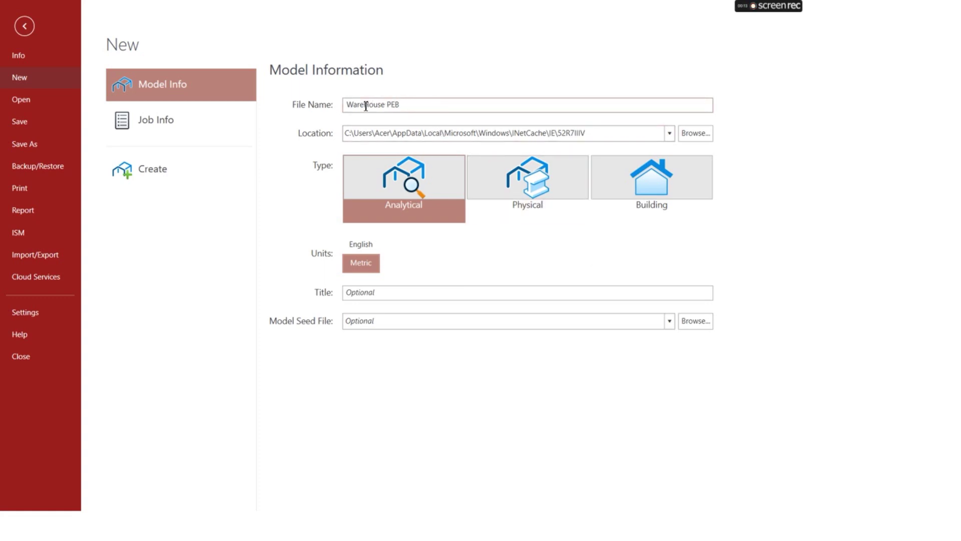
Switch to File Explorer and open the WareHouse Components image from the Desktop folder
key("super")
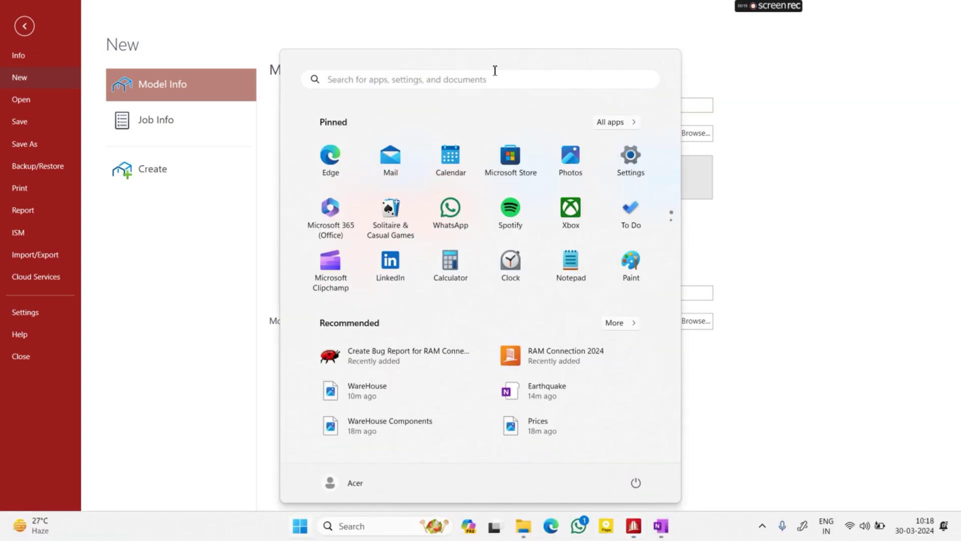
key("super")
key("super")
left_click(524, 526)
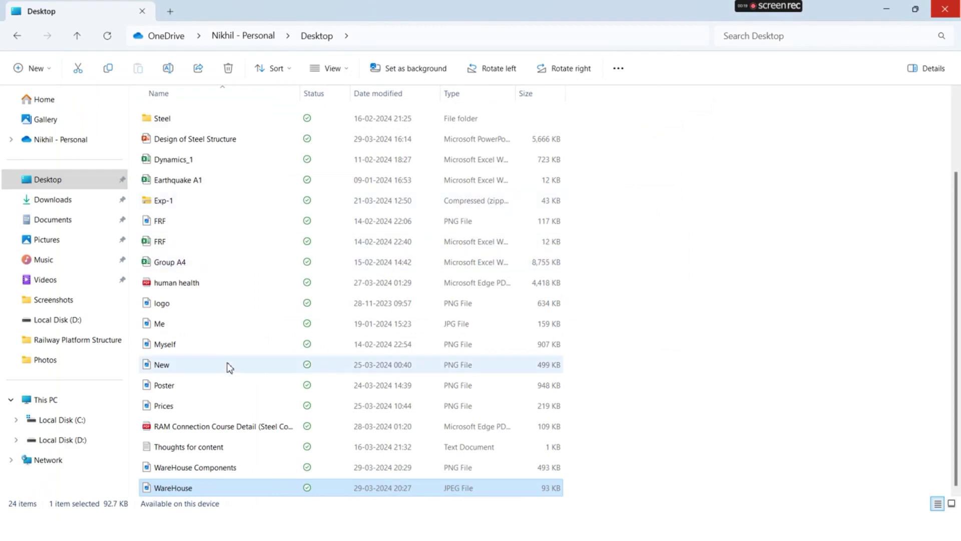
double_click(235, 468)
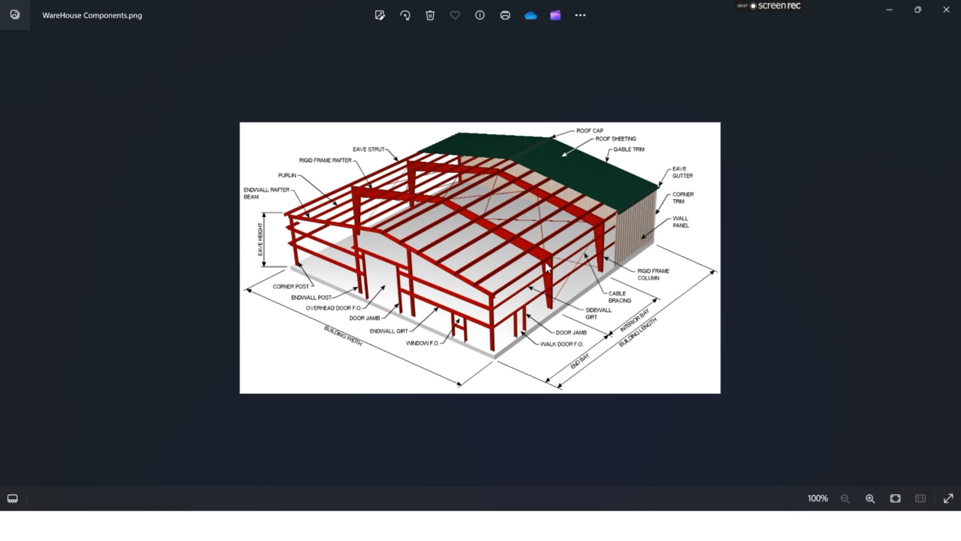
Open the WareHouse photo from the Desktop folder in File Explorer and maximize its window
key("super")
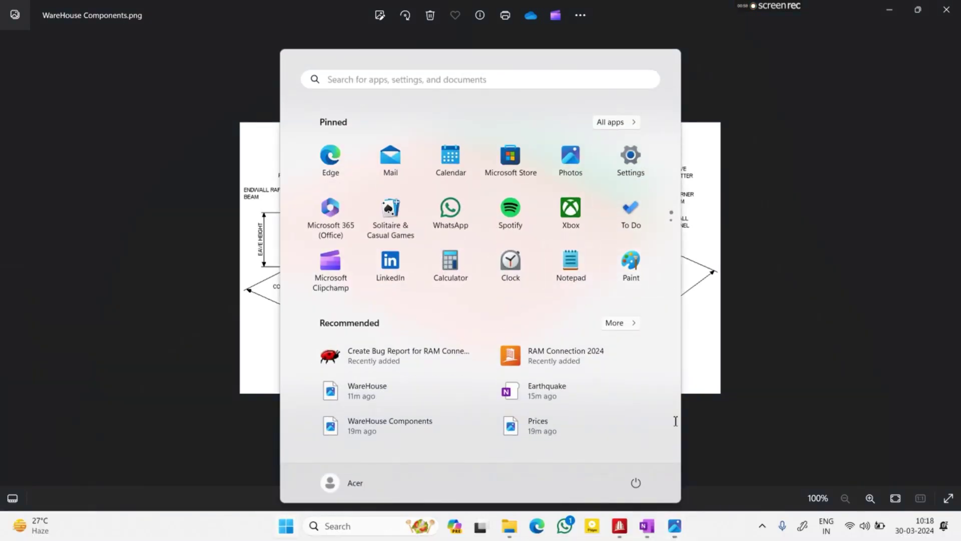
left_click(509, 528)
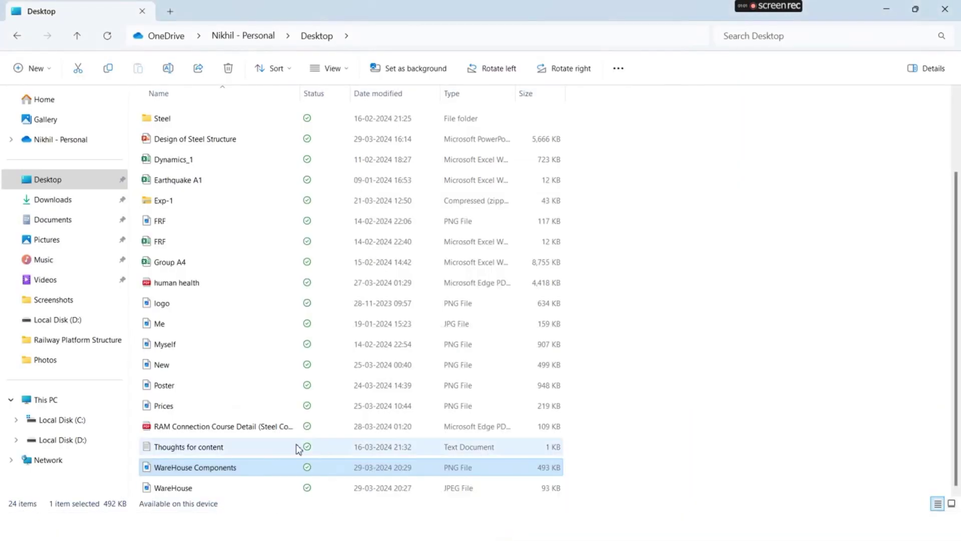
double_click(266, 483)
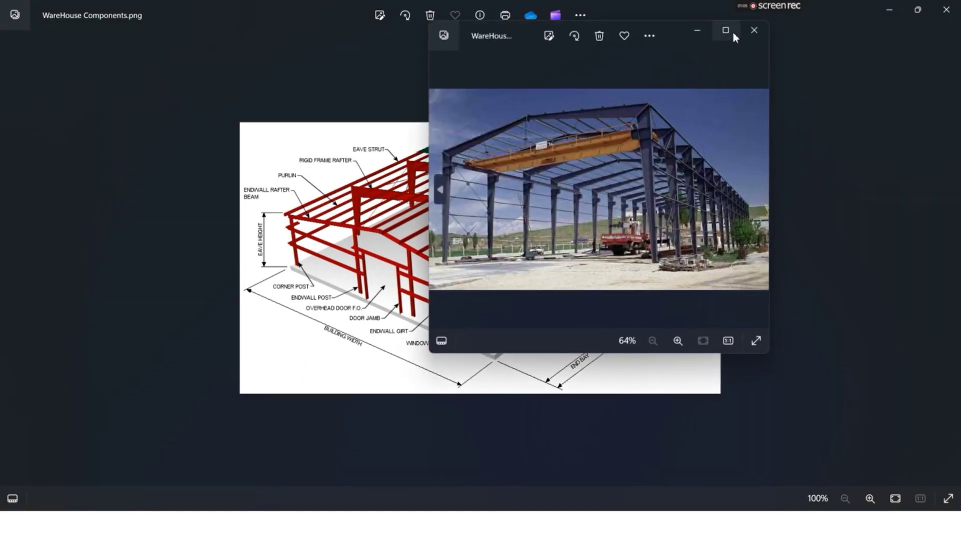
left_click(733, 32)
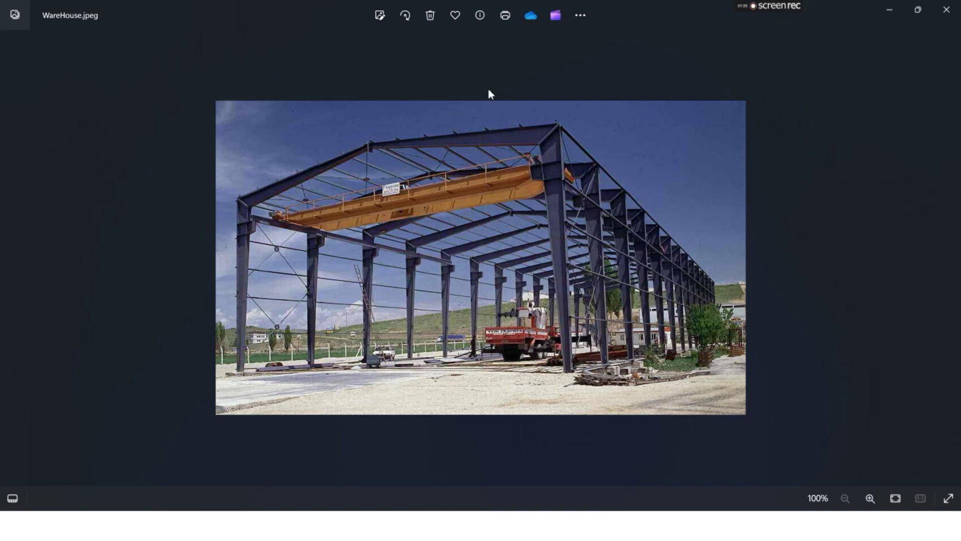
Mark up the warehouse photo by hand, labelling the roof members "Purlins" and the yellow beam "Crane" with arrows
left_click(390, 21)
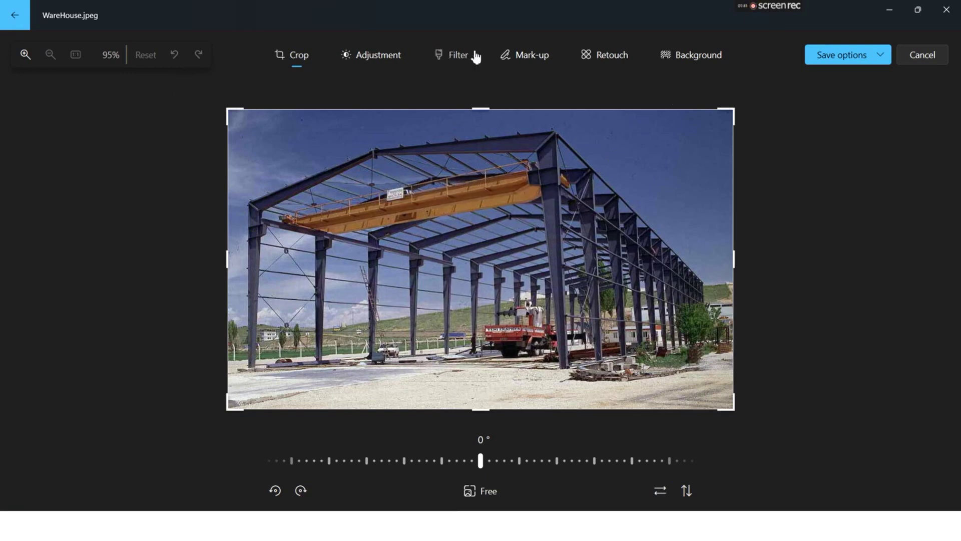
left_click(526, 64)
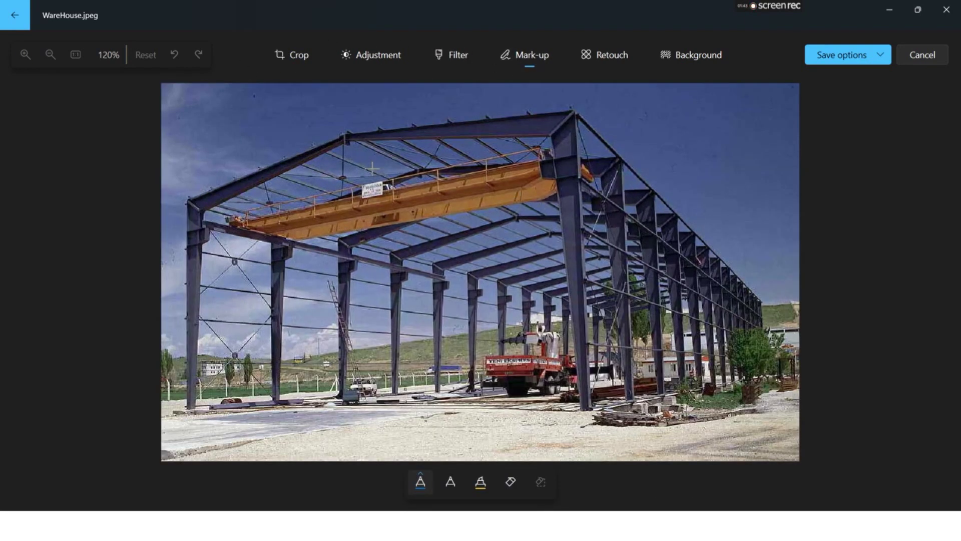
left_click_drag(307, 130, 313, 143)
mouse_move(252, 114)
left_mouse_down()
mouse_move(251, 125)
mouse_move(290, 113)
mouse_move(305, 120)
left_mouse_up()
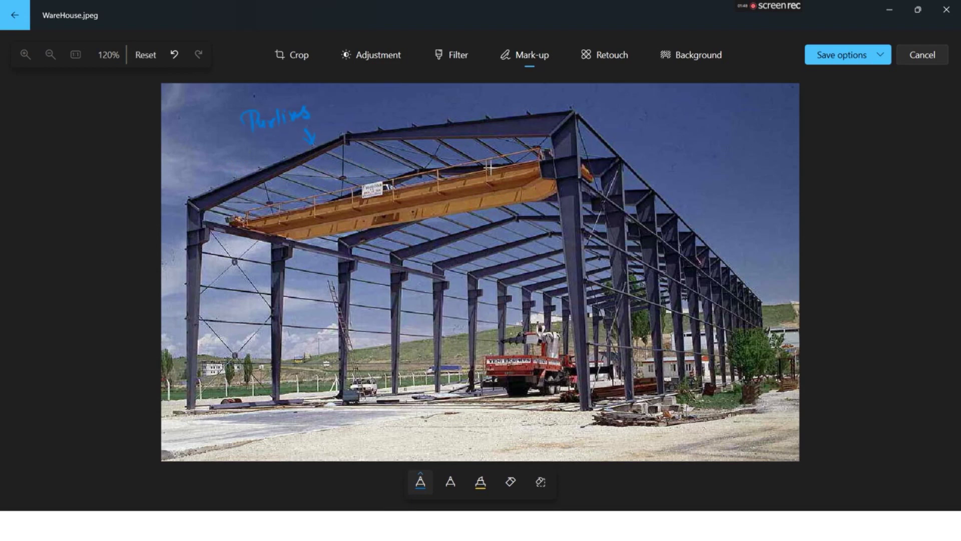
left_click_drag(445, 215, 445, 192)
mouse_move(439, 202)
left_mouse_down()
mouse_move(450, 199)
mouse_move(469, 219)
mouse_move(508, 217)
left_mouse_up()
Add handwritten "Bracing", "Ridge" and "Girts" labels with arrows to the photo and underline the crane label
mouse_move(235, 263)
left_mouse_down()
mouse_move(243, 356)
mouse_move(271, 395)
left_mouse_up()
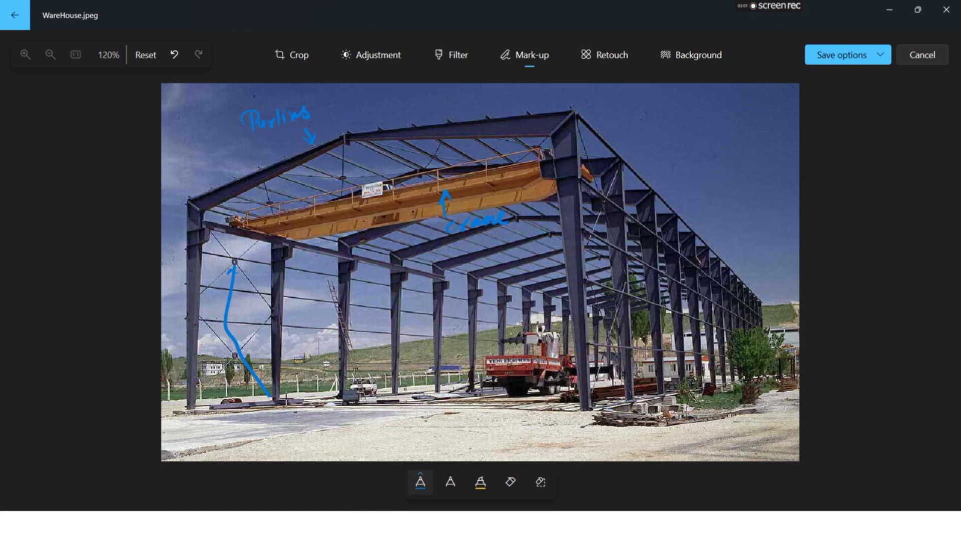
mouse_move(284, 377)
left_mouse_down()
mouse_move(296, 396)
mouse_move(344, 381)
mouse_move(345, 419)
left_mouse_up()
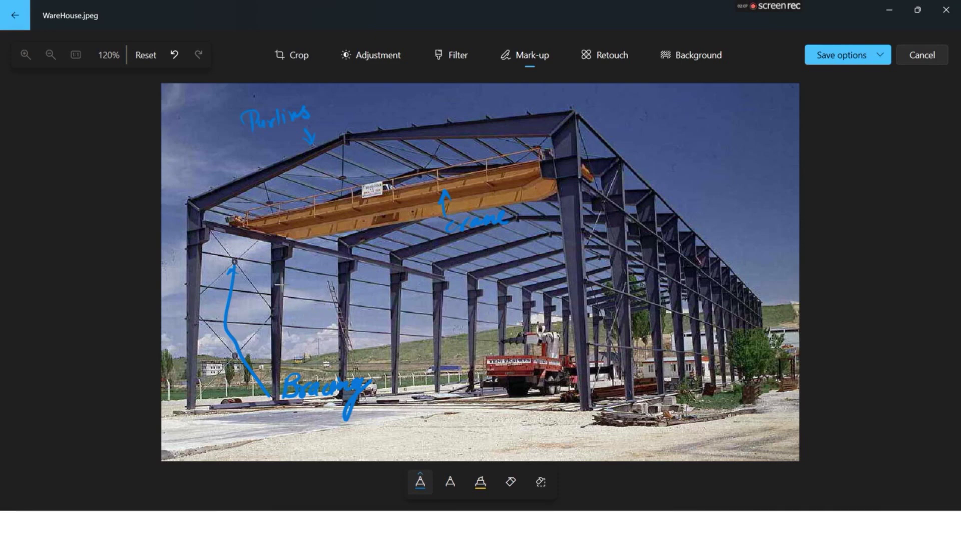
left_click_drag(399, 129, 480, 99)
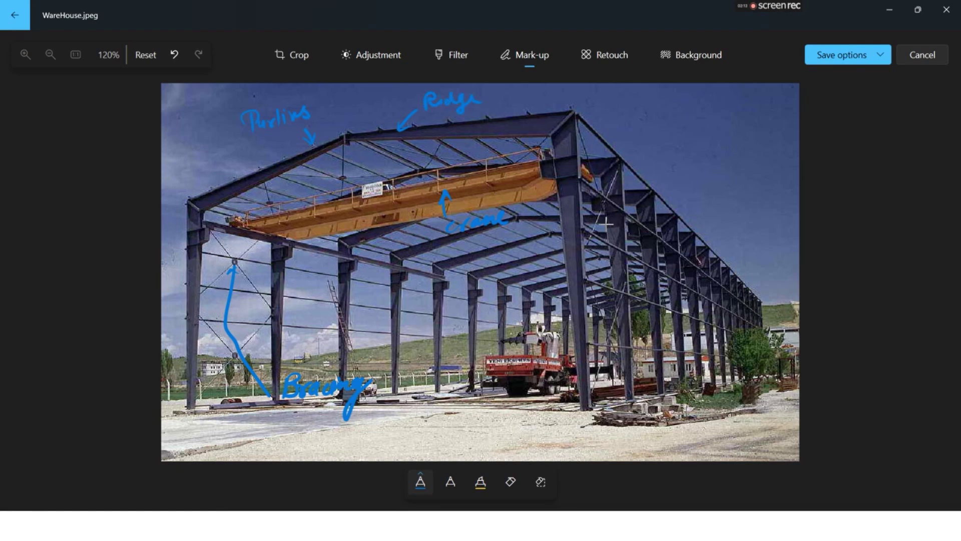
mouse_move(304, 329)
left_mouse_down()
mouse_move(307, 347)
mouse_move(344, 336)
mouse_move(378, 352)
left_mouse_up()
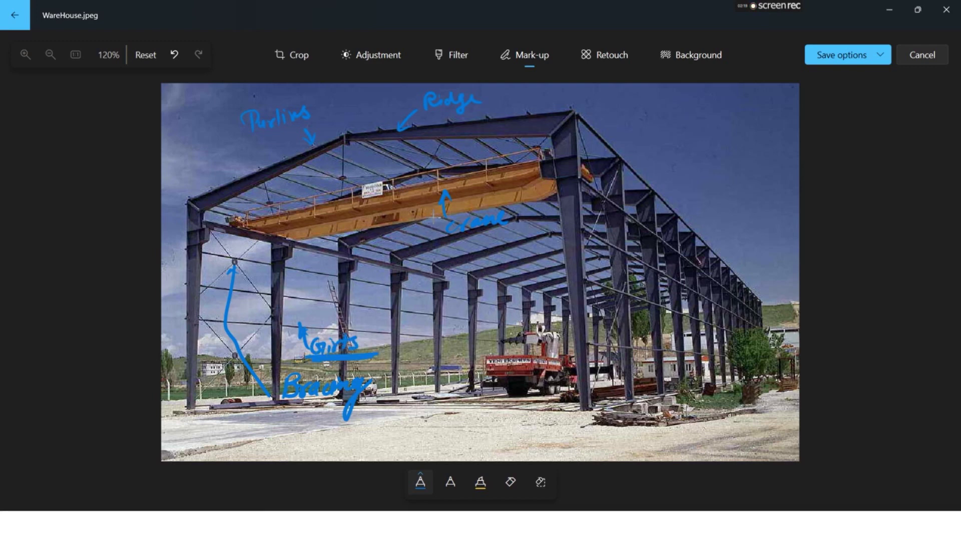
left_click_drag(448, 238, 511, 243)
Leave the photo editor and discard the handwritten annotations without saving
key("super")
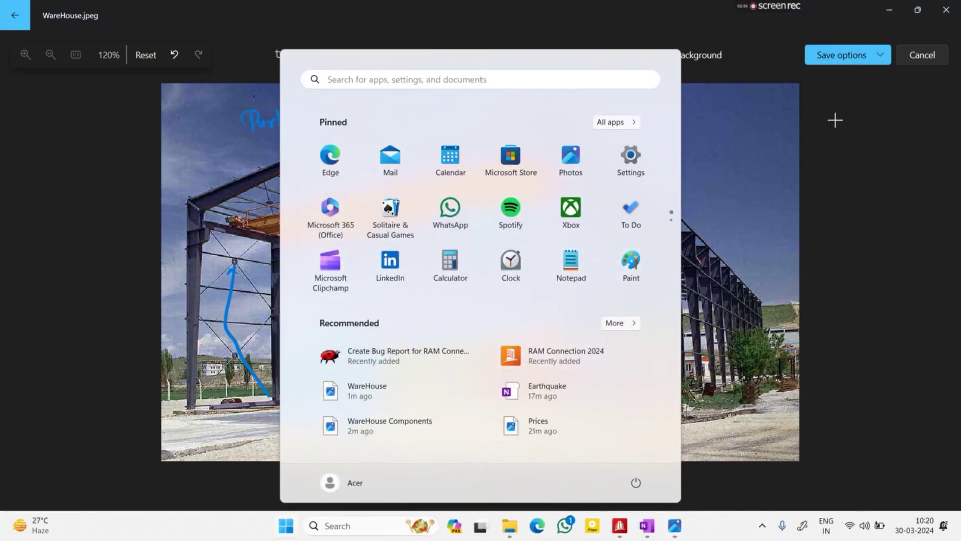
left_click(925, 65)
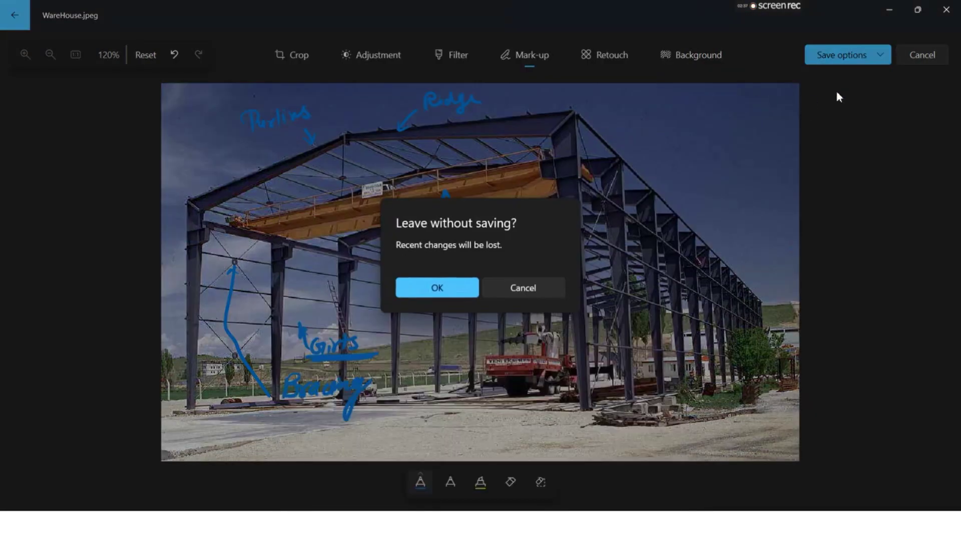
left_click(521, 283)
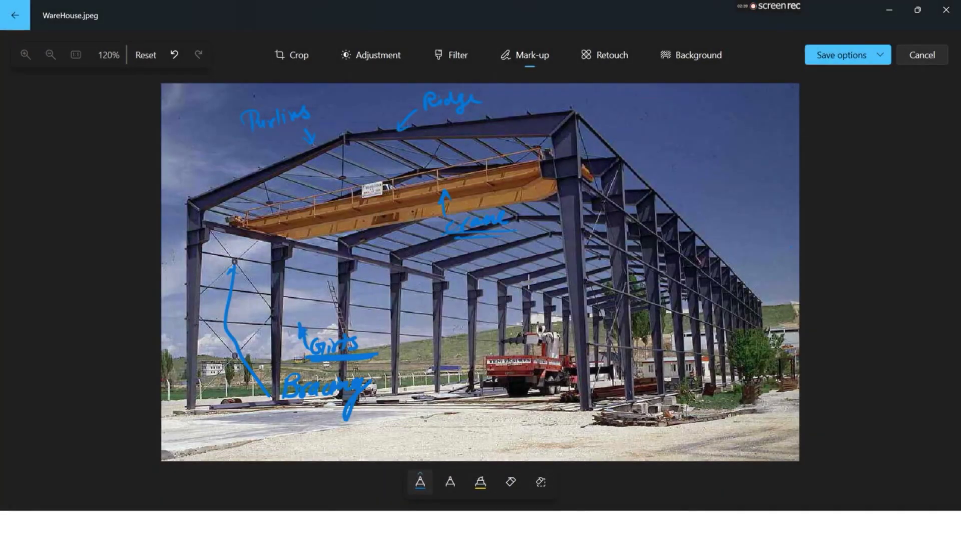
left_click(917, 68)
left_click(438, 284)
Switch back to the open WareHouse Components image
key("super")
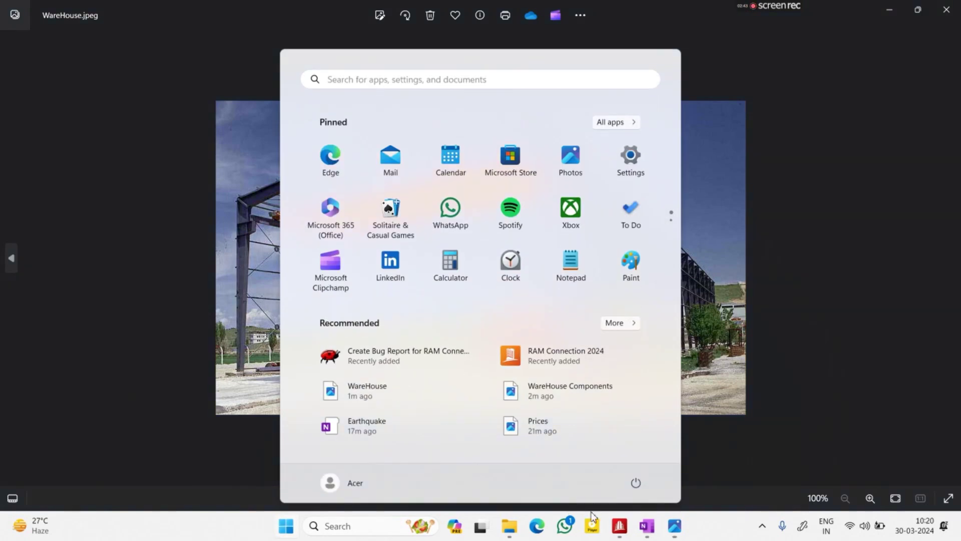
mouse_move(675, 525)
left_click(651, 475)
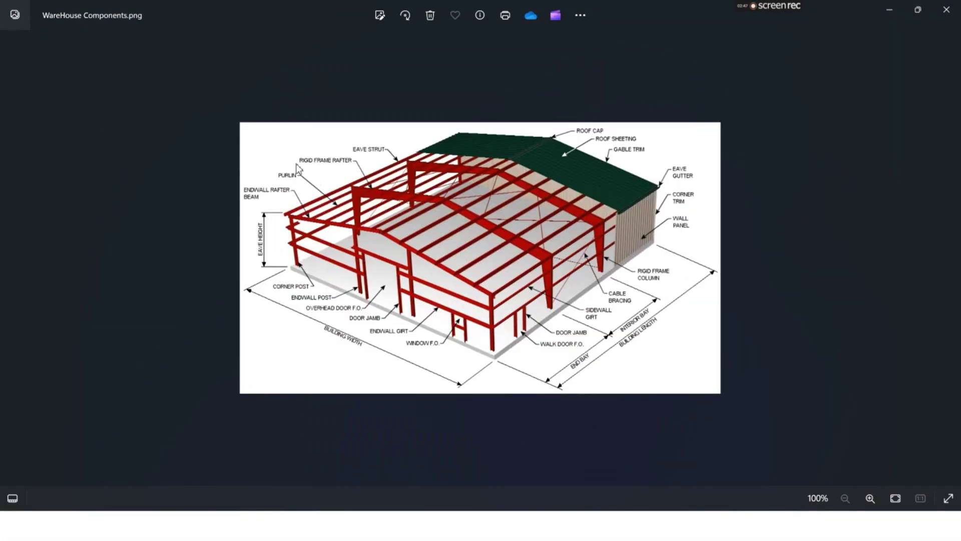
double_click(277, 214)
key("Left")
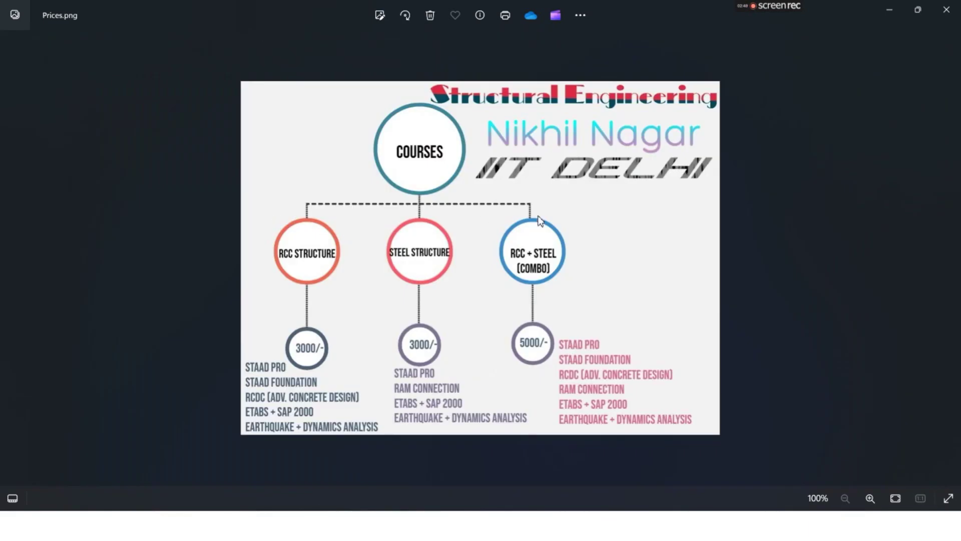
key("Right")
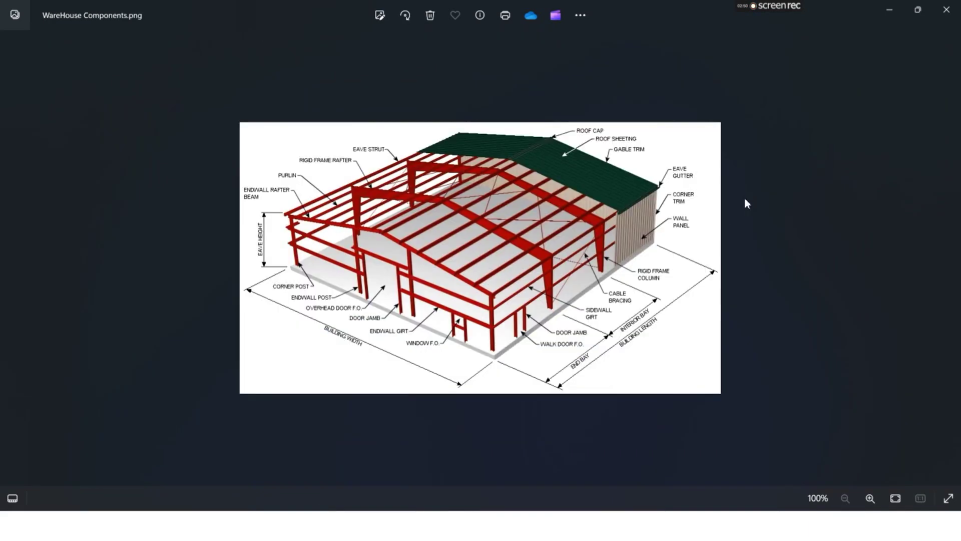
Examine the labelled frame, purlin, girt, bracing and bay components in the diagram at 200% zoom
double_click(319, 215)
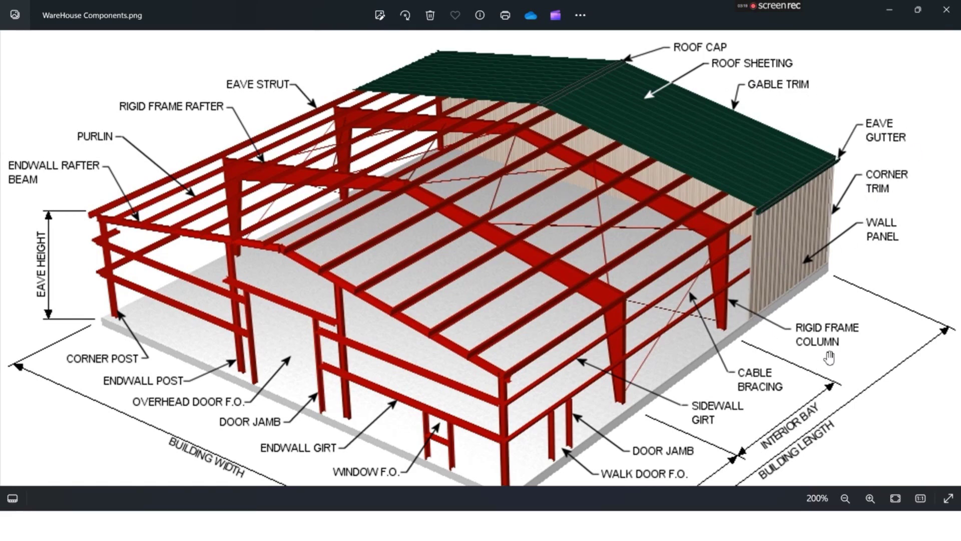
scroll(916, 311, "down", 3)
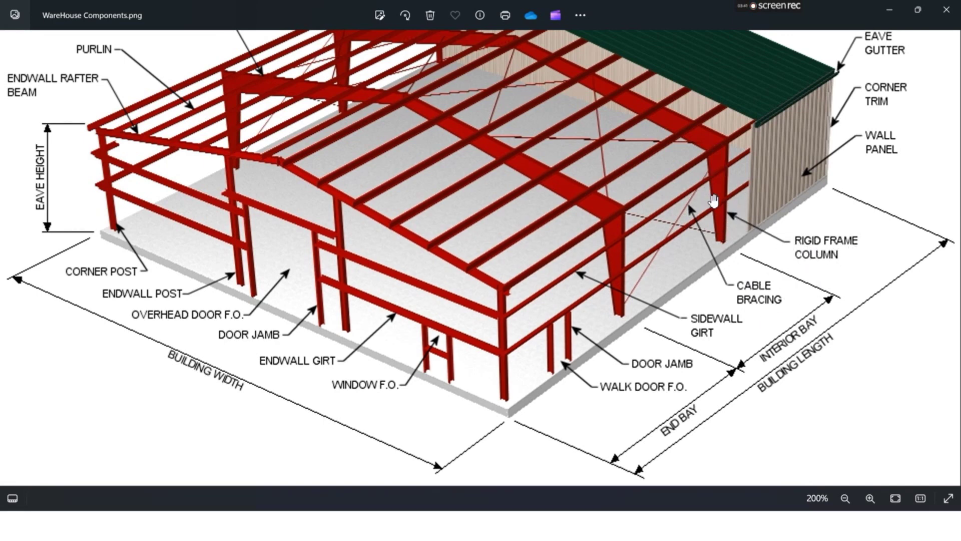
scroll(814, 209, "up", 1)
scroll(814, 209, "up", 3)
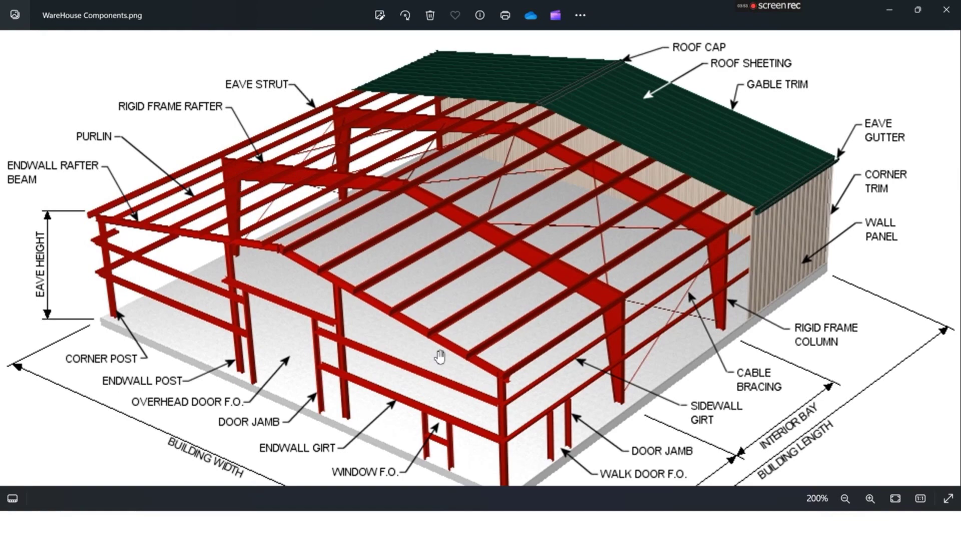
Switch to the WareHouse photo and examine its columns, rafters, purlins, crane and bracing at 200% zoom
key("super")
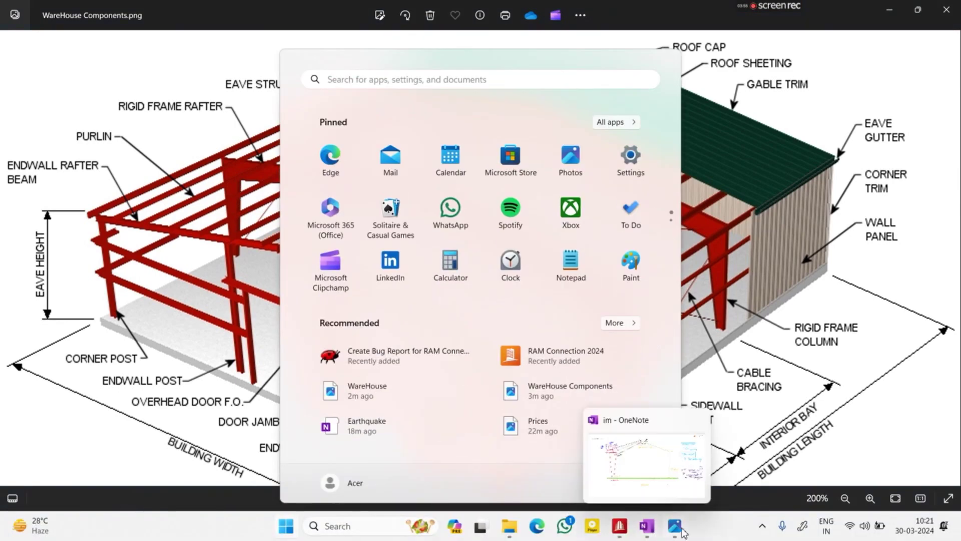
mouse_move(672, 508)
left_click(734, 465)
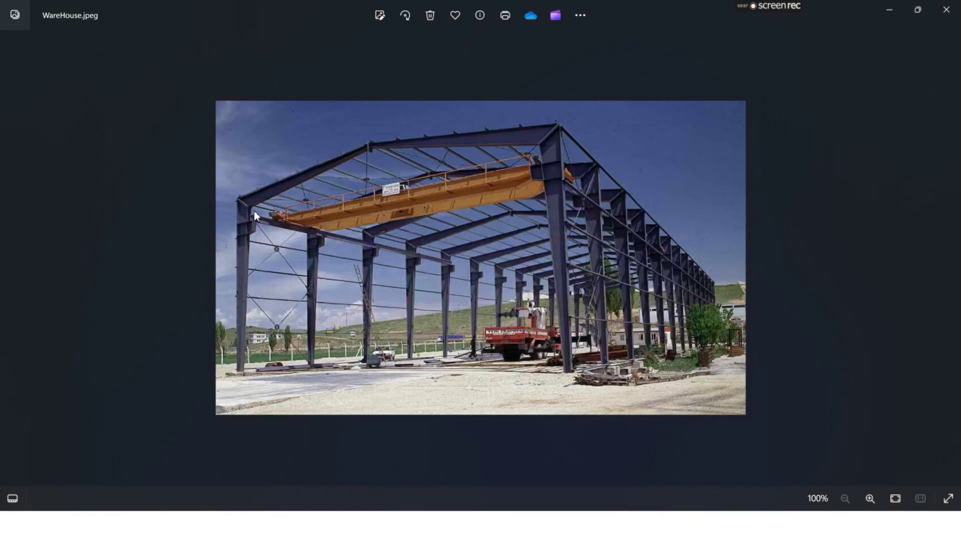
scroll(265, 226, "up", 3, "ctrl")
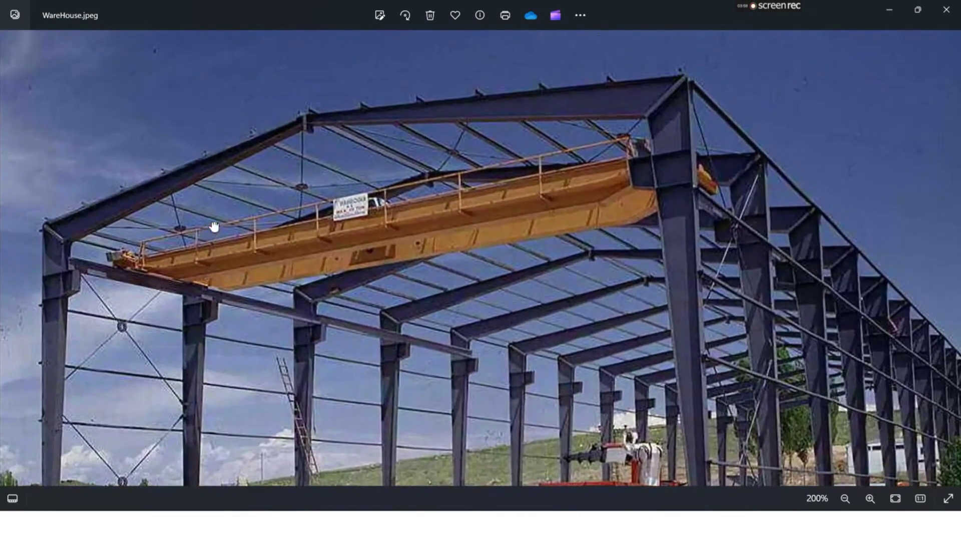
scroll(20, 235, "down", 3)
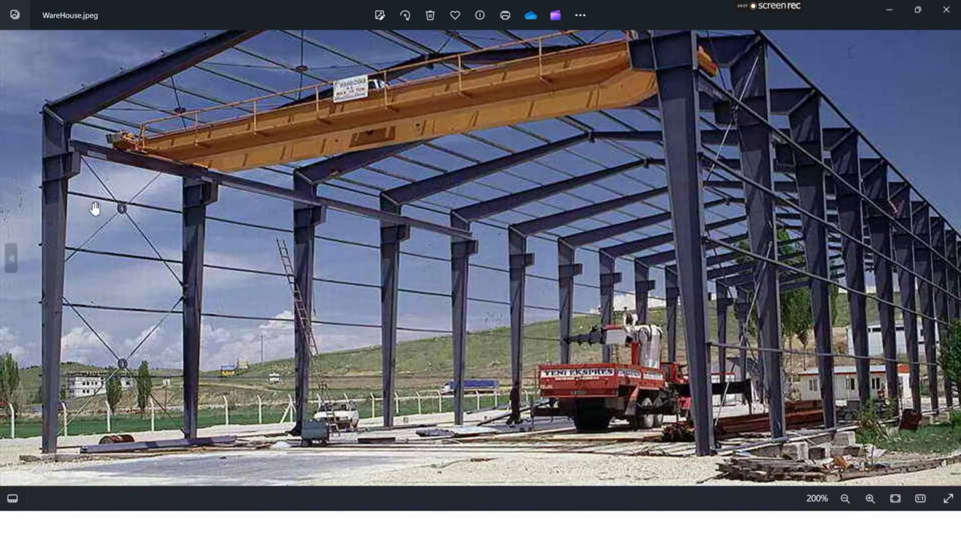
scroll(88, 158, "up", 2)
scroll(89, 158, "up", 3)
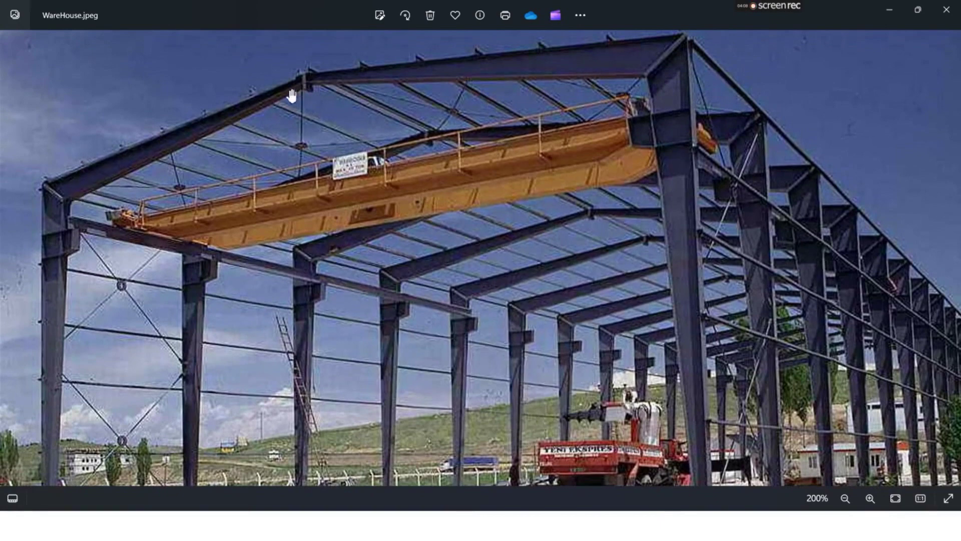
scroll(351, 150, "up", 2)
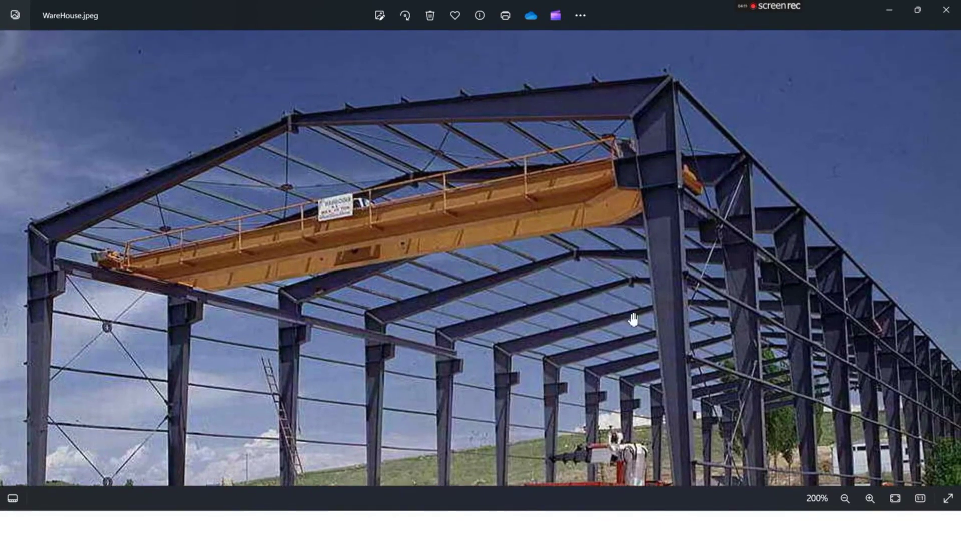
scroll(425, 249, "down", 2)
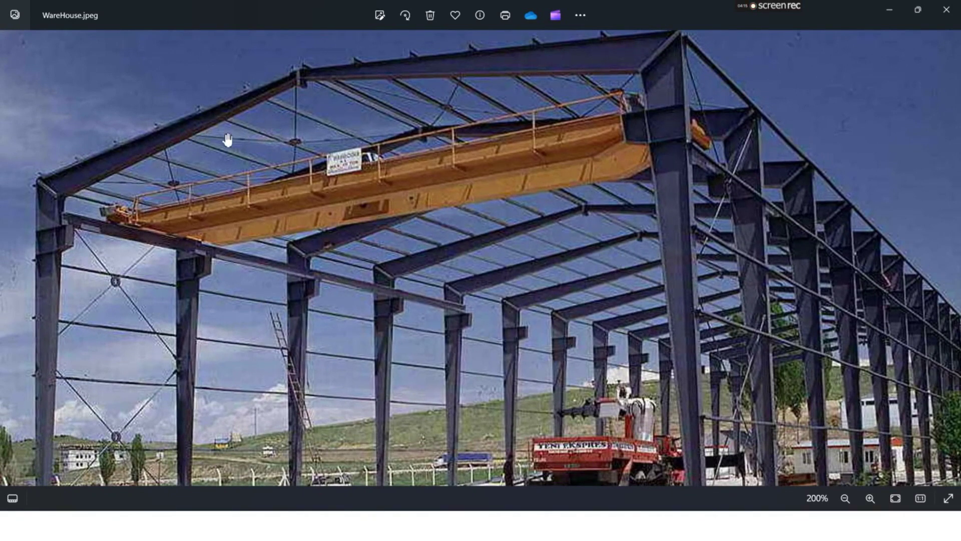
scroll(277, 160, "up", 2)
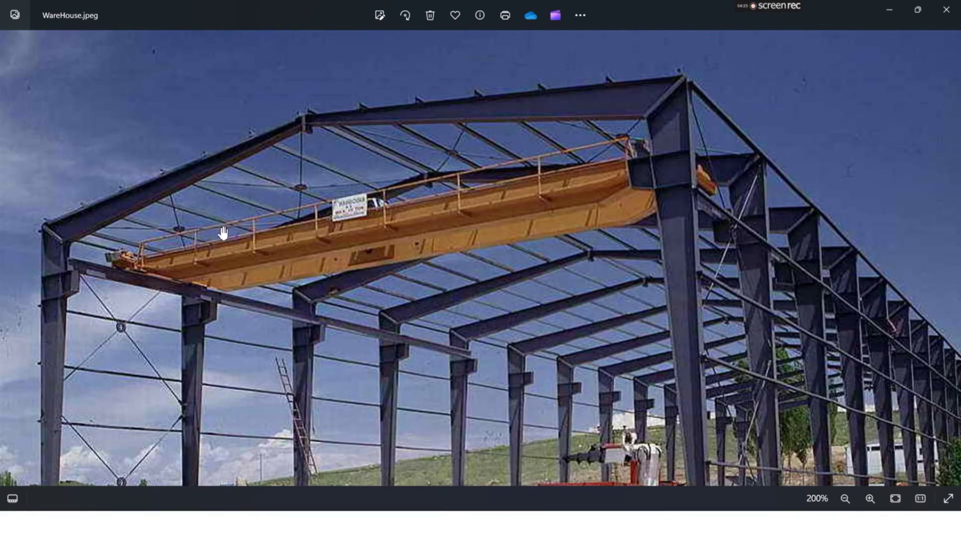
scroll(208, 229, "down", 4)
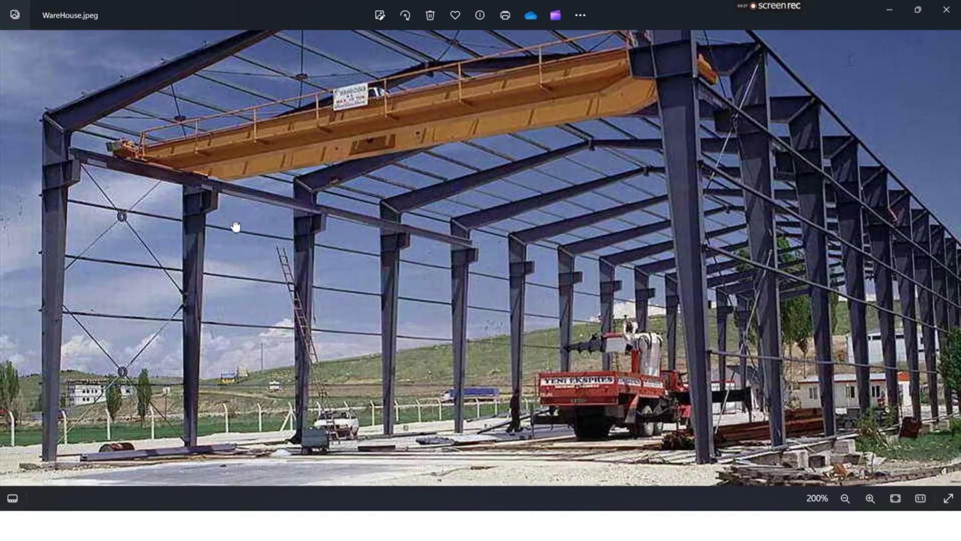
scroll(242, 208, "up", 2)
scroll(198, 230, "up", 3)
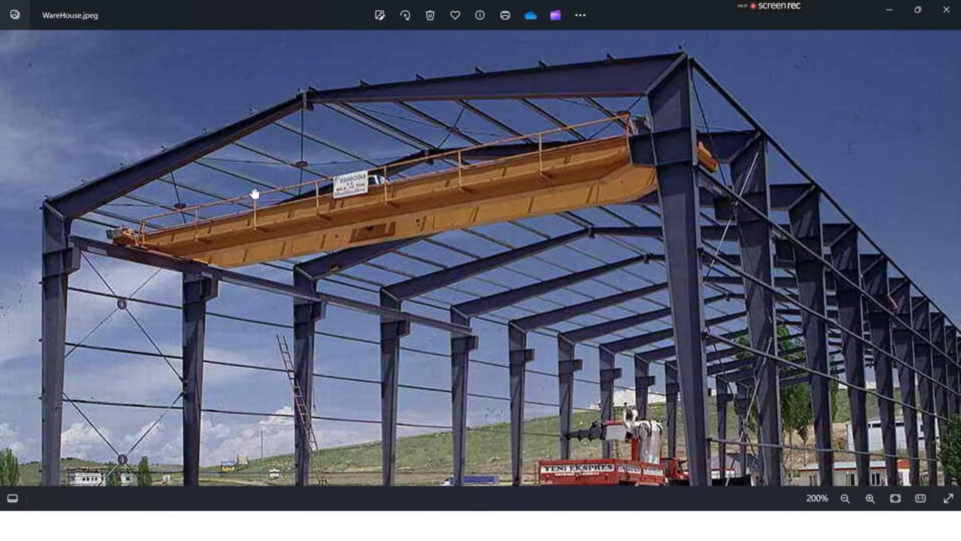
scroll(253, 190, "down", 2)
scroll(233, 221, "up", 3)
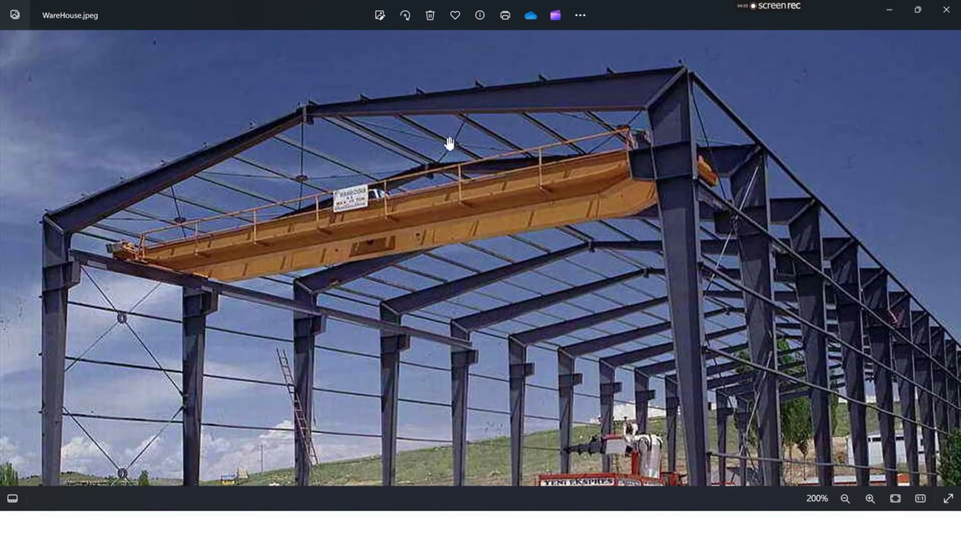
View the lower part of the WareHouse photo and switch to the OneNote page with the frame sketch
left_click_drag(455, 392, 442, 318)
scroll(430, 340, "down", 4)
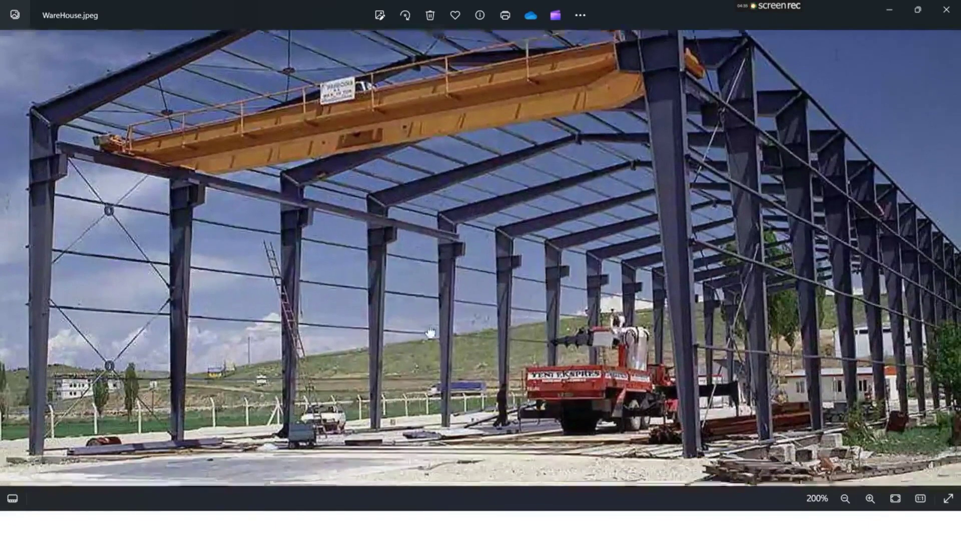
key("super")
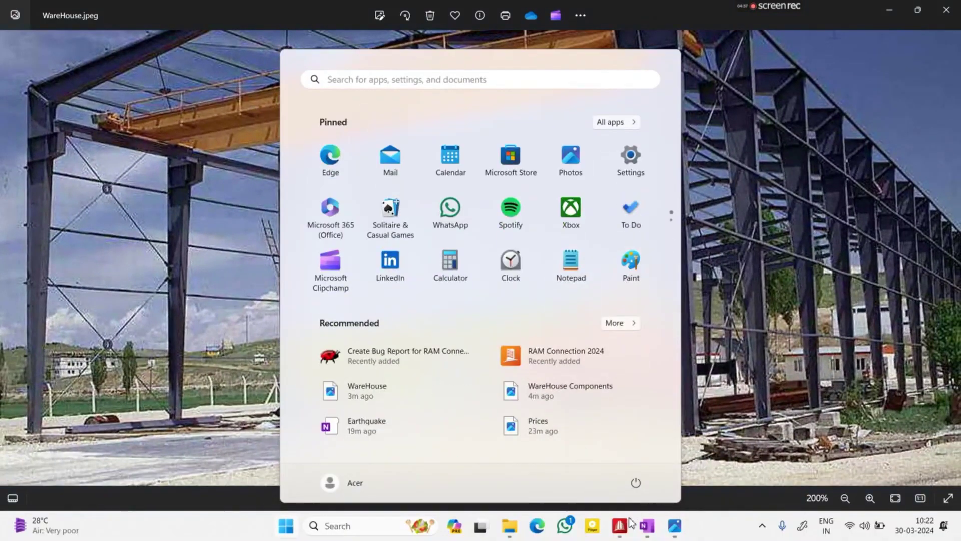
left_click(643, 529)
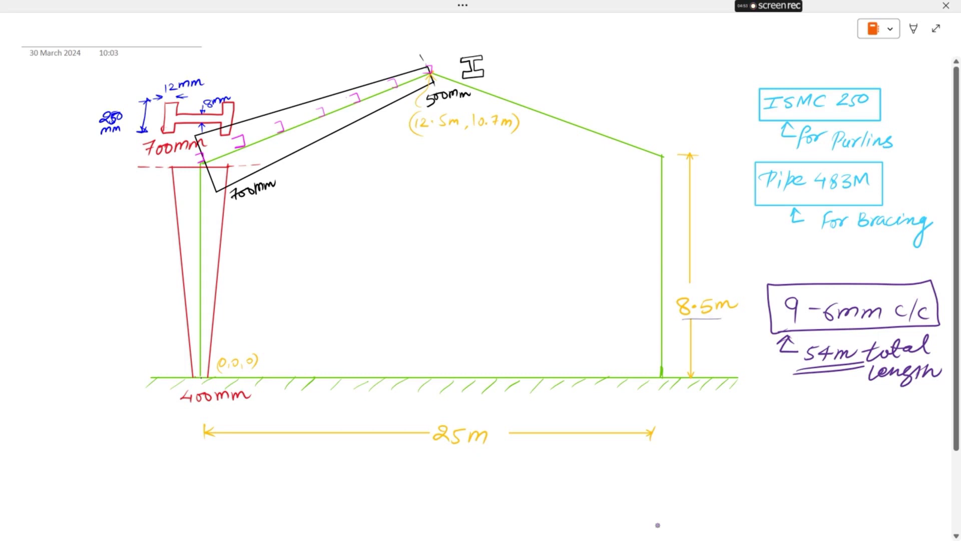
Handwrite the coordinates (0, 8.5, 0) beside the left column top and add an underlined "Purlins" label with an arrow to the rafter marks
left_click_drag(86, 198, 84, 209)
left_click_drag(99, 194, 98, 196)
left_click(103, 199)
left_click_drag(108, 195, 114, 205)
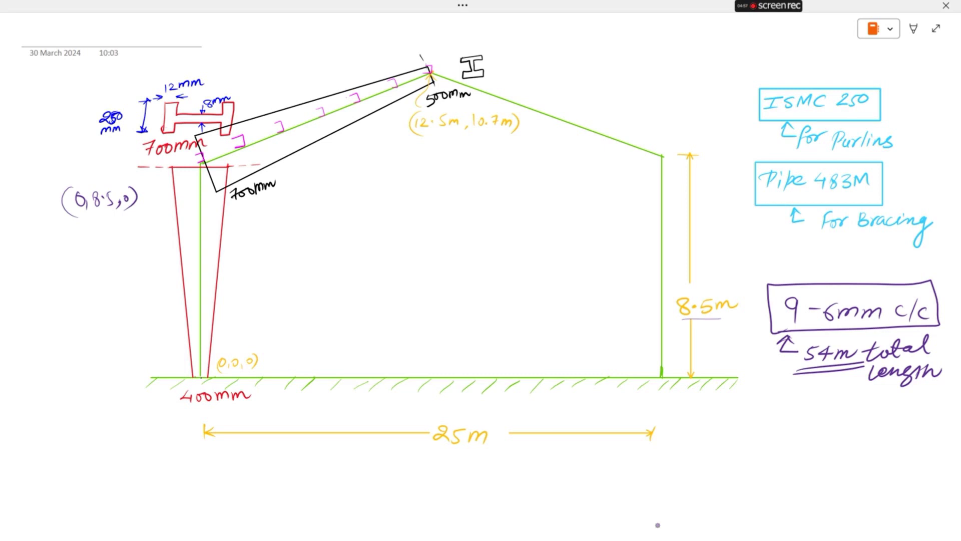
left_click_drag(319, 102, 332, 62)
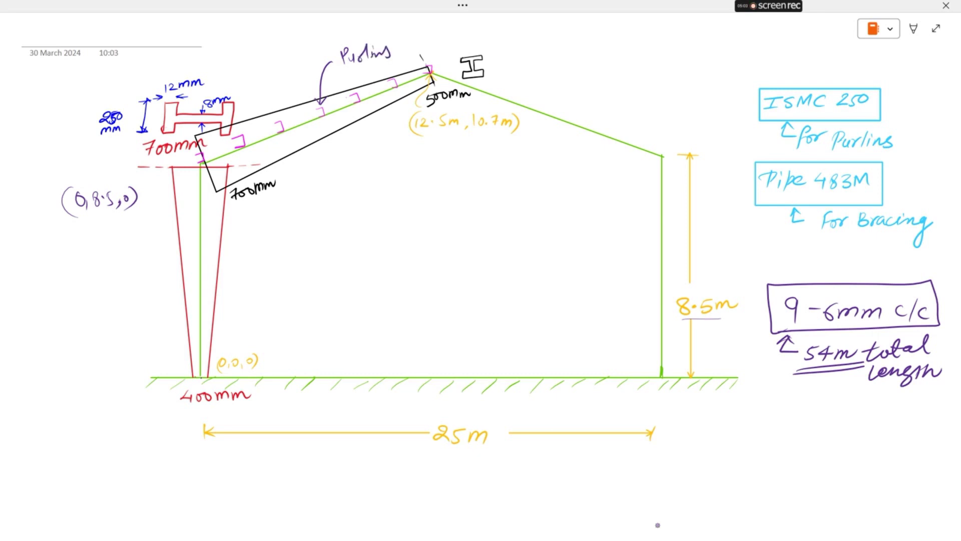
left_click_drag(341, 64, 394, 58)
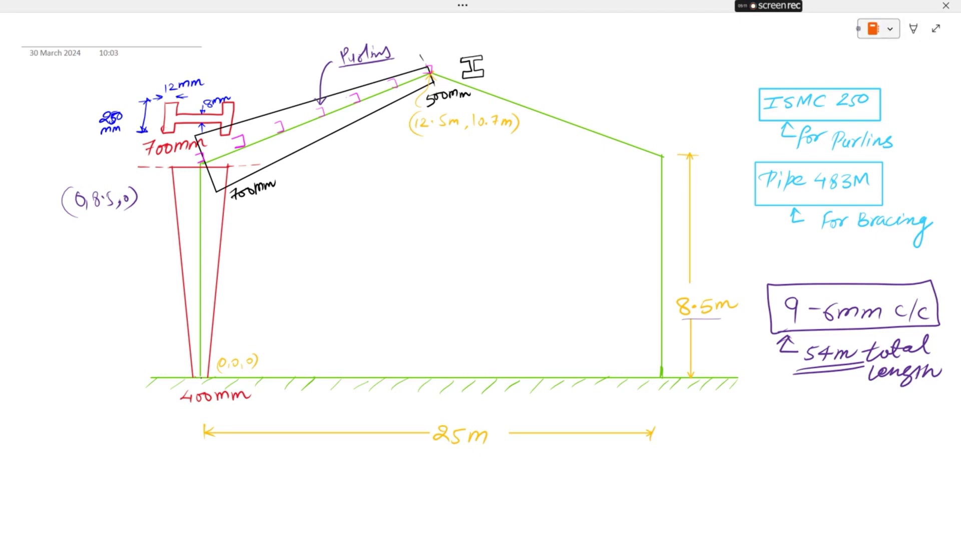
Move the four lowest purlin marks from the rafter's centreline onto its upper edge
left_click(913, 29)
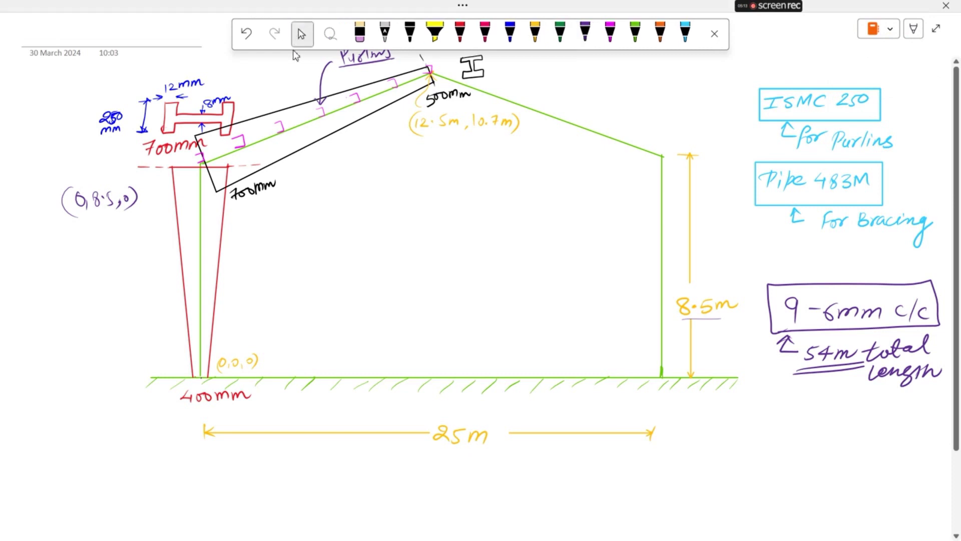
left_click(240, 141)
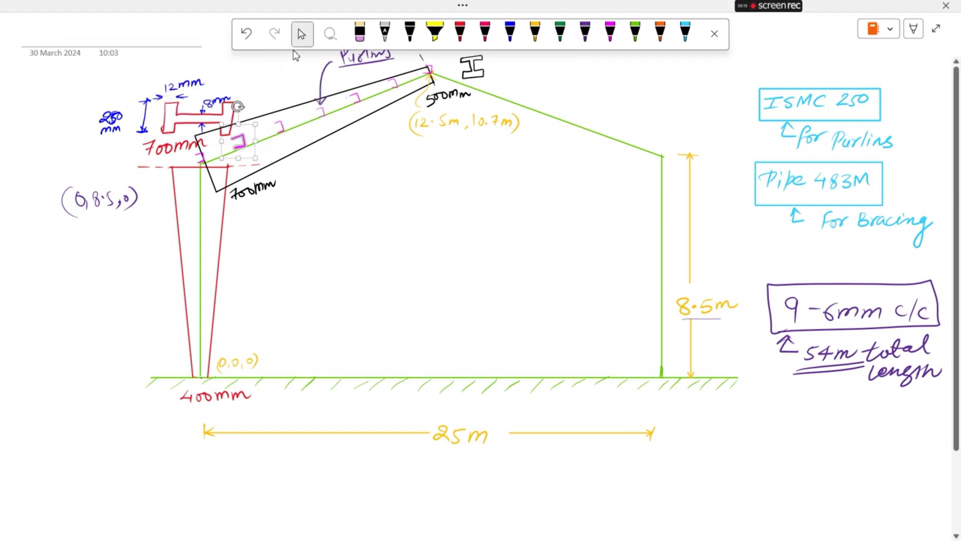
left_click_drag(239, 141, 200, 157)
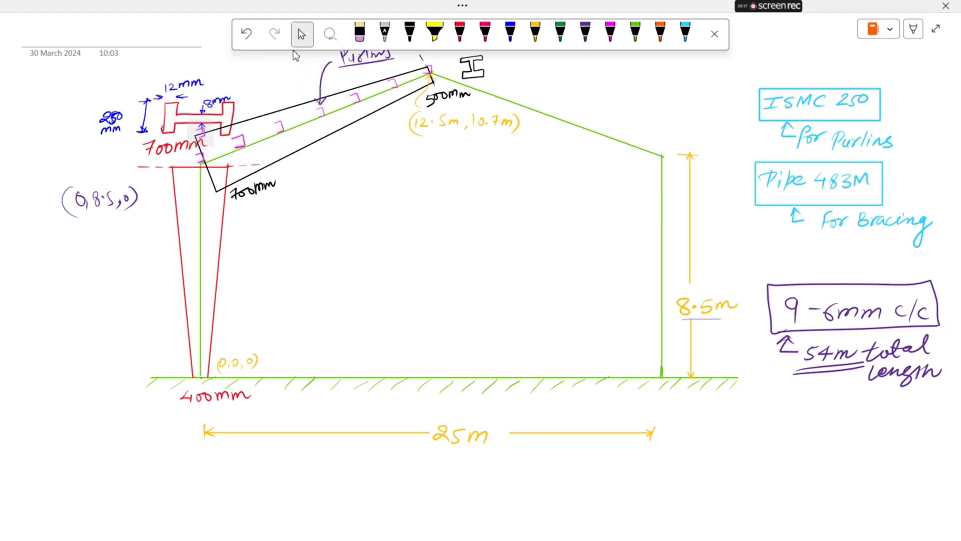
left_click_drag(200, 130, 239, 115)
left_click(240, 141)
left_click(279, 127)
left_click_drag(280, 126, 316, 94)
left_click(320, 112)
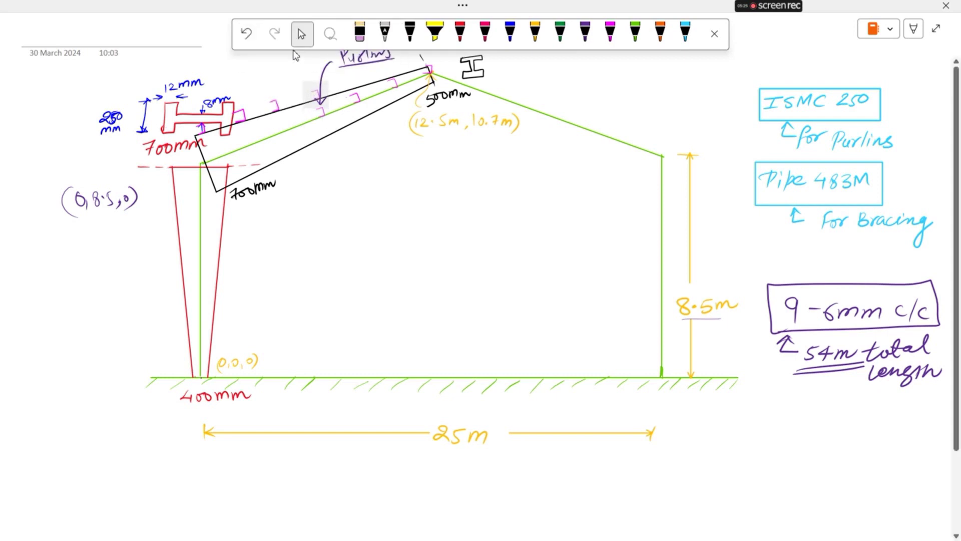
Move the next two purlin marks below the ridge onto the rafter's upper edge
left_click(347, 98)
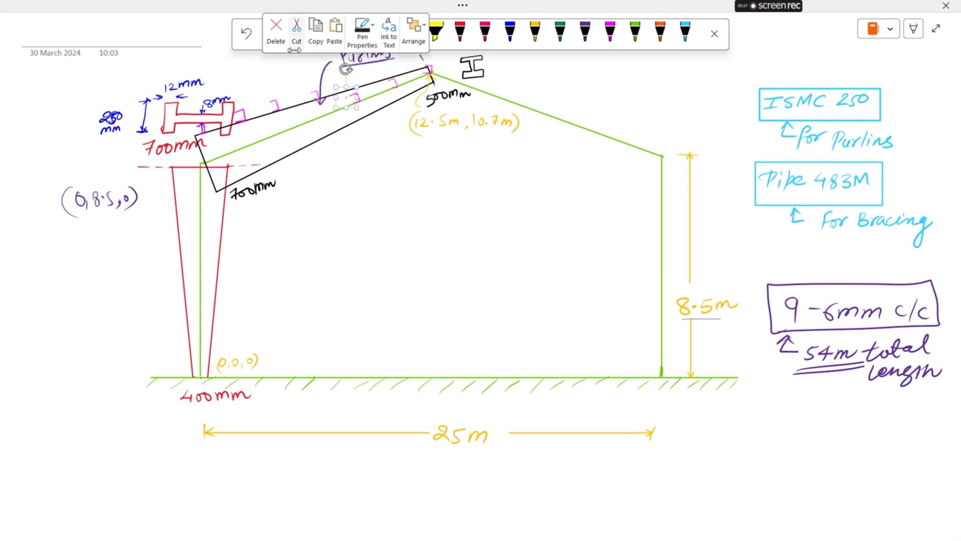
left_click(350, 124)
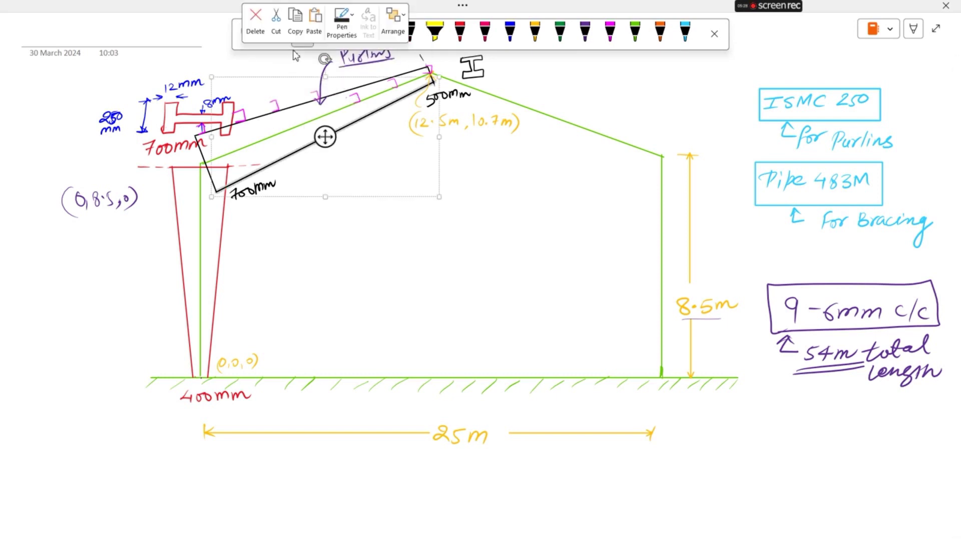
left_click(353, 113)
left_click(356, 99)
left_click_drag(355, 99, 355, 85)
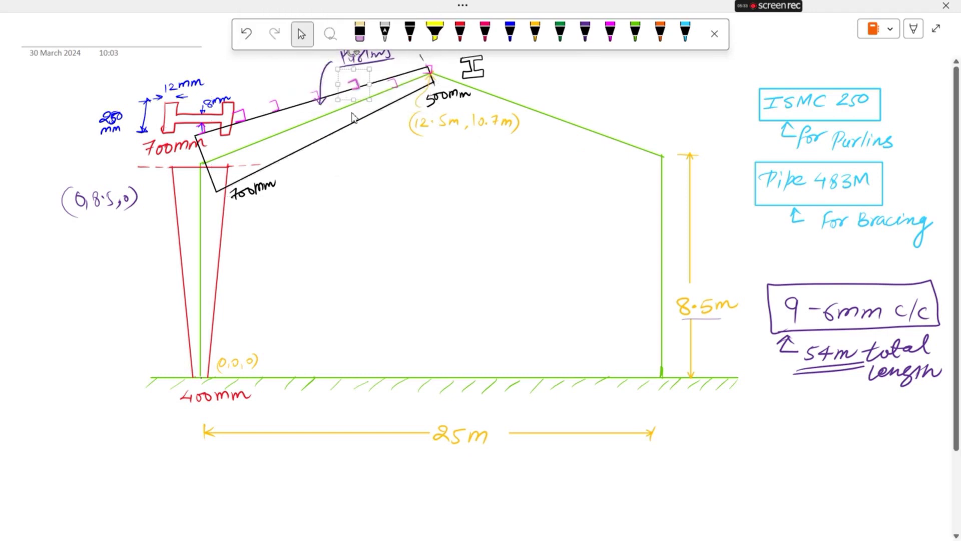
left_click(354, 114)
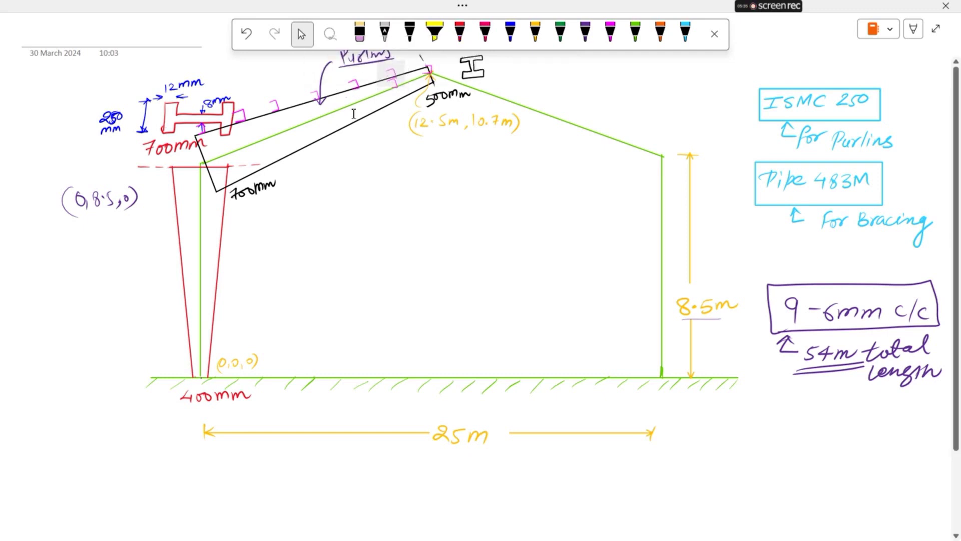
left_click_drag(392, 73, 393, 71)
Reposition the ridge purlin mark above the rafter's upper edge, undoing the mistaken edit
left_click(431, 75)
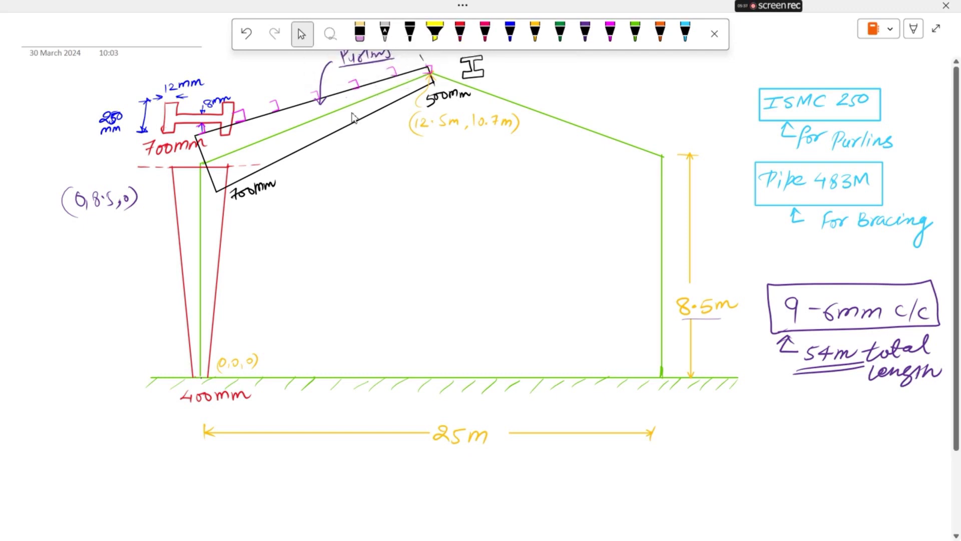
left_click(434, 73)
left_click(434, 74)
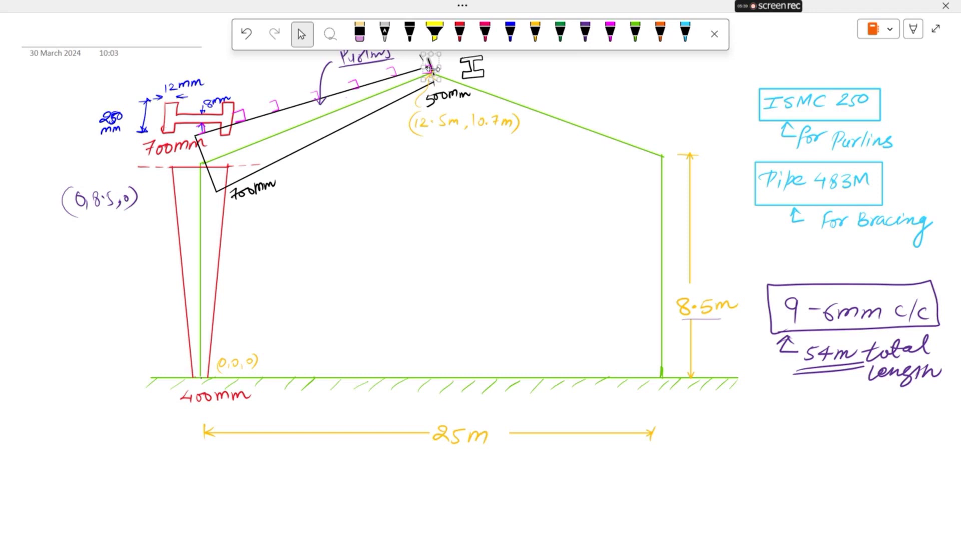
key("ctrl+z")
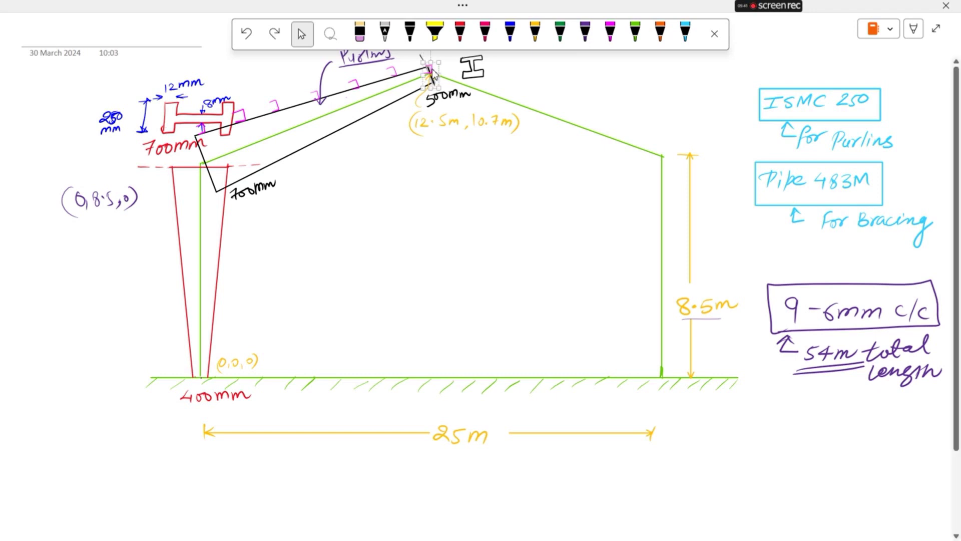
left_click(433, 74)
left_click(433, 74)
left_click(434, 74)
key("Delete")
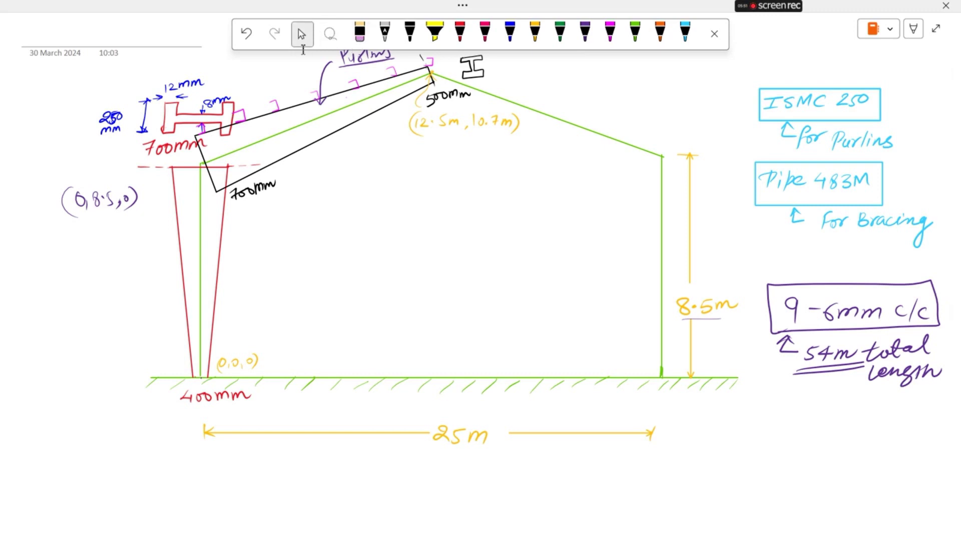
Move the "Purlins" arrow and its arrowhead up to point at the relocated purlin mark, and put away the drawing tools
left_click(320, 75)
left_click_drag(320, 75, 319, 65)
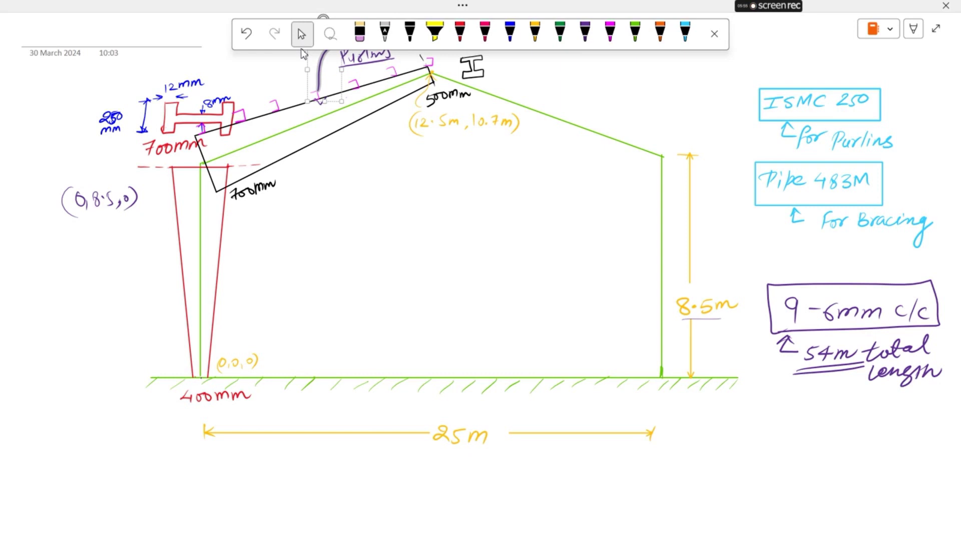
left_click(317, 118)
left_click(304, 49)
left_click(320, 102)
left_click_drag(320, 101, 318, 90)
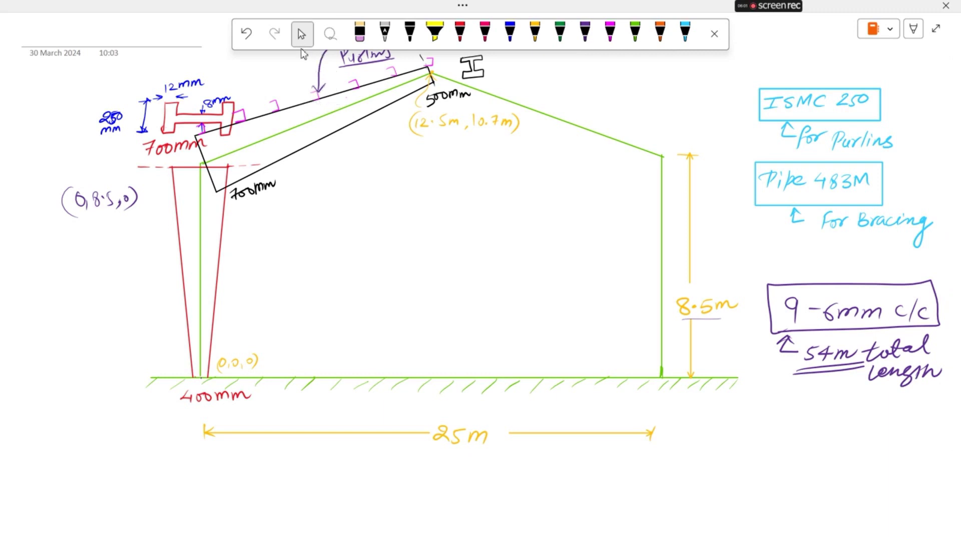
left_click(714, 34)
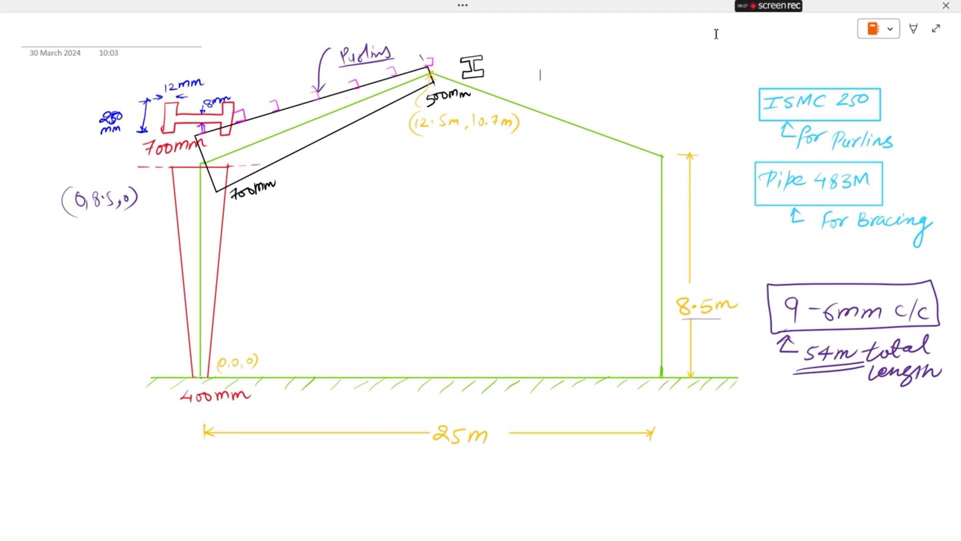
Add ", 0" as the third coordinate under the ridge point (12.5m, 10.7m) with the orange pen
left_click(878, 29)
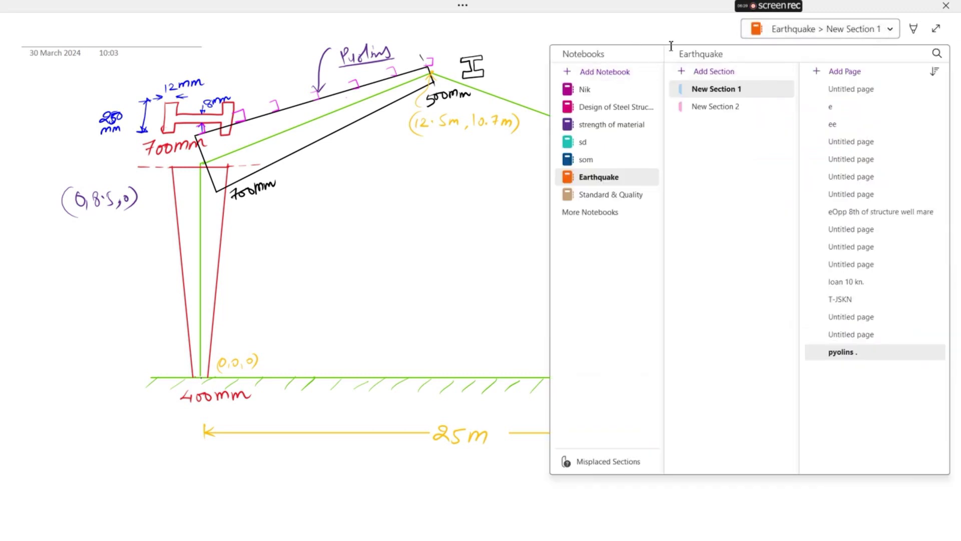
left_click(916, 36)
left_click(915, 30)
left_click(660, 32)
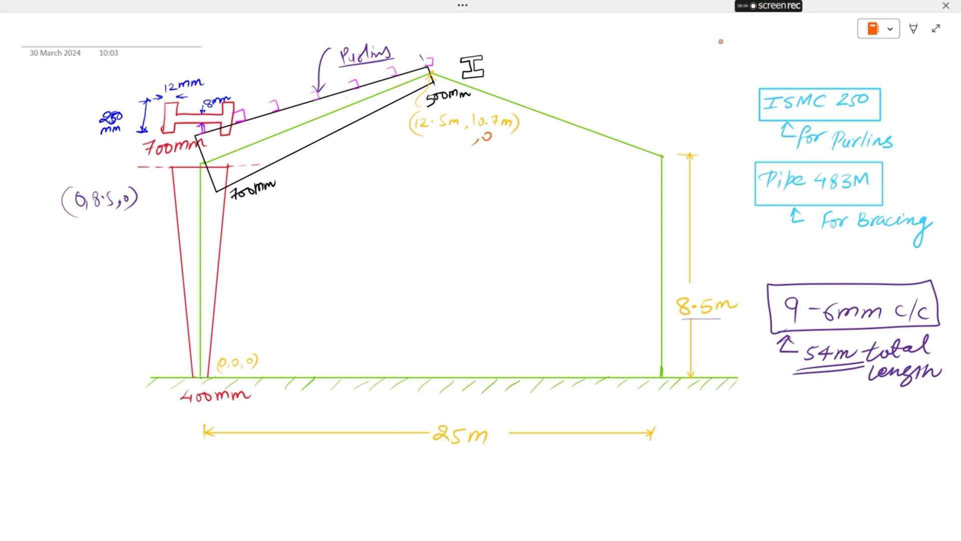
left_click(872, 29)
left_click(872, 29)
left_click(916, 33)
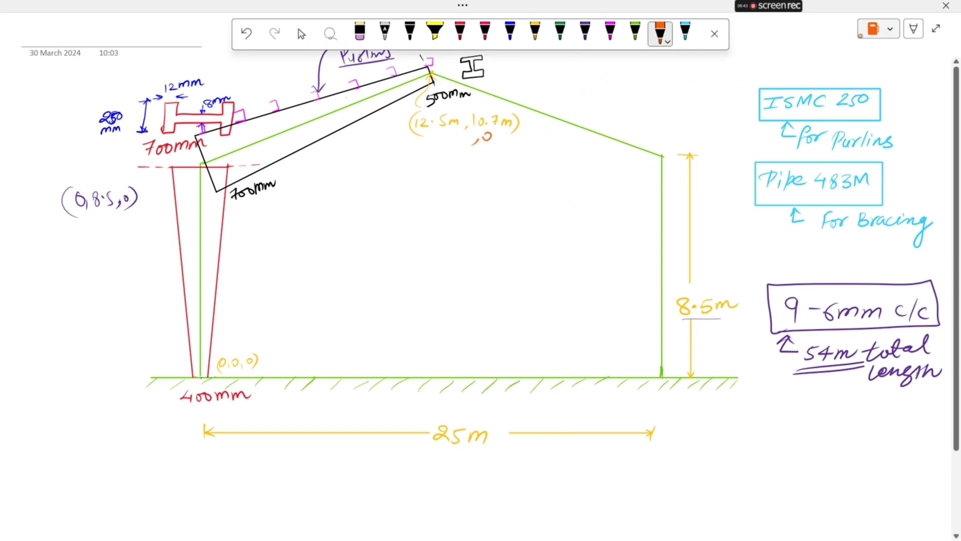
Switch to the WareHouse photo to examine the overhead crane and column brackets, and return to the OneNote sketch
key("super")
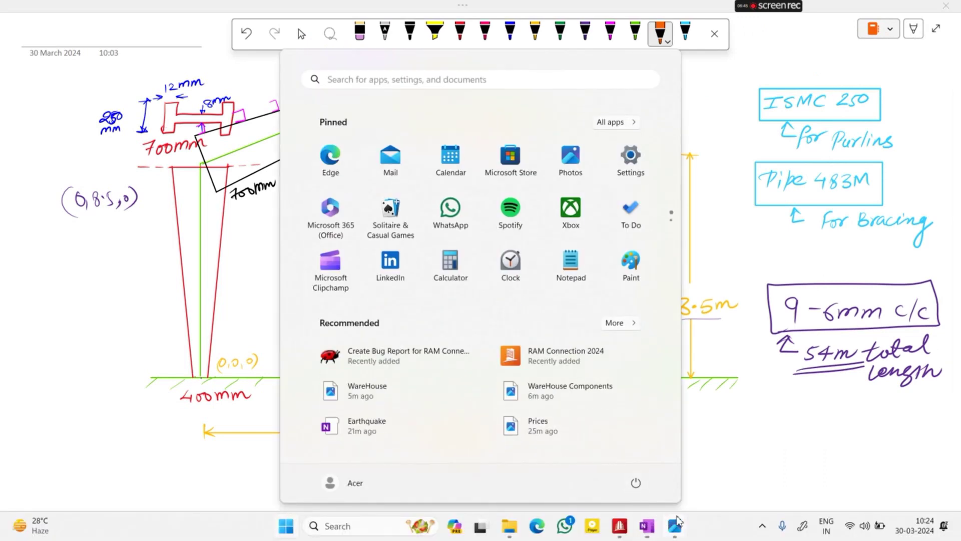
mouse_move(677, 522)
left_click(720, 478)
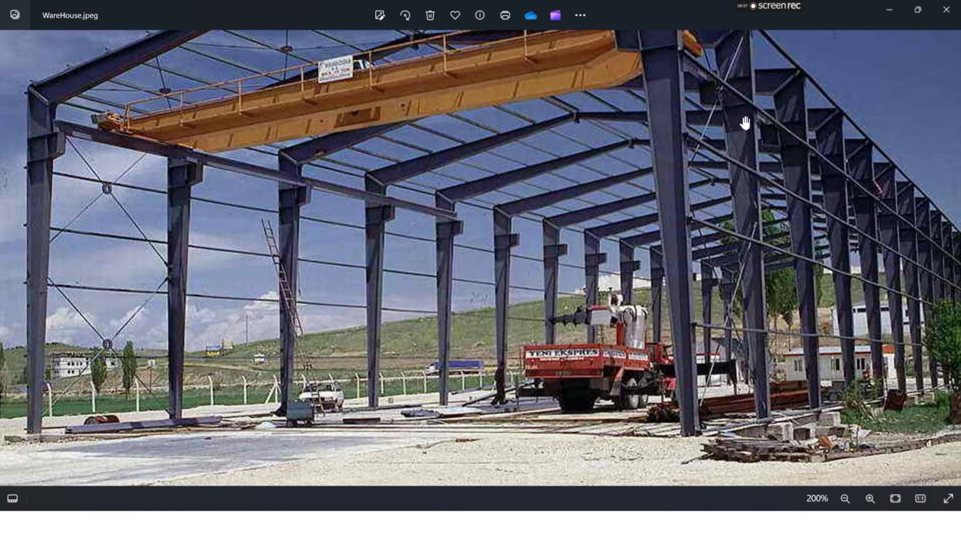
key("super")
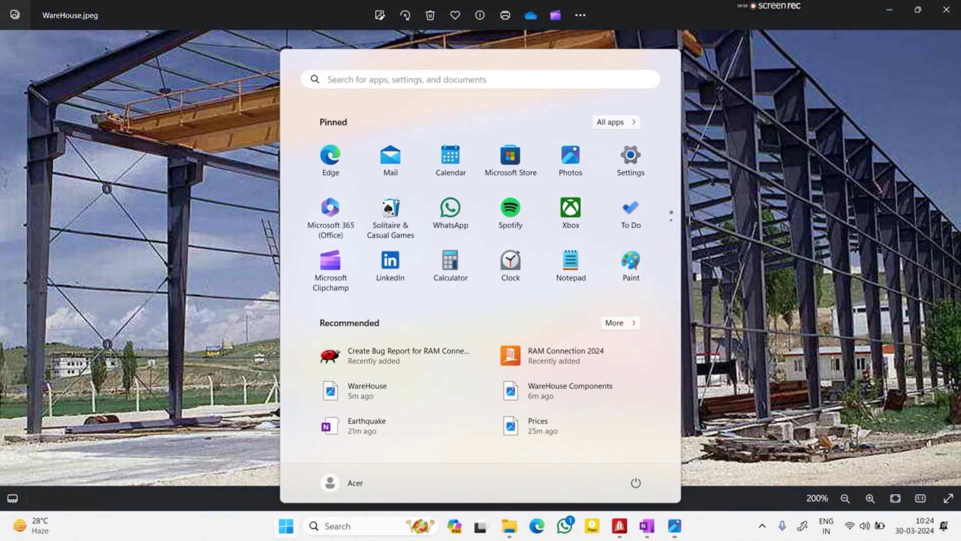
left_click(647, 525)
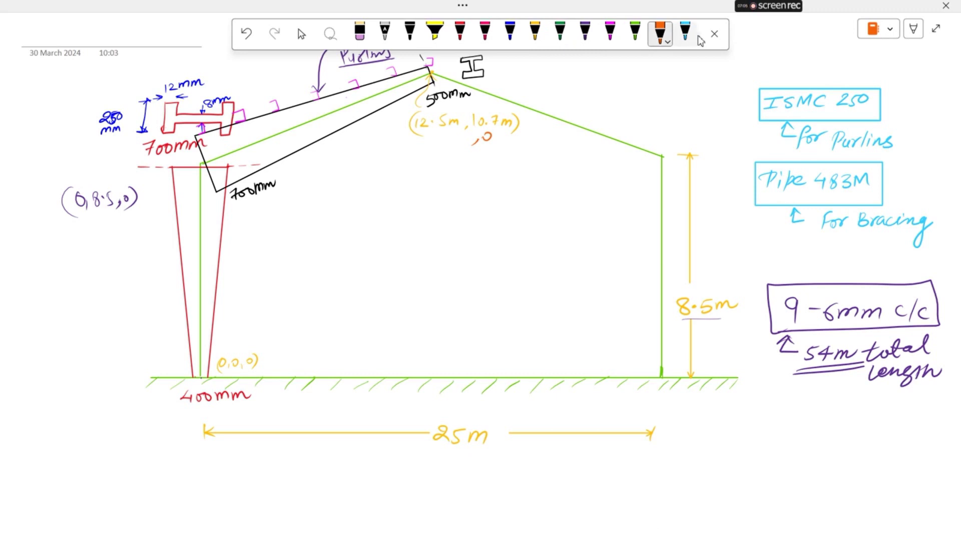
Draw an orange bracket with a small crane wheel on top, projecting inward from the left column below the eave
left_click(716, 31)
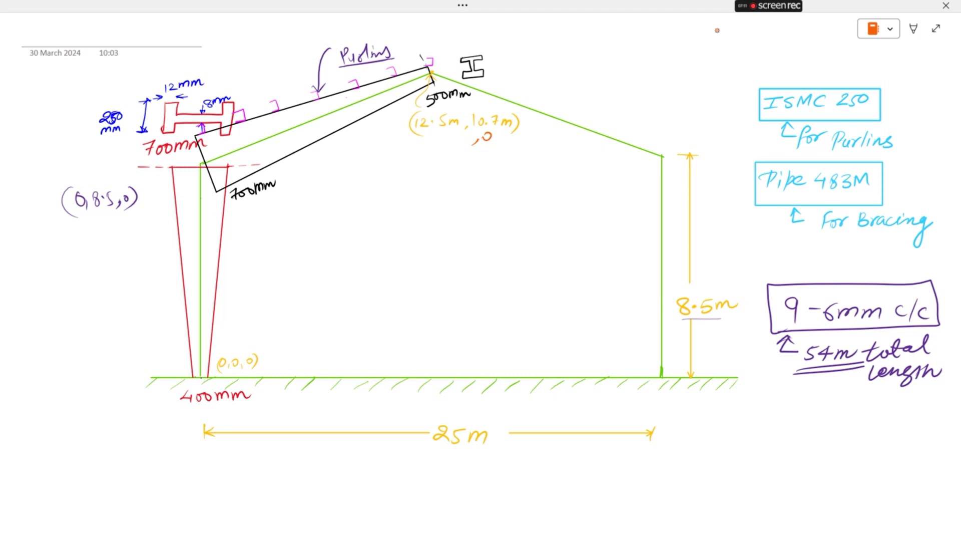
left_click(877, 35)
left_click(886, 40)
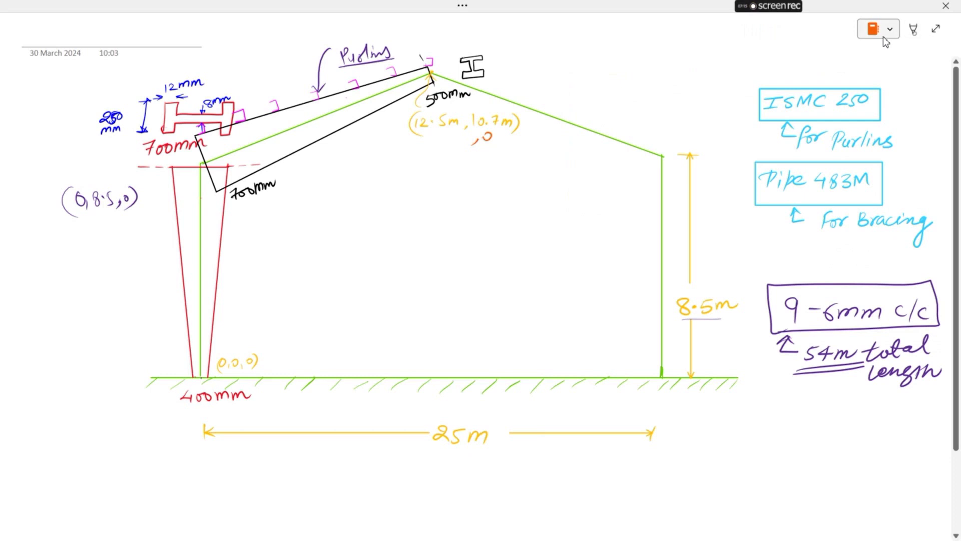
left_click_drag(201, 208, 240, 206)
left_click_drag(238, 209, 237, 226)
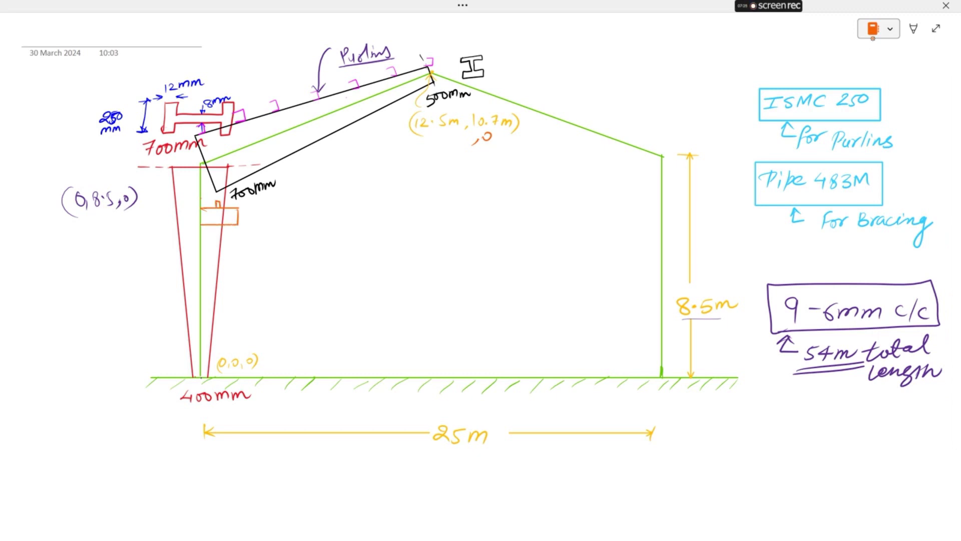
Draw the orange crane girder spanning between the columns and a matching bracket with wheel at the right column
left_click_drag(220, 201, 358, 192)
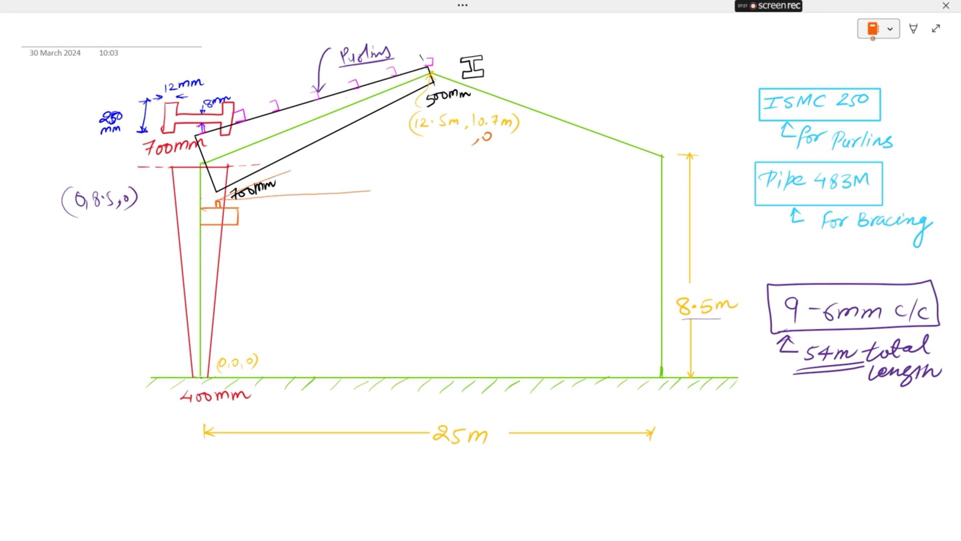
left_click_drag(286, 171, 423, 166)
left_click_drag(373, 191, 475, 189)
left_click_drag(424, 166, 599, 164)
mouse_move(476, 190)
left_mouse_down()
mouse_move(608, 188)
mouse_move(662, 197)
mouse_move(660, 212)
left_mouse_up()
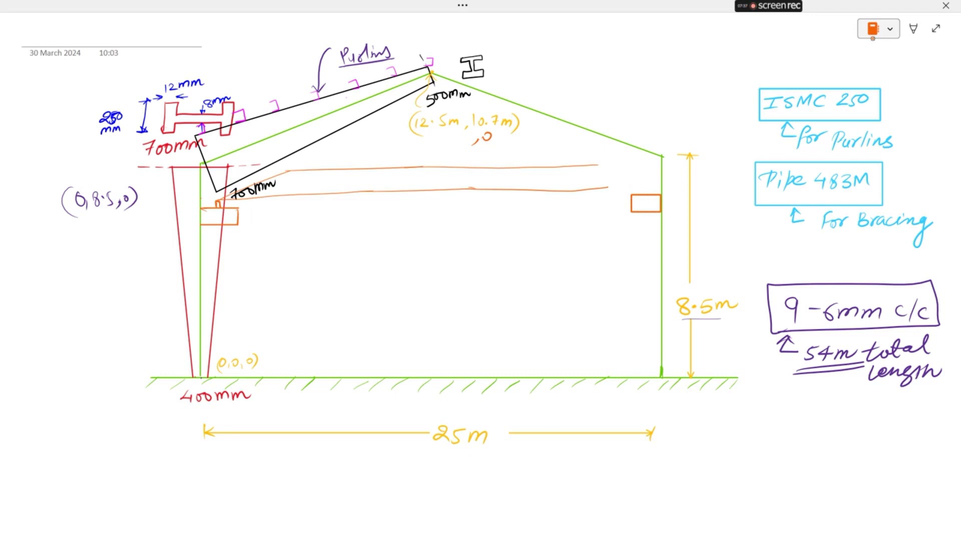
mouse_move(613, 168)
left_mouse_down()
mouse_move(655, 185)
mouse_move(611, 187)
left_mouse_up()
Draw a hook and load hanging from the crane girder, and thicken the left bracket's outline with a tick beside it
mouse_move(402, 203)
left_mouse_down()
mouse_move(391, 251)
mouse_move(411, 248)
mouse_move(409, 282)
mouse_move(388, 247)
left_mouse_up()
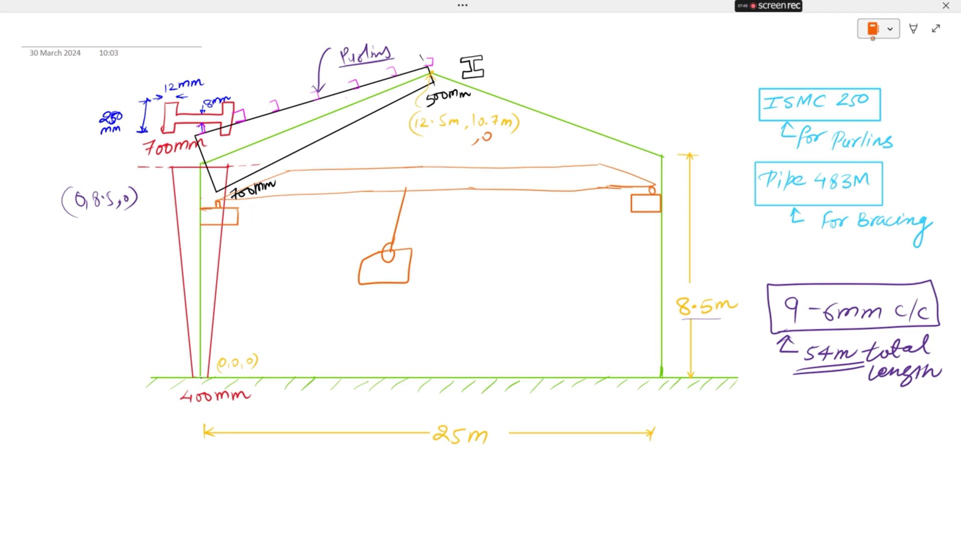
left_click_drag(199, 225, 227, 210)
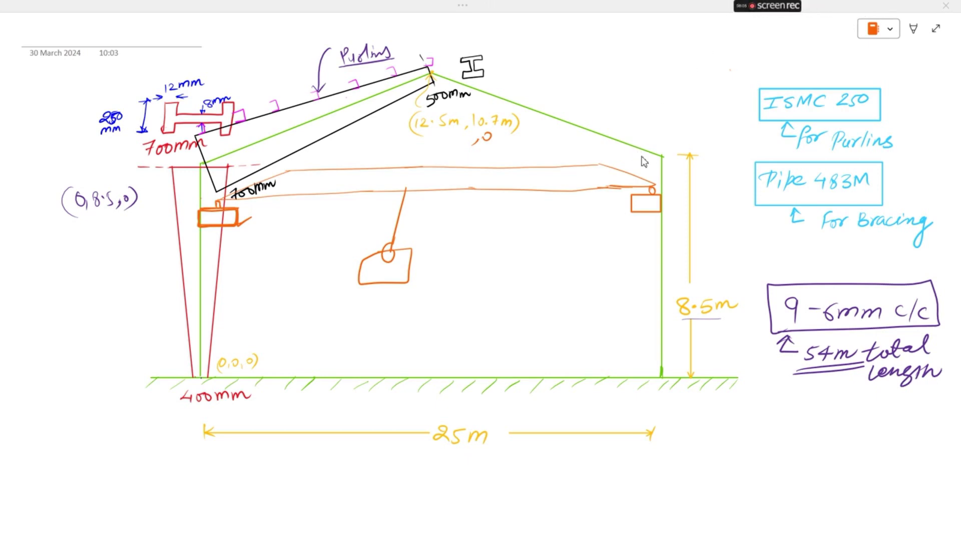
Annotate the frame sketch with a 10° roof slope angle in orange above the left eave
key("super")
mouse_move(630, 535)
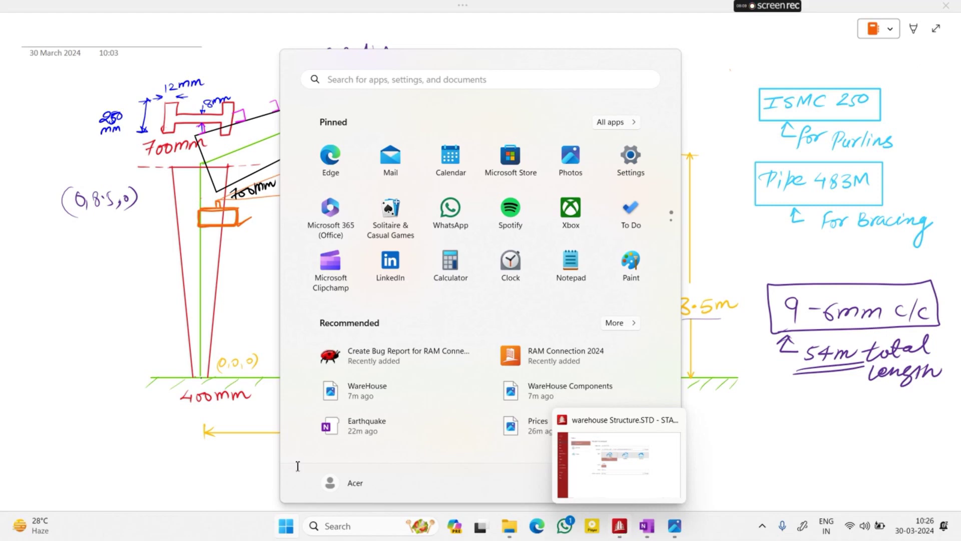
left_click(188, 448)
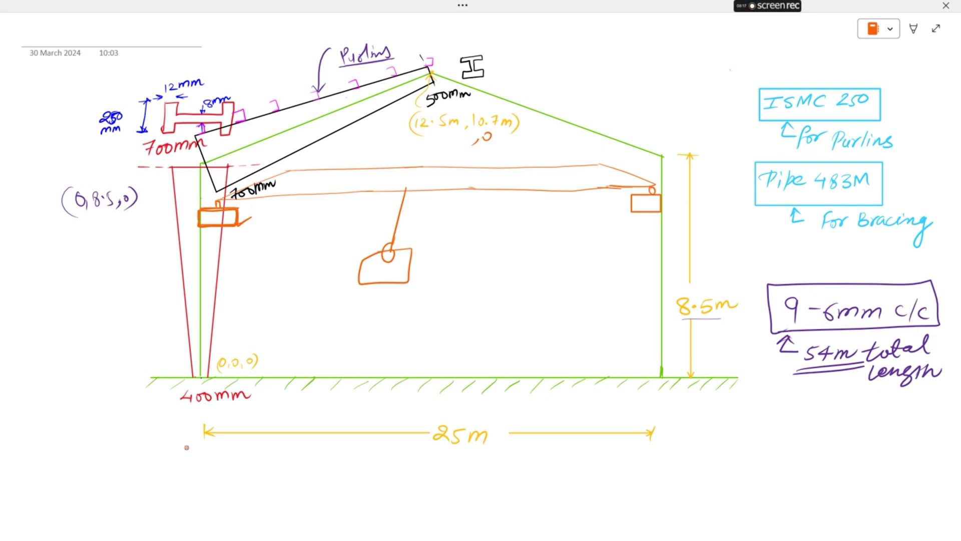
left_click_drag(234, 155, 290, 155)
Switch to STAAD.Pro and create the metric analytical model named WareHouse PEB
key("super")
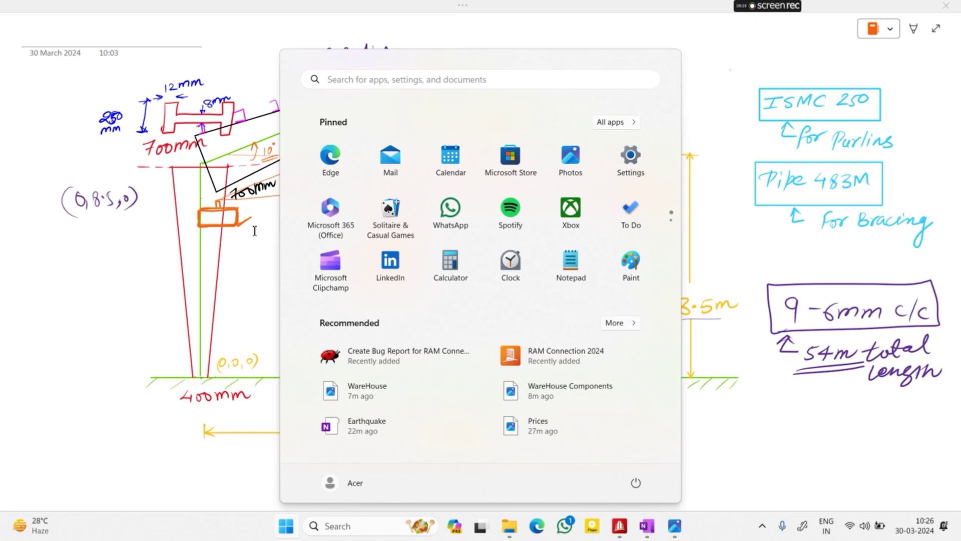
key("super")
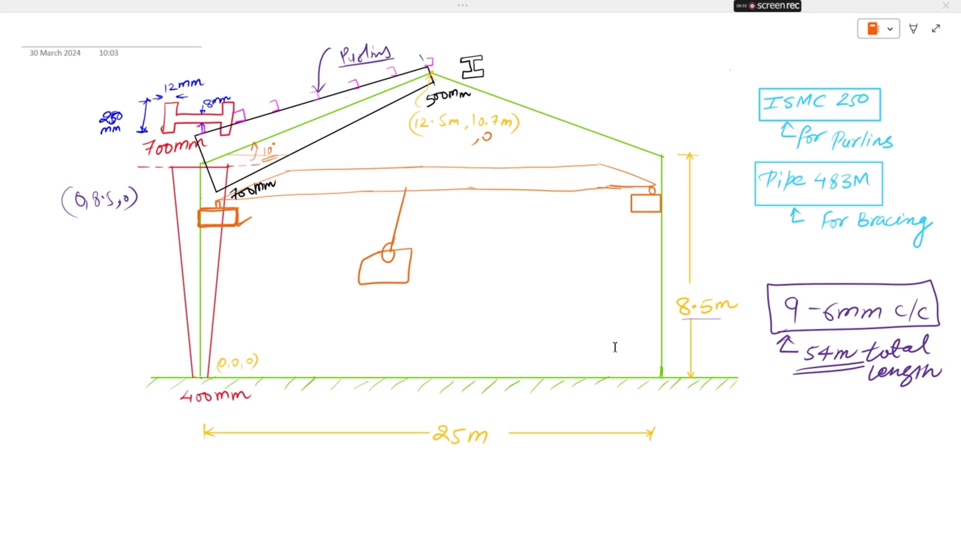
key("super")
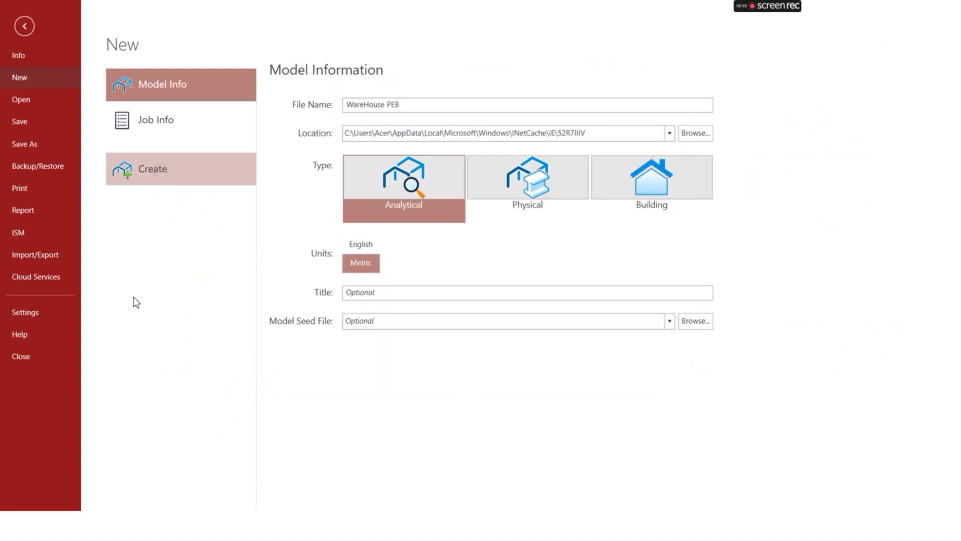
left_click(170, 168)
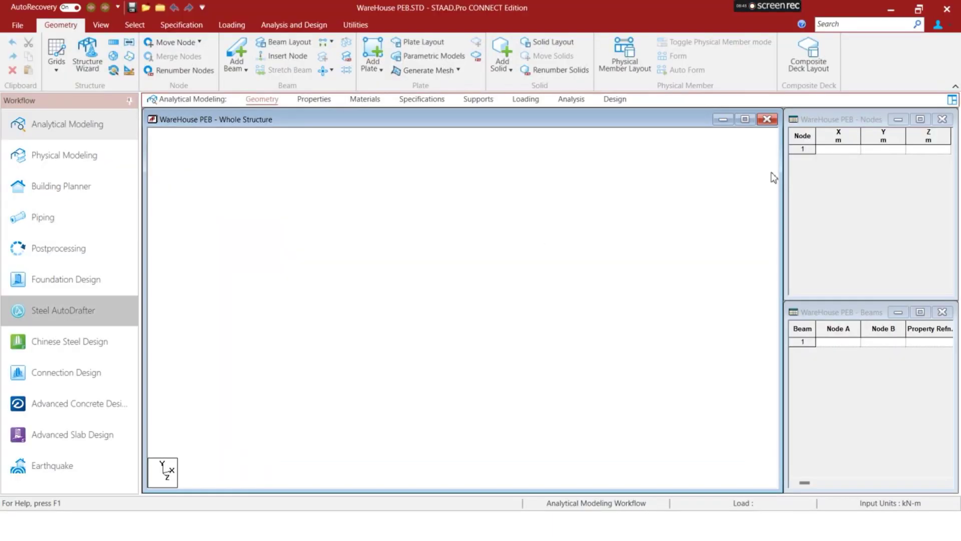
Enter the left column's base node at (0, 0, 0) and its eave node at (0, 8.5, 0)
left_click(843, 151)
type("0")
key("Tab")
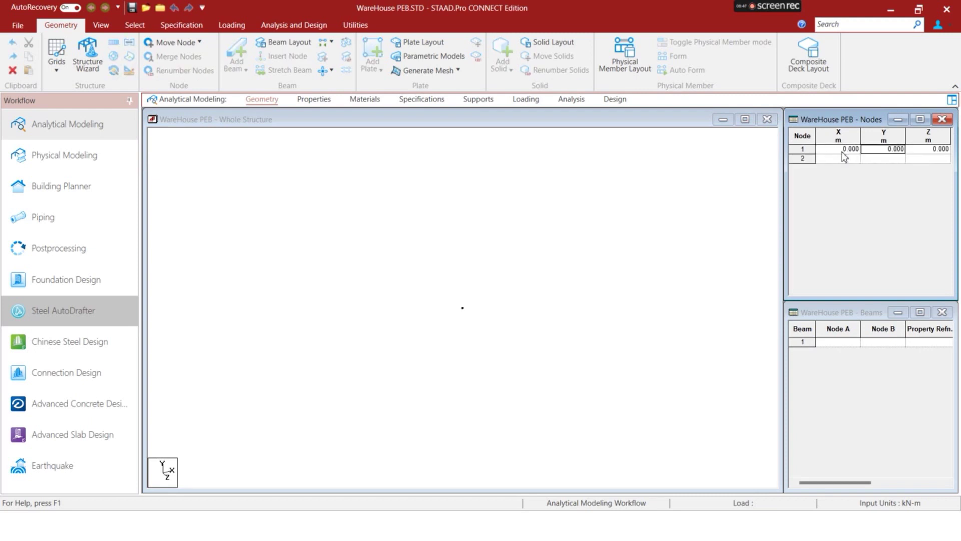
left_click(881, 158)
type("8.5")
key("Tab")
Enter the ridge node at (12.5, 10.7, 0) and check its coordinates against the OneNote sketch
left_click(845, 168)
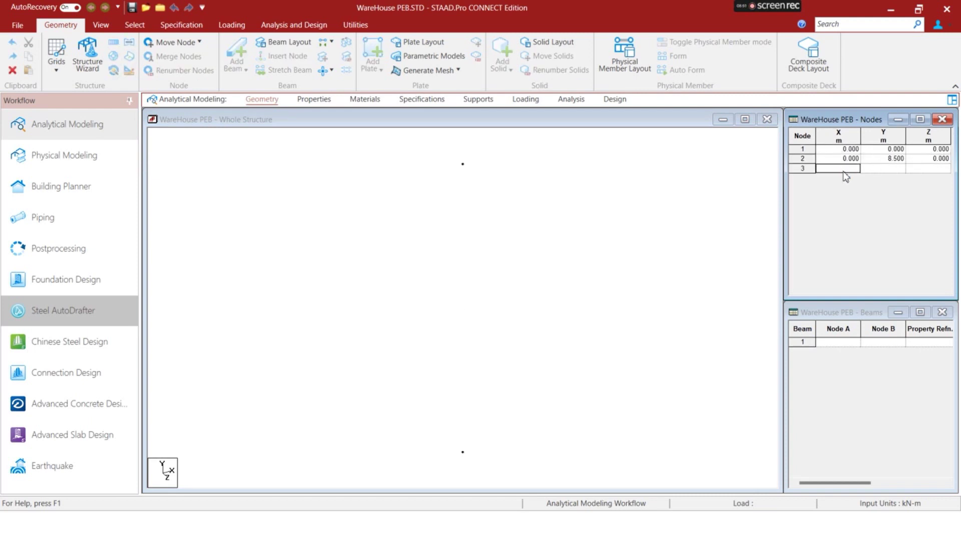
type("12.5")
left_click(869, 162)
left_click(885, 169)
type("10.7")
key("Tab")
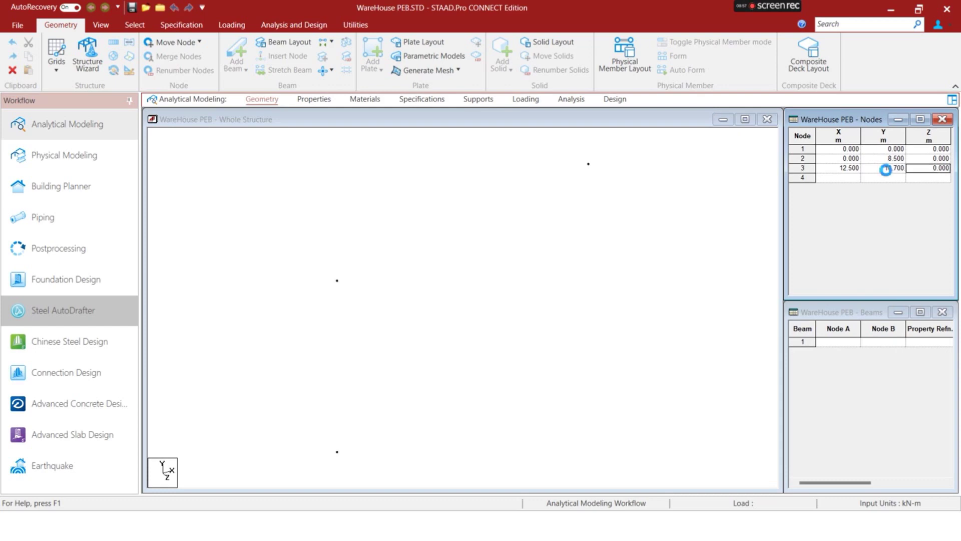
key("super")
left_click(644, 530)
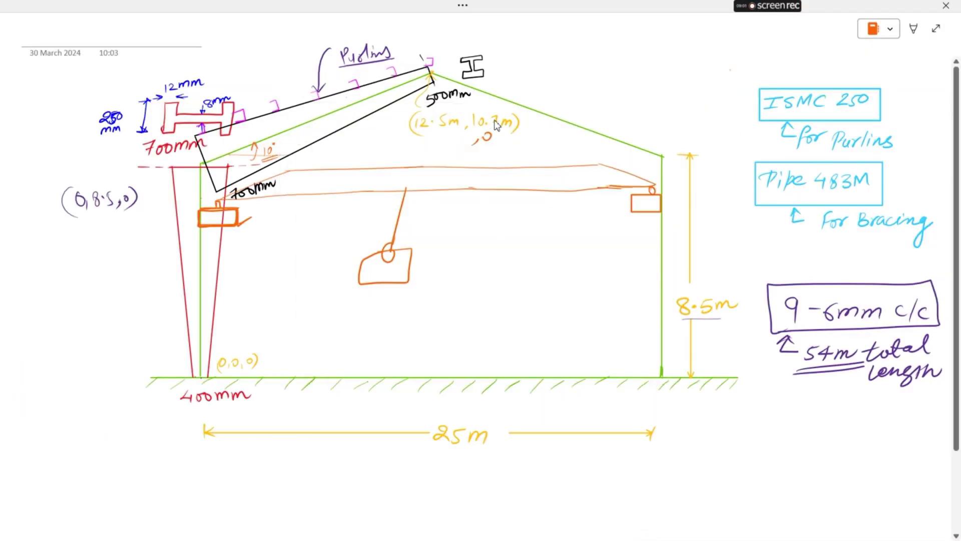
key("super")
left_click(620, 525)
Copy the two left column nodes and paste them 25 m away in X, consulting the OneNote sketch for the span
left_click(135, 25)
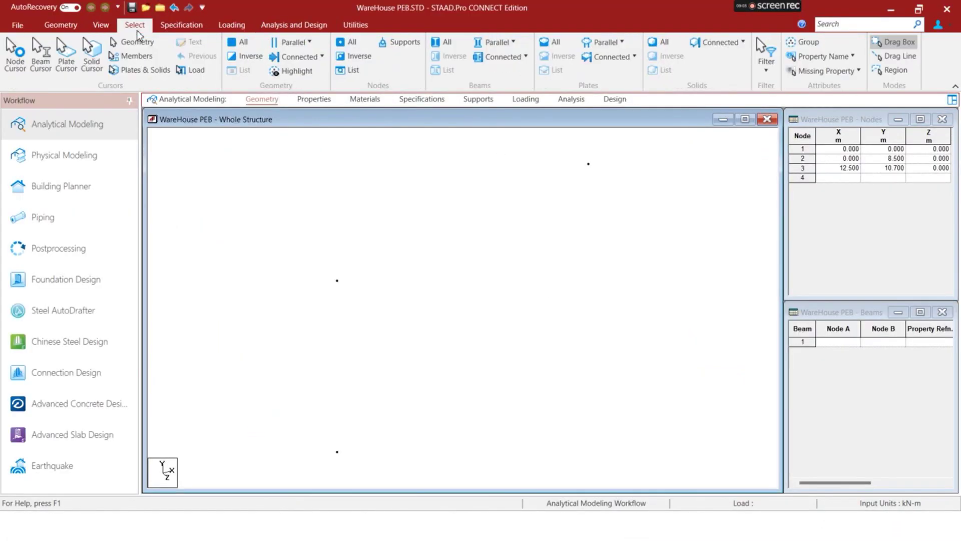
left_click(15, 55)
left_click_drag(319, 252, 372, 478)
key("ctrl+c")
key("ctrl+v")
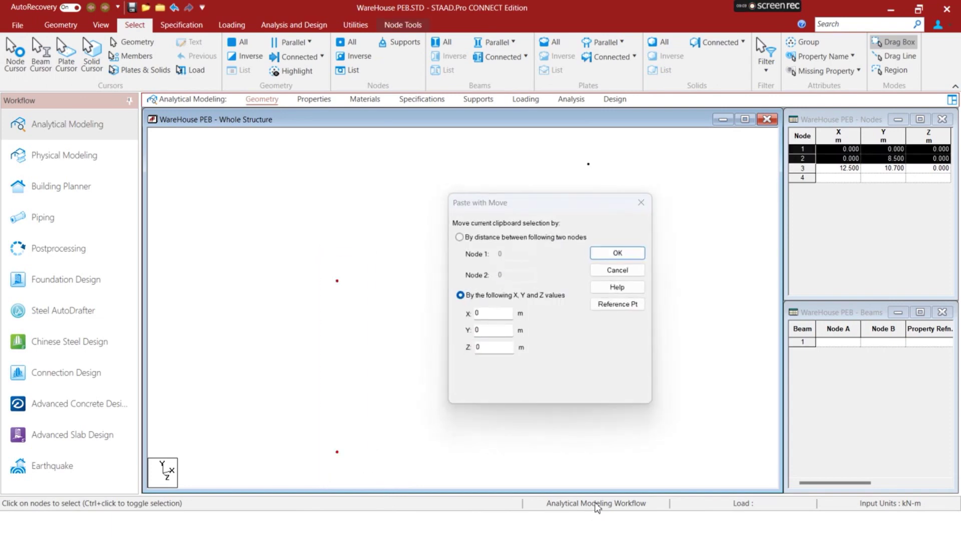
key("super")
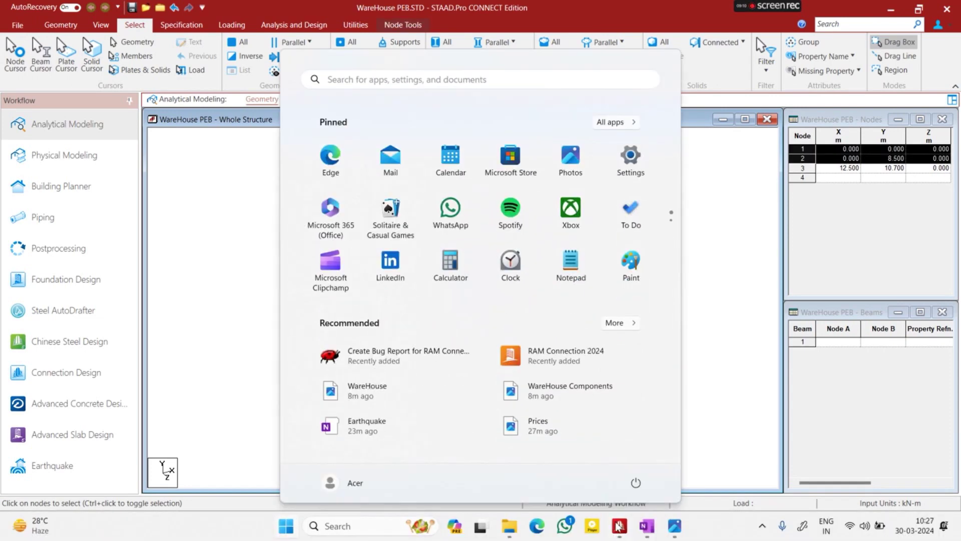
left_click(646, 526)
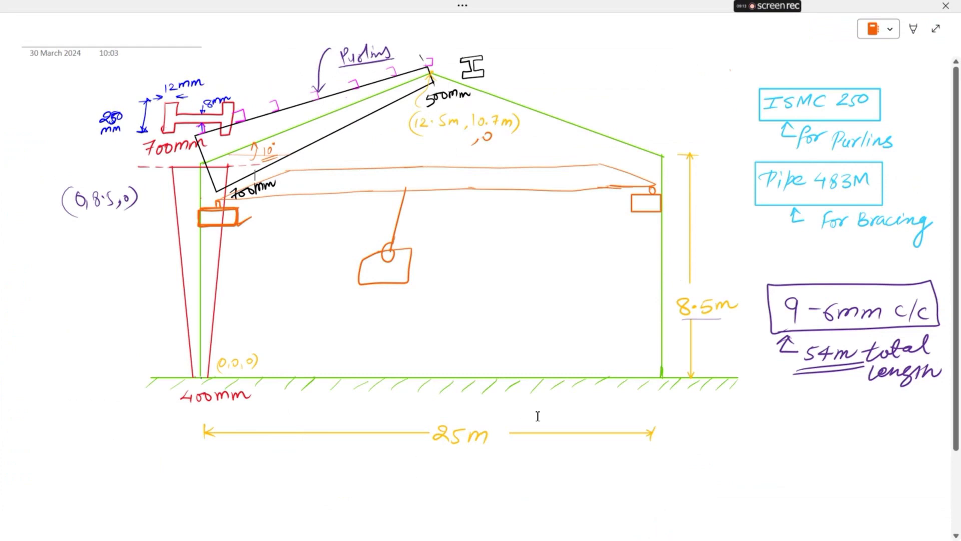
key("super")
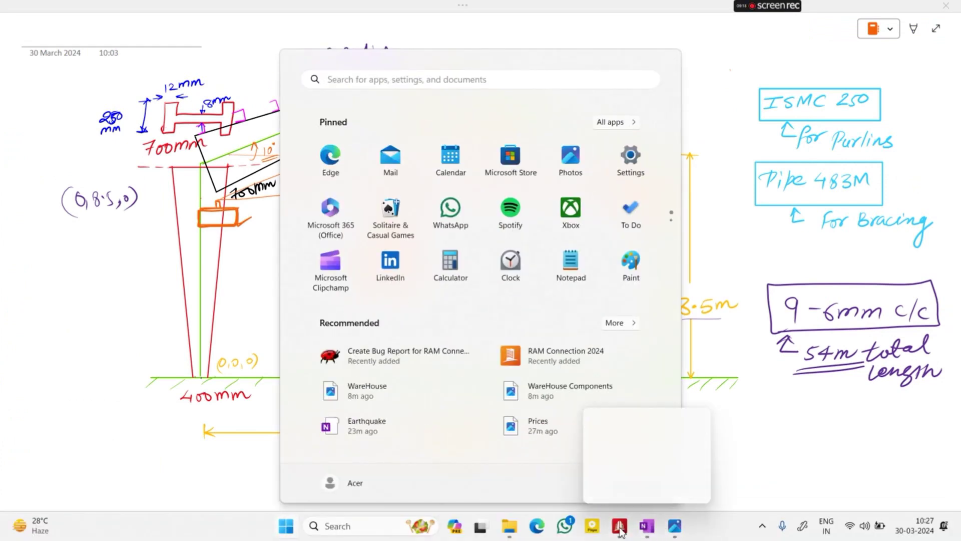
left_click(622, 533)
key("ctrl+v")
double_click(488, 314)
type("25")
key("Return")
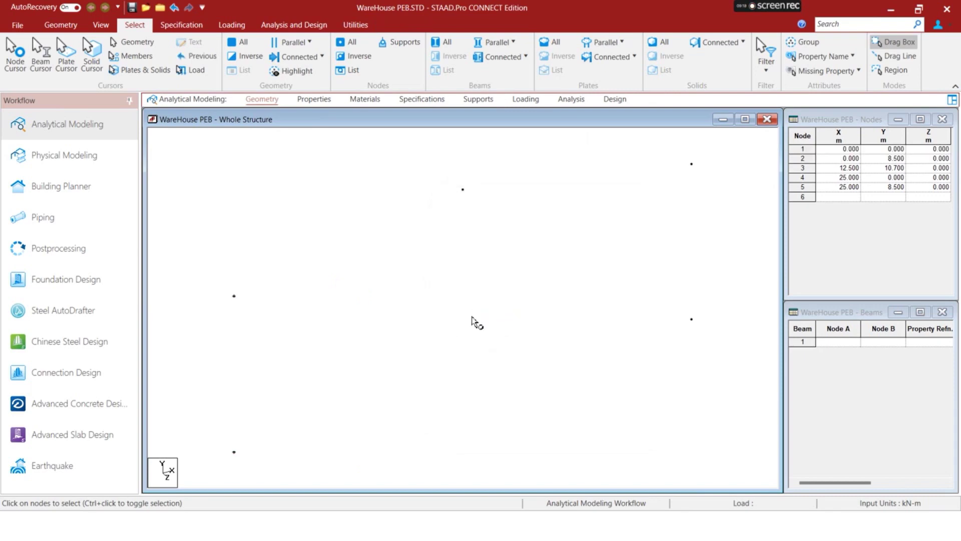
Connect the nodes with beams in front view to form the left column, both rafters and the right column
right_click(474, 320)
left_click(633, 343)
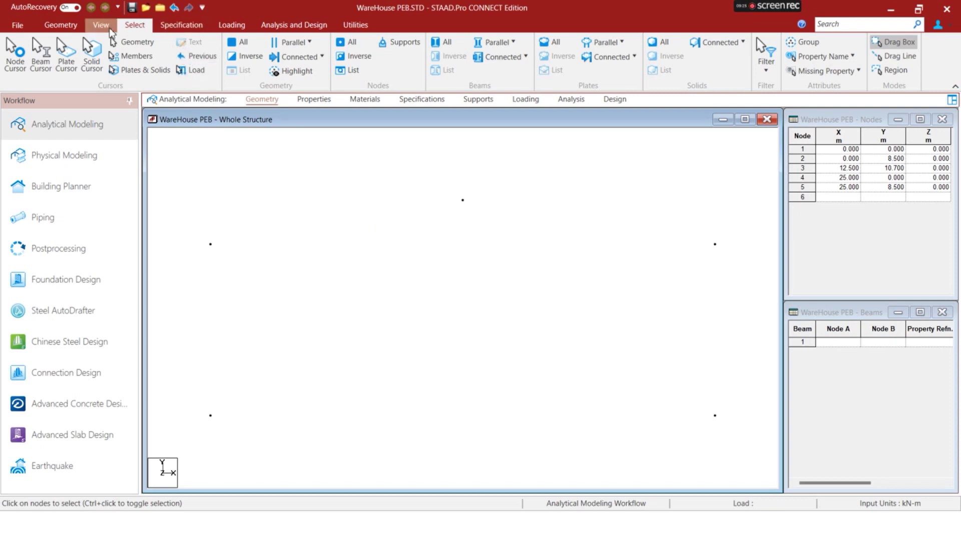
left_click(60, 25)
left_click(246, 54)
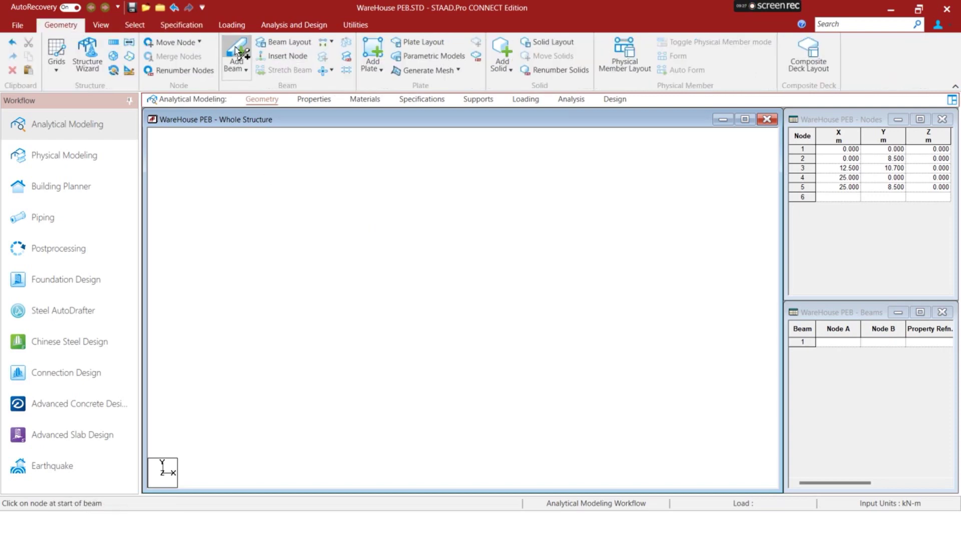
left_click_drag(211, 415, 211, 244)
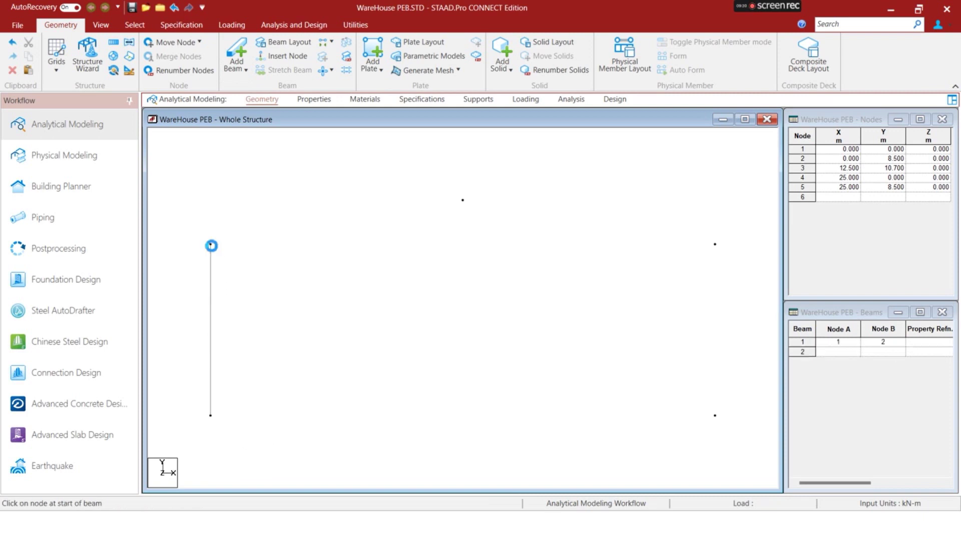
left_click(462, 200)
left_click_drag(463, 200, 715, 244)
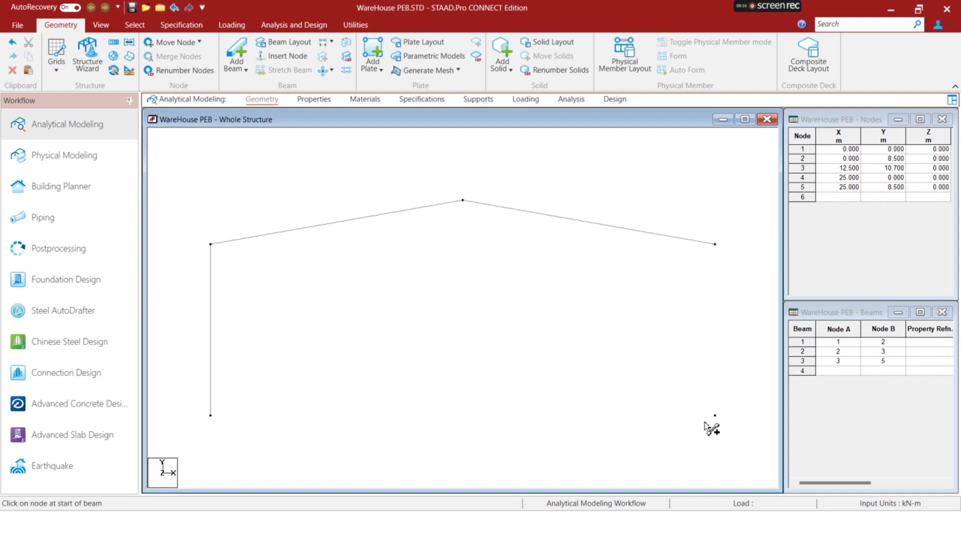
left_click_drag(714, 245, 715, 415)
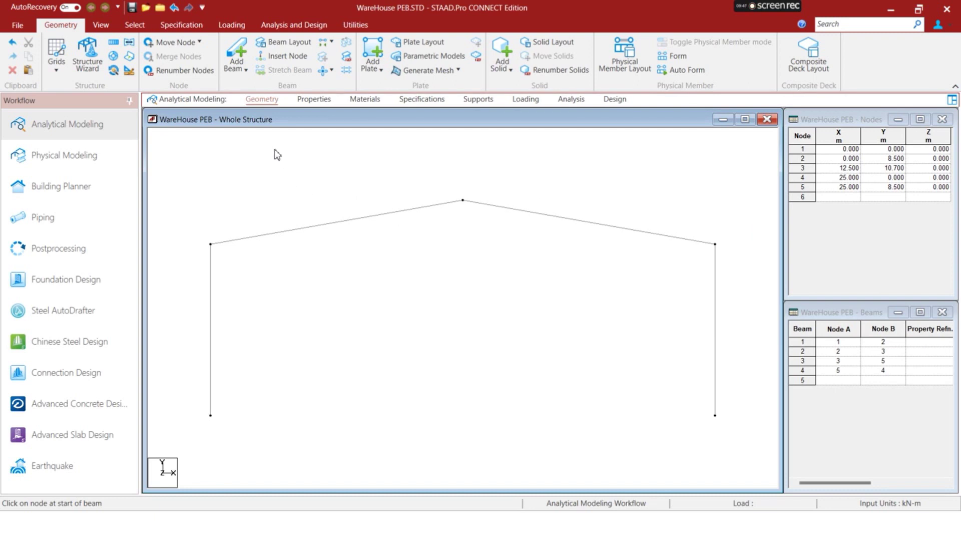
Insert 5 intermediate nodes on each of the two rafters, consulting the purlin layout in the OneNote sketch
left_click(319, 230)
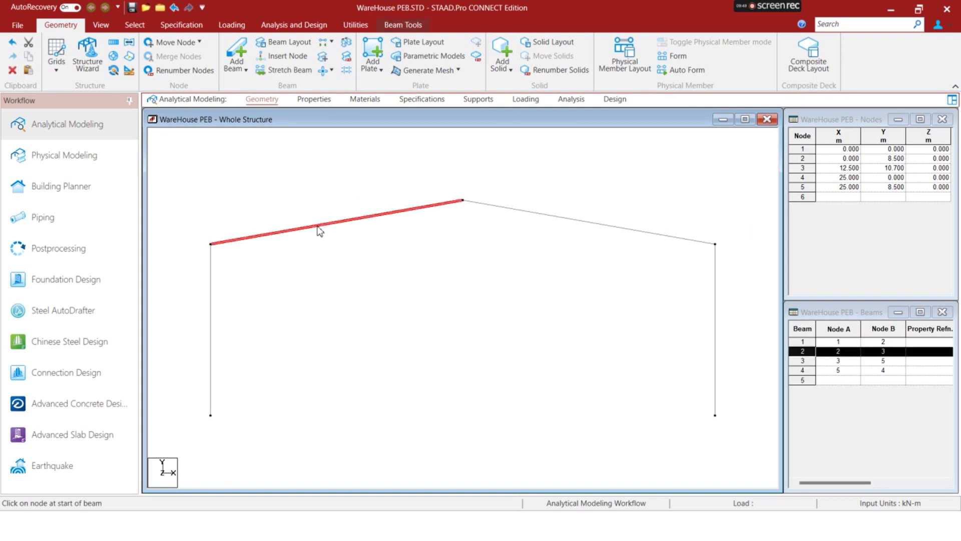
left_click(512, 210, "ctrl")
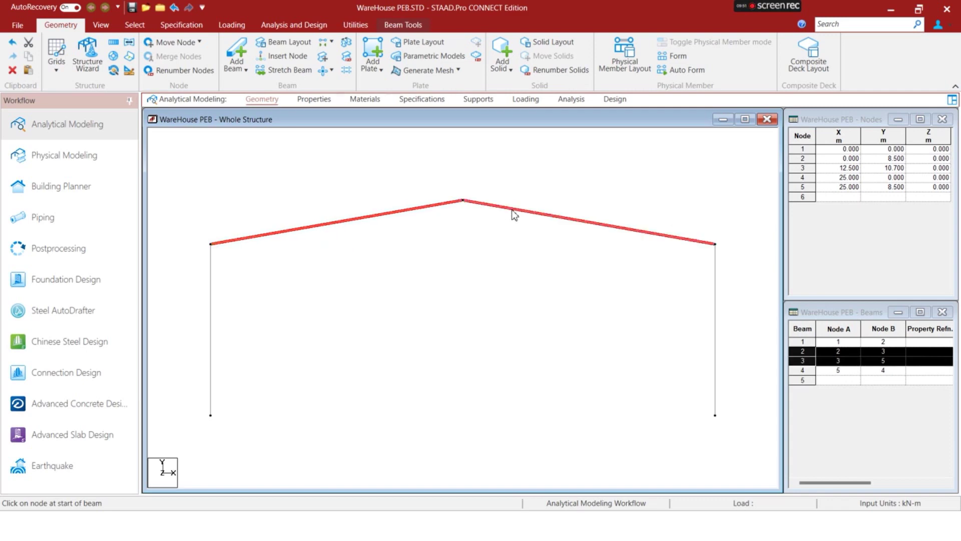
right_click(513, 211)
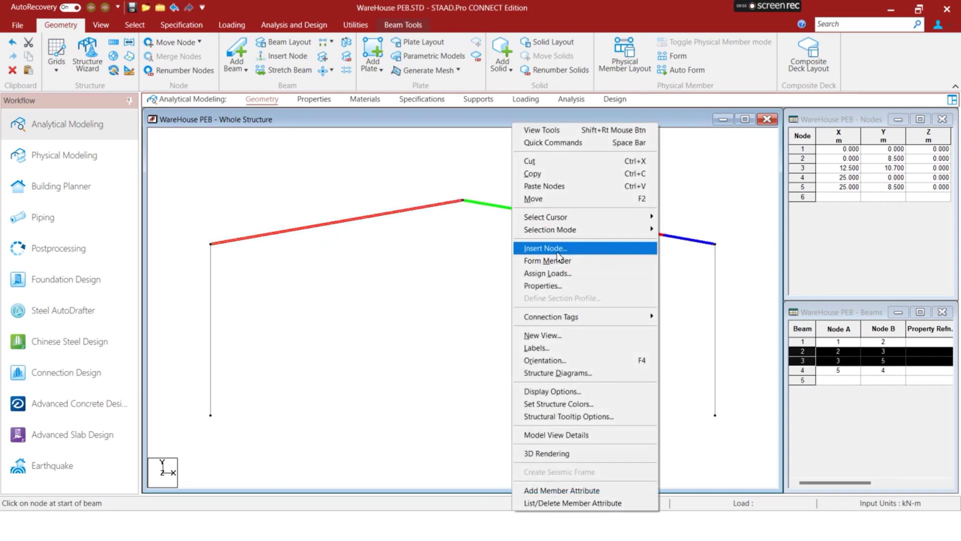
left_click(546, 248)
key("super")
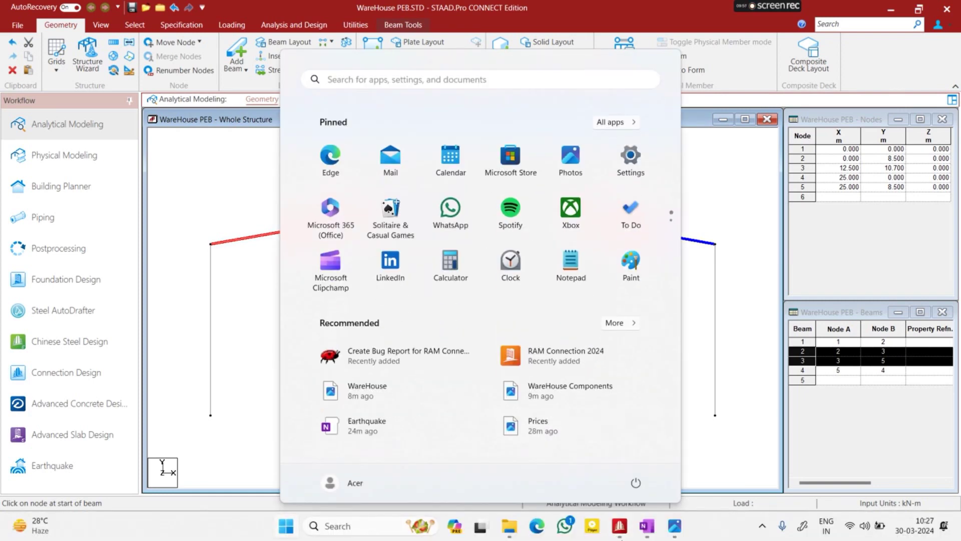
left_click(646, 527)
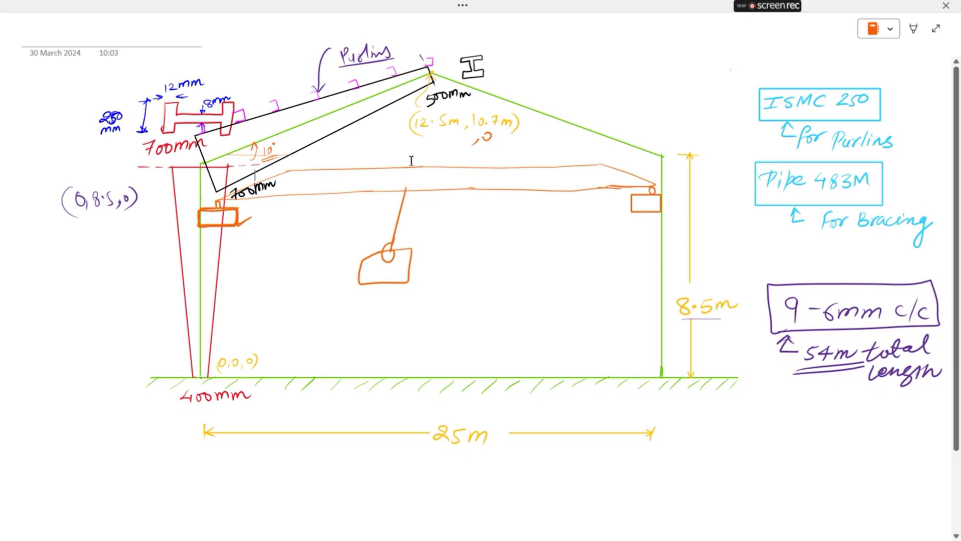
key("super")
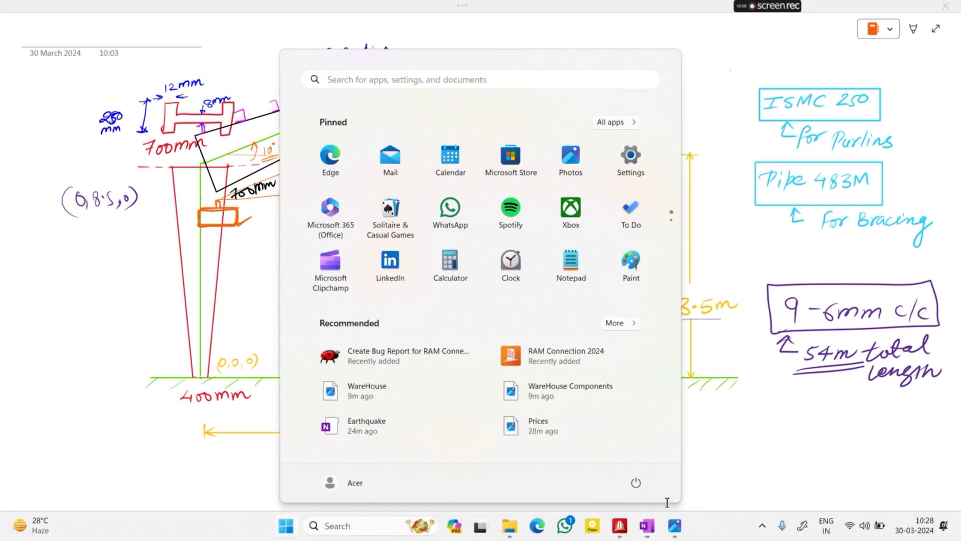
left_click(647, 525)
key("super")
left_click(619, 526)
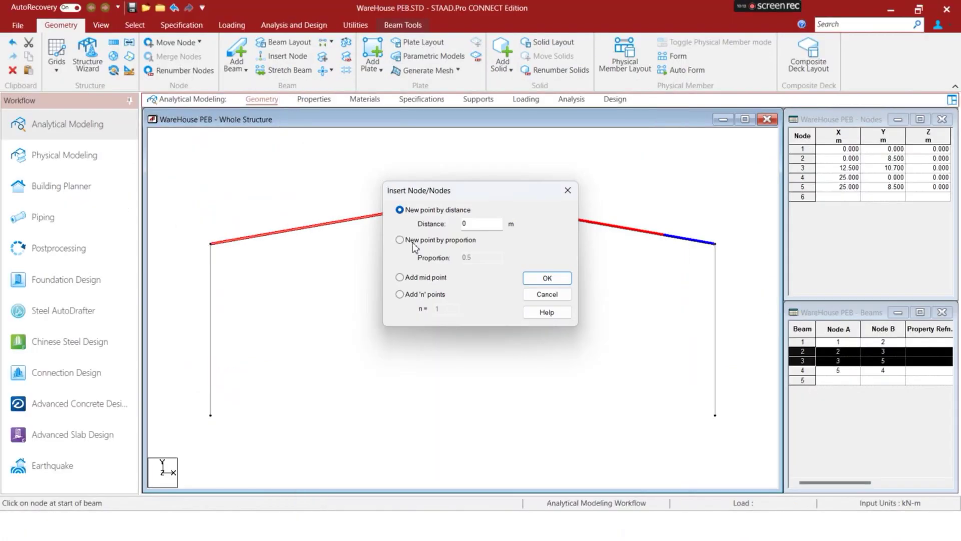
left_click(422, 295)
double_click(452, 309)
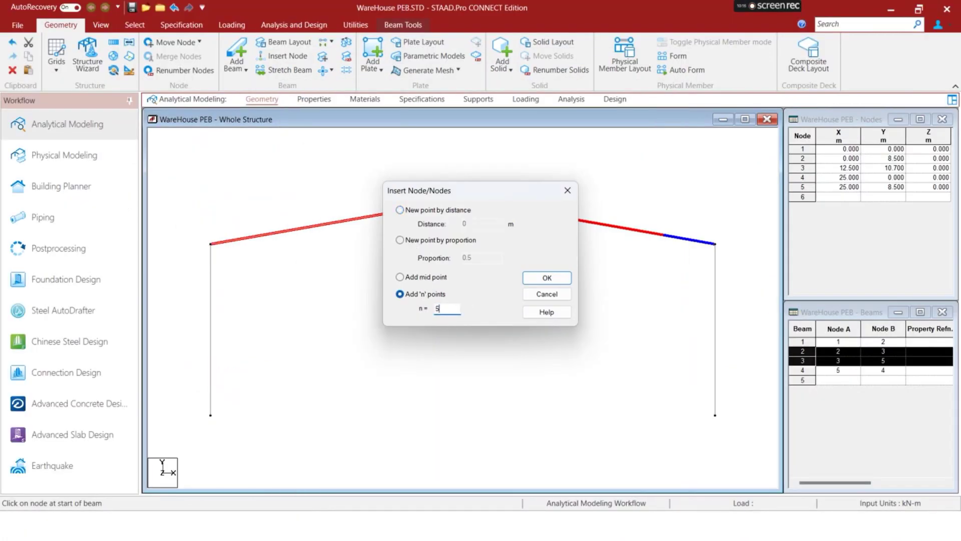
type("5")
key("Return")
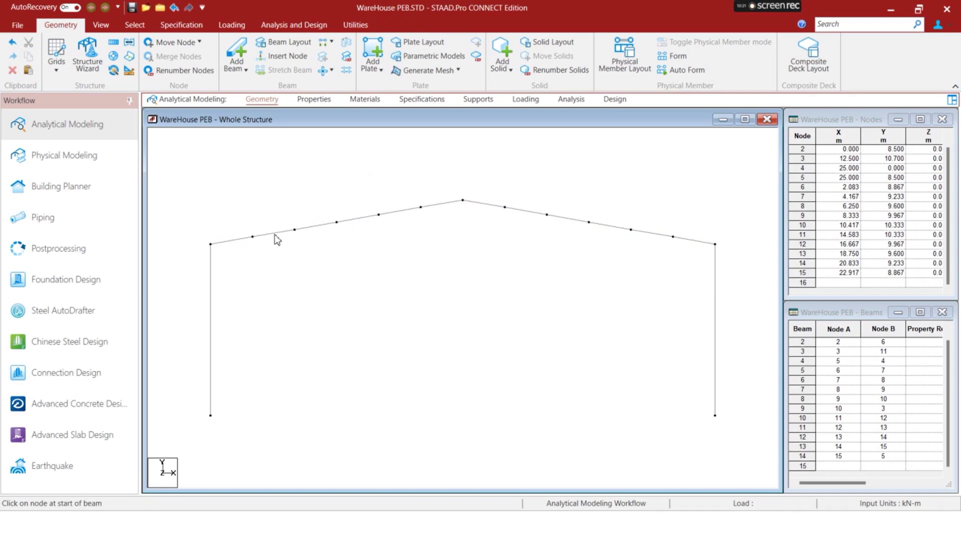
Examine the divided rafter segments one by one from the left eave over the ridge towards the right eave
left_click(235, 242)
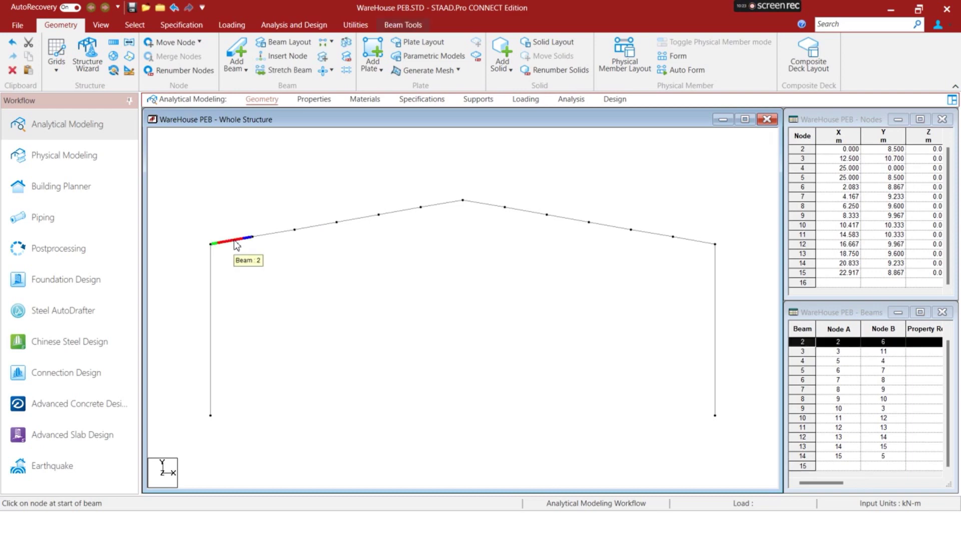
left_click(270, 235)
left_click(307, 231)
left_click(360, 219)
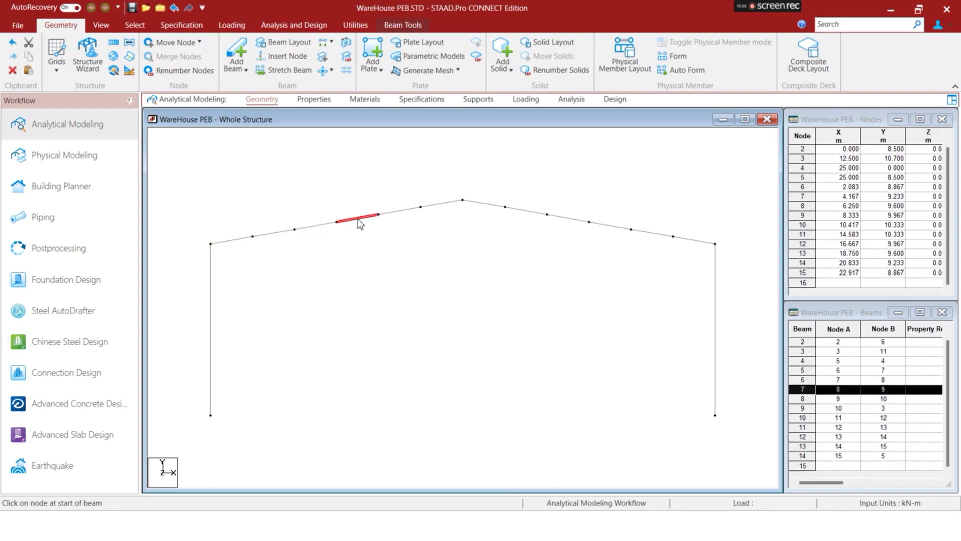
left_click(385, 215)
left_click(424, 207)
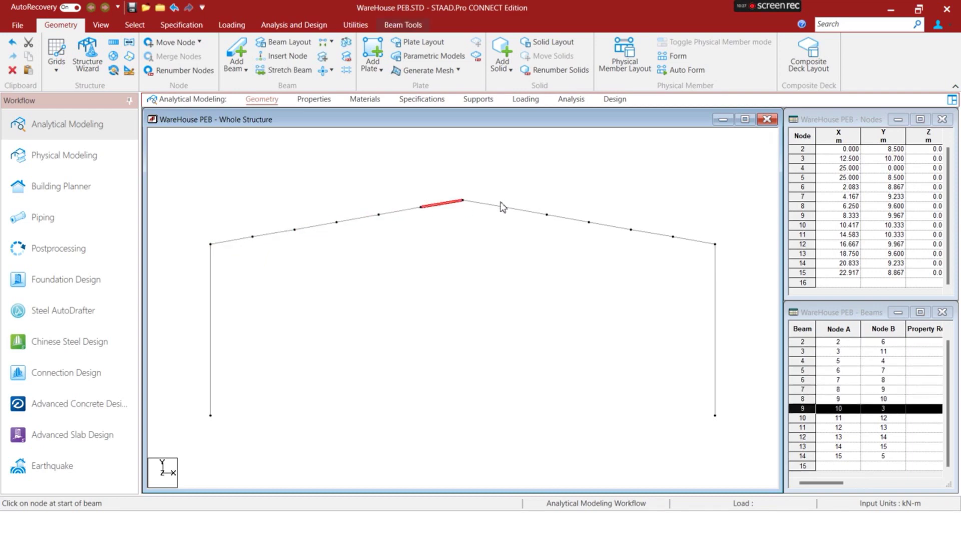
left_click(486, 205)
left_click(526, 212)
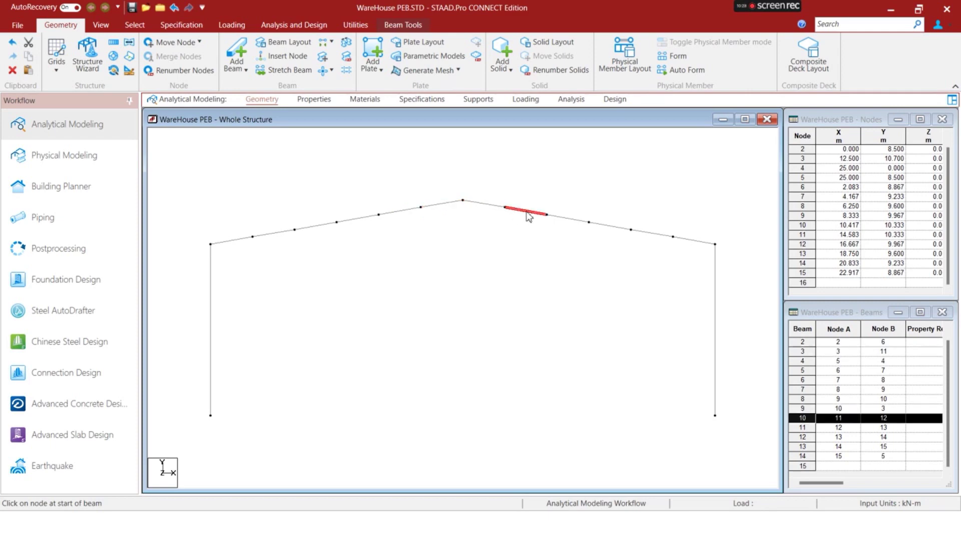
left_click(570, 218)
left_click(612, 227)
left_click(655, 234)
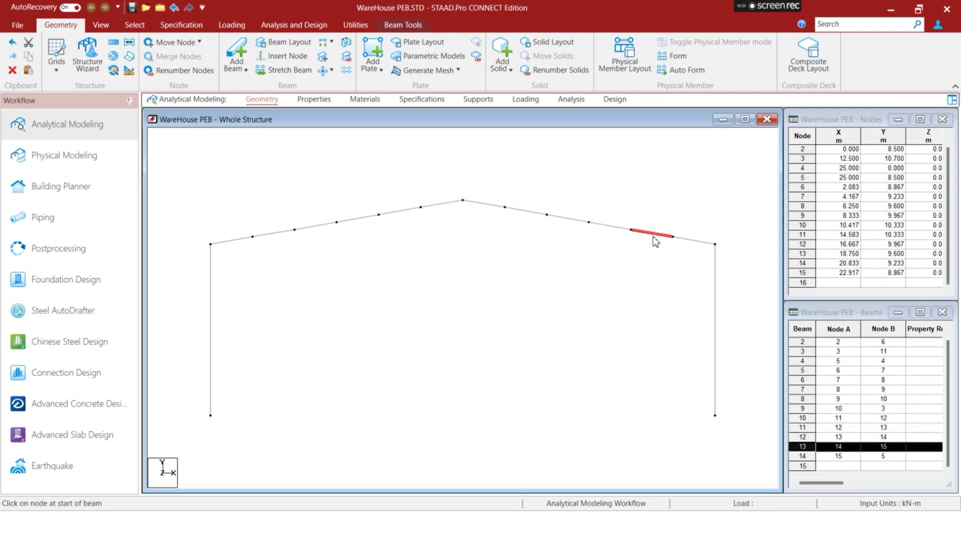
Switch to the OneNote sketch, draw stepped tapered pieces along the right rafter near the eave, circle and cross them out, and return to STAAD.Pro
left_click(690, 241)
left_click(671, 266)
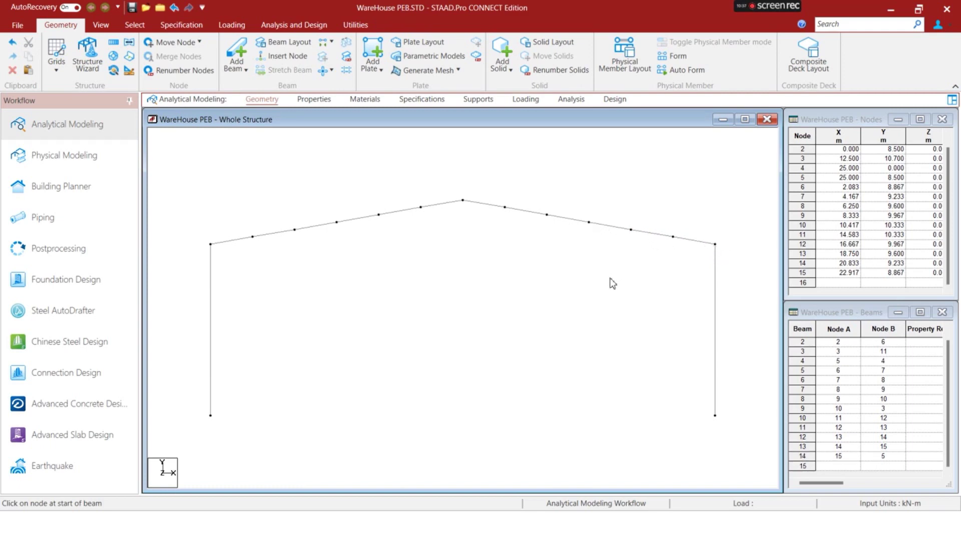
key("super")
left_click(645, 533)
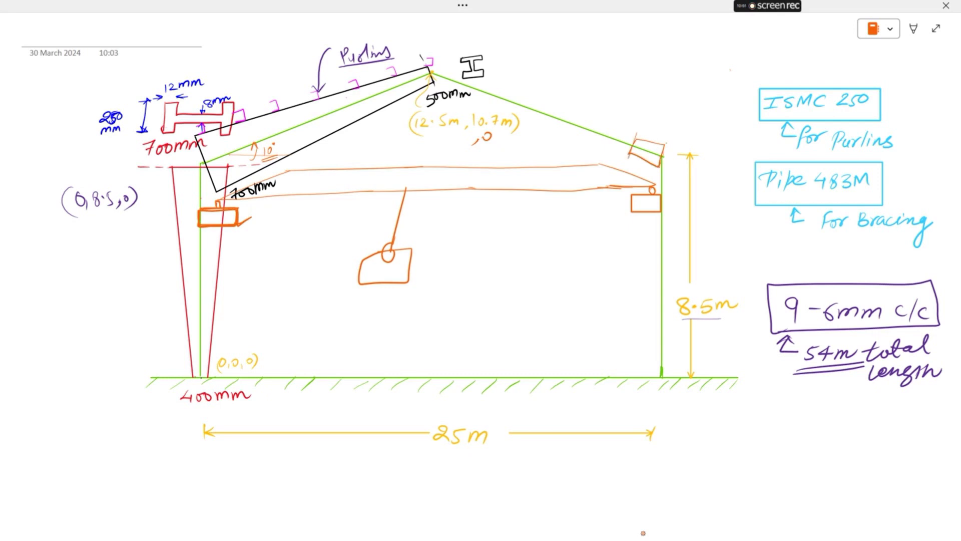
mouse_move(606, 132)
left_mouse_down()
mouse_move(600, 138)
mouse_move(604, 130)
left_mouse_up()
mouse_move(581, 114)
left_mouse_down()
mouse_move(677, 150)
mouse_move(651, 123)
mouse_move(666, 120)
left_mouse_up()
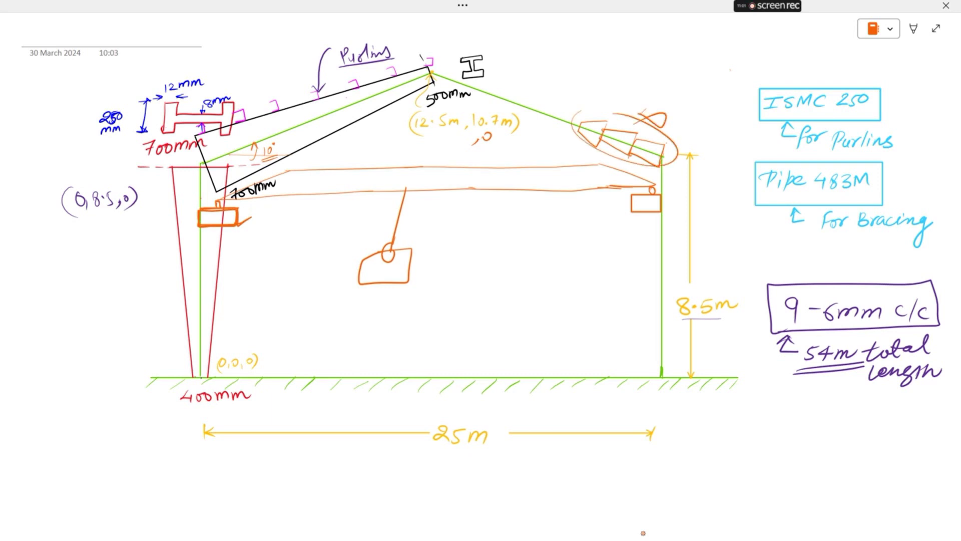
key("super")
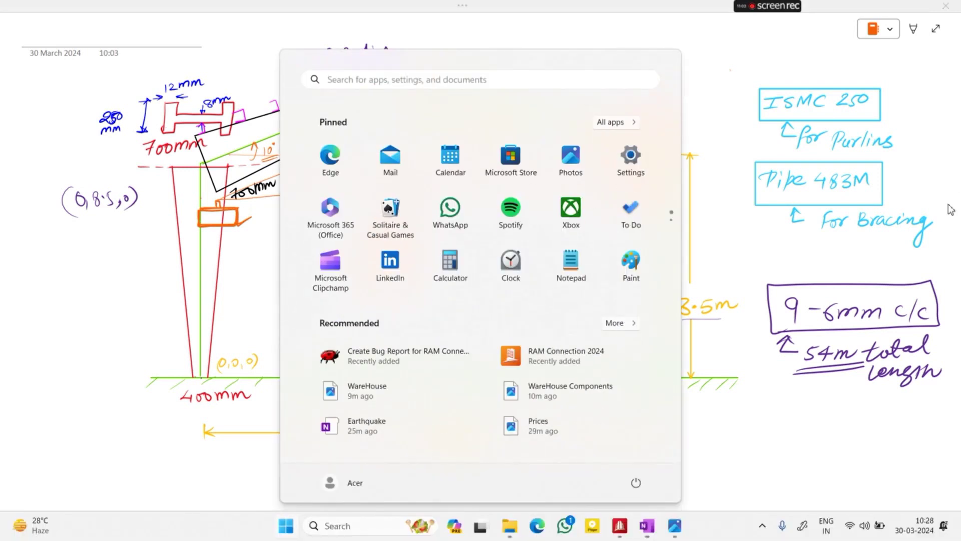
left_click(674, 525)
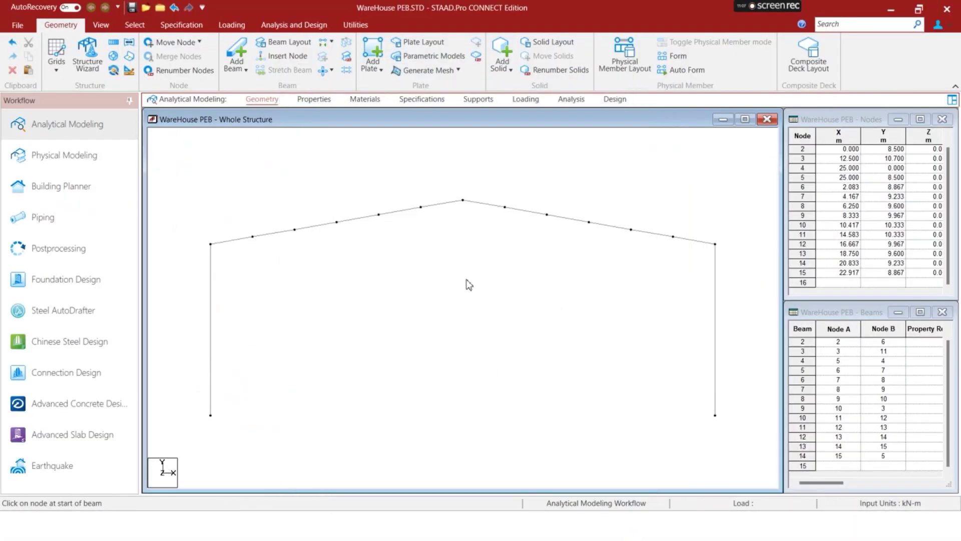
Undo the insertion of intermediate nodes on both rafters and check the left and right rafter members
key("ctrl+z")
key("ctrl+z")
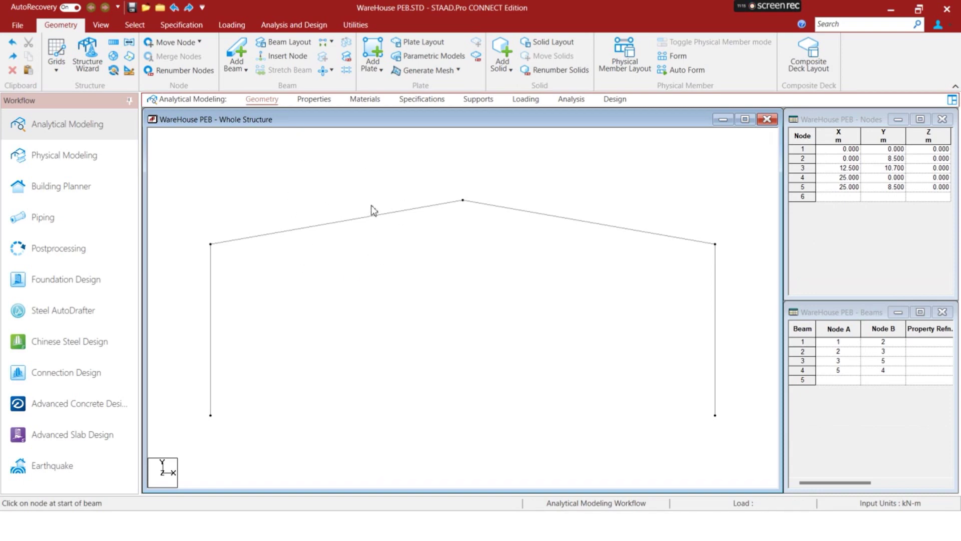
left_click(326, 224)
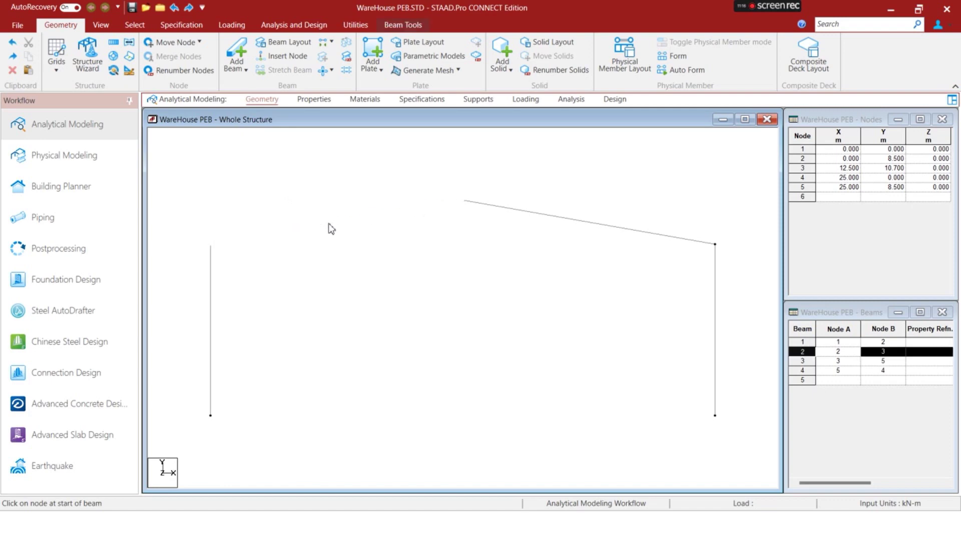
left_click(510, 213)
left_click(429, 257)
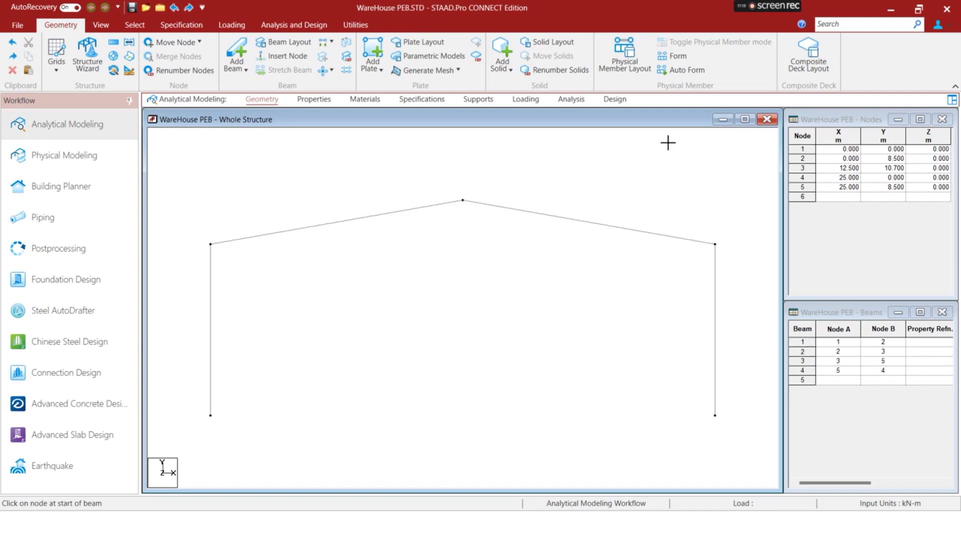
Go to the section properties and open a new Tapered I profile definition with STEEL as the material
left_click(321, 100)
left_click(832, 382)
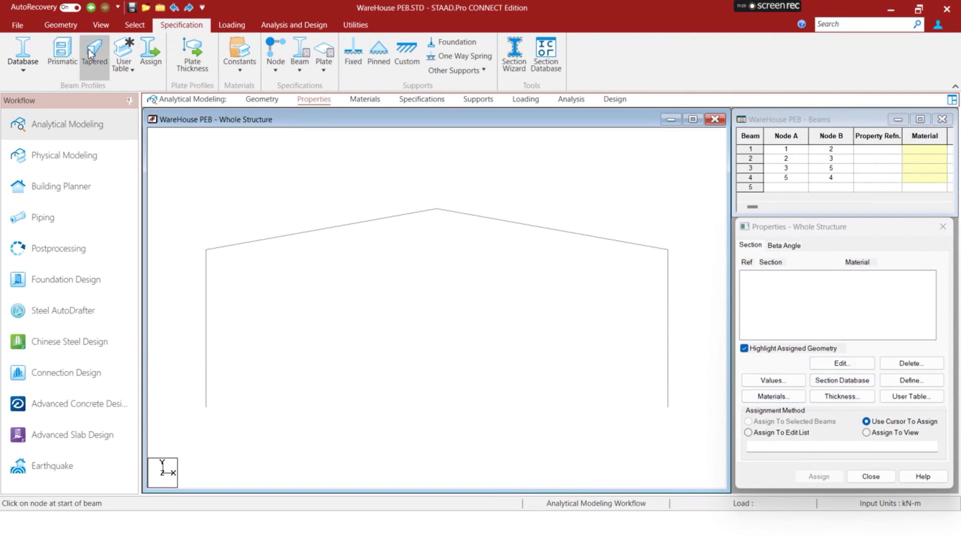
left_click(893, 381)
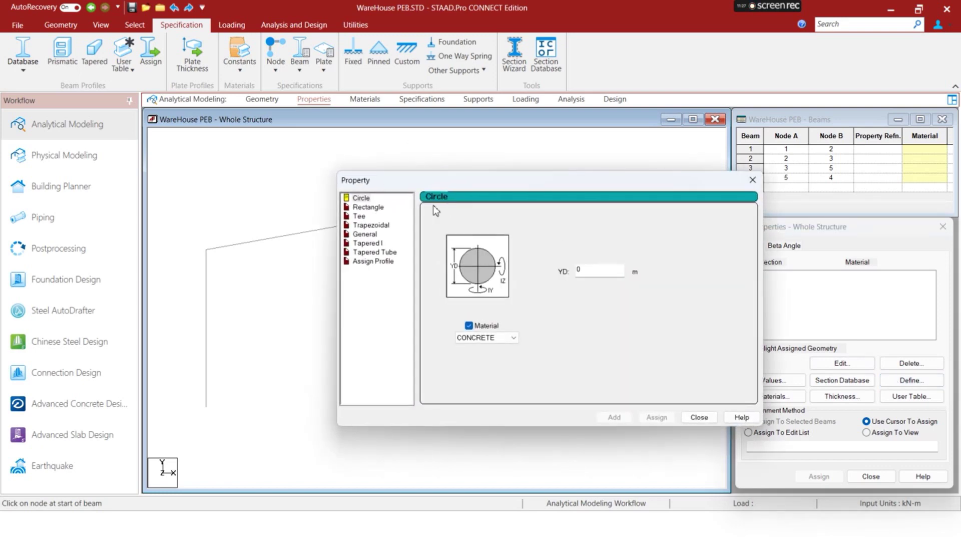
left_click(370, 246)
left_click(674, 226)
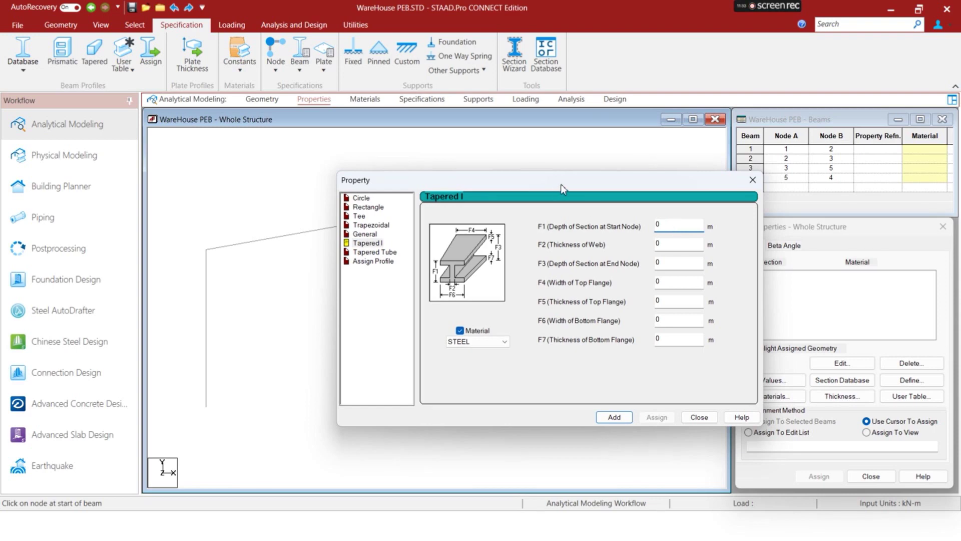
left_click(753, 179)
left_click(95, 61)
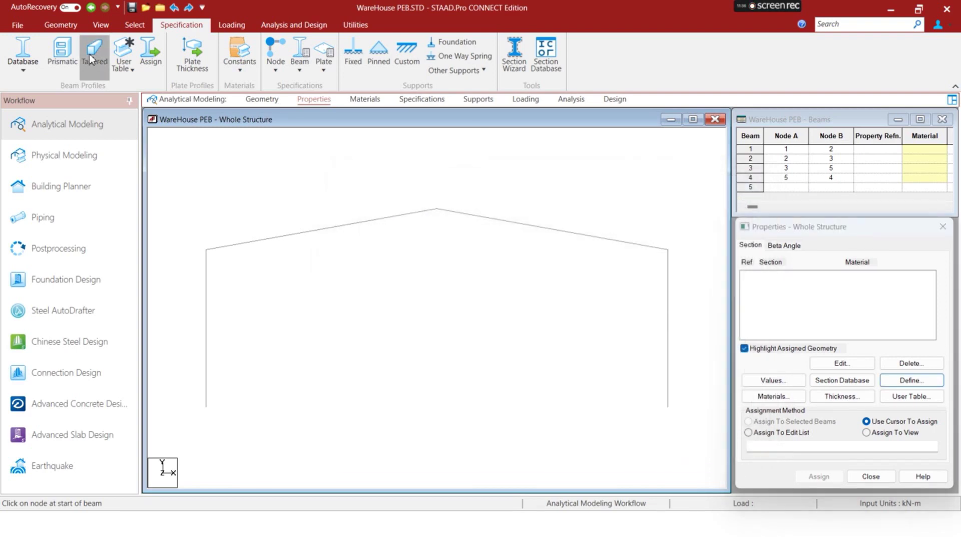
left_click(449, 345)
left_click(449, 345)
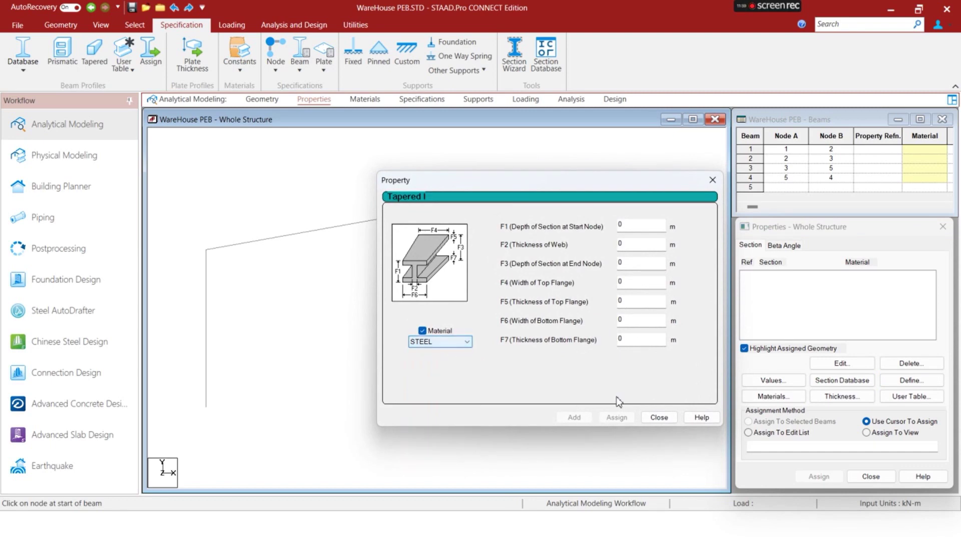
Consult the OneNote sketch and set the column taper's start depth to 0.4 m, web thickness to 0.008 m and end depth to 0.7 m
key("super")
mouse_move(649, 533)
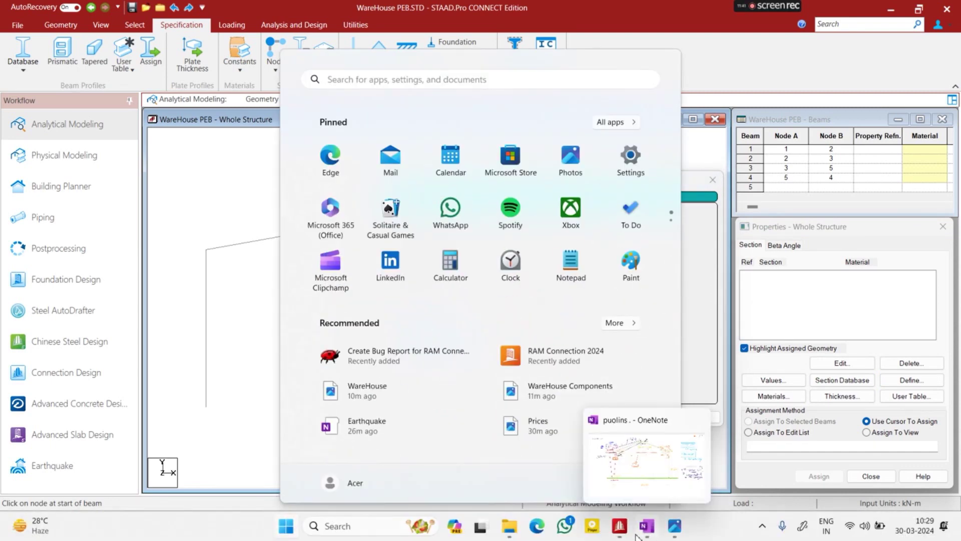
left_click(645, 529)
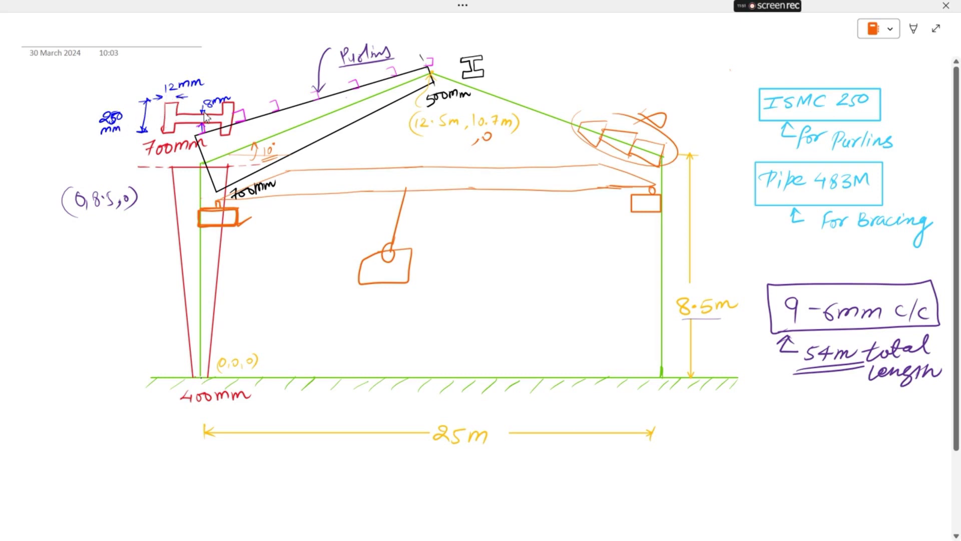
key("super")
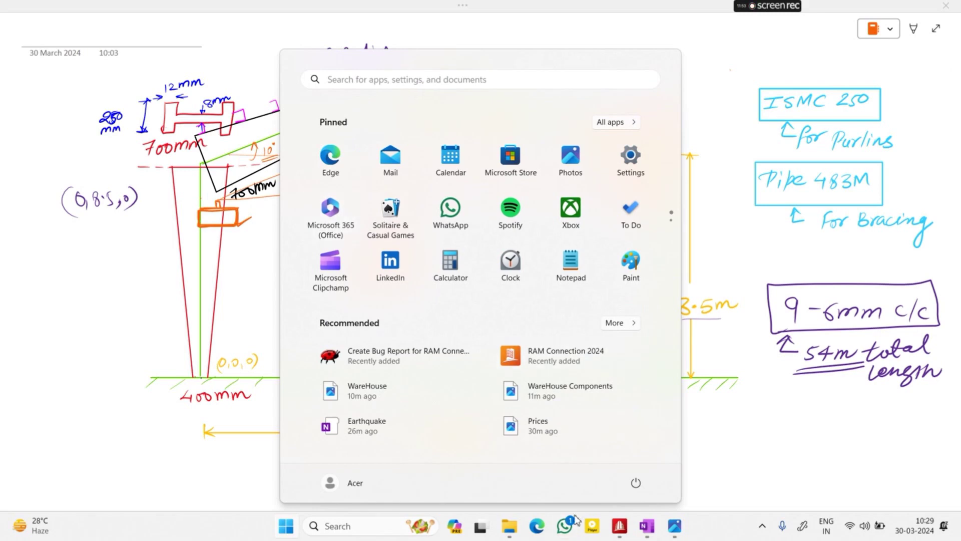
mouse_move(660, 529)
left_click(619, 526)
double_click(624, 231)
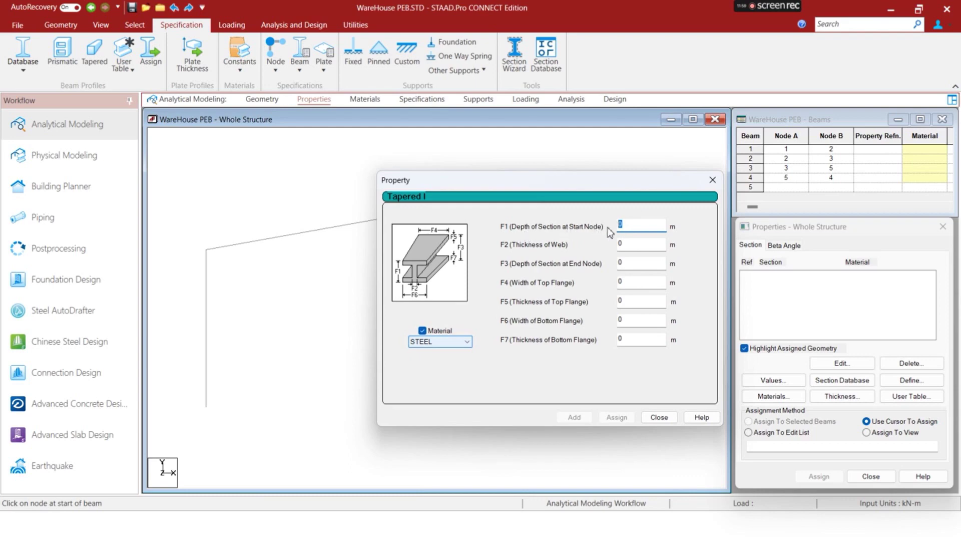
type(".4")
double_click(637, 247)
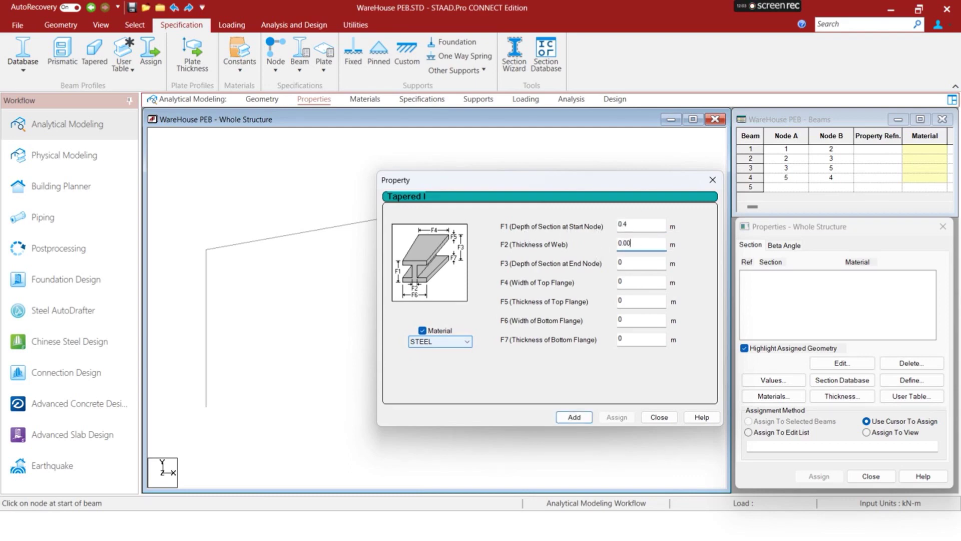
left_click(635, 271)
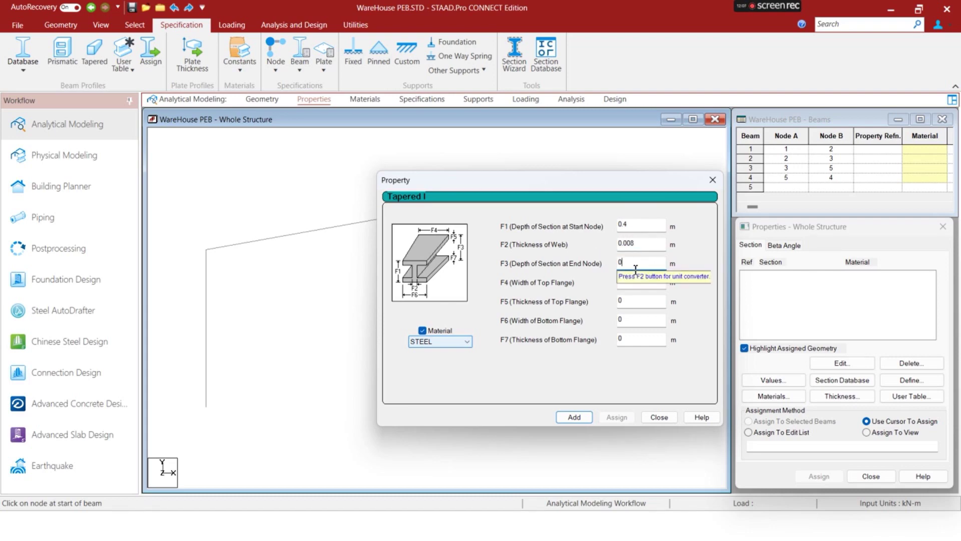
double_click(635, 268)
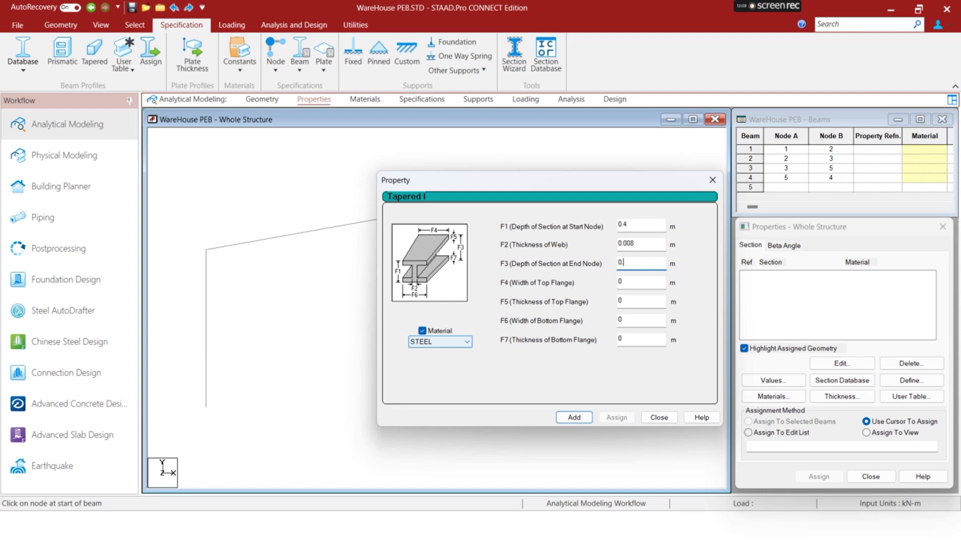
Set the top flange to 0.250 m wide and 0.012 m thick, and add the tapered column section
double_click(634, 283)
double_click(636, 300)
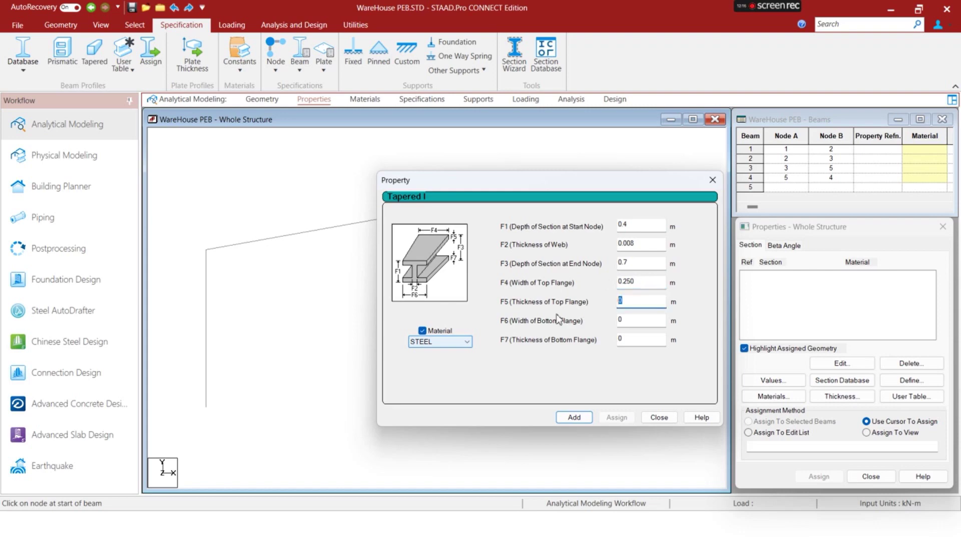
double_click(624, 322)
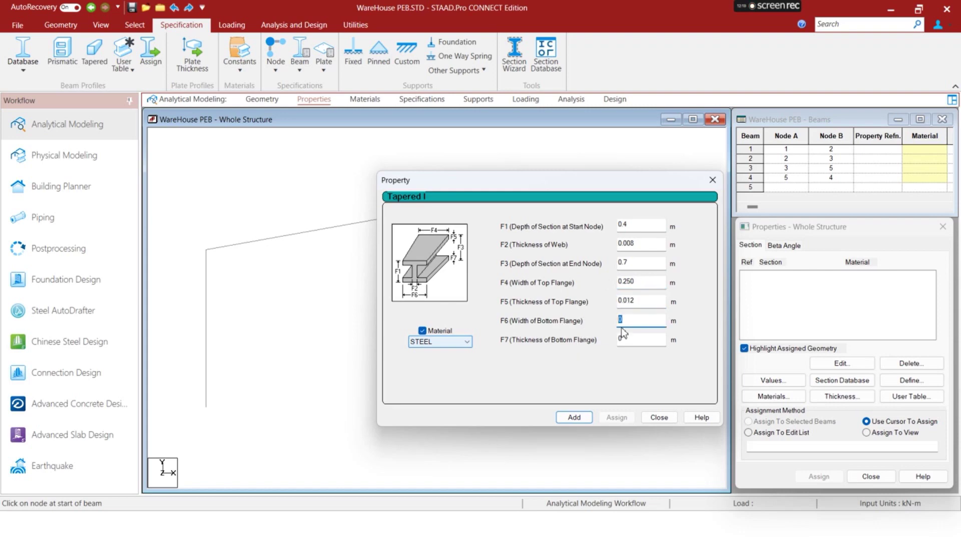
left_click(575, 418)
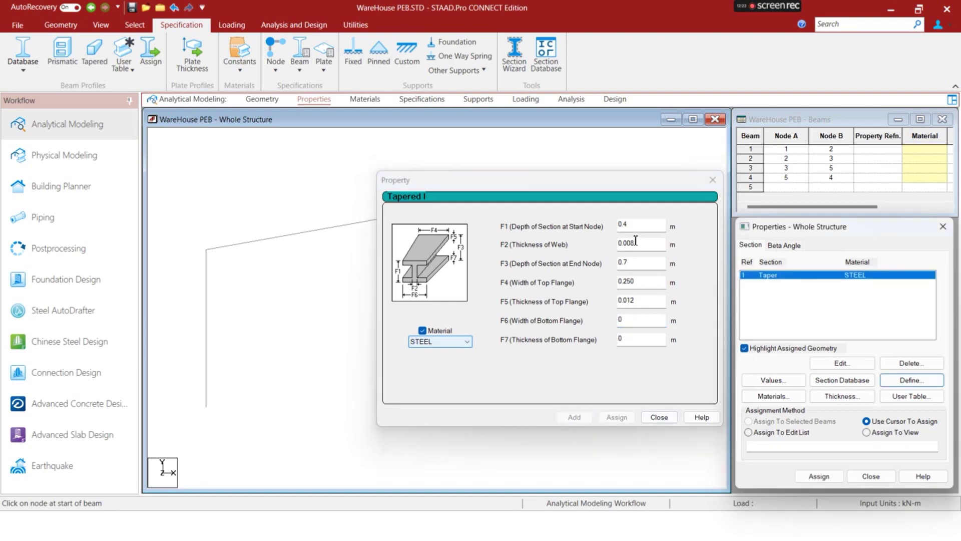
Consult the OneNote sketch for the rafter depths and add a second Tapered I section with start depth 0.7 m and end depth 0.5 m
key("super")
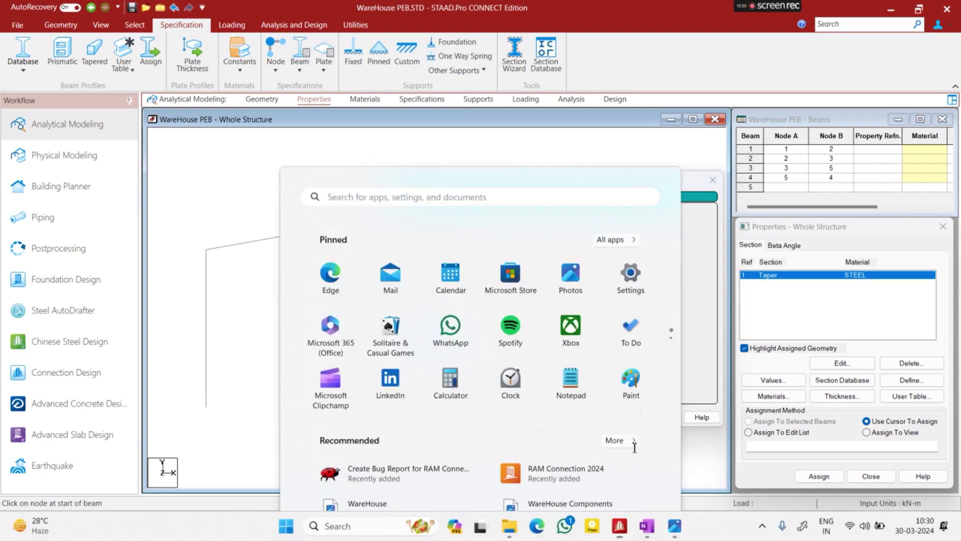
left_click(647, 526)
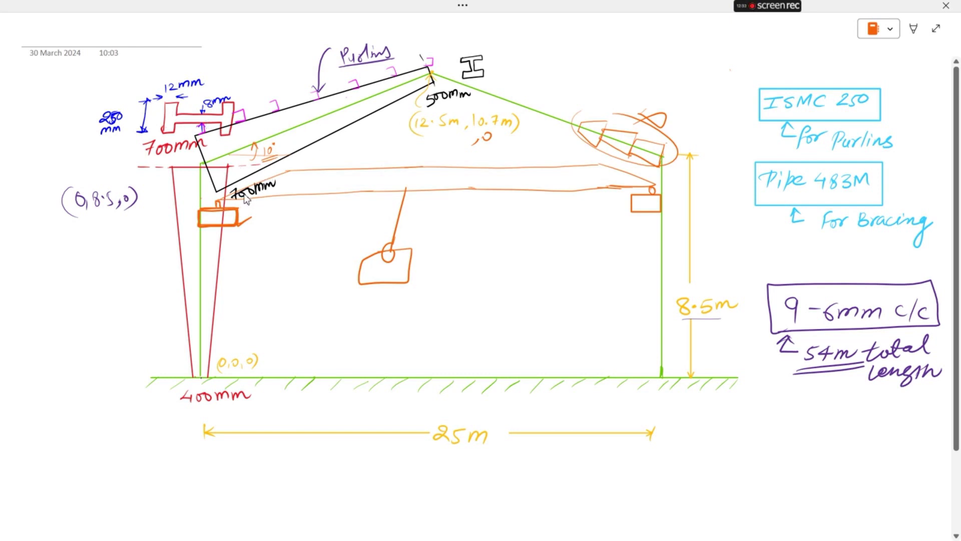
key("super")
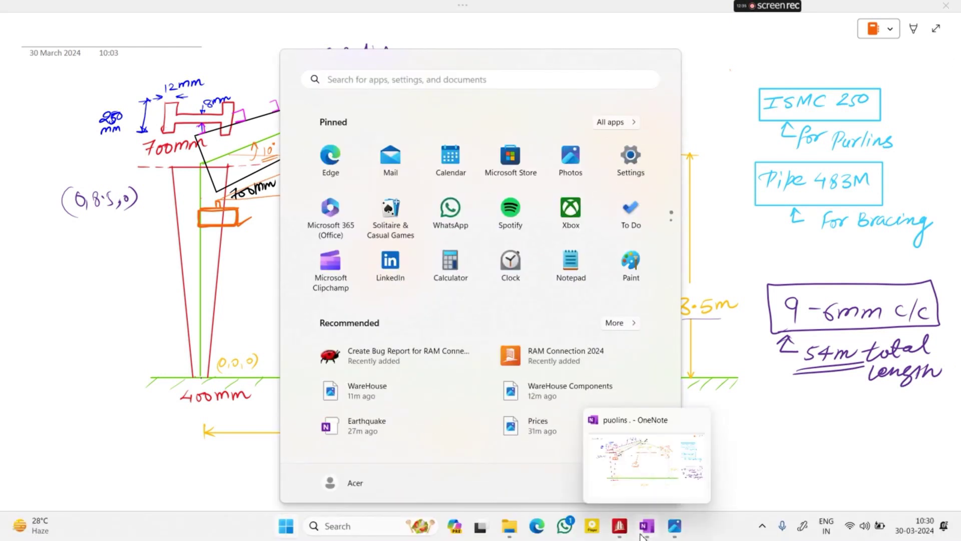
left_click(640, 533)
key("super")
left_click(619, 528)
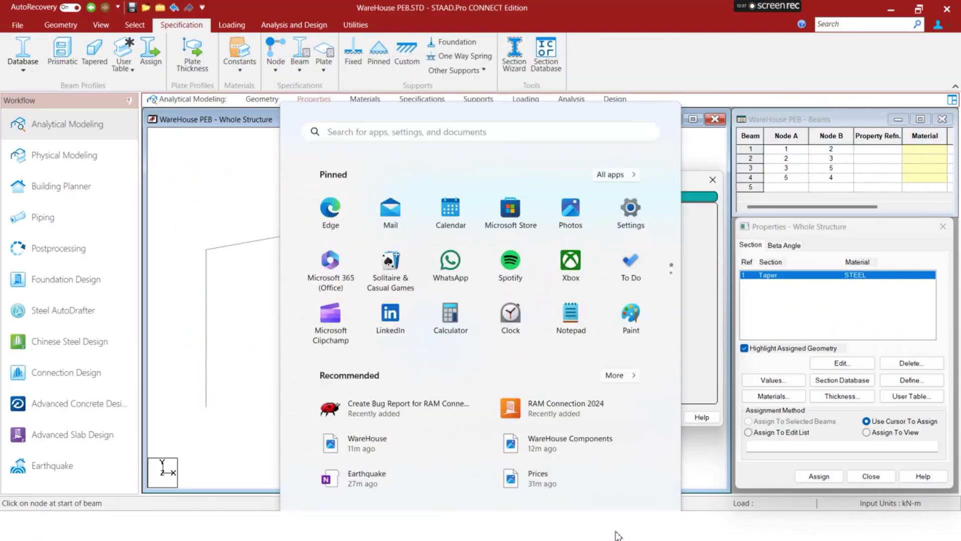
left_click(633, 232)
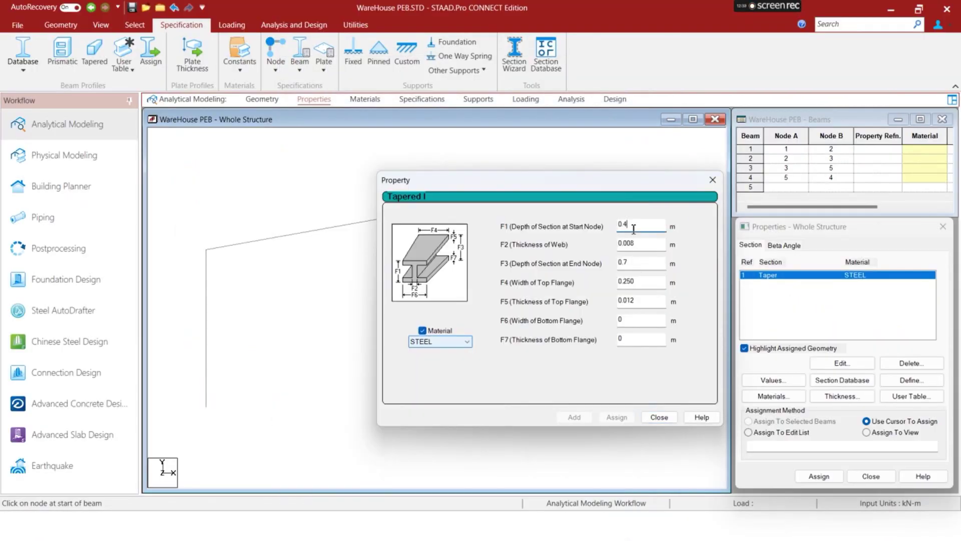
type(".7")
left_click(643, 261)
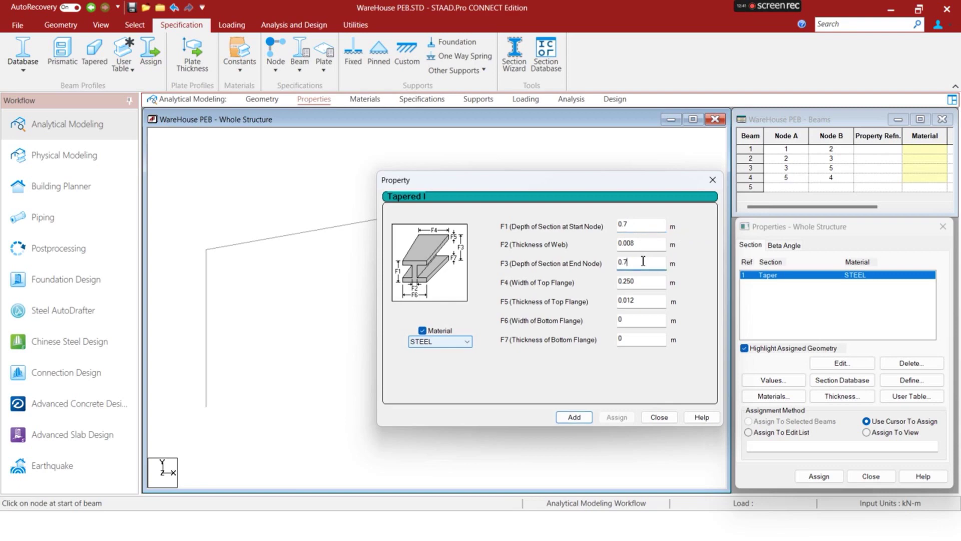
type(".5")
left_click(574, 417)
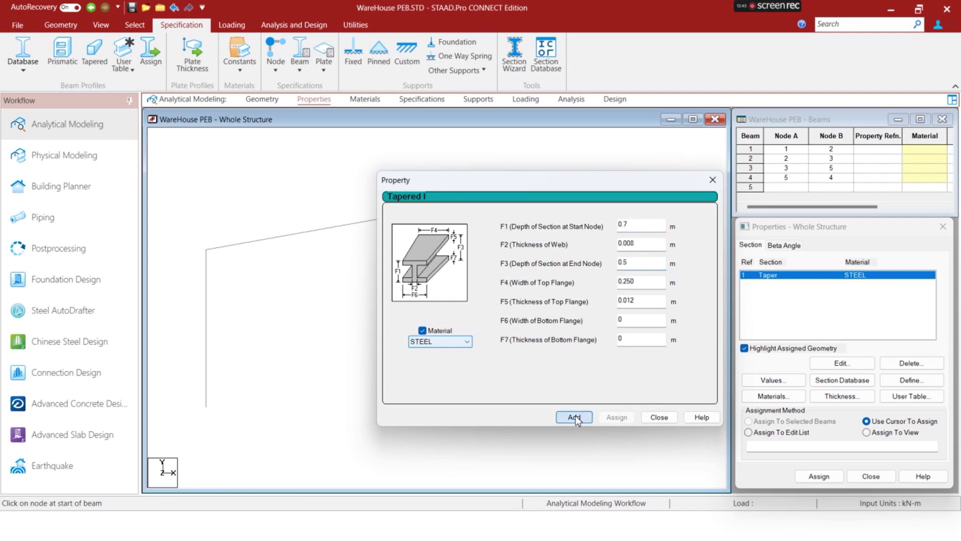
left_click(657, 417)
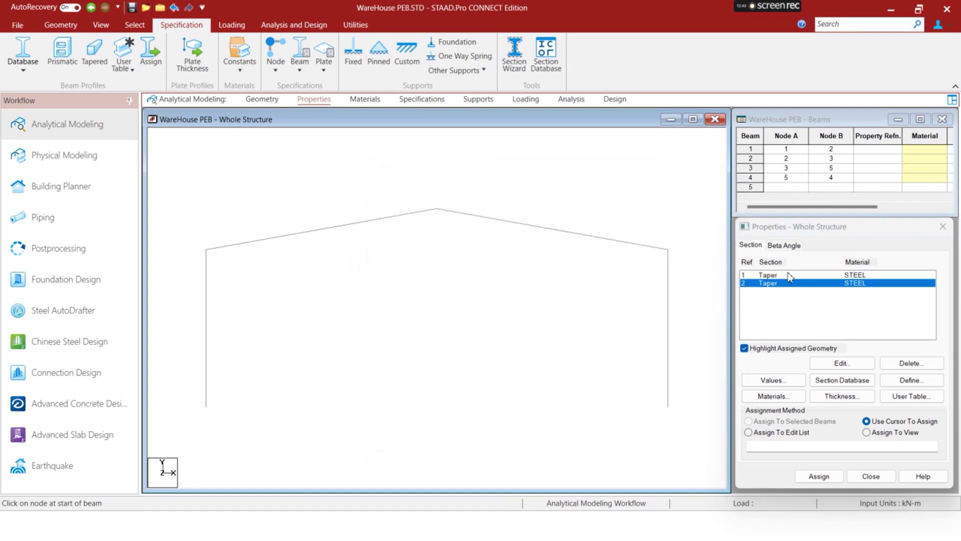
Assign the first tapered section to both columns
left_click(790, 275)
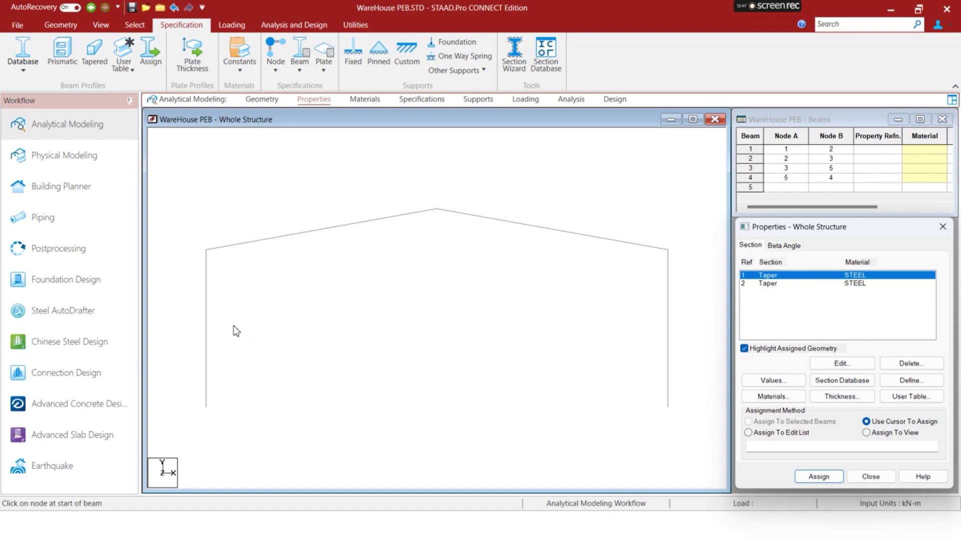
left_click(207, 333)
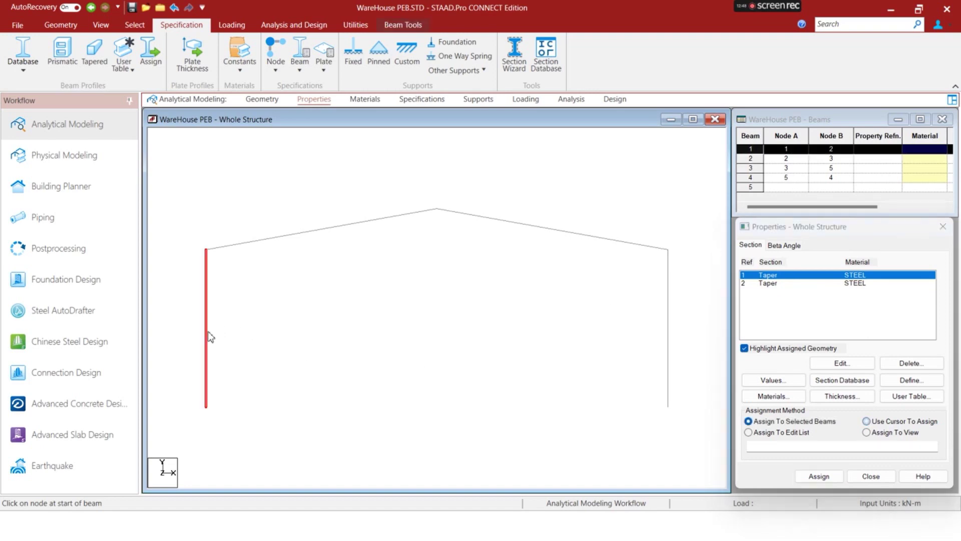
left_click(668, 346, "ctrl")
left_click(819, 476)
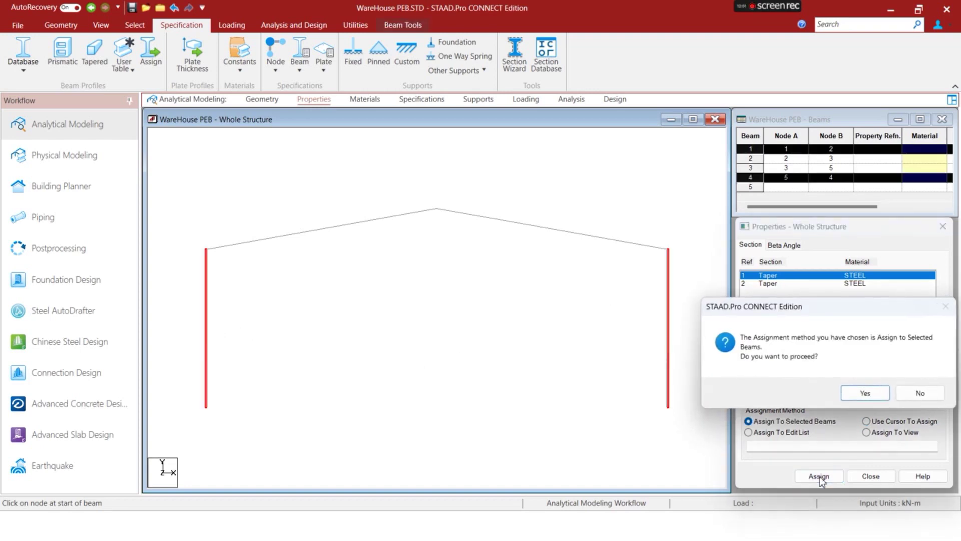
key("Return")
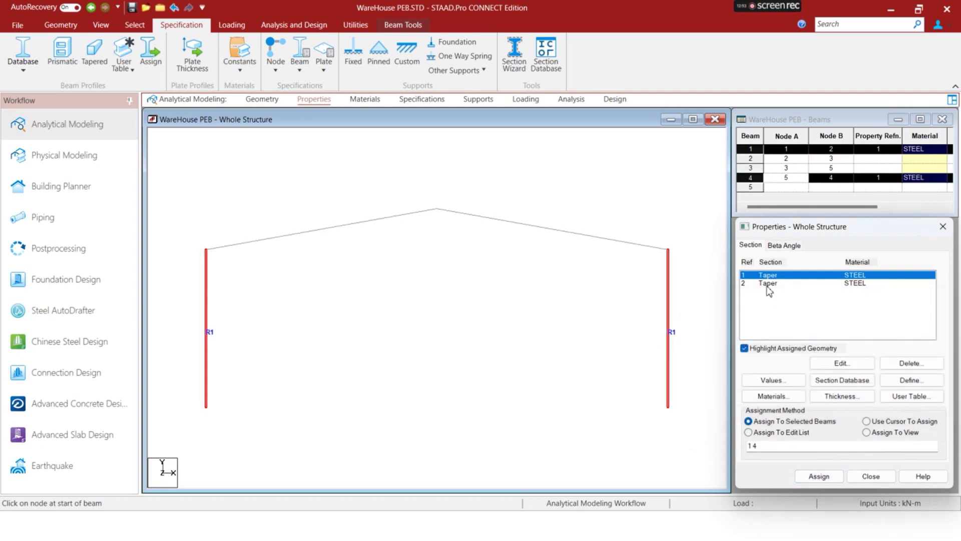
Assign the first tapered section to both rafters
left_click(478, 216)
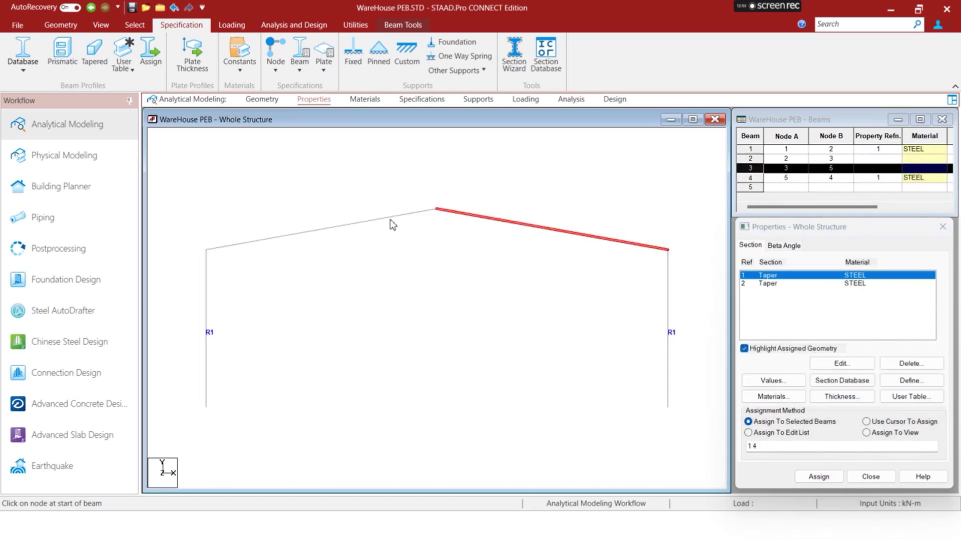
left_click(391, 220, "ctrl")
left_click(819, 476)
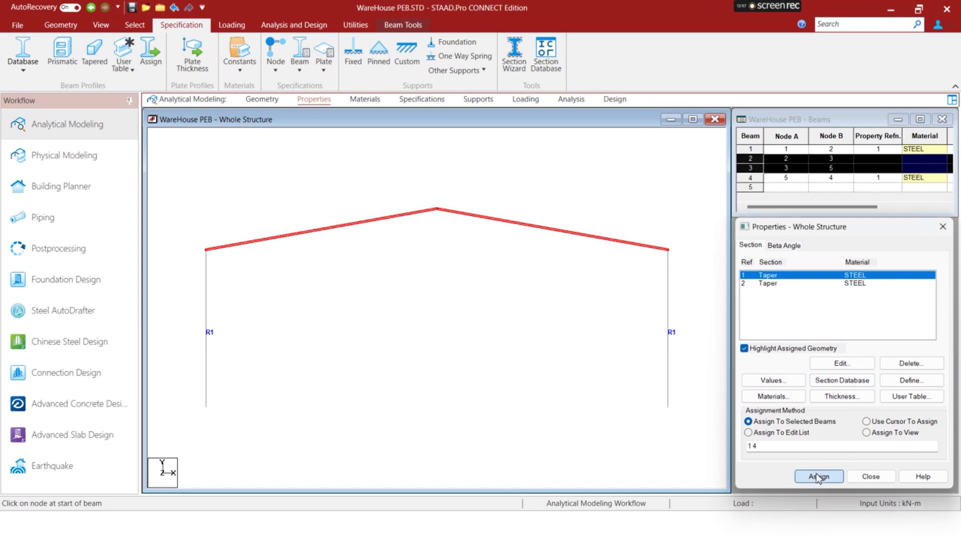
Open a 3D rendering of the frame and examine the taper direction of the columns and rafters
right_click(440, 274)
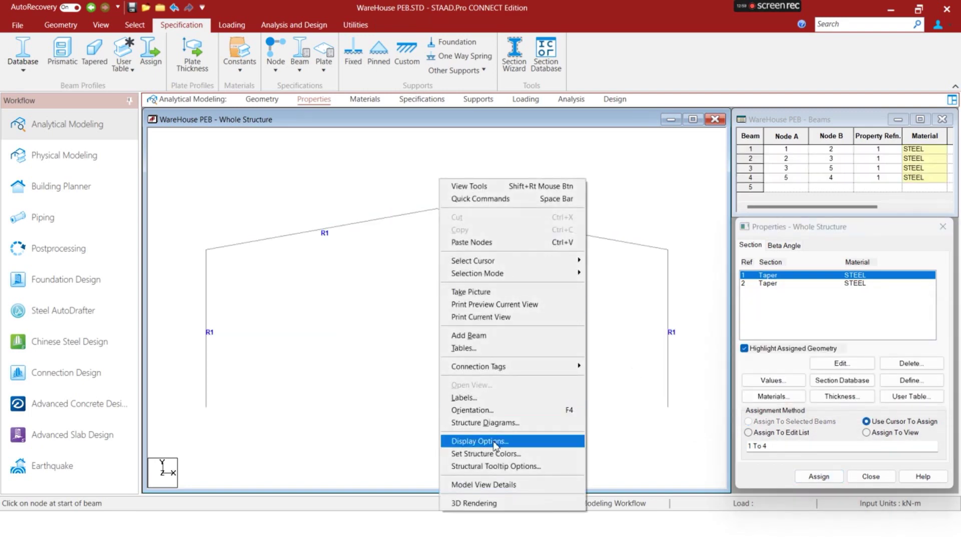
left_click(490, 504)
right_click(474, 317)
left_click(625, 259)
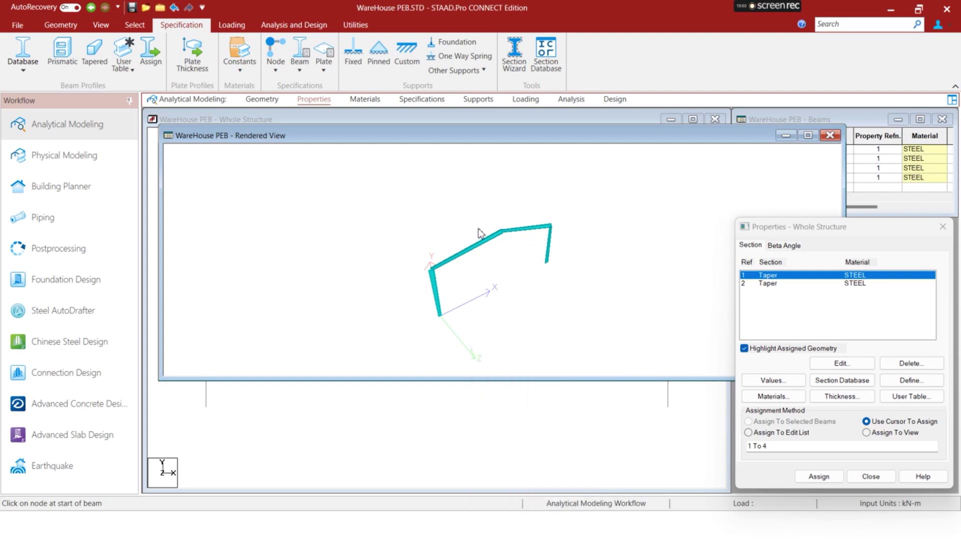
left_click_drag(506, 254, 423, 221)
scroll(423, 221, "up", 5)
left_click_drag(400, 270, 362, 255)
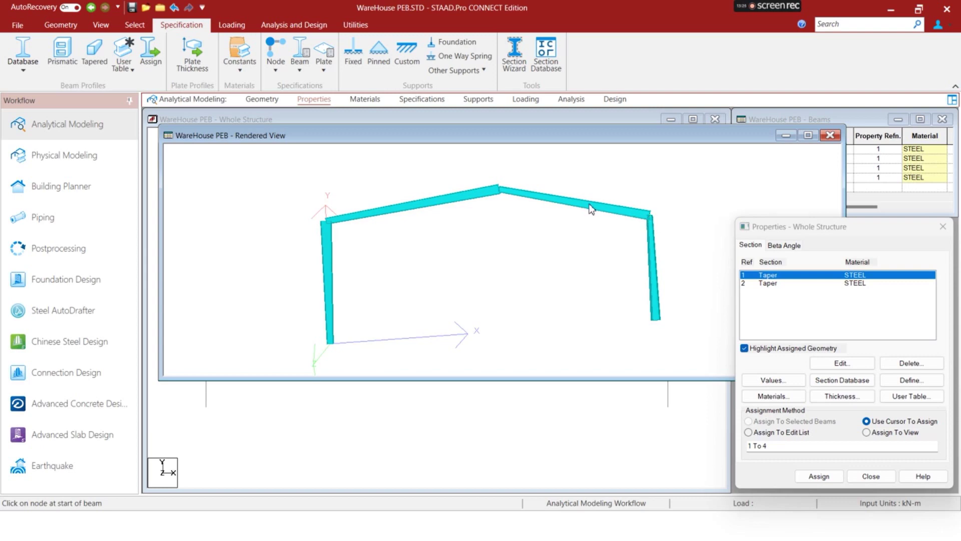
Compare the rendered tapers with the OneNote sketch, return to STAAD.Pro and close the rendered view
key("super")
left_click(647, 526)
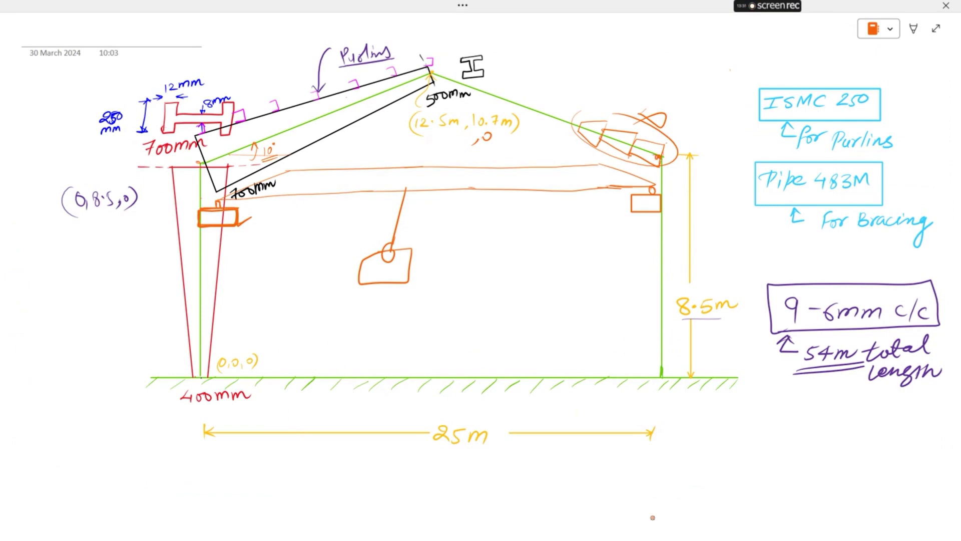
key("super")
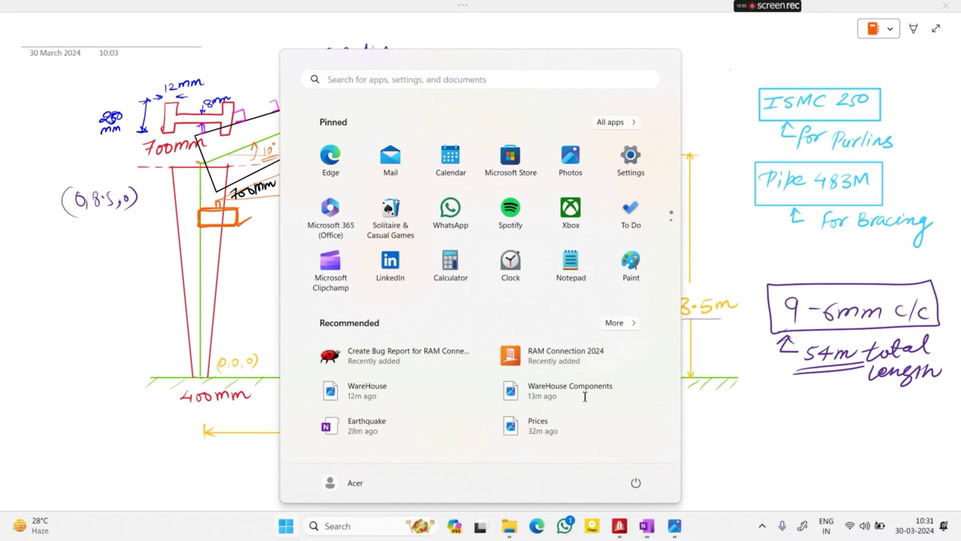
left_click(624, 532)
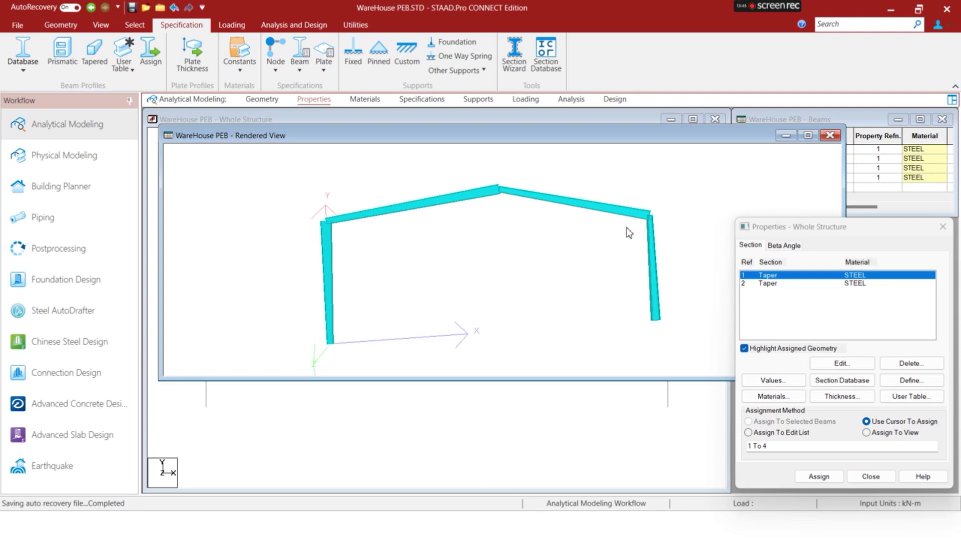
left_click_drag(677, 140, 625, 147)
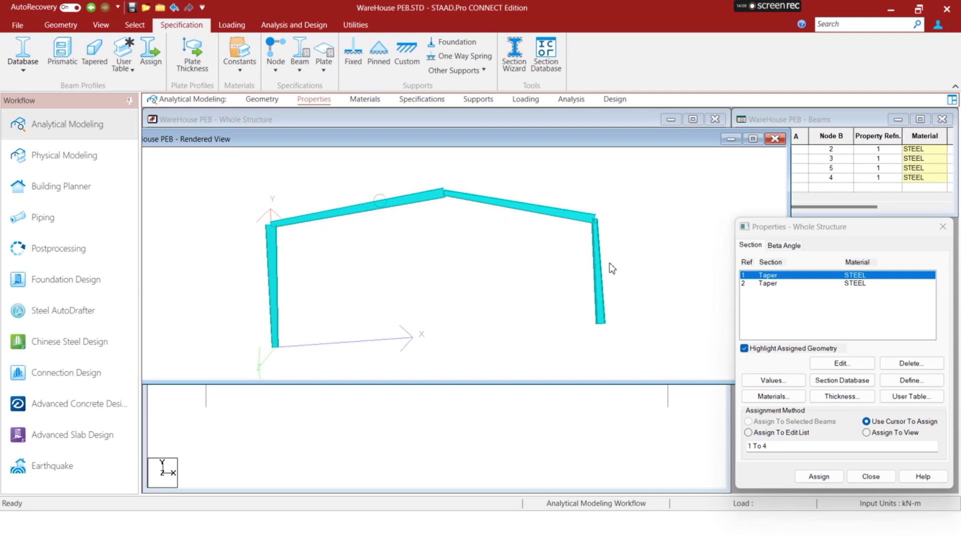
left_click(775, 138)
Switch the beam incidence of the left rafter and the right column
left_click(324, 229)
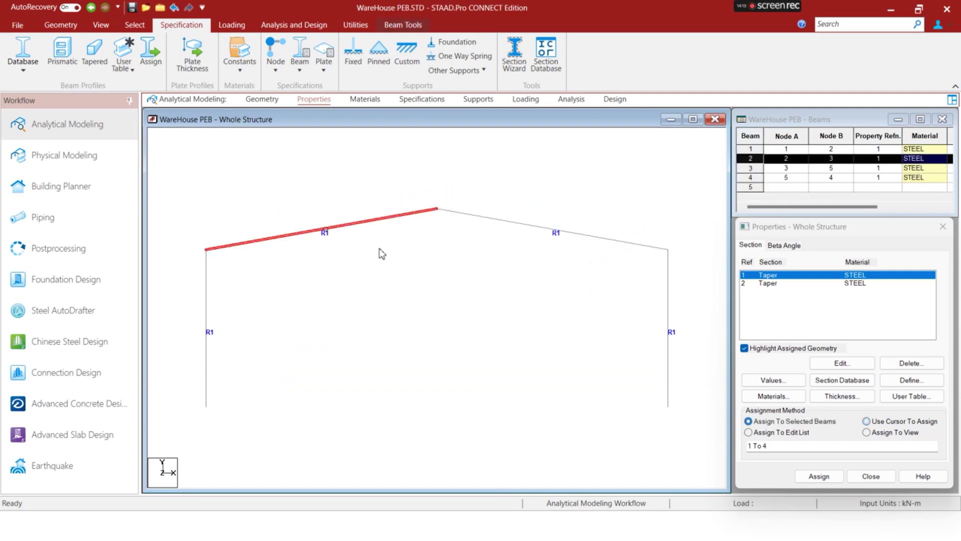
left_click(668, 320, "ctrl")
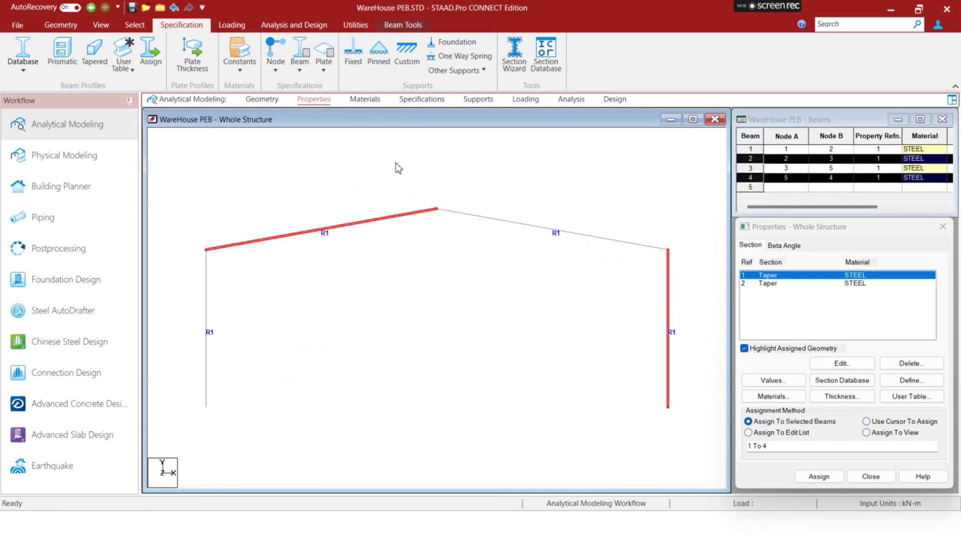
left_click(356, 24)
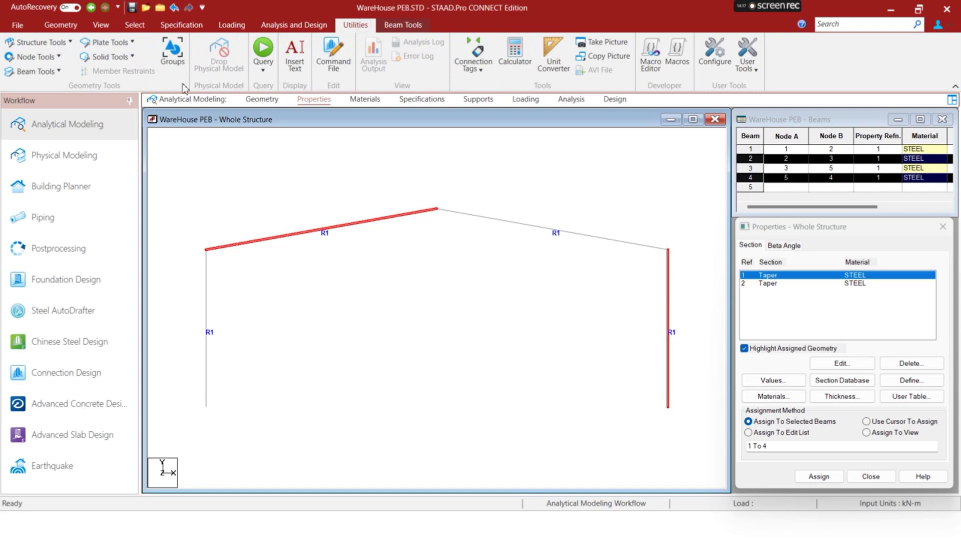
left_click(34, 71)
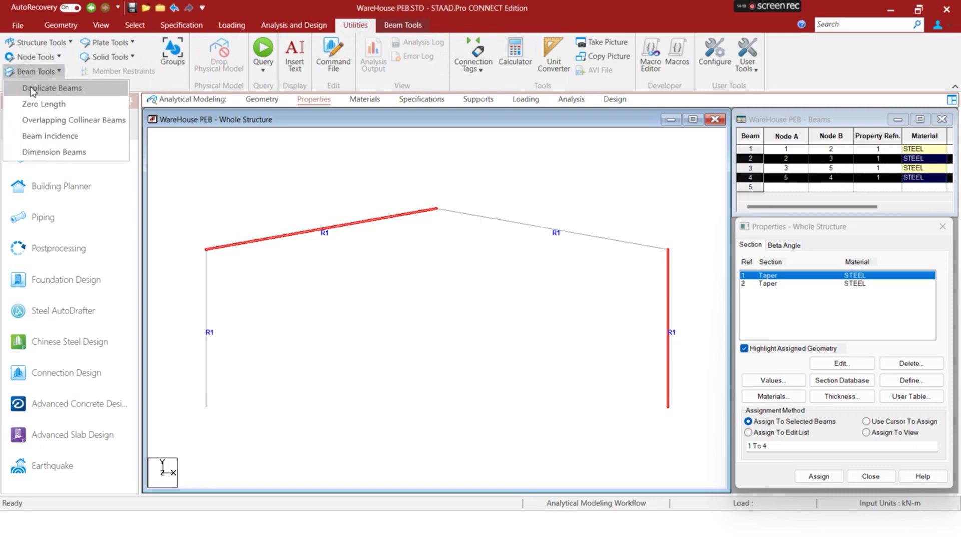
left_click(59, 136)
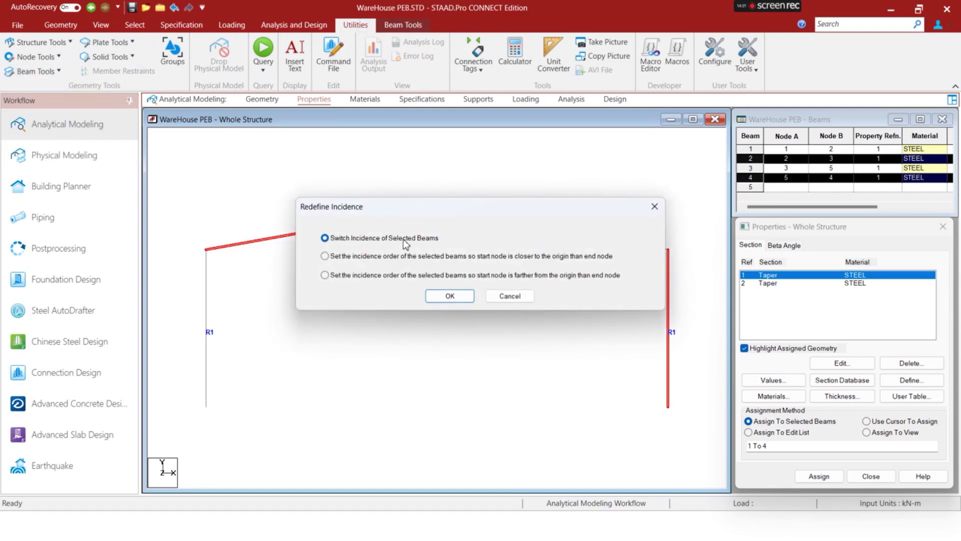
left_click(450, 296)
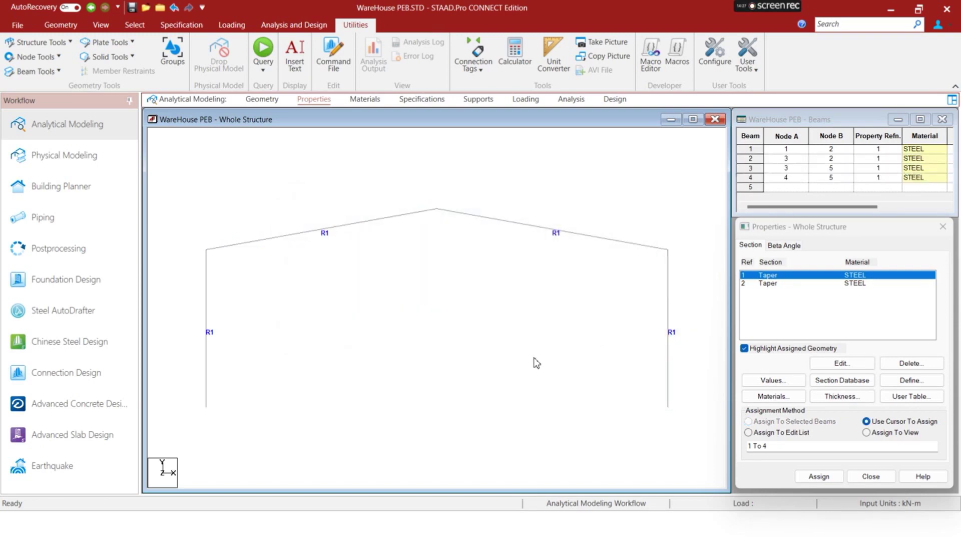
Consult the OneNote sketch, check the taper directions of all members in a 3D rendering, and close it
right_click(506, 331)
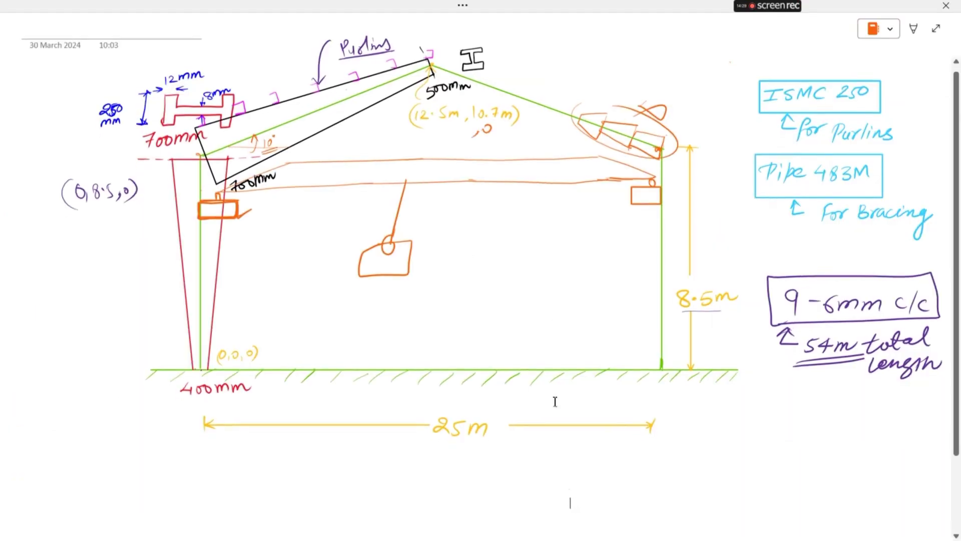
key("super")
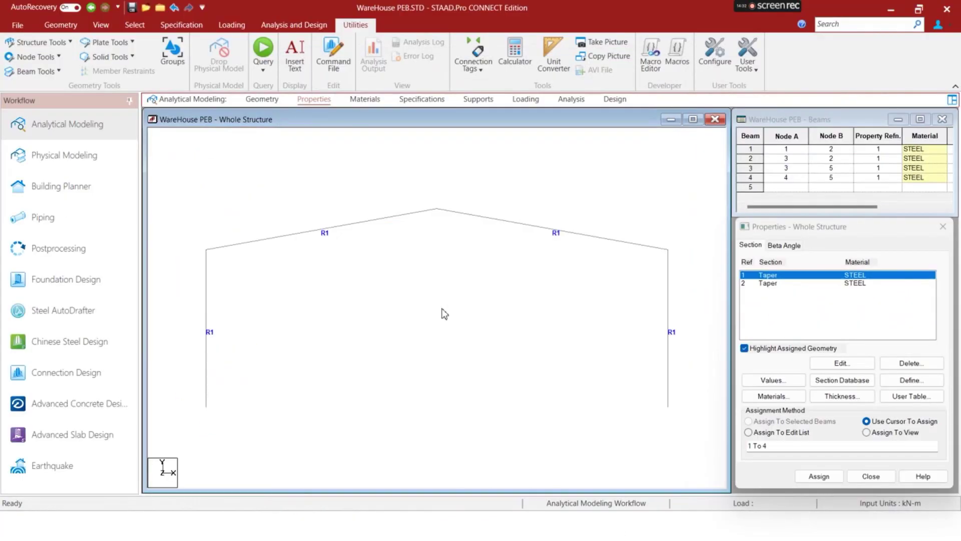
right_click(445, 313)
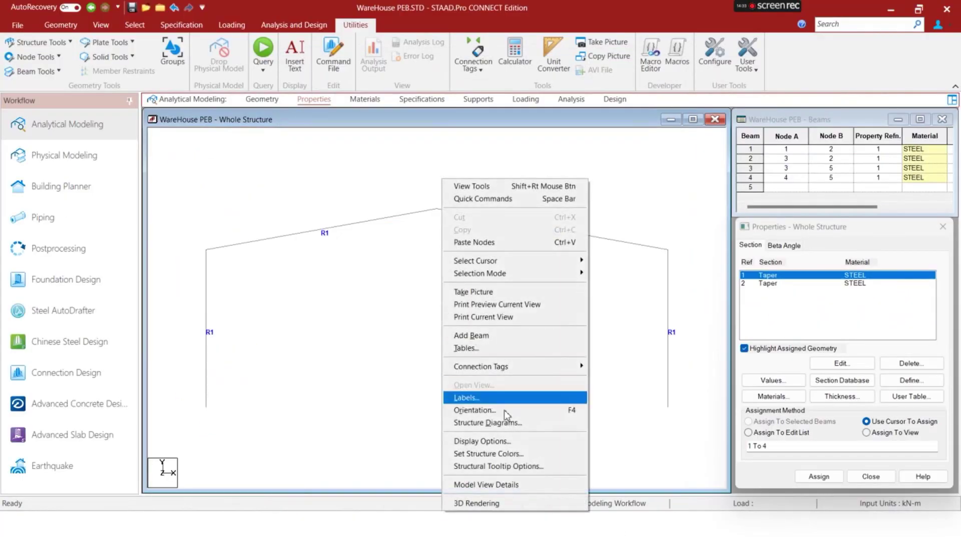
left_click(484, 501)
left_click_drag(557, 336, 504, 269)
scroll(412, 256, "up", 5)
left_click_drag(356, 217, 390, 199)
mouse_move(488, 249)
left_mouse_down()
mouse_move(382, 260)
mouse_move(494, 251)
left_mouse_up()
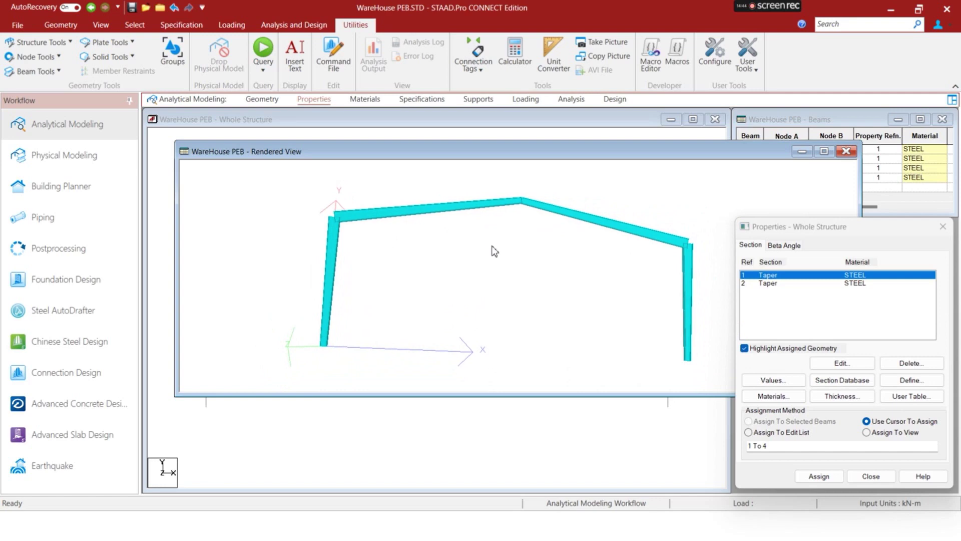
left_click(846, 151)
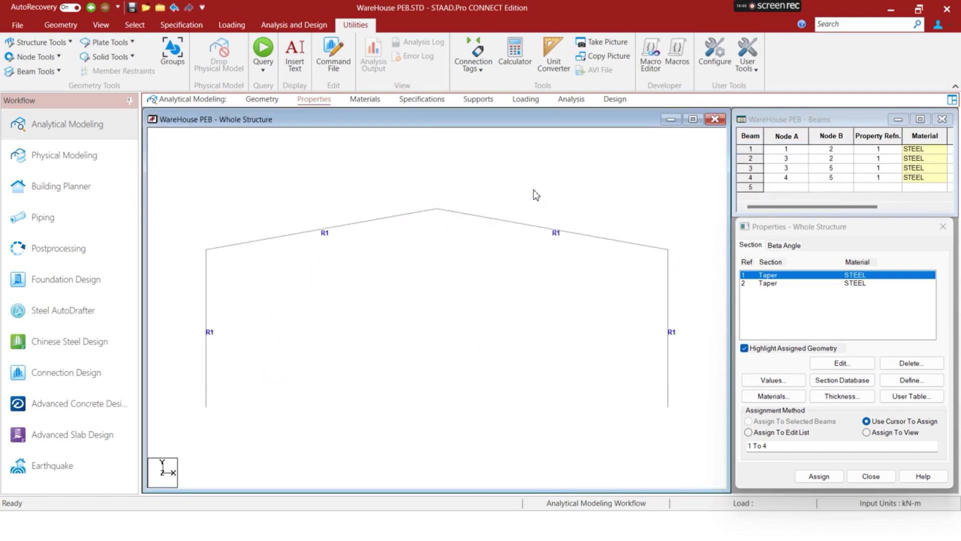
Insert 5 equally spaced nodes along the left rafter
left_click(358, 228)
left_click(500, 226, "ctrl")
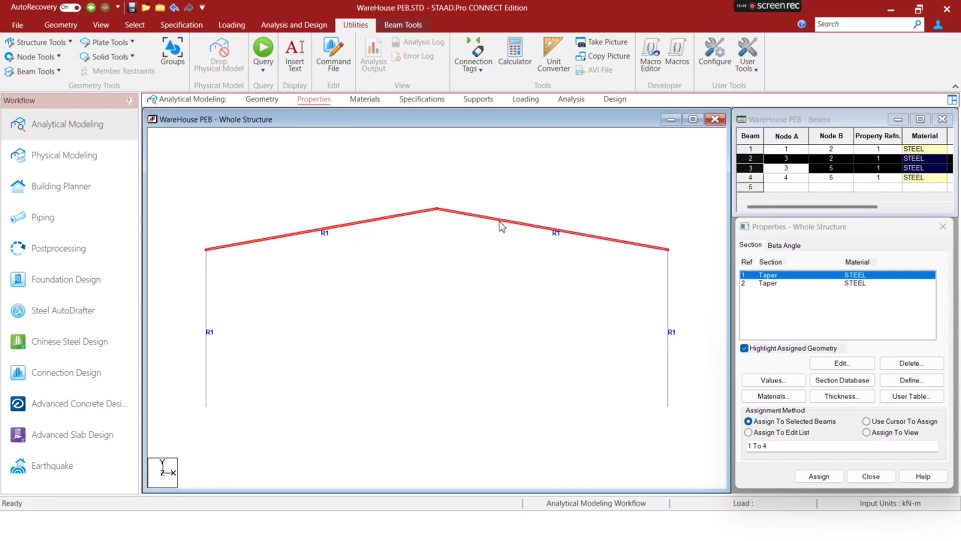
right_click(501, 226)
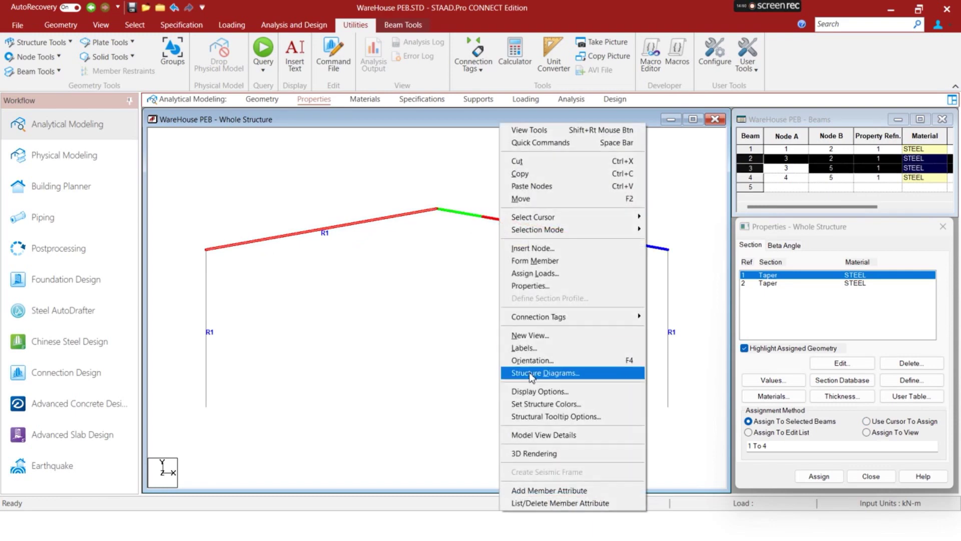
left_click(541, 249)
left_click(421, 296)
type("5")
left_click(546, 277)
Render the frame in 3D to examine the divided left rafter, and close the rendered view
right_click(299, 306)
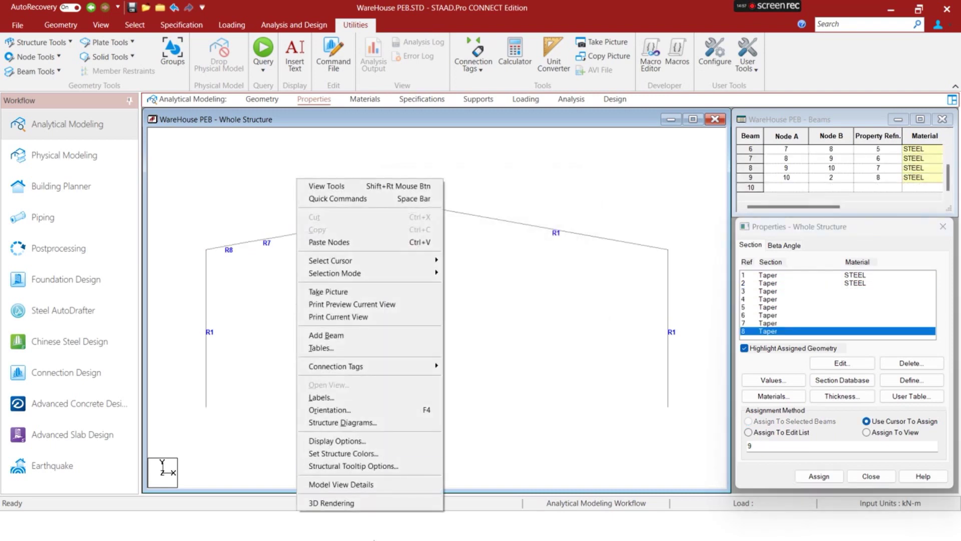
left_click(387, 503)
left_click_drag(517, 386, 465, 280)
scroll(473, 268, "up", 6)
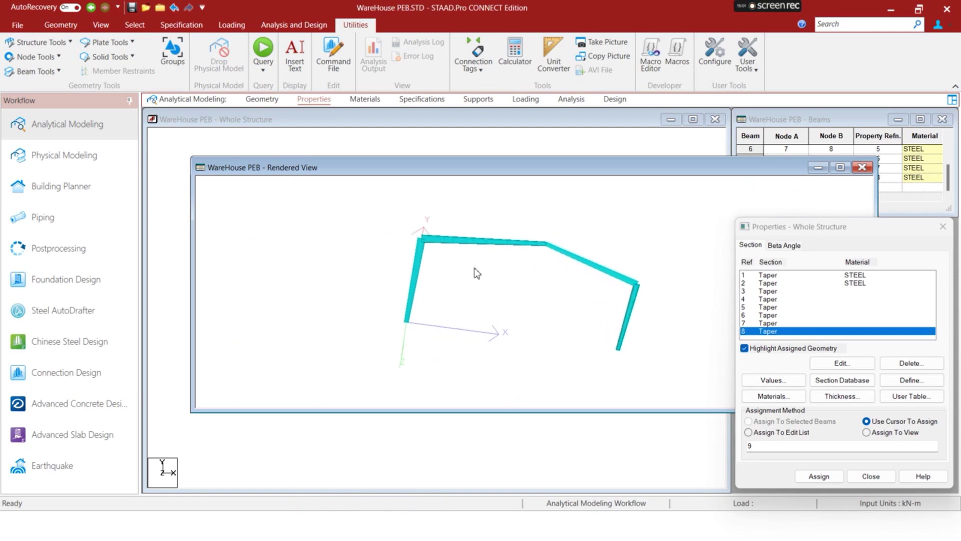
scroll(401, 250, "up", 5)
scroll(360, 235, "down", 6)
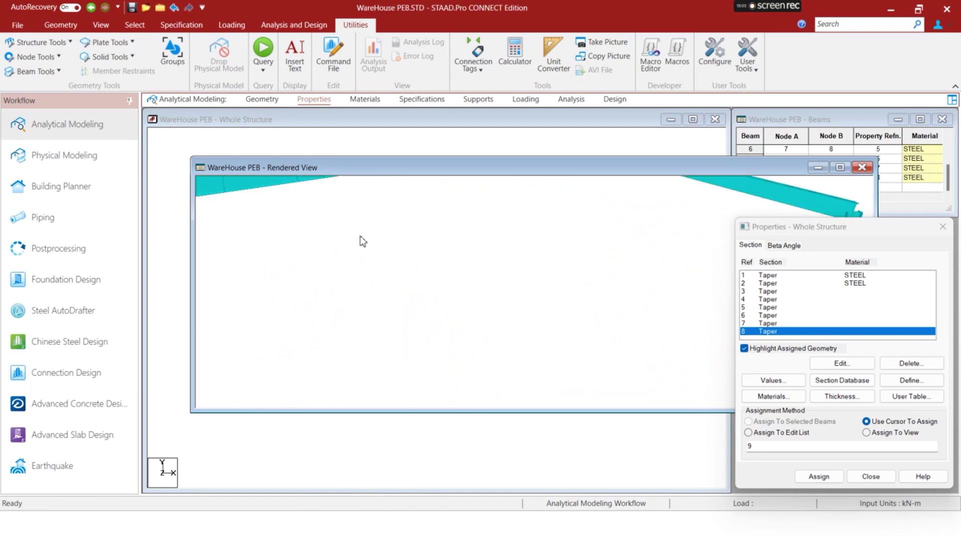
left_click(862, 167)
Insert 5 equally spaced nodes along the right rafter
left_click(552, 229)
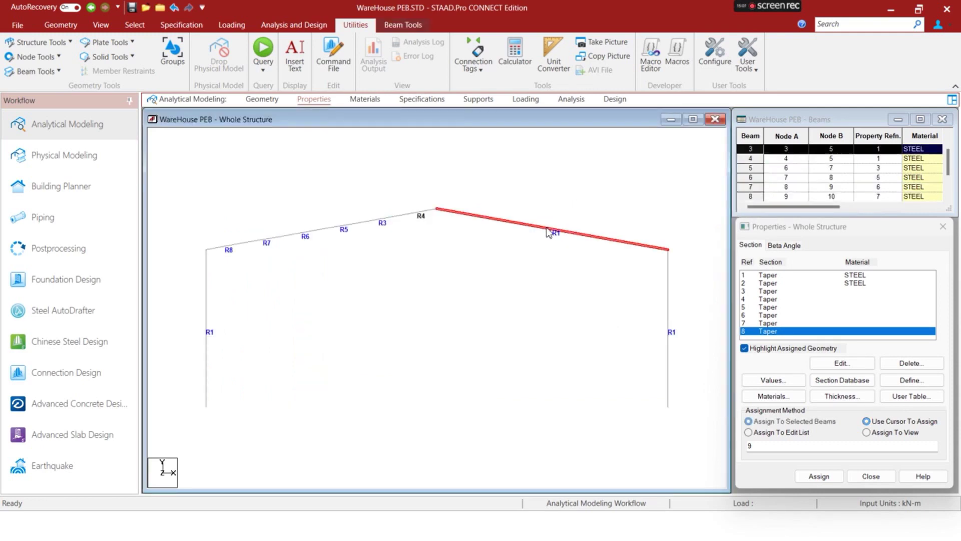
right_click(552, 230)
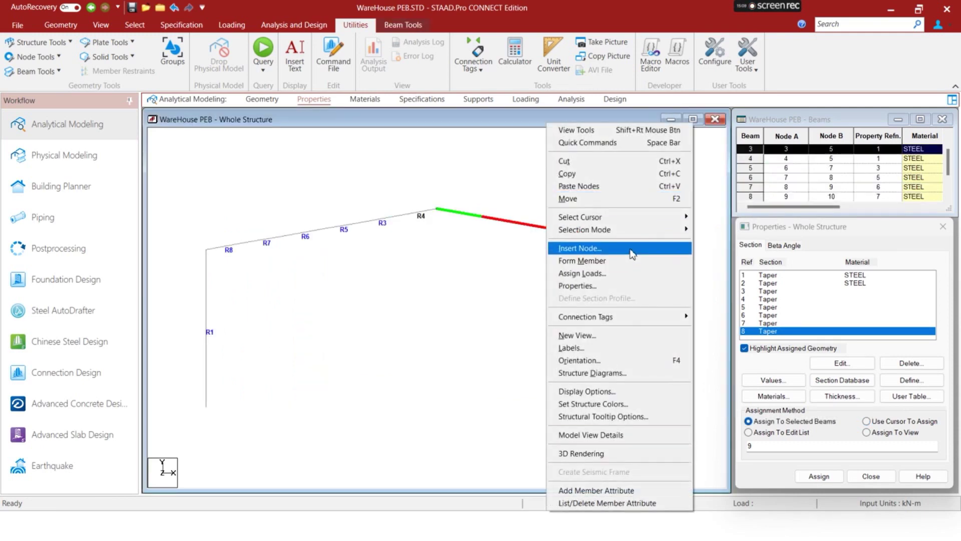
left_click(606, 248)
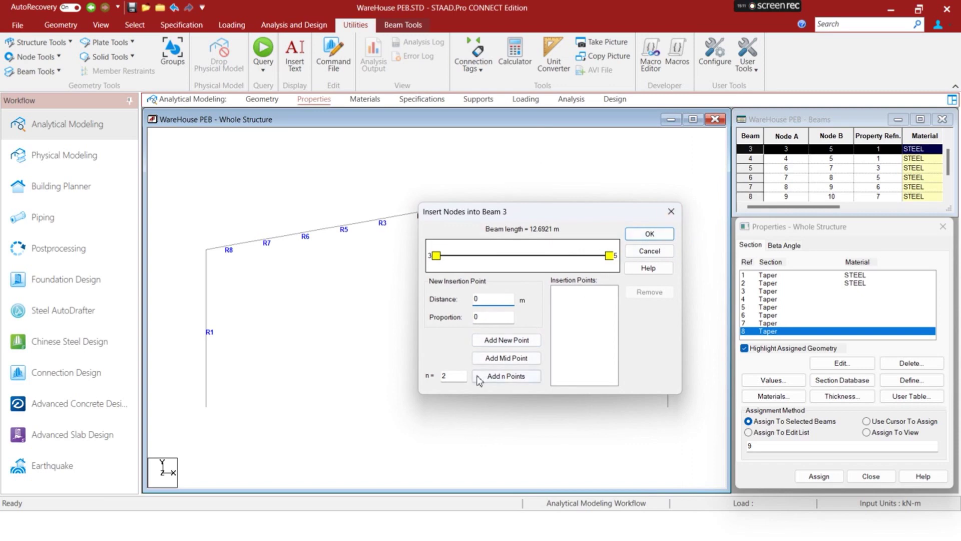
double_click(453, 375)
type("5")
left_click(501, 375)
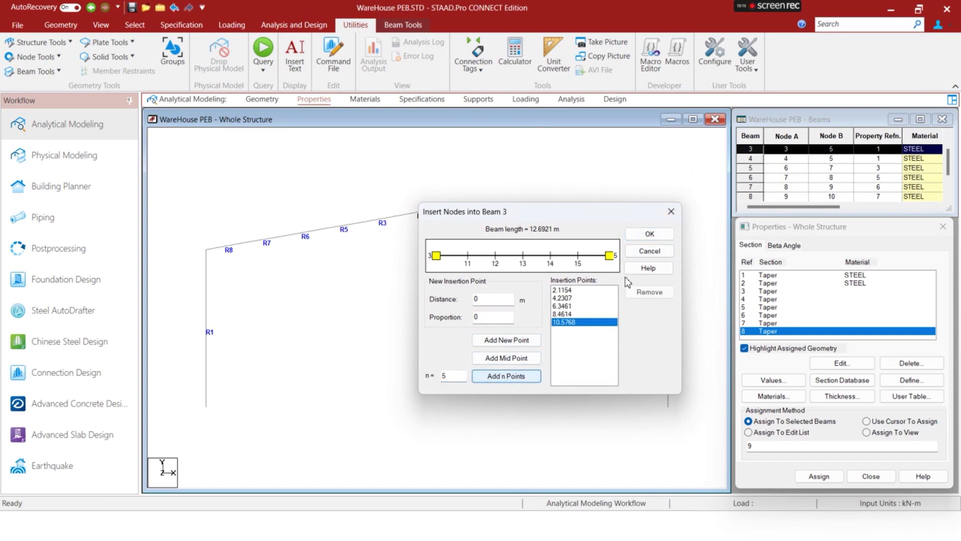
left_click(650, 234)
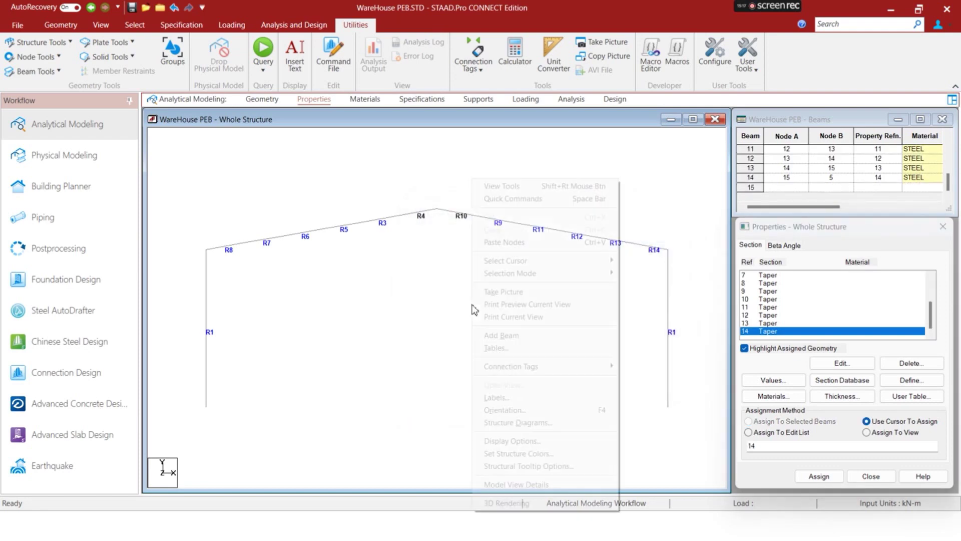
Render the frame in 3D to examine the taper along both divided rafters, and close the rendered view
right_click(474, 310)
left_click(525, 503)
scroll(447, 307, "up", 2)
left_click_drag(447, 307, 463, 292)
scroll(463, 292, "up", 7)
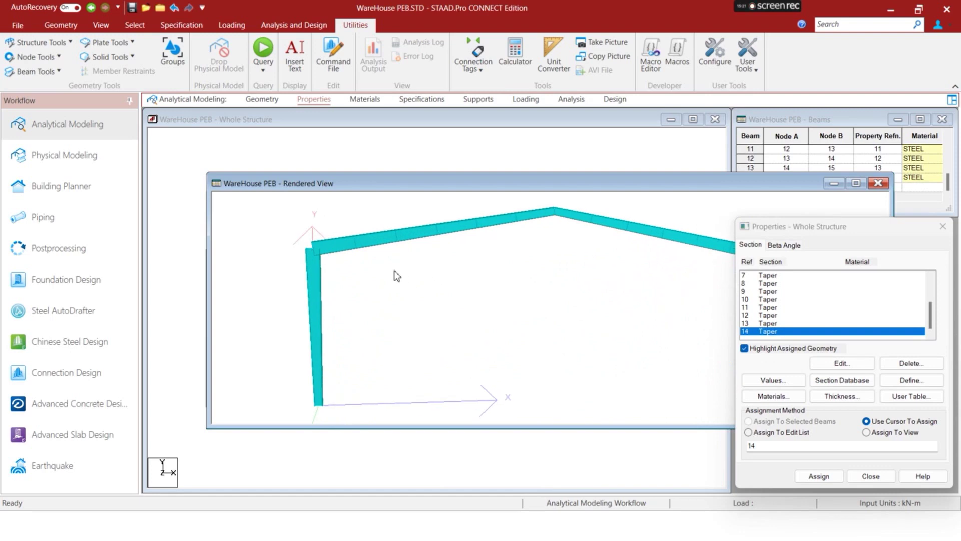
left_click_drag(659, 251, 389, 232)
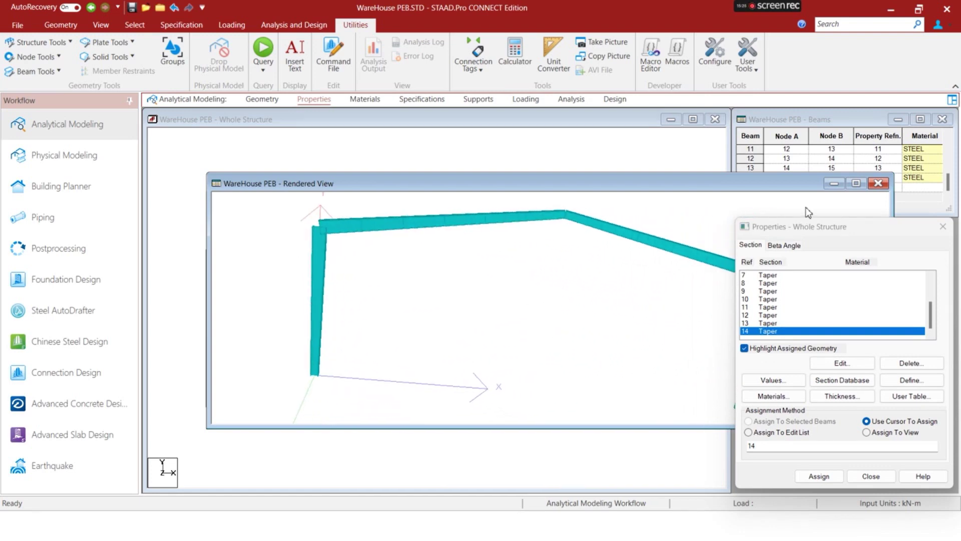
left_click(872, 185)
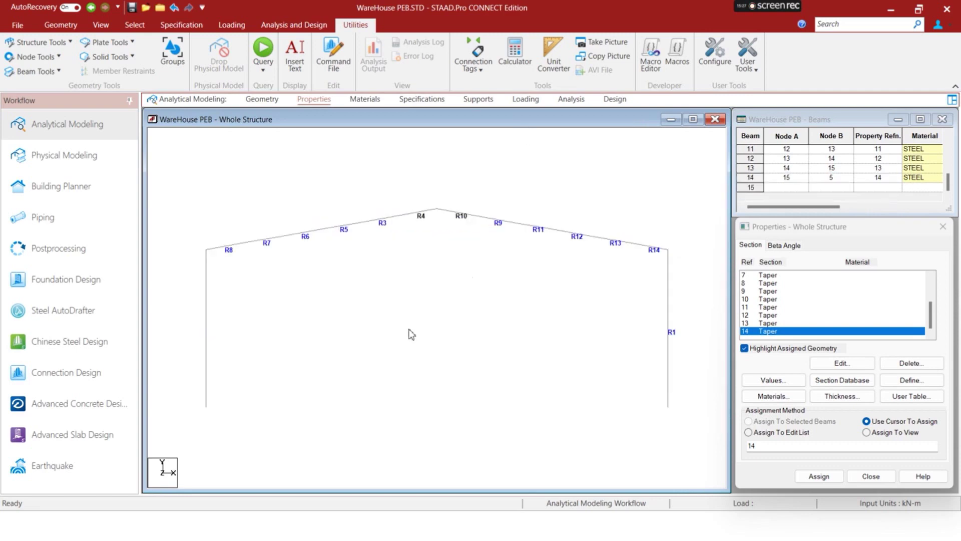
right_click(340, 197)
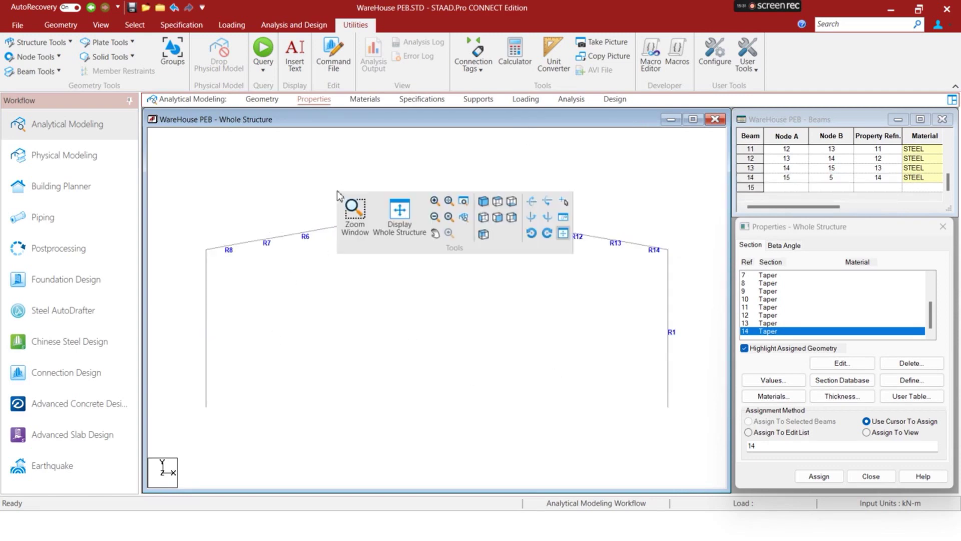
left_click(337, 191)
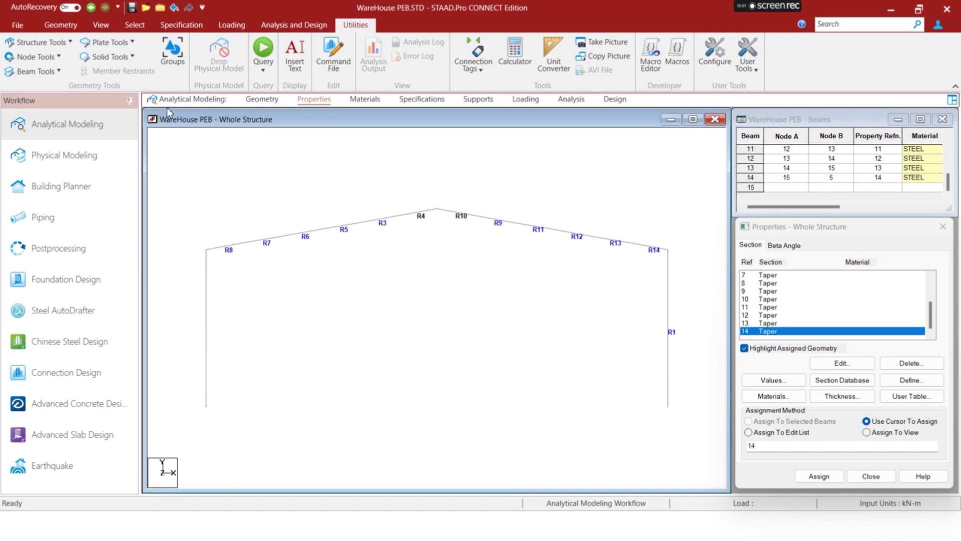
Select the whole frame and open the Translational Repeat settings
key("ctrl+a")
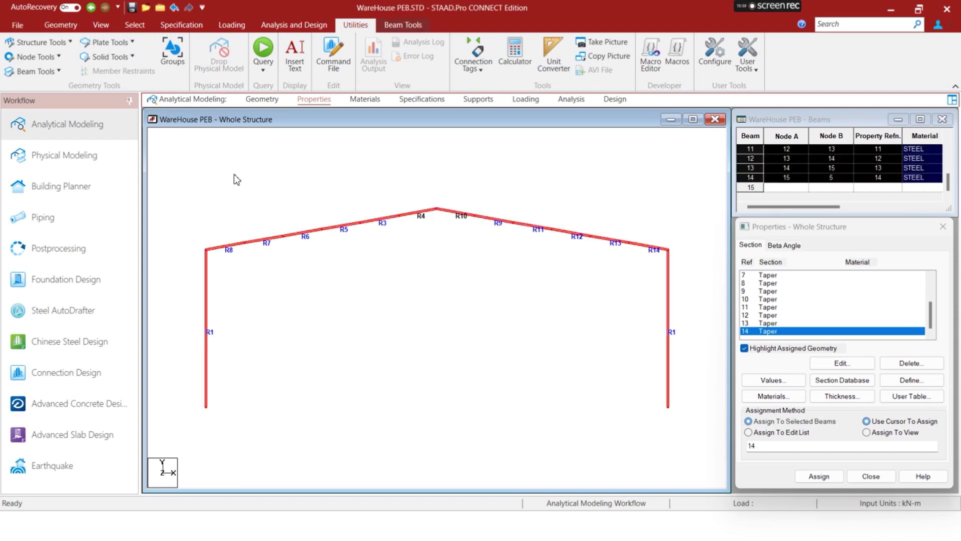
left_click(61, 25)
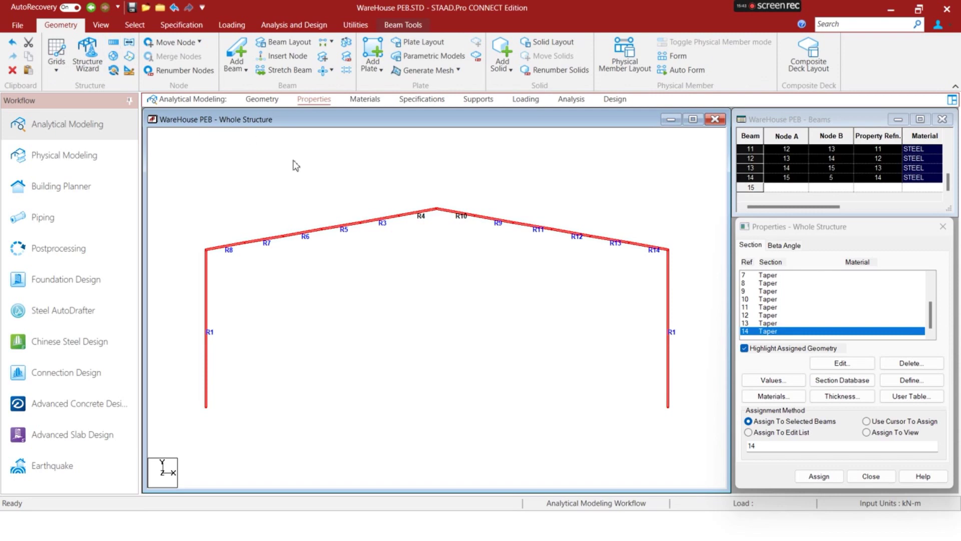
left_click(114, 45)
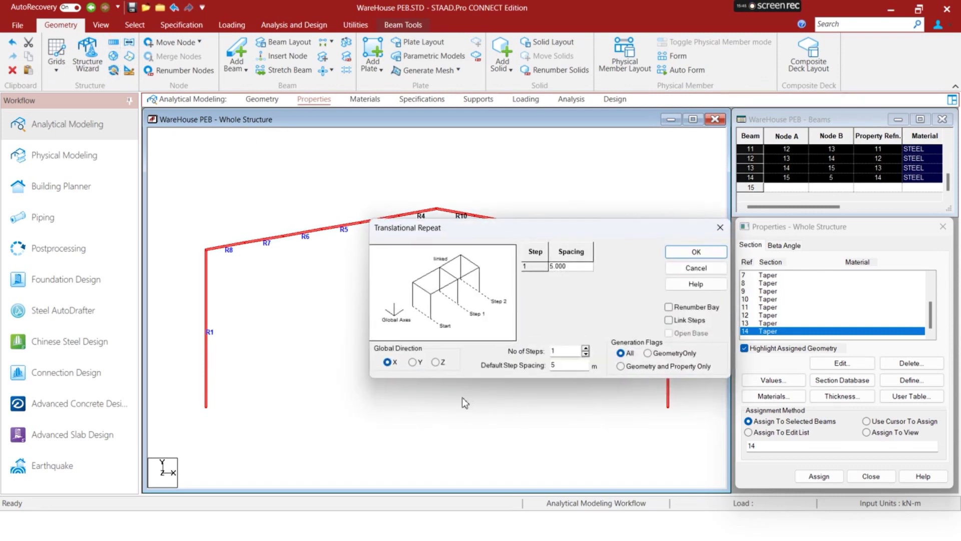
Switch to the OneNote sketch and correct the bay spacing note's unit so it reads 9-6m c/c
key("super")
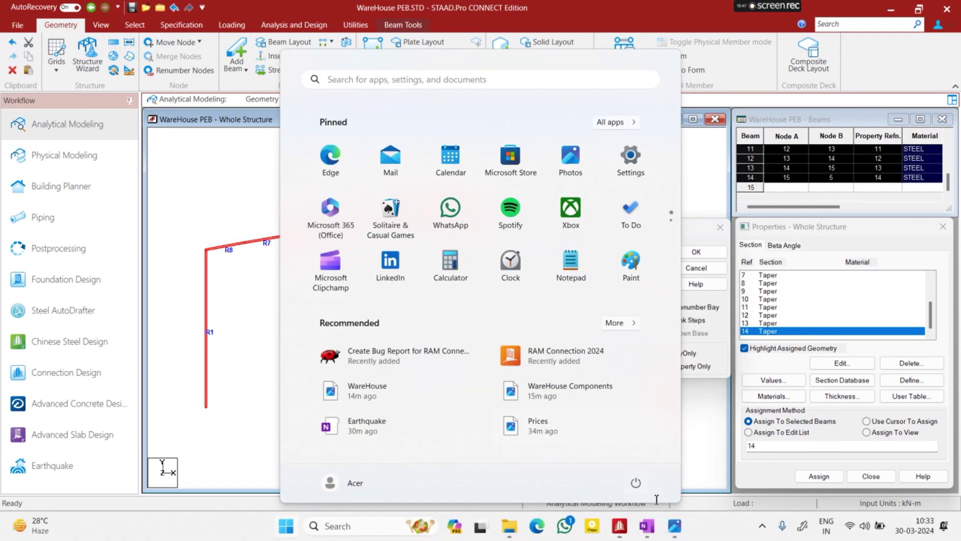
left_click(647, 527)
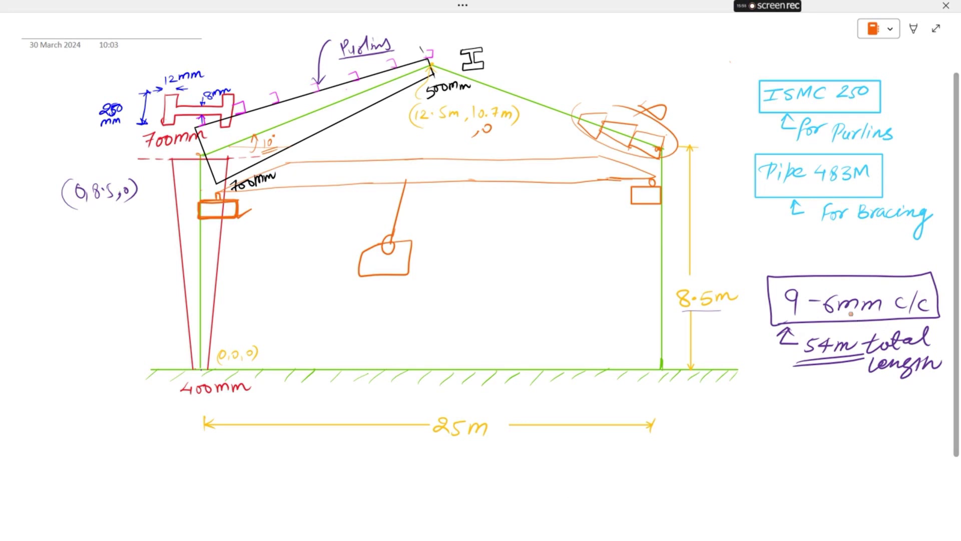
left_click(913, 28)
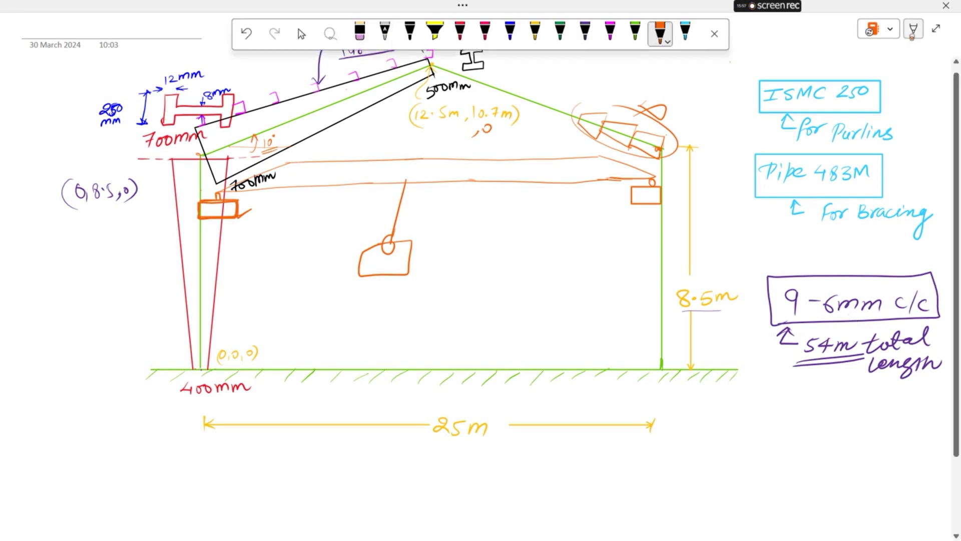
left_click(302, 34)
left_click(359, 32)
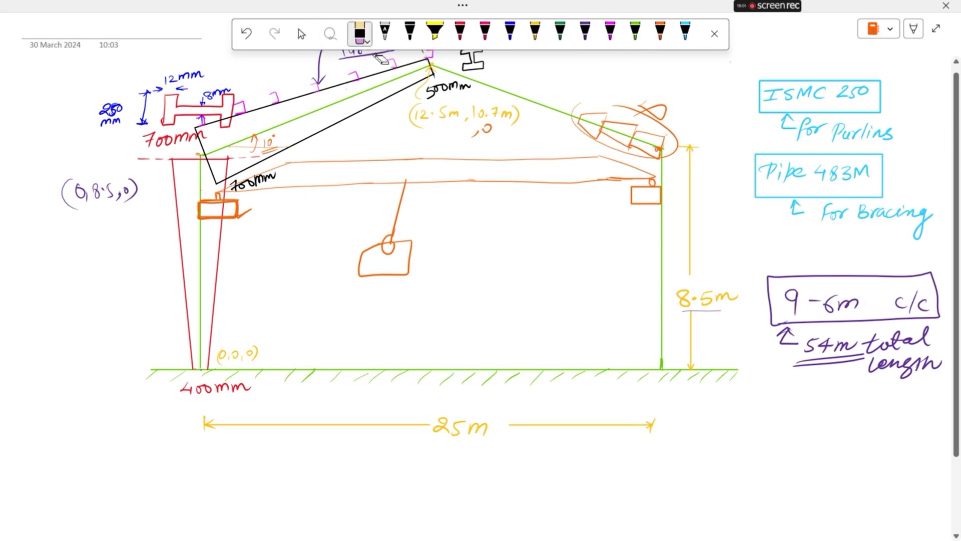
left_click(715, 33)
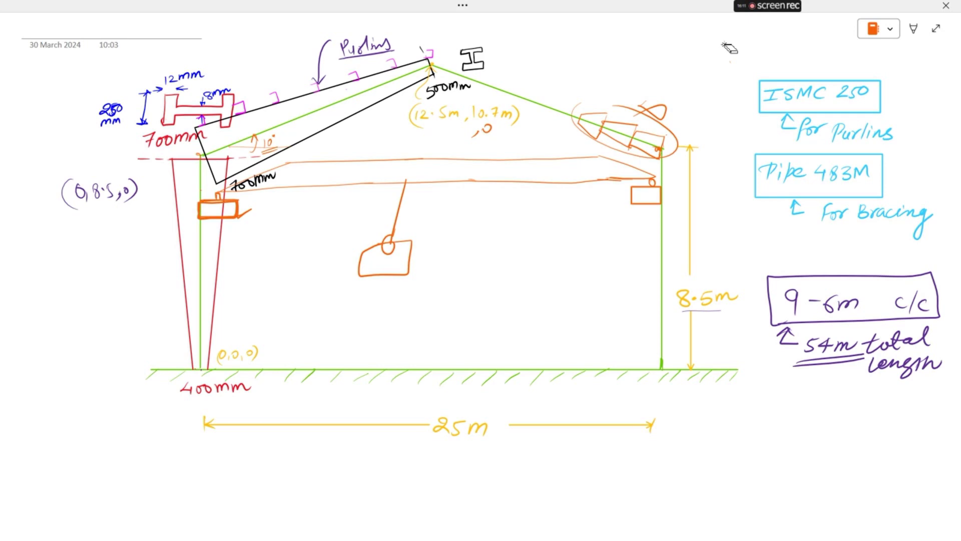
Switch back to STAAD.Pro and repeat the frame along Z in 9 steps of 6 m, with linked steps and an open base
key("super")
left_click(621, 527)
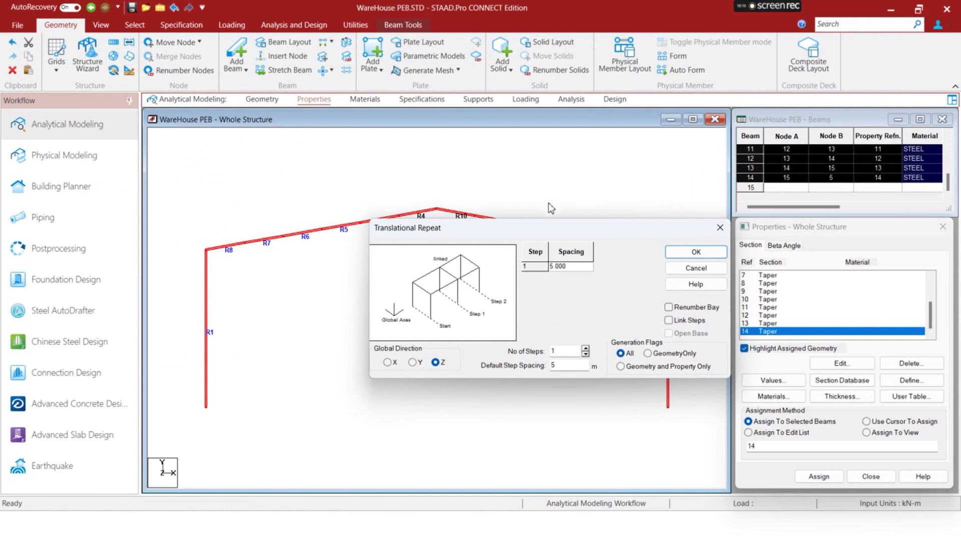
double_click(569, 370)
type("6")
left_click(551, 351)
type("9")
left_click(690, 323)
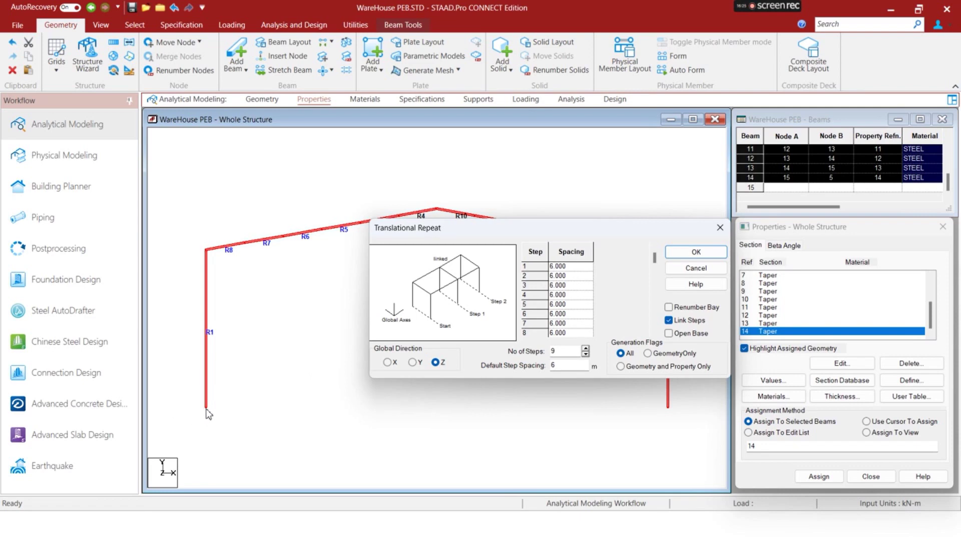
left_click(669, 333)
left_click(695, 250)
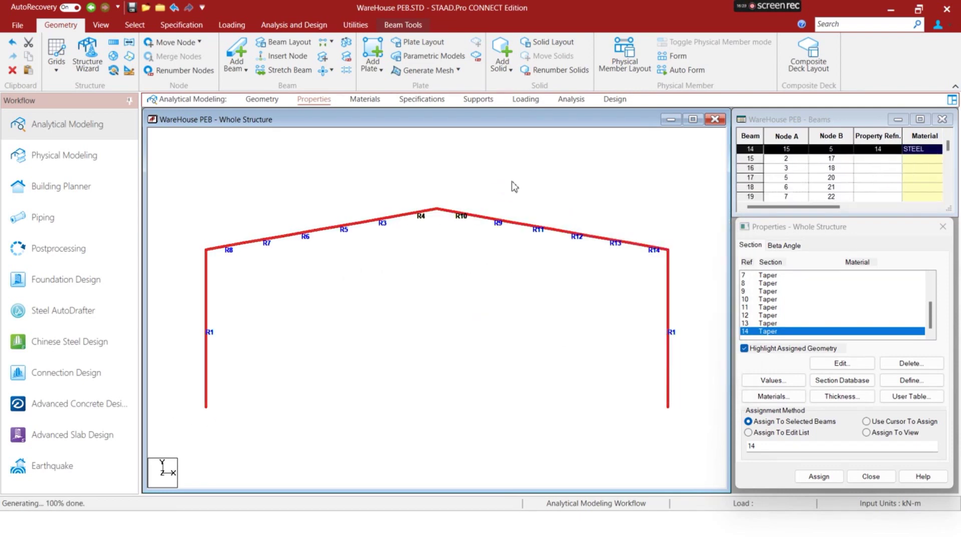
Show the structure in isometric view, render the selected frame in 3D, and close the rendered view
right_click(563, 181)
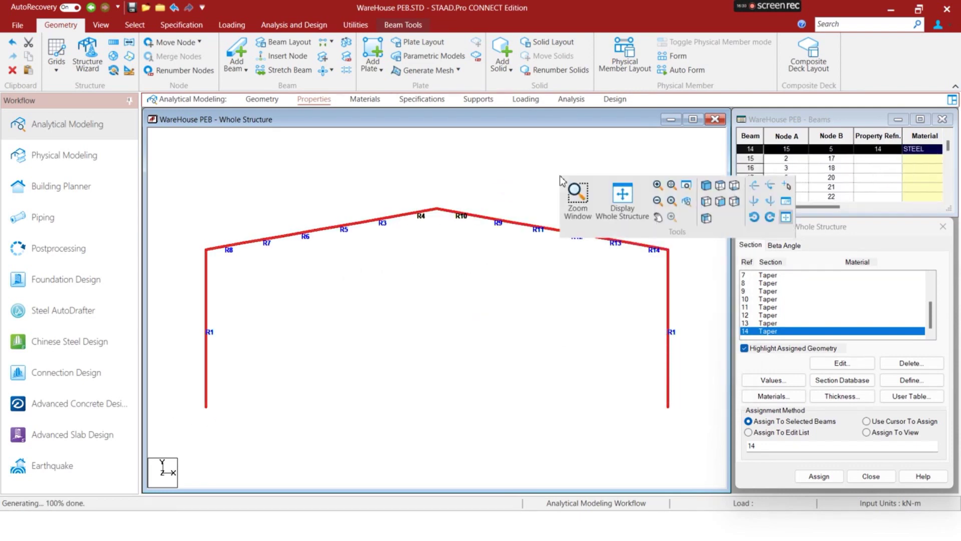
left_click(705, 185)
right_click(558, 148)
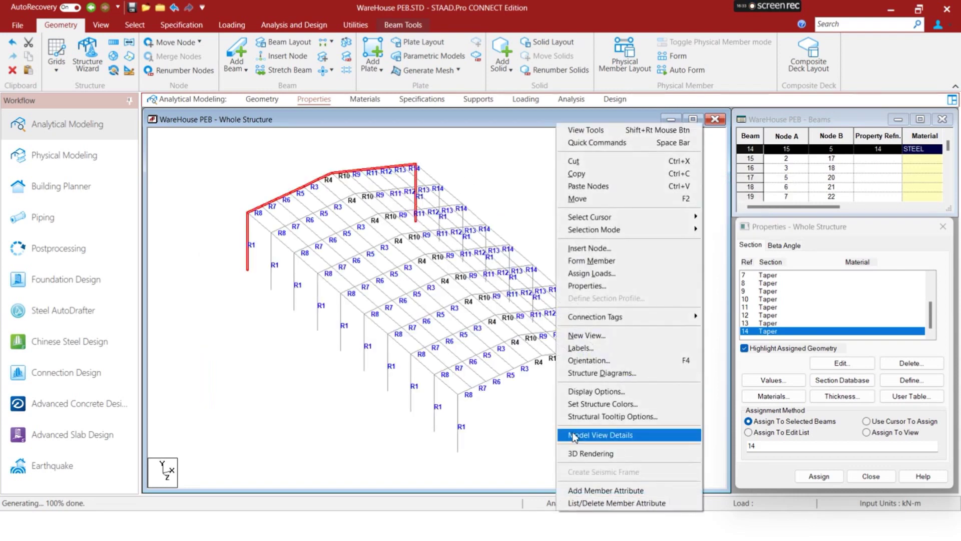
left_click(590, 453)
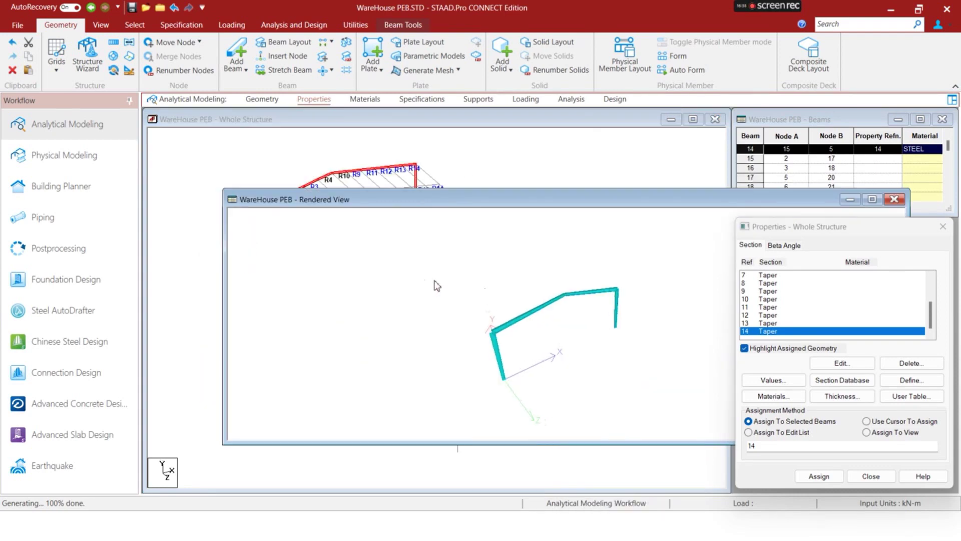
left_click(894, 200)
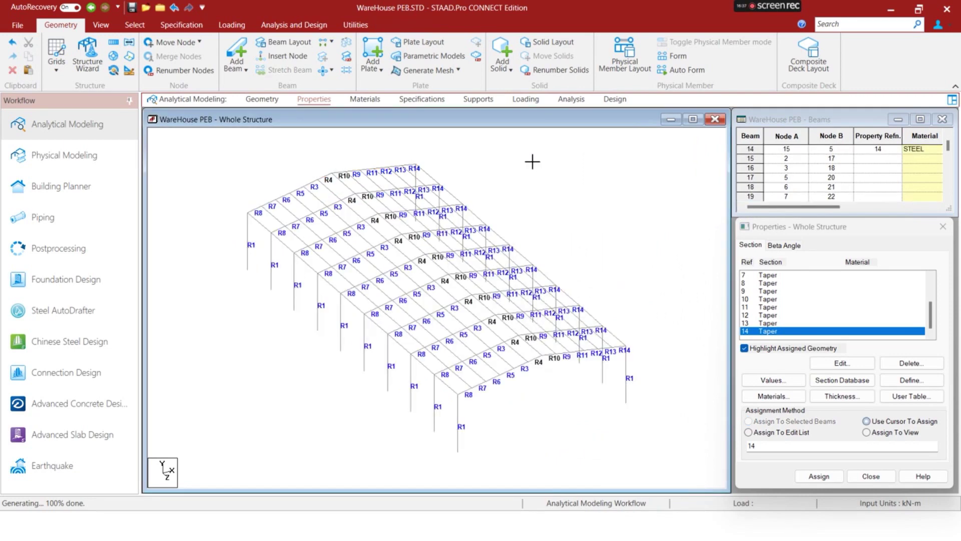
Render the whole repeated structure in 3D, examine its frames and connecting members, and close the rendered view
right_click(532, 161)
left_click(590, 484)
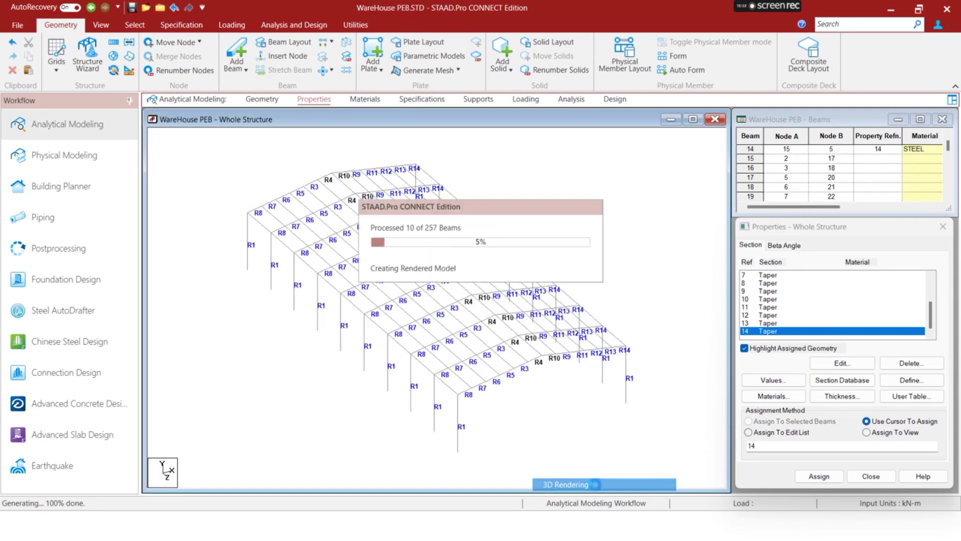
scroll(610, 338, "up", 5)
left_click_drag(609, 357, 543, 329)
left_click_drag(602, 345, 516, 334)
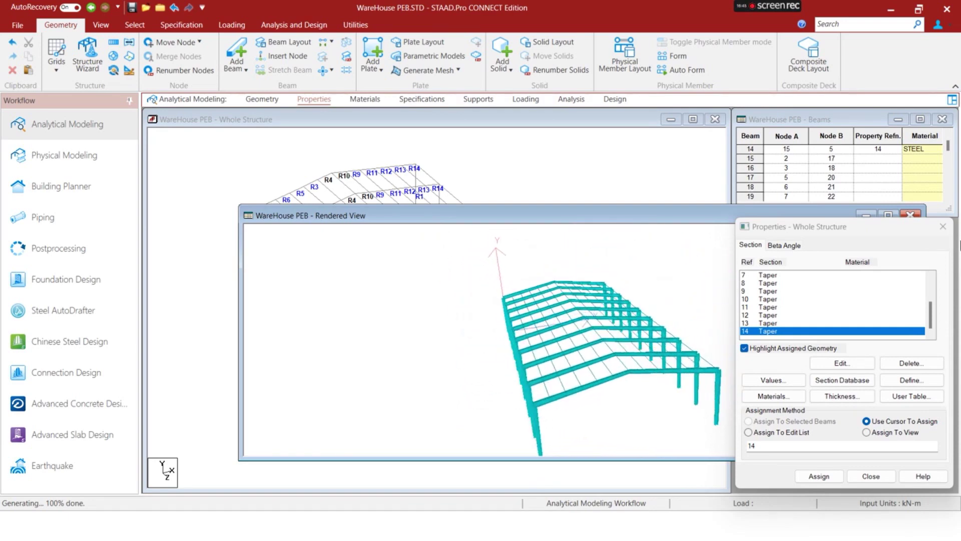
left_click(909, 213)
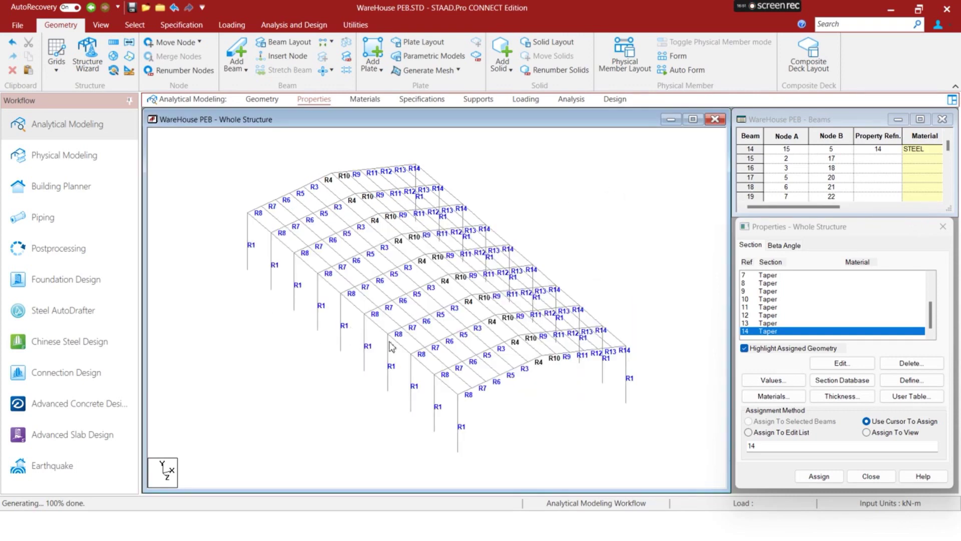
Undo the translational repeat of the frame
scroll(292, 353, "down", 1)
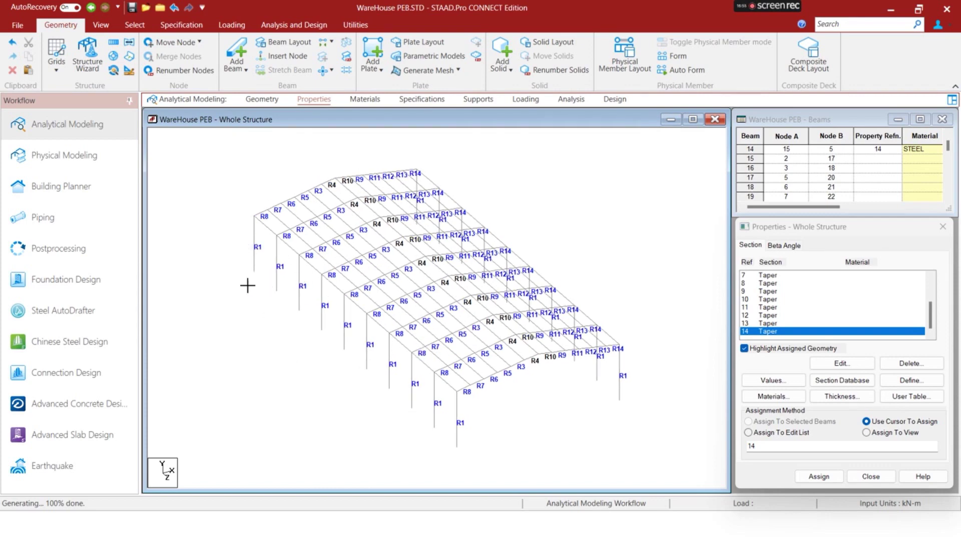
key("ctrl+z")
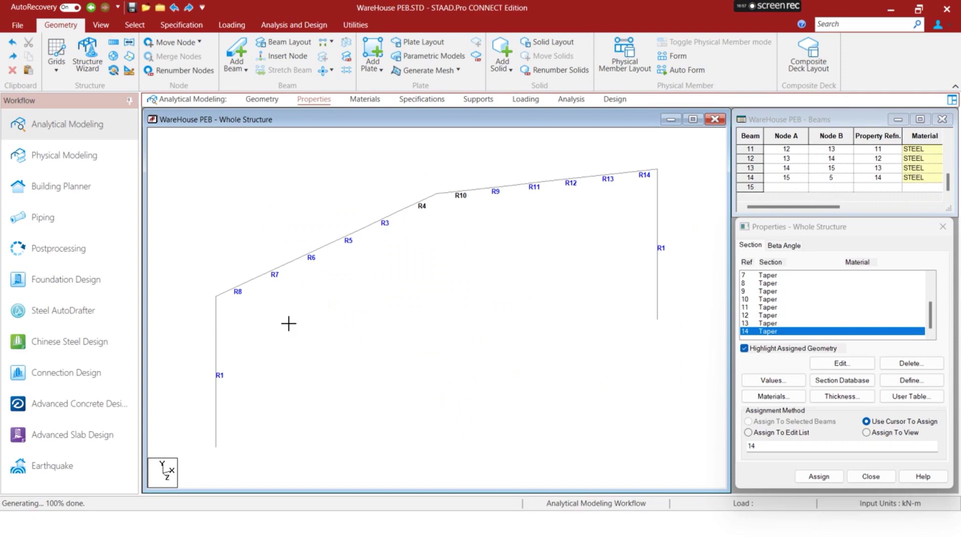
Insert 2 equally spaced nodes along the left column
left_click(216, 352)
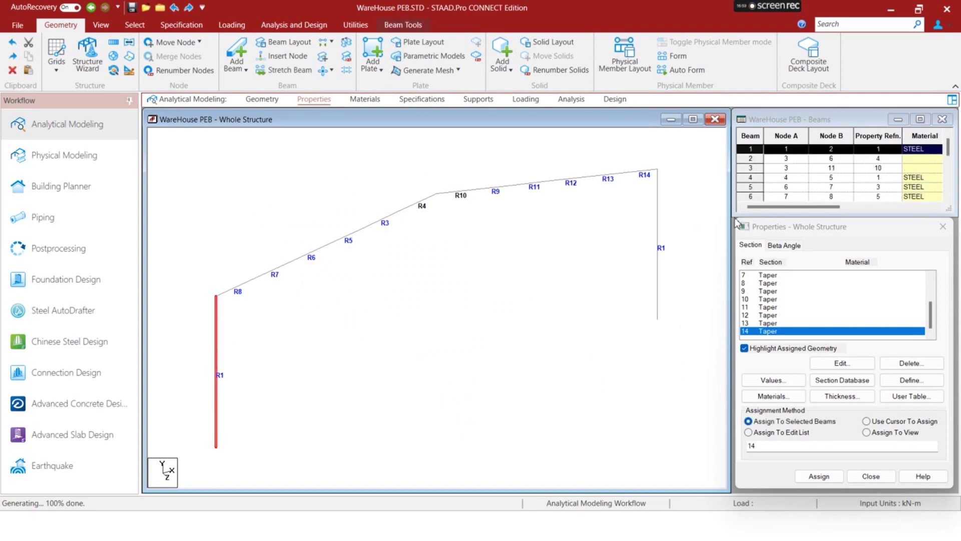
left_click(658, 221)
right_click(551, 246)
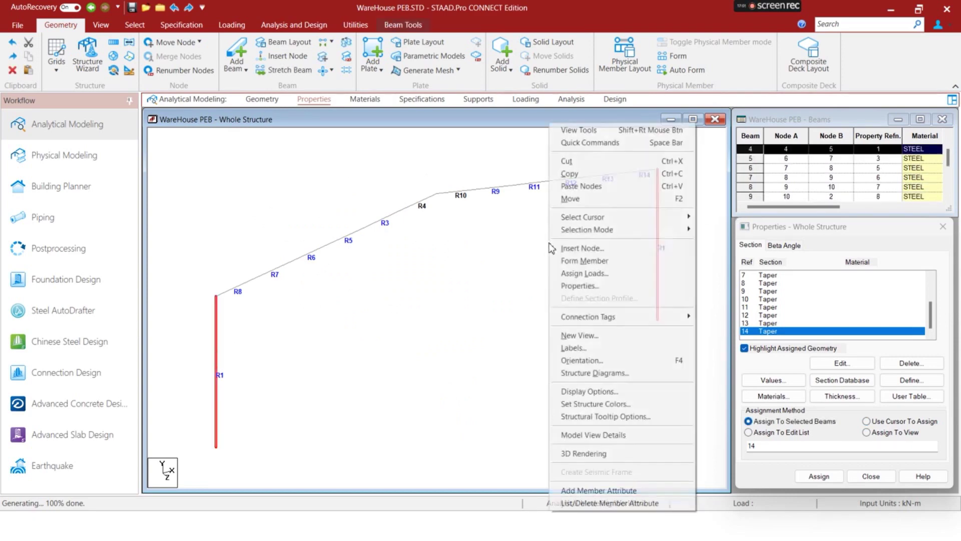
left_click(583, 248)
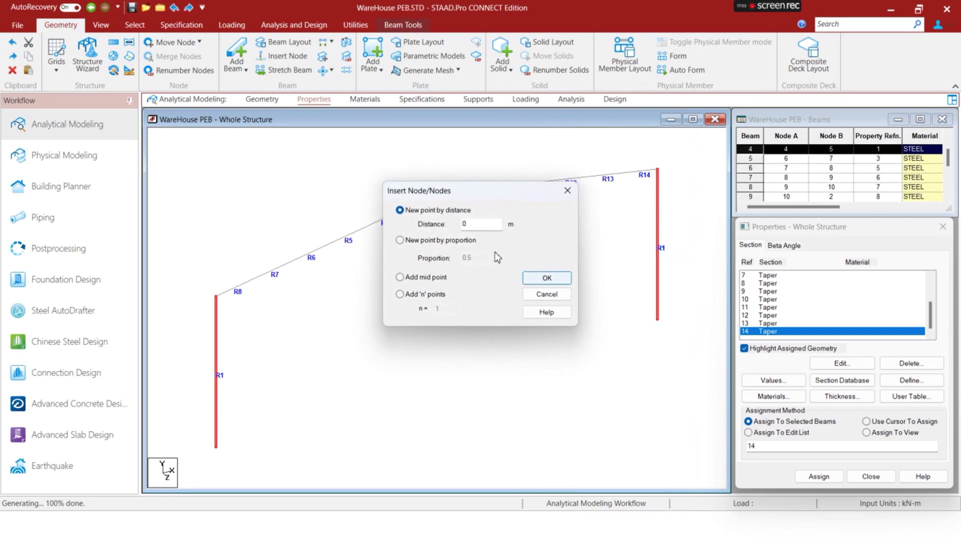
left_click(424, 296)
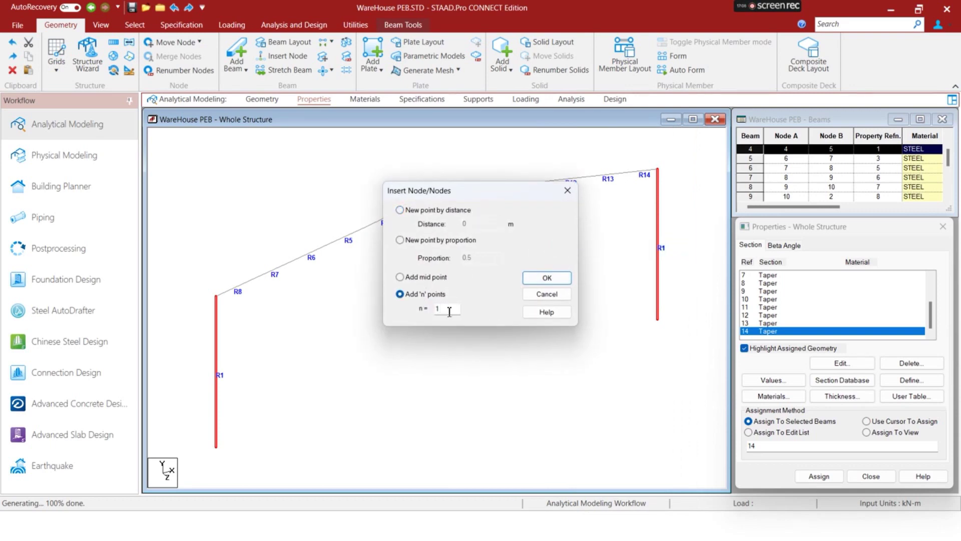
left_click(546, 277)
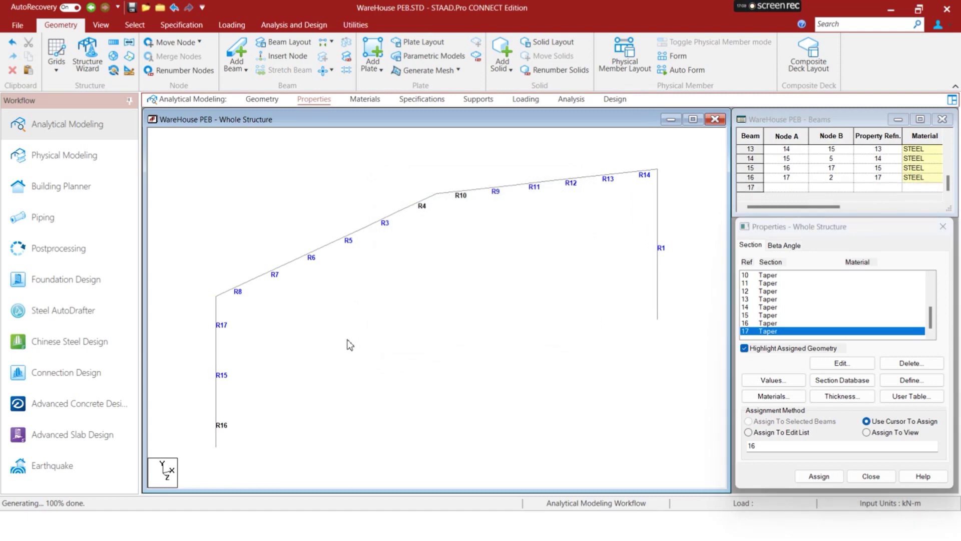
Insert 2 equally spaced nodes along the right column
left_click(658, 231)
right_click(659, 231)
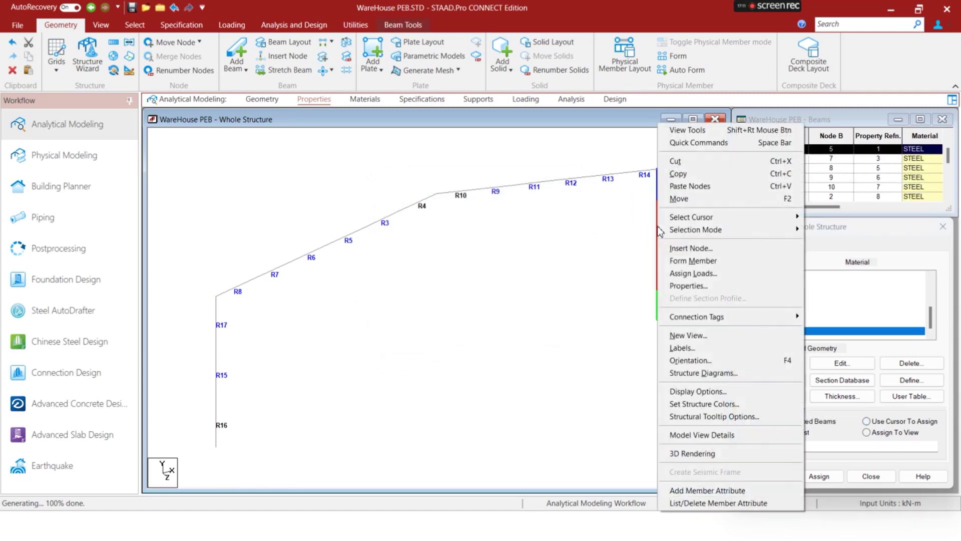
left_click(691, 248)
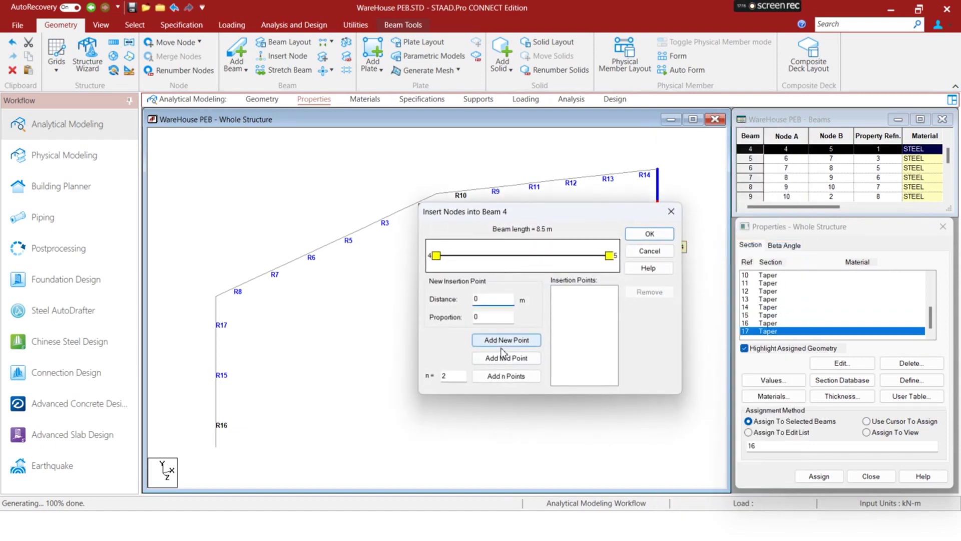
left_click(506, 376)
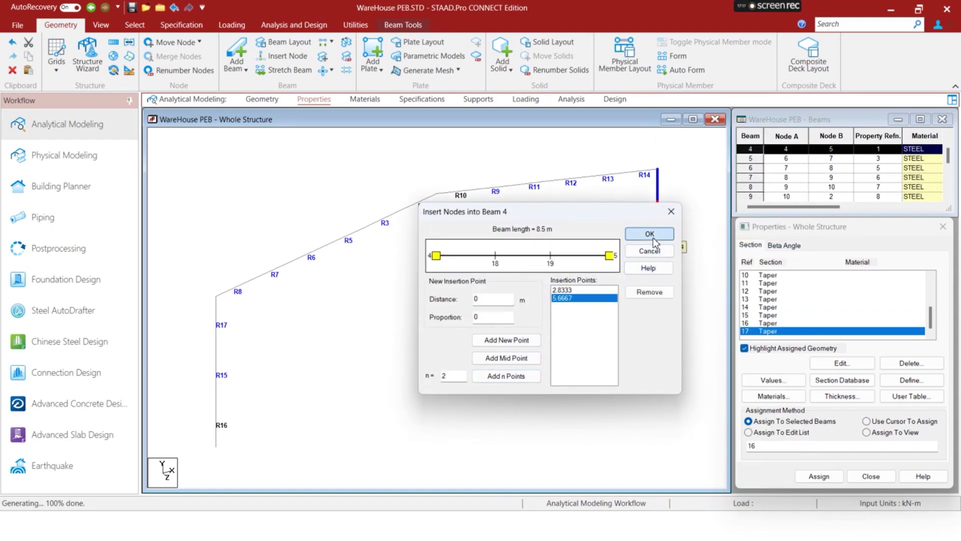
left_click(649, 234)
Render the frame in 3D to examine the taper of both divided columns, and close the rendered view
right_click(505, 331)
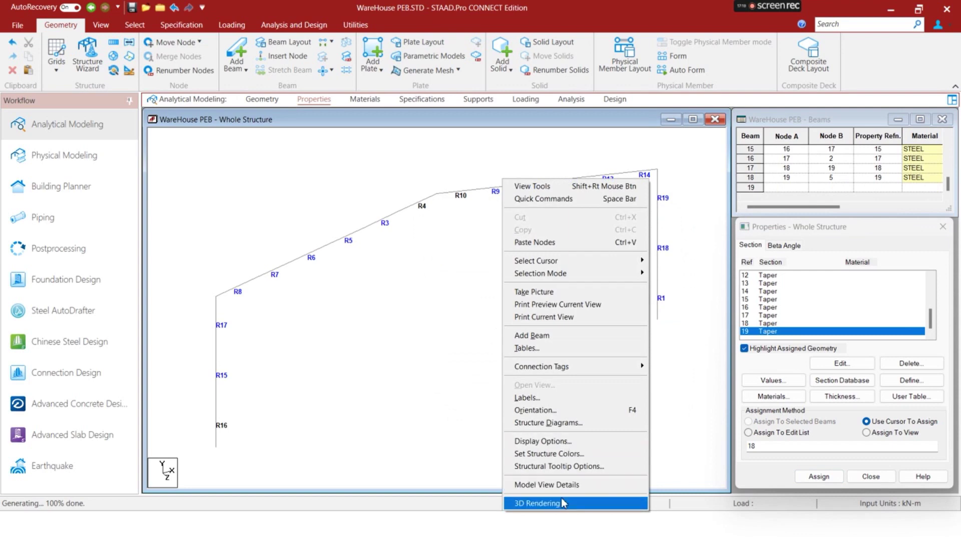
left_click(416, 352)
right_click(415, 351)
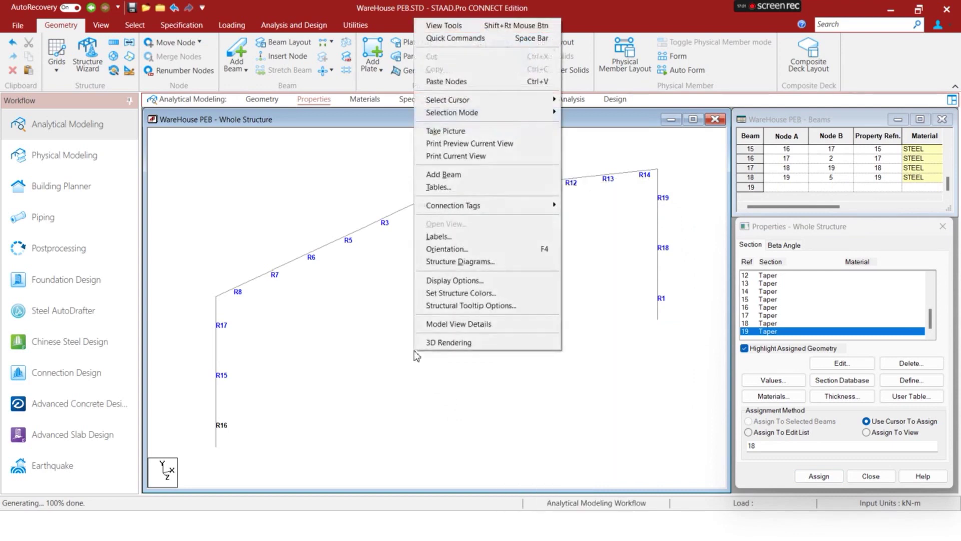
left_click(466, 343)
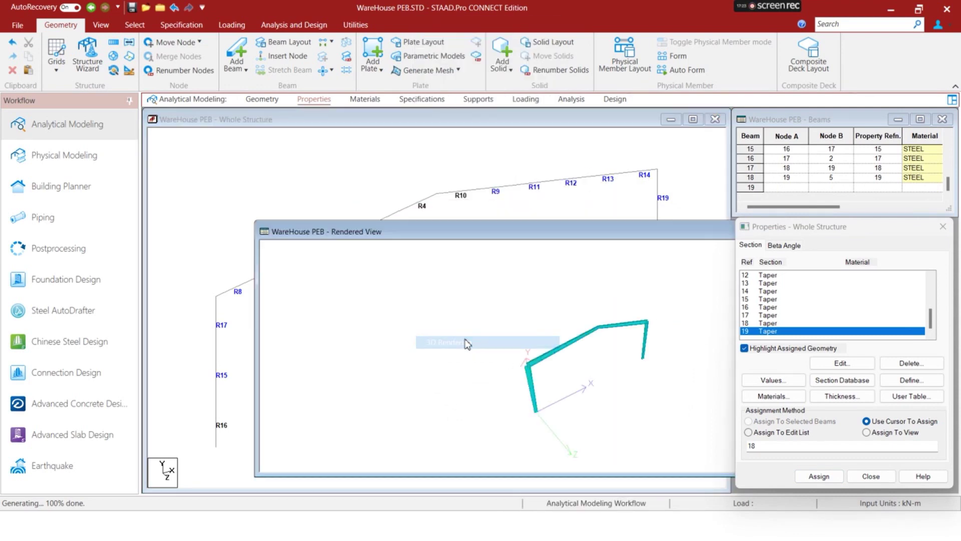
left_click_drag(473, 302, 423, 312)
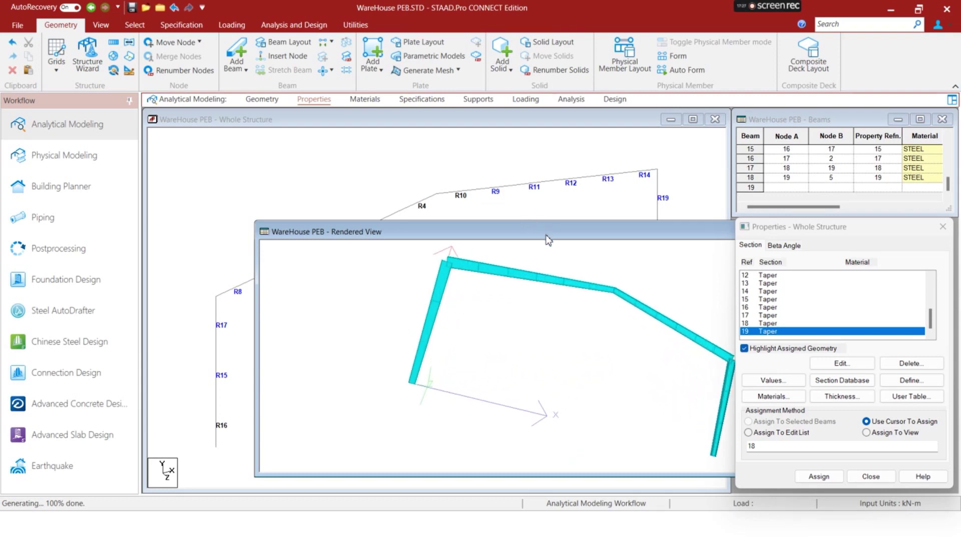
left_click_drag(546, 235, 311, 222)
left_click(691, 219)
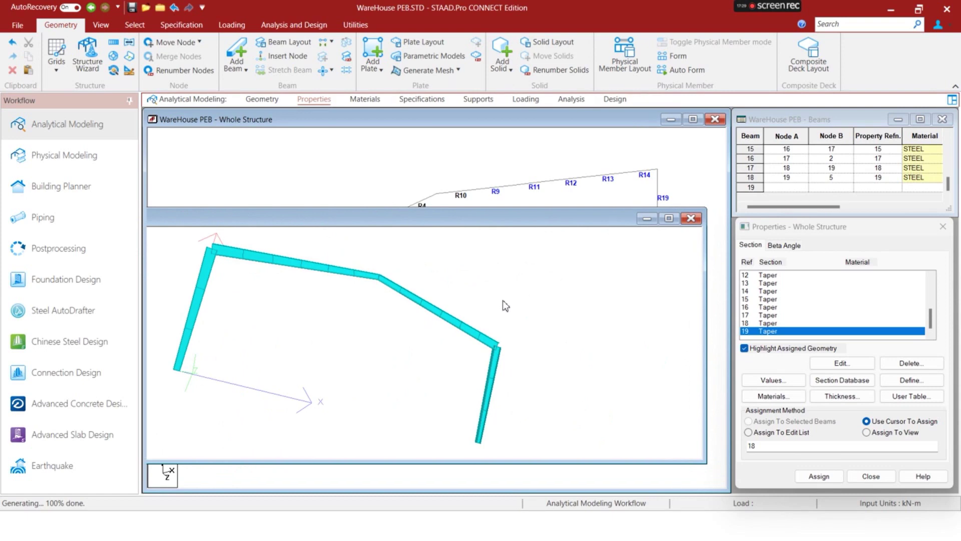
right_click(504, 304)
left_click(430, 296)
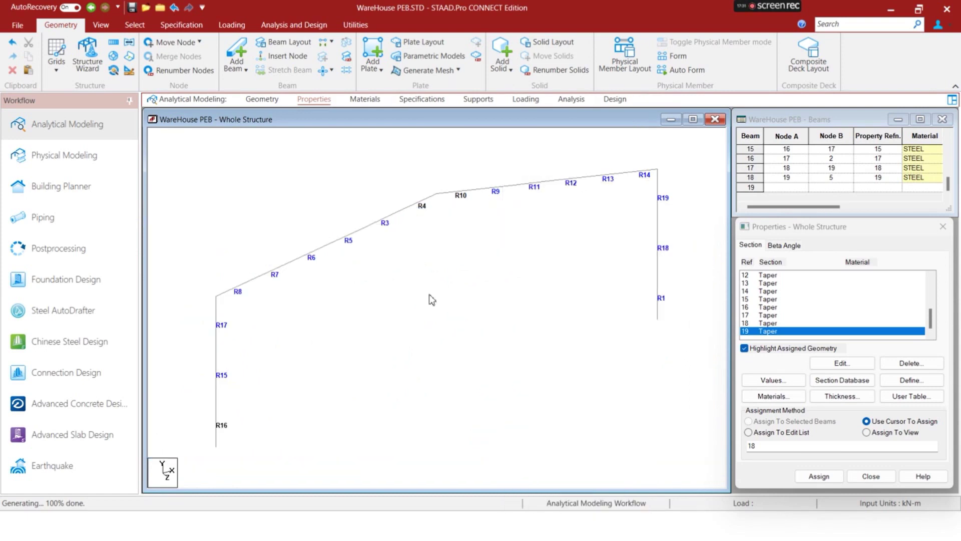
Repeat the whole frame along Z in 9 steps at 6 m spacing, with the steps linked by members
key("ctrl+a")
left_click(113, 43)
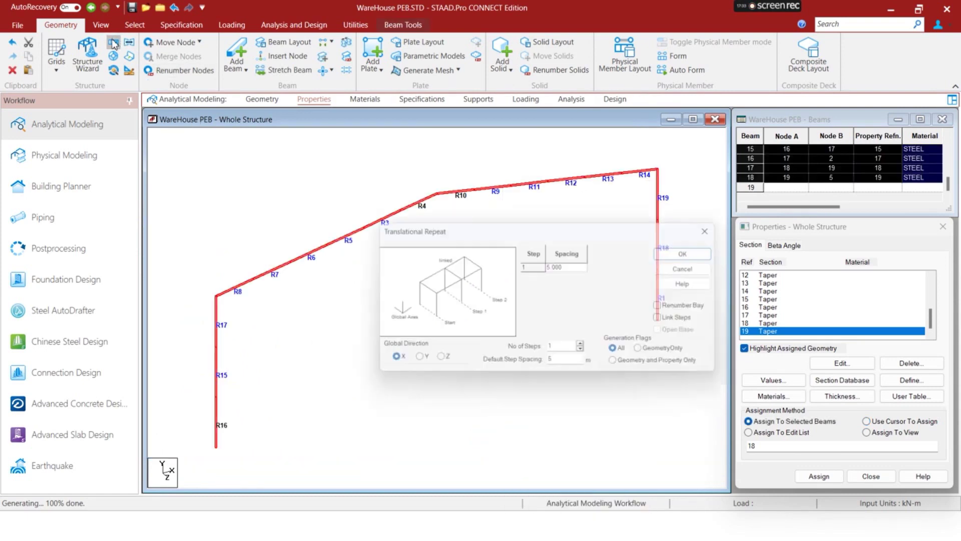
left_click(436, 362)
double_click(575, 369)
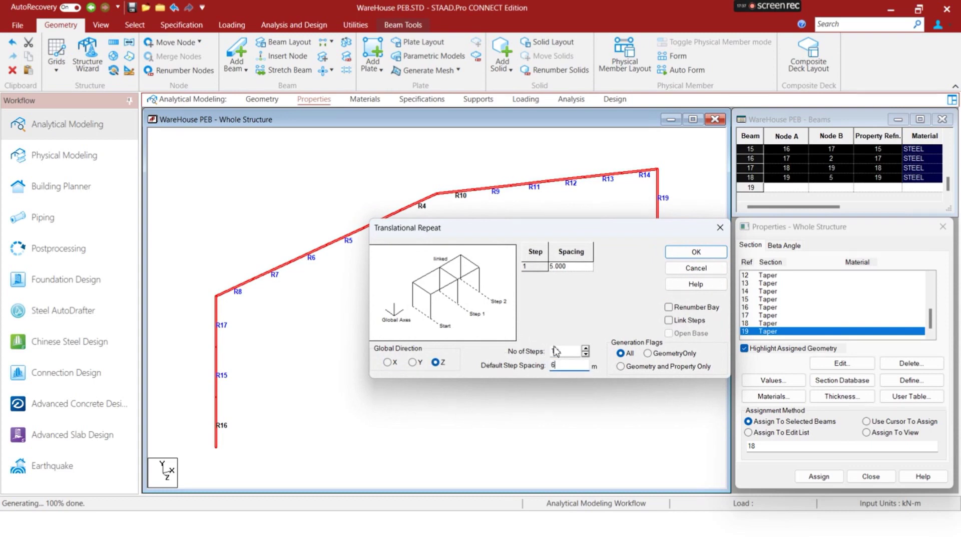
left_click_drag(563, 349, 434, 366)
type("9")
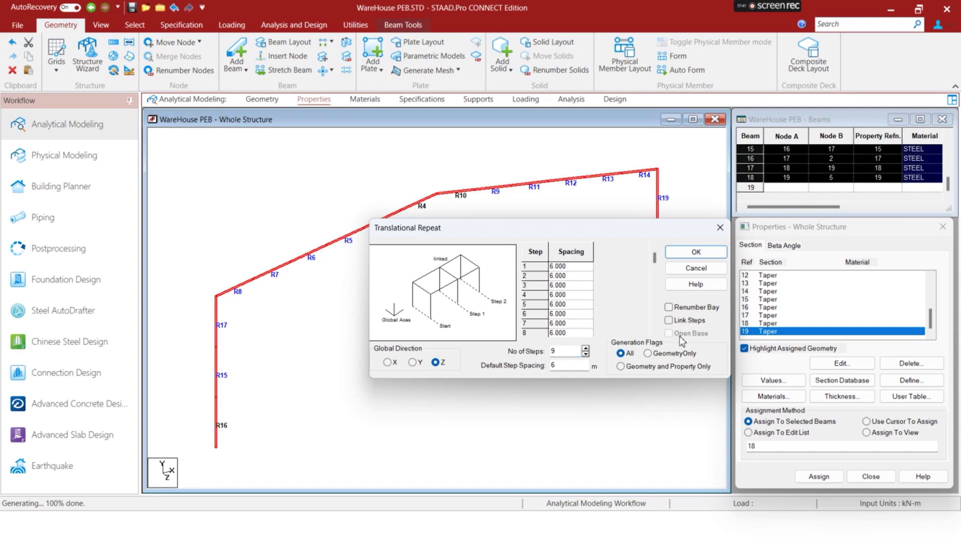
left_click(673, 321)
left_click(696, 251)
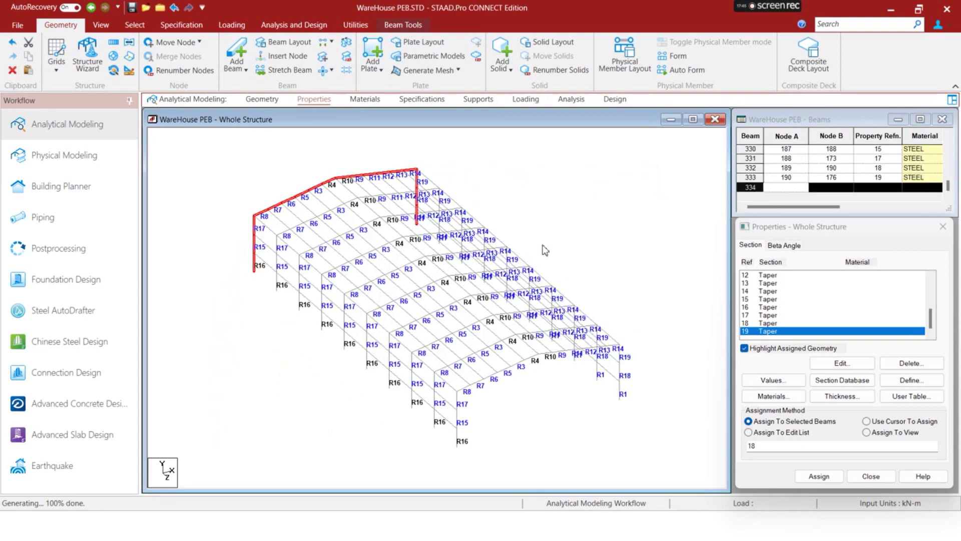
Render the repeated structure in 3D to examine it from several angles, and close the rendered view
right_click(542, 249)
left_click(592, 503)
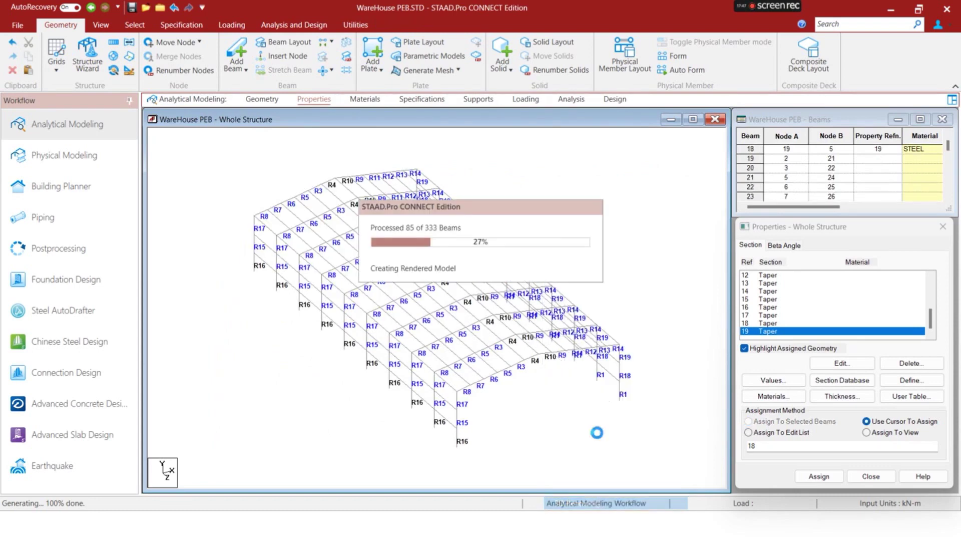
scroll(532, 329, "up", 5)
left_click_drag(648, 388, 519, 350)
left_click_drag(652, 251, 315, 229)
left_click(605, 226)
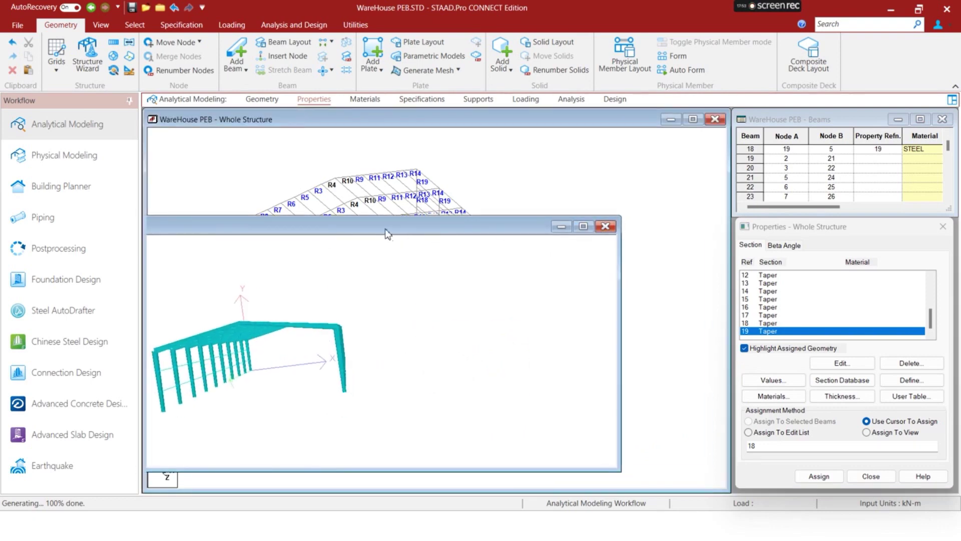
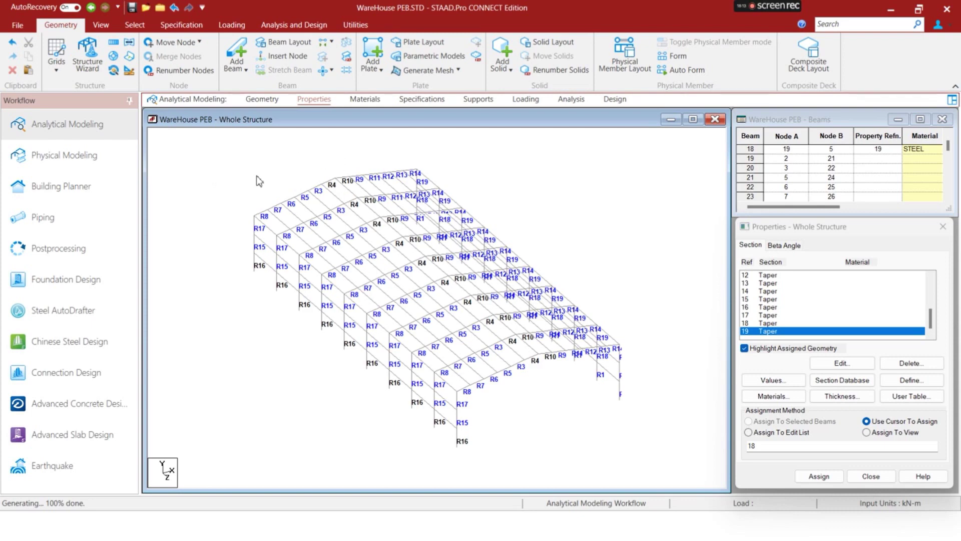
left_click(255, 215)
left_click(243, 204)
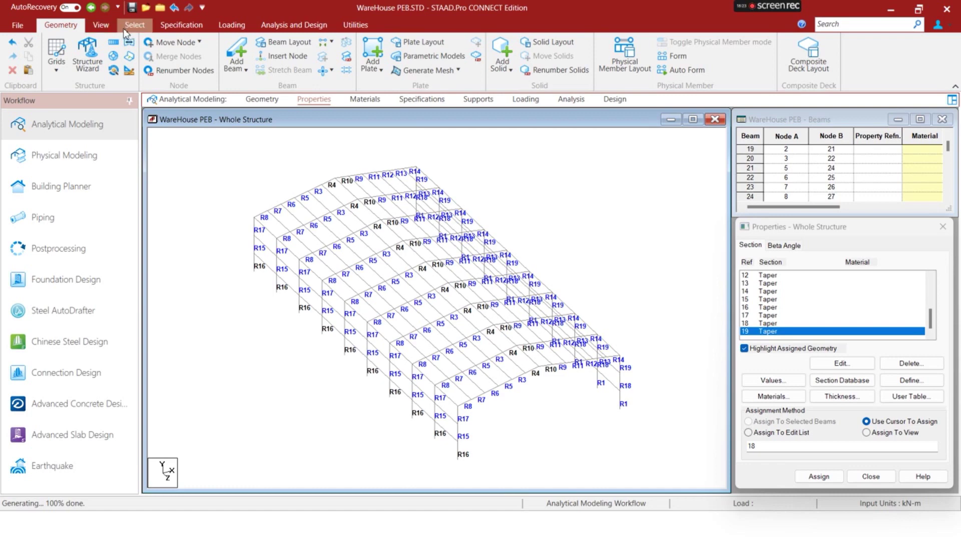
left_click(276, 218)
left_click(245, 190)
middle_click(246, 190)
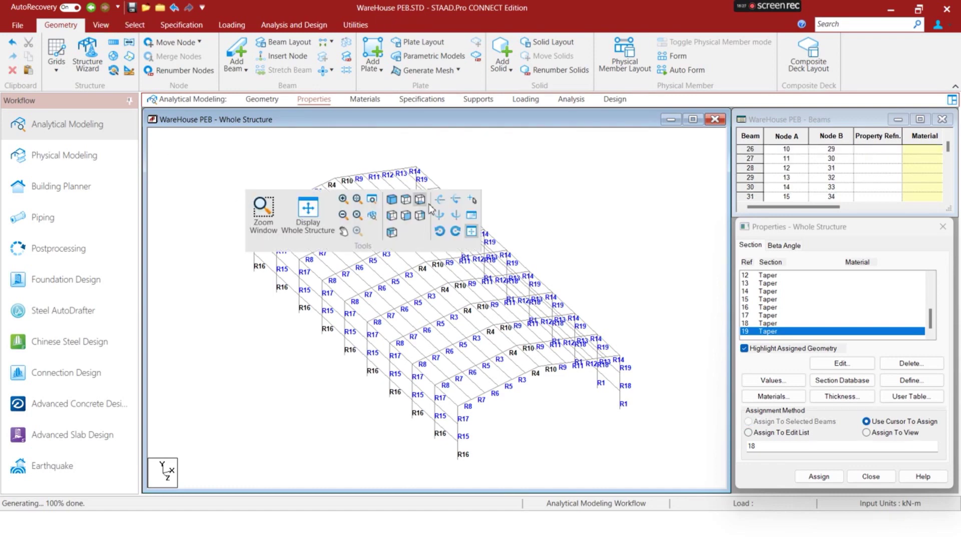
left_click(405, 215)
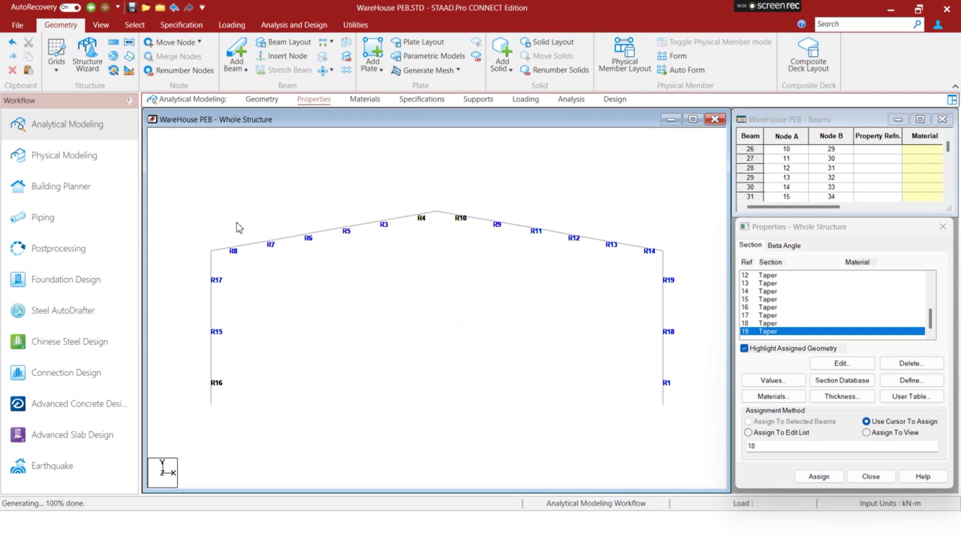
left_click_drag(237, 235, 269, 267)
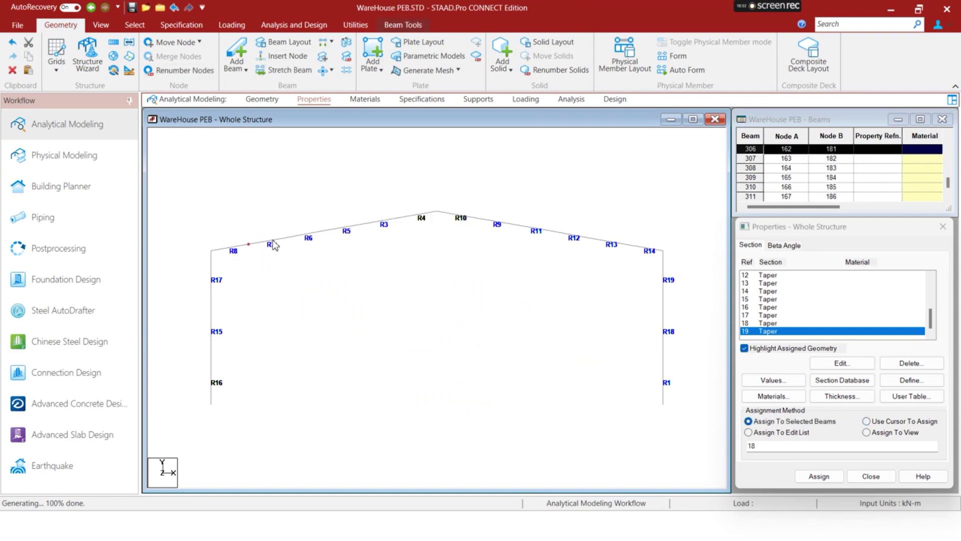
left_click(308, 239)
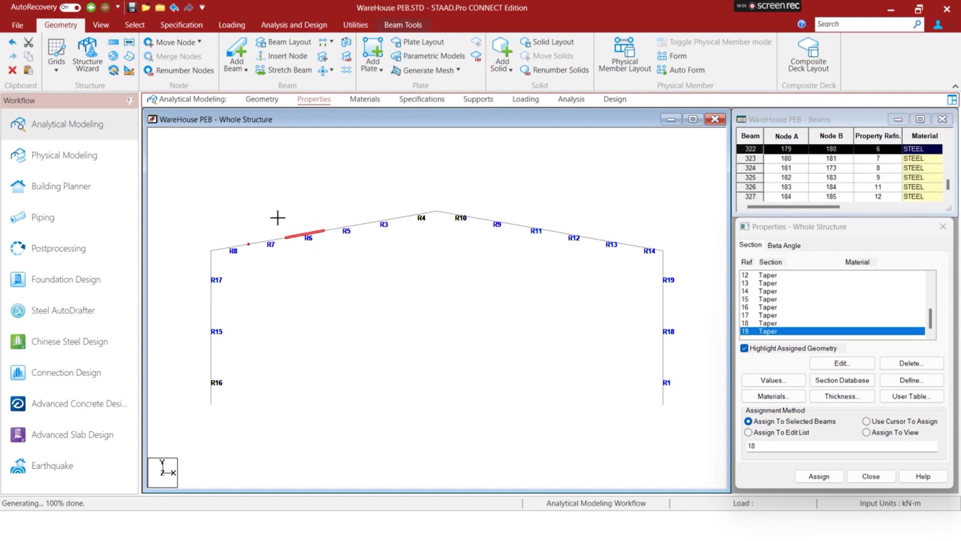
left_click(313, 216)
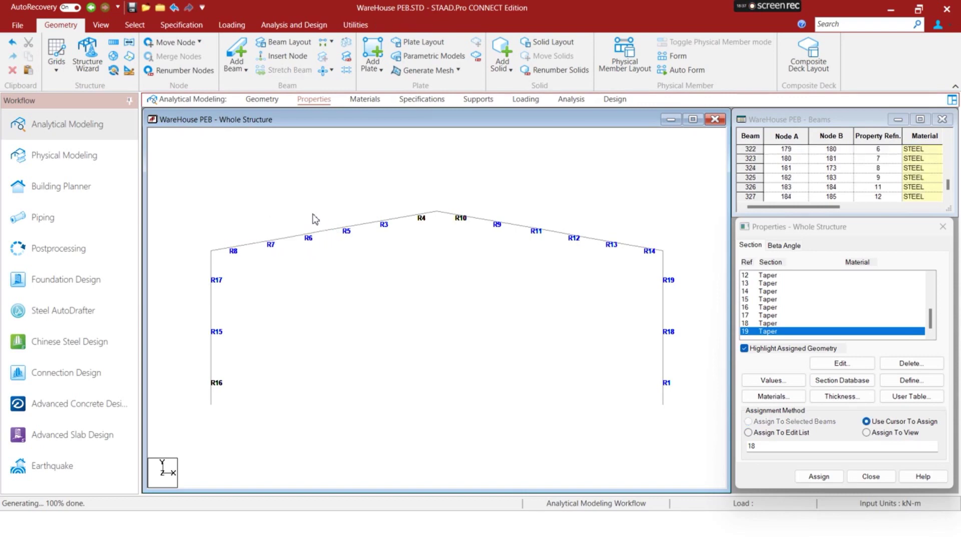
Select all beams parallel to the Z axis, using the plan view
middle_click(313, 215)
left_click(473, 224)
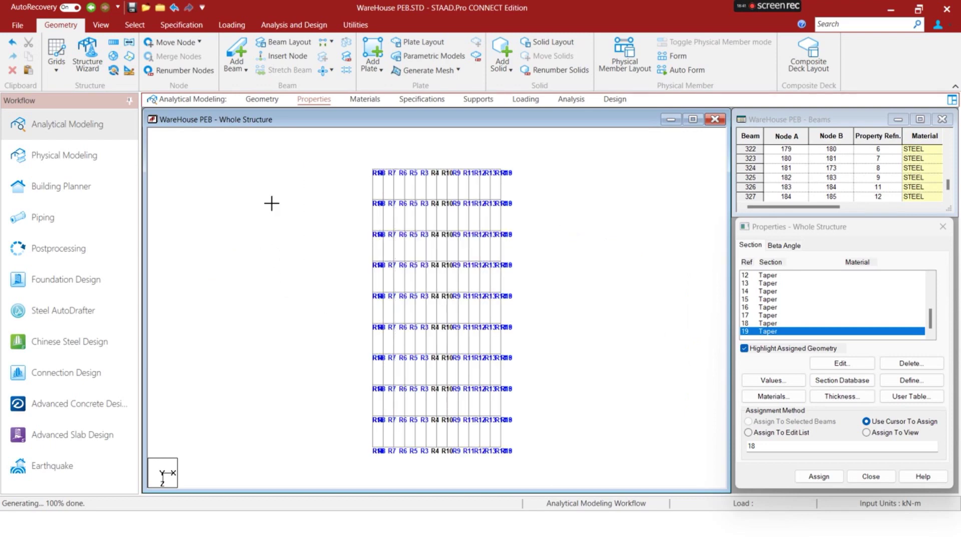
right_click(276, 186)
left_click(244, 178)
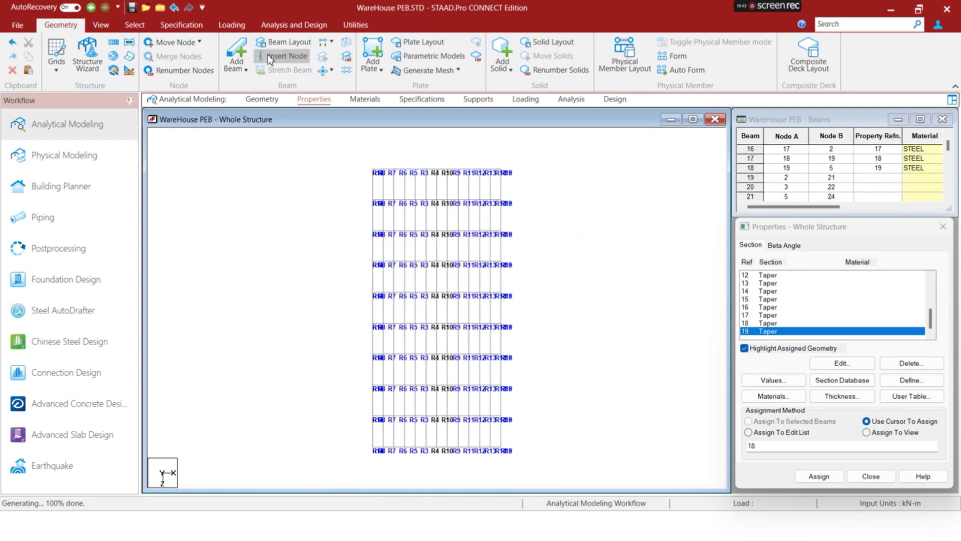
left_click(135, 25)
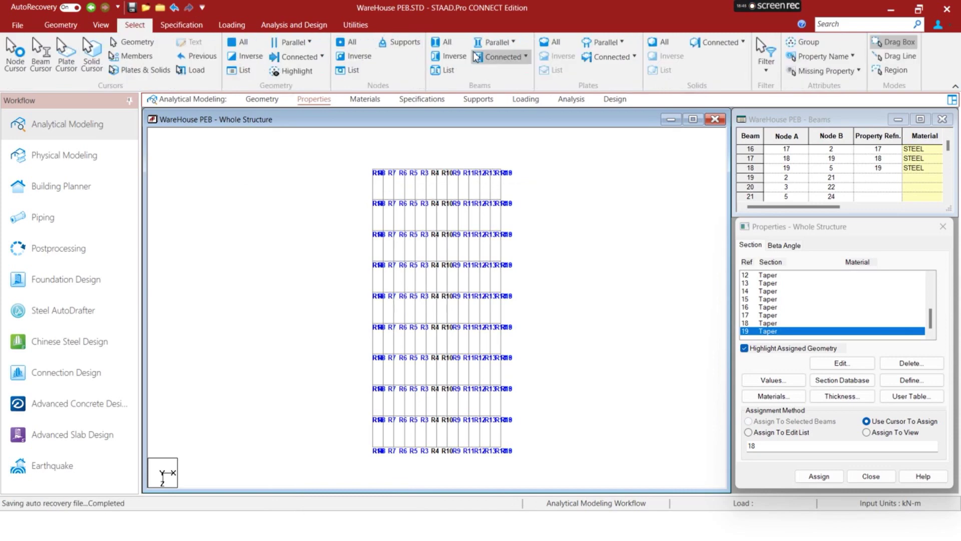
left_click(496, 42)
left_click(497, 91)
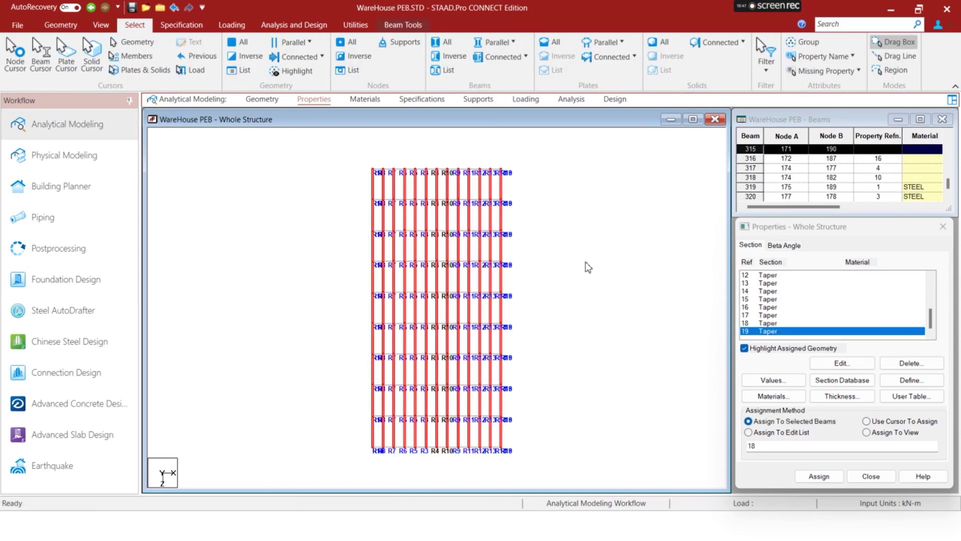
Display only the selected longitudinal beams as a new view in the active window, in isometric orientation
right_click(565, 264)
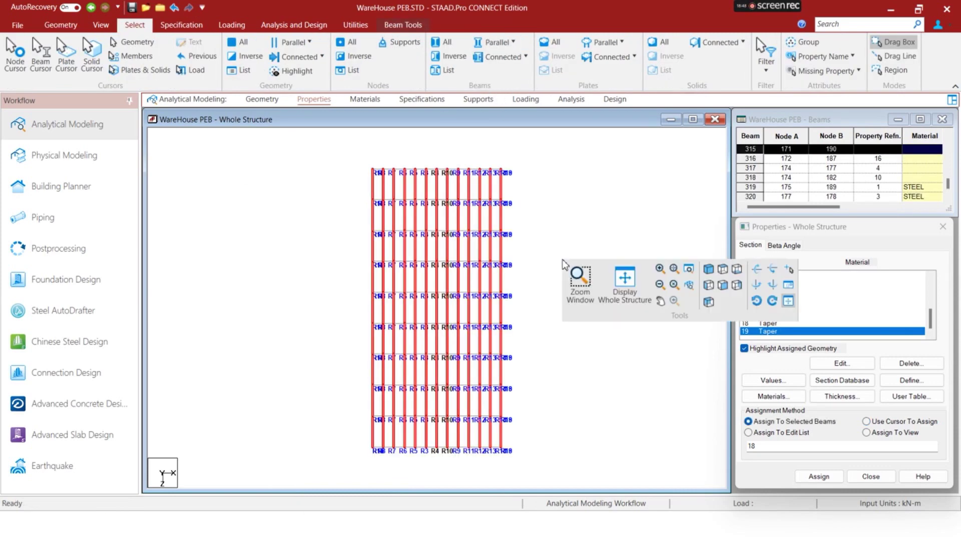
left_click(709, 270)
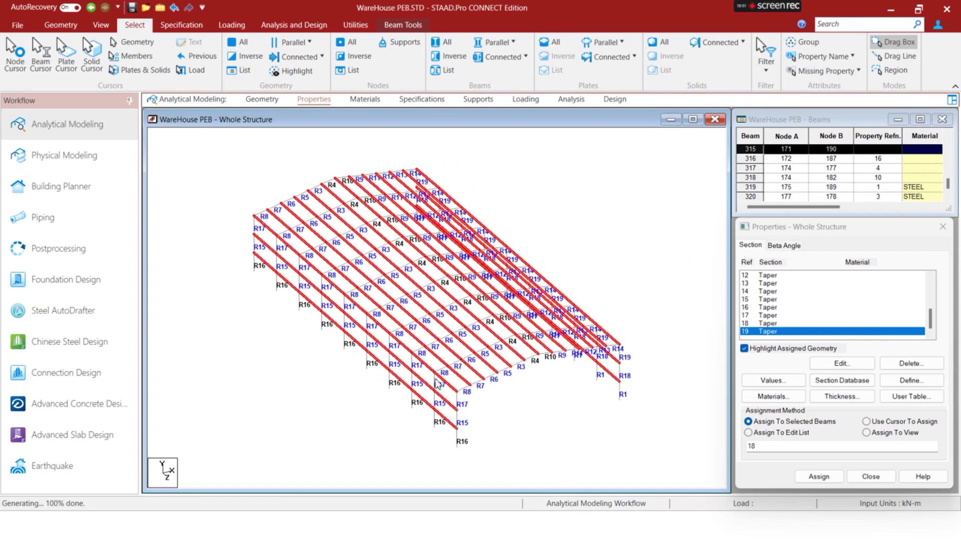
right_click(529, 175)
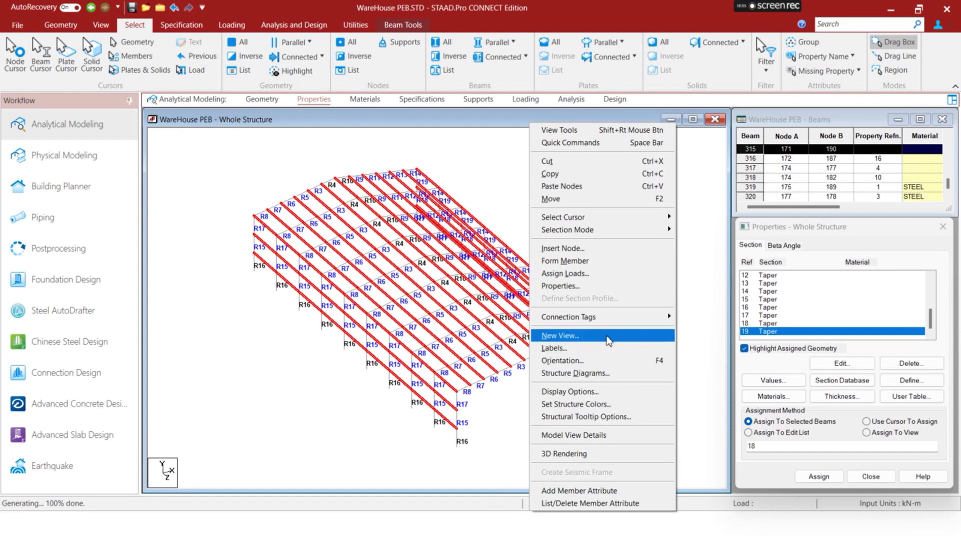
left_click(608, 341)
left_click(641, 293)
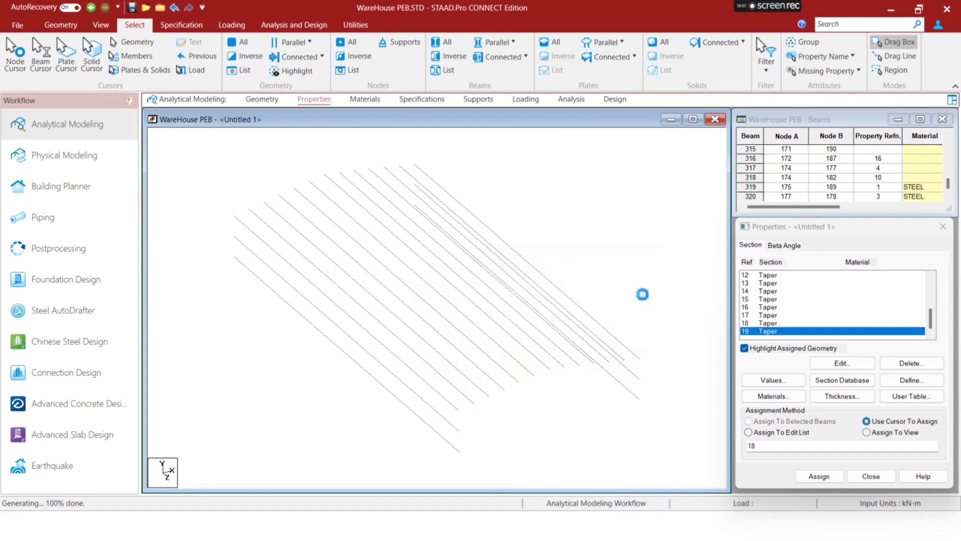
Isolate the roof-level longitudinal beams from the lower wall beams as a new view in the active window, shown isometrically
right_click(573, 208)
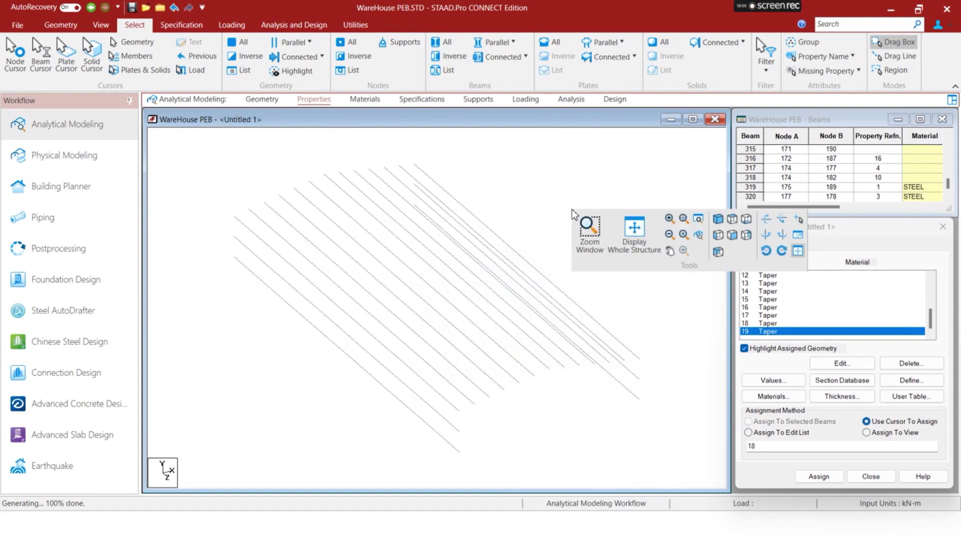
left_click(734, 236)
right_click(509, 166)
left_click(442, 152)
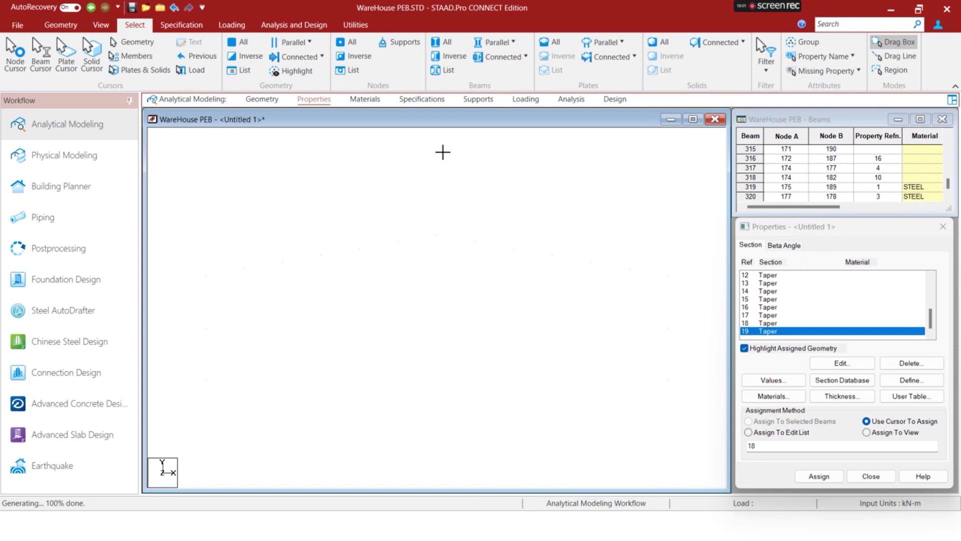
right_click(441, 150, "shift")
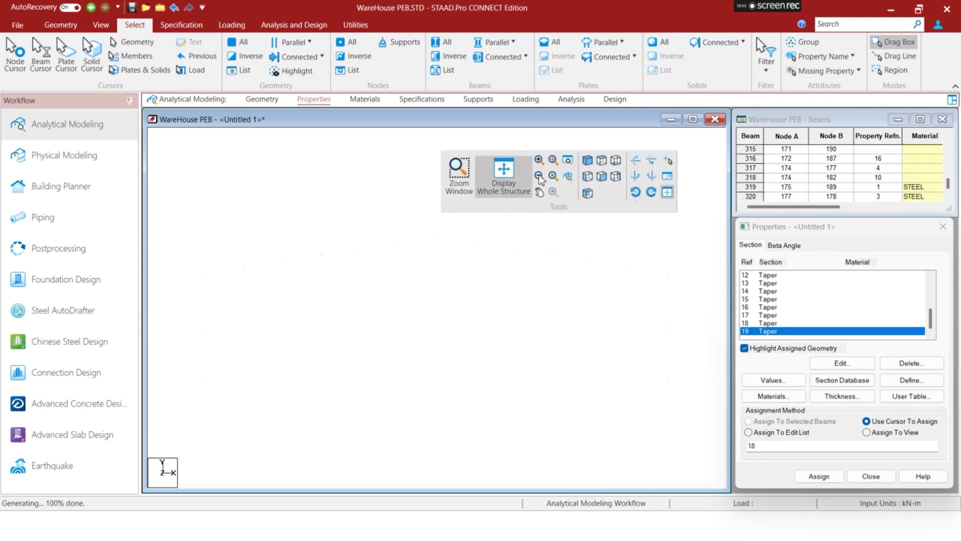
left_click(588, 176)
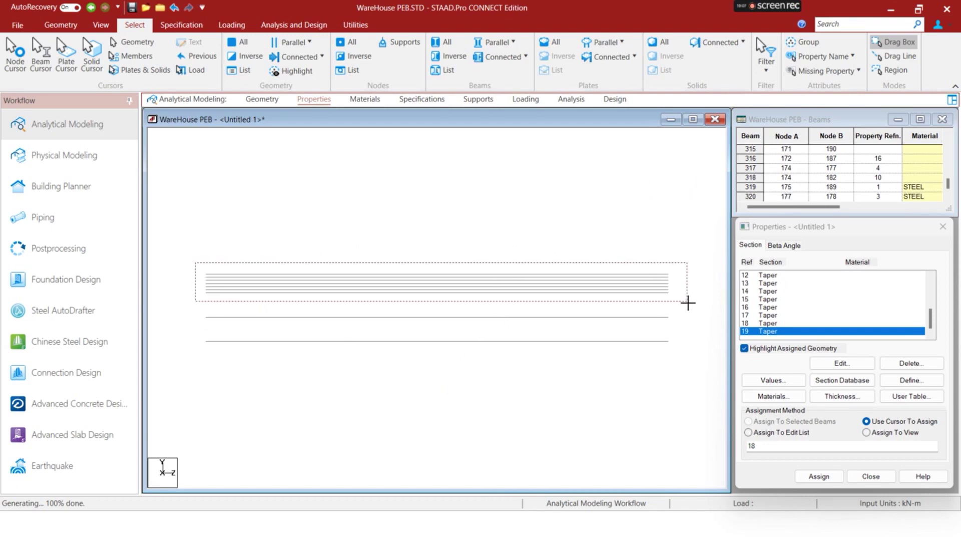
left_click_drag(689, 302, 596, 244)
right_click(596, 245)
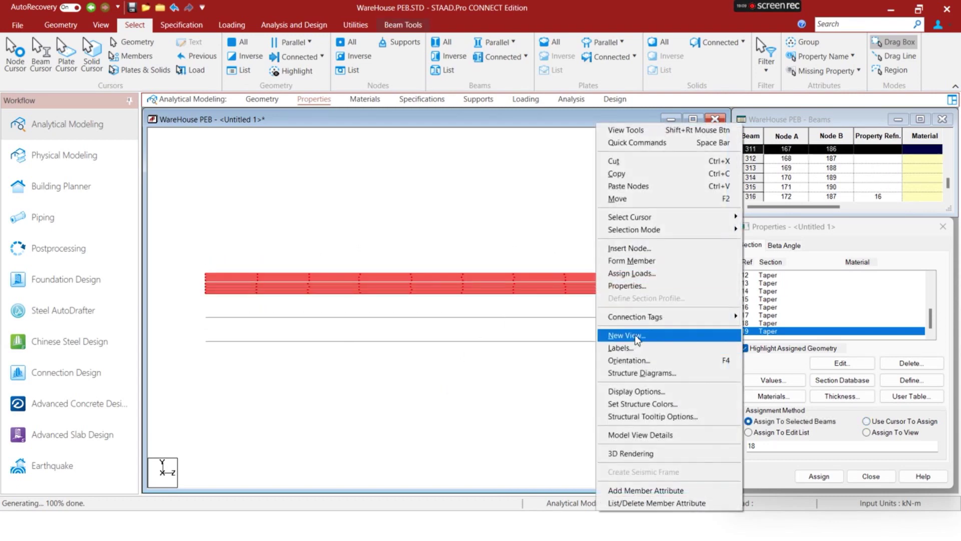
left_click(635, 341)
left_click(650, 290)
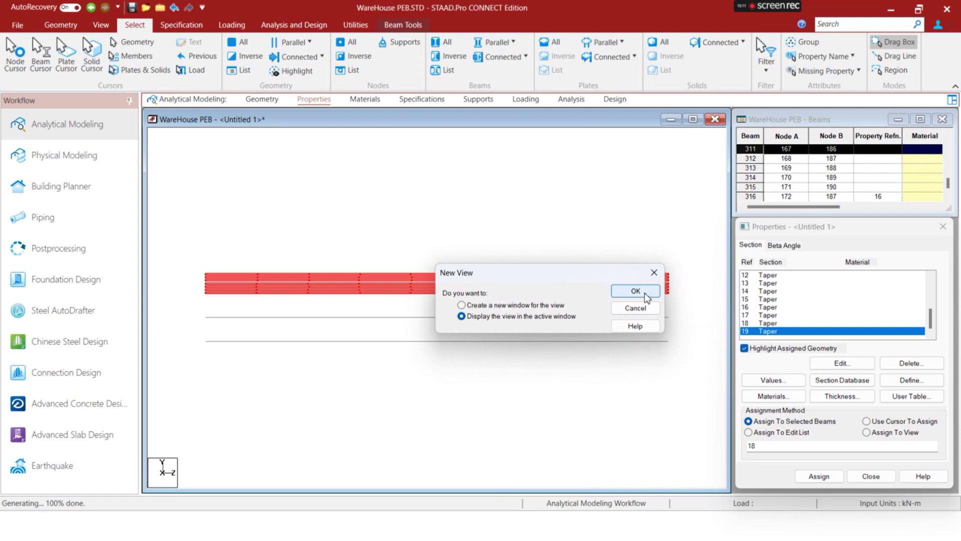
middle_click(498, 188)
left_click(644, 197)
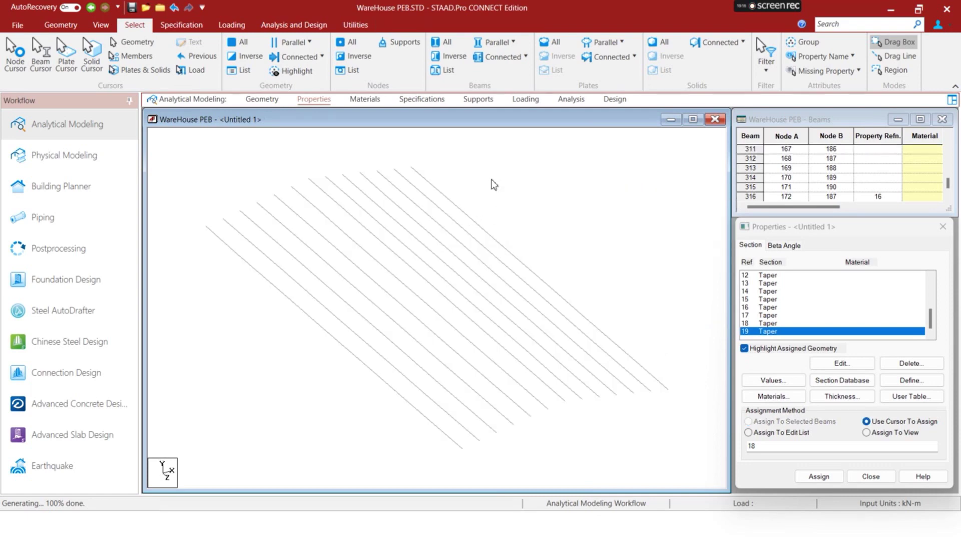
Select all the displayed roof beams and create a beam group named Purlins
key("ctrl+a")
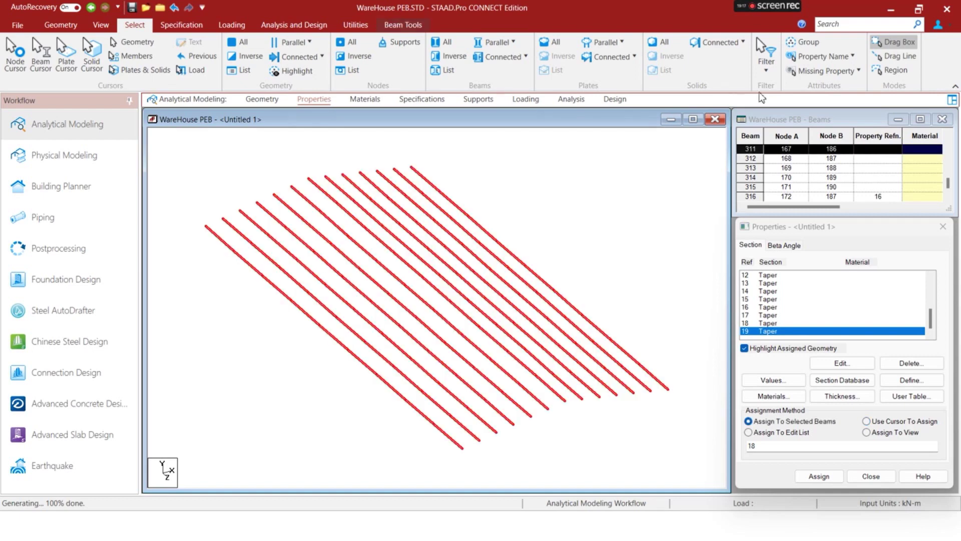
left_click(799, 44)
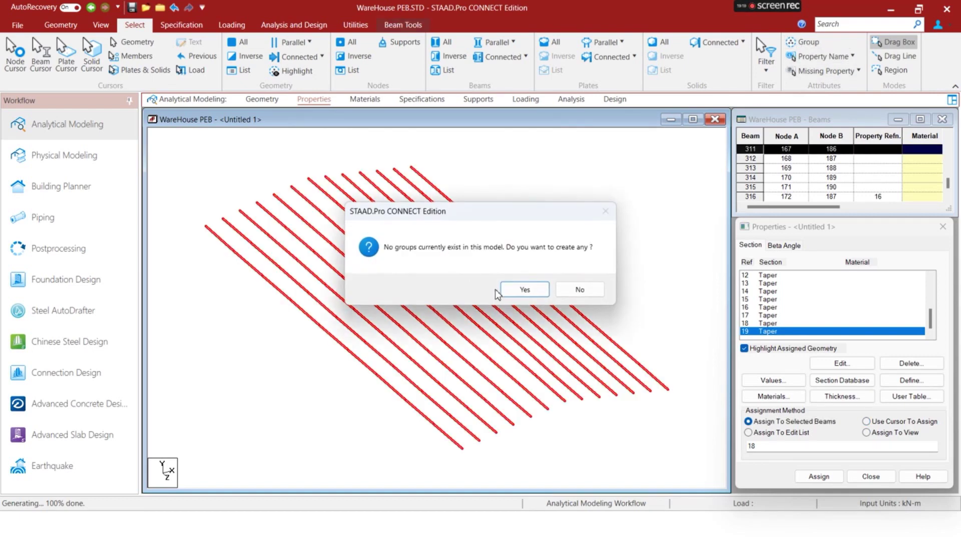
left_click(520, 290)
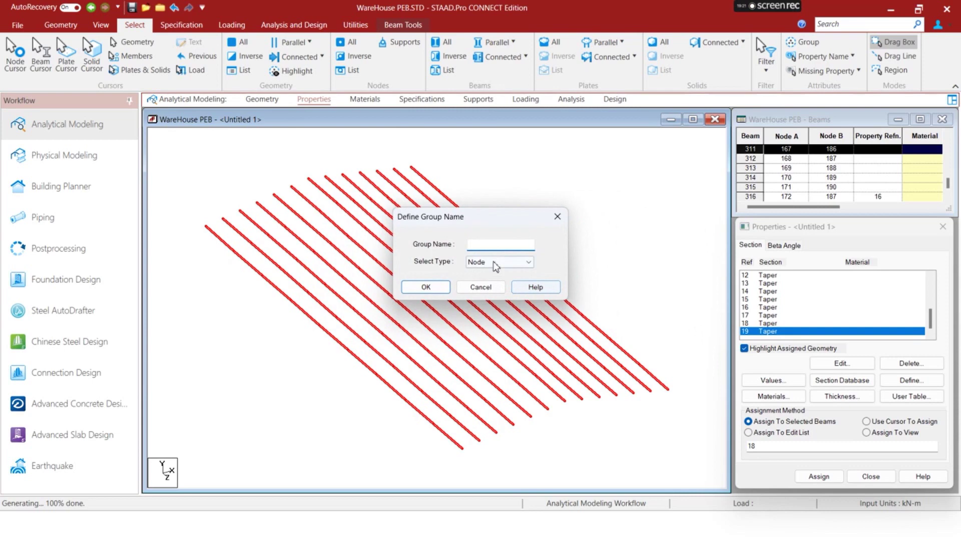
left_click(479, 264)
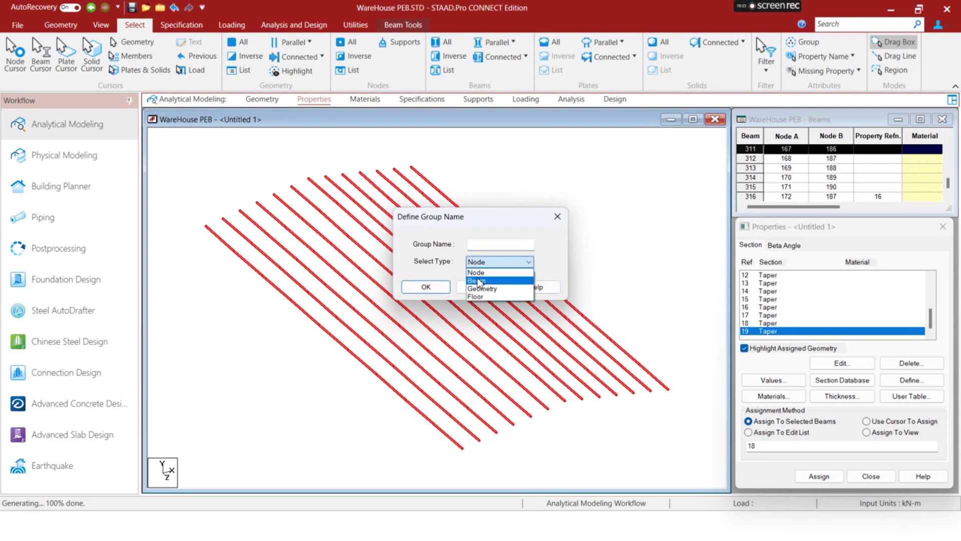
left_click(481, 278)
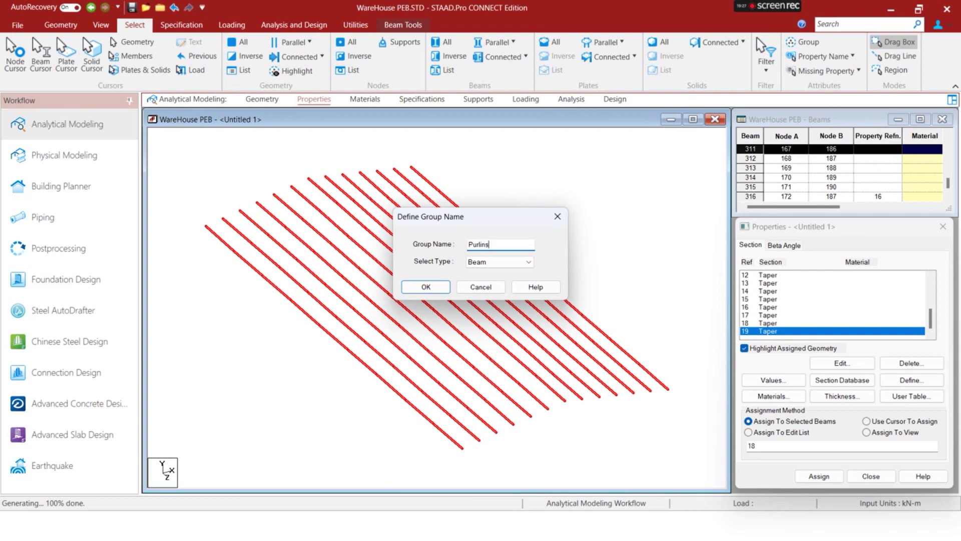
left_click(425, 286)
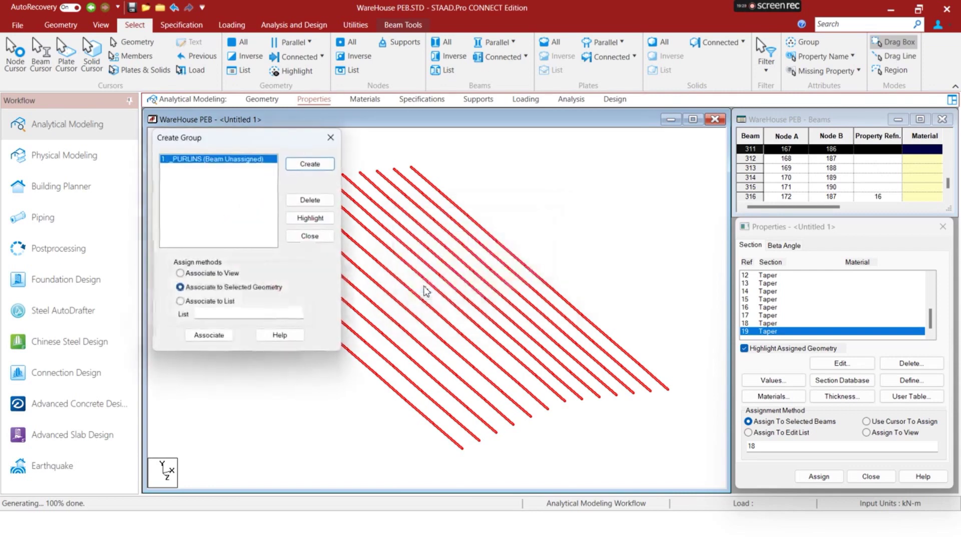
left_click(317, 171)
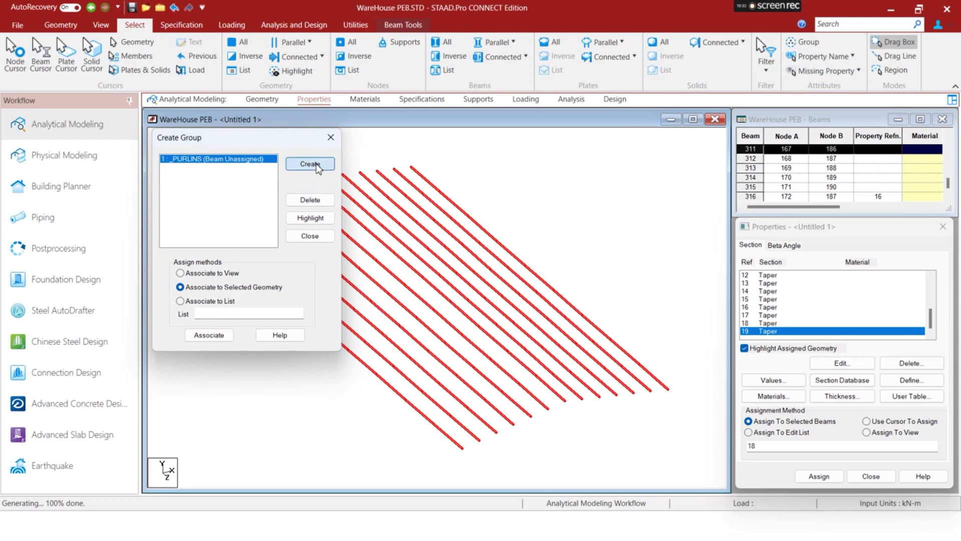
left_click(316, 165)
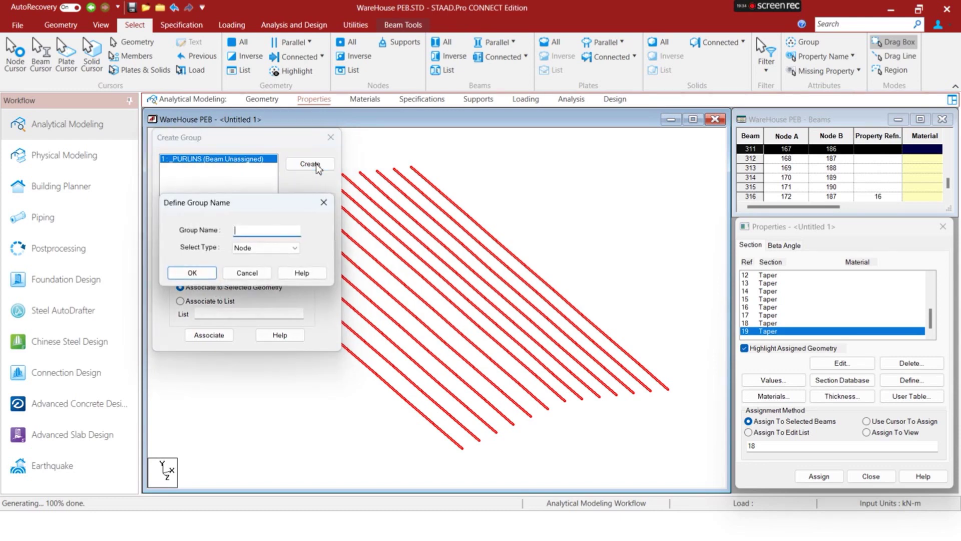
left_click(324, 202)
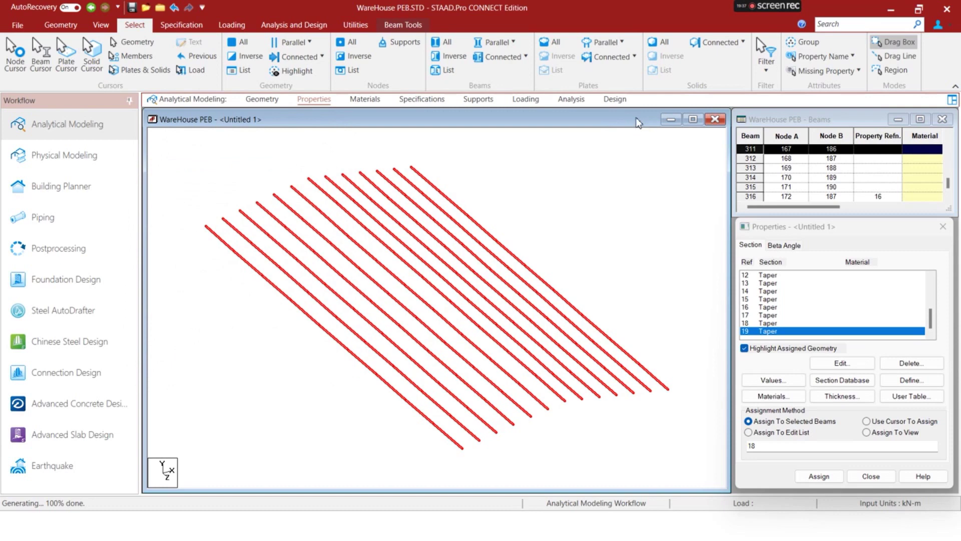
left_click(804, 42)
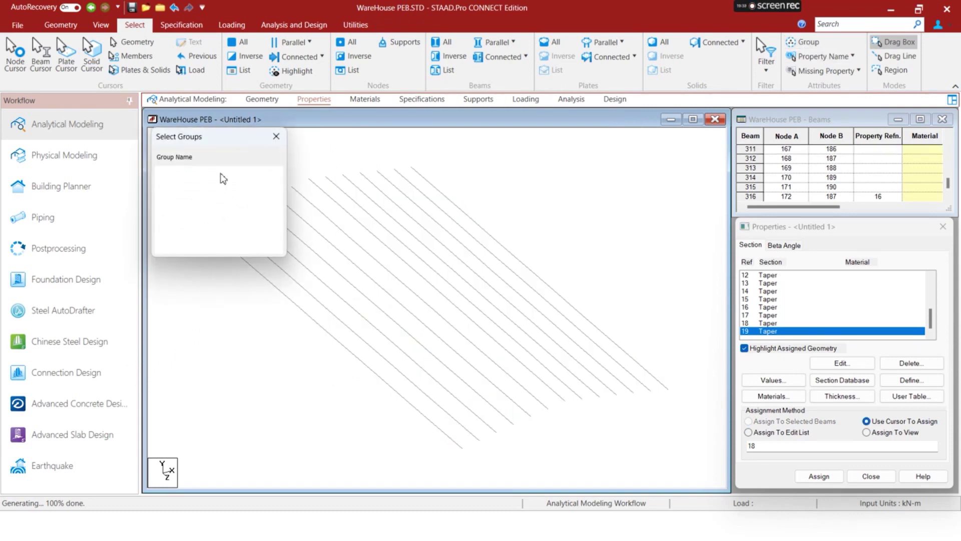
left_click(275, 136)
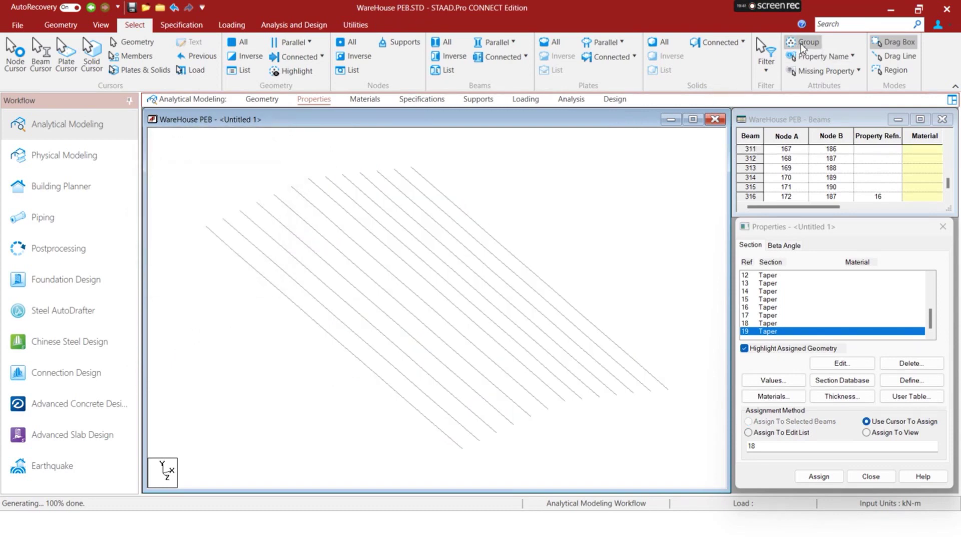
Associate all the displayed roof beams with the Purlins group through their selected geometry
left_click(100, 26)
left_click(348, 28)
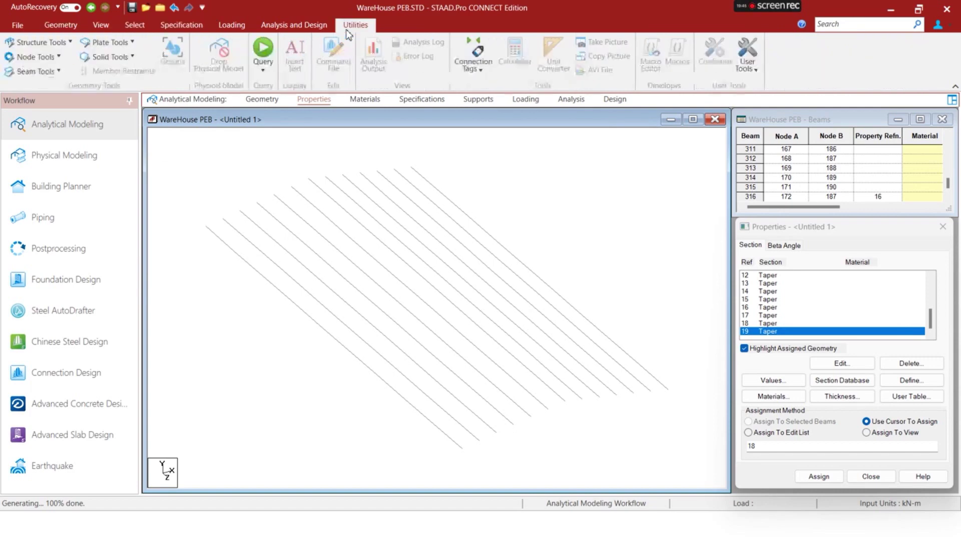
left_click(173, 52)
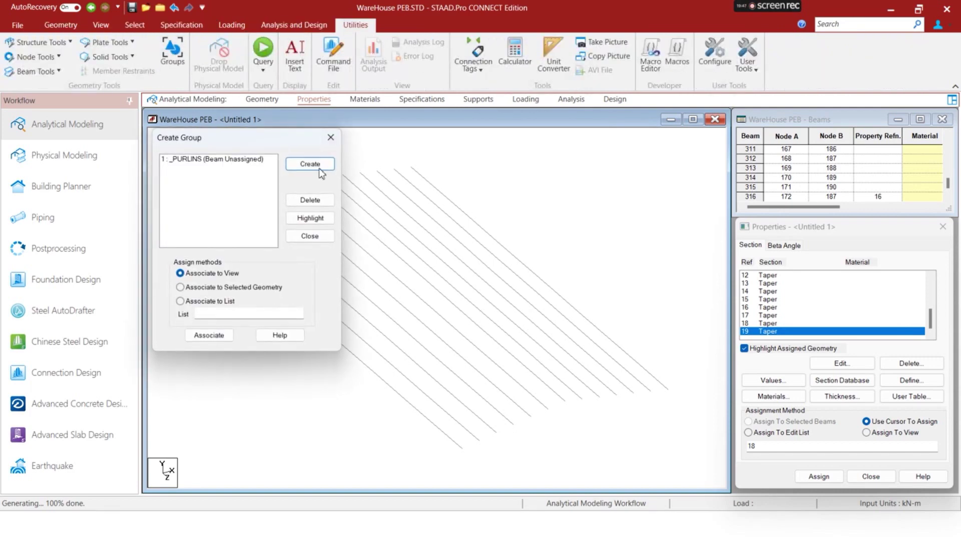
left_click(223, 159)
left_click(532, 154)
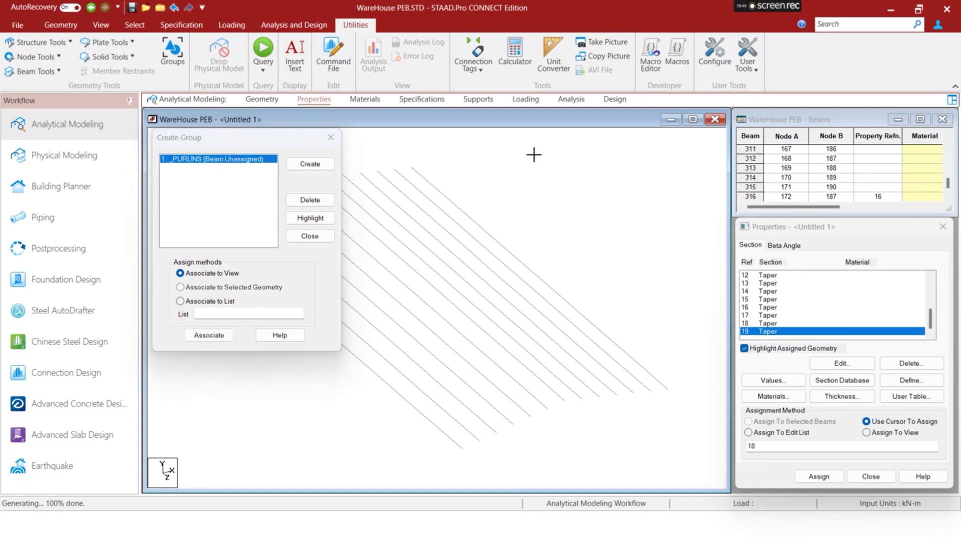
key("ctrl+a")
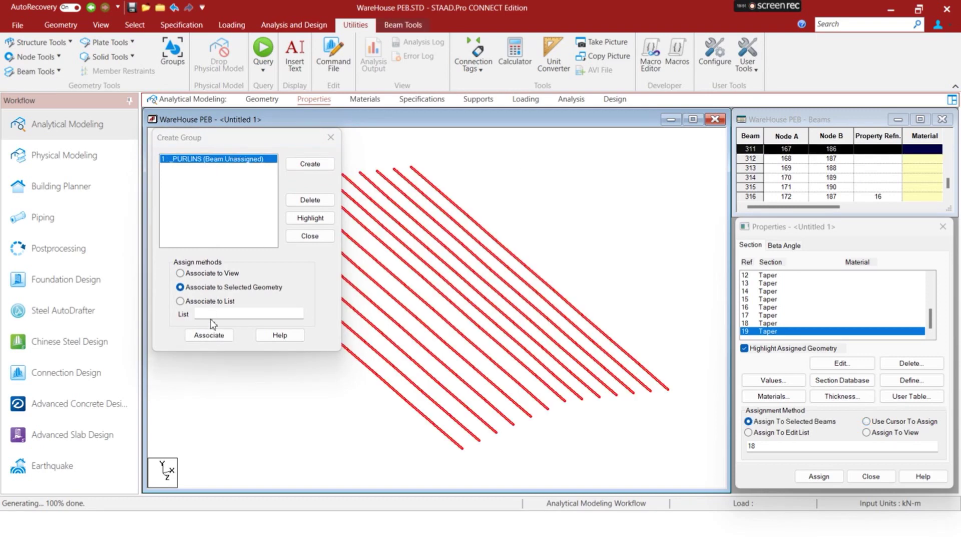
left_click(209, 334)
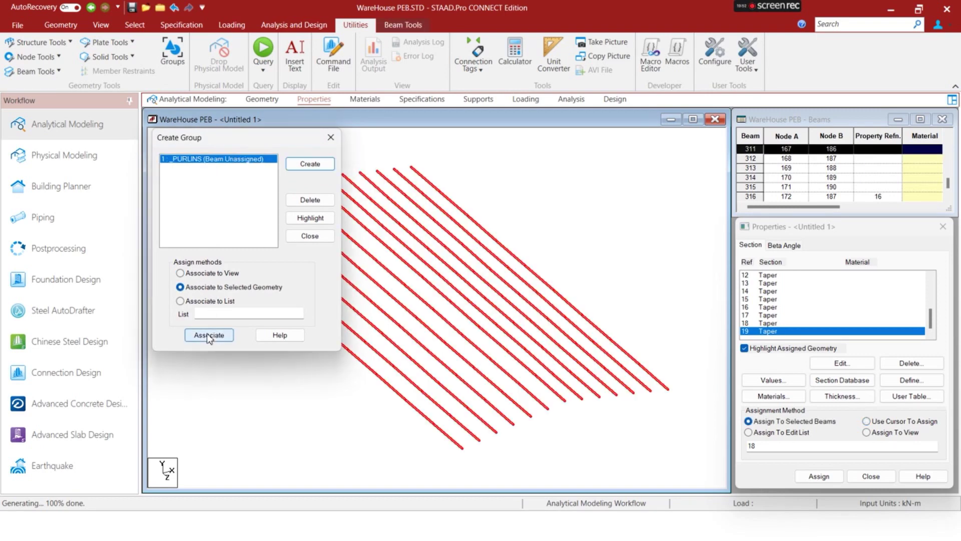
left_click(329, 138)
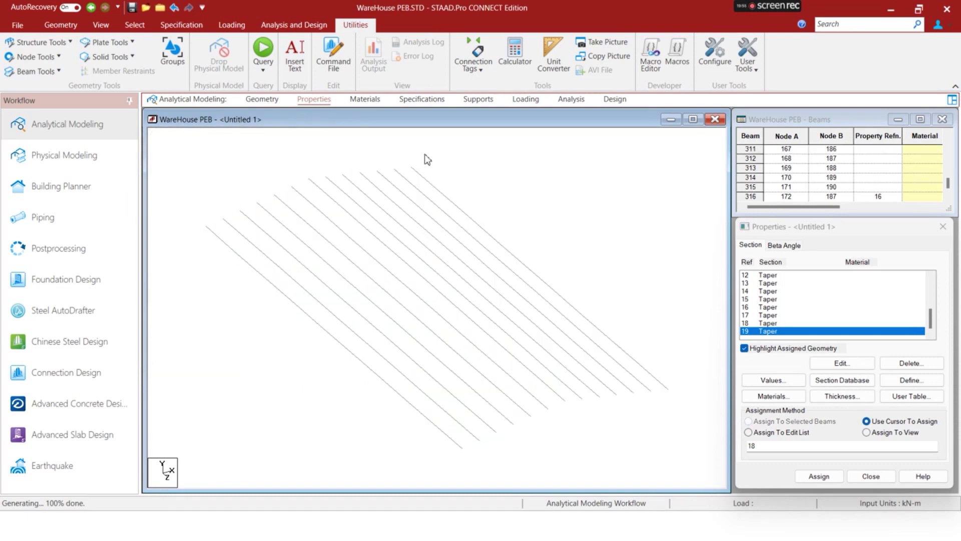
Redisplay the whole structure and select all beams parallel to the Z axis
middle_click(424, 154)
left_click(486, 176)
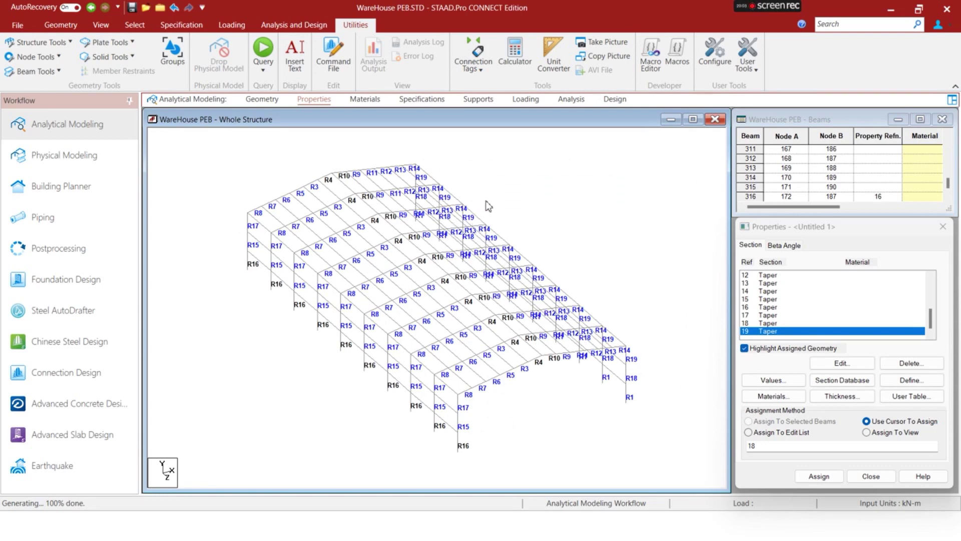
right_click(496, 174)
left_click(472, 158)
left_click(141, 26)
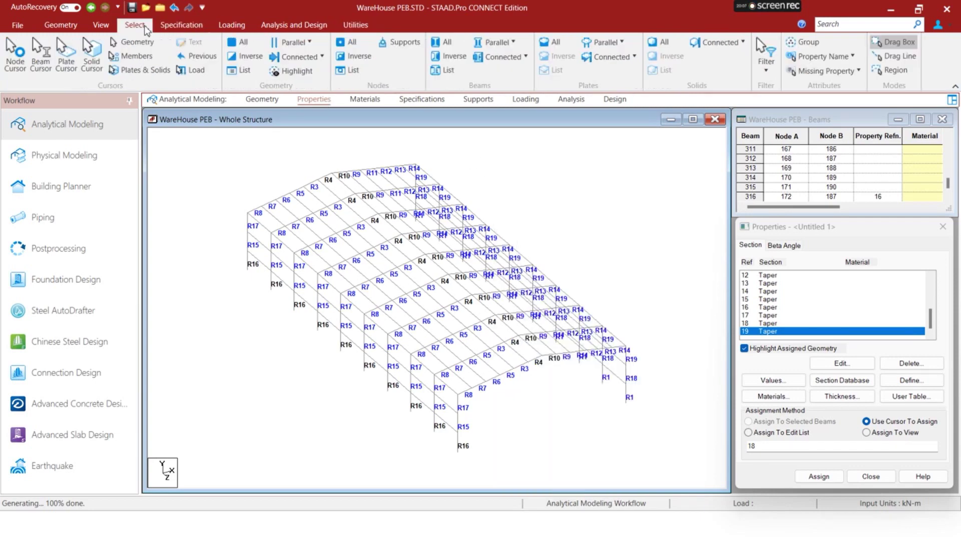
left_click(496, 42)
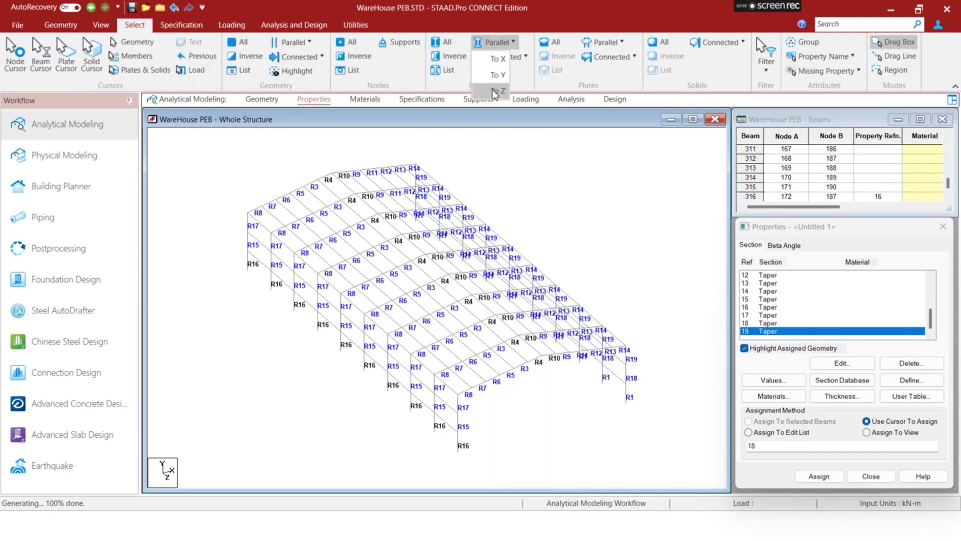
left_click(492, 89)
left_click(515, 188)
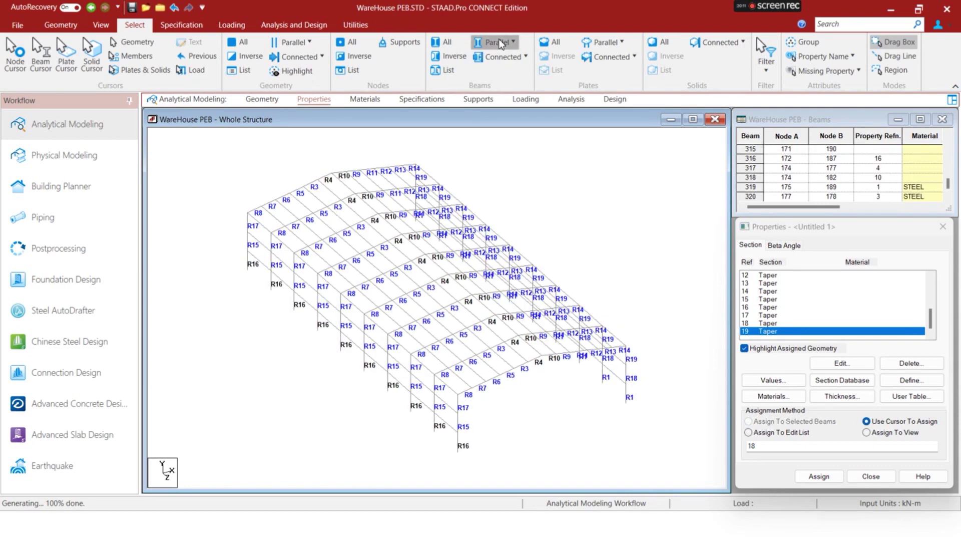
left_click(493, 88)
Display only the selected longitudinal beams as a new view, seen from the side along the X axis
right_click(503, 125)
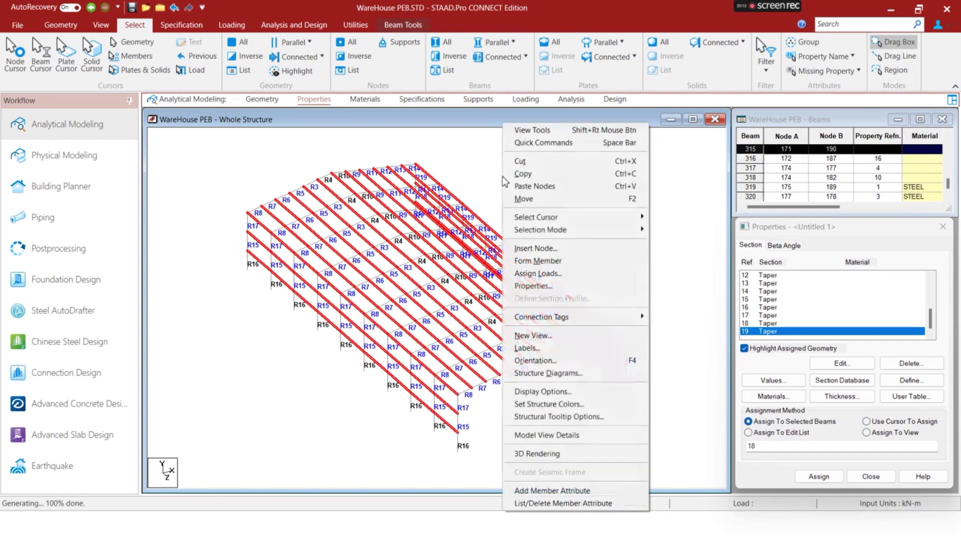
left_click(578, 344)
left_click(629, 291)
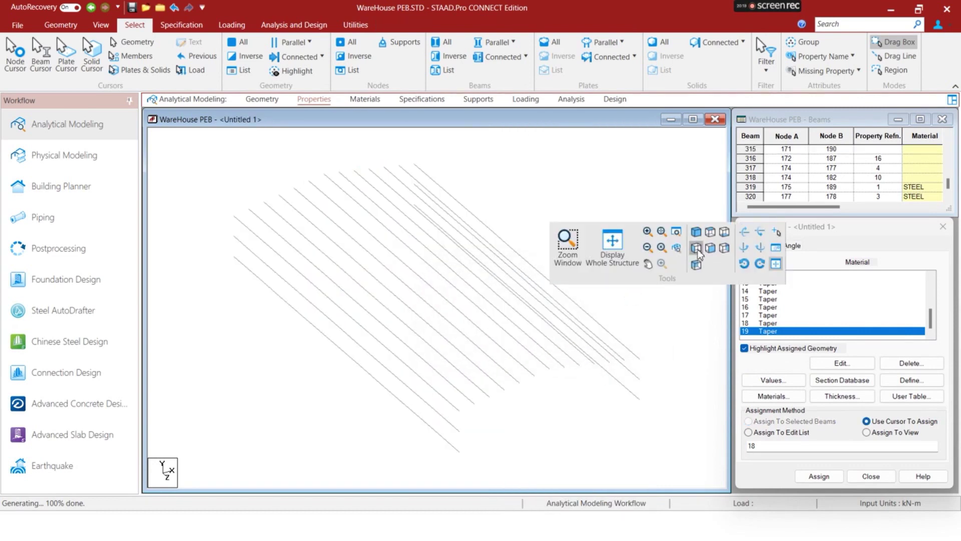
left_click(698, 253)
left_click_drag(186, 314, 735, 363)
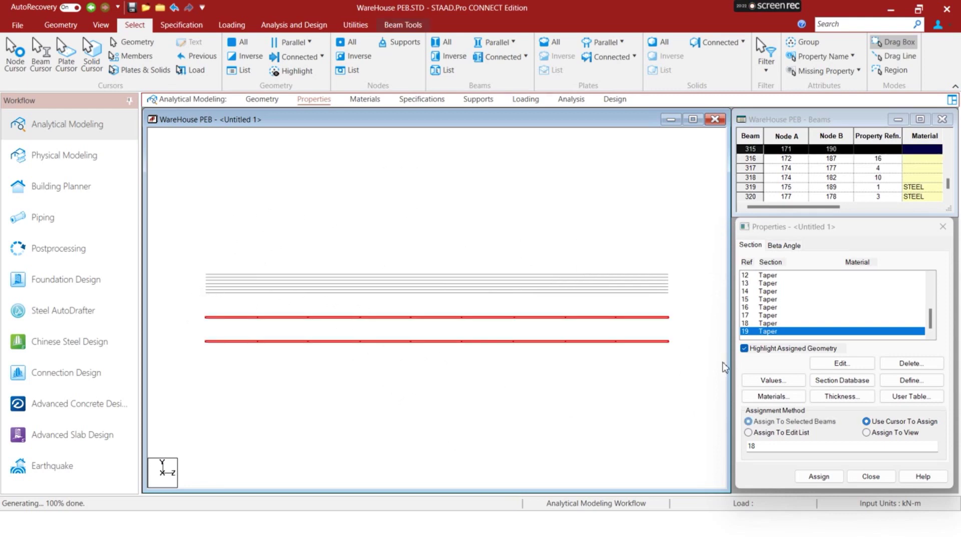
left_click(808, 43)
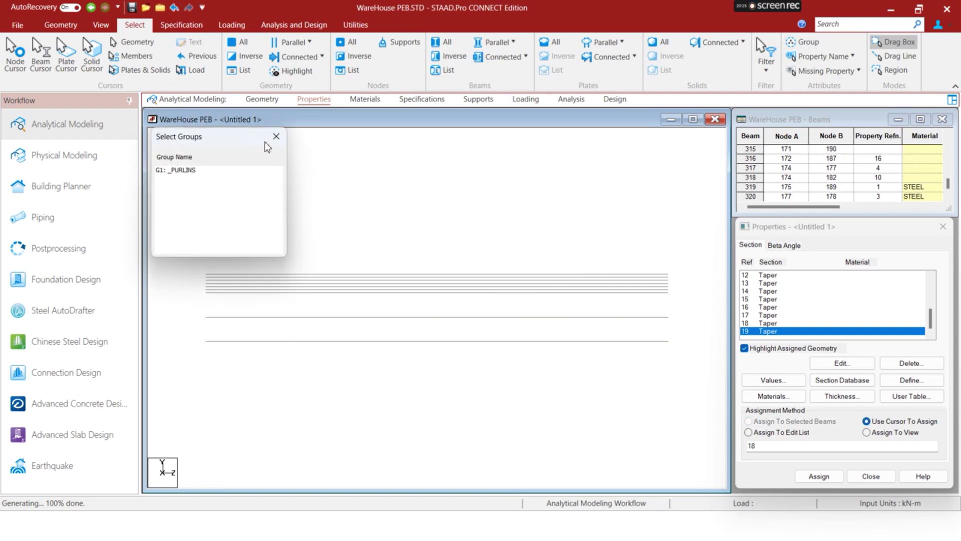
left_click_drag(291, 136, 267, 135)
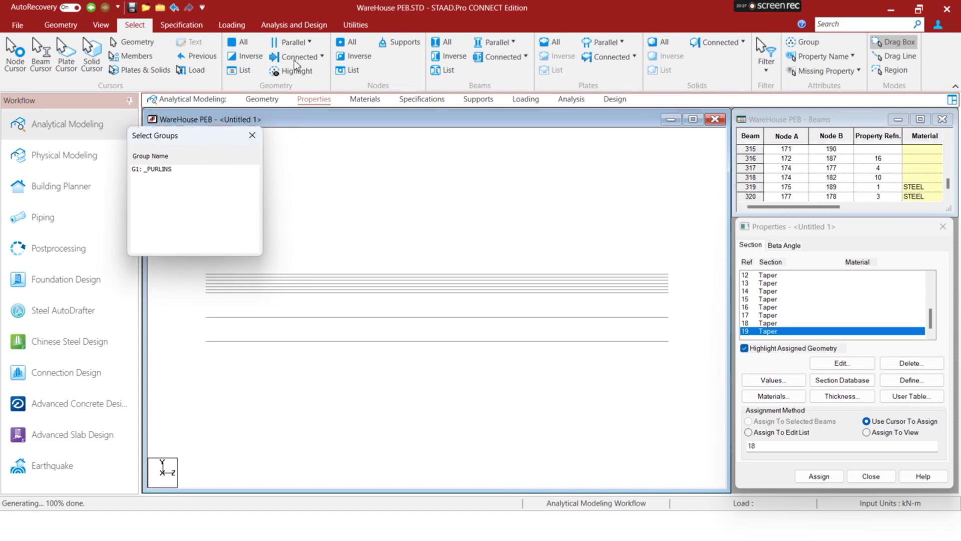
left_click(252, 136)
Open group creation and select the two lower rows of longitudinal wall beams in the side view
left_click(354, 25)
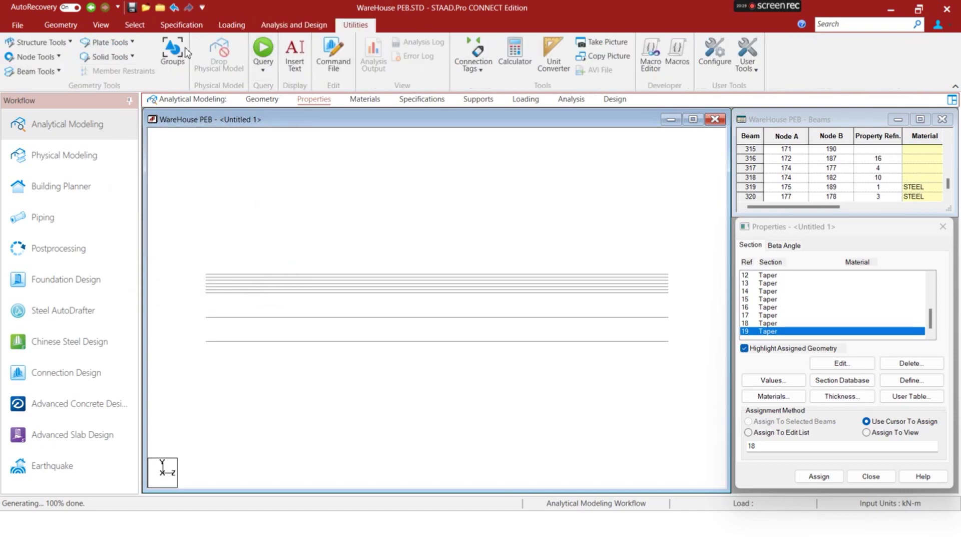
left_click(173, 52)
left_click_drag(687, 358, 219, 315)
left_click_drag(264, 148, 731, 169)
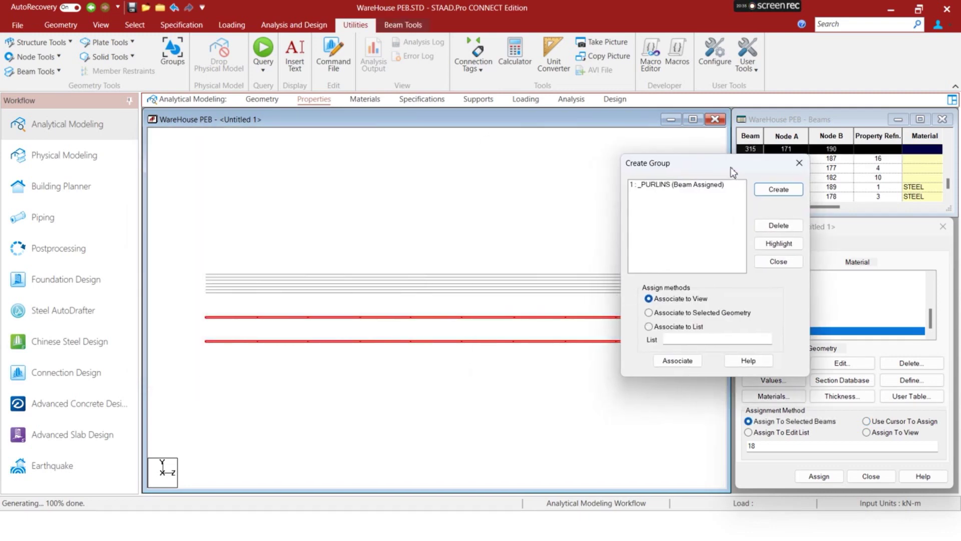
Create a beam group named Girts and associate the selected wall beams with it
left_click(787, 189)
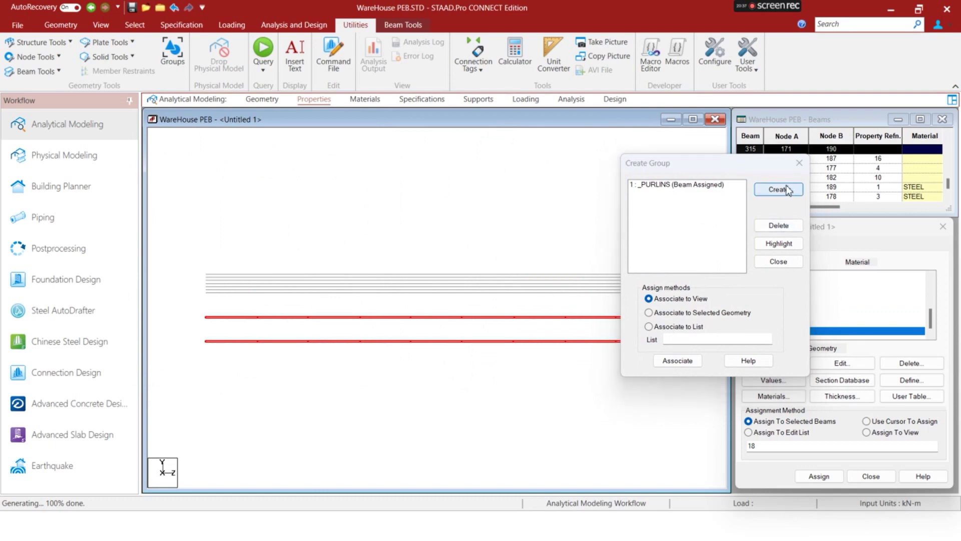
left_click(734, 275)
left_click(724, 287)
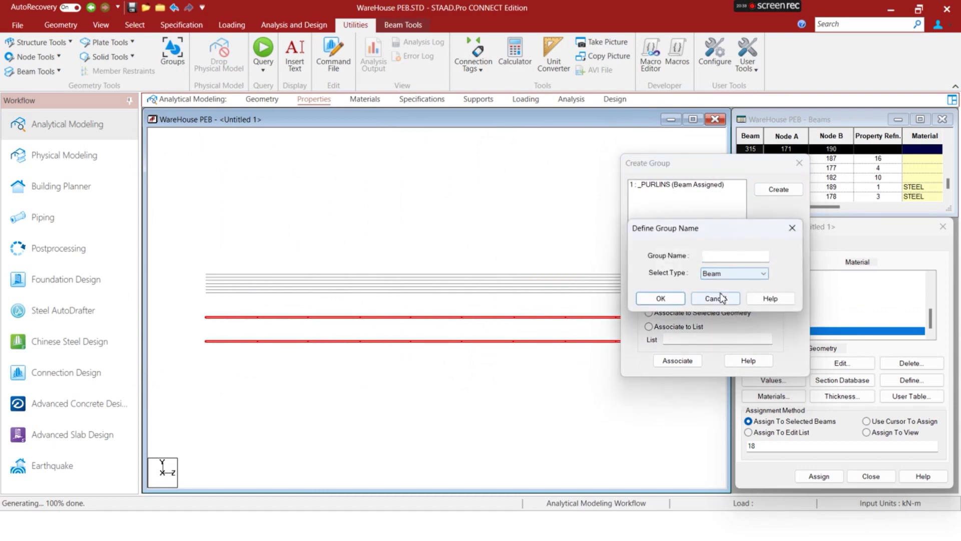
left_click(721, 262)
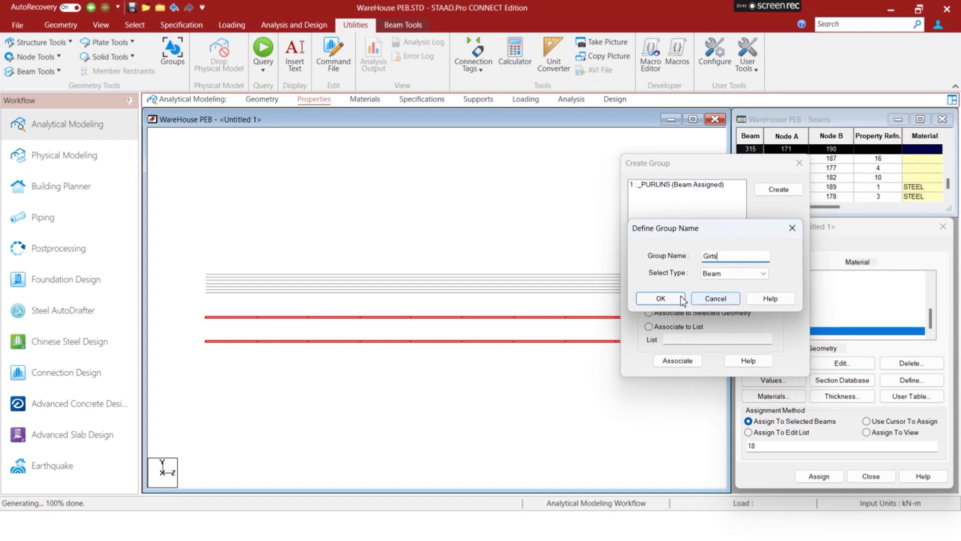
left_click(663, 299)
left_click(677, 359)
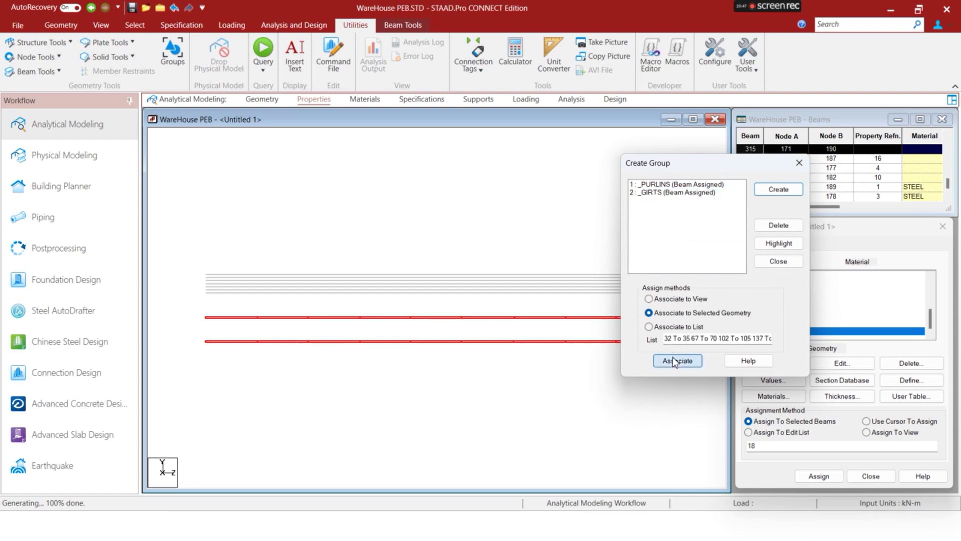
left_click(799, 162)
Return to the isometric orientation and redisplay the whole structure
mouse_move(484, 227)
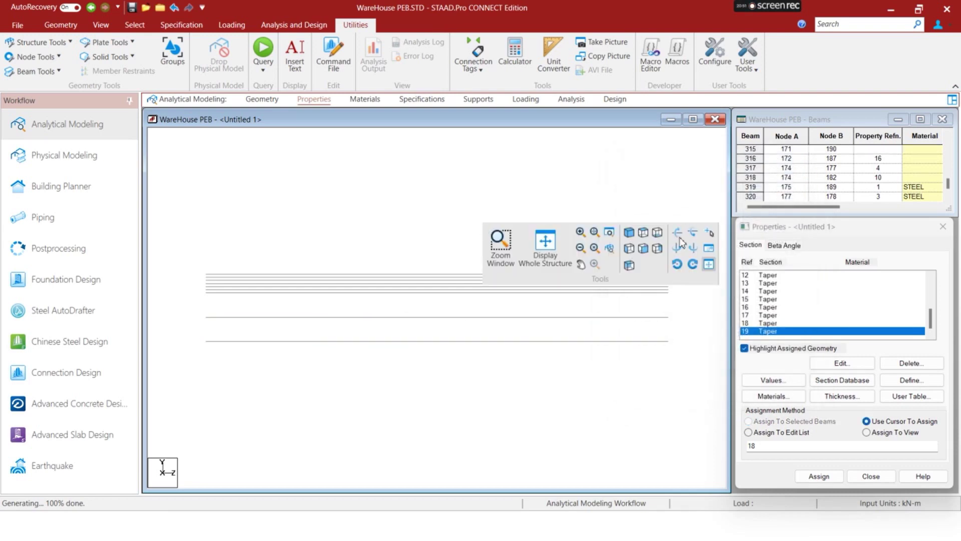
left_click(628, 232)
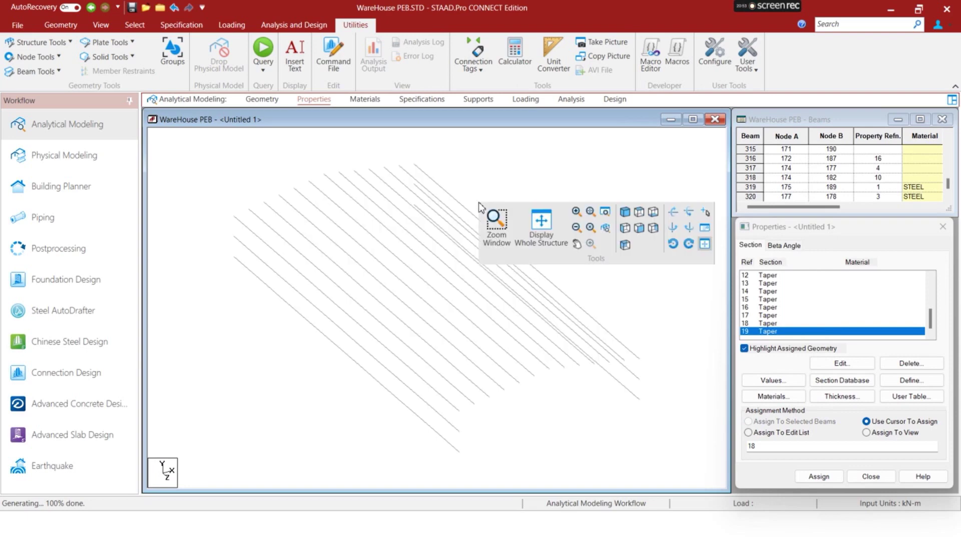
left_click(541, 220)
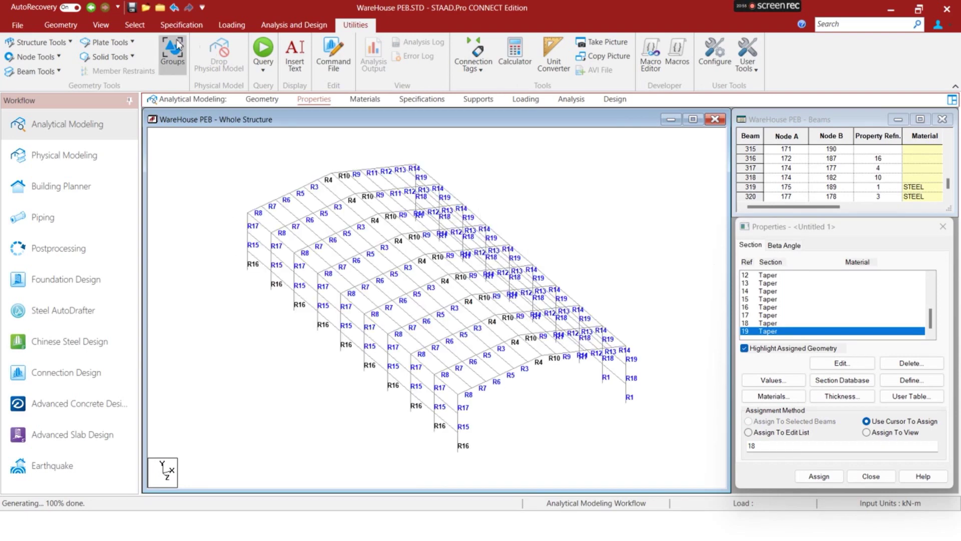
Check the members of the _PURLINS and _GIRTS groups by selecting each group by name, and clear the selection
left_click(115, 25)
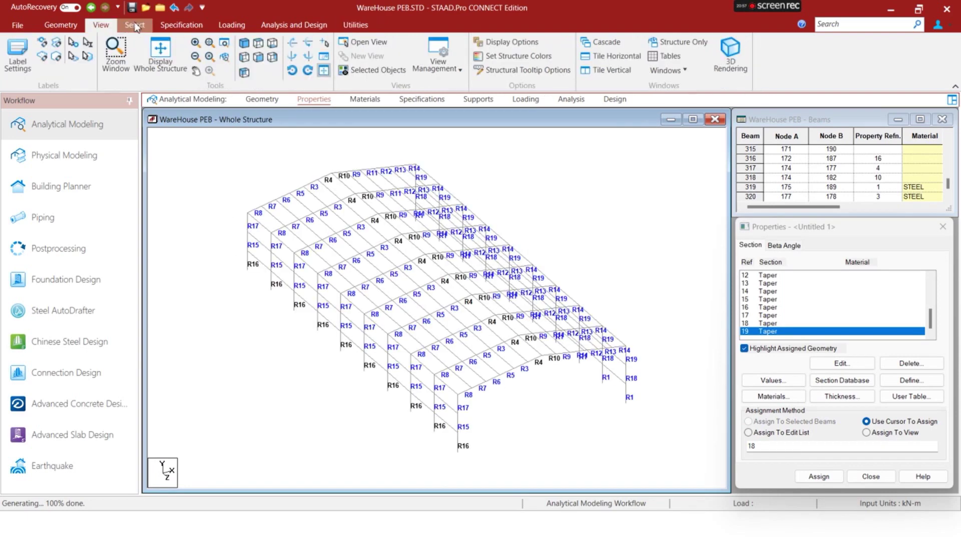
left_click(135, 25)
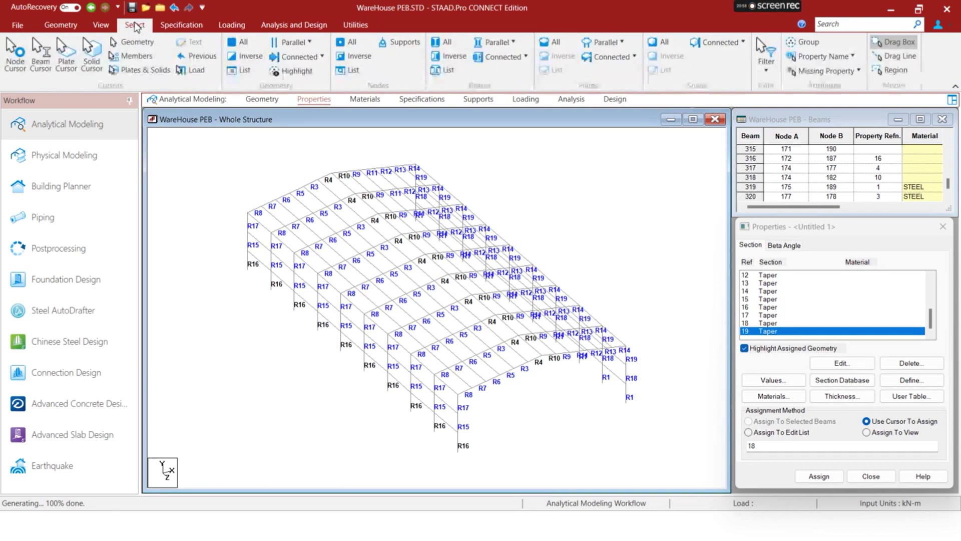
left_click(804, 42)
left_click(191, 172)
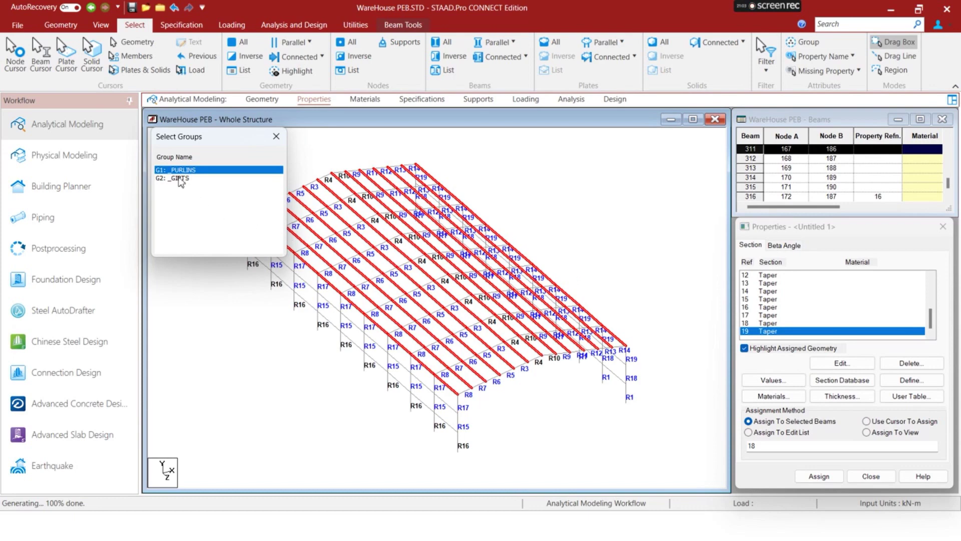
left_click(179, 179, "ctrl")
left_click(210, 170, "ctrl")
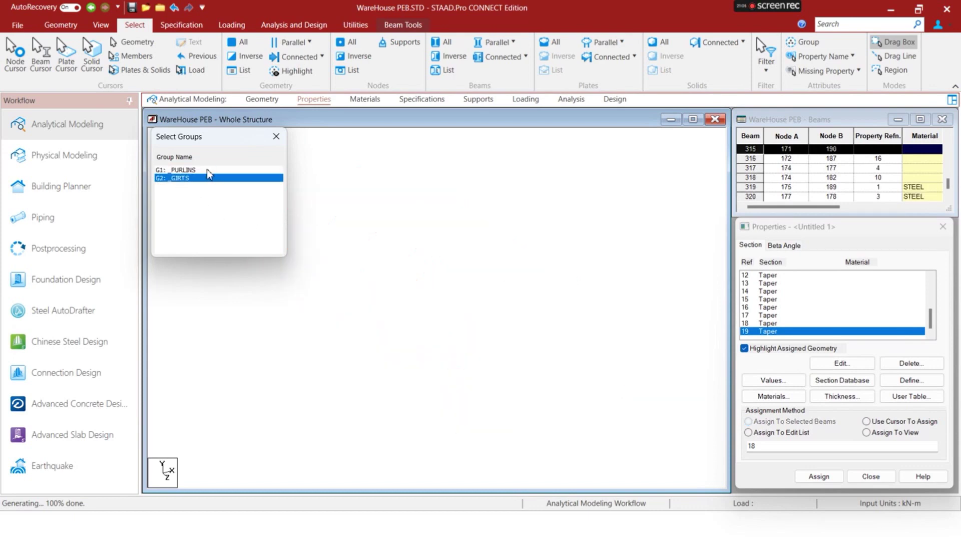
left_click(198, 178, "ctrl")
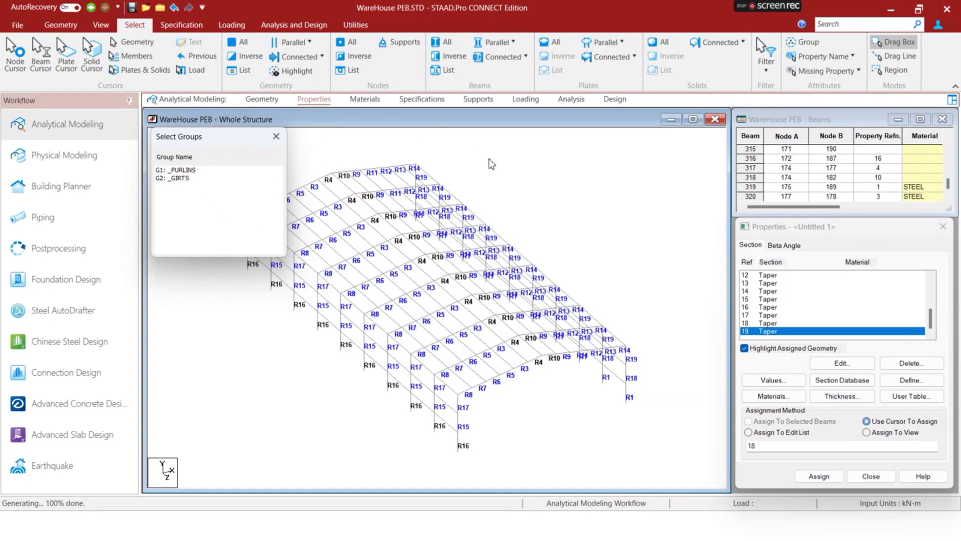
left_click(276, 136)
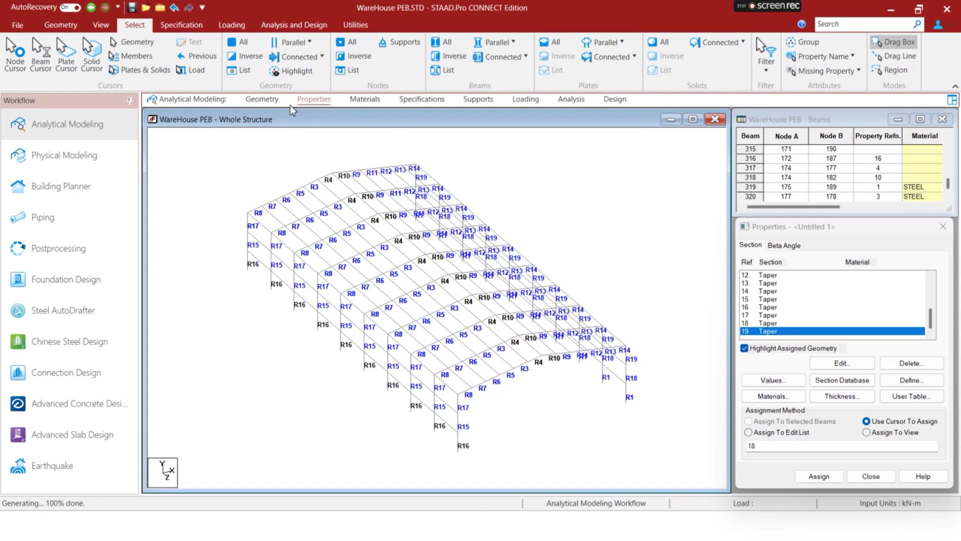
Add crossing diagonal bracing beams between the first two frames' columns in the side wall with the R15–R17 columns
left_click(60, 25)
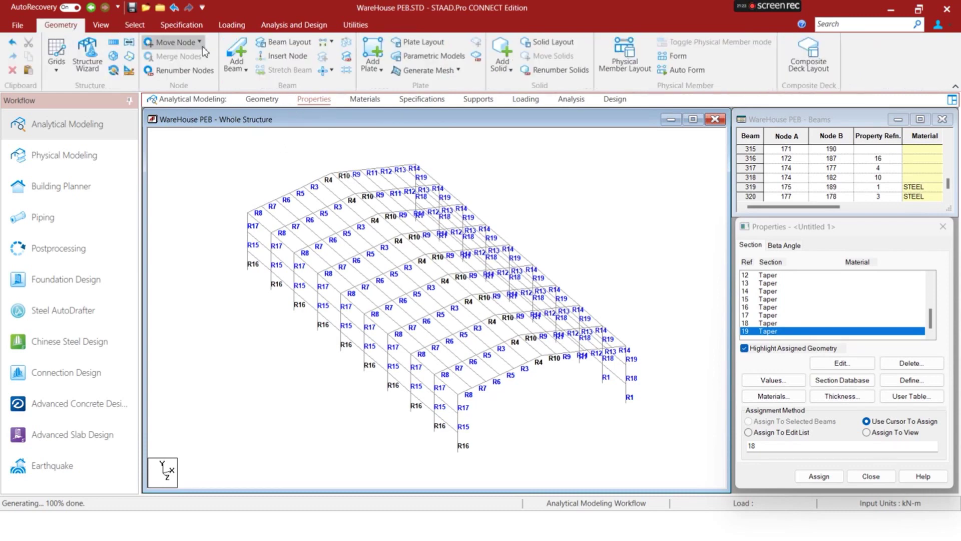
left_click(237, 50)
left_click(271, 289)
left_click(247, 213)
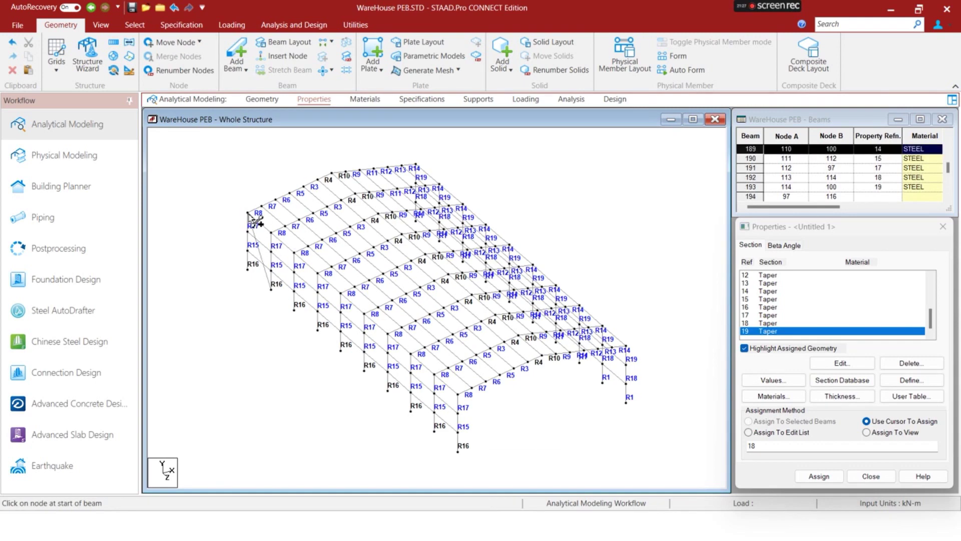
left_click(271, 233)
left_click(248, 269)
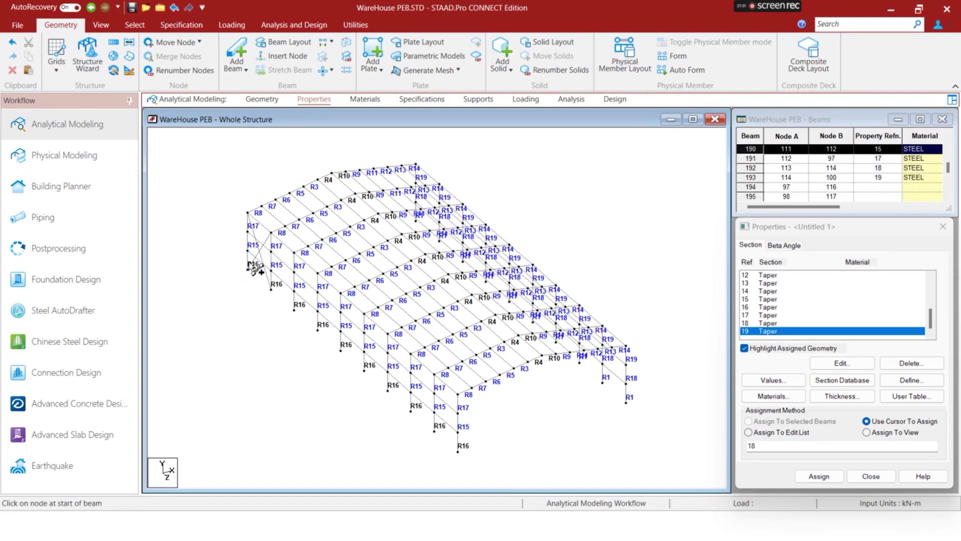
Add crossing diagonal bracing along the roof of the rear end bay and in its opposite side wall, declining any new nodes
left_click_drag(248, 213, 278, 198)
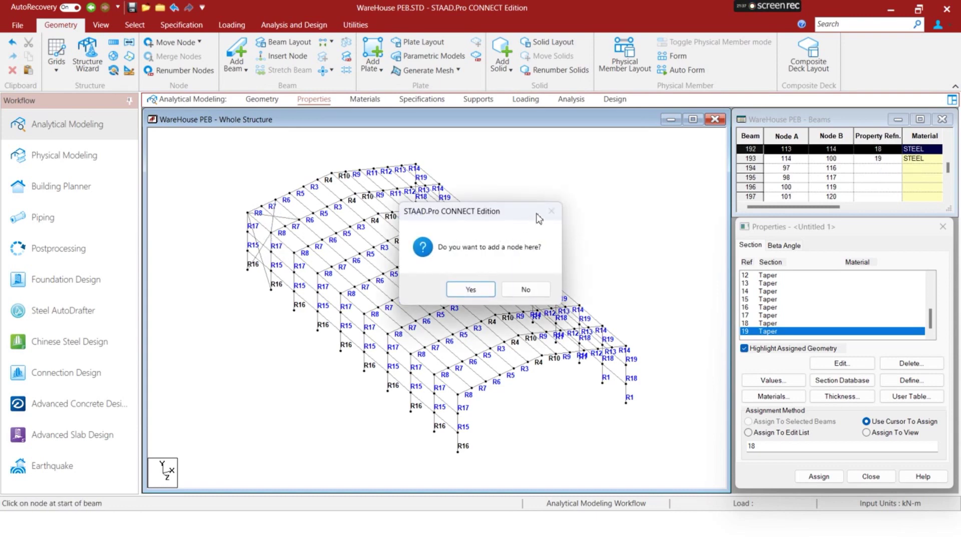
left_click(525, 289)
left_click_drag(278, 203, 331, 210)
left_click(330, 207)
left_click(332, 172)
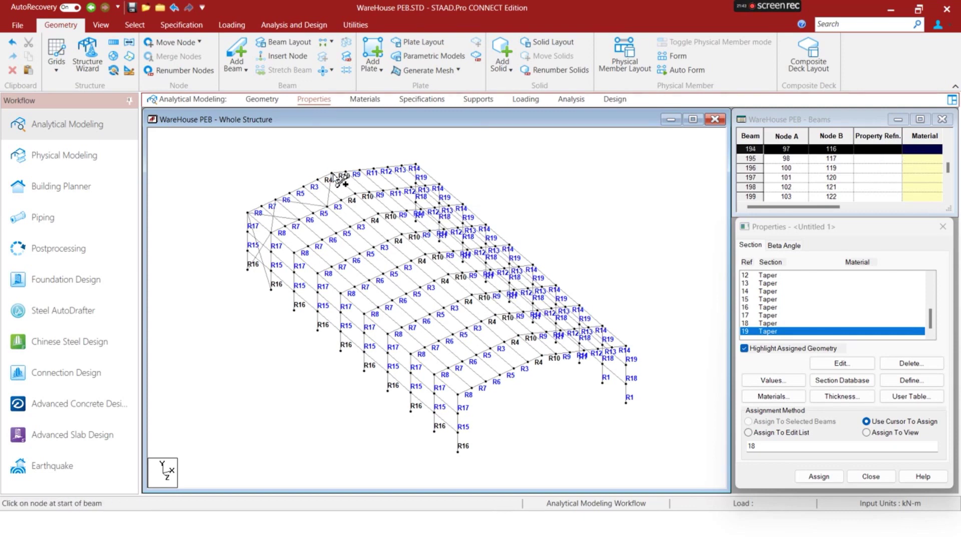
left_click(333, 175)
left_click(388, 188)
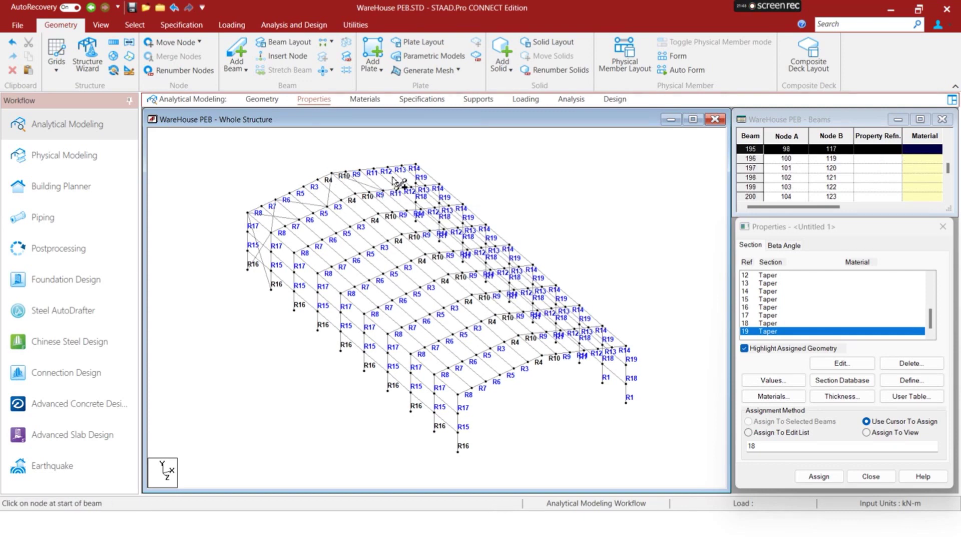
mouse_move(388, 188)
left_mouse_down()
mouse_move(392, 169)
mouse_move(447, 190)
mouse_move(422, 228)
mouse_move(416, 221)
mouse_move(439, 241)
mouse_move(424, 235)
mouse_move(422, 171)
mouse_move(417, 194)
mouse_move(438, 188)
mouse_move(435, 196)
mouse_move(361, 171)
mouse_move(356, 203)
mouse_move(310, 194)
mouse_move(316, 187)
mouse_move(301, 224)
left_mouse_up()
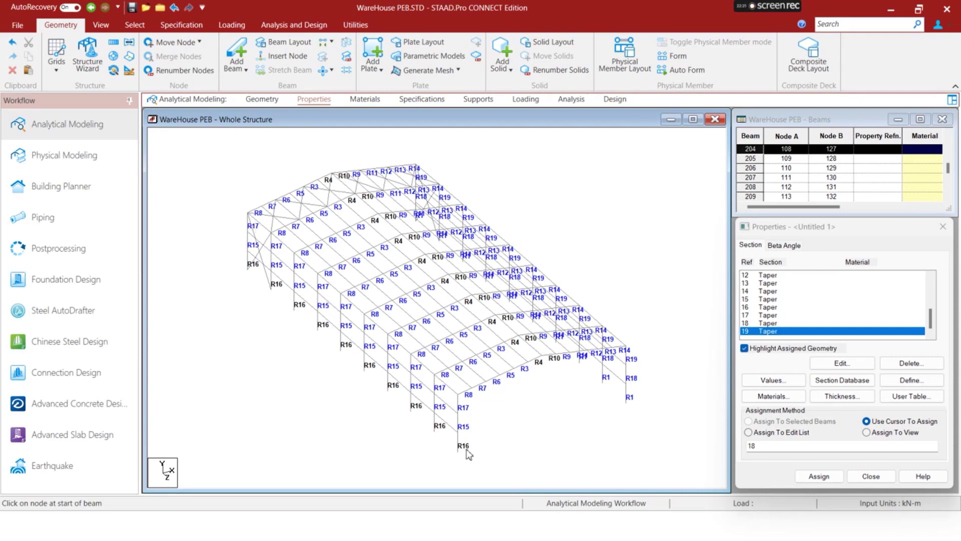
left_click(602, 271)
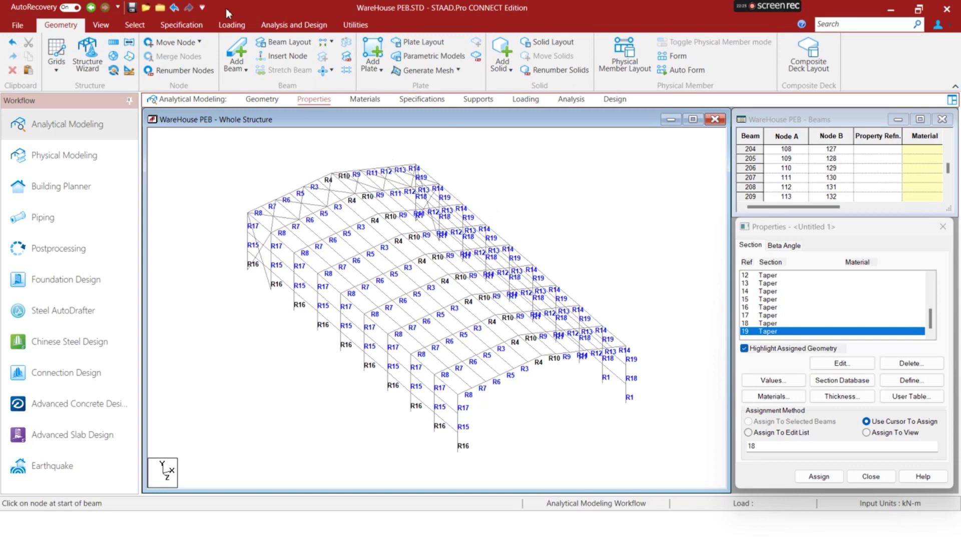
Select the braced rear end bay in a top view and isolate it in a new view
left_click(134, 26)
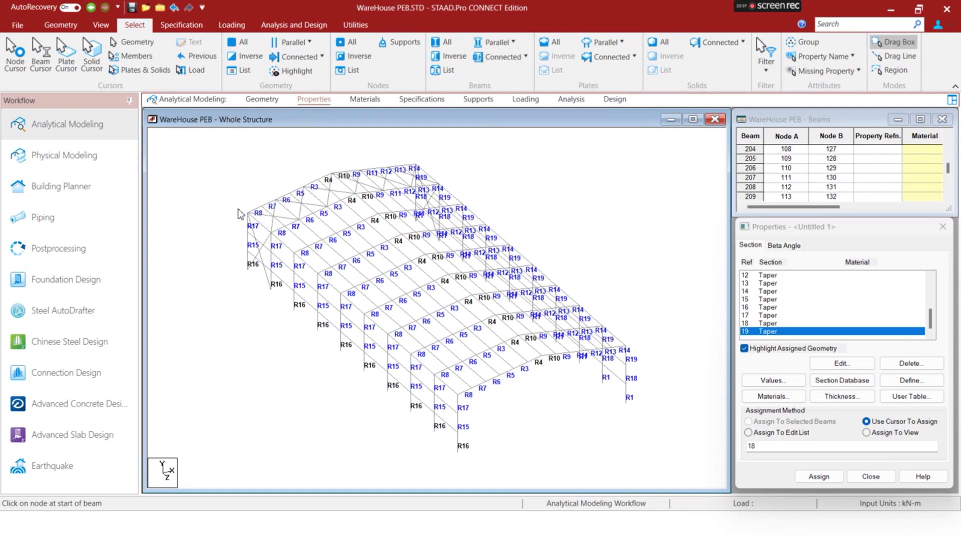
right_click(221, 191)
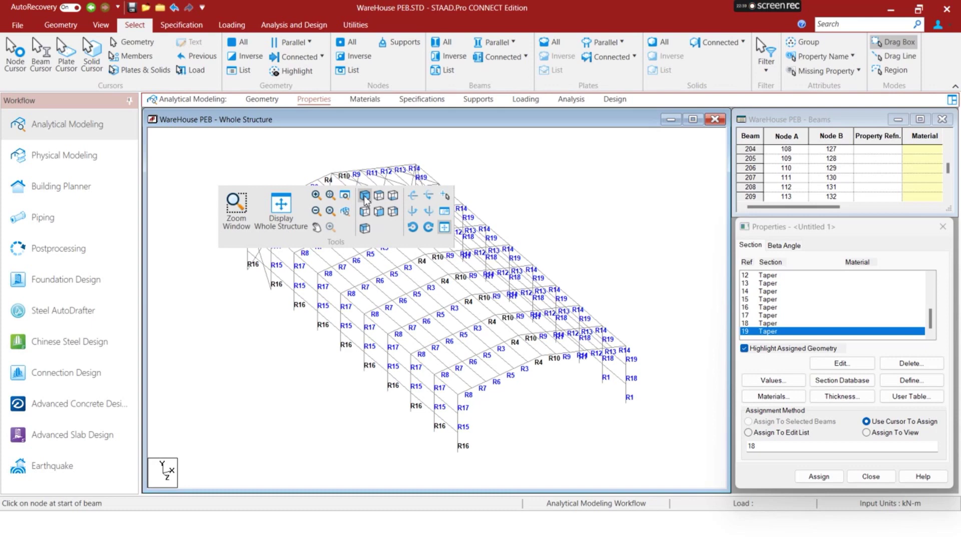
left_click(386, 195)
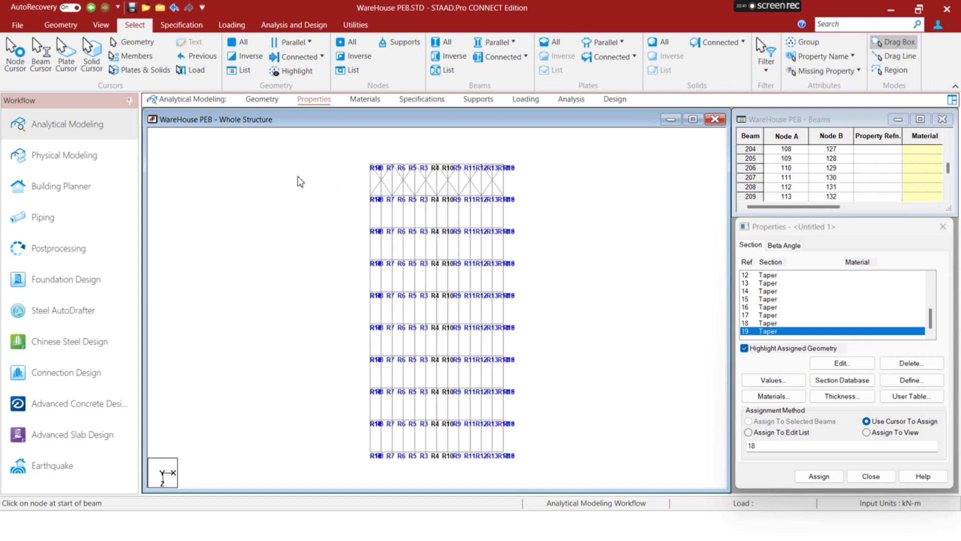
left_click_drag(463, 188, 512, 198)
right_click(527, 193)
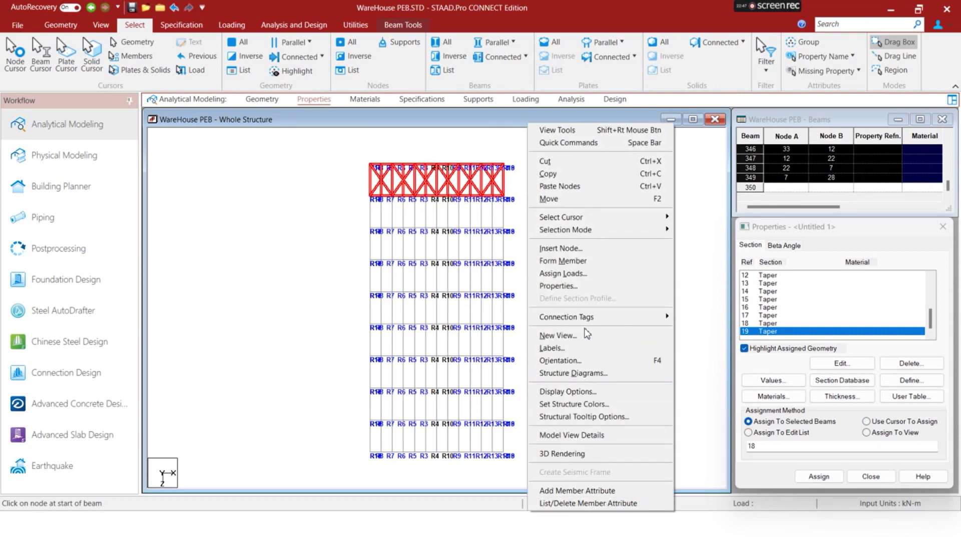
left_click(557, 335)
left_click(632, 293)
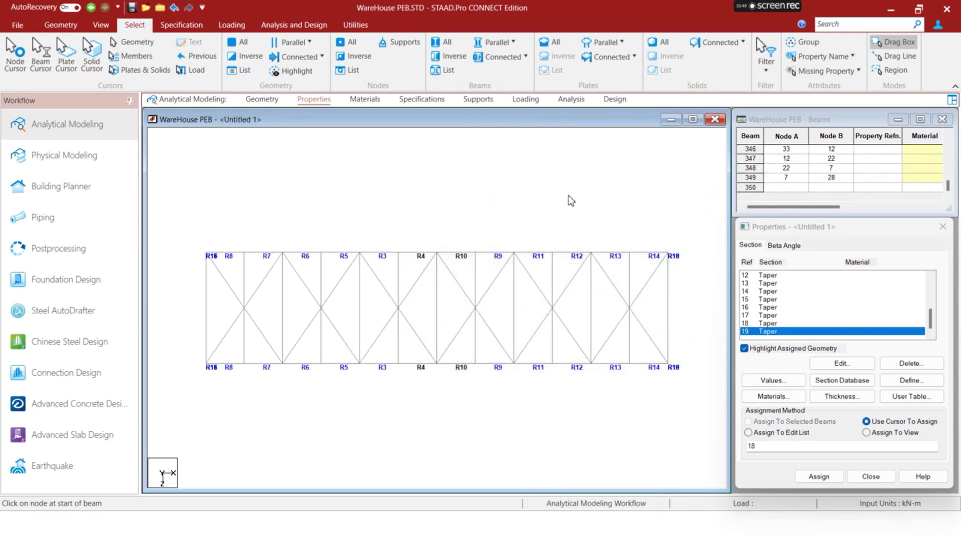
Select all crossing roof diagonals in the isolated bay, from eave to eave
left_click(404, 301)
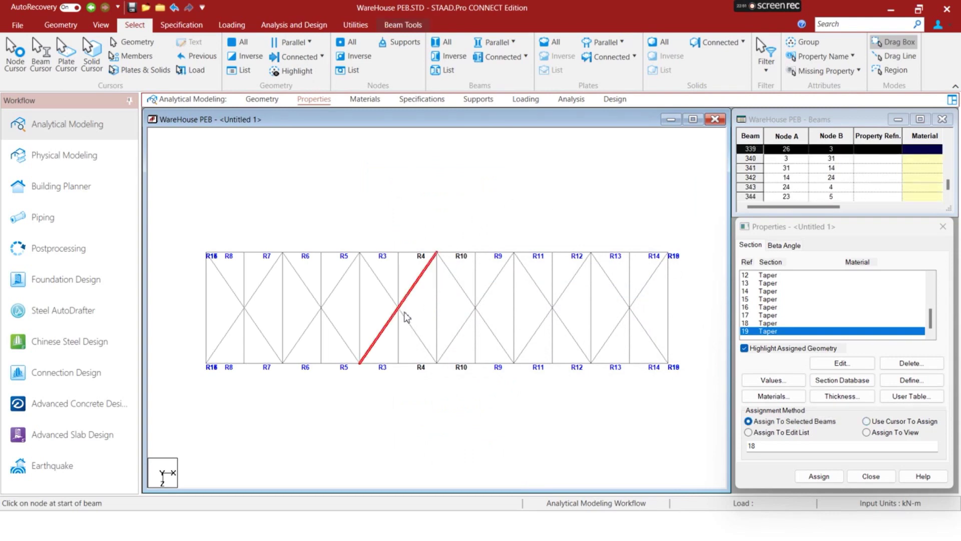
left_click(407, 321, "ctrl")
left_click(332, 294, "ctrl")
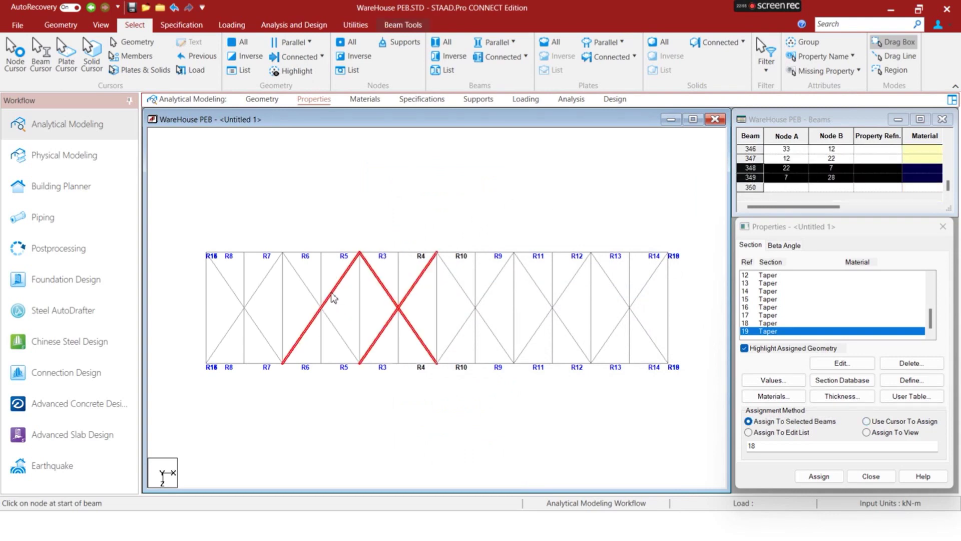
left_click(329, 319, "ctrl")
left_click(257, 322, "ctrl")
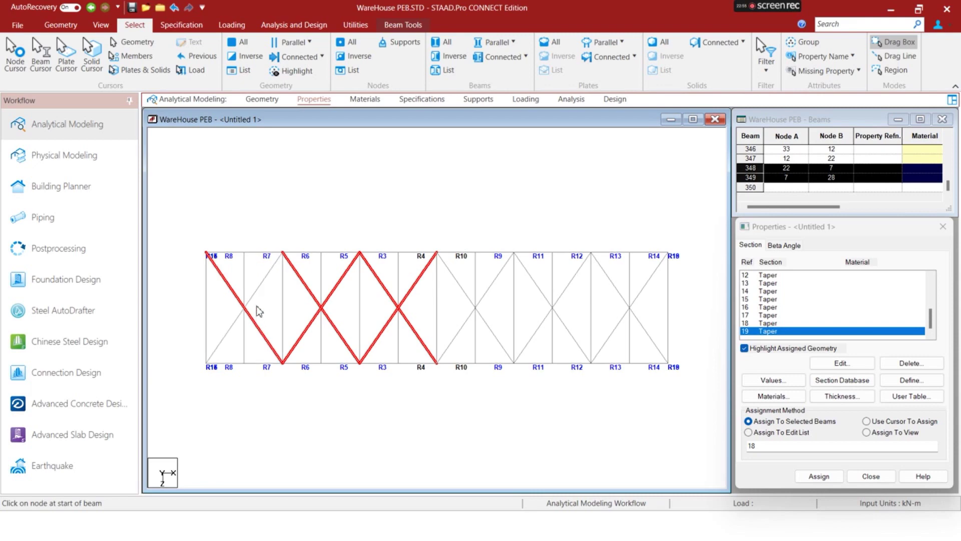
left_click(254, 299, "ctrl")
left_click(458, 285, "ctrl")
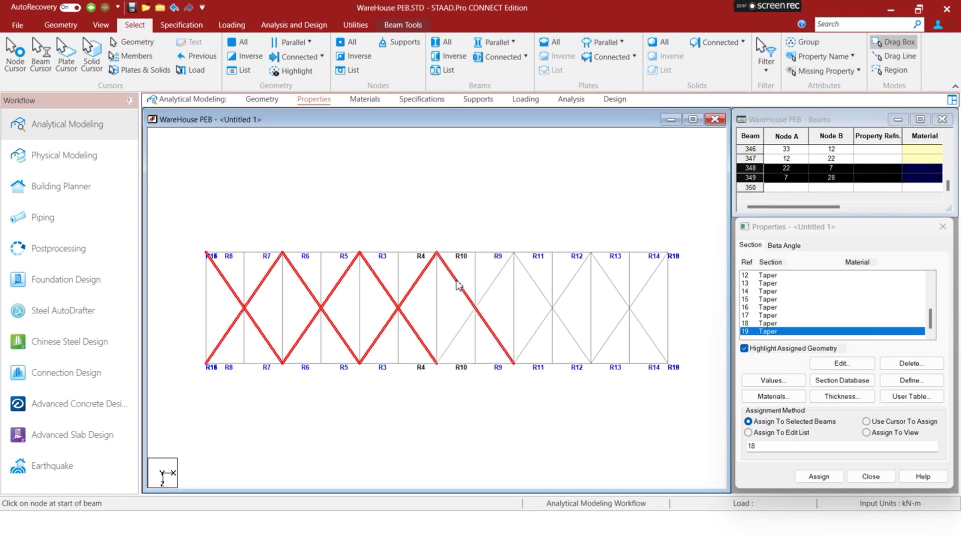
left_click(462, 330, "ctrl")
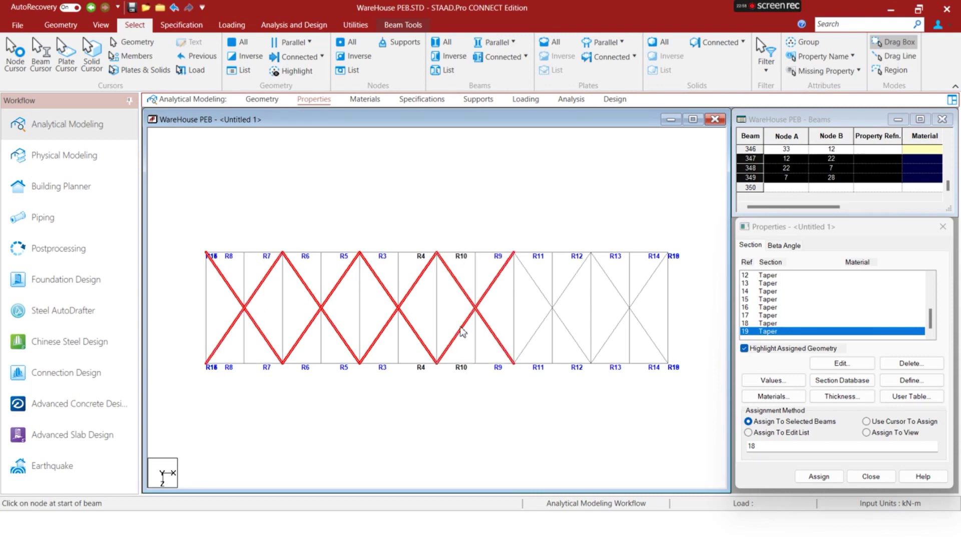
left_click(530, 276, "ctrl")
left_click(537, 328, "ctrl")
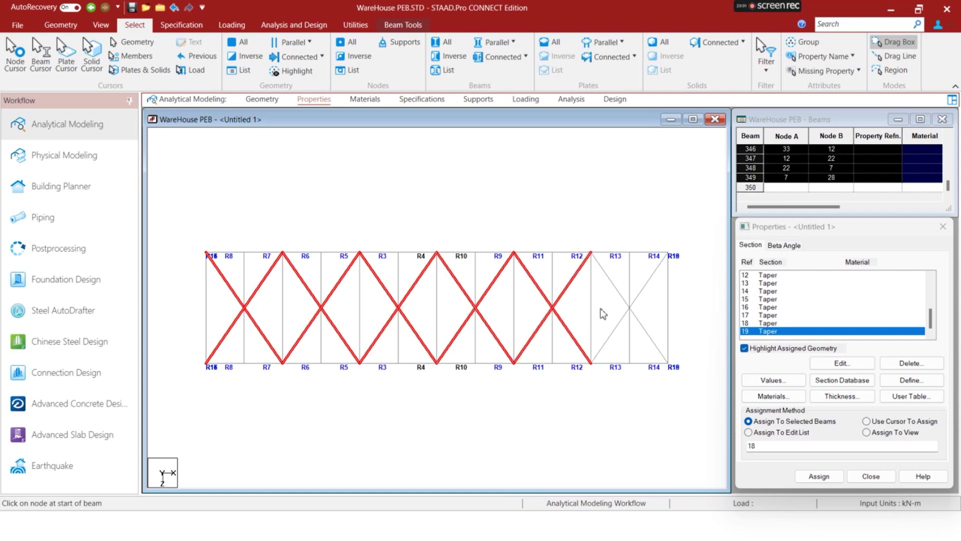
left_click(616, 289, "ctrl")
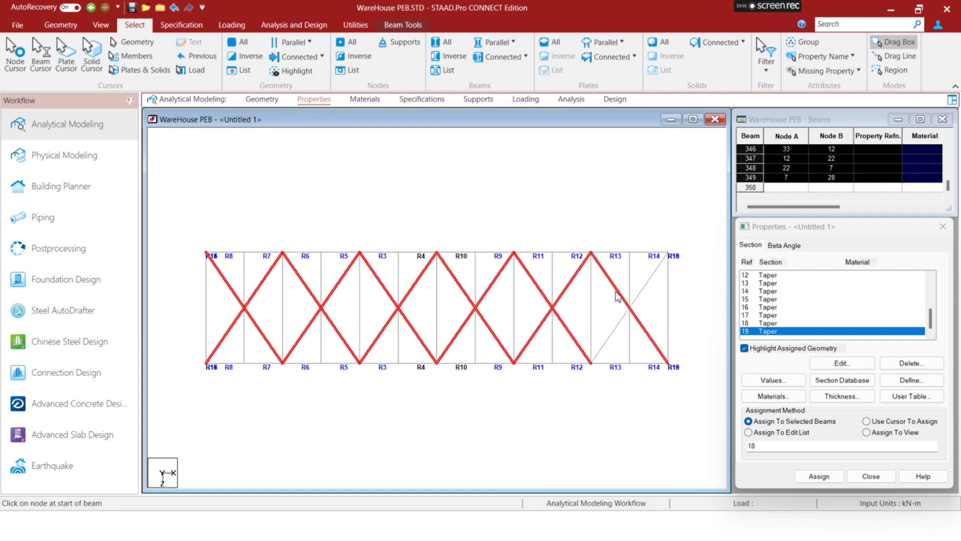
left_click(652, 283, "ctrl")
Add the side-wall cross braces on both sides to the selection in an isometric view and return to the whole structure
mouse_move(481, 196)
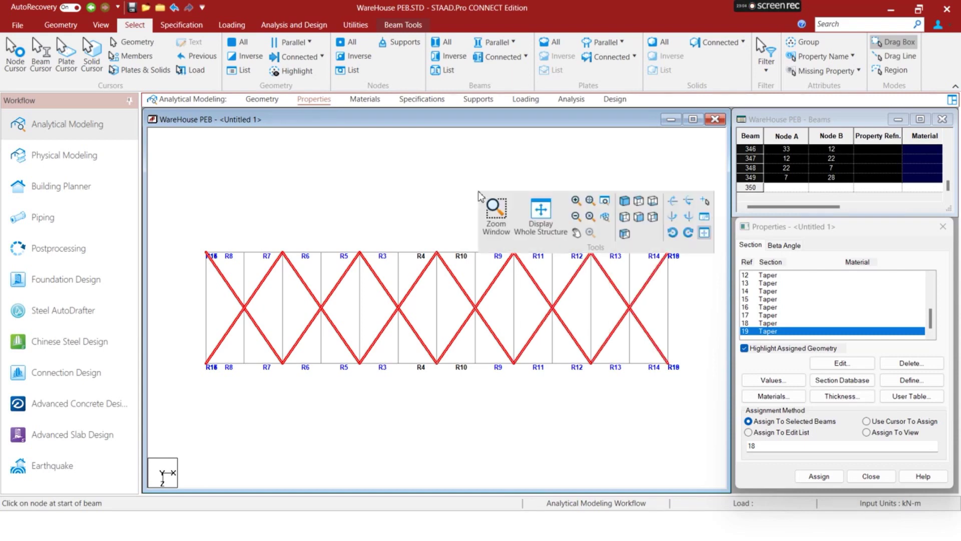
left_click(629, 204)
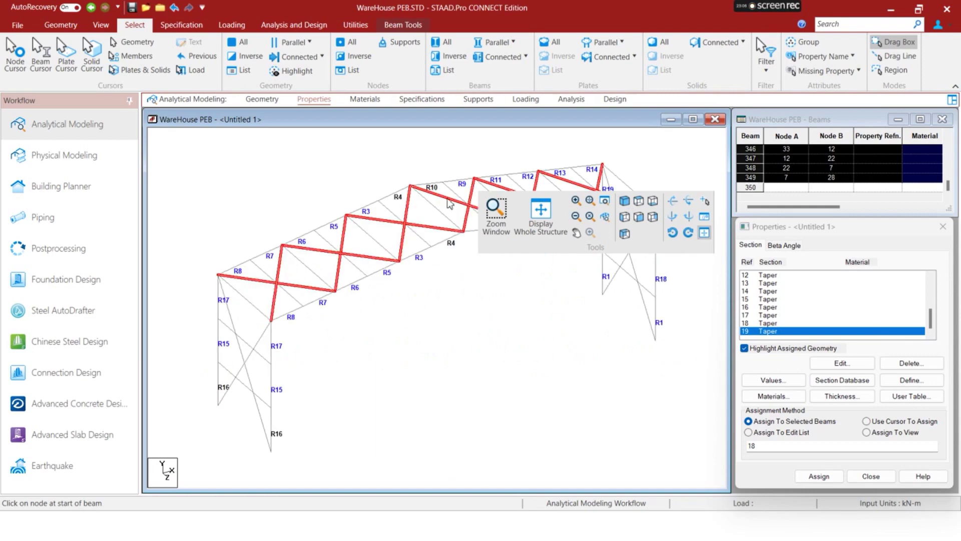
left_click(243, 364, "ctrl")
left_click(629, 255, "ctrl")
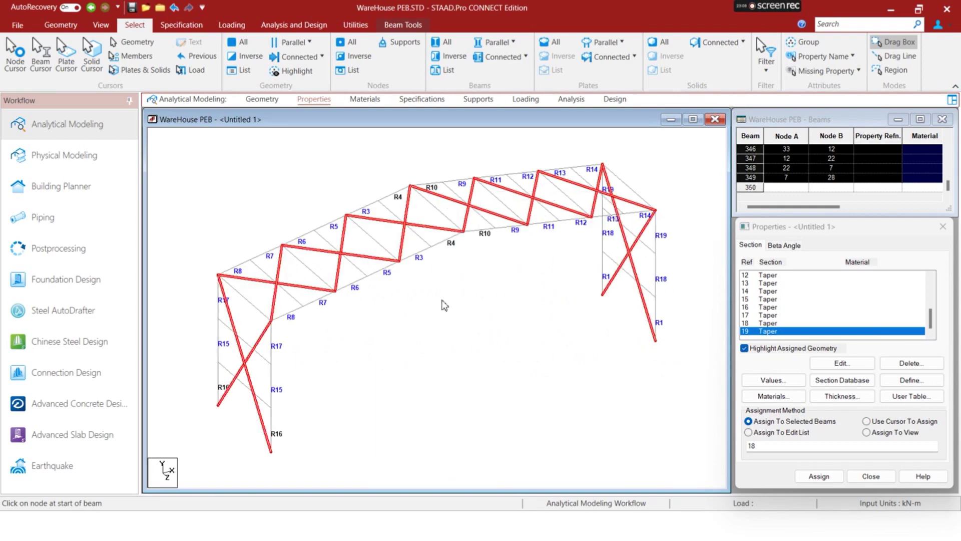
left_click(506, 320)
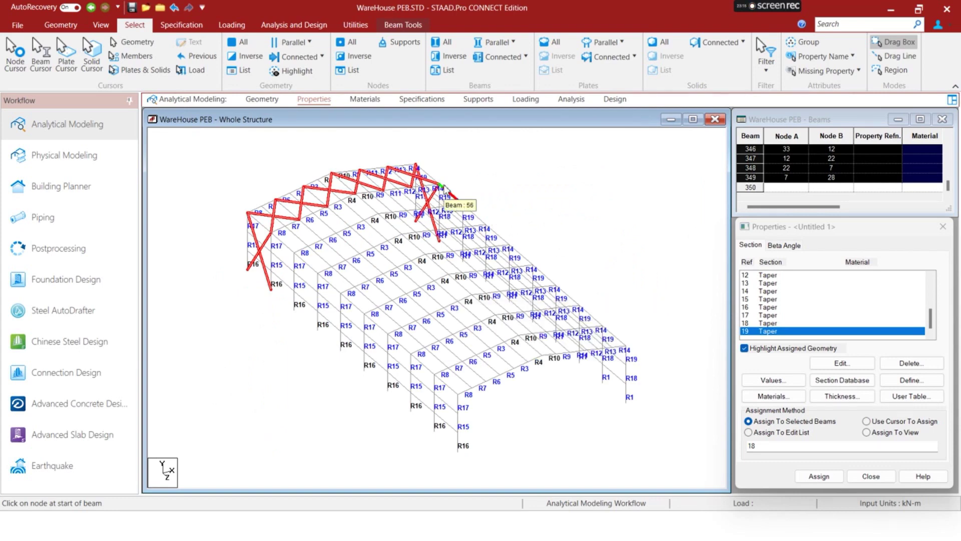
Copy the selected bracing and start pasting it, with the rear frame's eave node above the R17 column as reference point
right_click(516, 171)
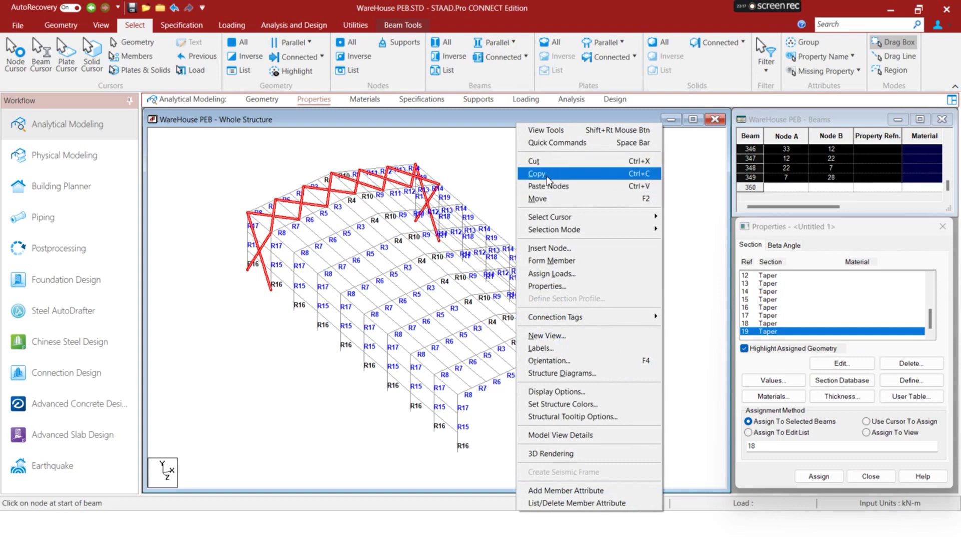
left_click(547, 173)
right_click(546, 179)
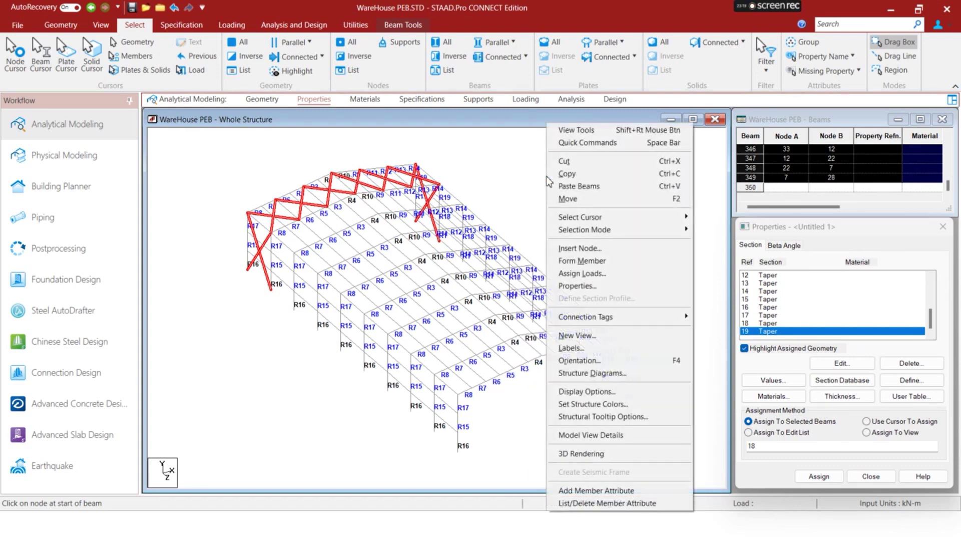
left_click(607, 189)
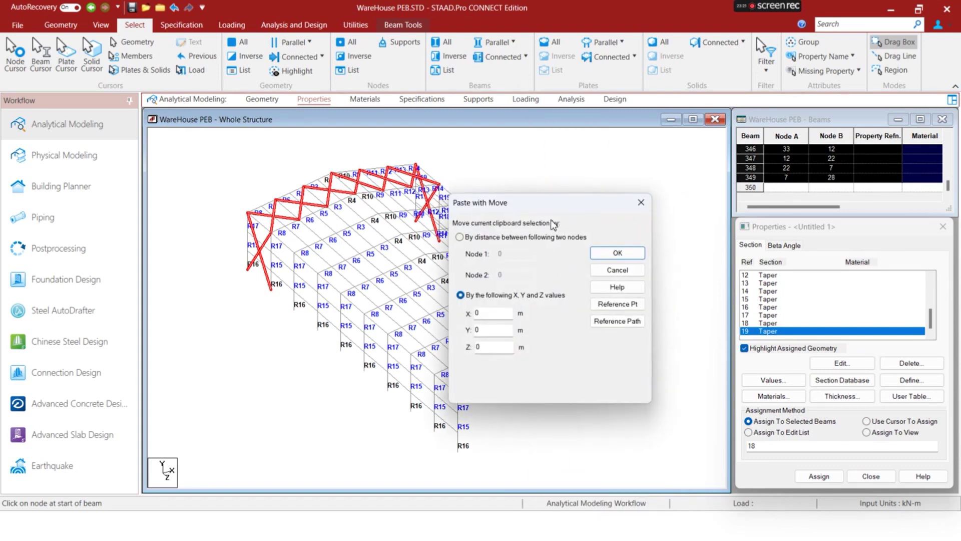
left_click_drag(543, 206, 615, 195)
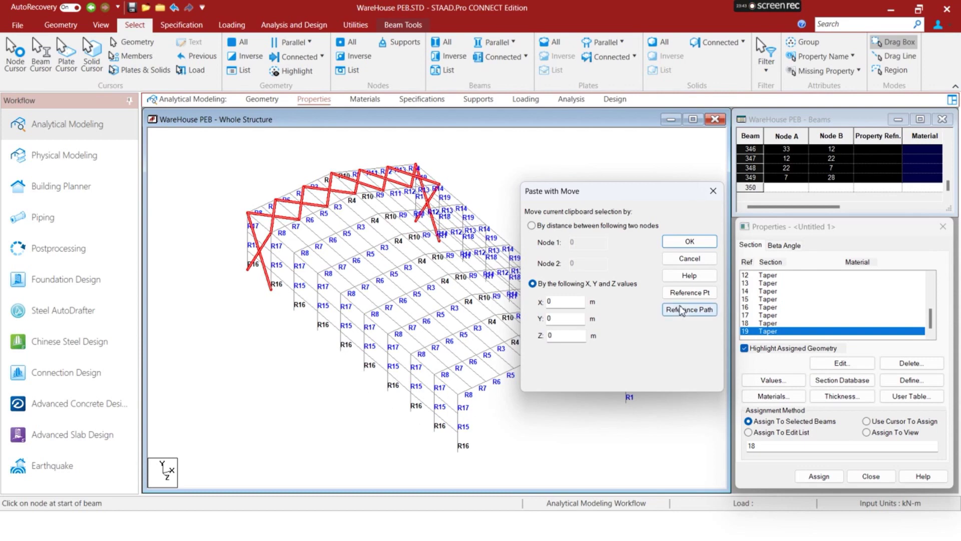
left_click(687, 294)
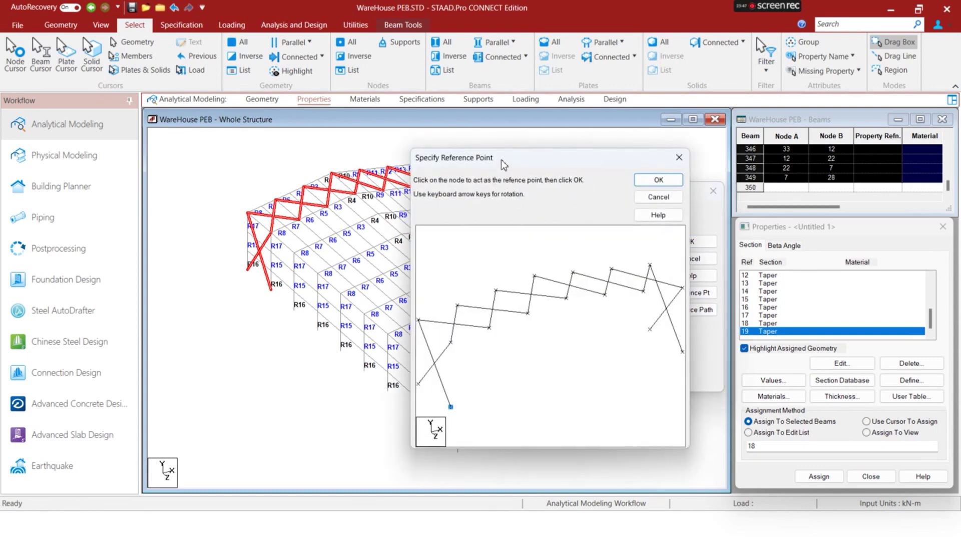
left_click_drag(499, 163, 605, 169)
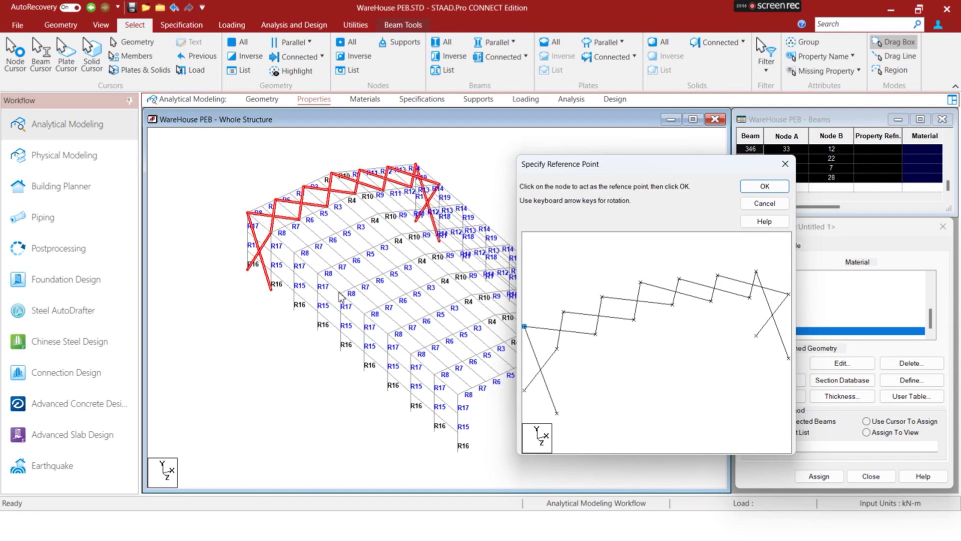
left_click(764, 186)
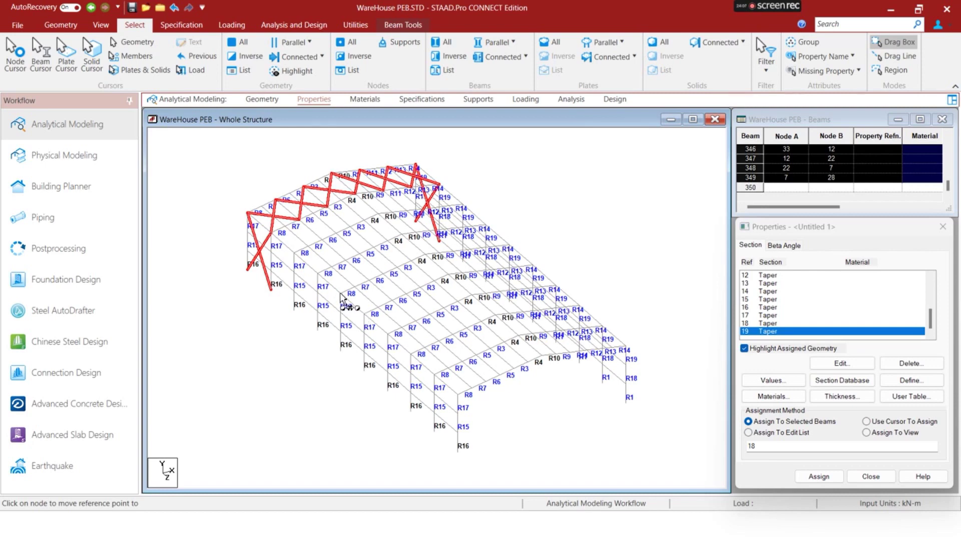
Paste the bracing into the middle and front end bays with Z offsets of 24 m and 48 m
left_click(341, 293)
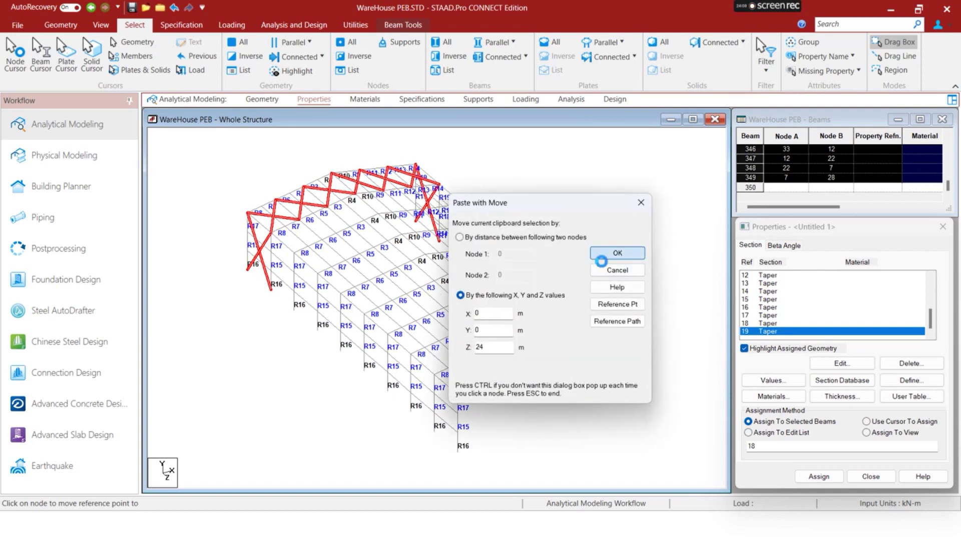
left_click(600, 258)
left_click(575, 287)
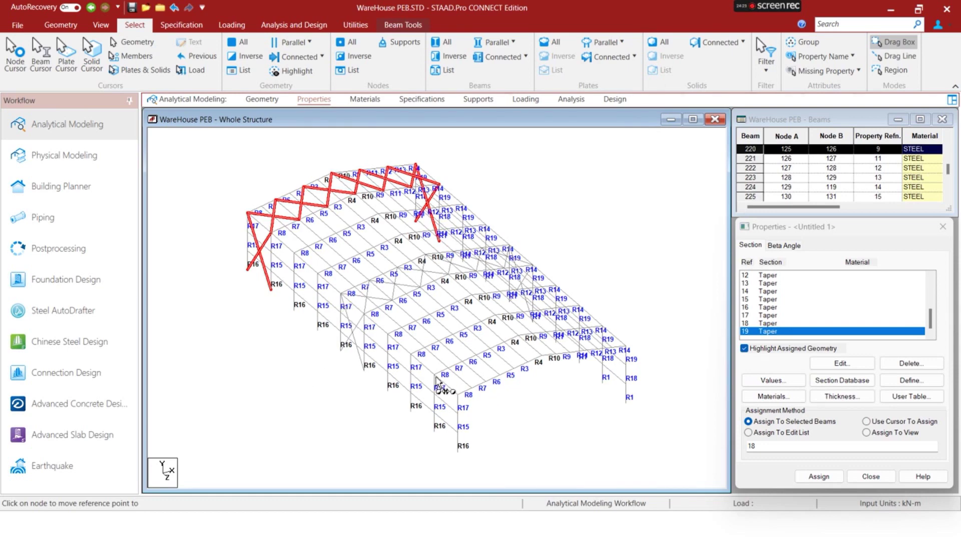
left_click(435, 381)
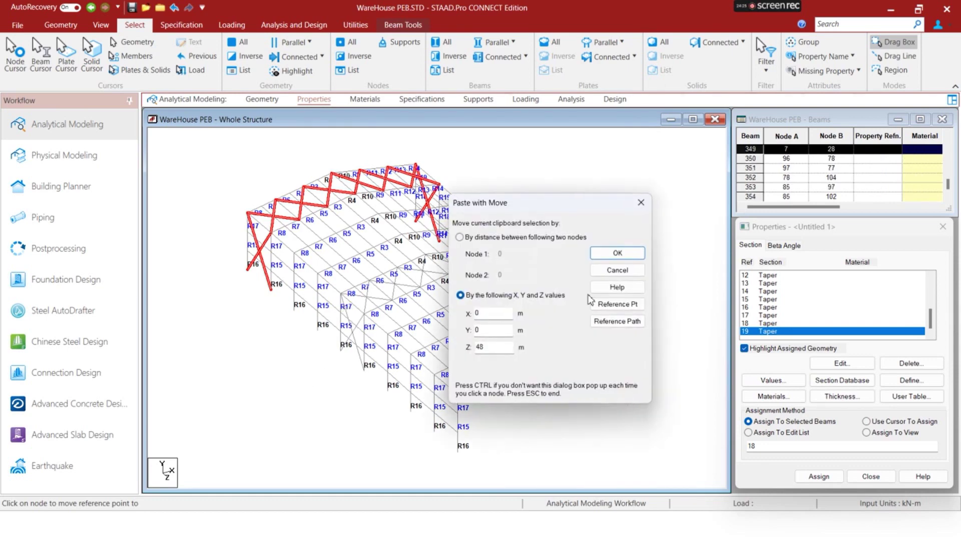
left_click(604, 256)
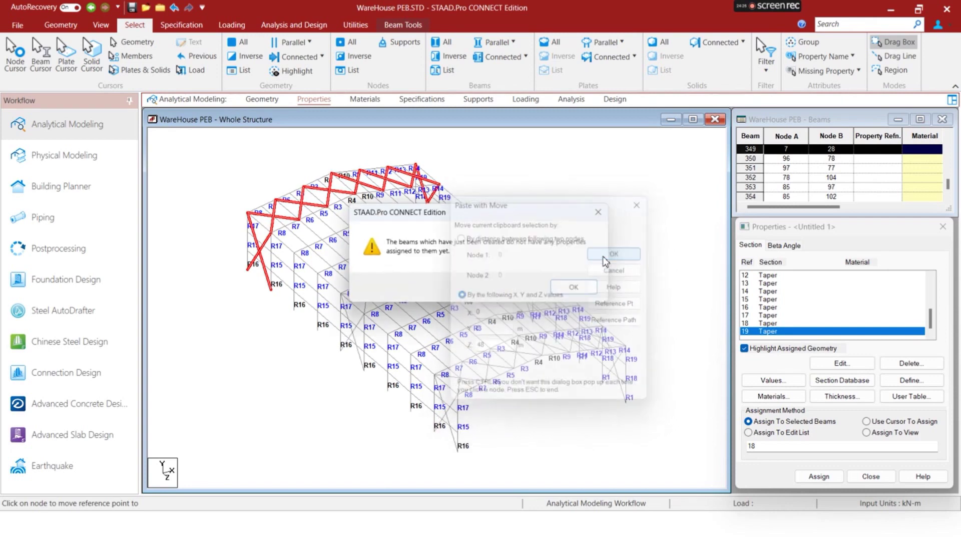
Dismiss the missing-property warning, clear the selection and inspect the braced frame in a 3D rendering from several angles
left_click(581, 288)
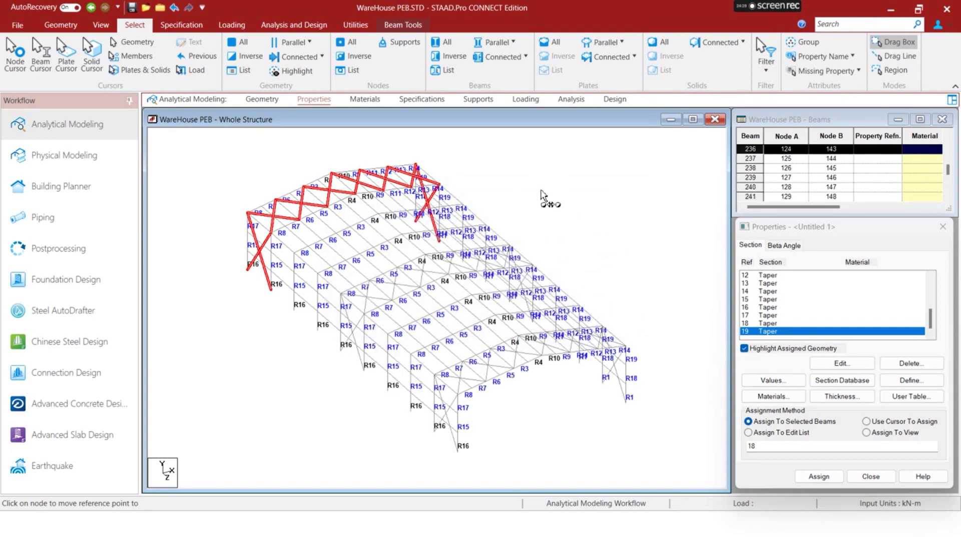
left_click(500, 182)
right_click(499, 181)
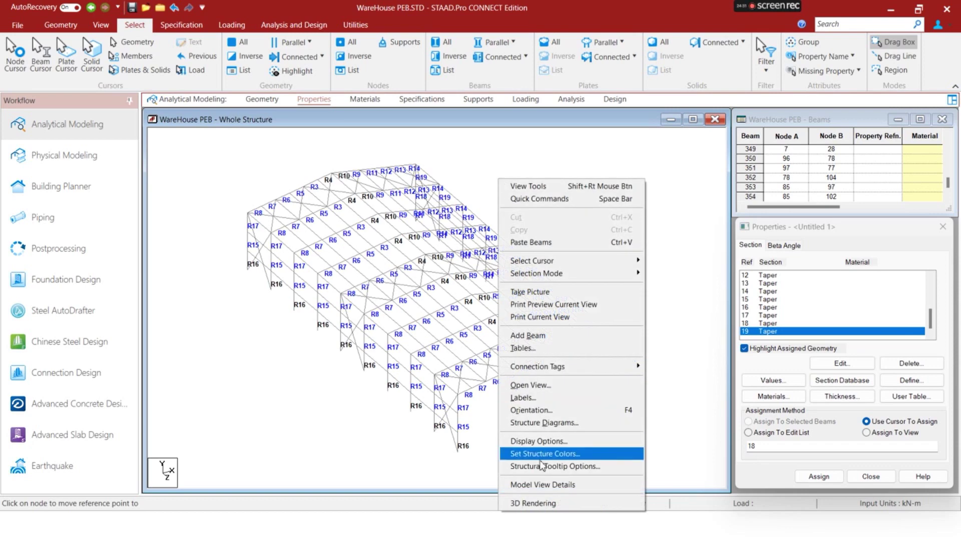
left_click(533, 503)
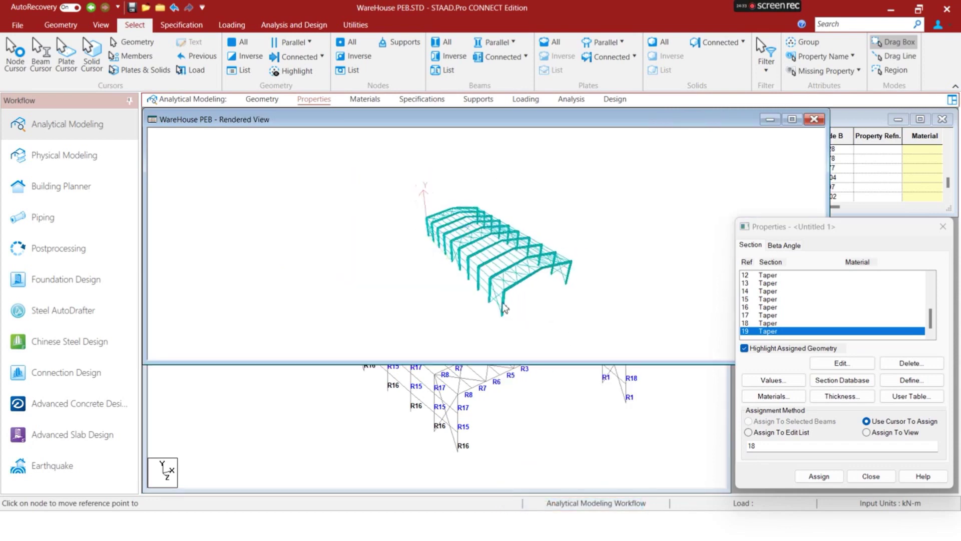
left_click_drag(476, 299, 447, 247)
scroll(610, 281, "up", 4)
scroll(447, 247, "up", 3)
left_click_drag(513, 213, 400, 210)
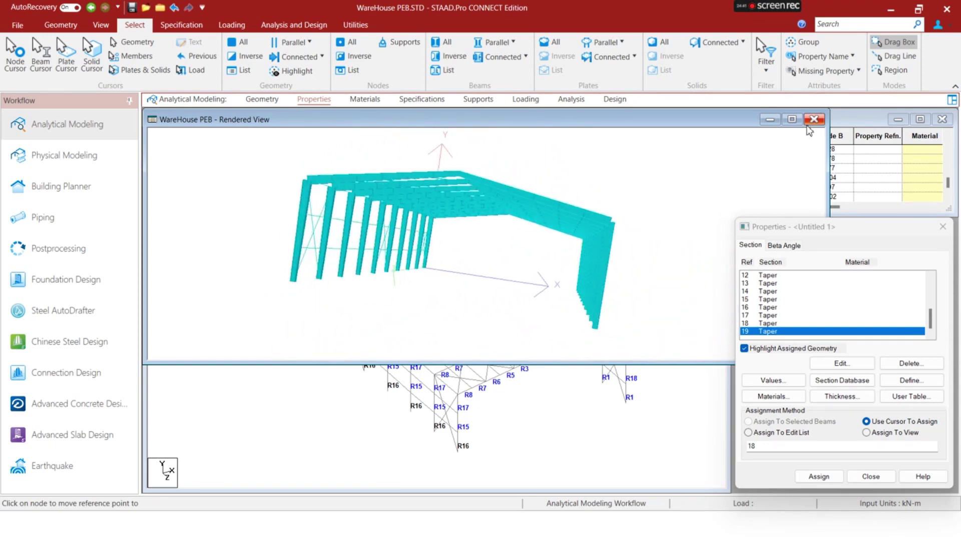
left_click(814, 119)
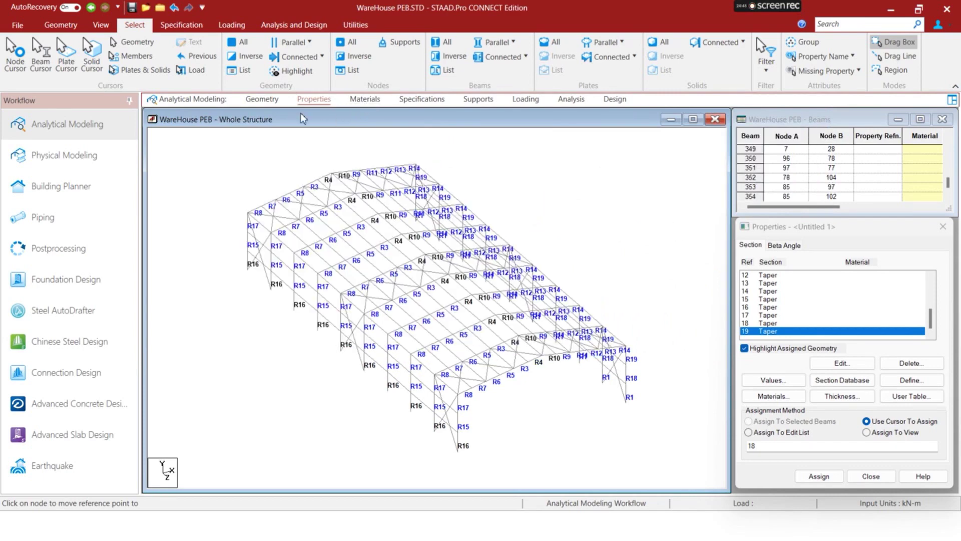
Return to the section properties and highlight the members assigned to taper section 1
left_click(314, 100)
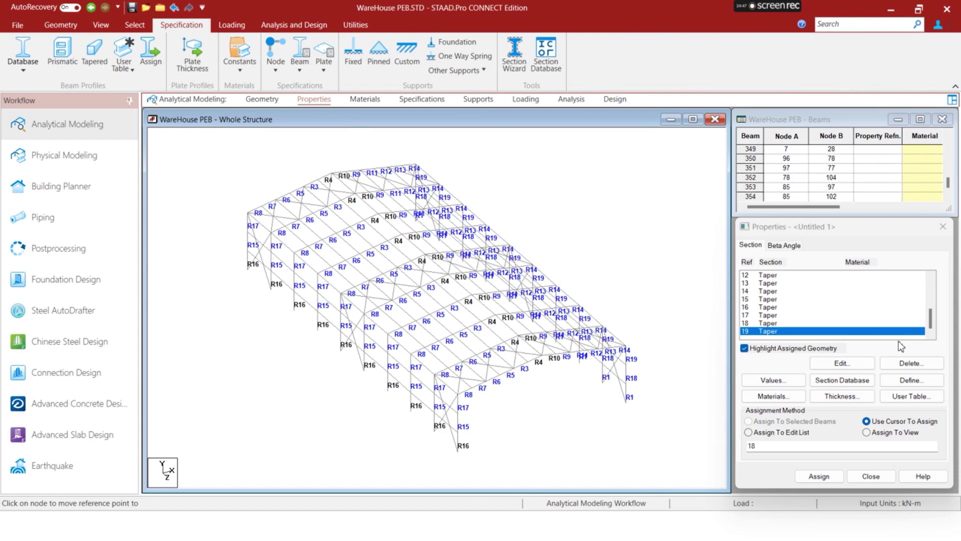
scroll(804, 322, "up", 2)
scroll(804, 321, "up", 2)
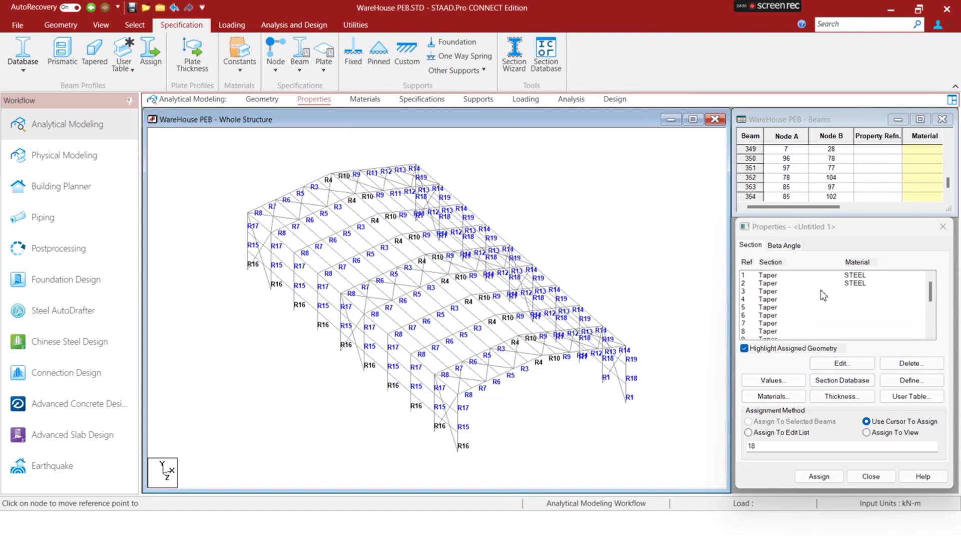
left_click(769, 276)
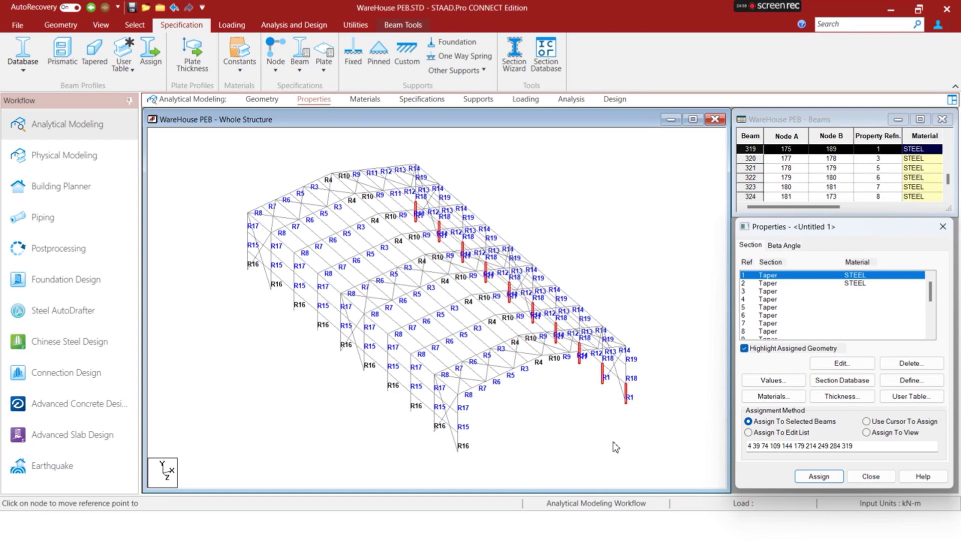
Switch to the OneNote frame sketch and divide the tapered column into three hatched segments with the green pen
key("super")
left_click(646, 526)
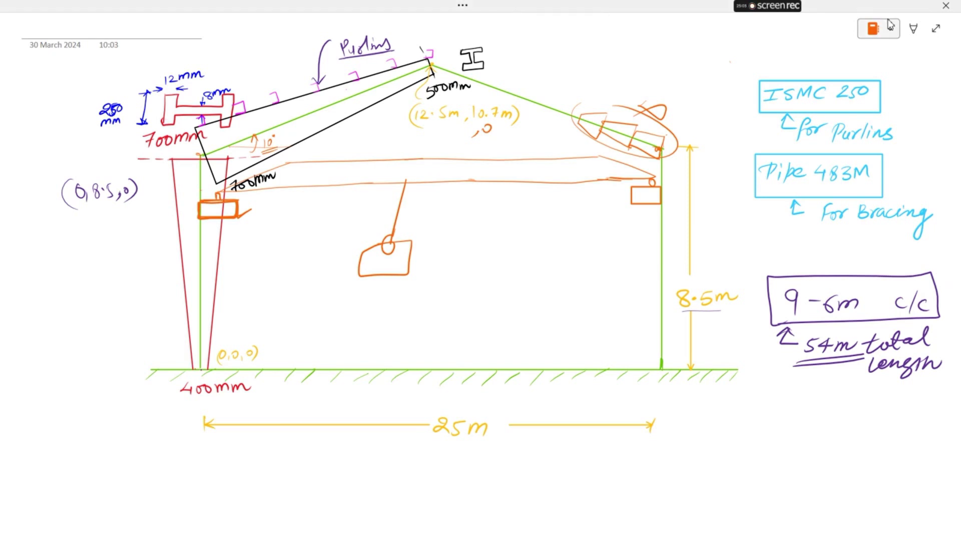
left_click(913, 29)
left_click(560, 33)
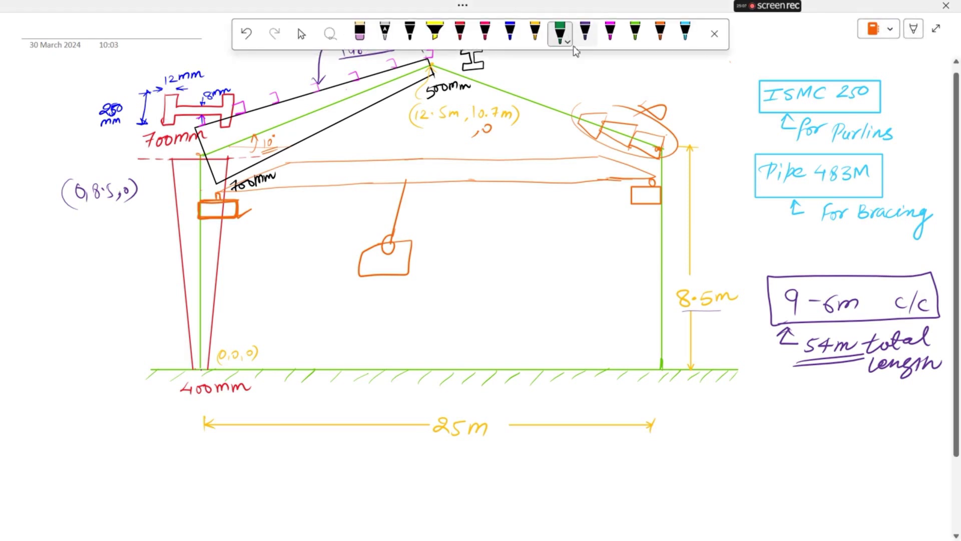
left_click_drag(157, 304, 246, 298)
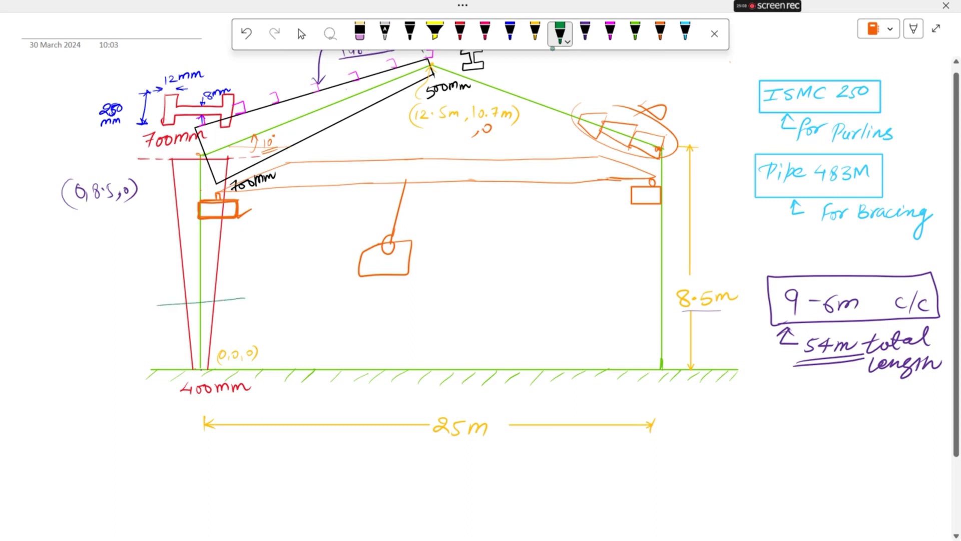
left_click_drag(157, 247, 246, 248)
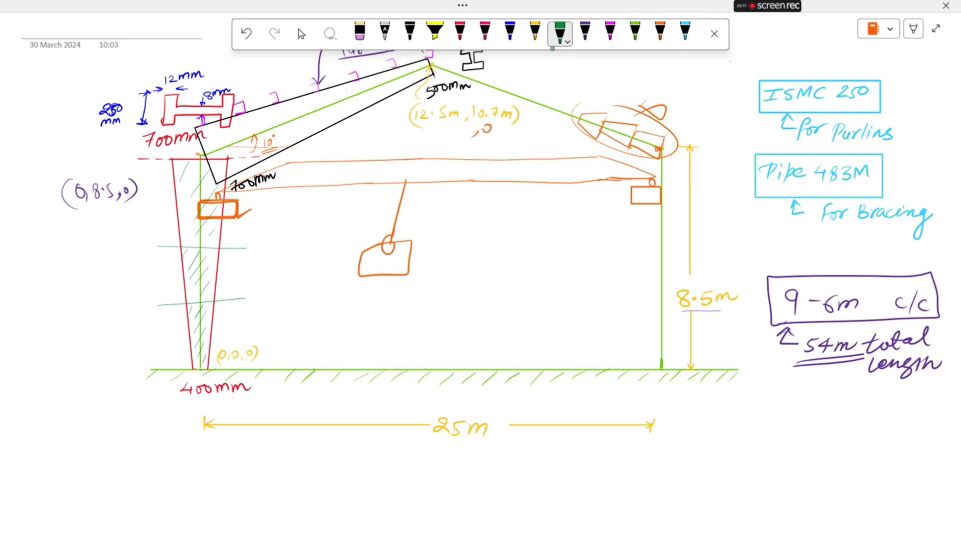
Number the column segments 1 to 3 from the base, label them R1, R2 and R3, and hatch the rafter
left_click_drag(126, 235, 131, 247)
left_click_drag(146, 232, 145, 230)
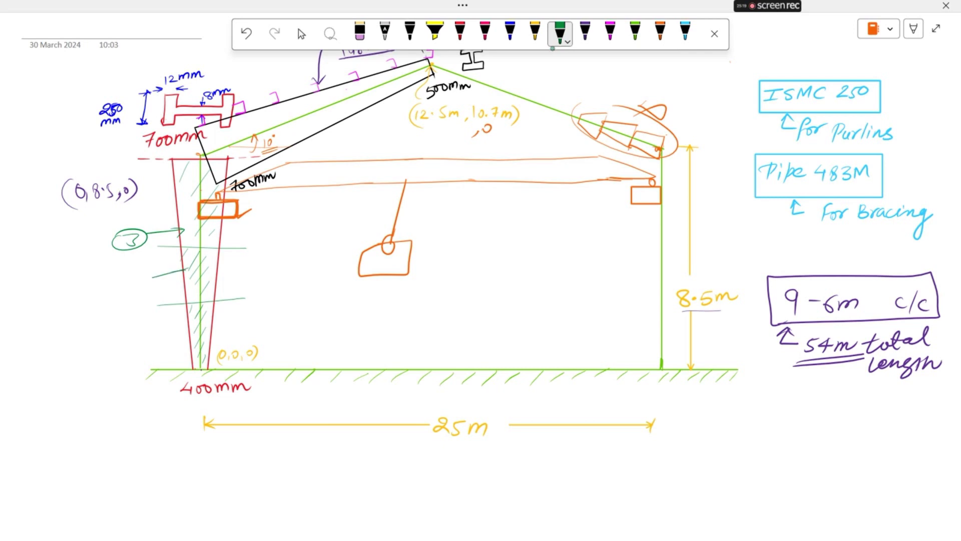
left_click_drag(131, 267, 138, 267)
left_click_drag(121, 322, 151, 329)
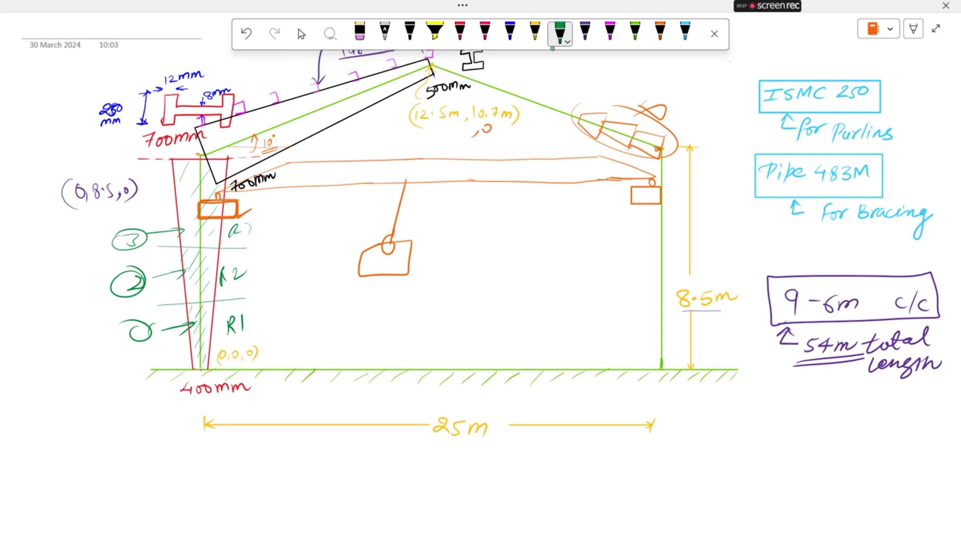
left_click_drag(240, 125, 228, 157)
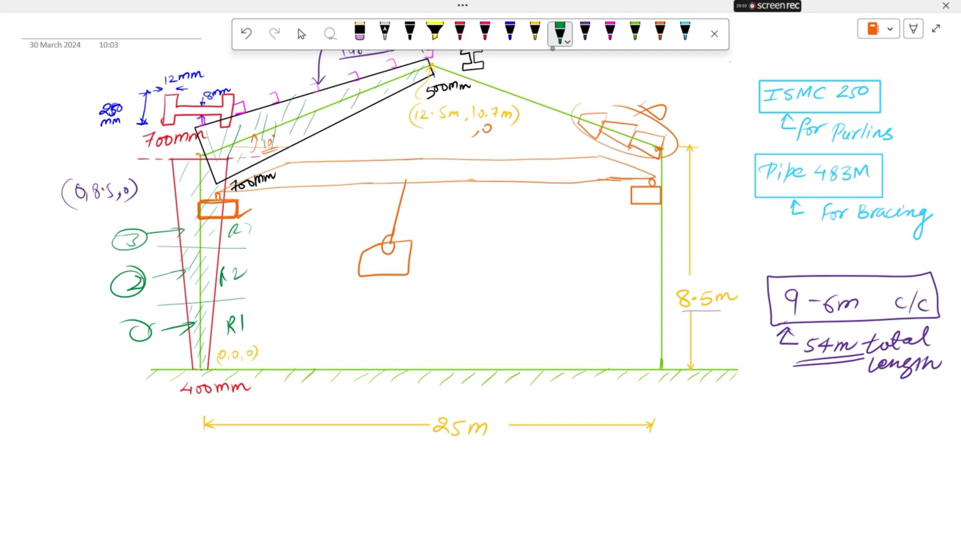
Switch back to STAAD.Pro and highlight the members of taper sections 2 to 9 one after another
key("super")
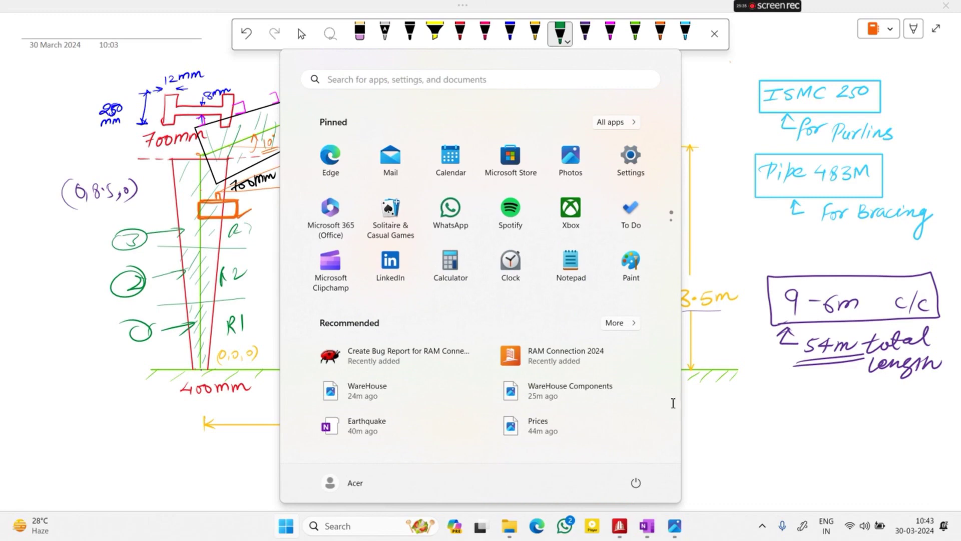
left_click(620, 527)
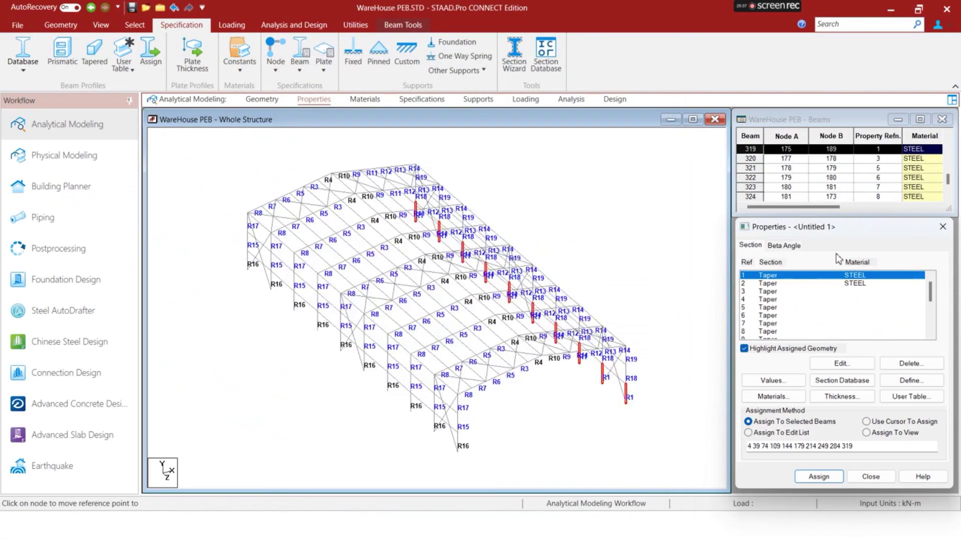
left_click(779, 285)
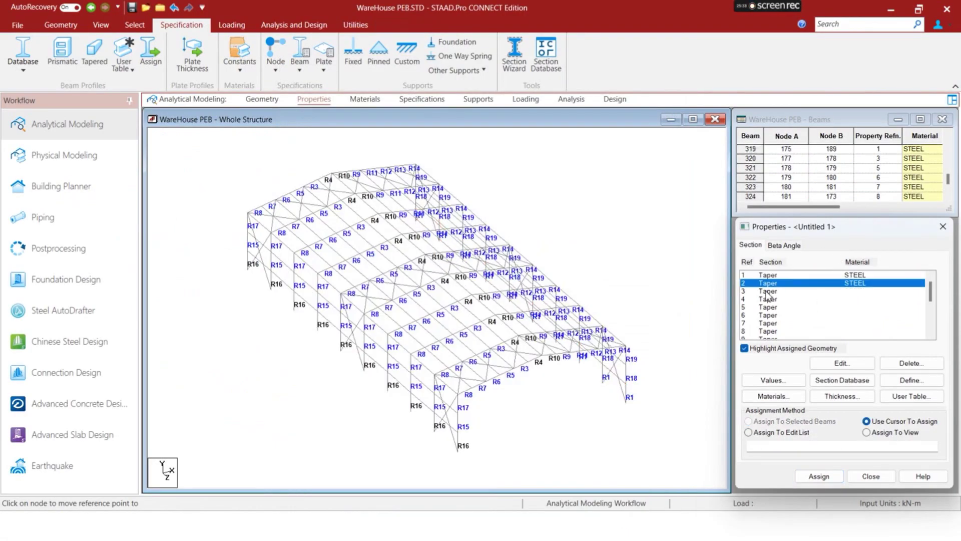
left_click(766, 292)
left_click(766, 299)
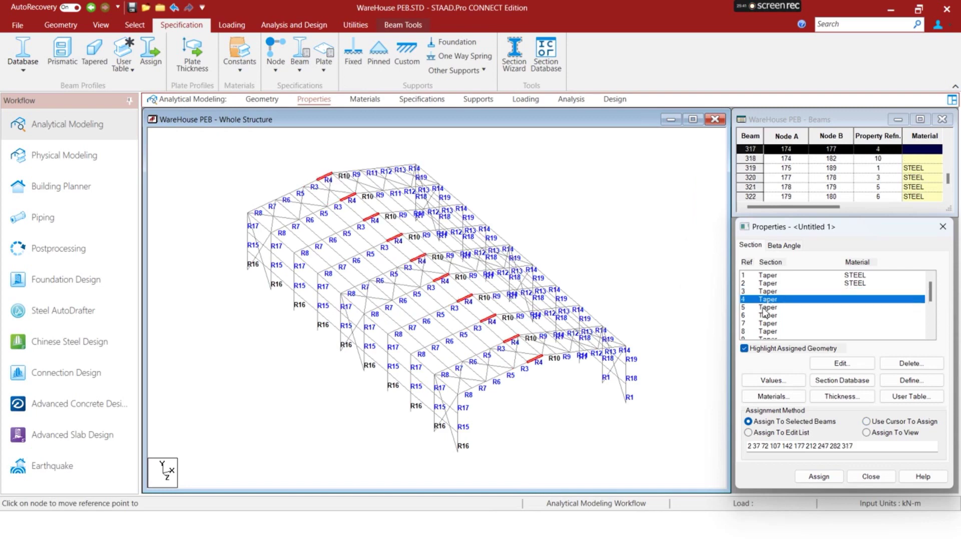
left_click(764, 307)
left_click(762, 316)
left_click(761, 323)
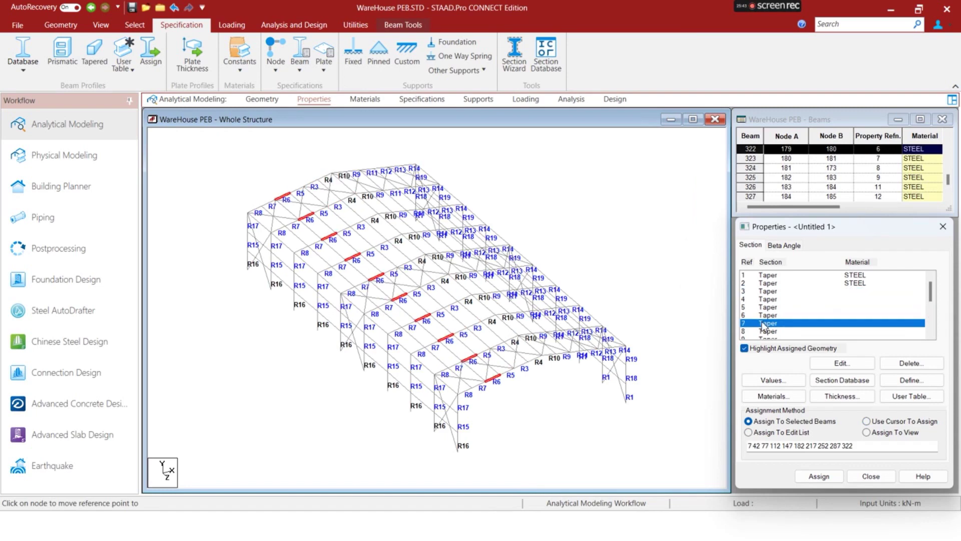
left_click(762, 331)
left_click(762, 338)
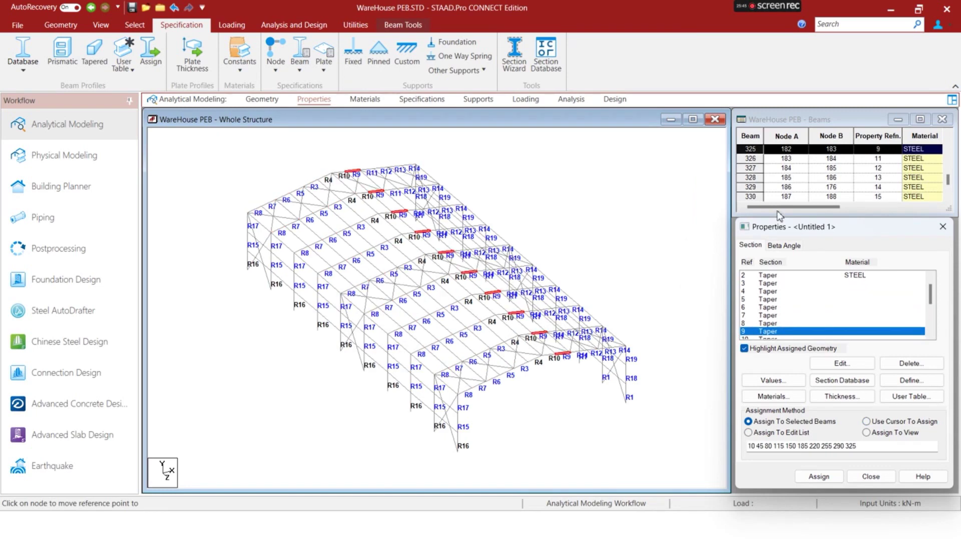
Open the steel section database and expand the Indian profile tables
scroll(826, 315, "down", 2)
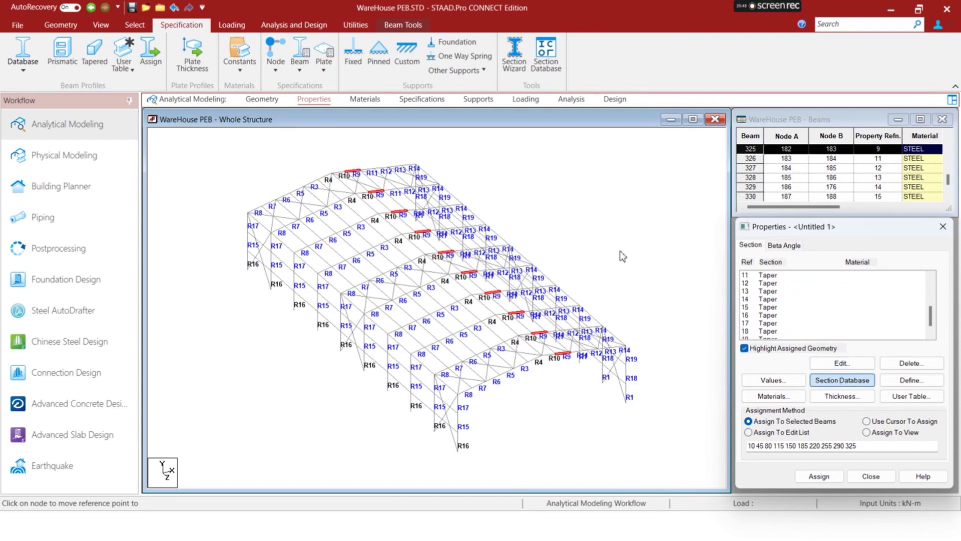
scroll(381, 275, "down", 1)
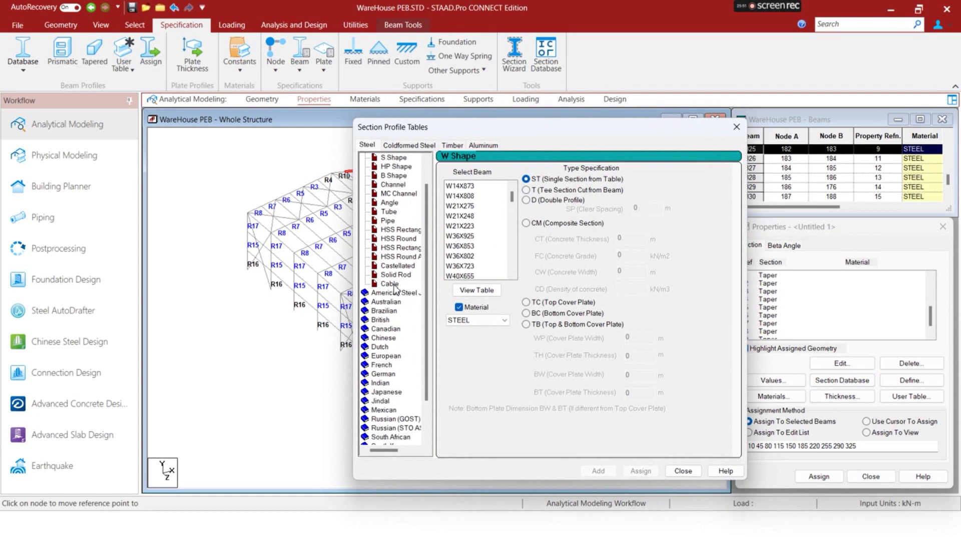
left_click(380, 383)
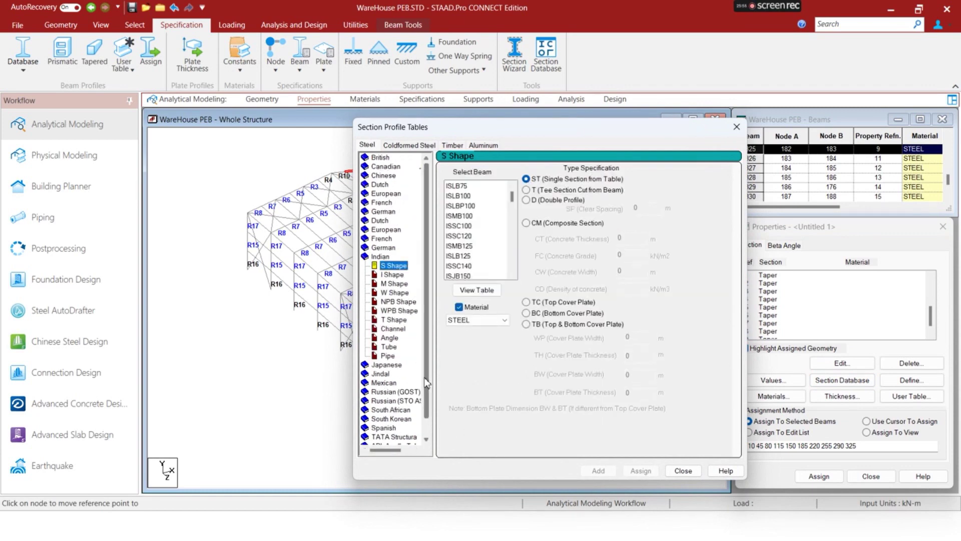
In the OneNote sketch, tick the purlins and ISMC 250 and underline "for Purlins" in green, and return to STAAD.Pro
key("super")
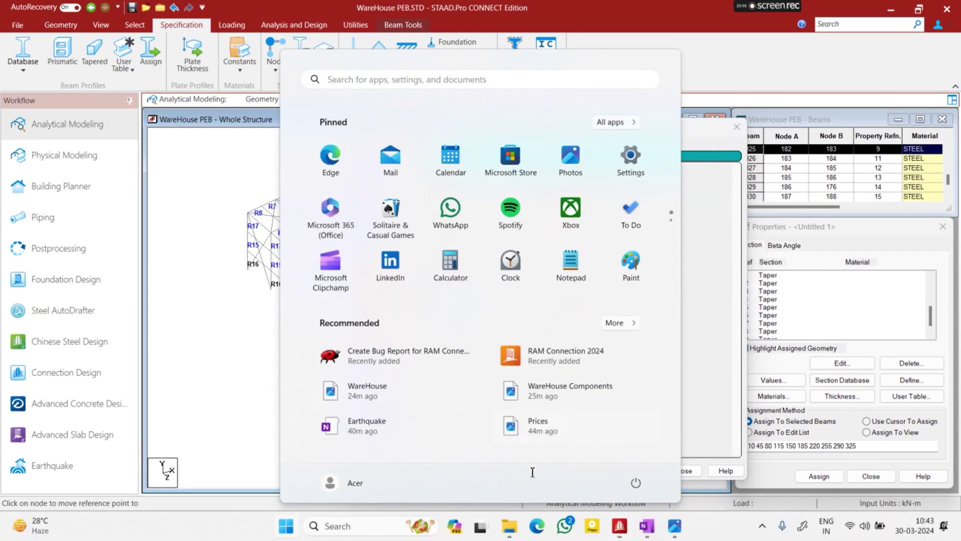
left_click(647, 526)
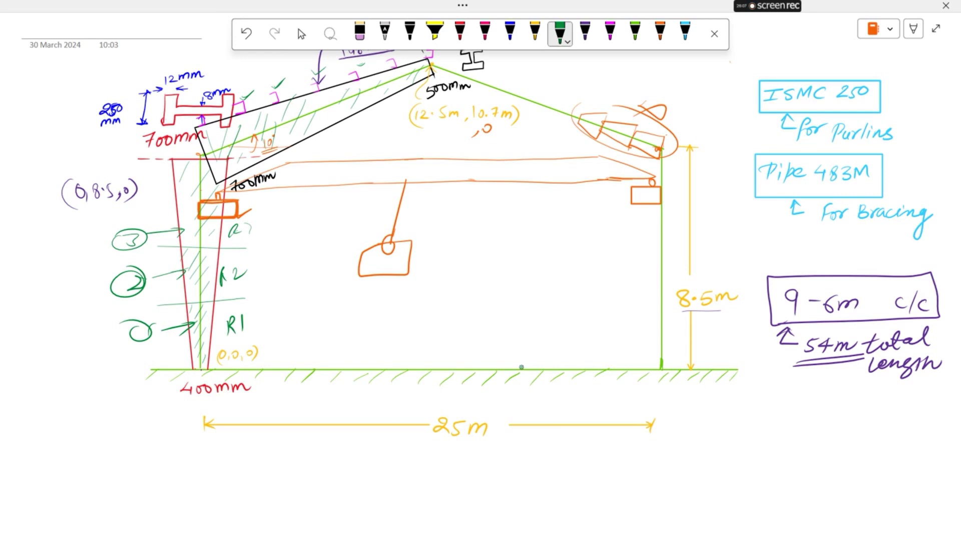
left_click_drag(793, 148, 889, 142)
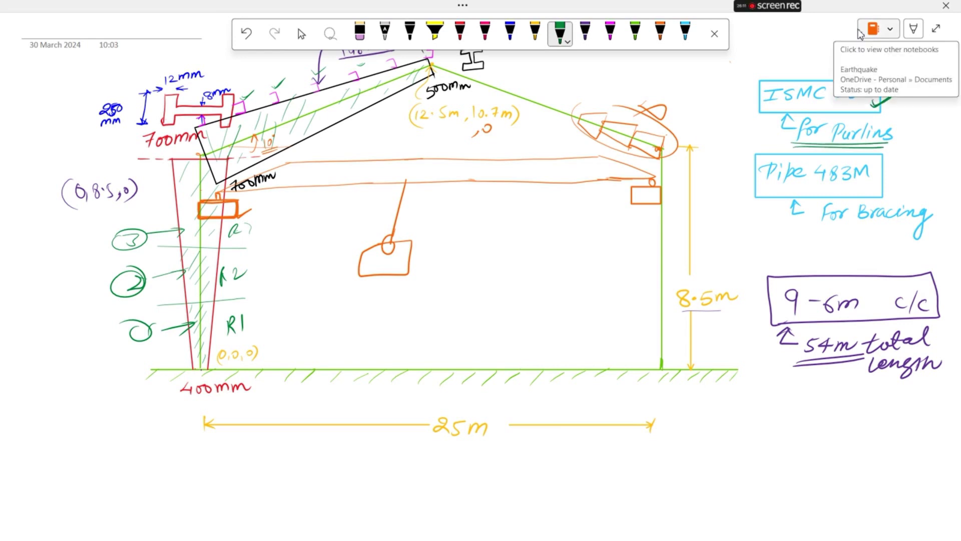
key("Escape")
key("super")
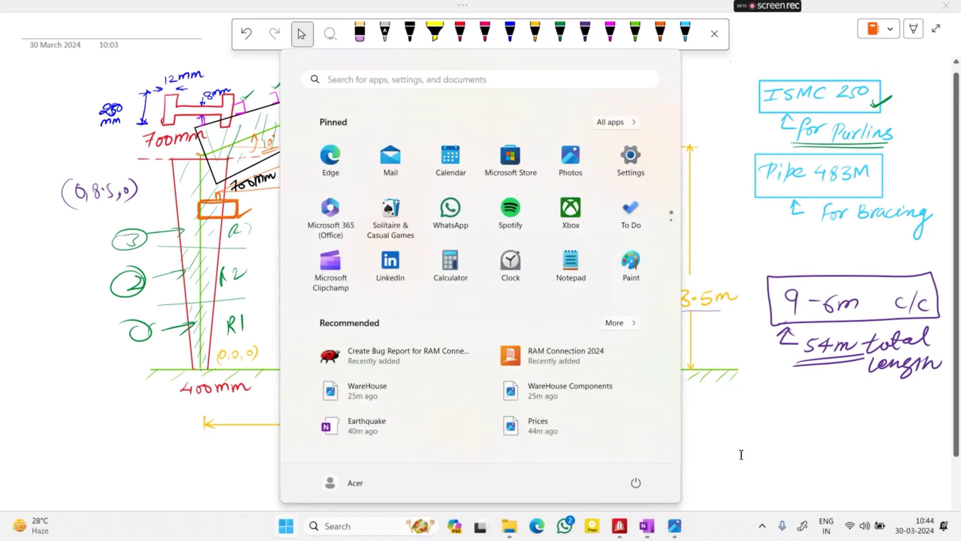
left_click(626, 526)
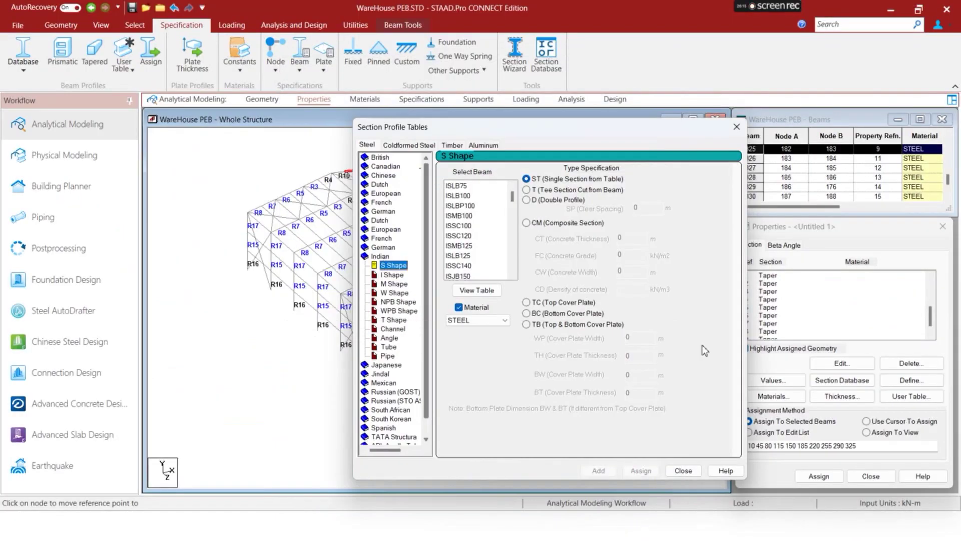
Add the Indian channel ISMC250 as a single section with STEEL material to the property list
left_click(392, 329)
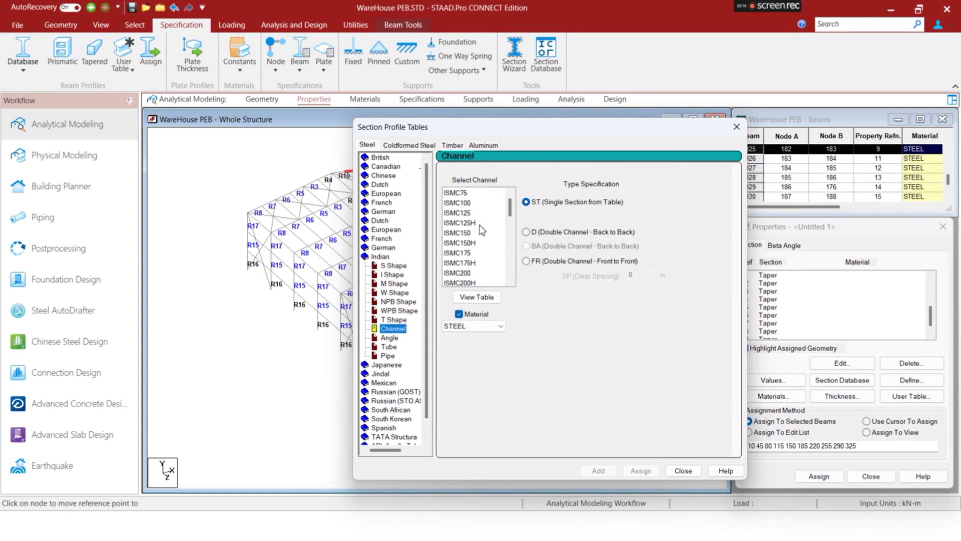
scroll(514, 214, "down", 1)
scroll(515, 214, "down", 3)
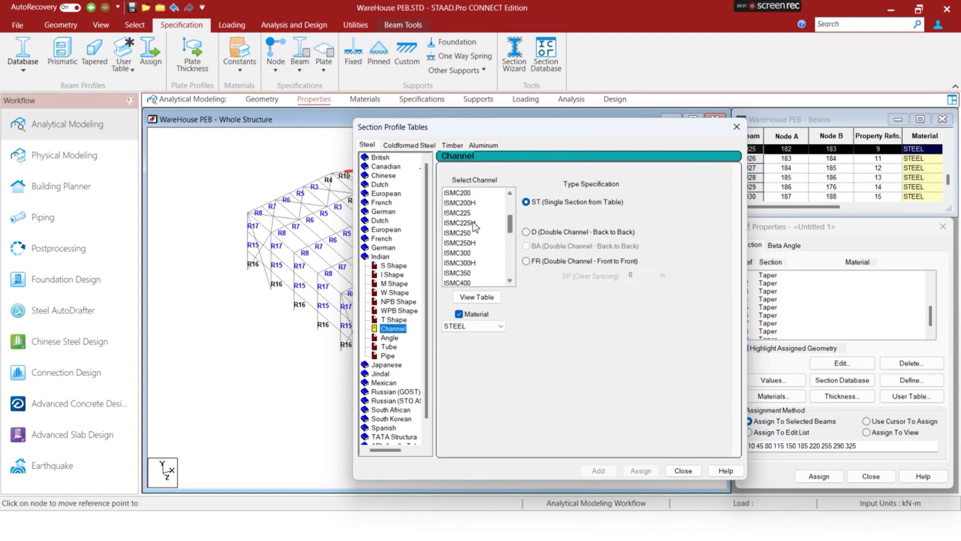
left_click(462, 233)
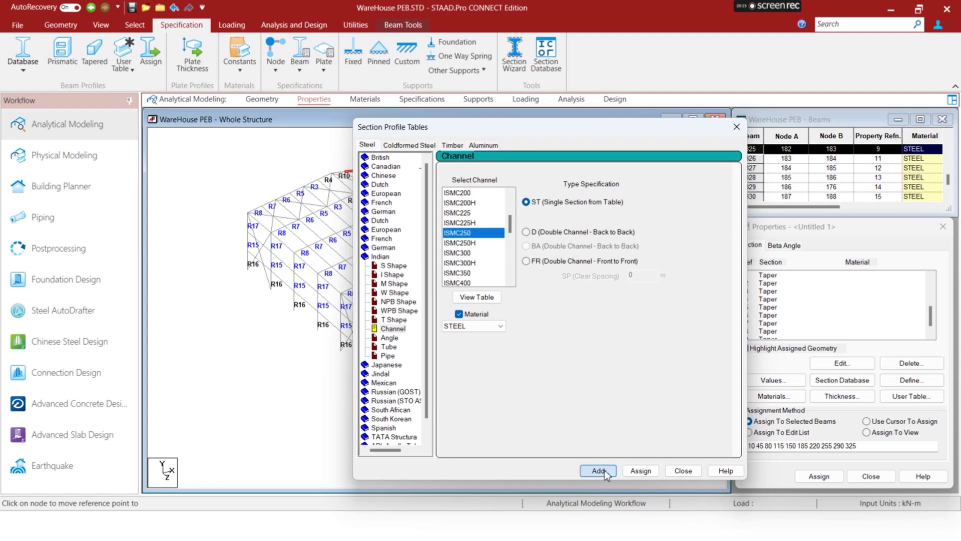
left_click(599, 471)
Open the Indian pipe table, check the bracing section in the OneNote sketch, and return to STAAD.Pro
left_click(388, 356)
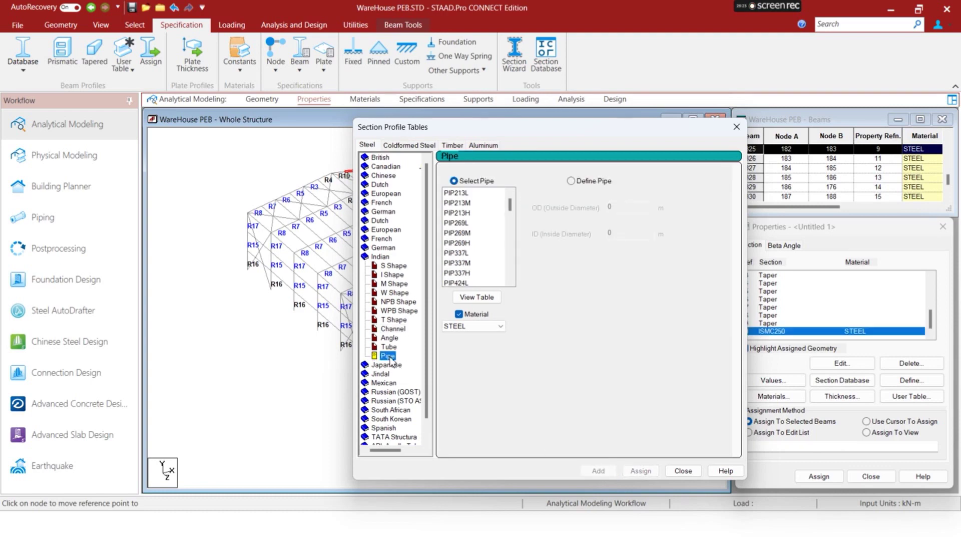
key("super")
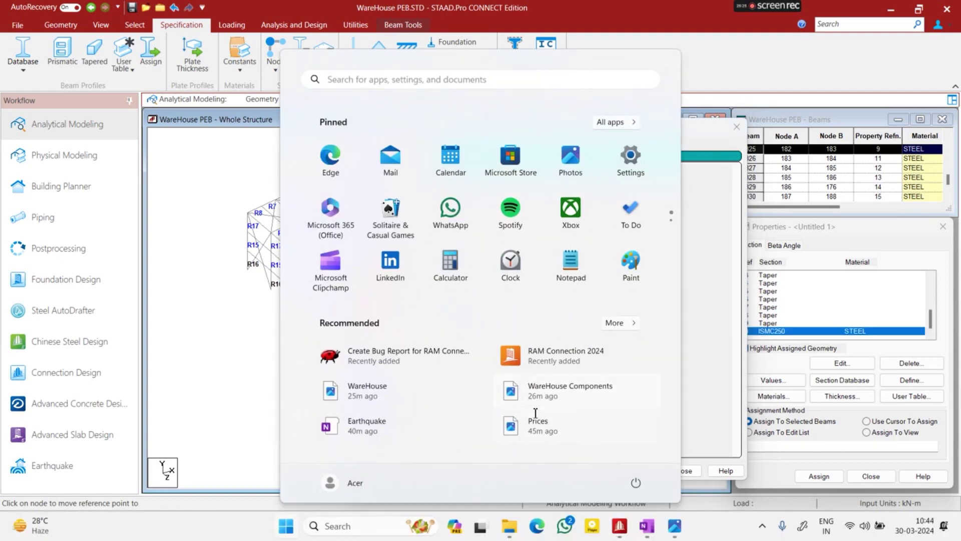
left_click(646, 531)
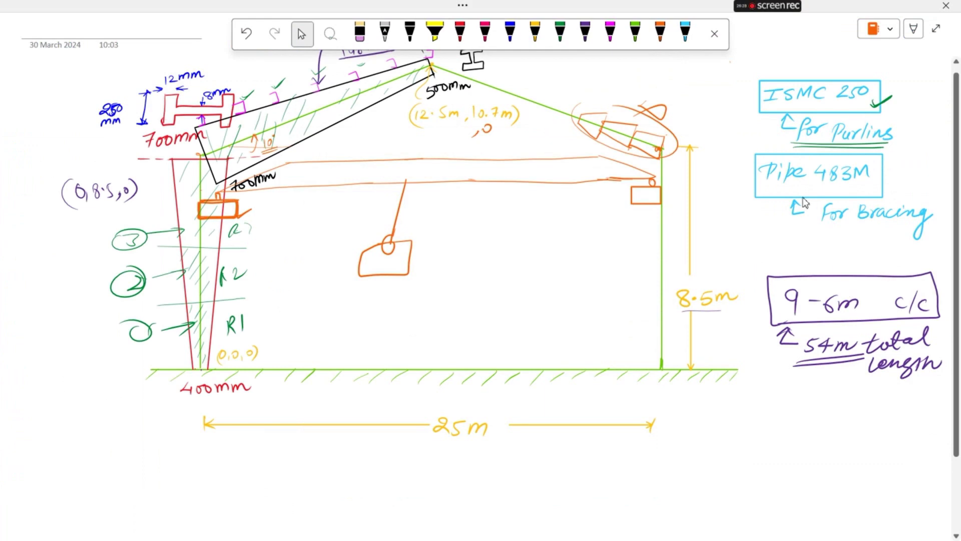
key("super")
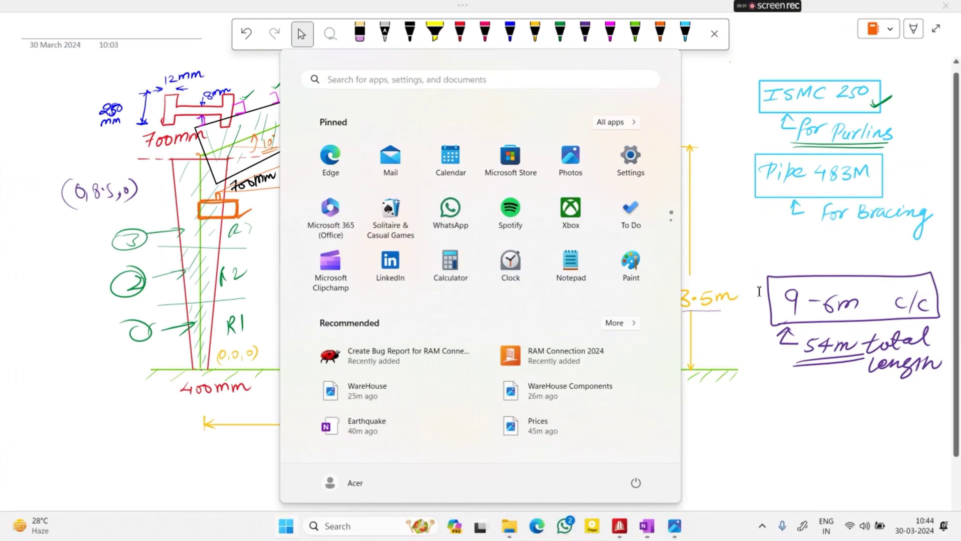
mouse_move(652, 525)
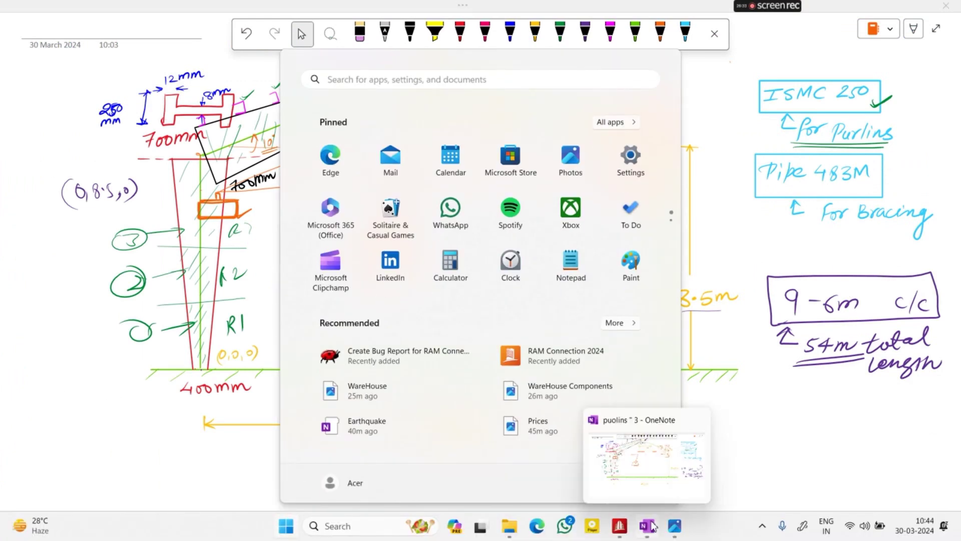
left_click(620, 526)
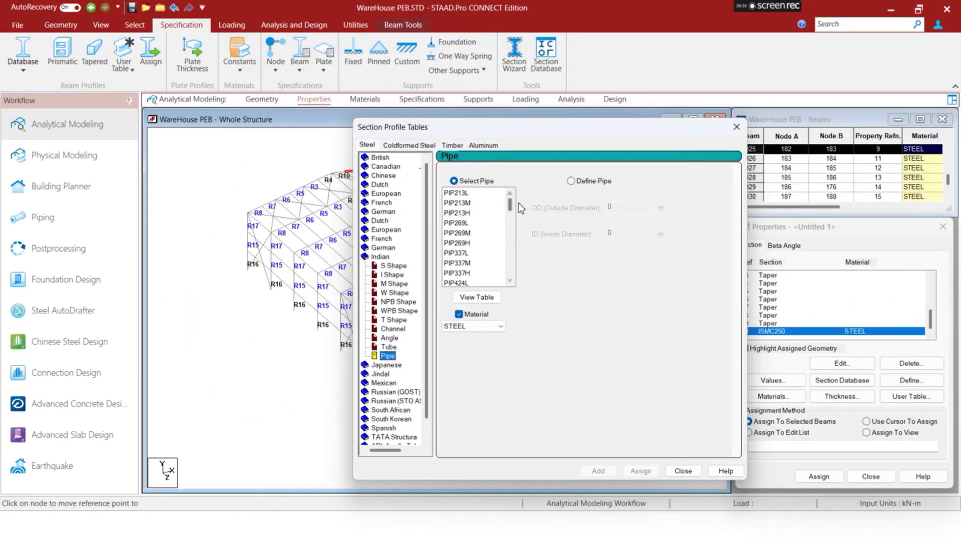
Add the Indian pipe PIP483M with STEEL material to the property list and close the section tables
left_click_drag(510, 204, 511, 222)
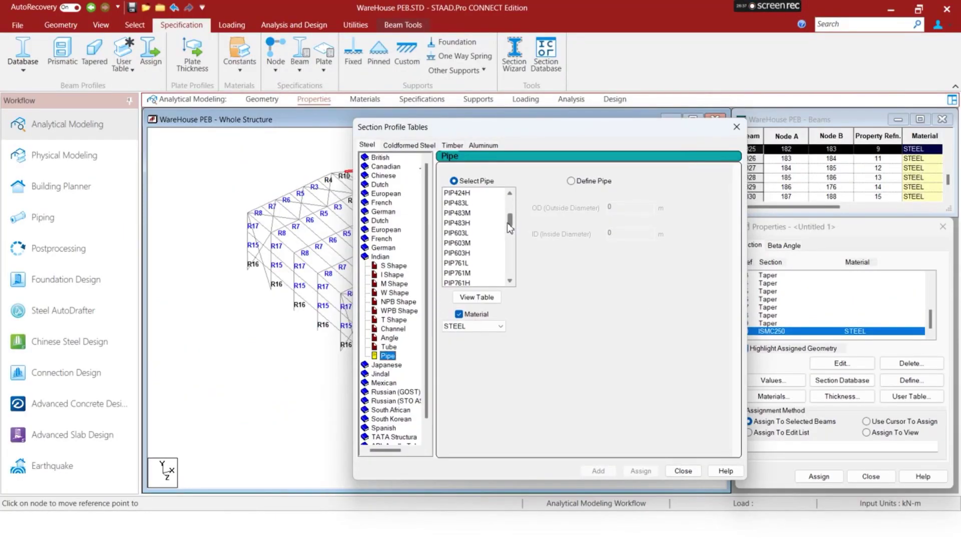
left_click(472, 213)
left_click(599, 472)
left_click(668, 472)
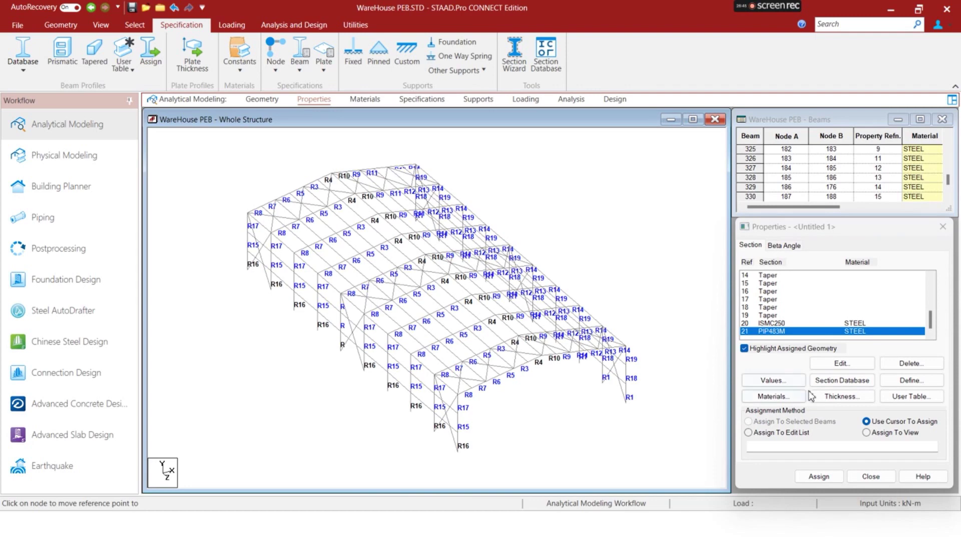
Choose the ISMC250 property, select all beams parallel to Z to view them, and clear the beam selection
left_click(782, 323)
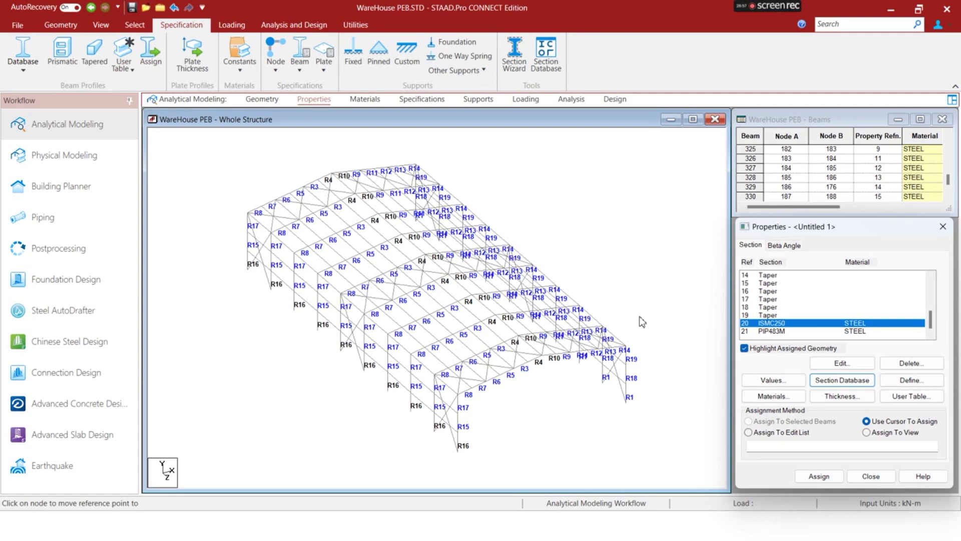
left_click(613, 262)
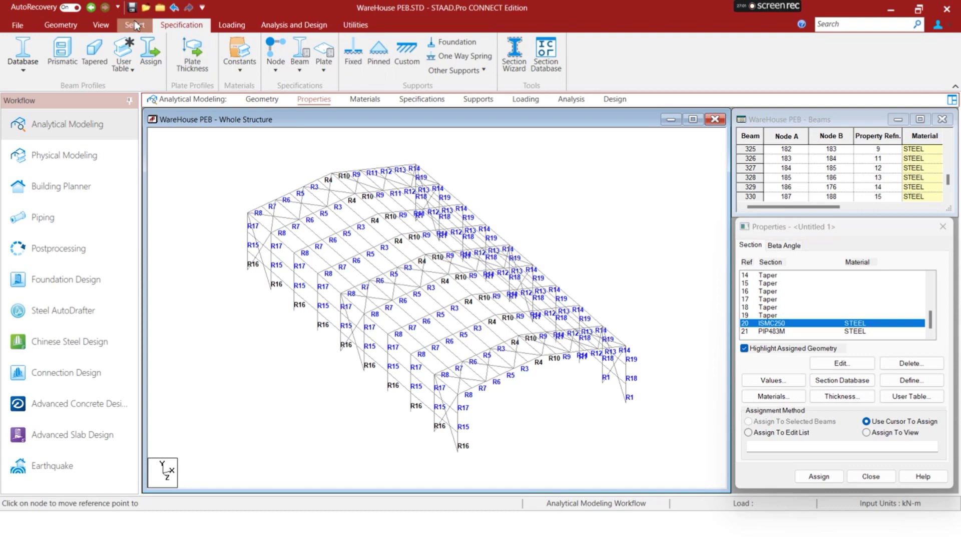
left_click(135, 25)
left_click(513, 43)
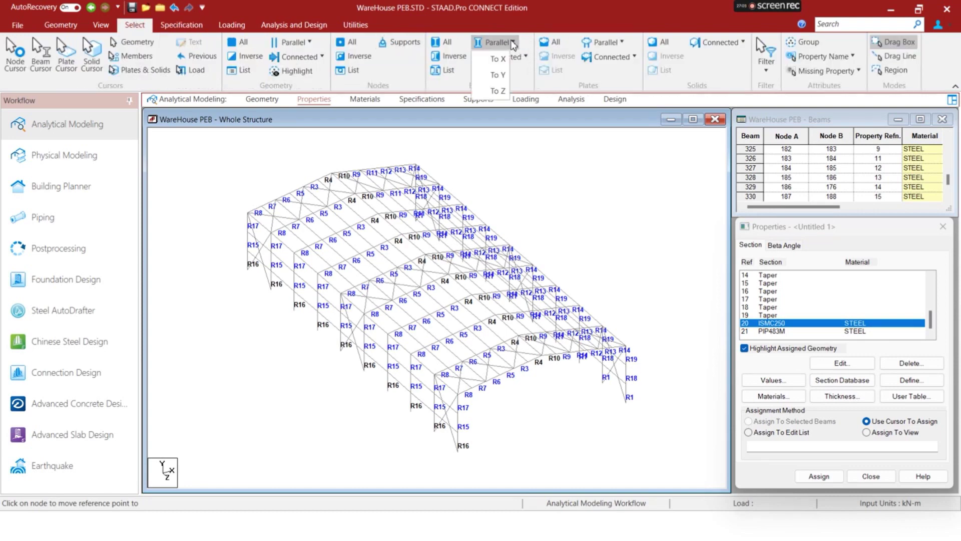
left_click(549, 165)
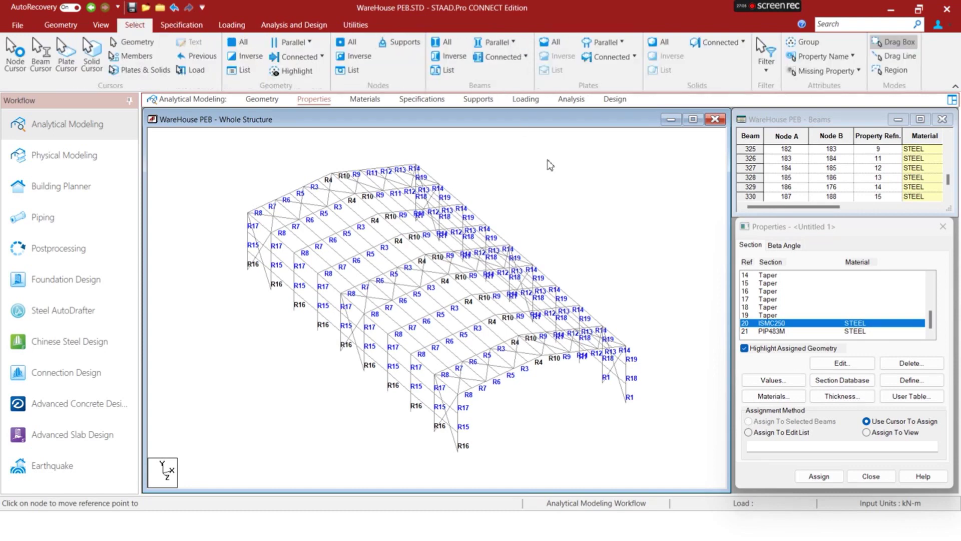
mouse_move(757, 13)
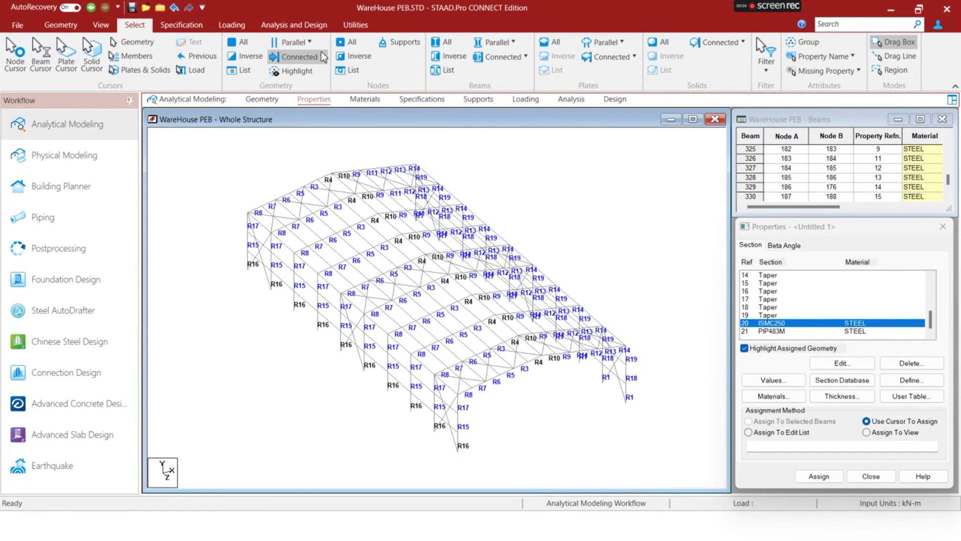
left_click(498, 43)
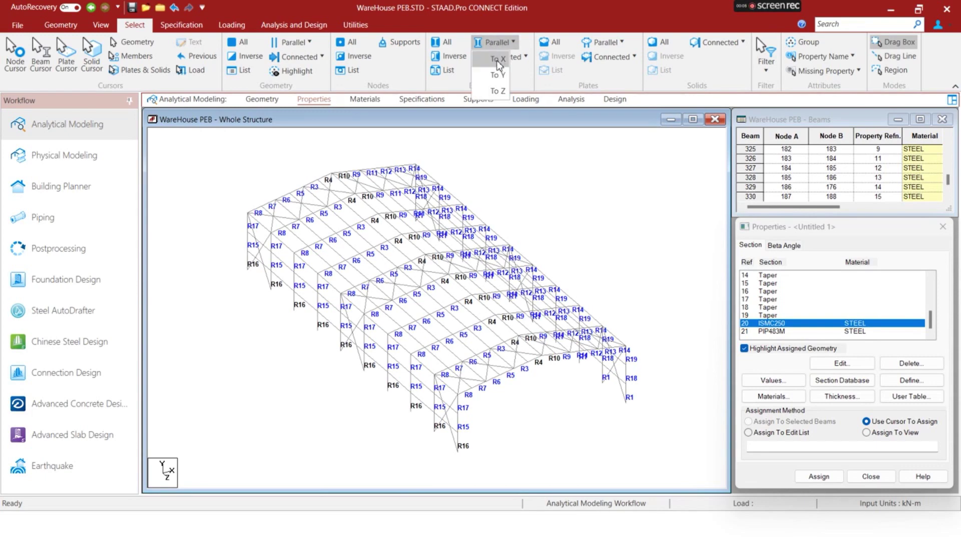
left_click(495, 90)
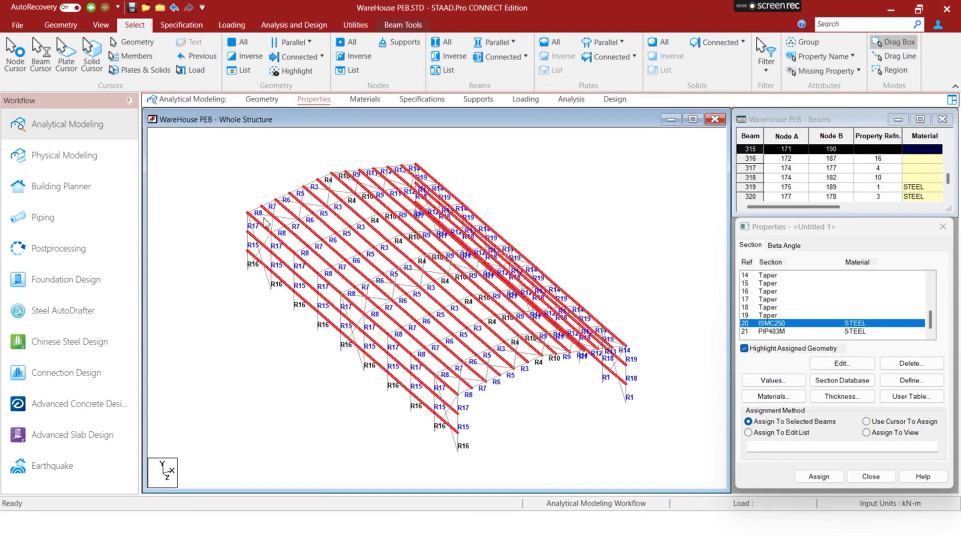
left_click(659, 272)
Select the members of the _PURLINS and _GIRTS groups together and assign the ISMC250 section to them
left_click(804, 42)
left_click(176, 170)
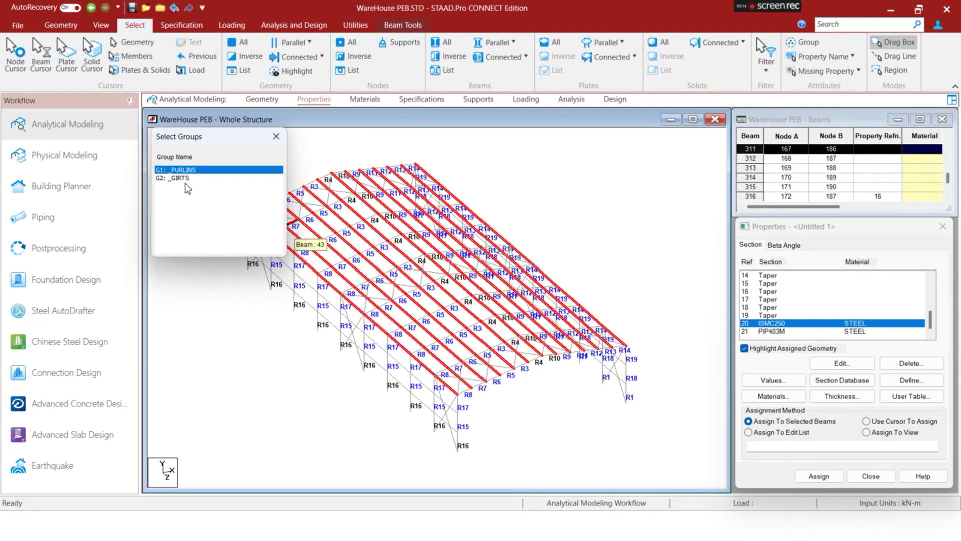
left_click(183, 178, "ctrl")
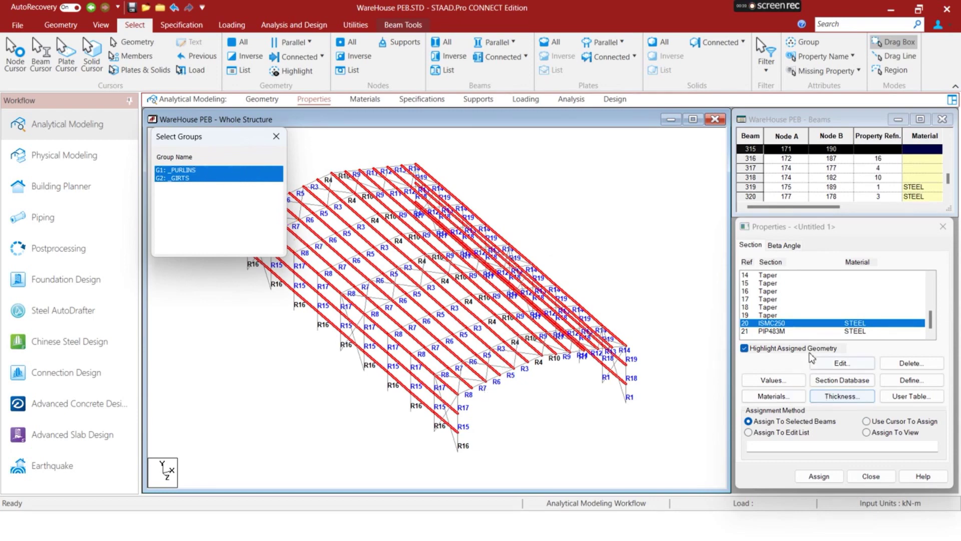
left_click(819, 476)
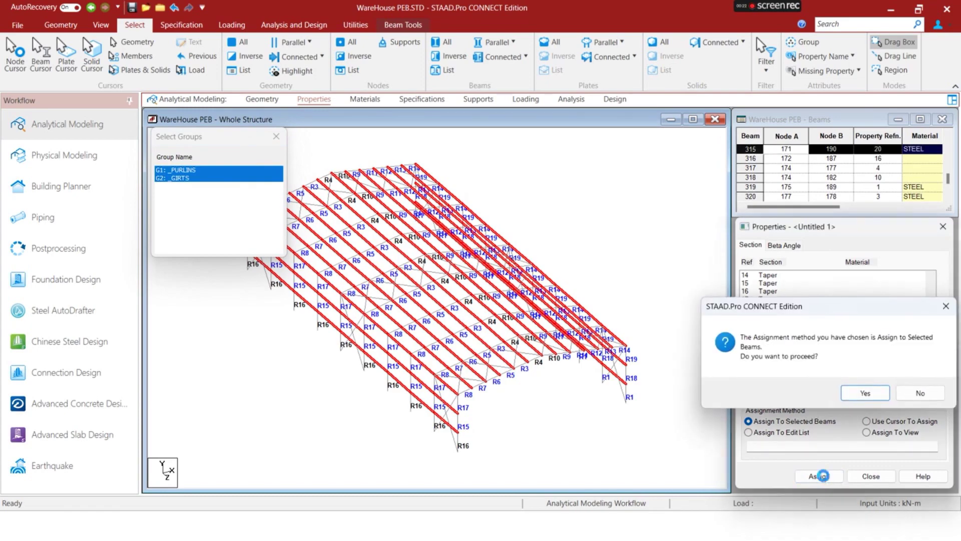
key("Return")
Choose the PIP483M property, close the group selection, and select all members with a missing property
left_click(781, 331)
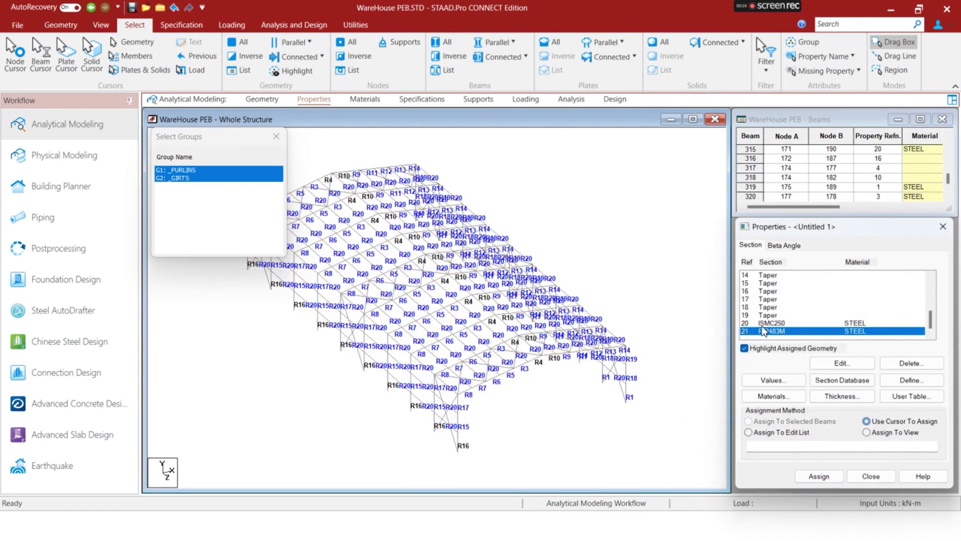
left_click(583, 265)
left_click(276, 136)
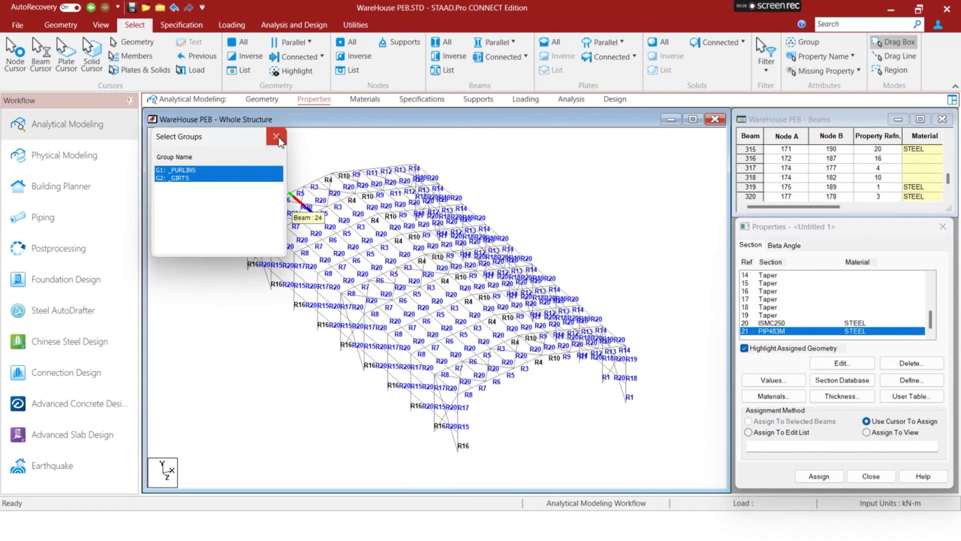
left_click(570, 226)
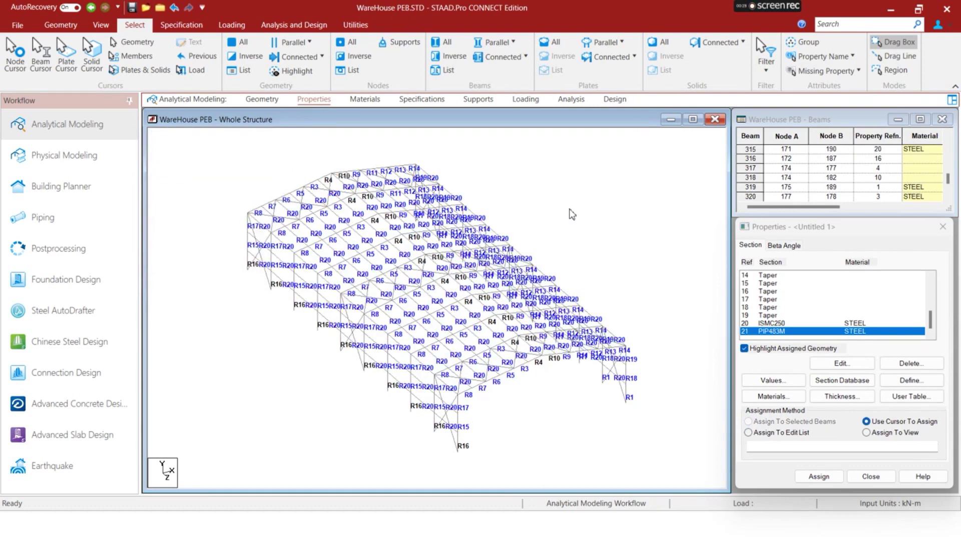
left_click(846, 71)
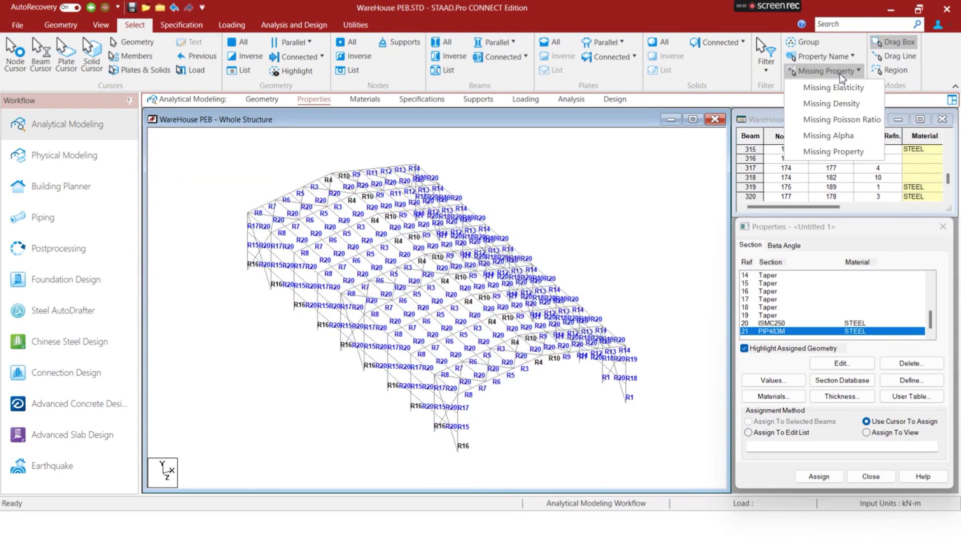
left_click(846, 151)
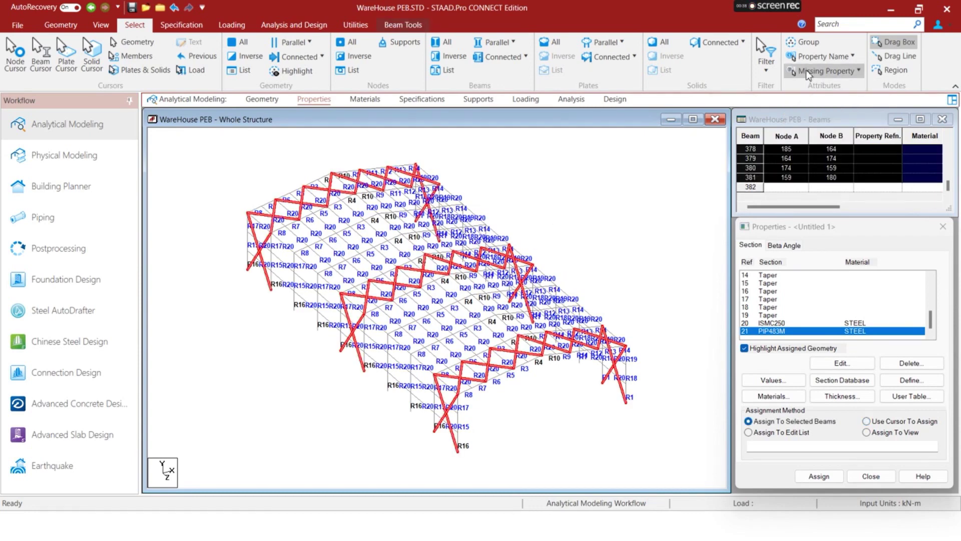
left_click(831, 74)
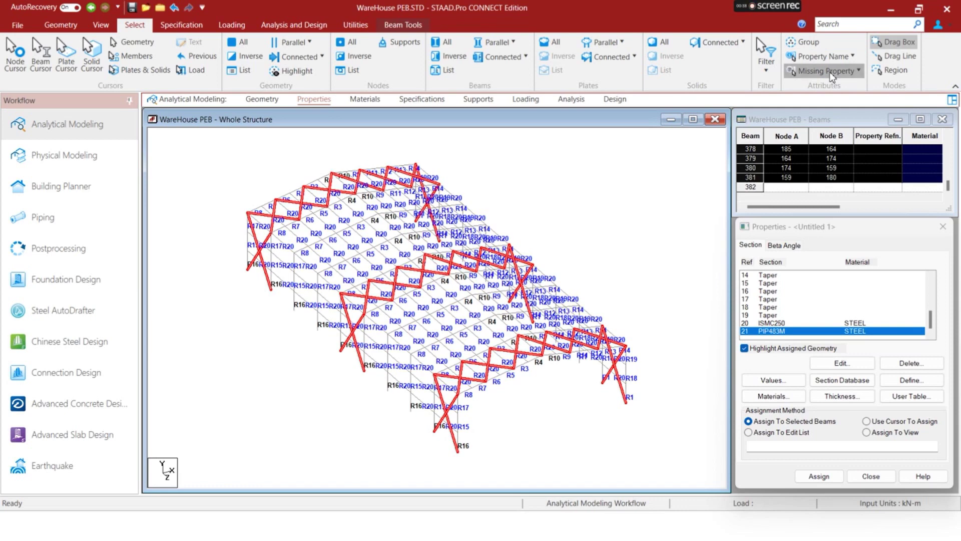
left_click(831, 75)
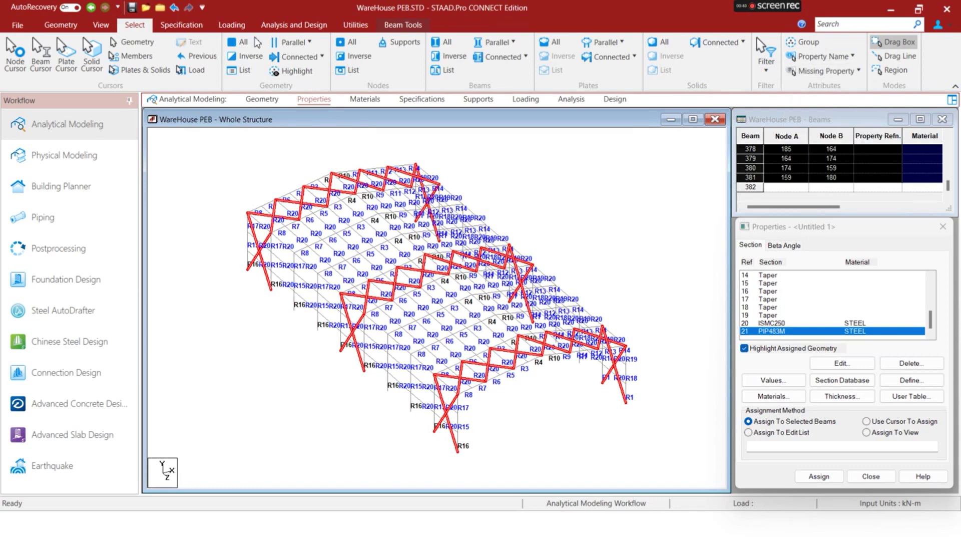
Create a beam group named Bracings and associate the selected bracing members with it
left_click(343, 26)
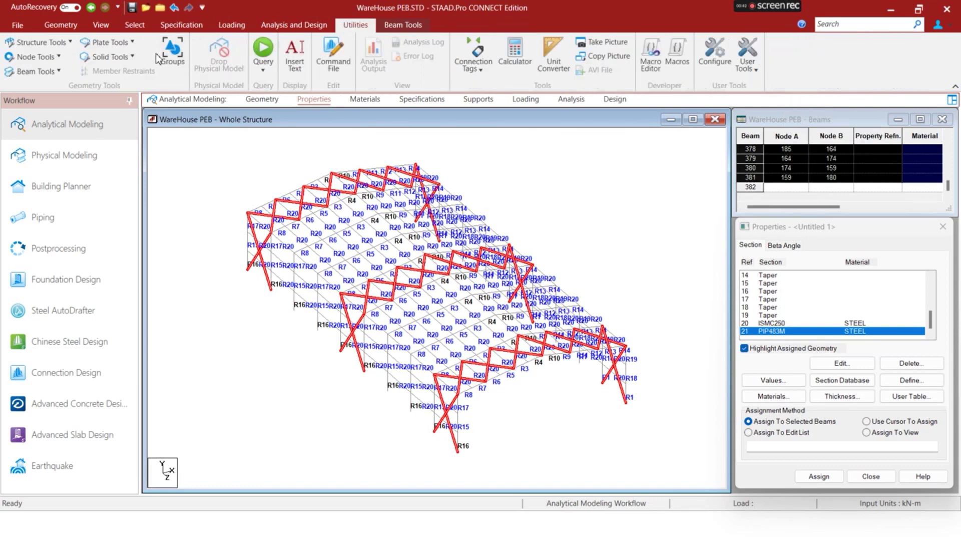
left_click(172, 51)
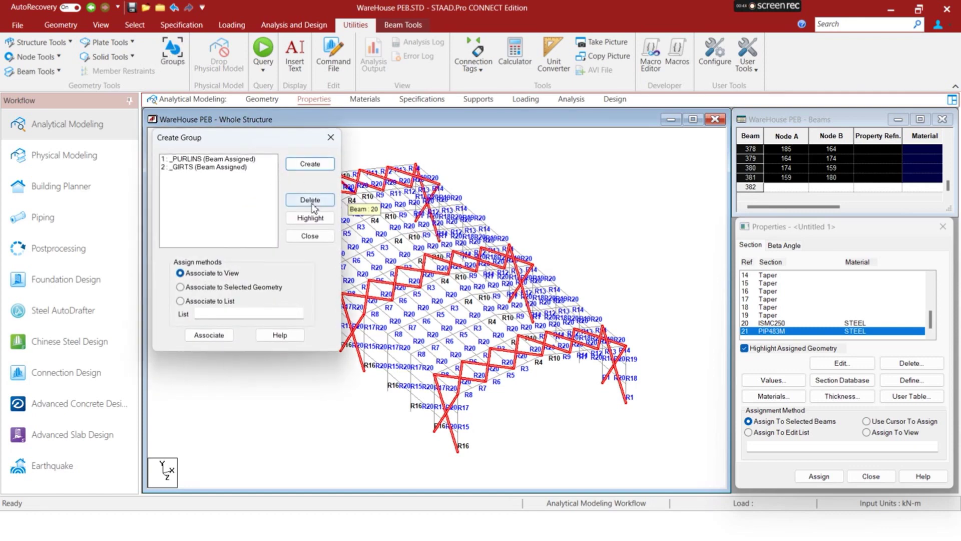
left_click(310, 164)
left_click(272, 247)
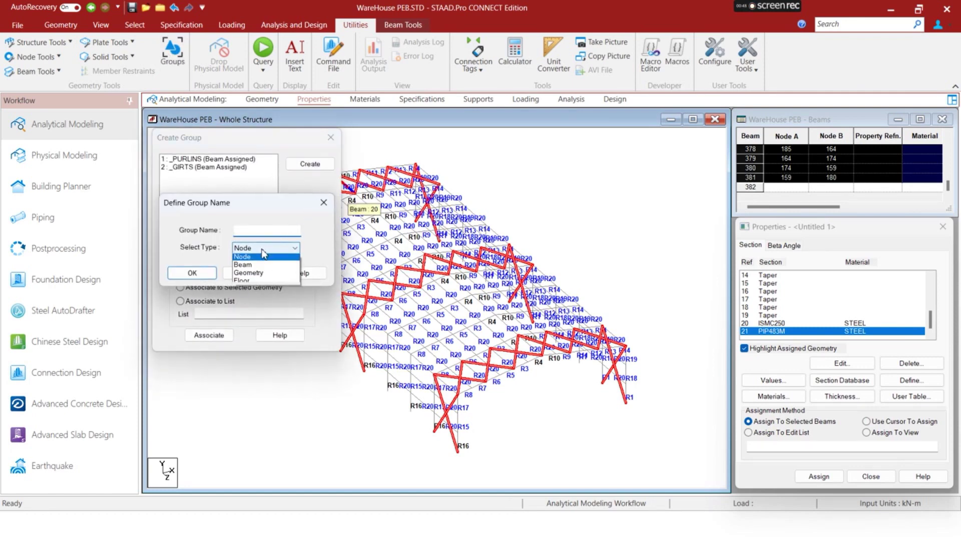
left_click(259, 264)
left_click(259, 230)
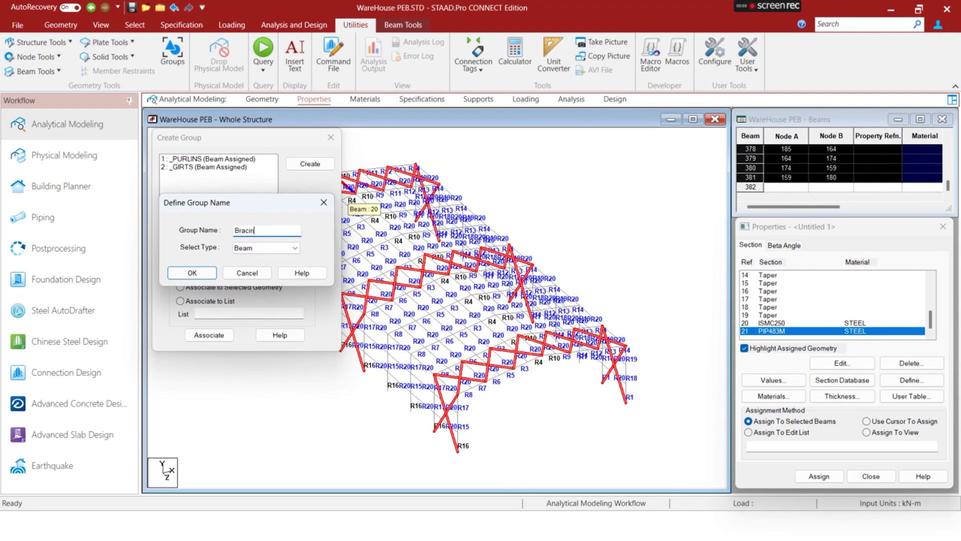
left_click(190, 273)
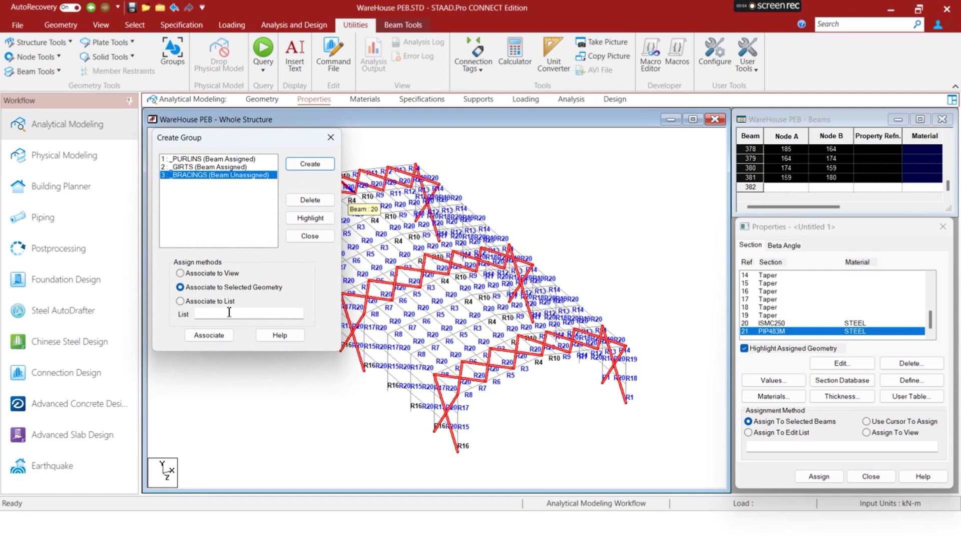
left_click(209, 335)
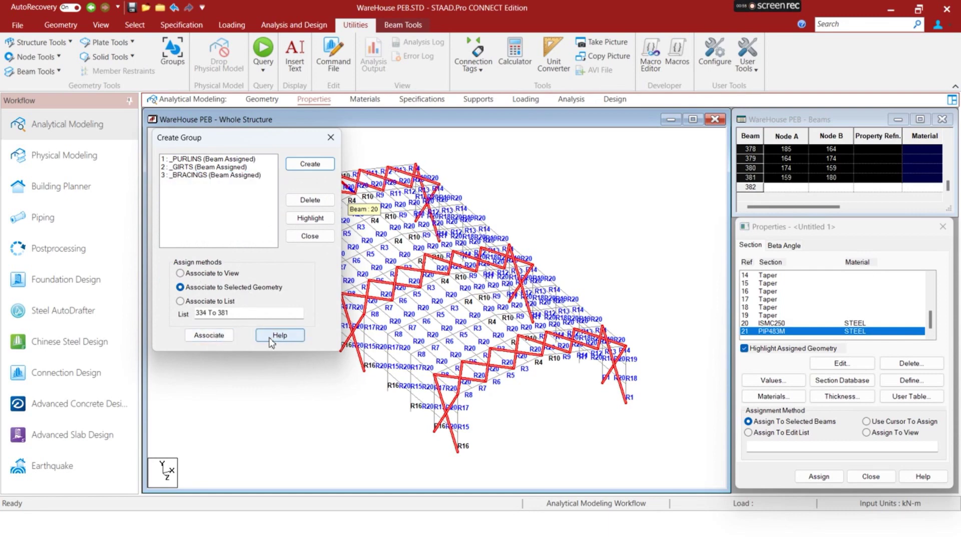
left_click(329, 138)
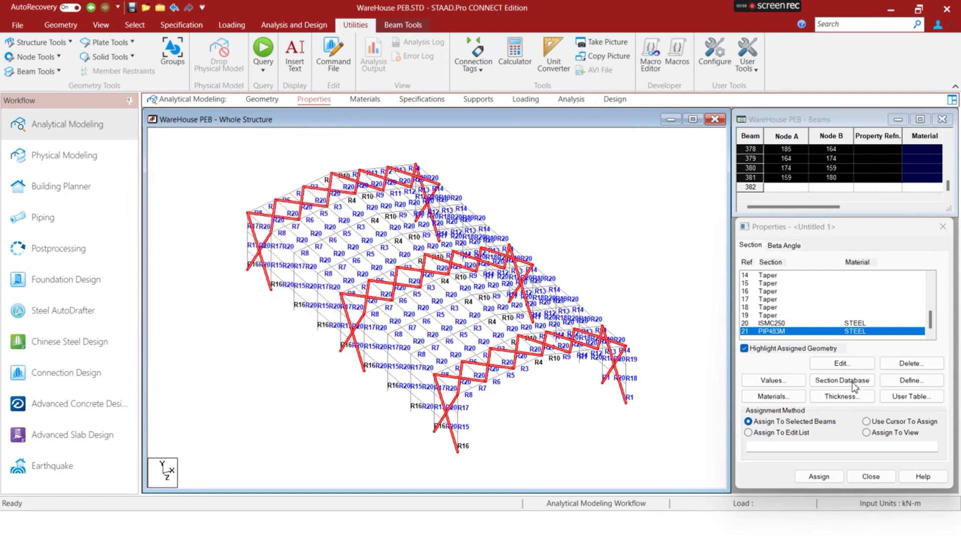
Select the members of the _BRACINGS group, assign the PIP483M section to them, and close the group selection
left_click(703, 293)
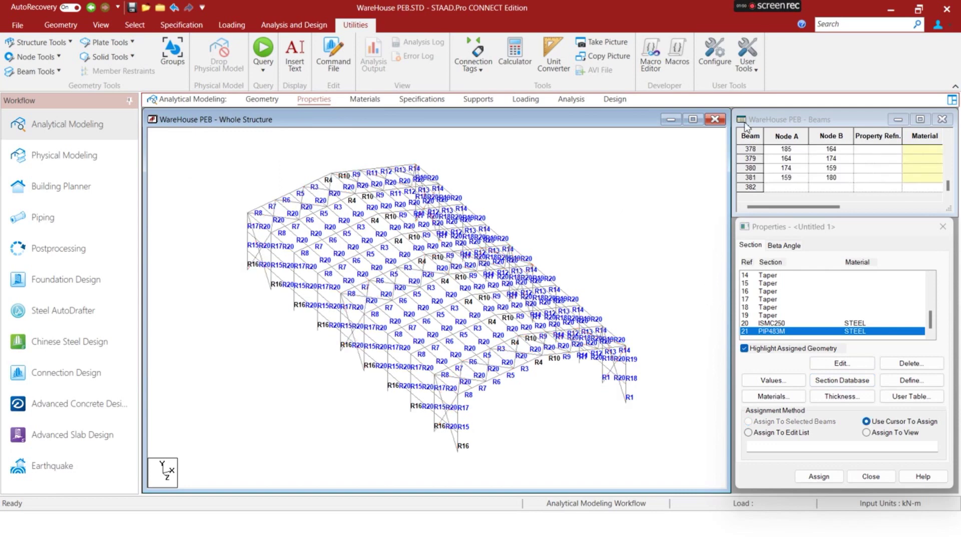
left_click(116, 30)
left_click(135, 25)
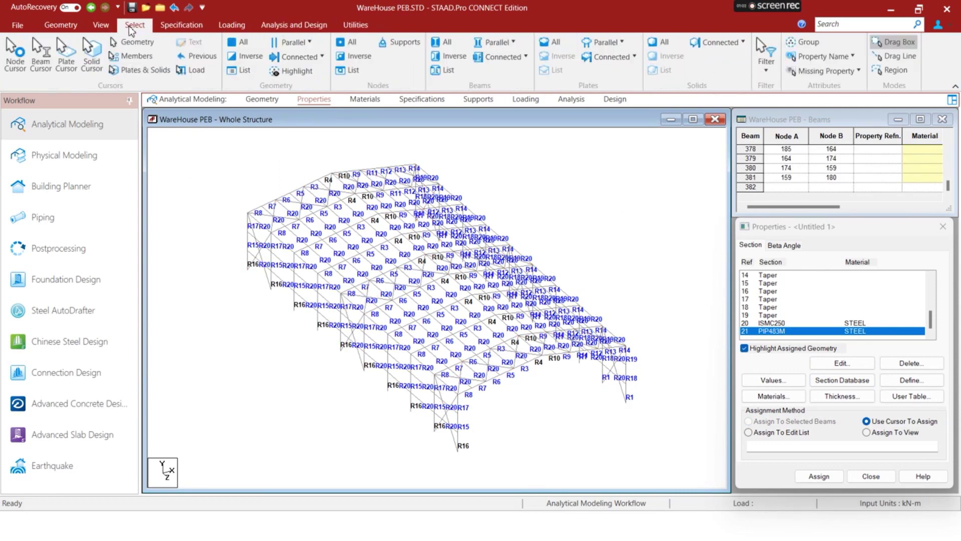
left_click(804, 43)
left_click(191, 185)
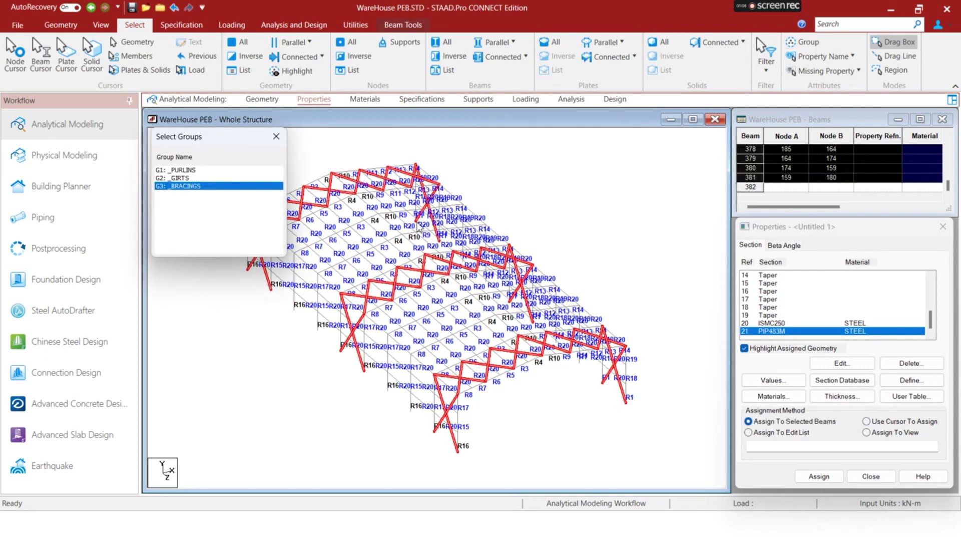
left_click(806, 475)
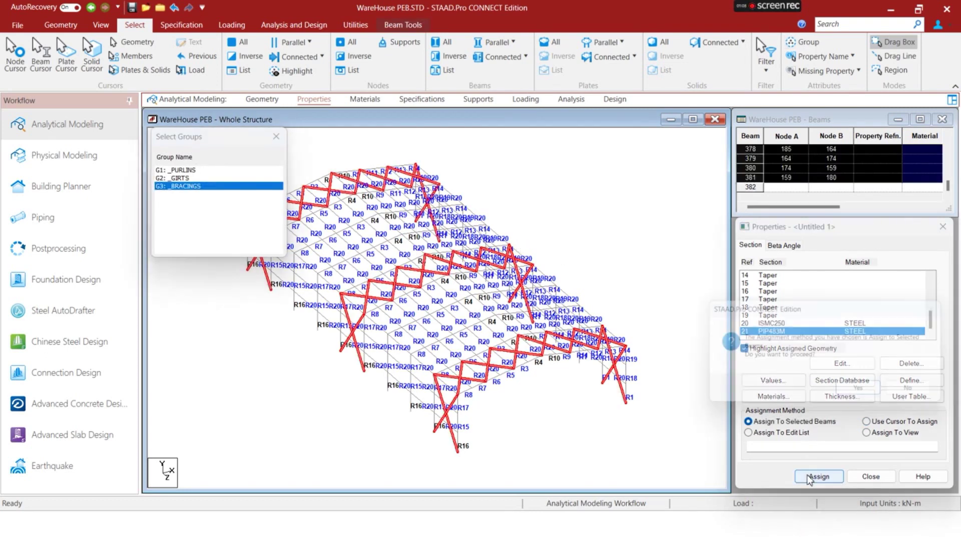
key("Return")
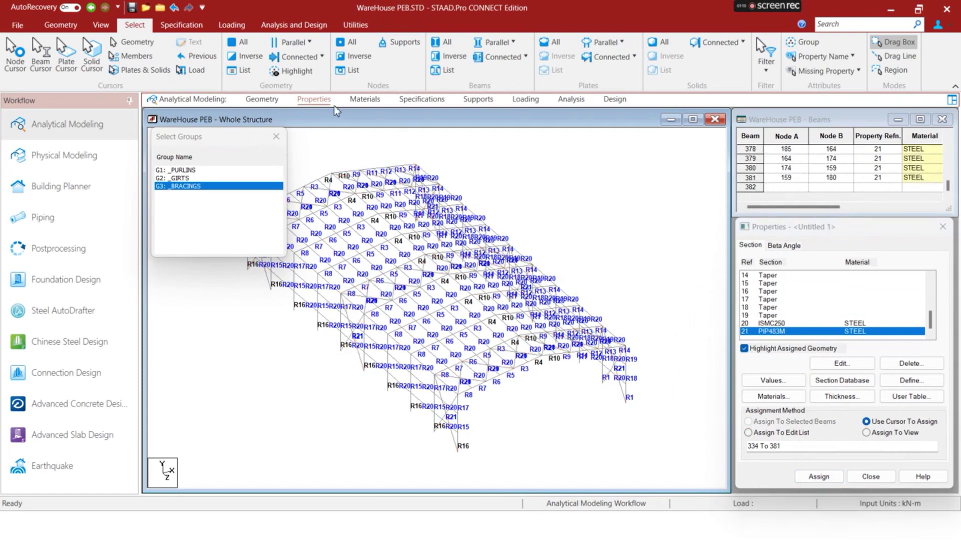
left_click(274, 136)
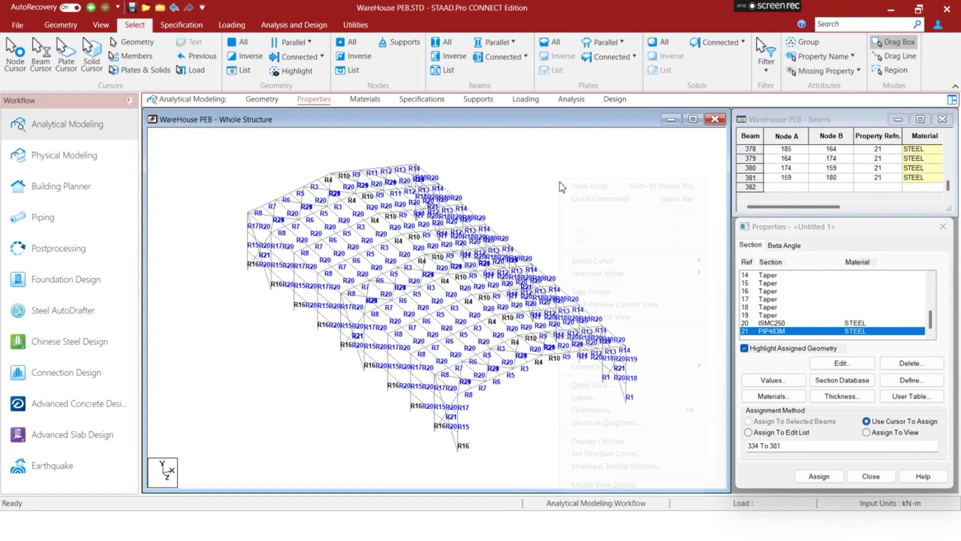
Open the 3D rendered view, examine how purlins and bracings sit against the rafters, and close the view
right_click(560, 180)
left_click(594, 503)
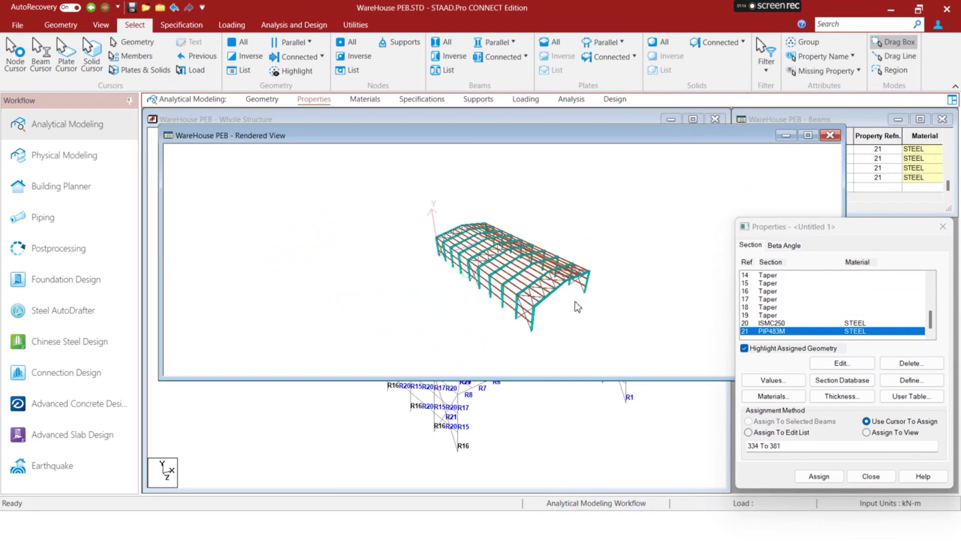
left_click_drag(575, 303, 484, 293)
scroll(502, 294, "up", 3)
scroll(488, 299, "up", 5)
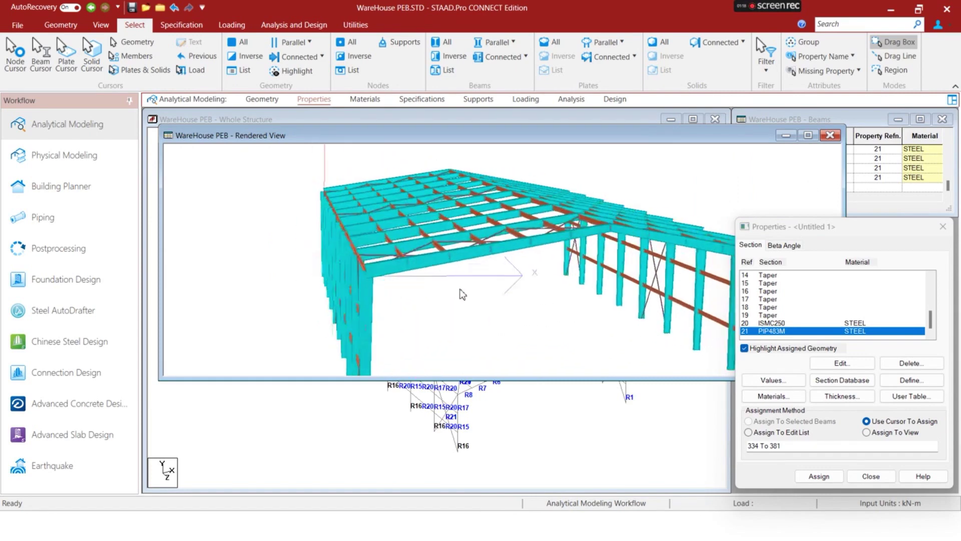
scroll(423, 260, "up", 5)
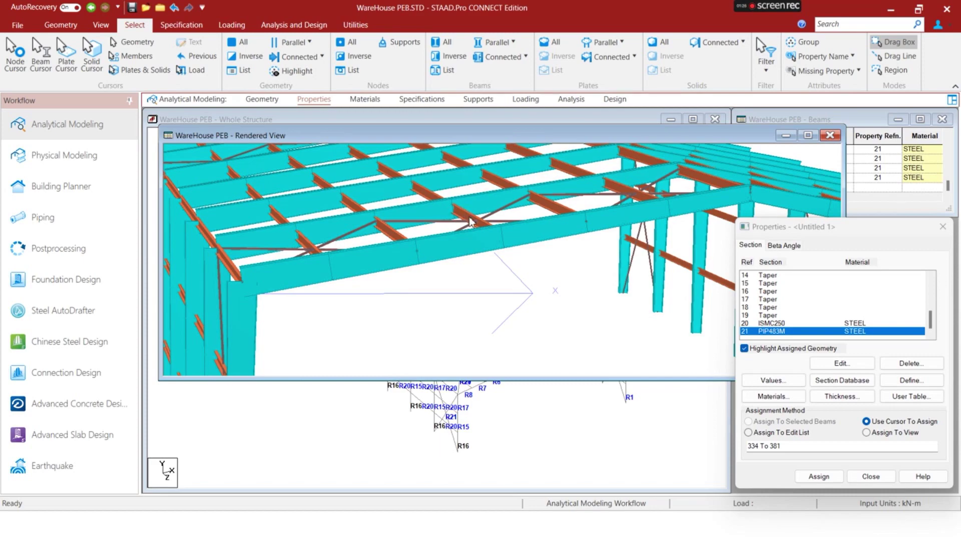
left_click_drag(546, 202, 484, 215)
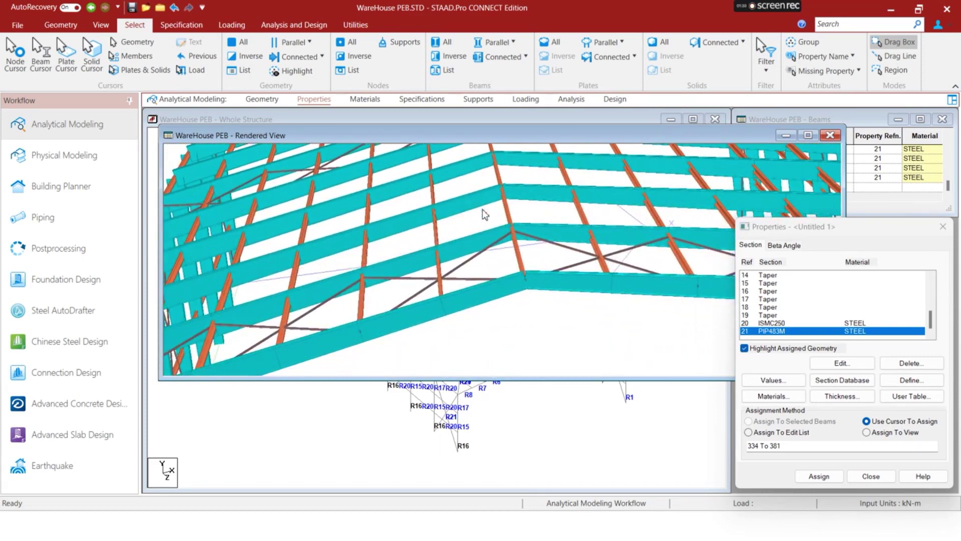
left_click_drag(550, 276, 530, 278)
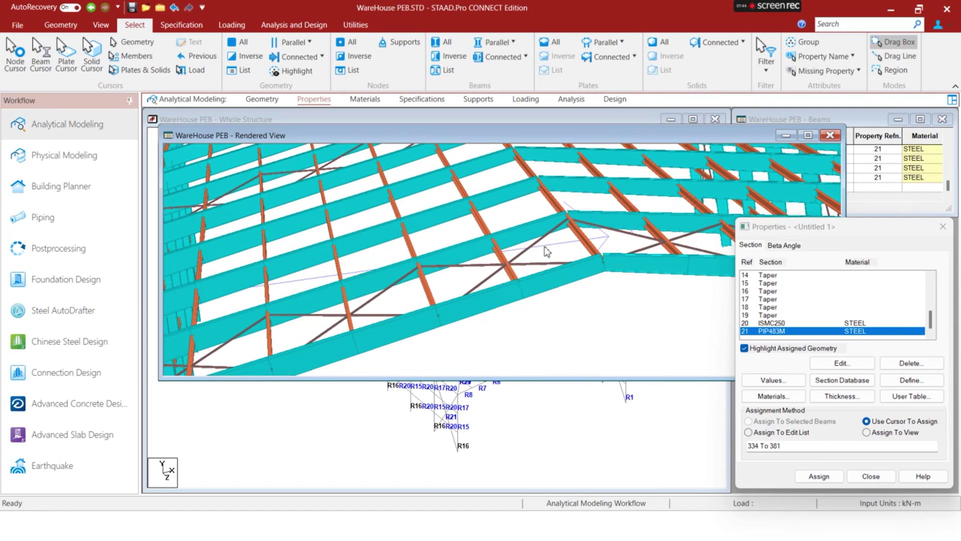
left_click_drag(562, 259, 490, 243)
scroll(532, 268, "down", 3)
scroll(473, 235, "up", 3)
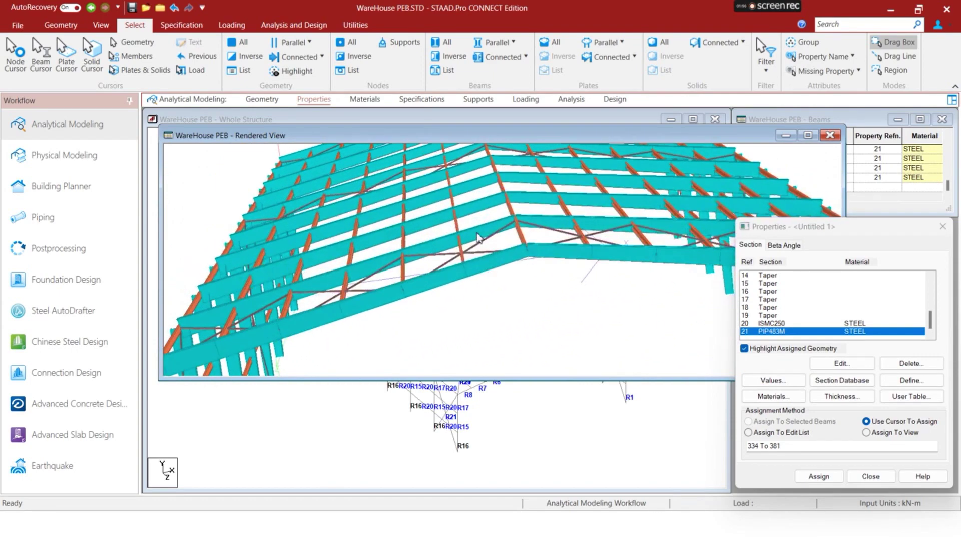
left_click(830, 135)
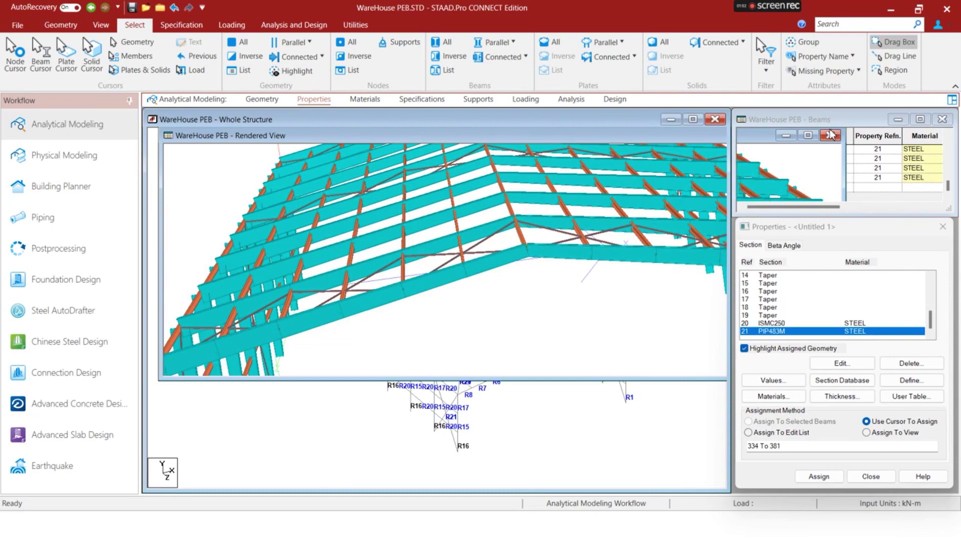
Go to the Specifications page, view the Offset options of the beam member specification, and close the dialog
left_click(422, 100)
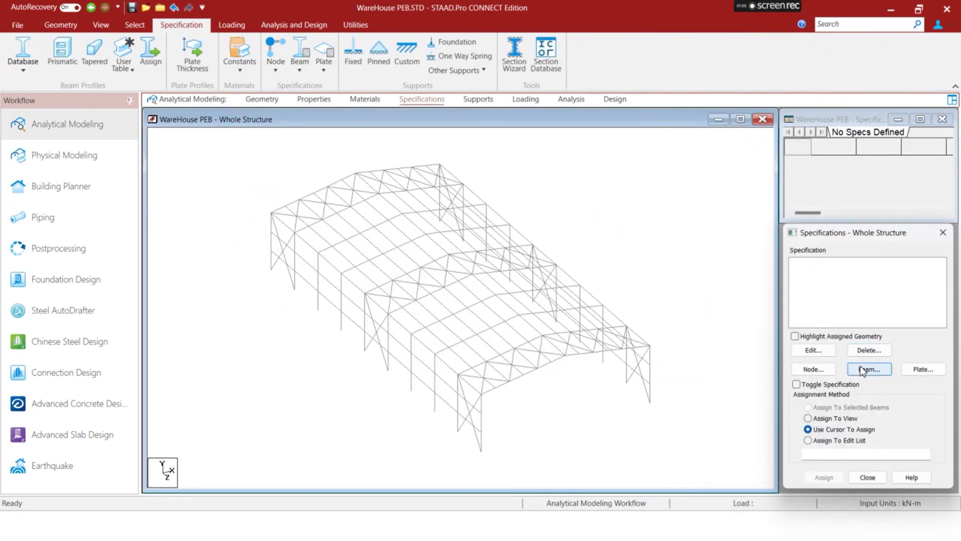
left_click(862, 370)
left_click(711, 250)
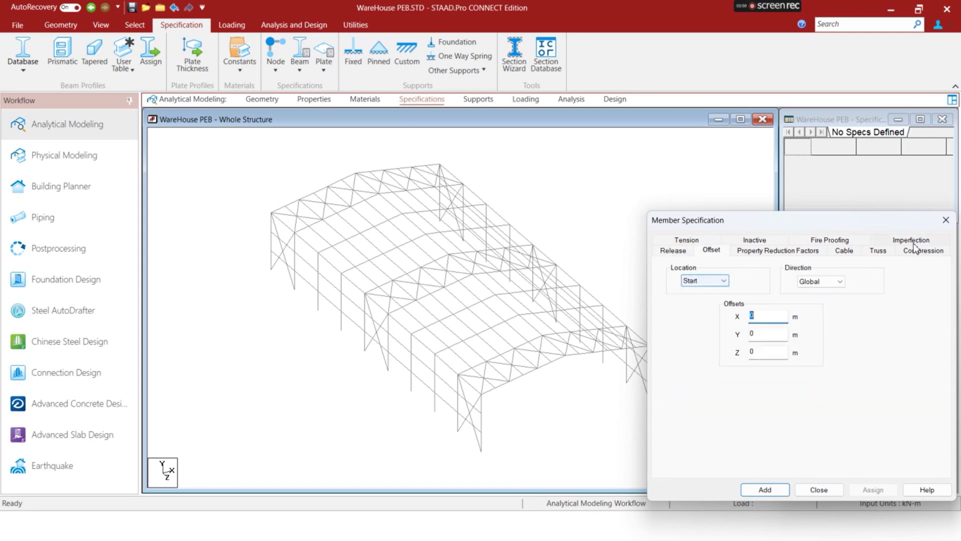
left_click(945, 219)
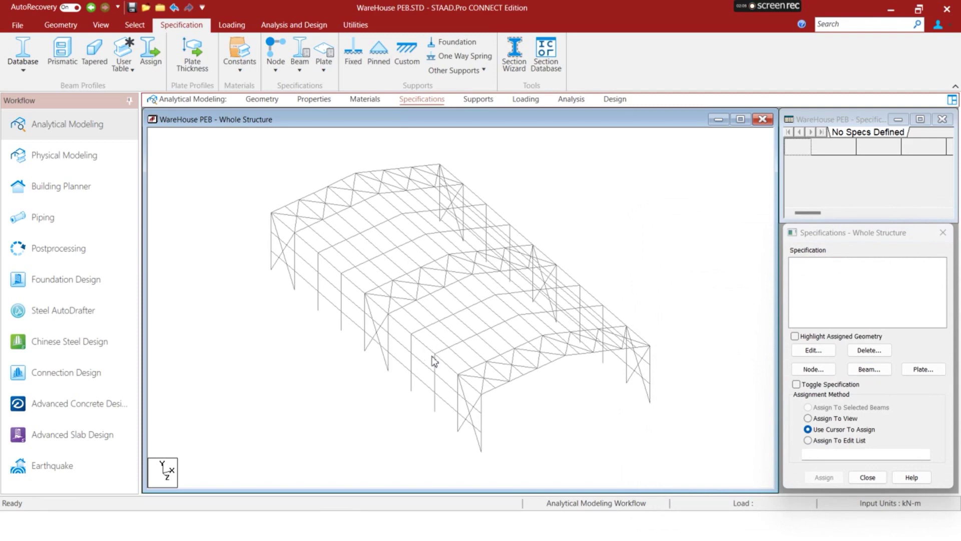
Switch to the handwritten frame sketch in OneNote, choose the dark green pen, and circle the purlin area on the sloping rafter
key("super")
left_click(649, 528)
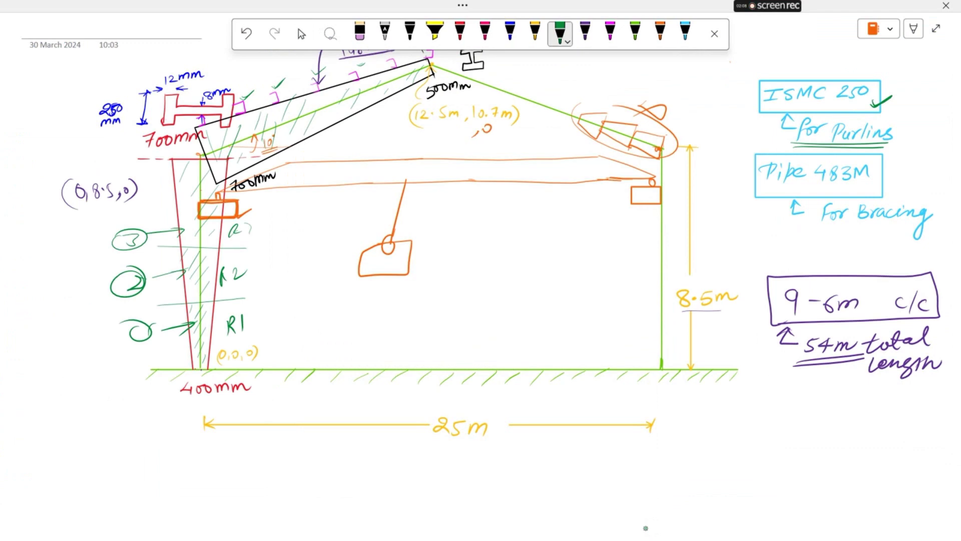
left_click(684, 32)
left_click(660, 32)
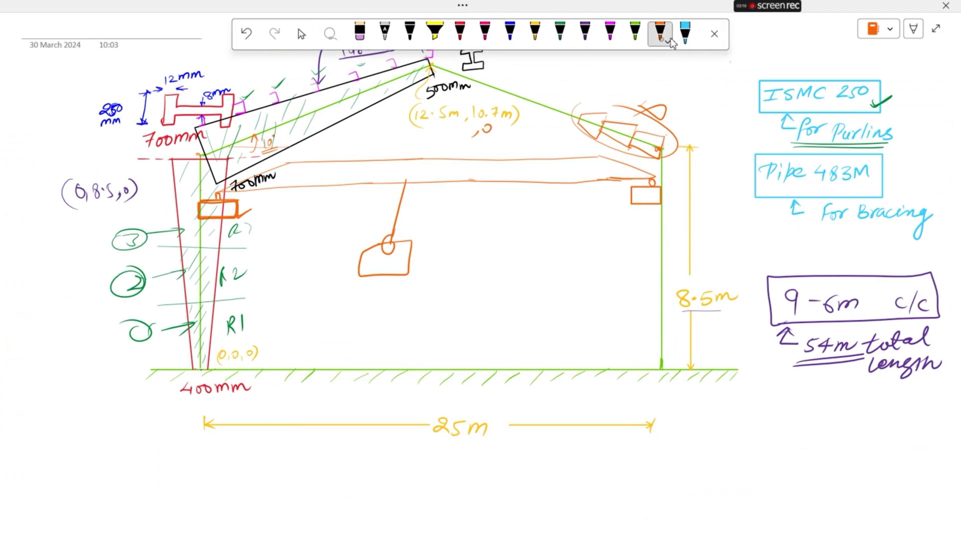
left_click(458, 32)
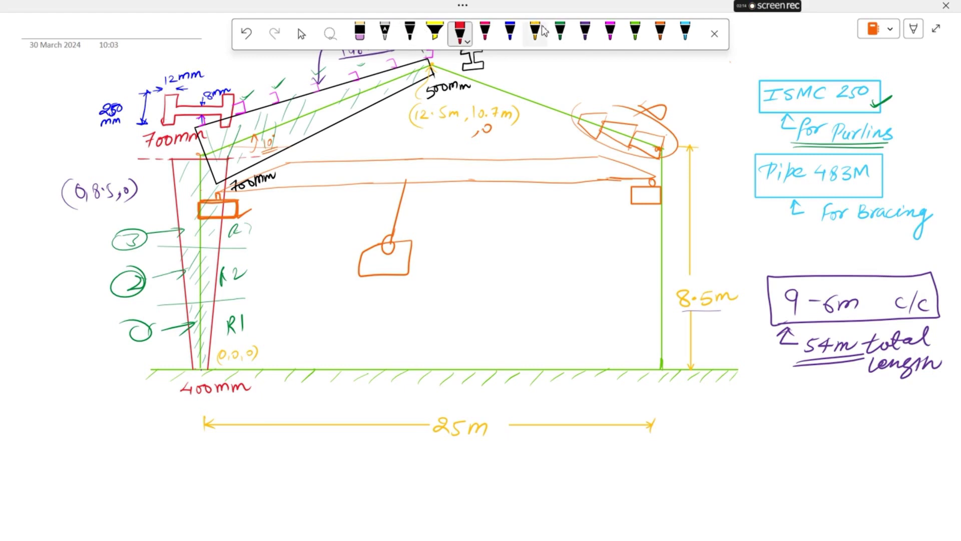
left_click(510, 32)
left_click(560, 32)
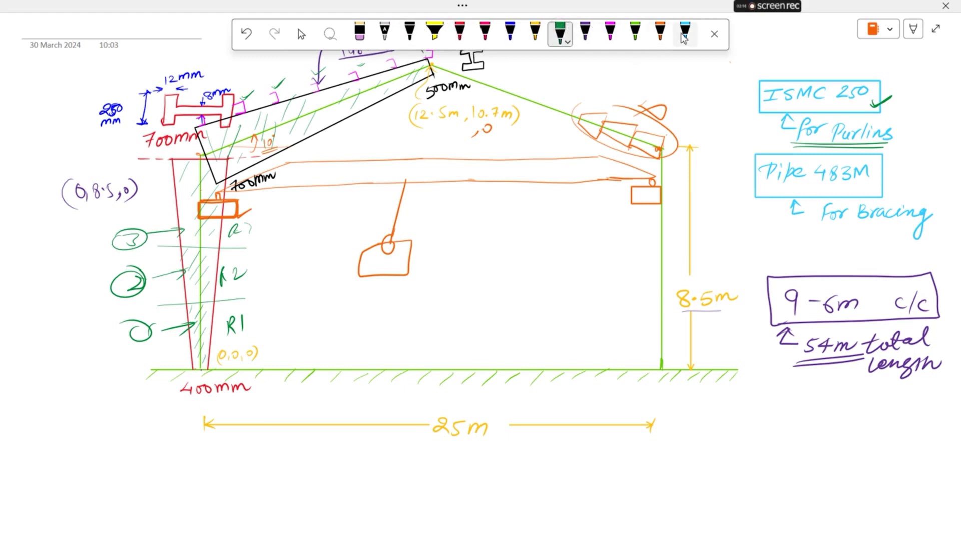
left_click(716, 33)
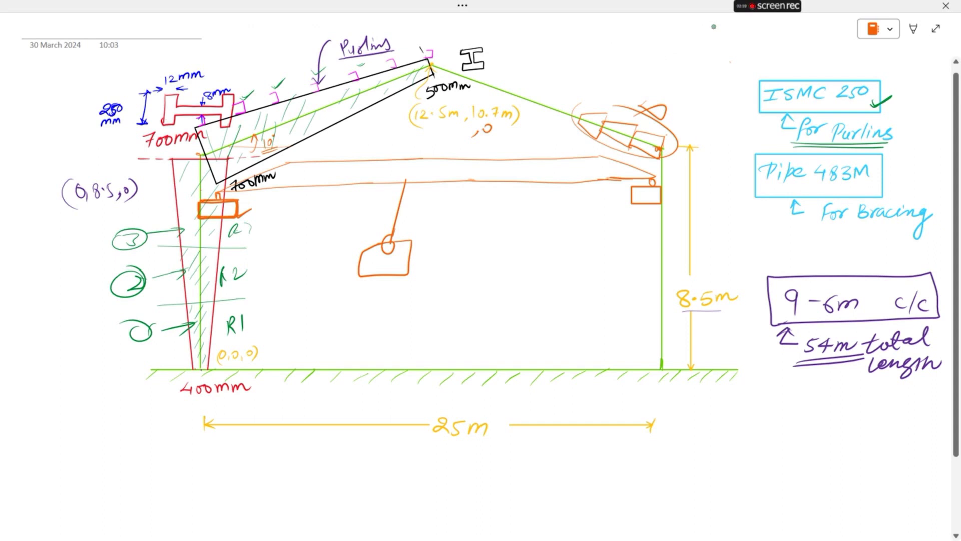
left_click_drag(350, 127, 343, 83)
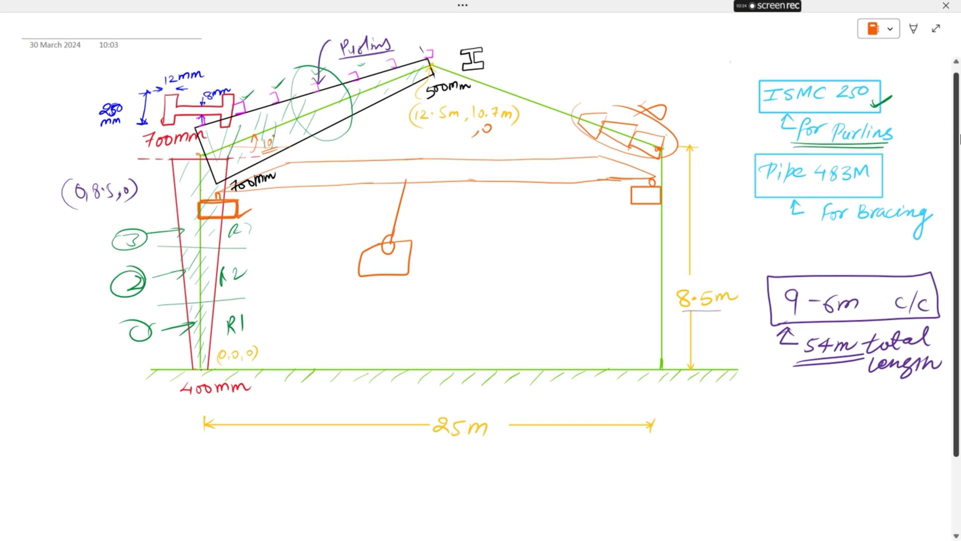
Below the frame sketch, draw an enlarged sloping rafter with a purlin channel on top and mark the channel's depth as 250mm
scroll(480, 270, "down", 3)
left_click_drag(349, 469, 602, 403)
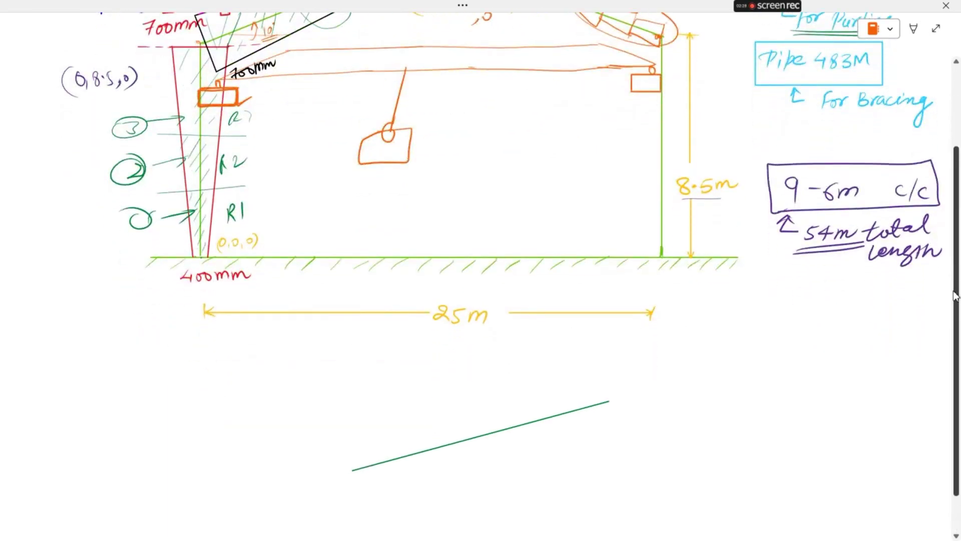
mouse_move(390, 527)
left_mouse_down()
mouse_move(572, 433)
mouse_move(619, 420)
left_mouse_up()
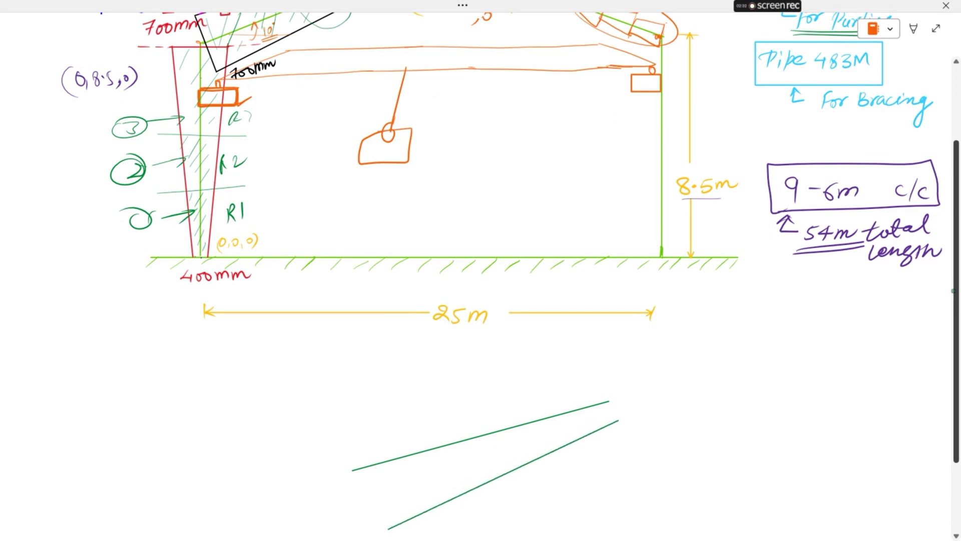
left_click_drag(430, 393, 472, 384)
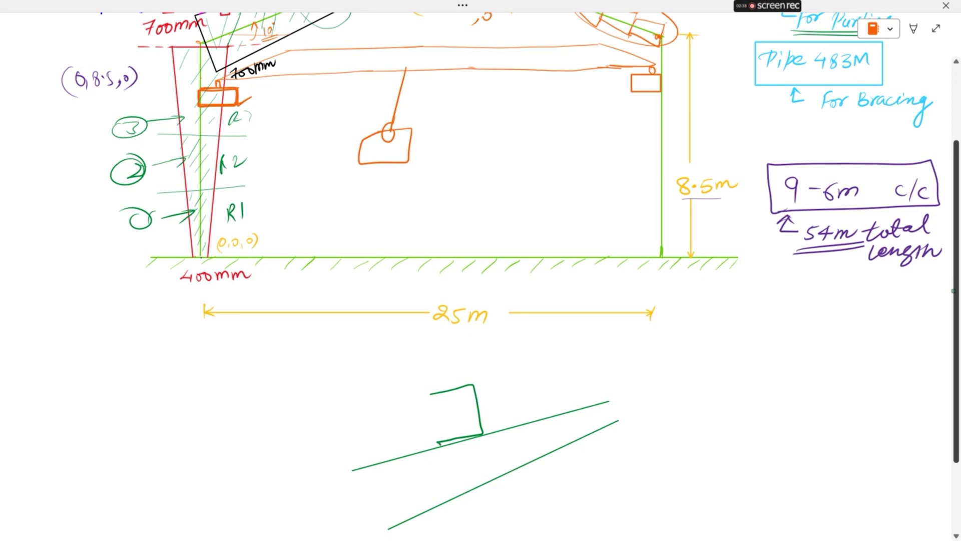
key("ctrl+z")
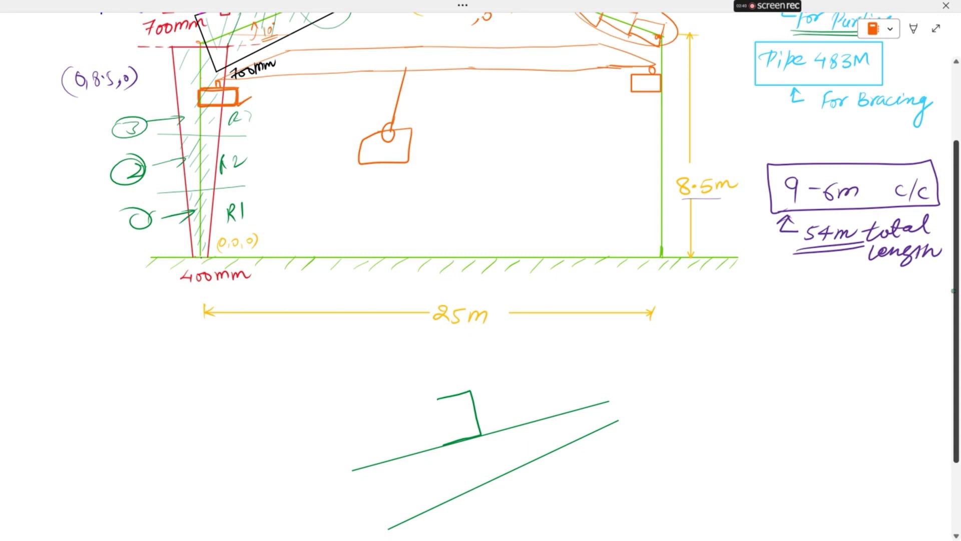
left_click_drag(496, 385, 511, 430)
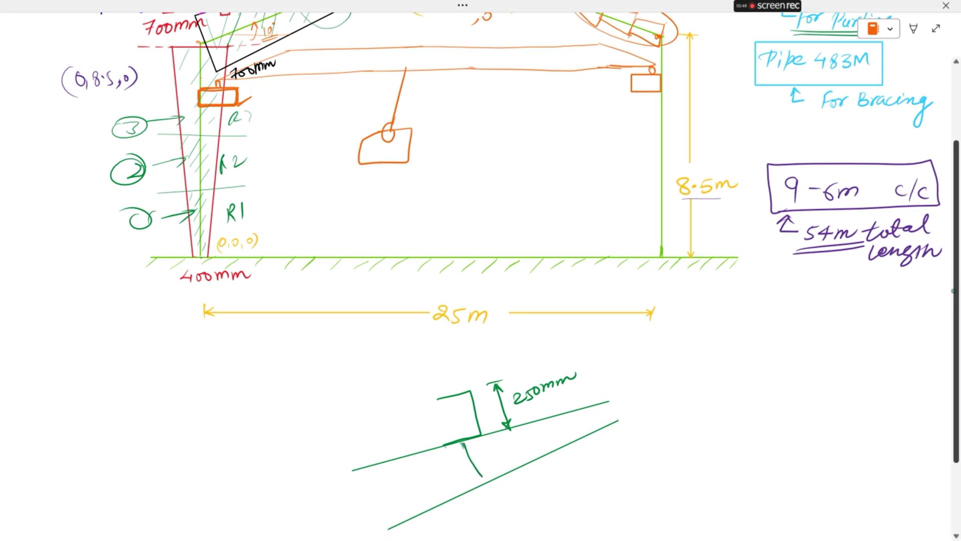
Add purlin channels at the upper and lower ends of the enlarged rafter and close both rafter ends
left_click_drag(586, 357, 616, 386)
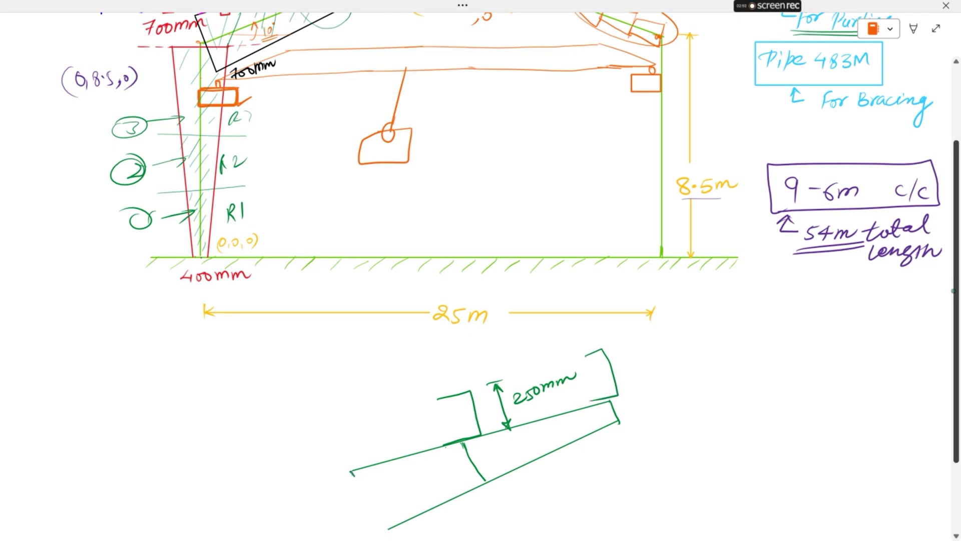
left_click_drag(352, 472, 388, 527)
left_click_drag(323, 482, 359, 466)
left_click_drag(380, 536, 396, 523)
mouse_move(313, 429)
left_mouse_down()
mouse_move(344, 420)
mouse_move(330, 471)
left_mouse_up()
mouse_move(314, 425)
left_mouse_down()
mouse_move(343, 418)
mouse_move(373, 464)
mouse_move(350, 470)
mouse_move(351, 421)
mouse_move(353, 469)
left_mouse_up()
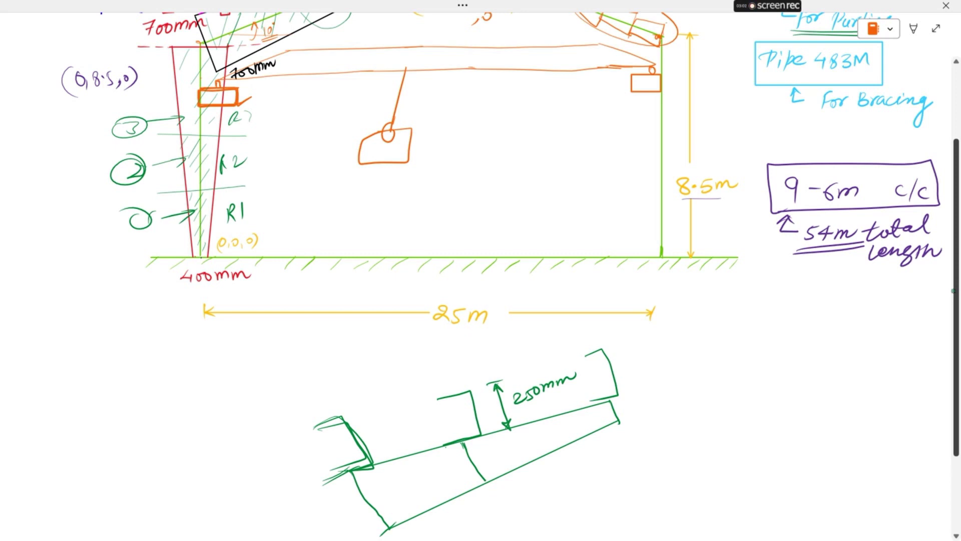
Sketch a channel on the rafter's centreline below the middle purlin, marking its depth 250mm and the rafter depth D
mouse_move(456, 449)
left_mouse_down()
mouse_move(482, 442)
mouse_move(491, 461)
mouse_move(473, 473)
mouse_move(484, 453)
left_mouse_up()
mouse_move(488, 452)
left_mouse_down()
mouse_move(501, 447)
mouse_move(486, 481)
left_mouse_up()
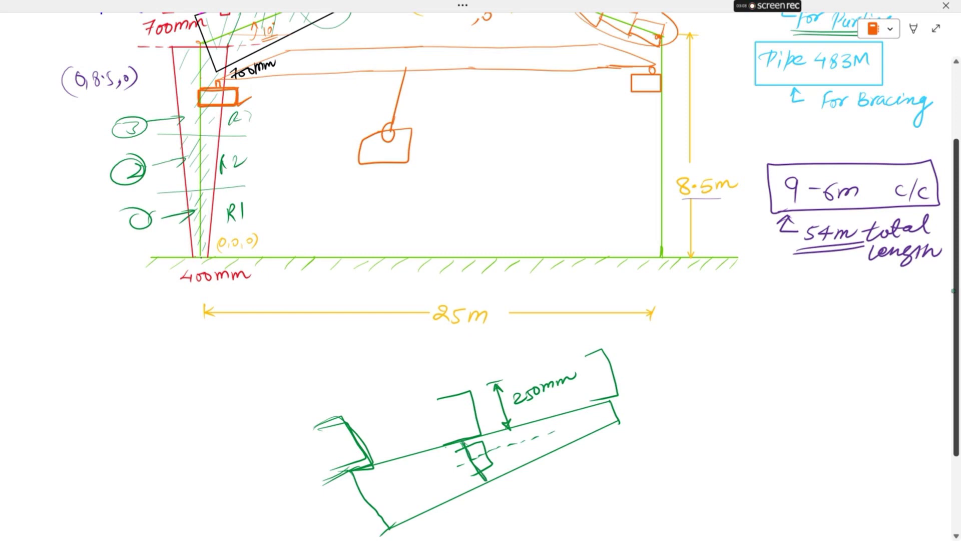
left_click_drag(494, 435, 513, 480)
left_click_drag(506, 442, 506, 450)
key("ctrl+z")
key("ctrl+z")
key("ctrl+z")
left_click_drag(460, 450, 473, 449)
left_click_drag(498, 465, 497, 476)
mouse_move(498, 442)
left_mouse_down()
mouse_move(503, 463)
mouse_move(550, 433)
left_mouse_up()
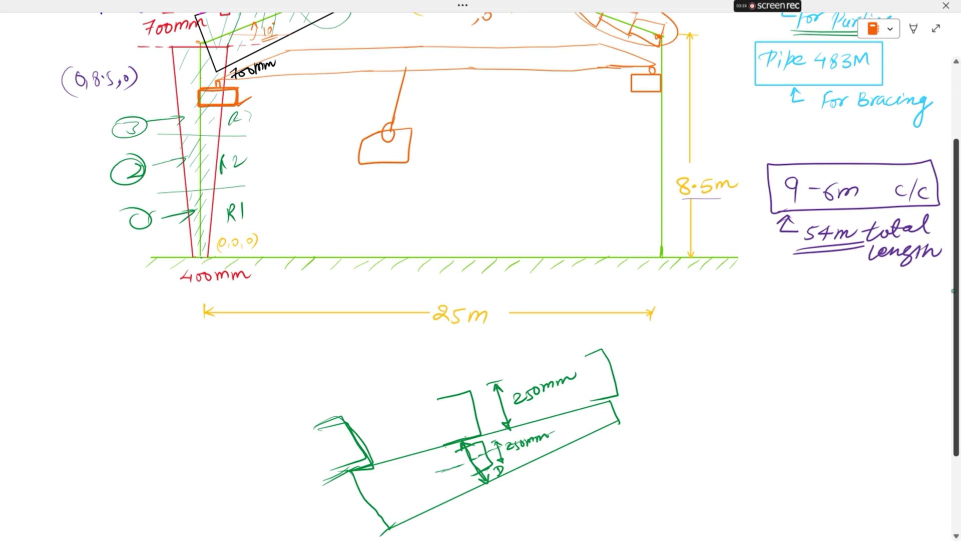
Draw the middle purlin's centreline and mark the offset distances D/2 and 125mm beside it
left_click_drag(458, 422, 496, 408)
mouse_move(447, 469)
left_mouse_down()
mouse_move(443, 430)
mouse_move(452, 436)
left_mouse_up()
left_click_drag(424, 458, 426, 470)
mouse_move(438, 457)
left_mouse_down()
mouse_move(433, 472)
mouse_move(450, 470)
left_mouse_up()
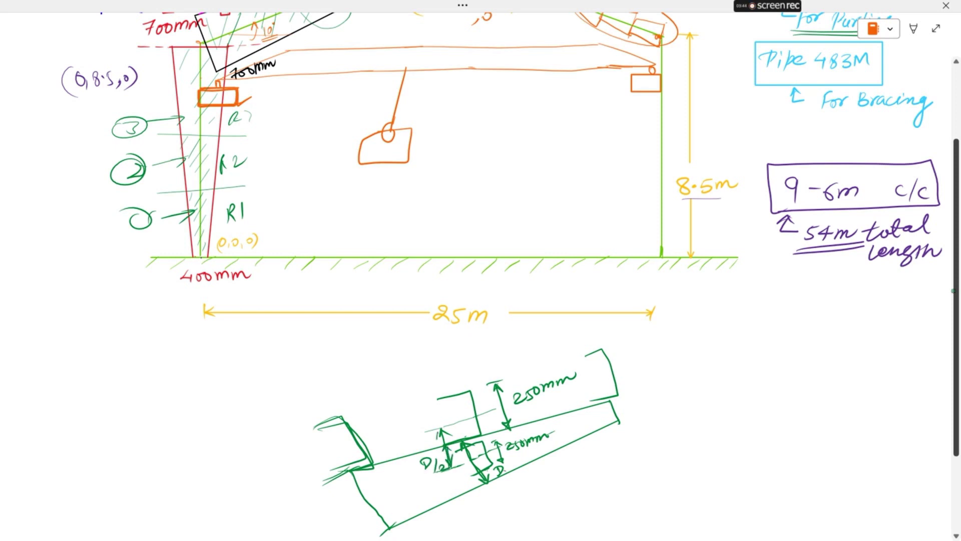
left_click_drag(440, 438, 449, 444)
Mark the rafter depth D with arrows at the lower and upper ends of the enlarged rafter
left_click_drag(354, 474, 395, 525)
left_click_drag(388, 511, 390, 525)
left_click_drag(392, 490, 387, 505)
left_click_drag(606, 408, 614, 407)
left_click_drag(610, 404, 617, 420)
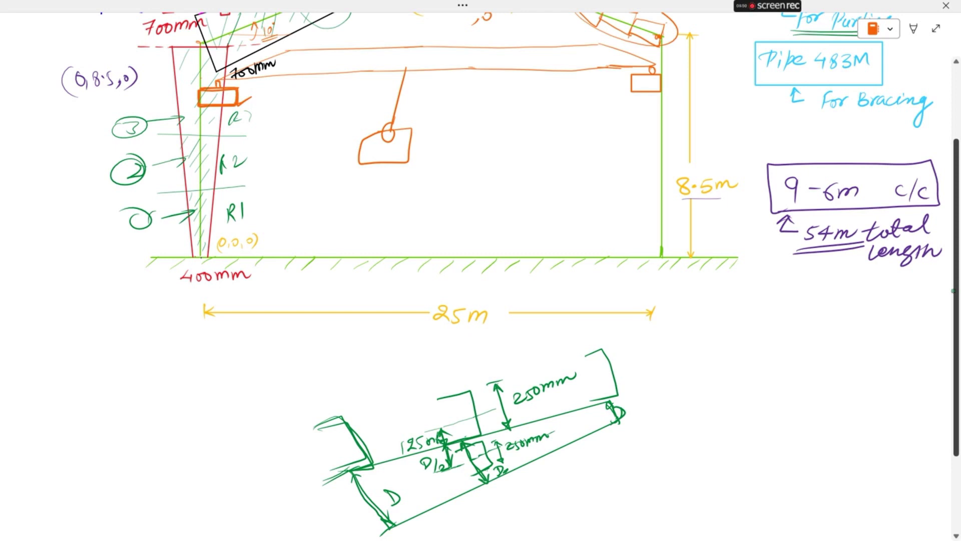
Emphasize the 125mm label, retrace the three purlin channels on the rafter, and underline the D/2 label
mouse_move(422, 428)
left_mouse_down()
mouse_move(388, 446)
mouse_move(440, 451)
mouse_move(412, 435)
mouse_move(427, 420)
left_mouse_up()
left_click_drag(334, 421, 369, 465)
mouse_move(451, 396)
left_mouse_down()
mouse_move(482, 390)
mouse_move(487, 433)
left_mouse_up()
left_click_drag(588, 357, 623, 398)
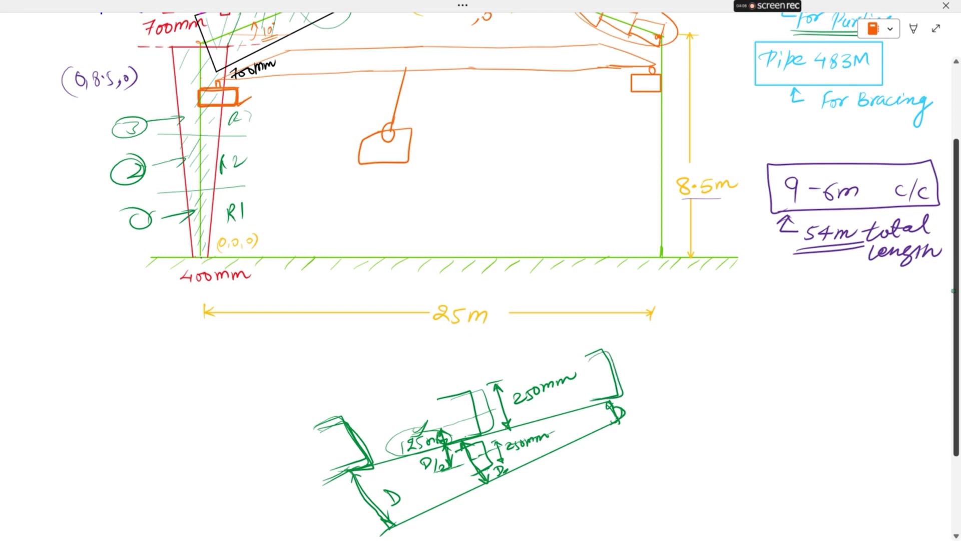
left_click_drag(429, 476, 445, 474)
left_click_drag(427, 480, 444, 478)
Write the offset formula (D/2+125) mm beside the rafter detail, underline it twice, and tick the uppermost purlin channel
mouse_move(712, 338)
left_mouse_down()
mouse_move(711, 353)
mouse_move(734, 354)
left_mouse_up()
left_click_drag(716, 364, 732, 371)
mouse_move(746, 346)
left_mouse_down()
mouse_move(746, 360)
mouse_move(753, 351)
left_mouse_up()
left_click_drag(760, 342, 761, 353)
left_click_drag(771, 344, 784, 354)
mouse_move(787, 341)
left_mouse_down()
mouse_move(785, 354)
mouse_move(802, 339)
left_mouse_up()
left_click_drag(806, 327, 793, 373)
left_click_drag(711, 338, 713, 387)
mouse_move(815, 331)
left_mouse_down()
mouse_move(816, 345)
mouse_move(862, 343)
left_mouse_up()
mouse_move(702, 400)
left_mouse_down()
mouse_move(864, 367)
mouse_move(847, 377)
left_mouse_up()
left_click_drag(597, 374, 615, 351)
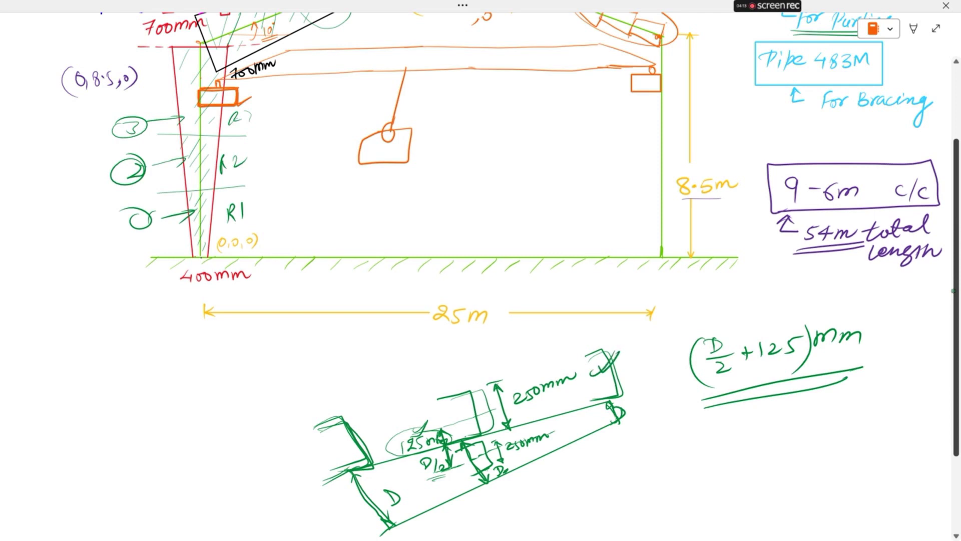
Underline the (D/2+125) mm formula again, write "offset" beneath it with a double underline, and tick the formula
left_click_drag(692, 399, 838, 363)
left_click_drag(729, 394, 829, 373)
left_click_drag(742, 413, 748, 430)
mouse_move(754, 415)
left_mouse_down()
mouse_move(763, 424)
mouse_move(801, 403)
left_mouse_up()
mouse_move(811, 392)
left_mouse_down()
mouse_move(808, 412)
mouse_move(819, 399)
left_mouse_up()
left_click_drag(721, 442, 825, 421)
left_click_drag(743, 331, 758, 321)
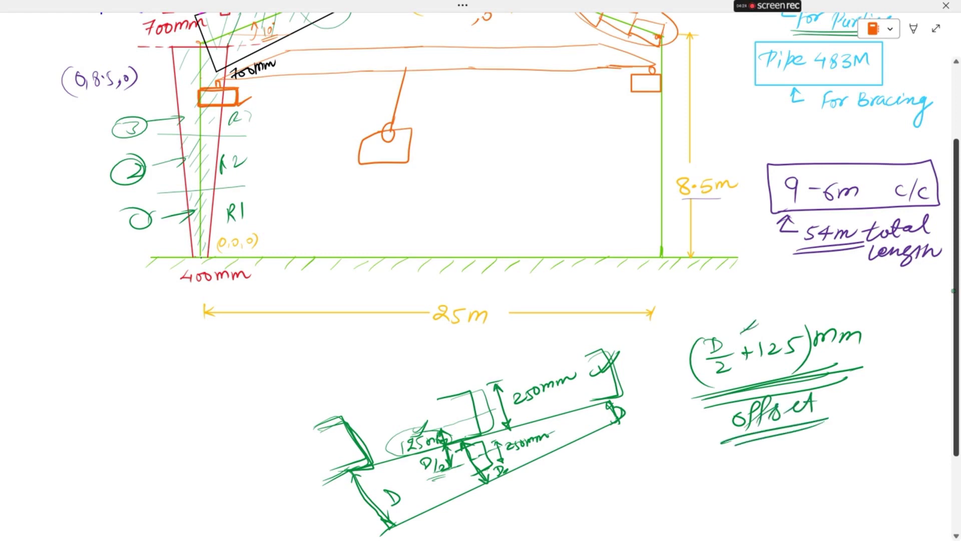
Switch to the WareHouse PEB model in STAAD.Pro and bring up its section property assignments
key("super")
left_click(647, 530)
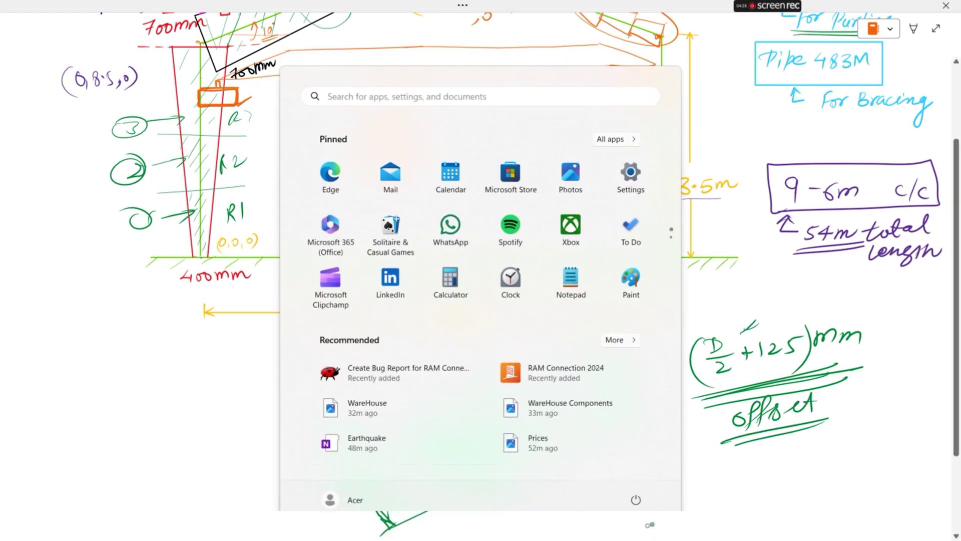
key("super")
left_click(622, 529)
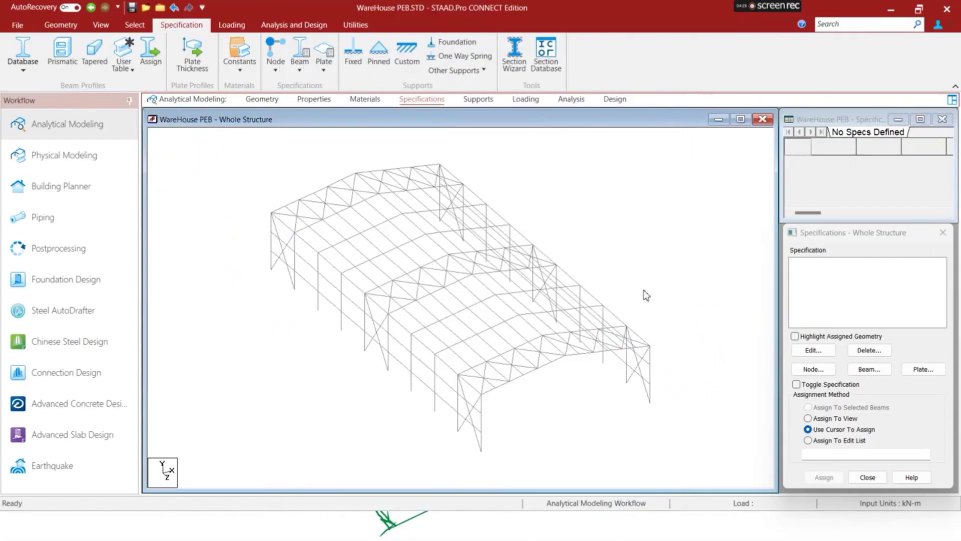
left_click(559, 359)
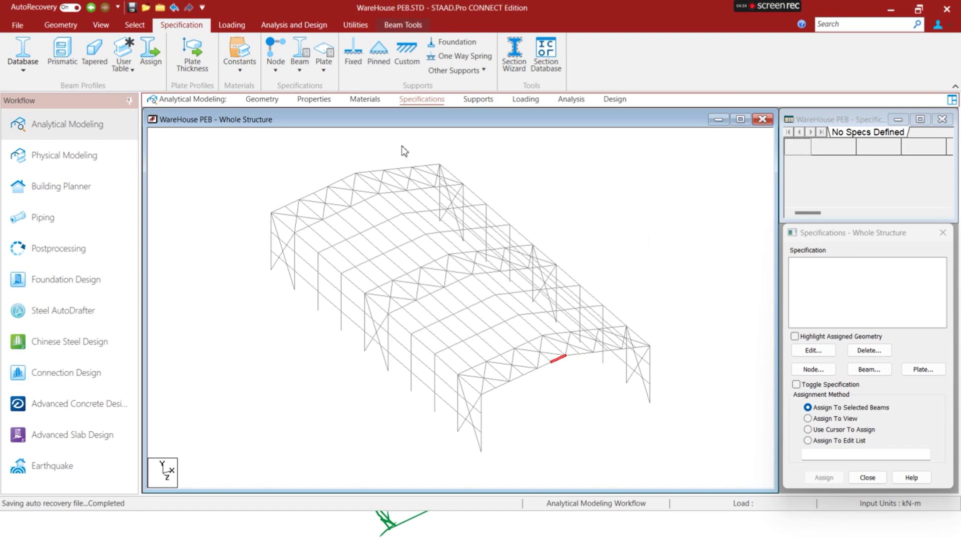
left_click(316, 100)
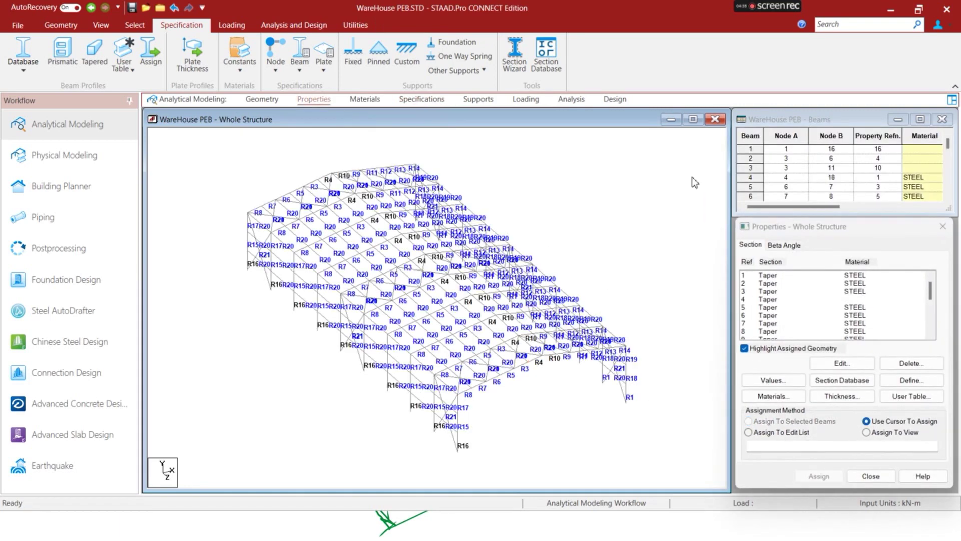
Examine the section reference labels on the rafters and purlins of the whole structure from several angles
middle_click_drag(665, 351, 616, 349)
left_click(444, 393)
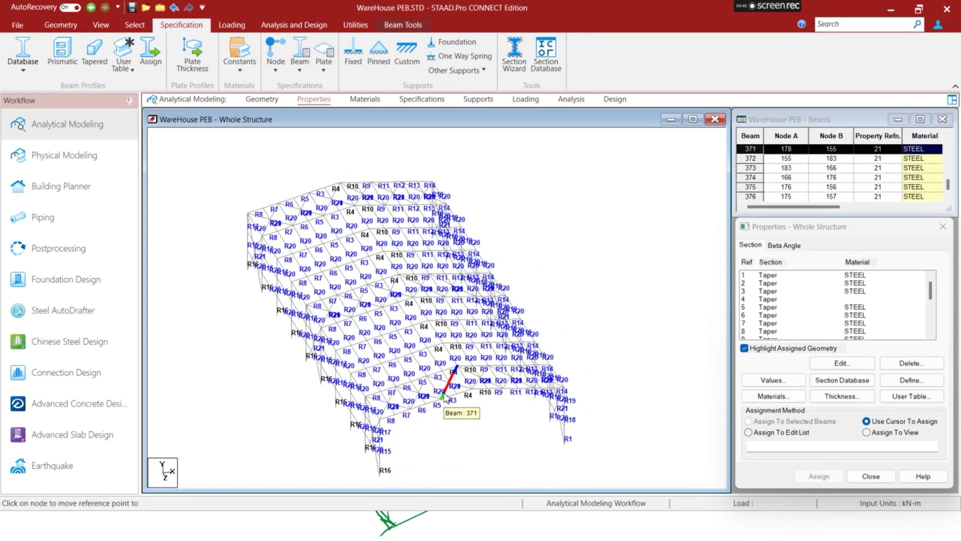
left_click(537, 435)
scroll(483, 429, "up", 3)
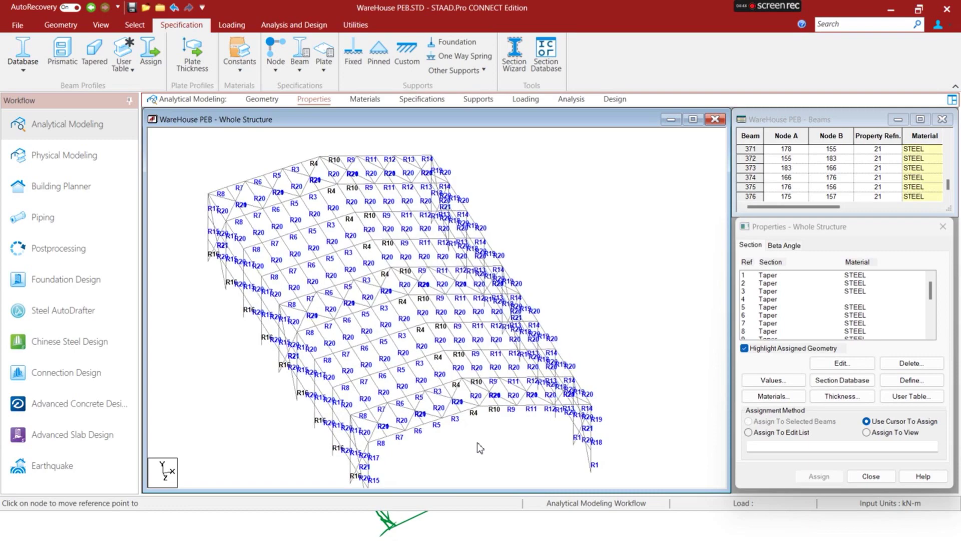
scroll(478, 444, "up", 2)
scroll(479, 443, "down", 2)
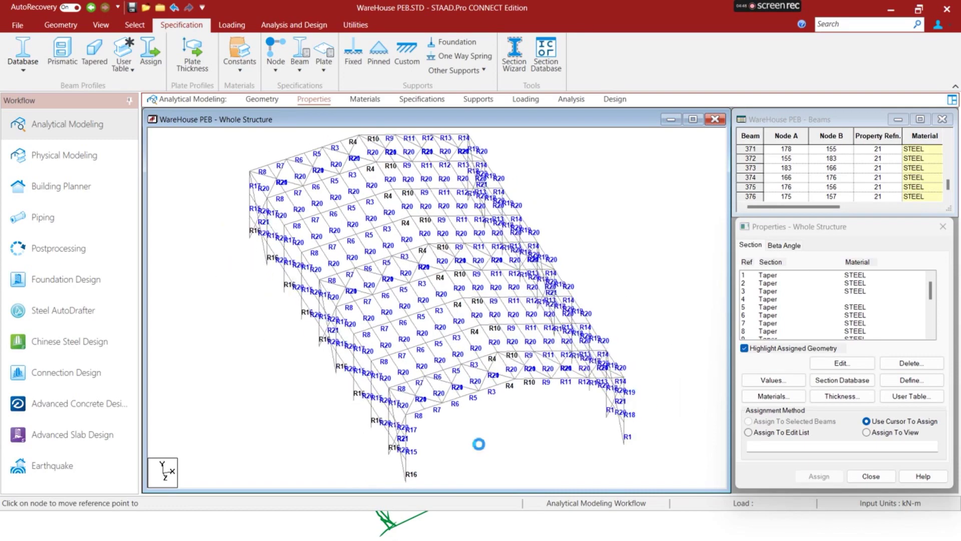
key("Right")
key("Left")
key("Right")
key("Right")
key("Right")
key("Right")
key("Right")
key("Left")
key("Left")
key("Left")
key("Left")
key("Left")
key("Left")
key("Right")
key("Right")
key("Left")
key("Left")
key("Left")
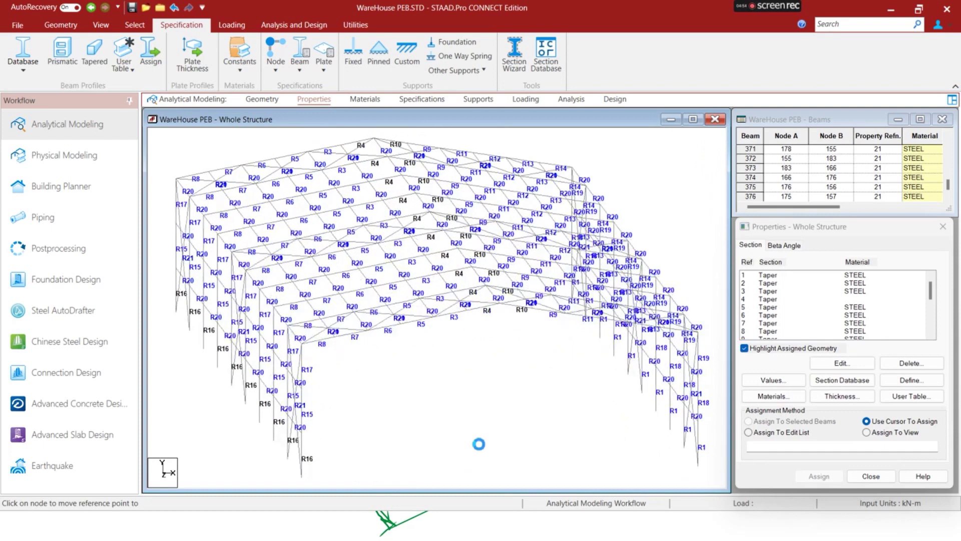
key("Left")
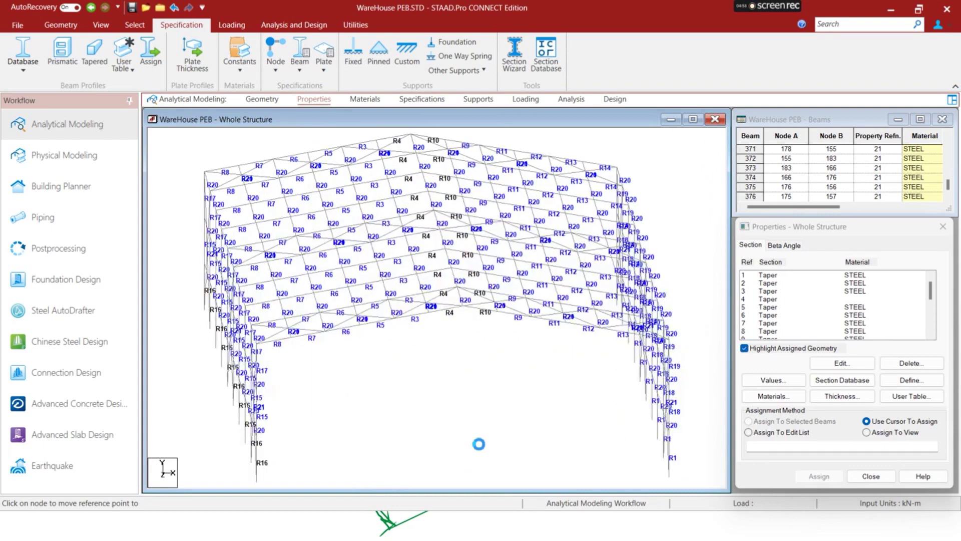
Identify the ridge purlin and the R4 rafter member beside the ridge in the front frame
left_click(447, 313)
left_click(453, 345)
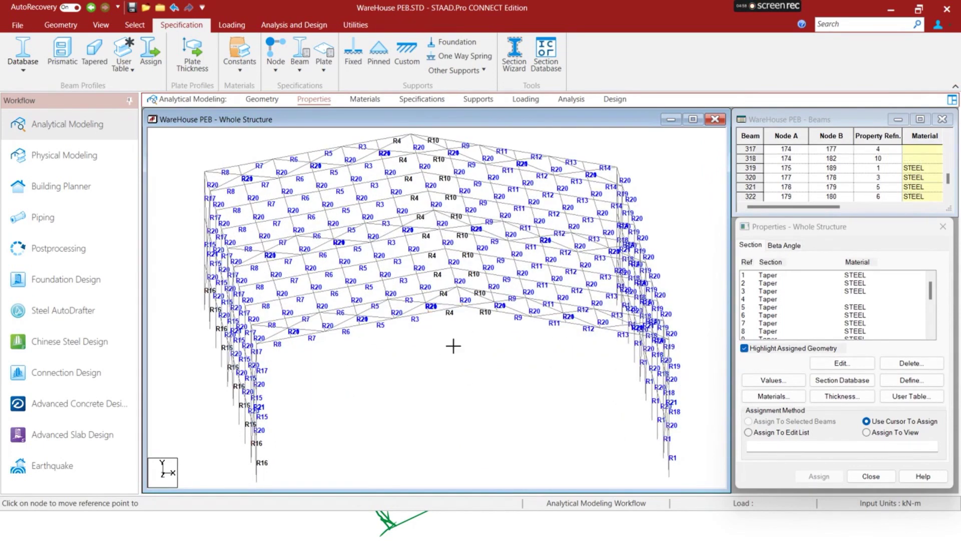
left_click(459, 296)
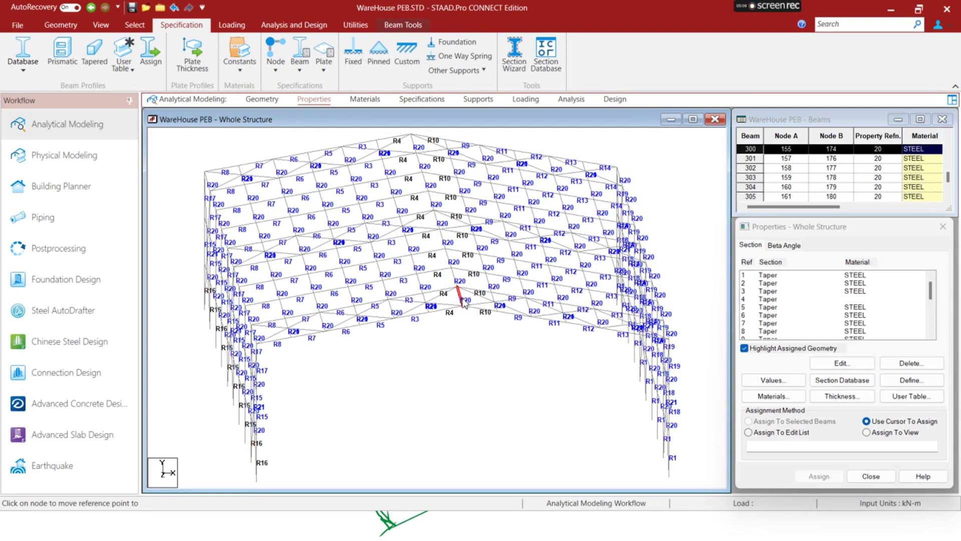
left_click(452, 315)
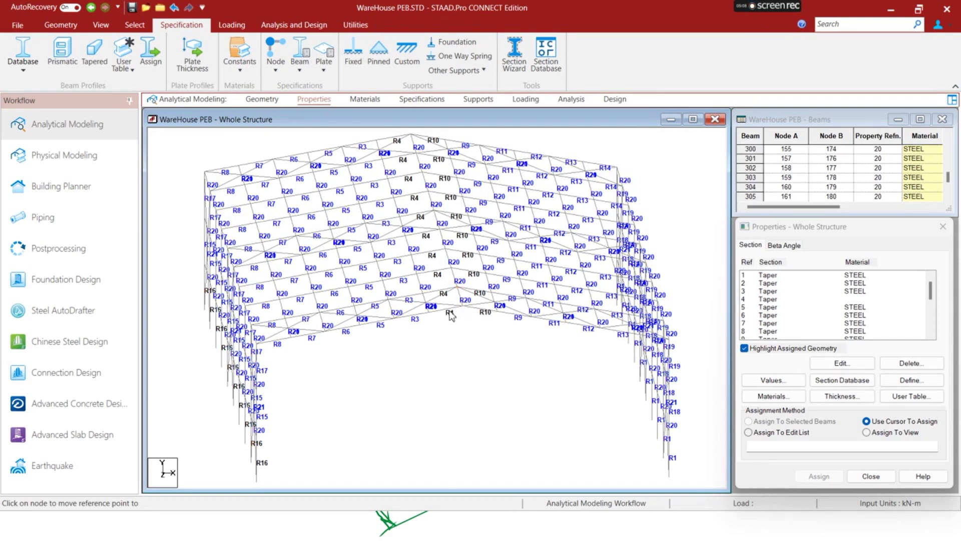
left_click(450, 314)
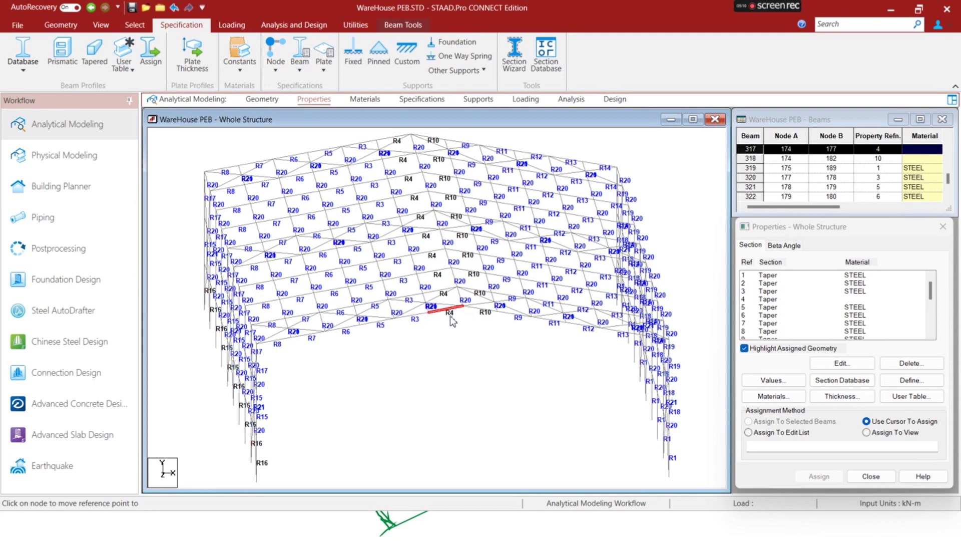
Inspect the start-node and end-node depths of tapered section 4, which is assigned to the R4 rafter members
left_click(766, 300)
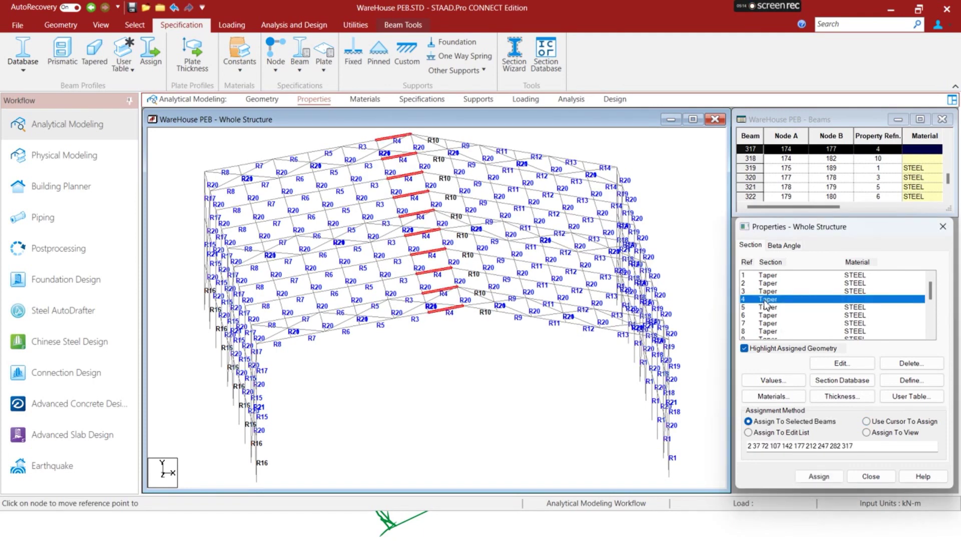
double_click(766, 303)
left_click_drag(529, 193, 399, 249)
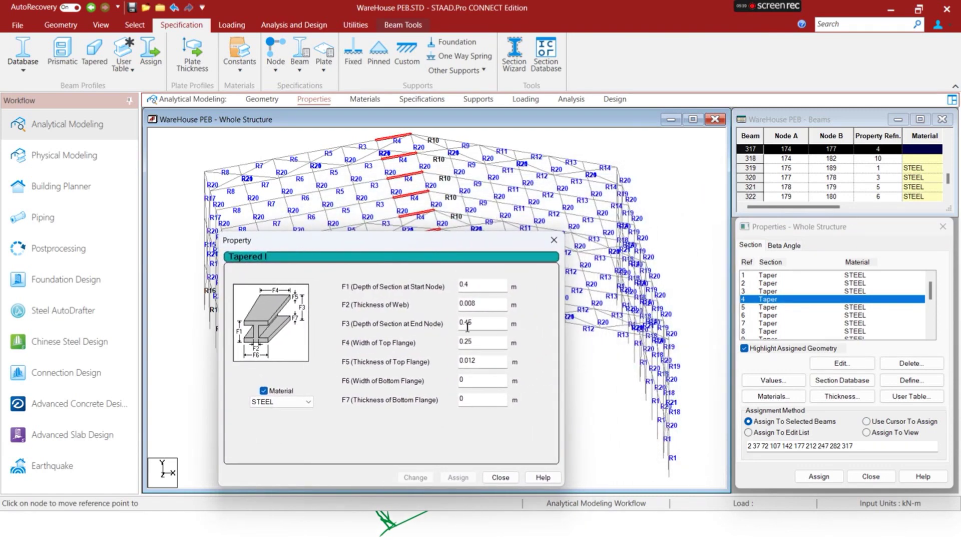
left_click(476, 283)
left_click(479, 323)
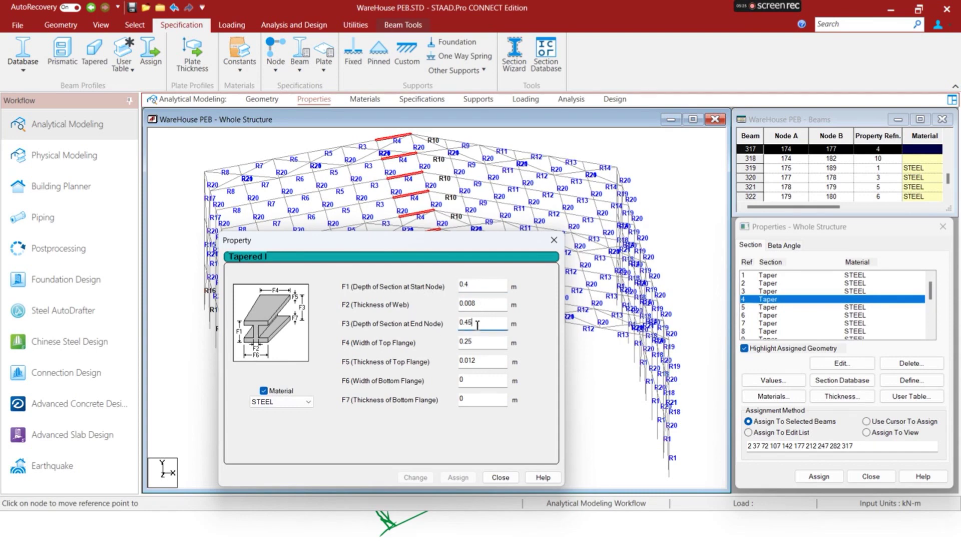
left_click(554, 242)
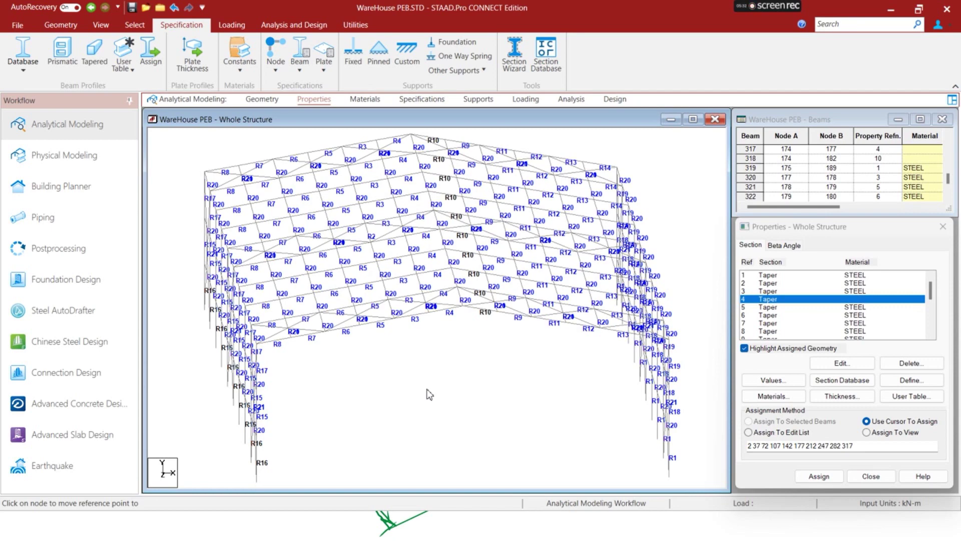
Show the members' local axes to examine their orientation around the ridge, and hide them again
key("shift+o")
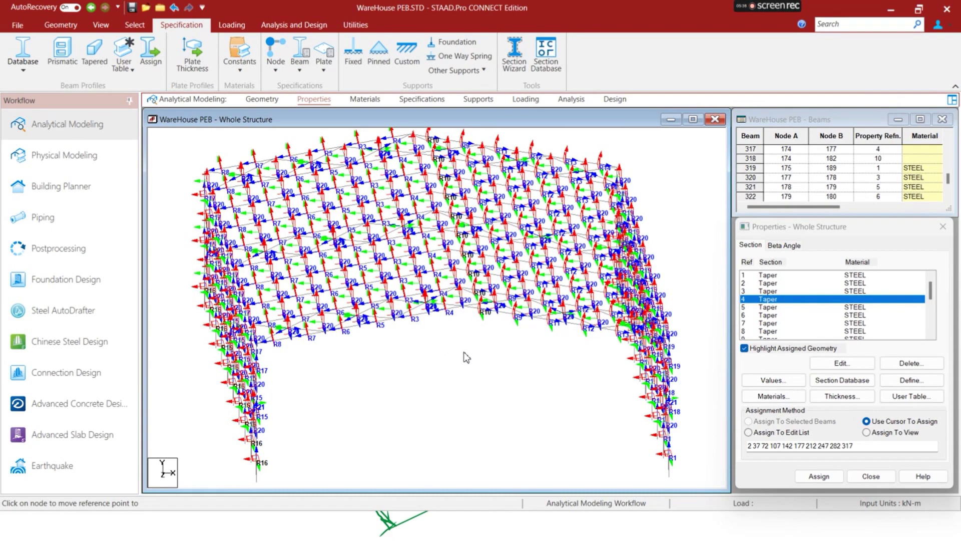
scroll(465, 356, "up", 4)
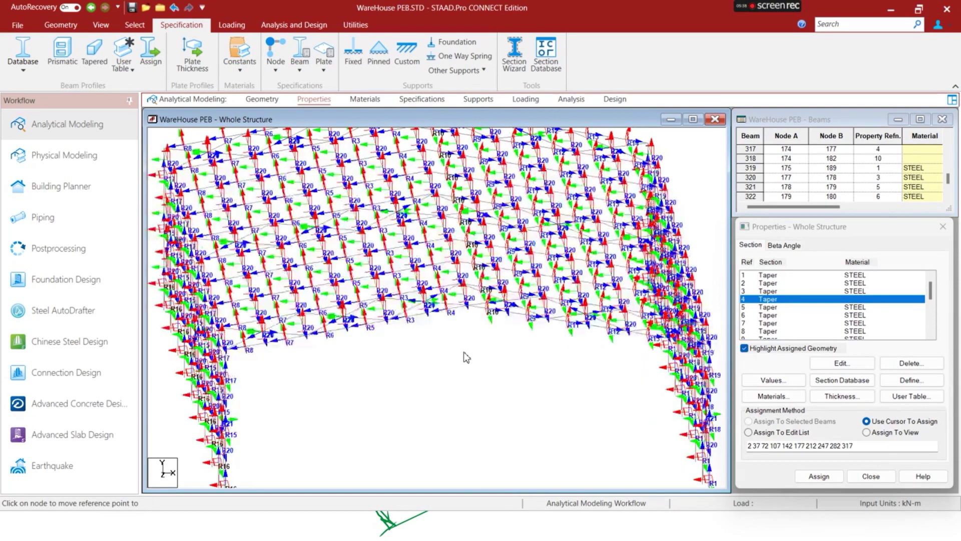
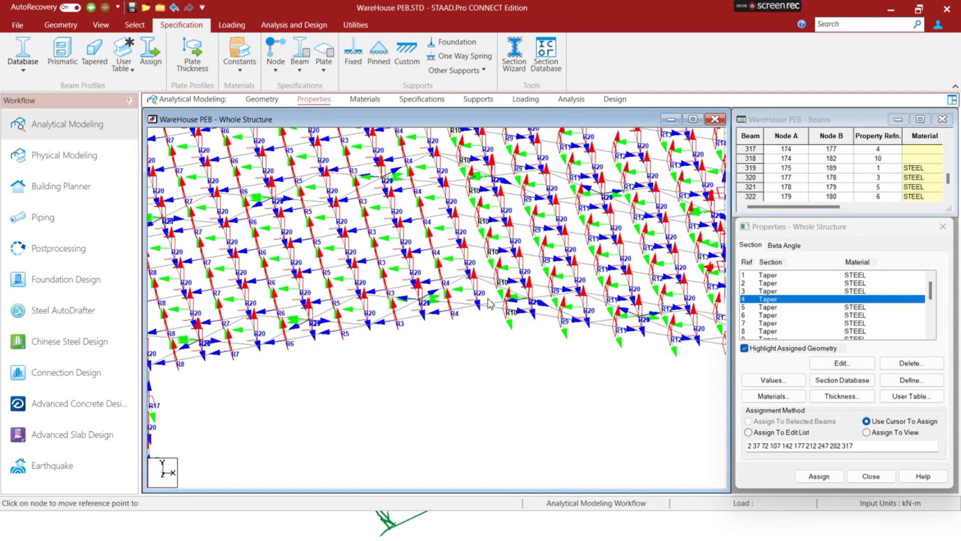
right_click(440, 342)
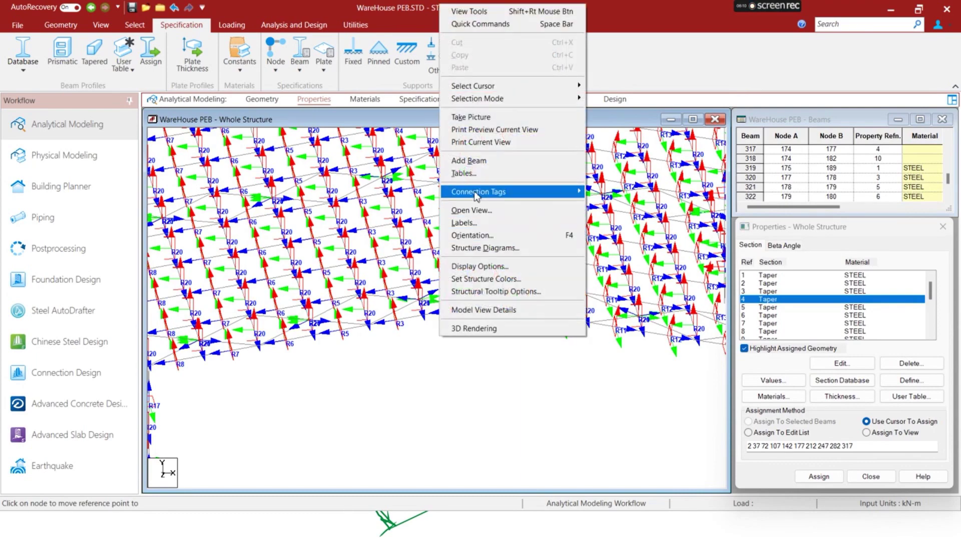
left_click(404, 411)
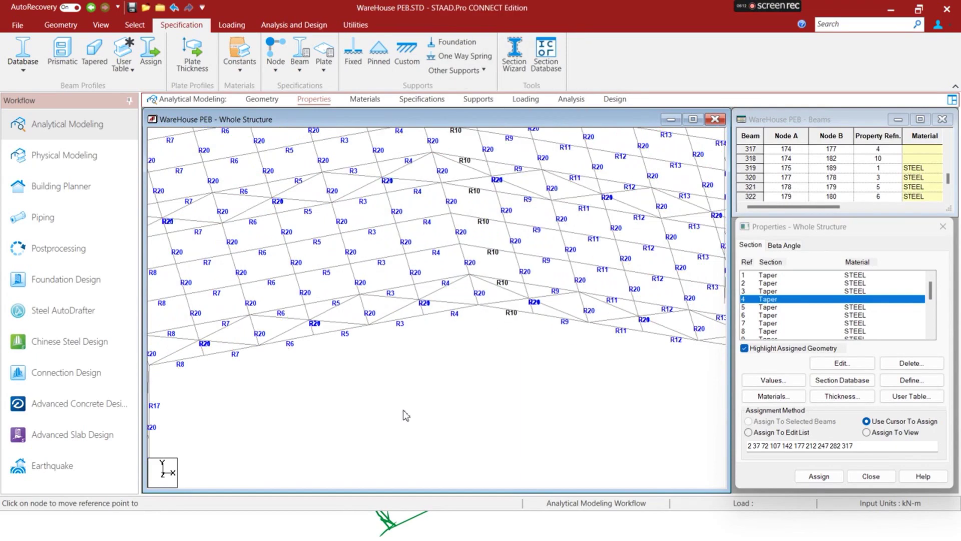
scroll(452, 396, "down", 4)
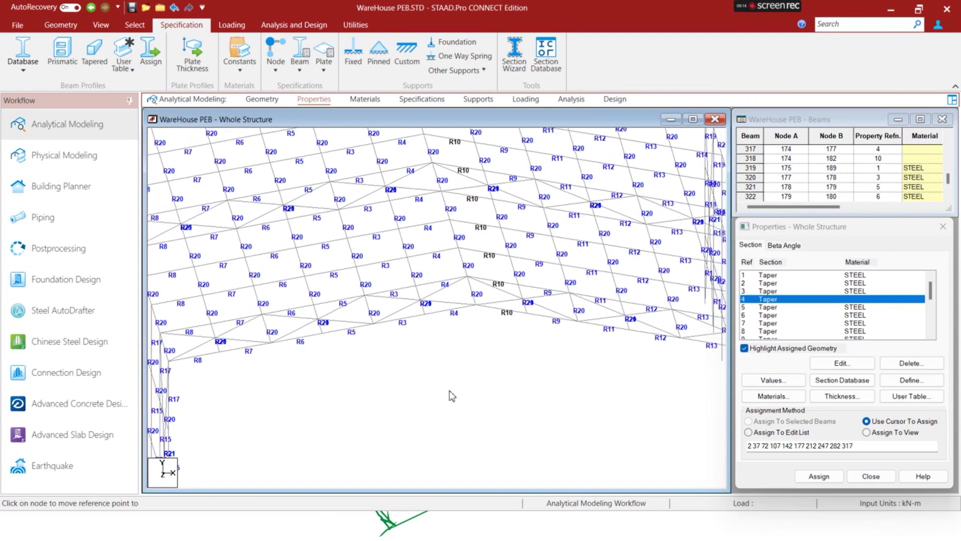
Check which ends of the front frame's R4 rafter member are its start and end nodes
left_click(449, 311)
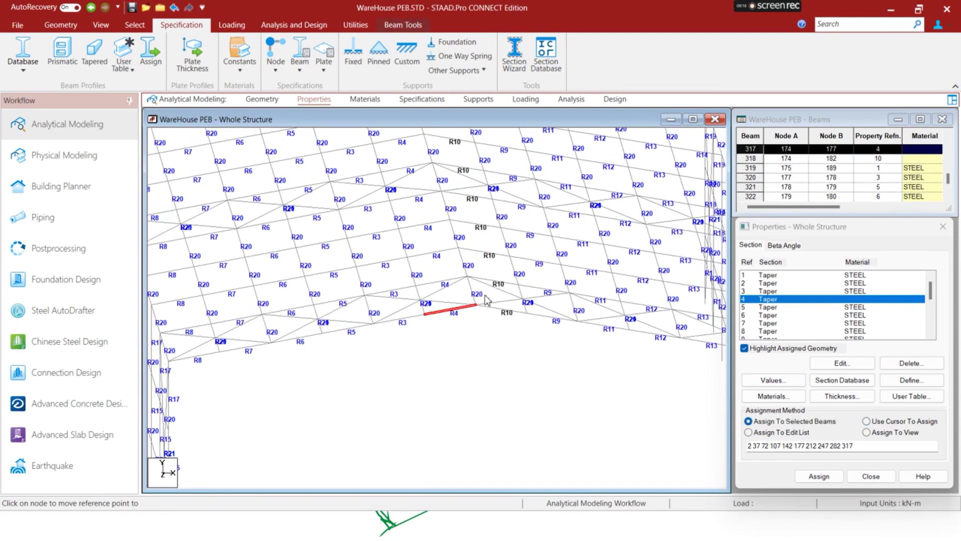
left_click(471, 350)
left_click(450, 311)
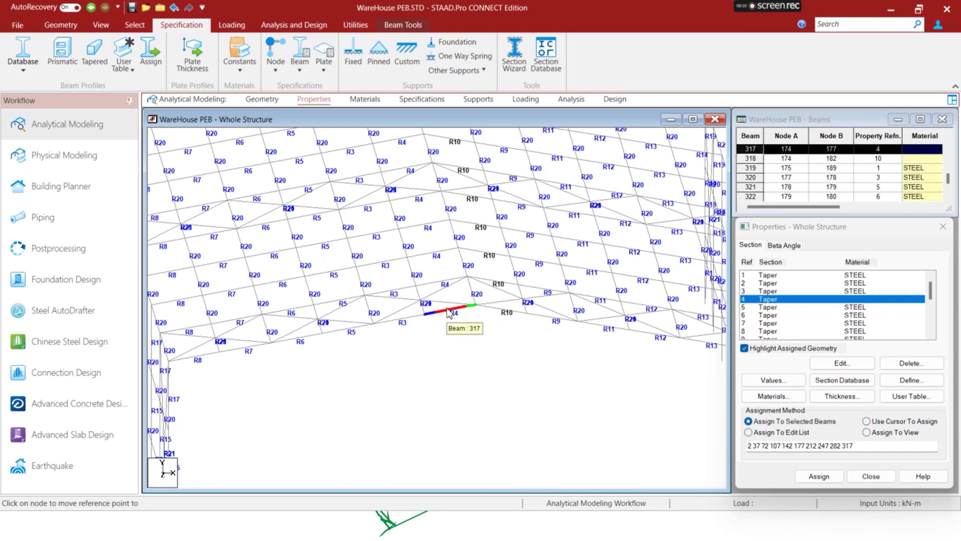
Compare the F1 and F3 depths of tapered section 4 with the R4 members highlighted in the model
double_click(785, 299)
left_click_drag(537, 180, 753, 206)
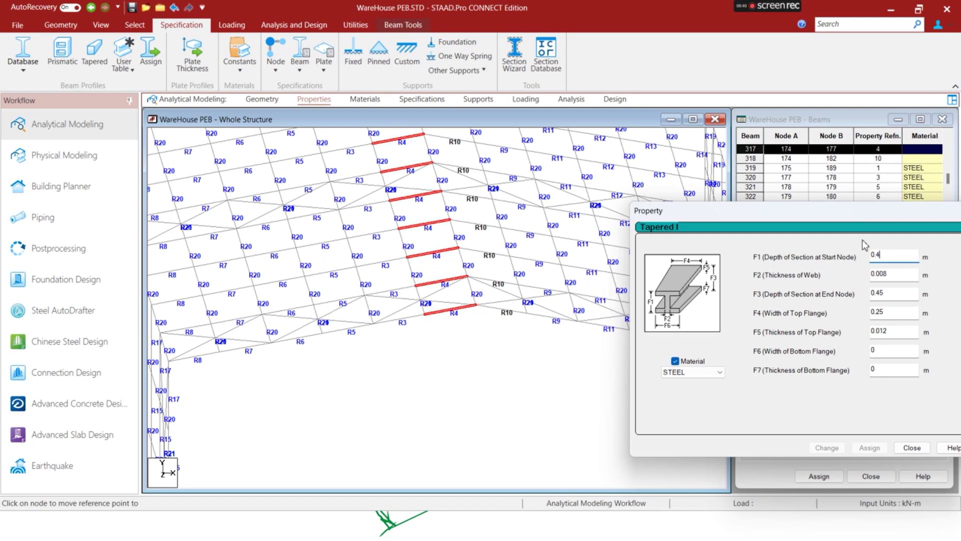
left_click_drag(841, 220, 816, 224)
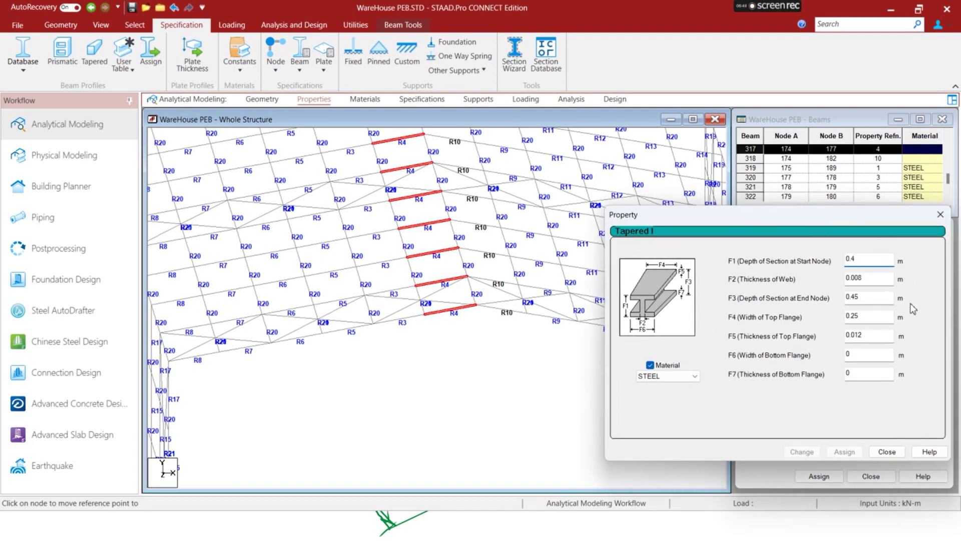
left_click(862, 298)
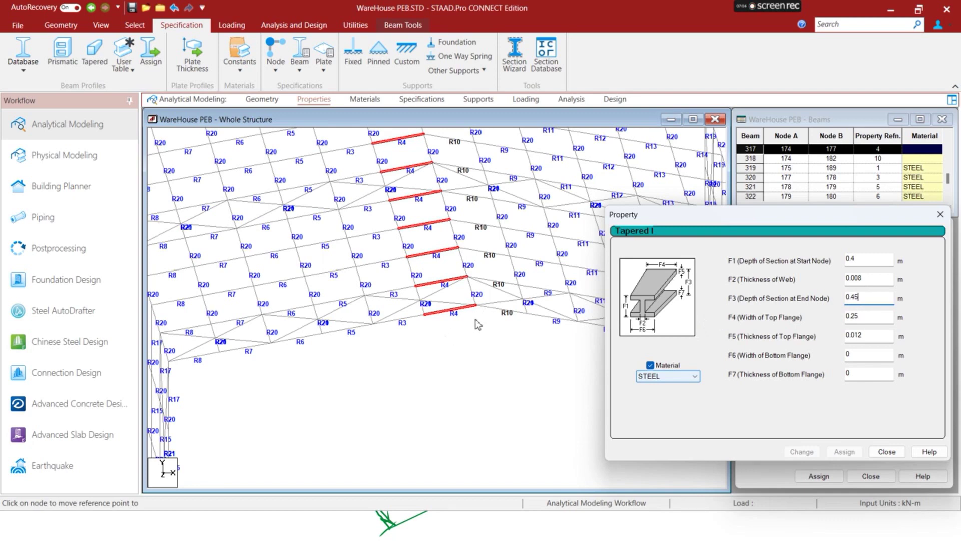
left_click_drag(784, 220, 638, 341)
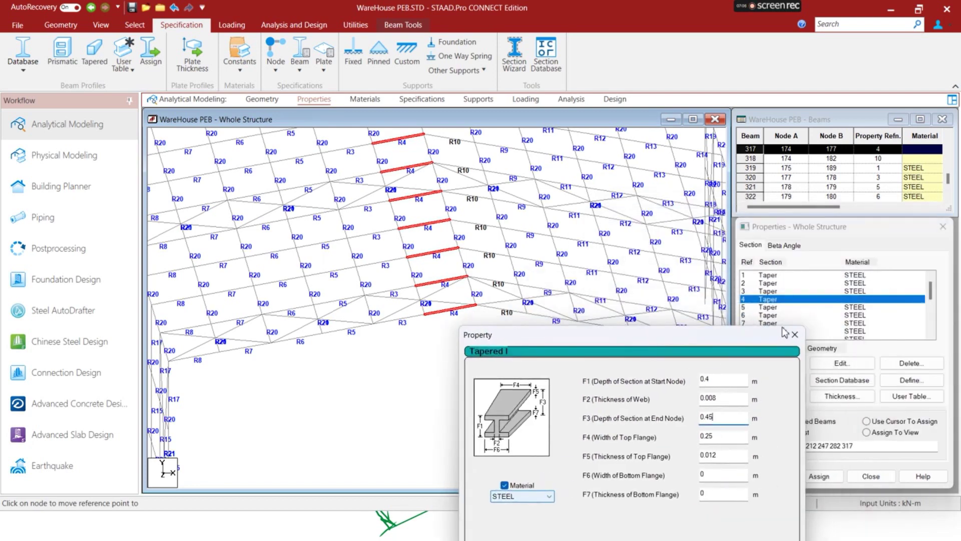
left_click(795, 334)
View the frame from the front, tilted upward, and inspect tapered section 4's end depths with the front R4 member selected
right_click(402, 358)
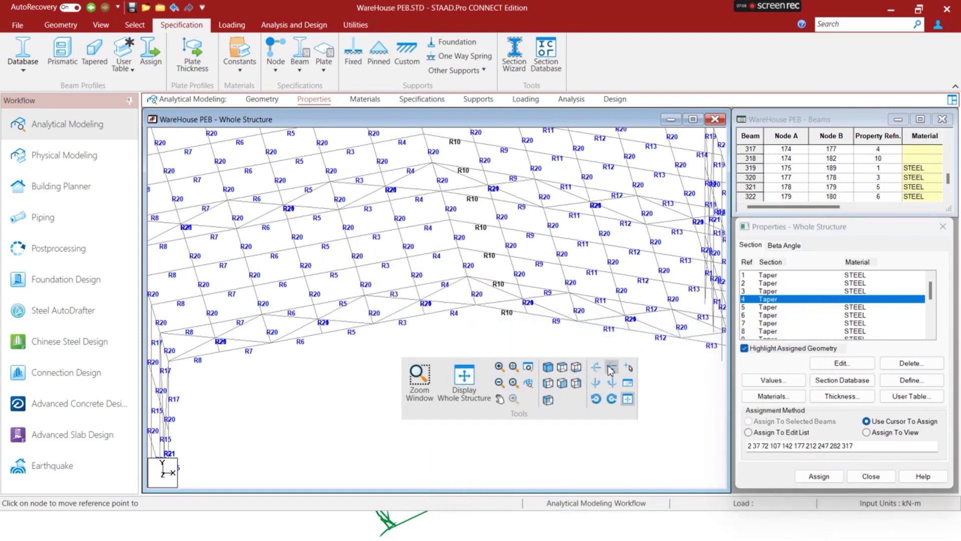
left_click(561, 382)
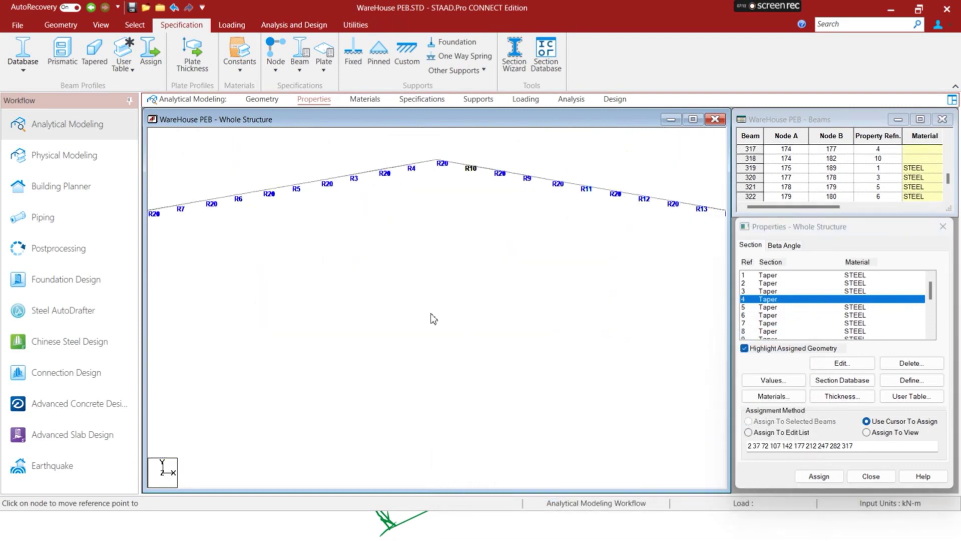
key("Up")
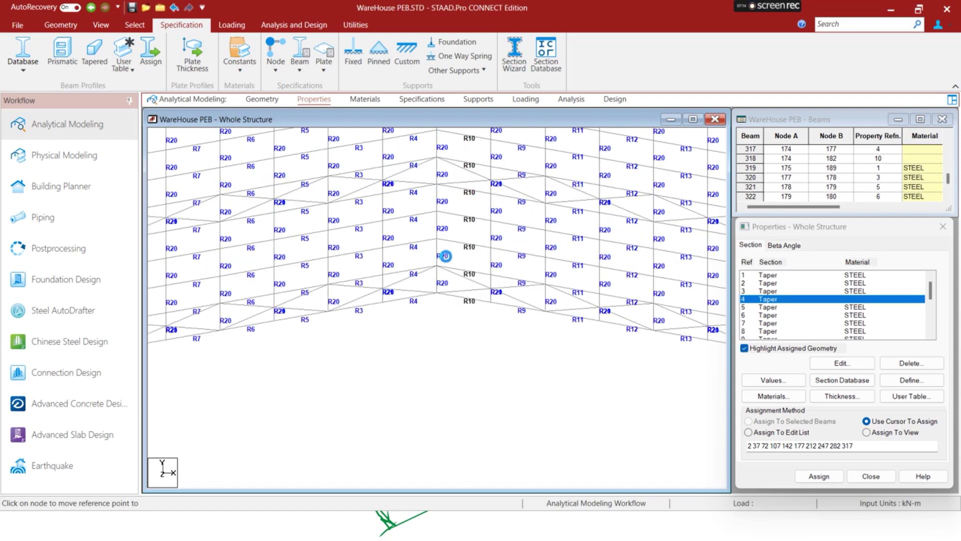
left_click(402, 305)
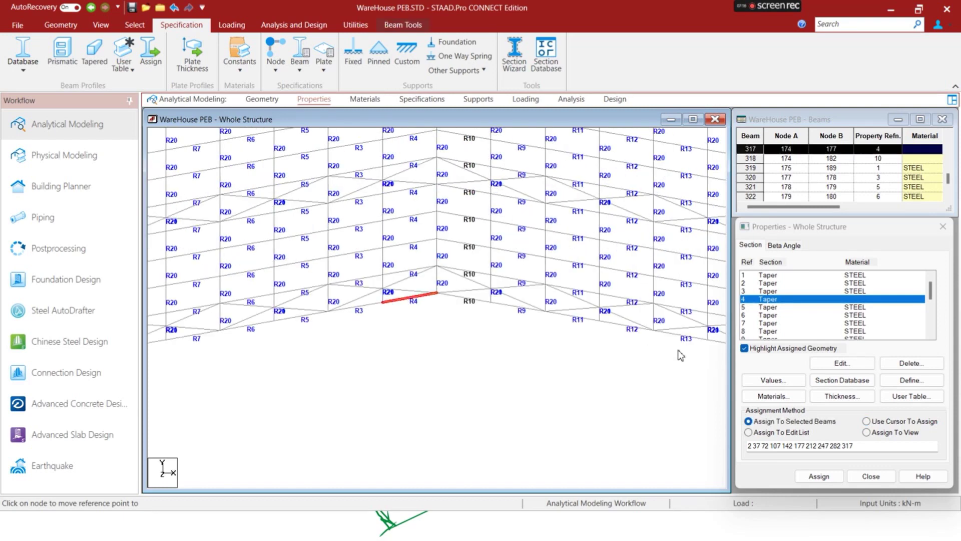
double_click(774, 299)
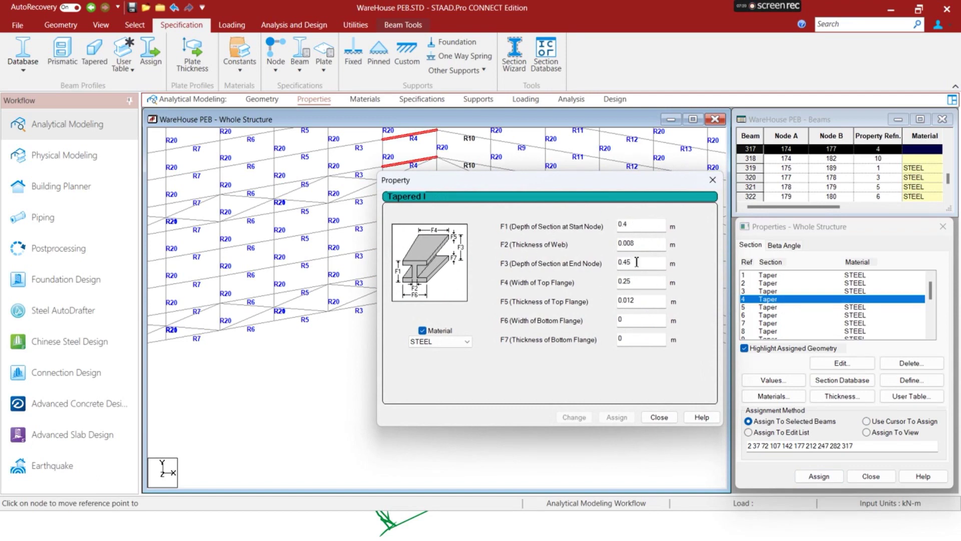
left_click_drag(572, 181, 714, 187)
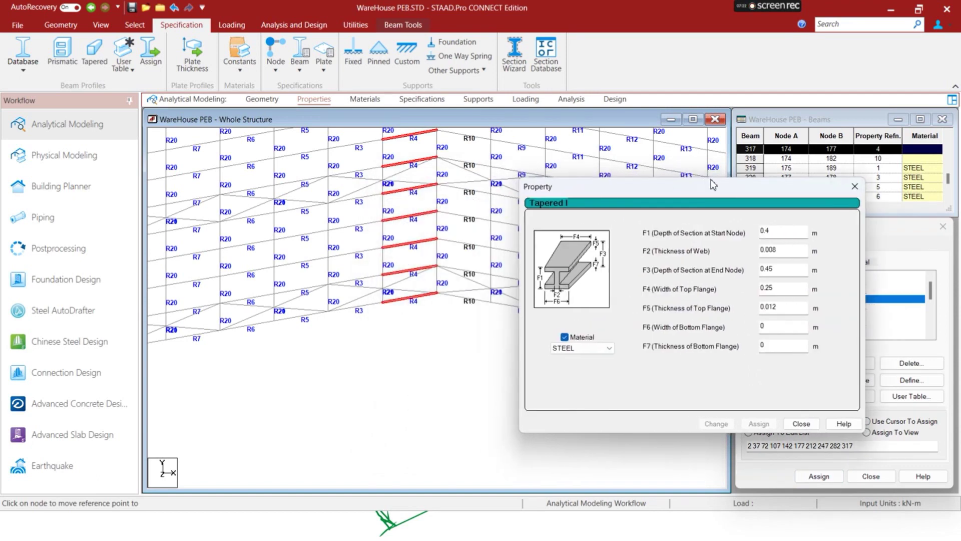
Review the rafter depths noted at the eave and ridge on the handwritten OneNote sketch, and return to STAAD.Pro
key("super")
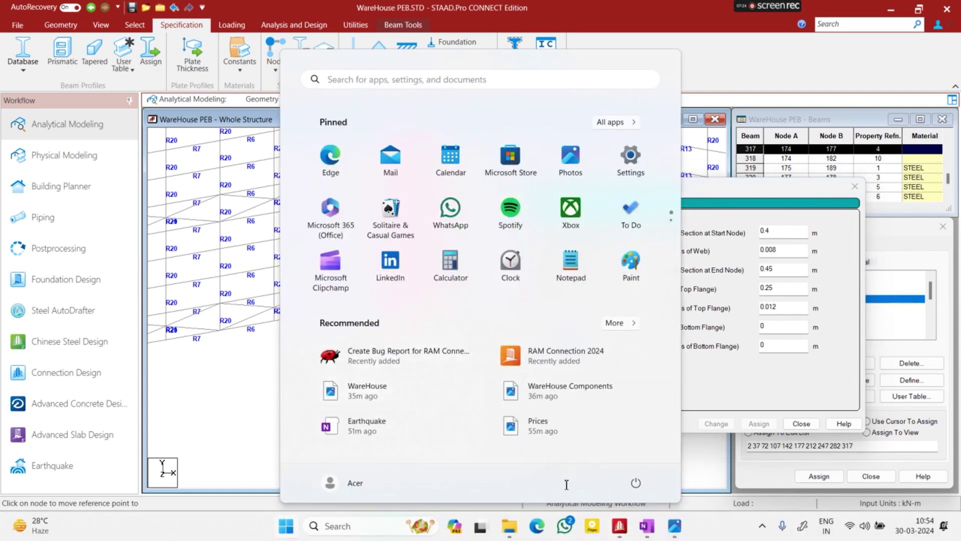
key("super")
key("super")
left_click(645, 526)
scroll(494, 319, "up", 3)
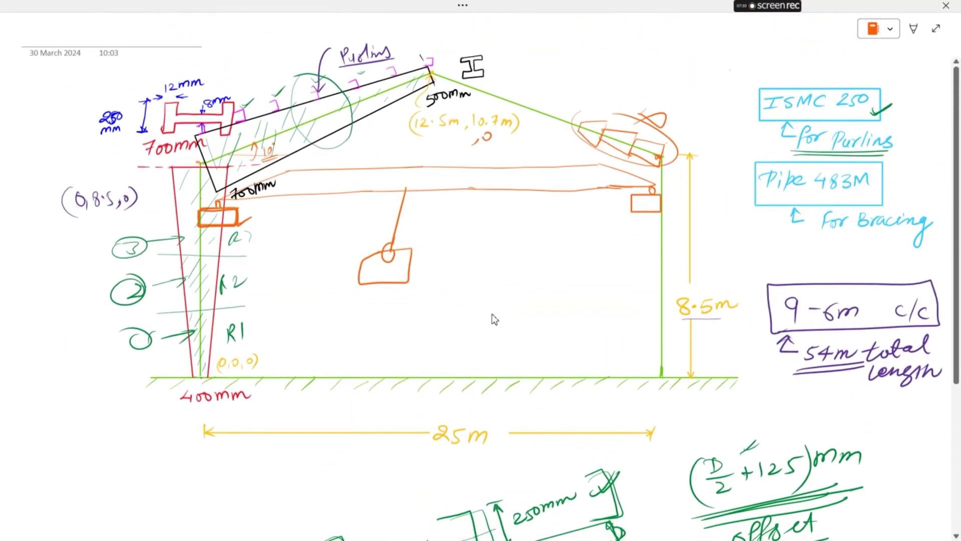
key("super")
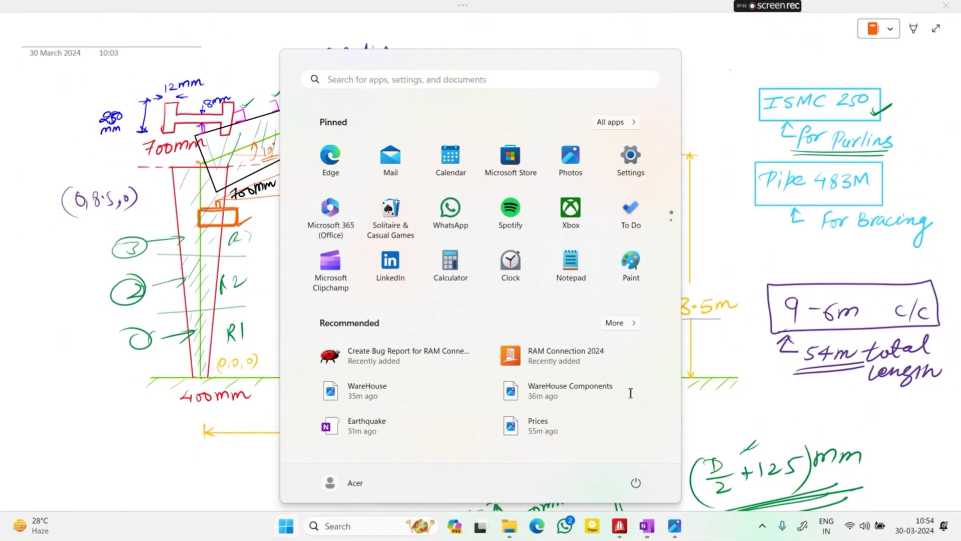
left_click(646, 527)
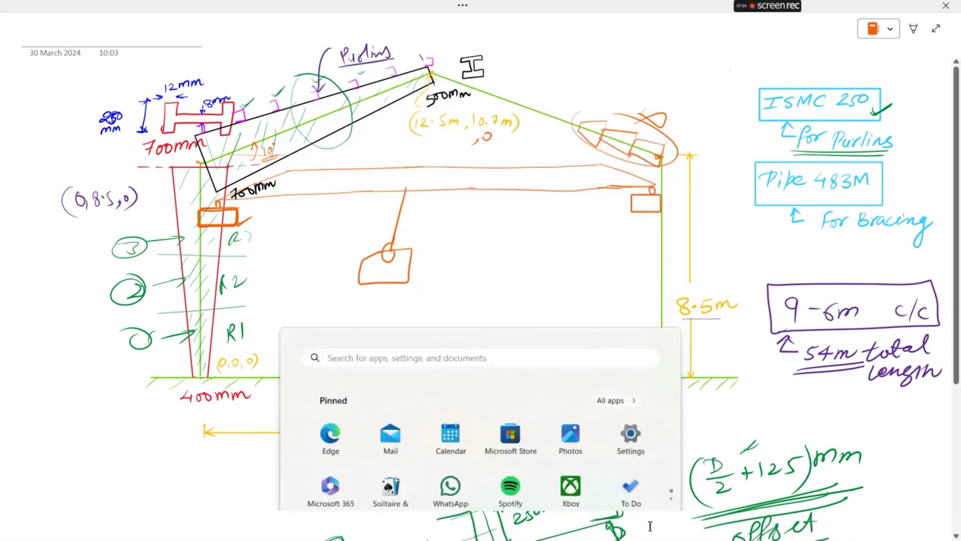
key("super")
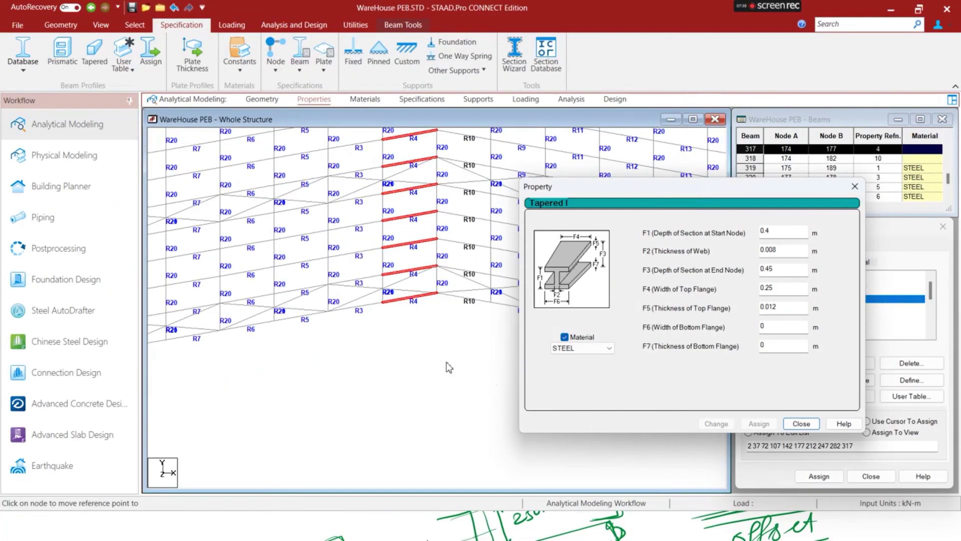
Recheck the F3 end-node depth of tapered section 4 and check the R10 and R4 members meeting at the front ridge
left_click(780, 271)
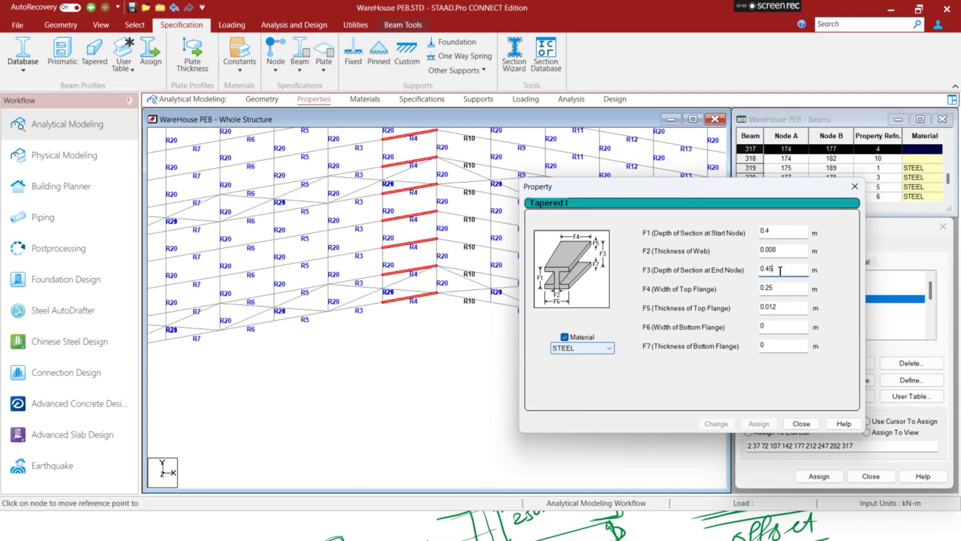
left_click(855, 186)
left_click(460, 299)
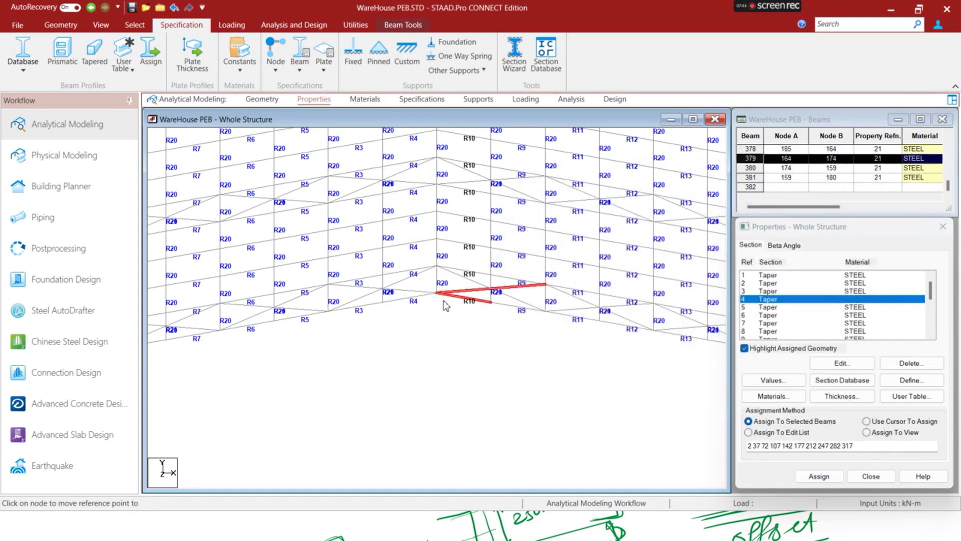
left_click(444, 302)
left_click(414, 304)
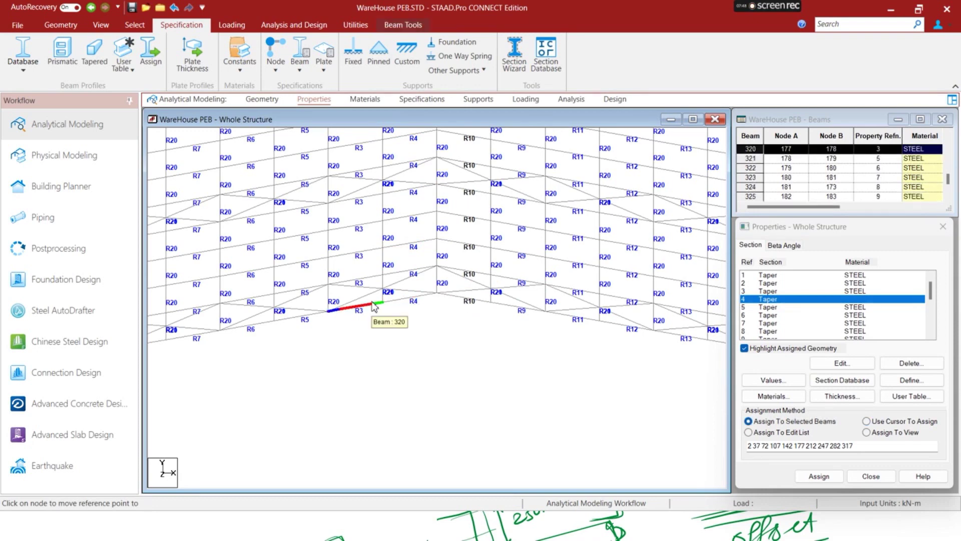
Inspect the front frame's R3 member geometry and the F1 and F3 depths of its tapered section 3
double_click(355, 307)
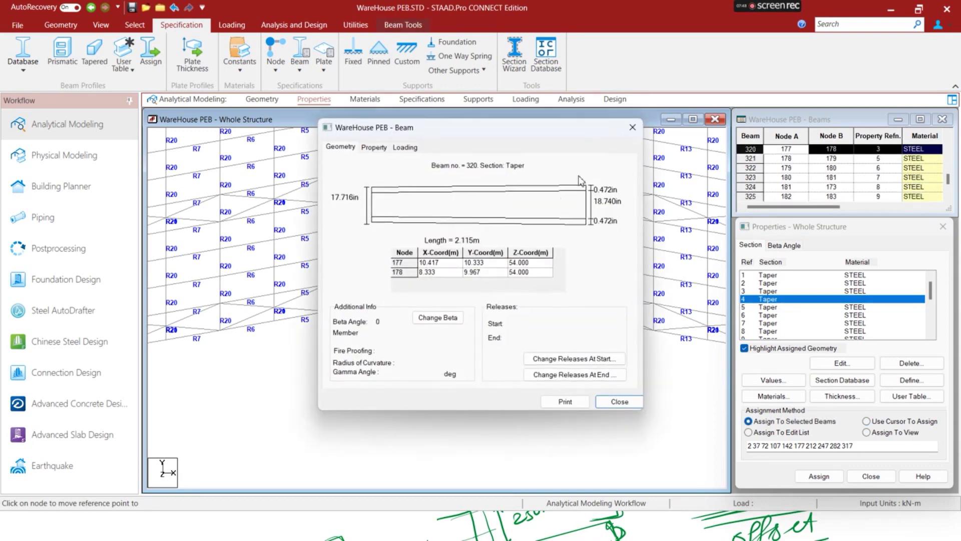
left_click(632, 127)
left_click(771, 292)
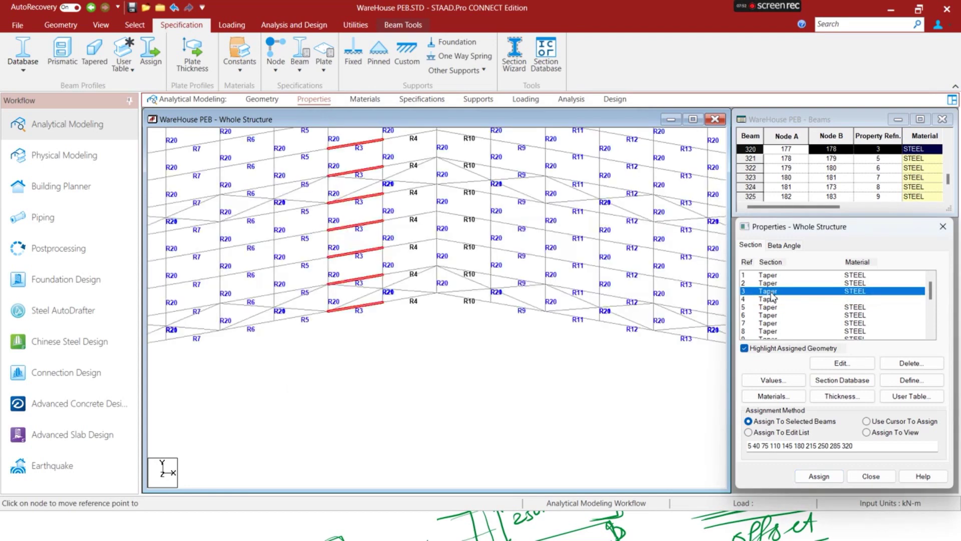
double_click(771, 293)
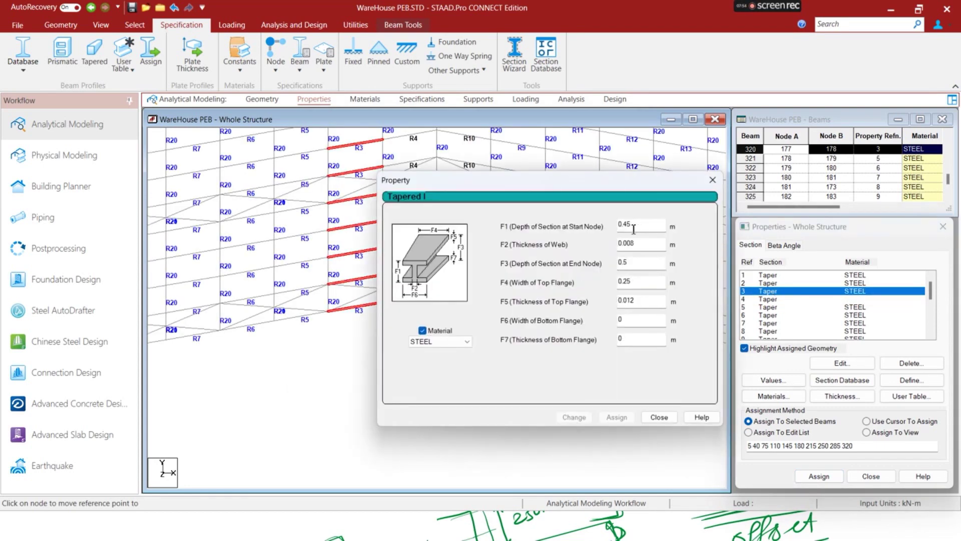
left_click(713, 180)
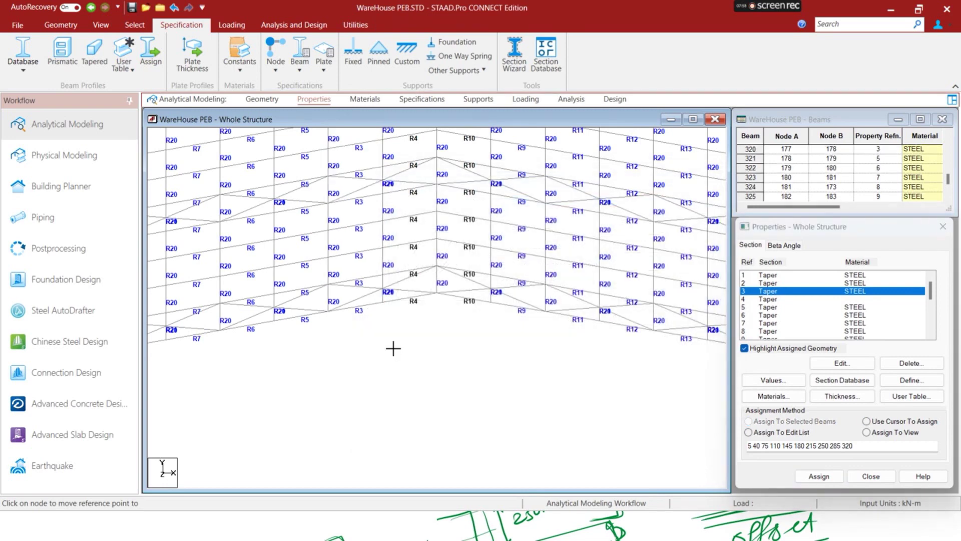
Check the start and end nodes and the beam details of the front frame's R4 member at the ridge
left_click(412, 307)
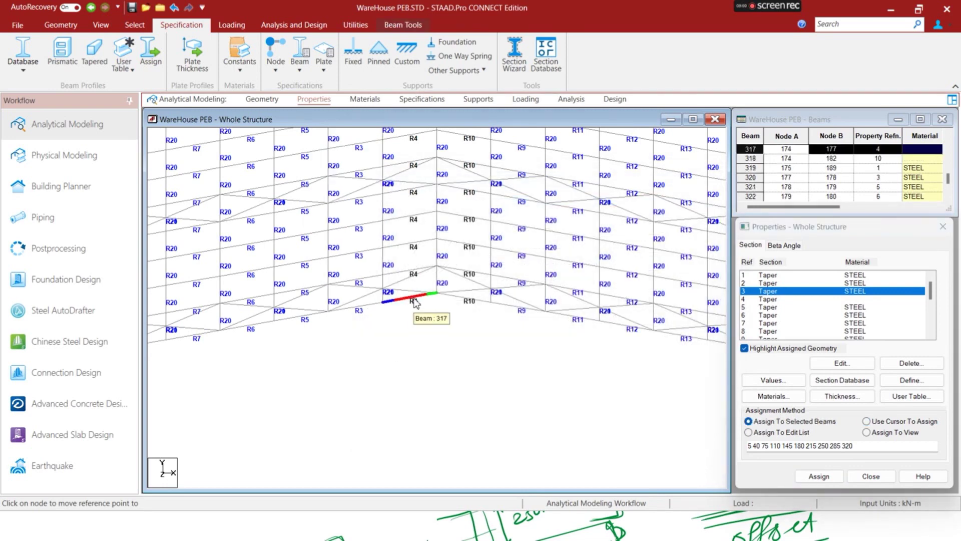
double_click(415, 307)
left_click(633, 127)
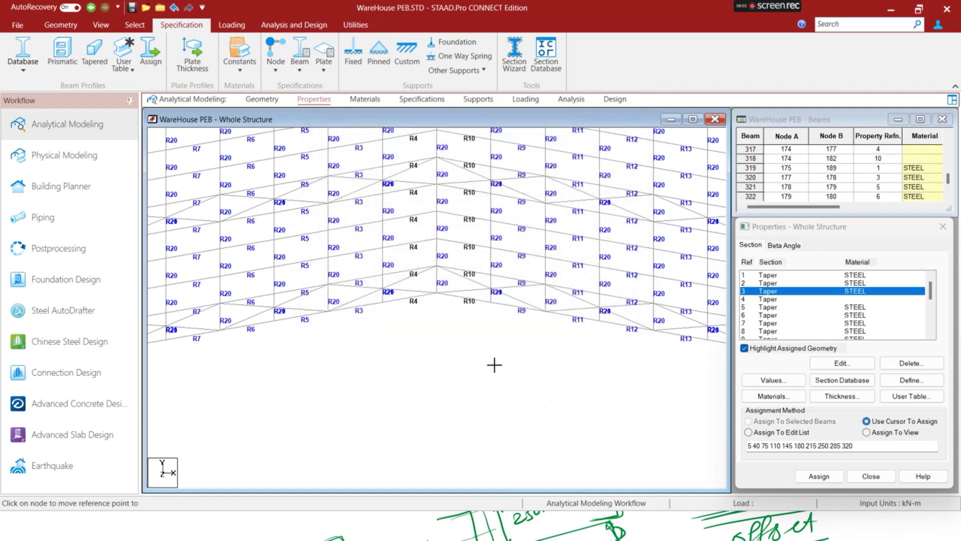
Switch to the OneNote sketch and correct the rafter depth written at the ridge to 400mm in black ink
key("super")
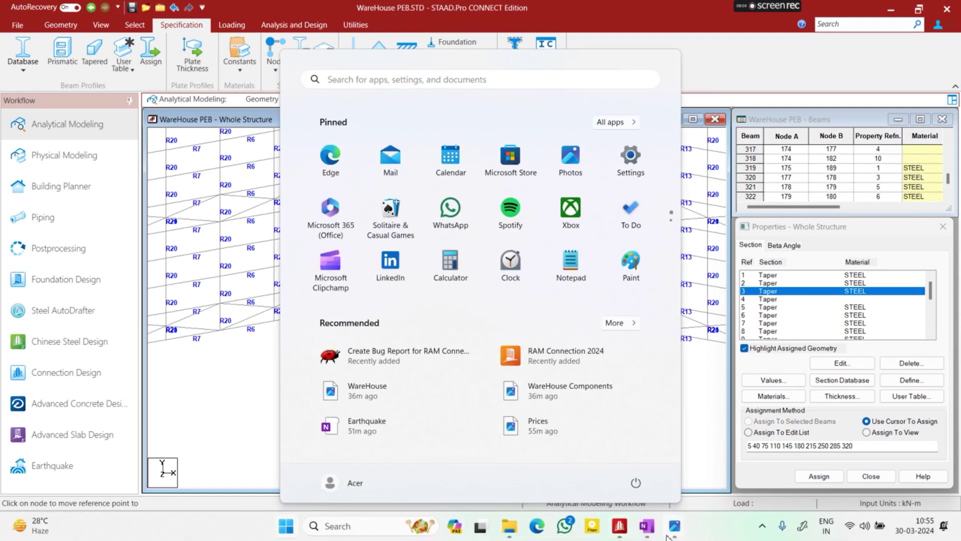
left_click(659, 534)
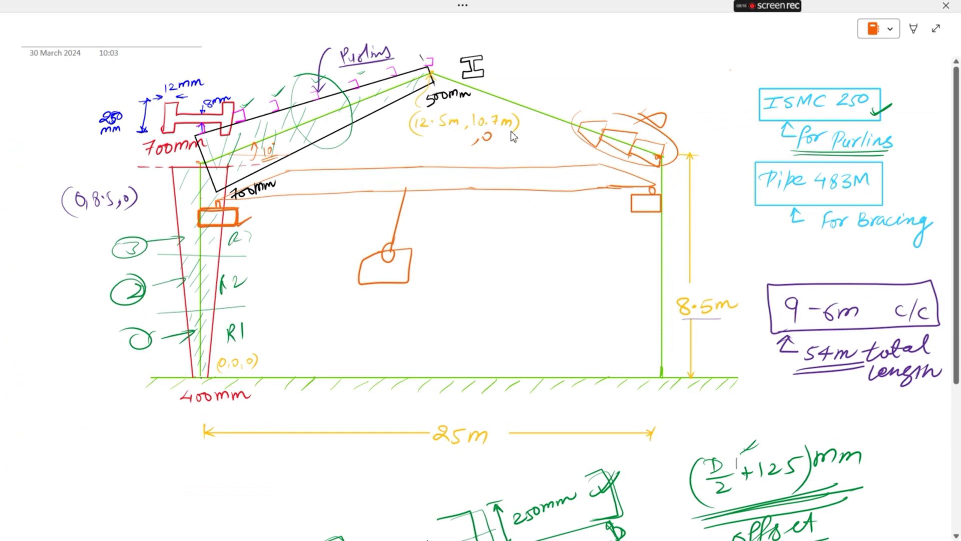
key("super")
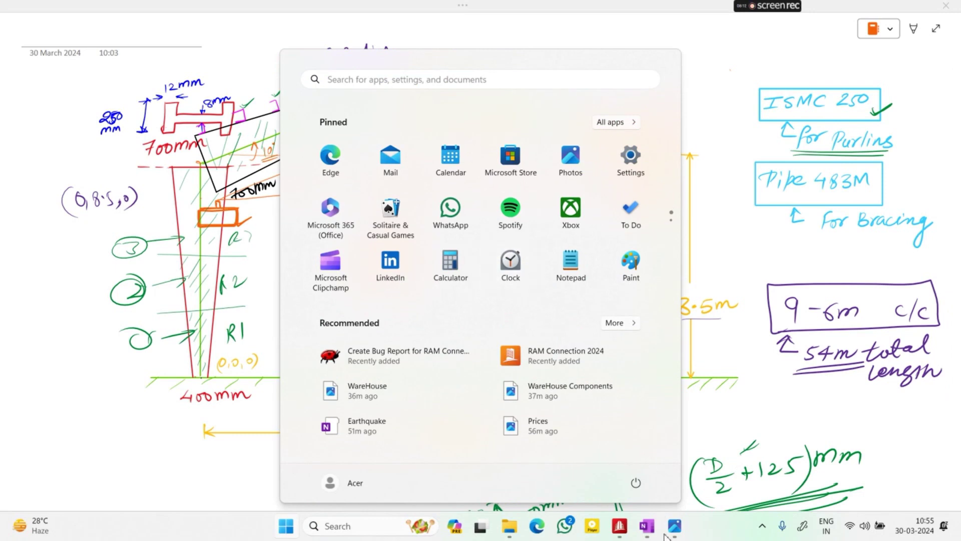
mouse_move(646, 537)
left_click(708, 222)
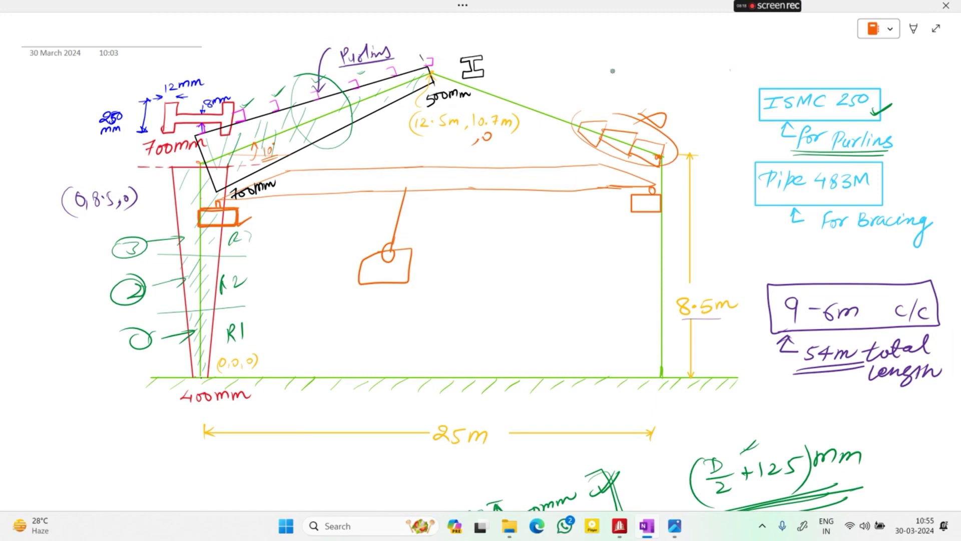
left_click(914, 29)
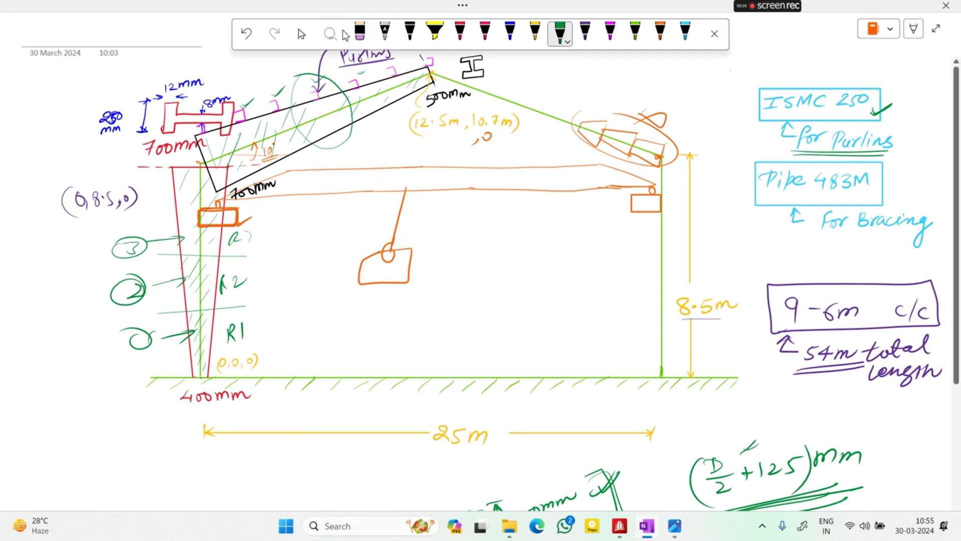
left_click(360, 34)
mouse_move(426, 102)
left_mouse_down()
mouse_move(449, 95)
mouse_move(432, 104)
mouse_move(438, 96)
left_mouse_up()
left_click(410, 33)
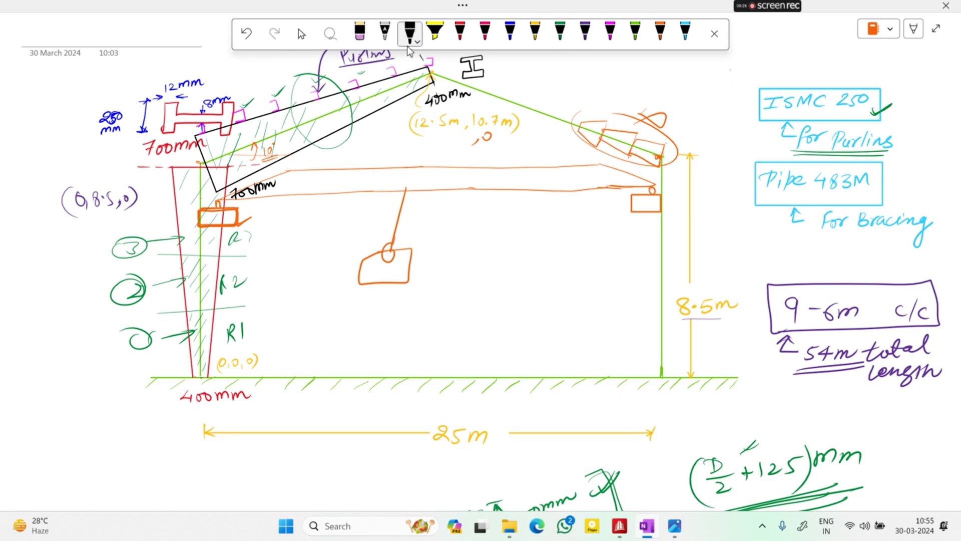
left_click(302, 33)
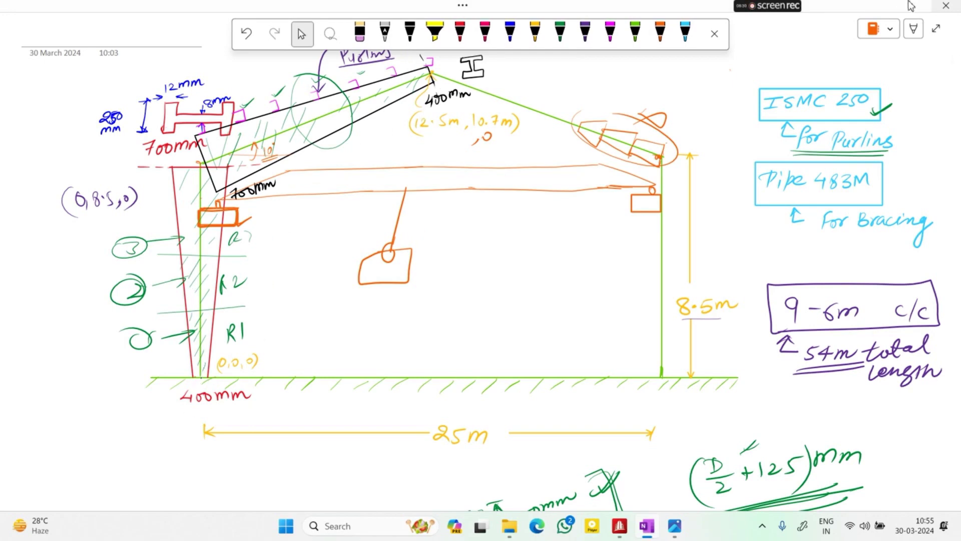
Switch back to STAAD.Pro and show the warehouse model in isometric view
key("super")
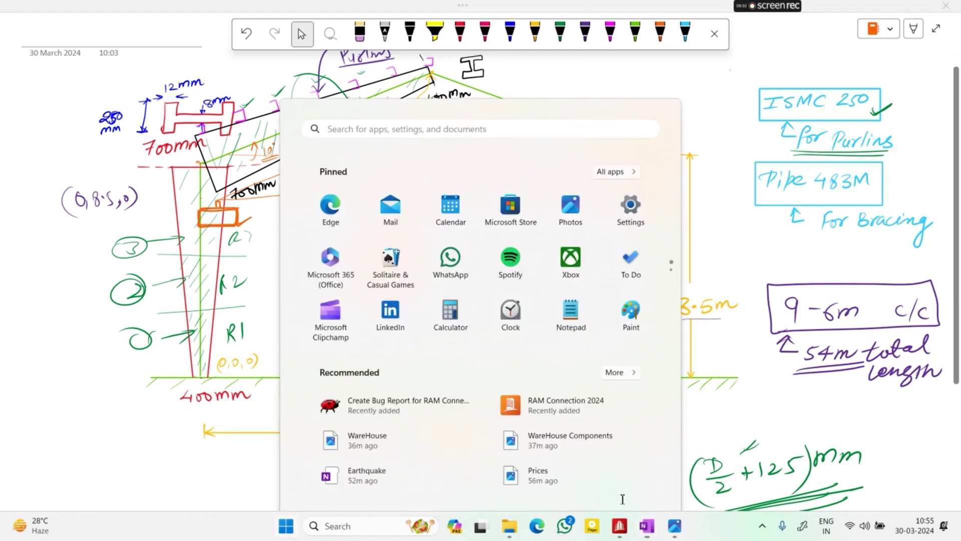
left_click(620, 526)
scroll(316, 381, "down", 3)
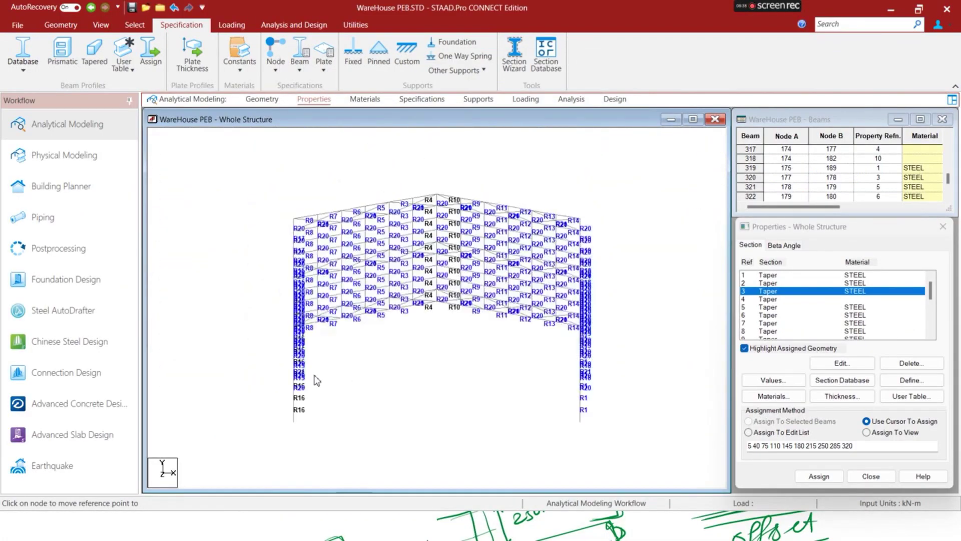
right_click(350, 382)
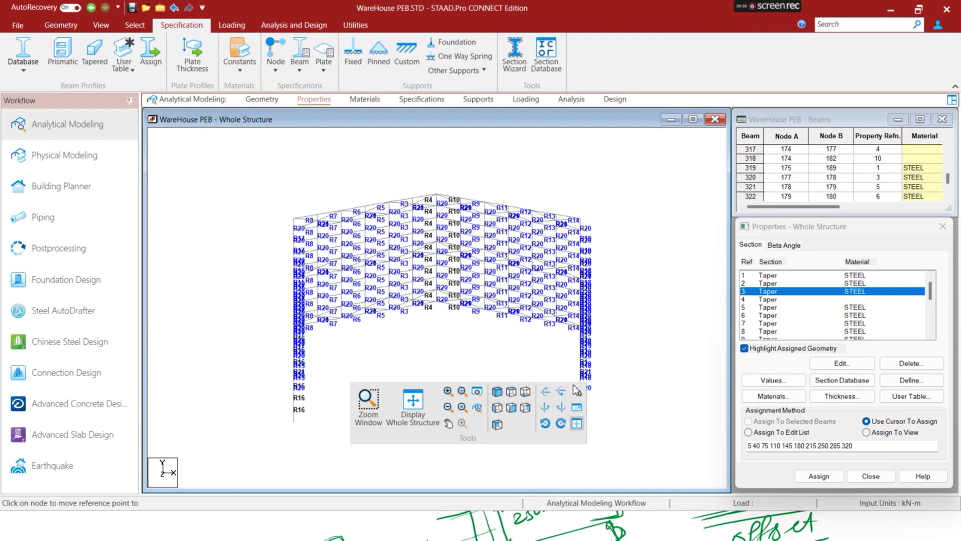
left_click(497, 392)
Display the whole structure fitted in the isometric view
left_click(368, 405)
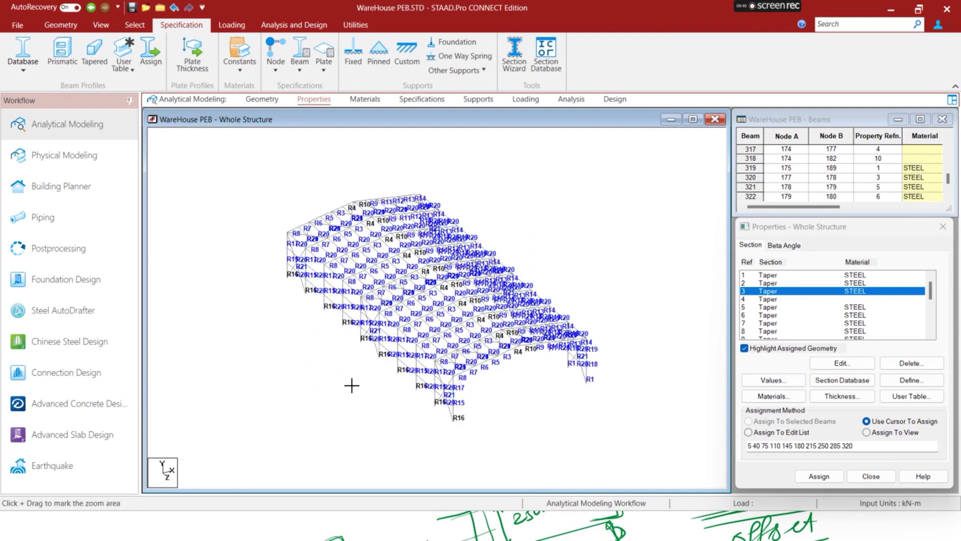
left_click(335, 383)
right_click(335, 383)
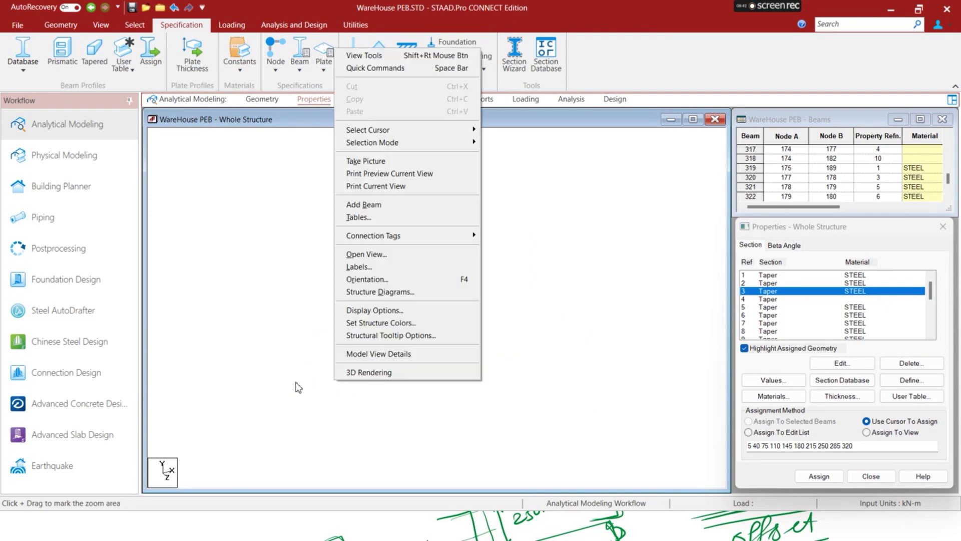
left_click(224, 384)
right_click(223, 388)
left_click(531, 308)
right_click(530, 309, "shift")
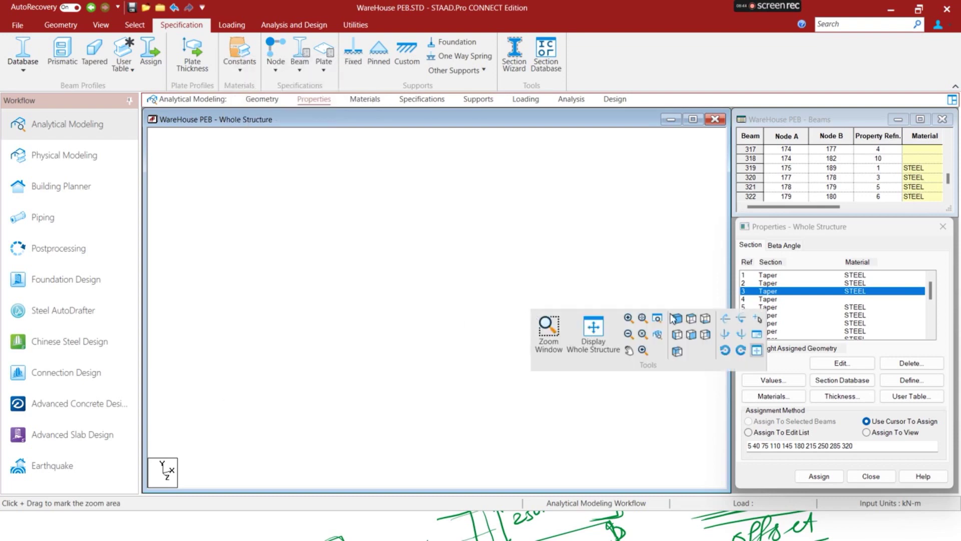
left_click(606, 333)
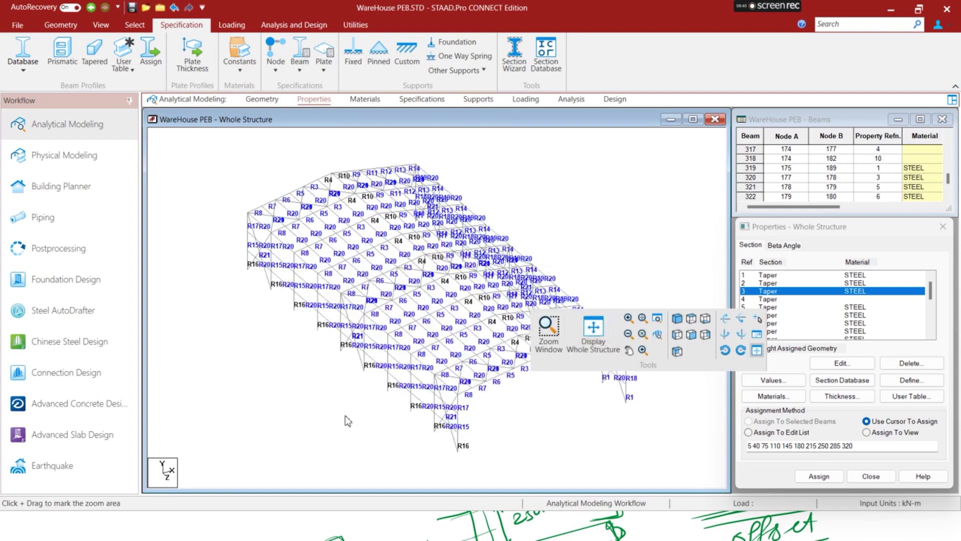
left_click(457, 444)
left_click(477, 445)
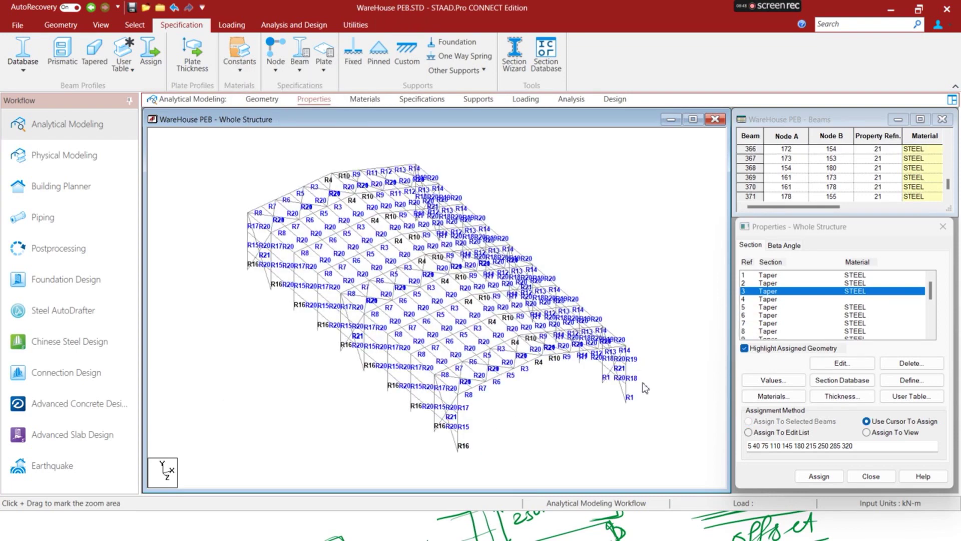
Open the tapered section of reference 16 to examine its depths at the start and end nodes
scroll(774, 336, "down", 4)
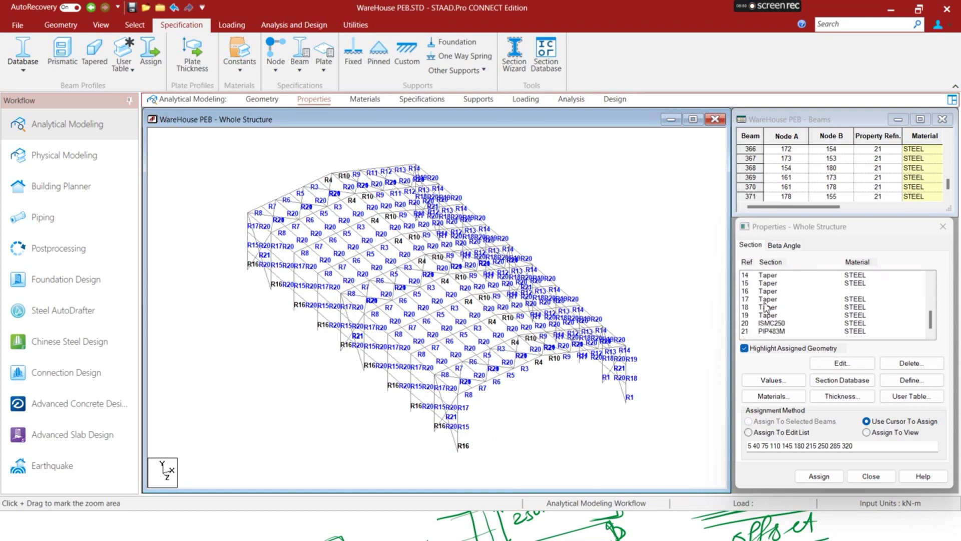
double_click(764, 292)
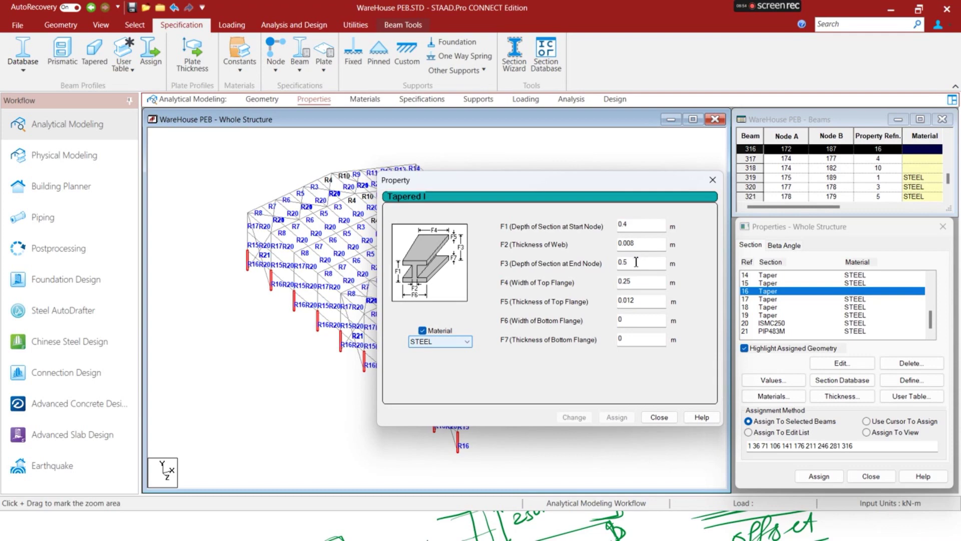
left_click_drag(615, 184, 740, 184)
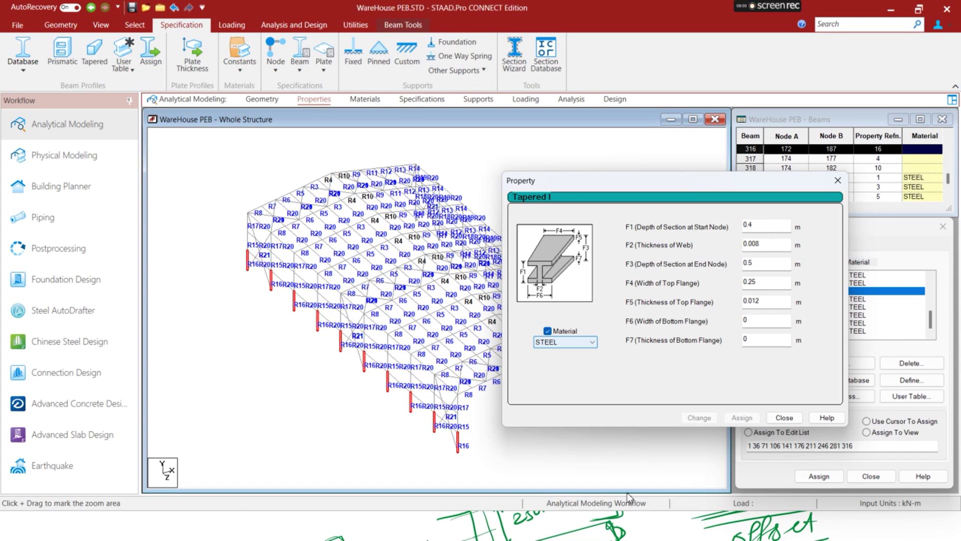
Compare the reference 16 depths with the OneNote frame sketch, return to STAAD.Pro and close the section's properties
key("super")
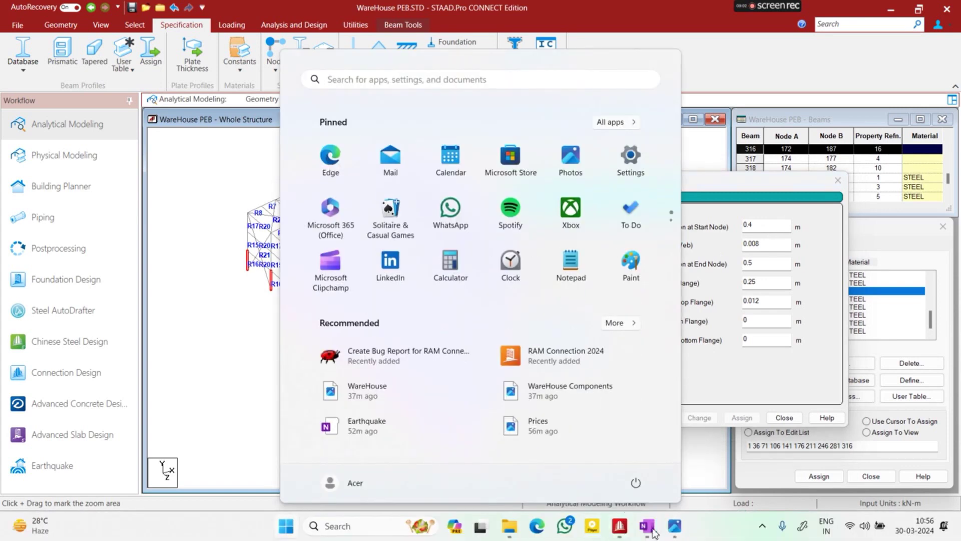
left_click(651, 527)
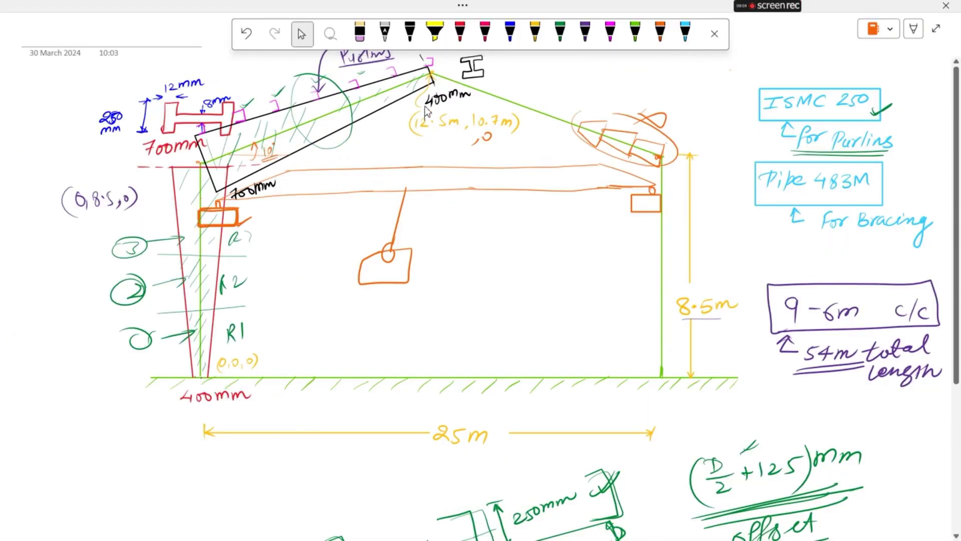
key("super")
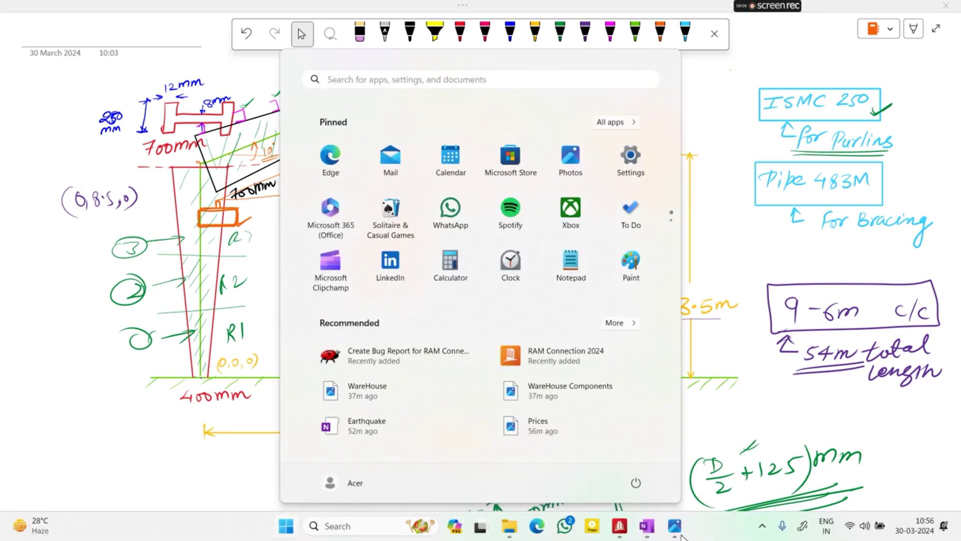
left_click(618, 527)
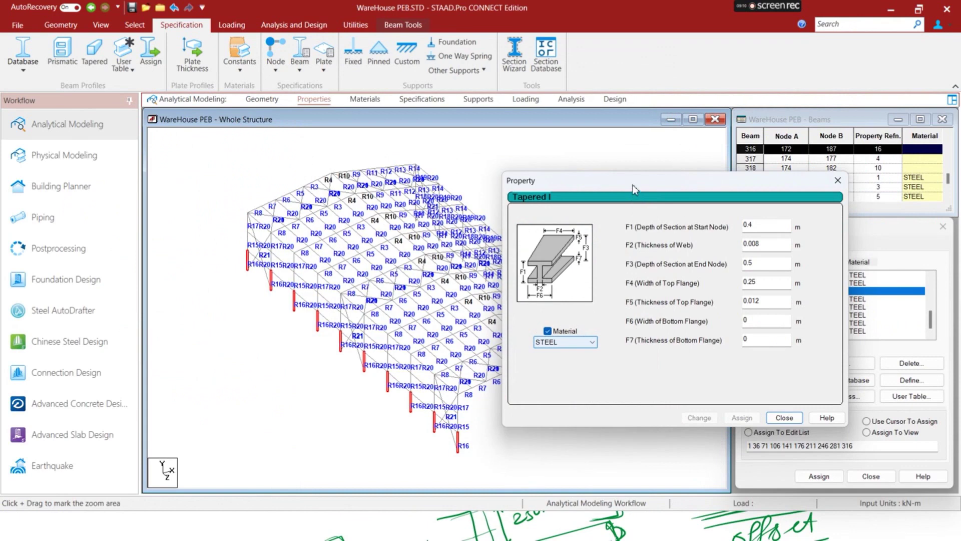
left_click_drag(632, 185, 682, 180)
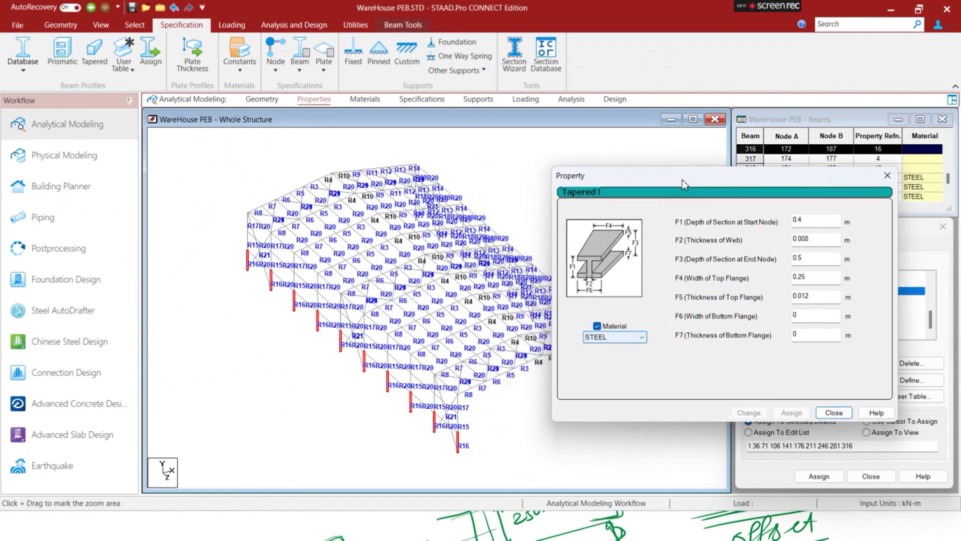
left_click(887, 175)
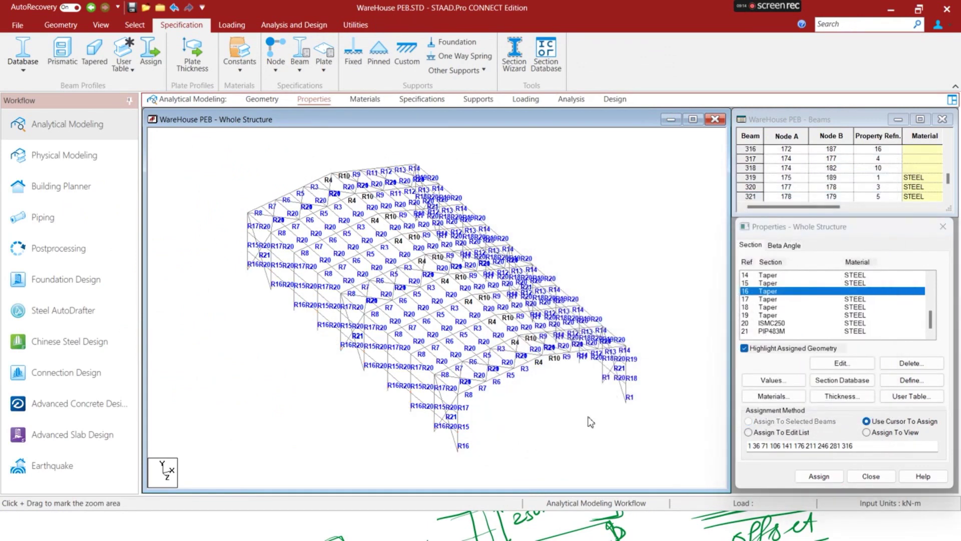
Select the front frame's R10 rafter beside the ridge and examine its tapered section's start and end depths
left_click(551, 357)
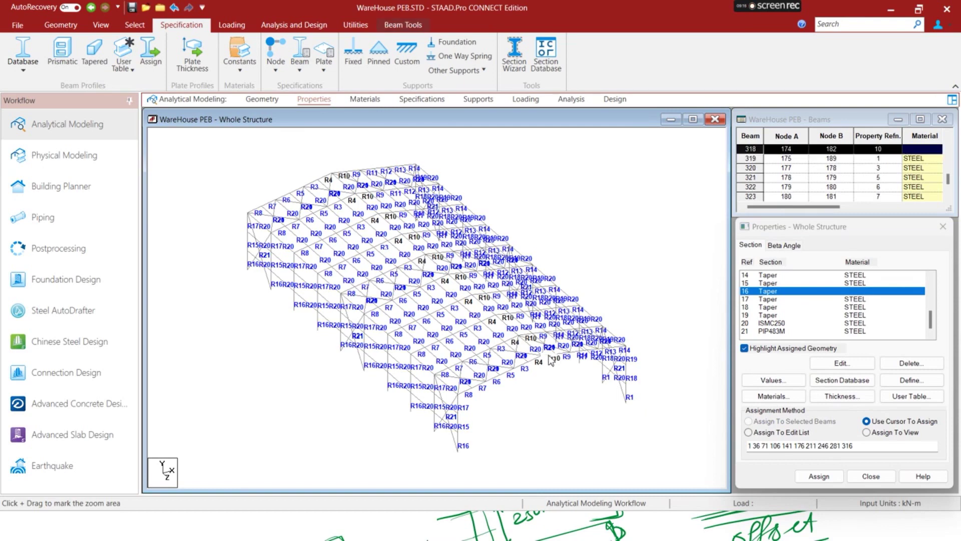
scroll(790, 310, "up", 1)
scroll(791, 314, "up", 4)
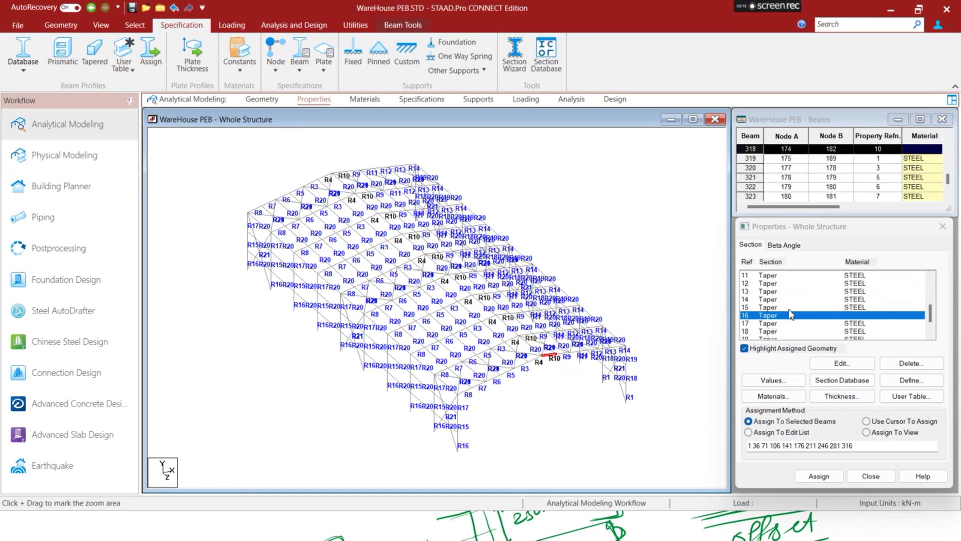
scroll(766, 323, "down", 1)
double_click(767, 319)
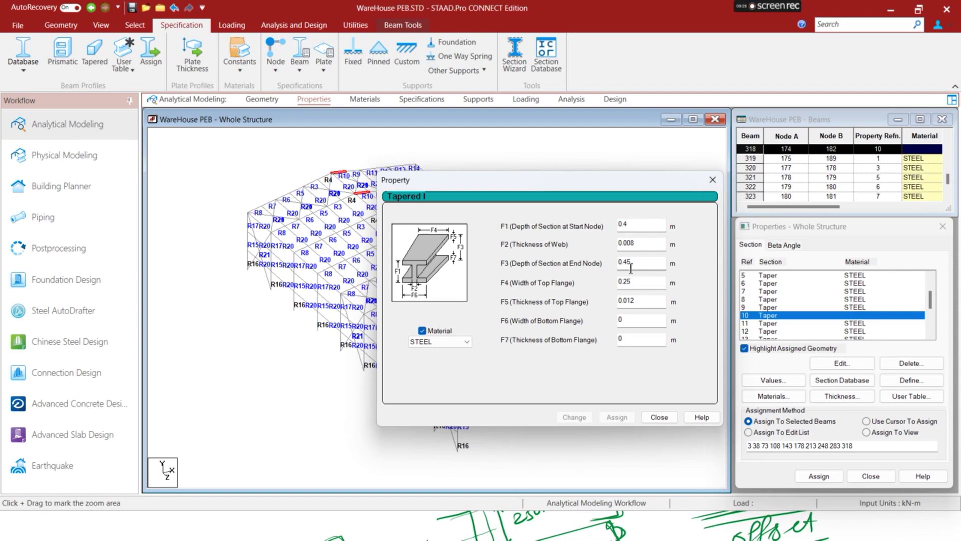
left_click(713, 179)
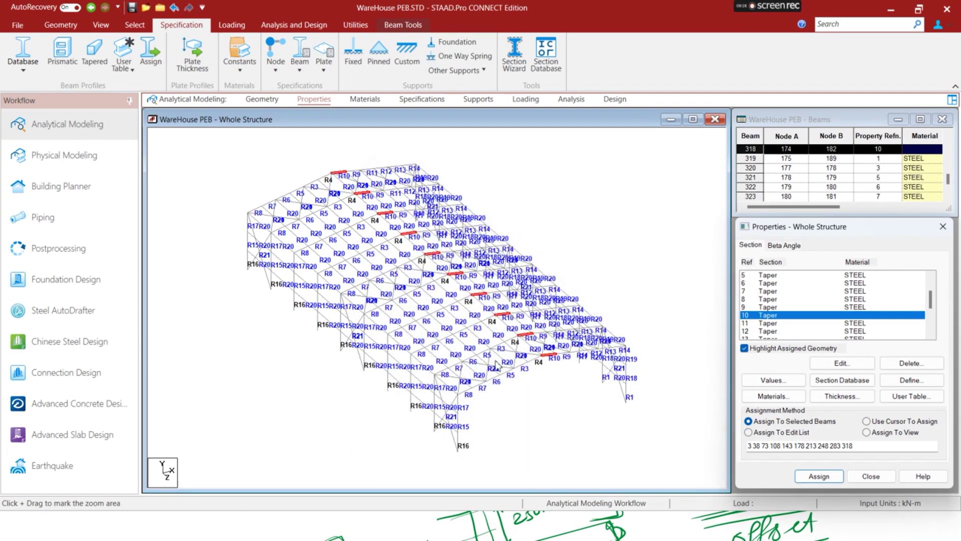
left_click(550, 373)
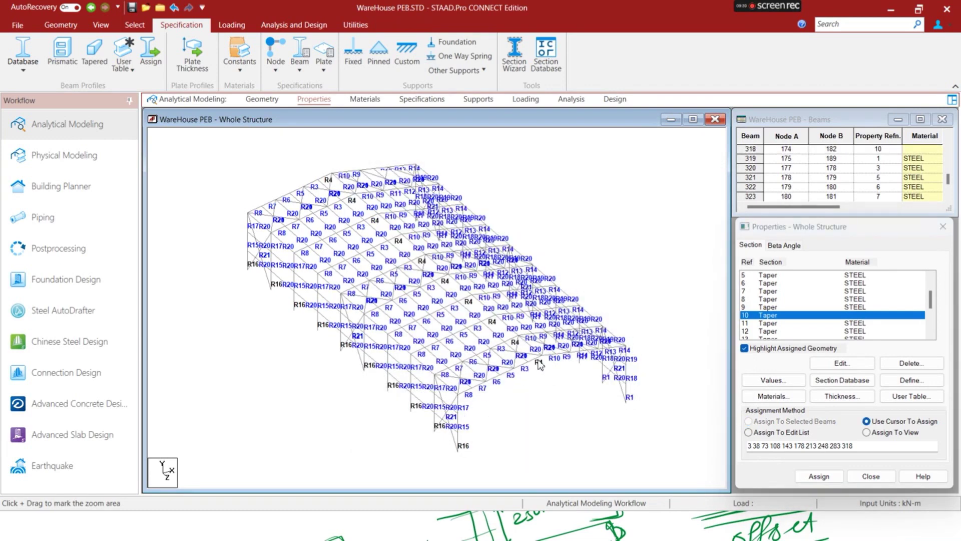
Switch to the OneNote sketch to view the rafter depths and purlin offset formula, and return to STAAD.Pro
left_click(616, 525)
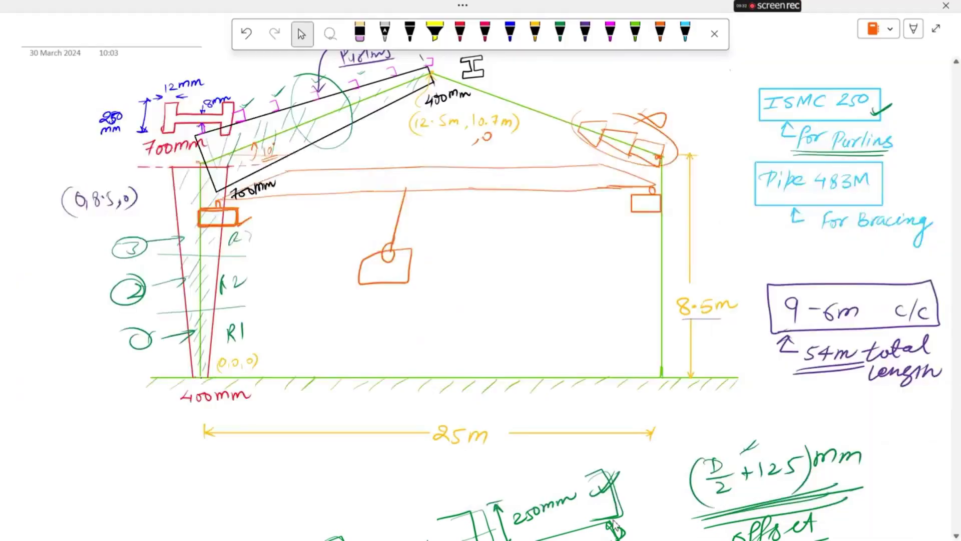
scroll(450, 102, "down", 1)
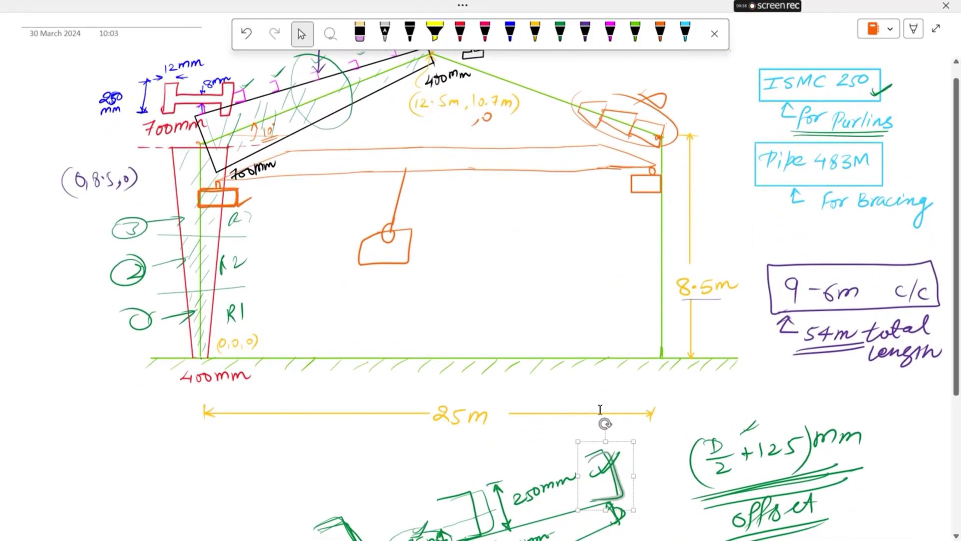
key("super")
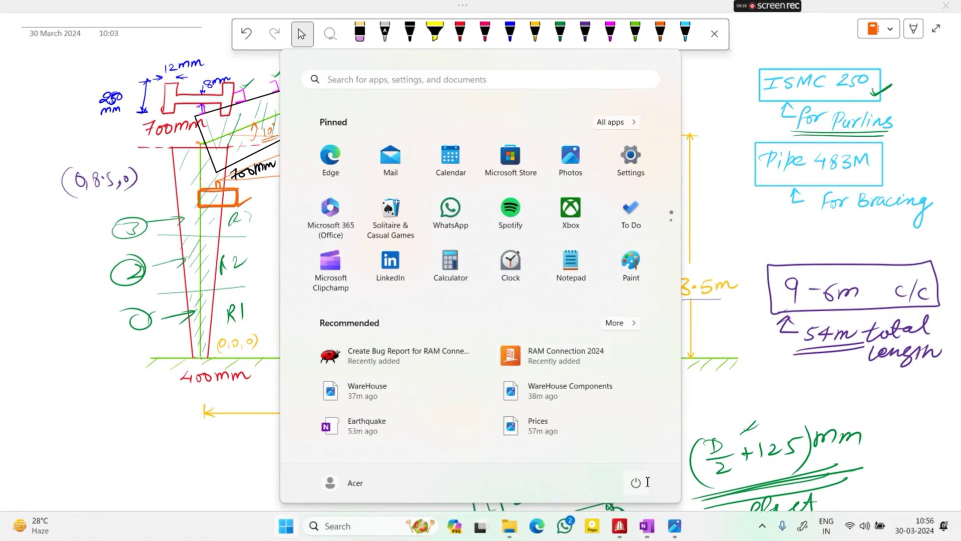
left_click(646, 524)
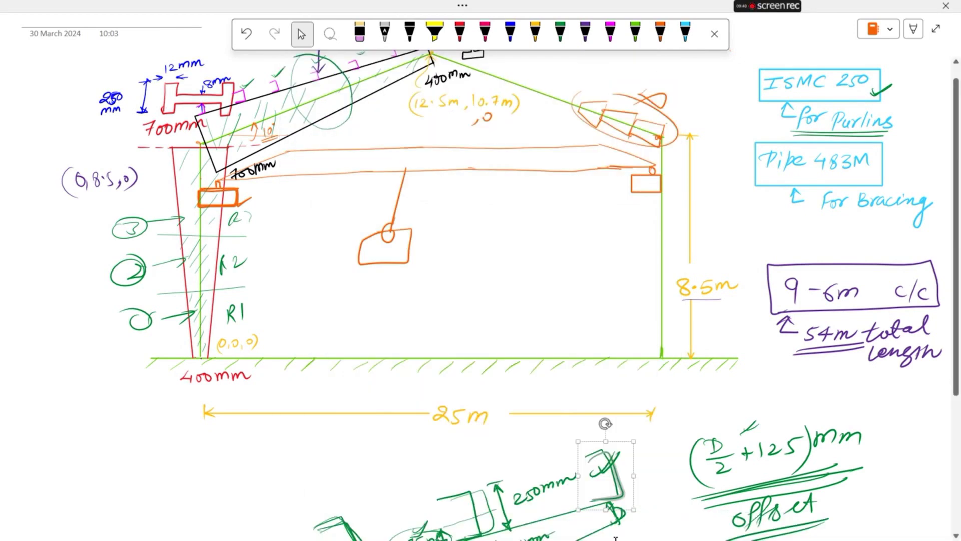
key("super")
left_click(620, 525)
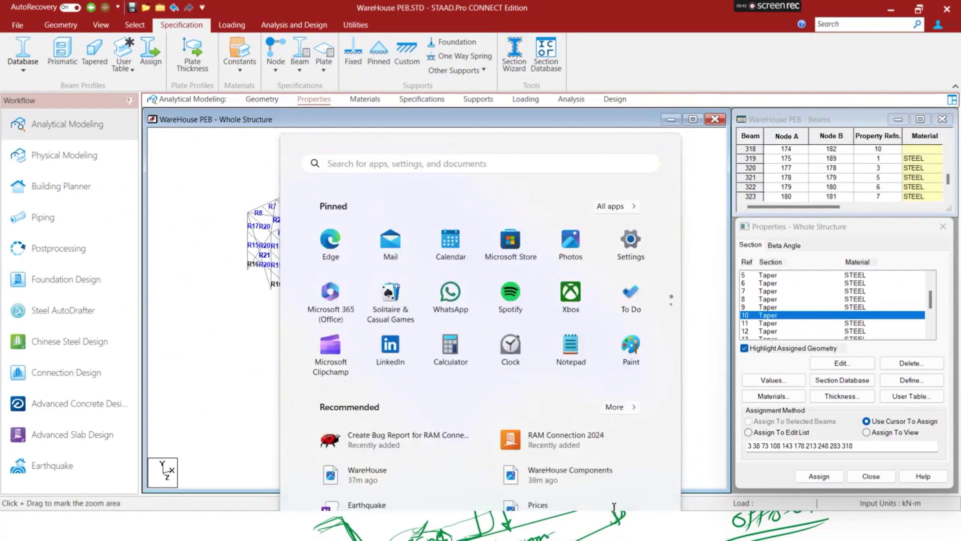
left_click(638, 333)
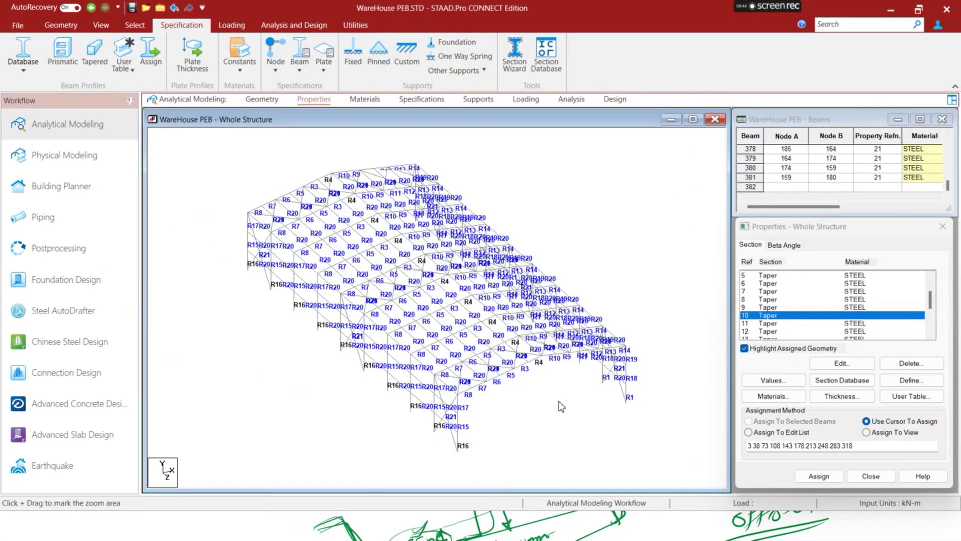
Select the front frame's R4 rafter at the ridge and check its start and end nodes
middle_click_drag(550, 411, 450, 424)
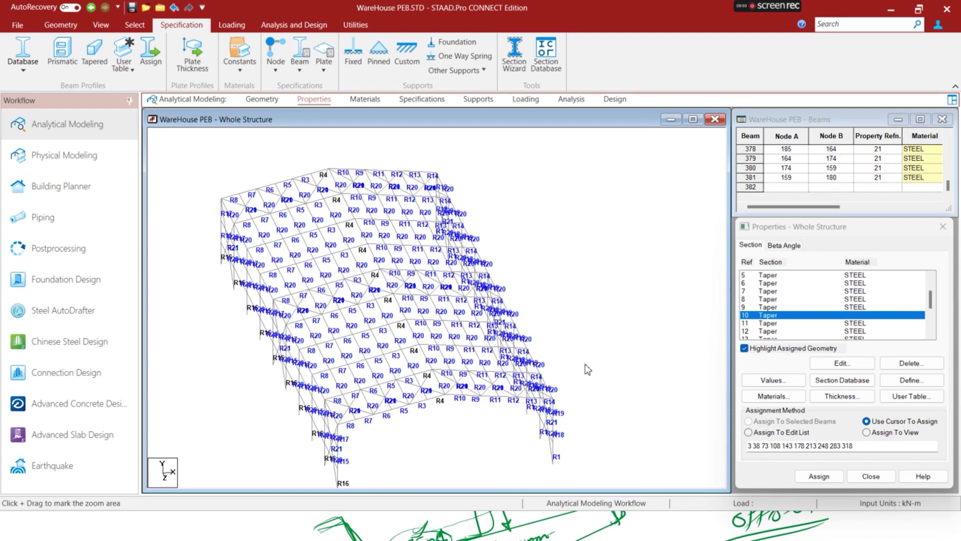
left_click(439, 389)
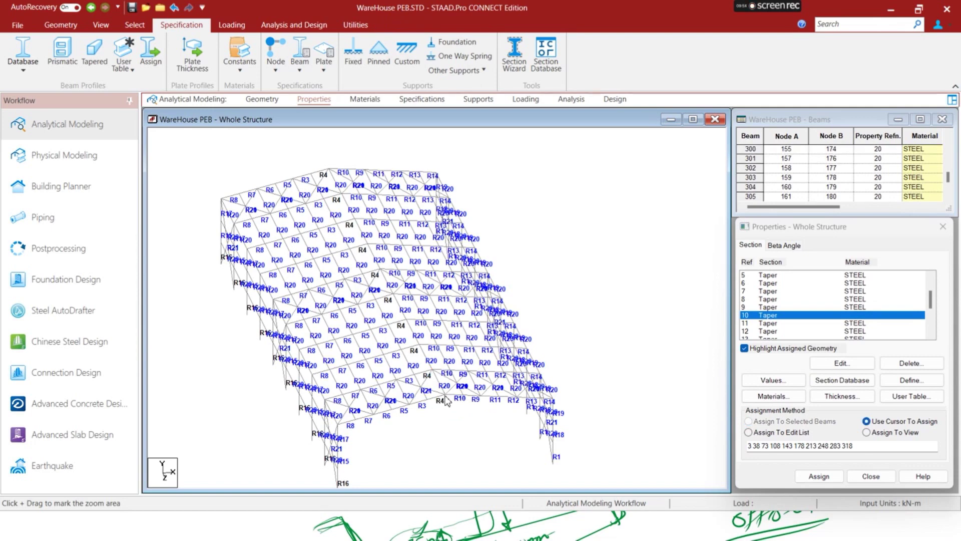
left_click(440, 404)
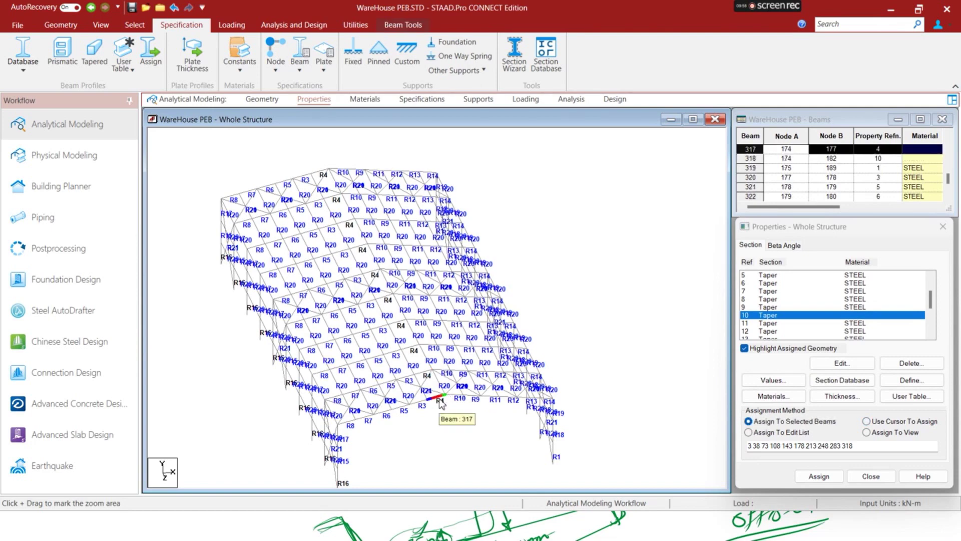
double_click(440, 403)
left_click(633, 125)
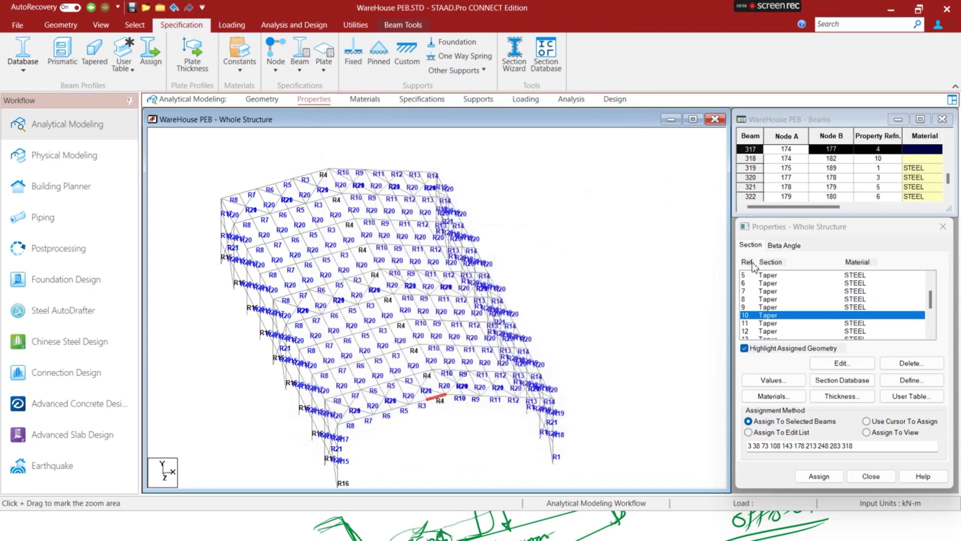
Examine the start-node and end-node depths of the tapered section of reference 4, and close its properties
scroll(751, 295, "up", 2)
double_click(746, 299)
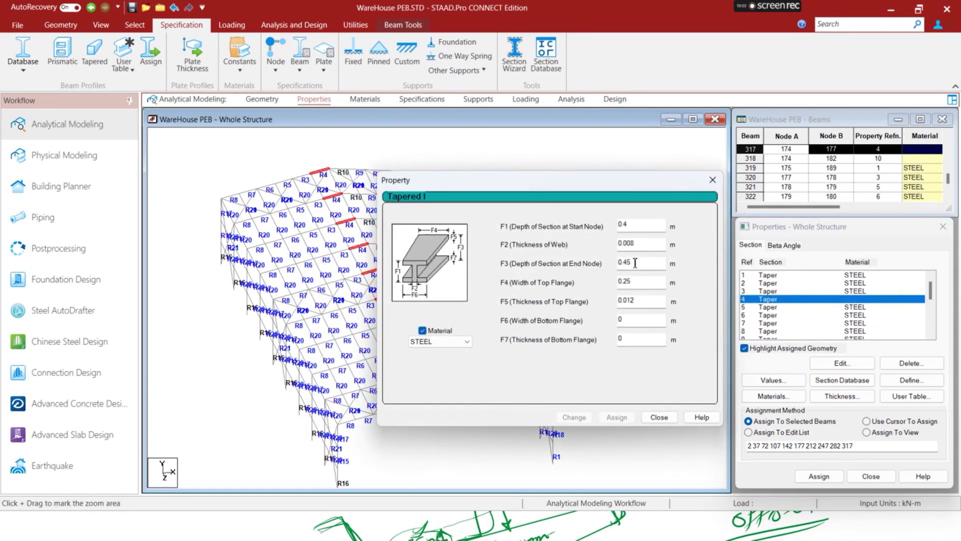
left_click_drag(577, 183, 737, 166)
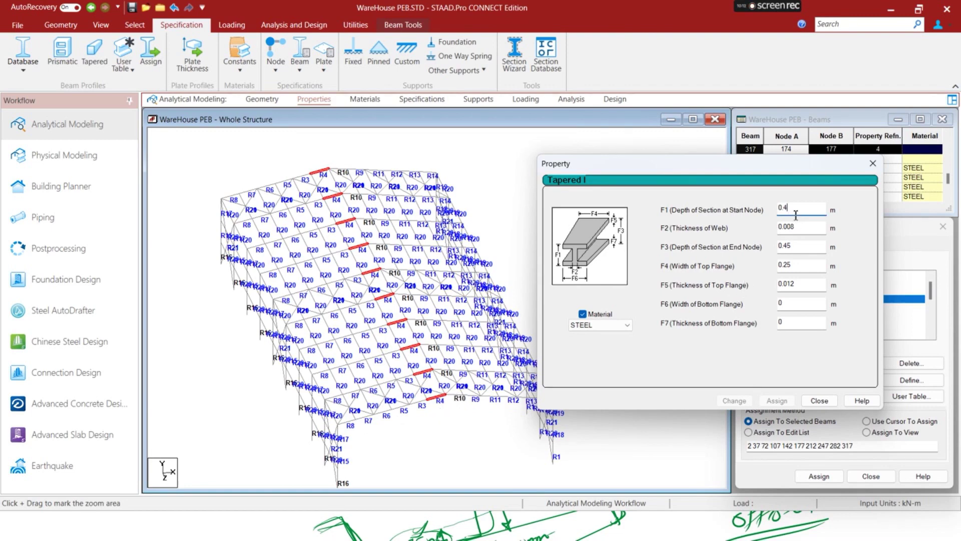
left_click(794, 247)
left_click(873, 163)
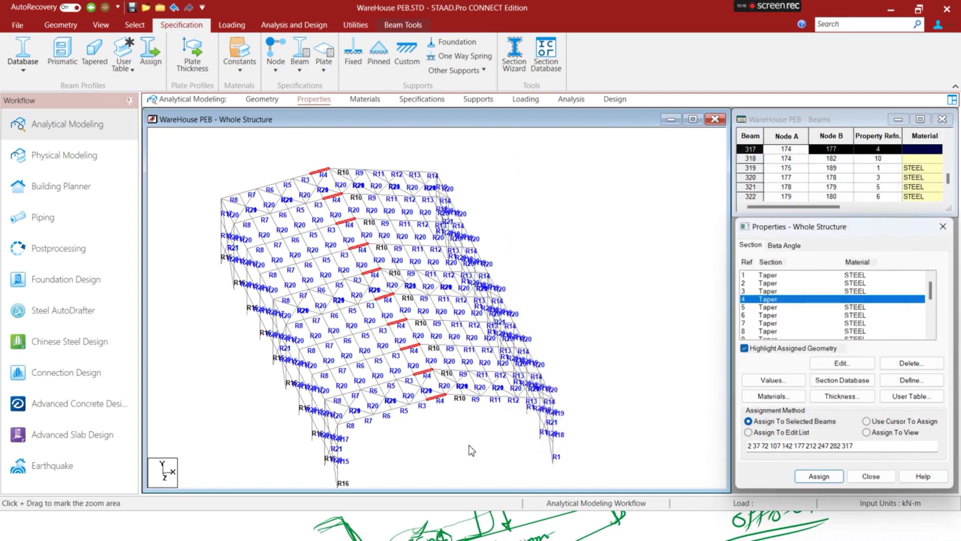
Switch to the OneNote sketch and mark the (D/2+125) mm formula and the rafter depth under the middle purlin in black ink
left_click(636, 532)
scroll(639, 531, "down", 1)
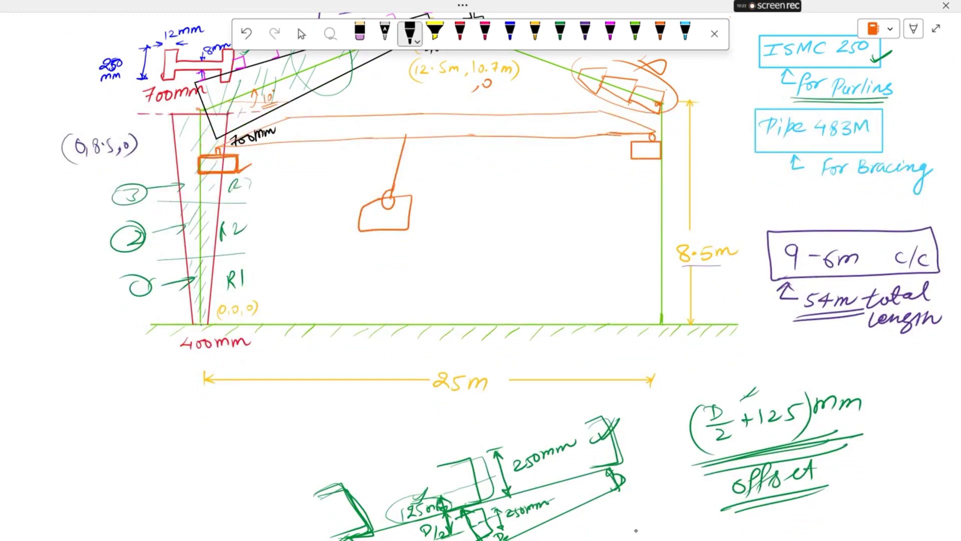
scroll(636, 530, "down", 5)
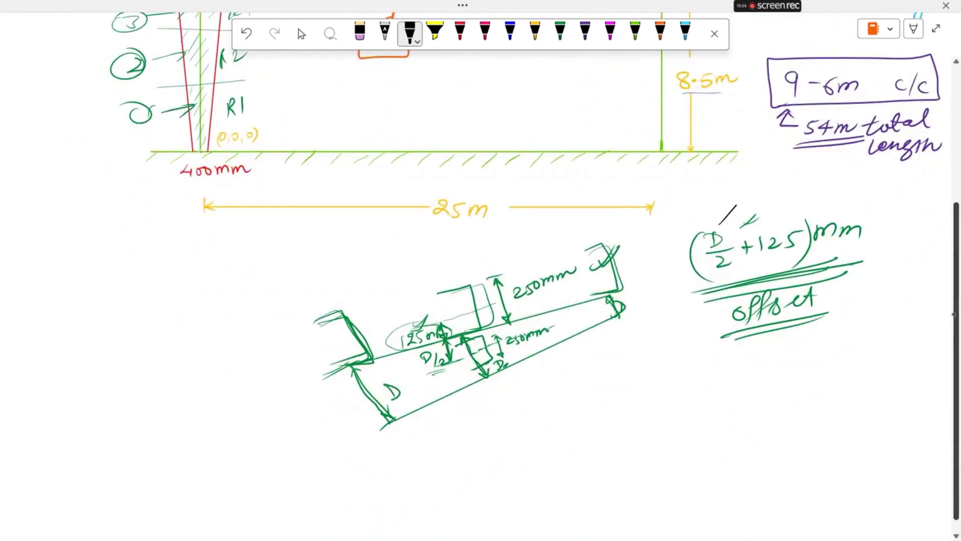
left_click_drag(765, 261, 815, 257)
mouse_move(465, 316)
left_mouse_down()
mouse_move(475, 376)
mouse_move(491, 349)
left_mouse_up()
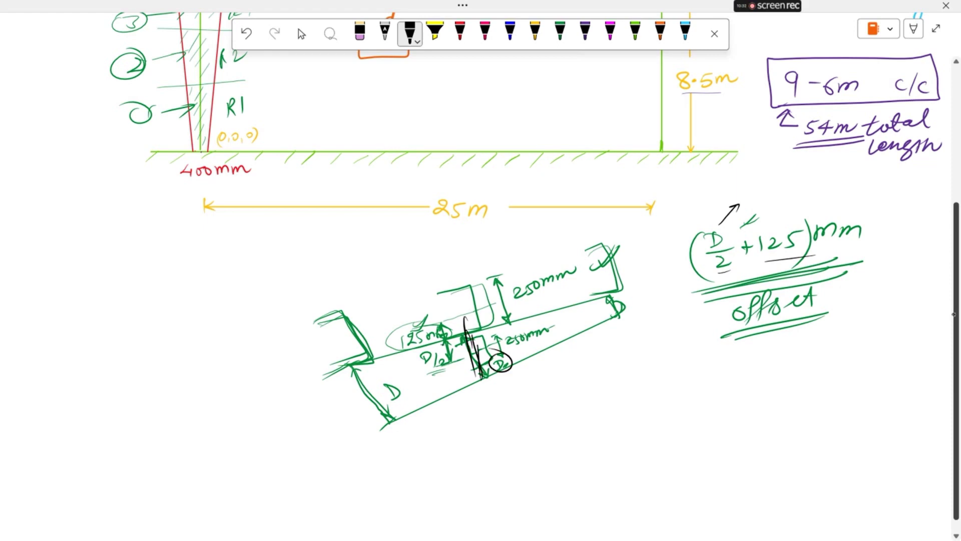
Write the offset calculation 0.4/2 + 0.125, then 0.2 + 0.125 = 0.325m, below the formula in black ink and underline the result
left_click_drag(671, 372, 666, 374)
left_click_drag(685, 411, 705, 417)
mouse_move(725, 388)
left_mouse_down()
mouse_move(724, 403)
mouse_move(775, 397)
left_mouse_up()
left_click_drag(782, 383, 775, 398)
left_click_drag(782, 382, 792, 379)
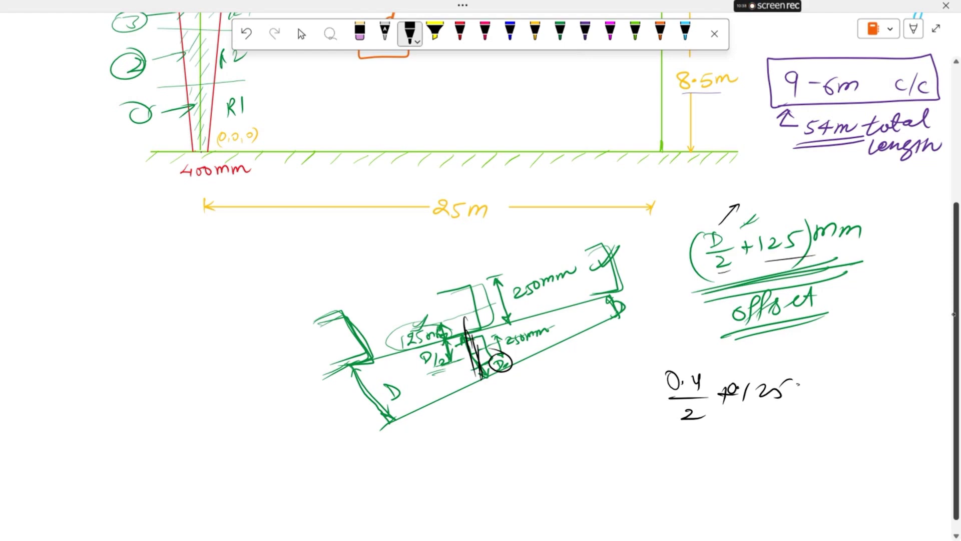
left_click_drag(685, 437, 691, 441)
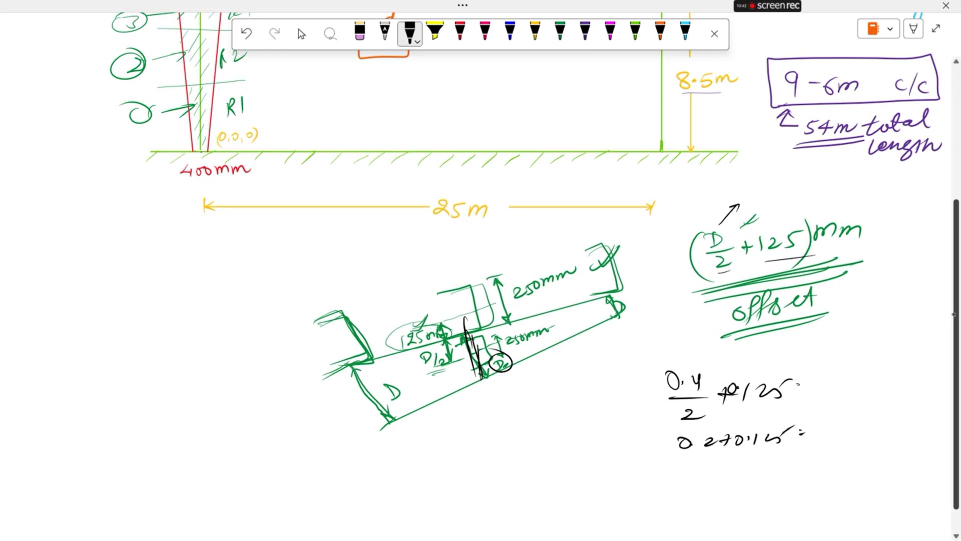
left_click_drag(858, 424, 861, 438)
left_click_drag(874, 426, 920, 438)
left_click_drag(820, 450, 904, 447)
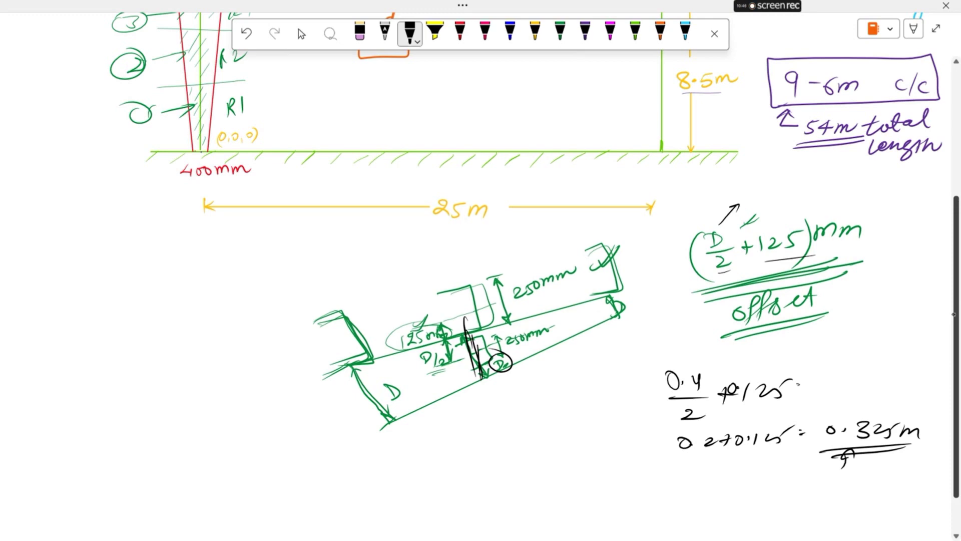
Stop inking in the sketch, switch to the STAAD.Pro warehouse model and open its member specifications
left_click(302, 34)
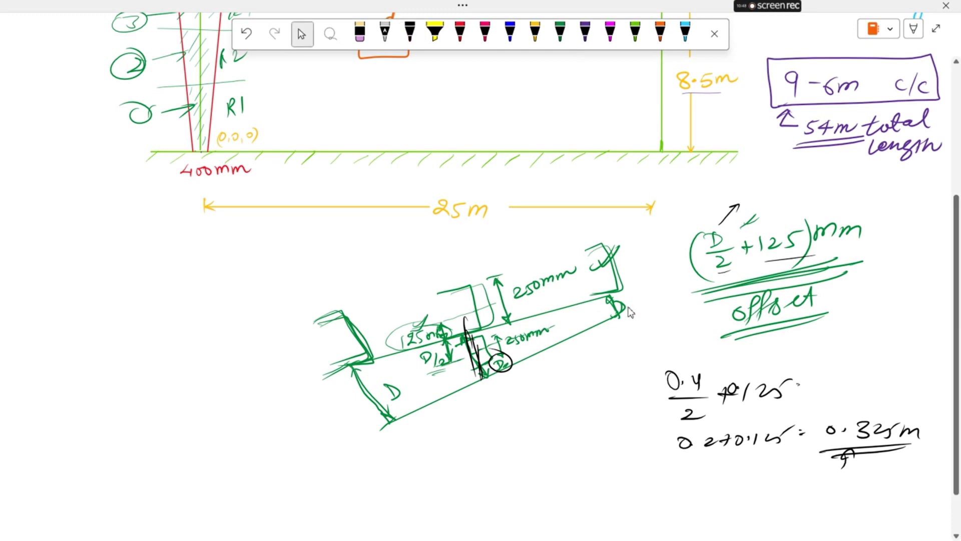
key("super")
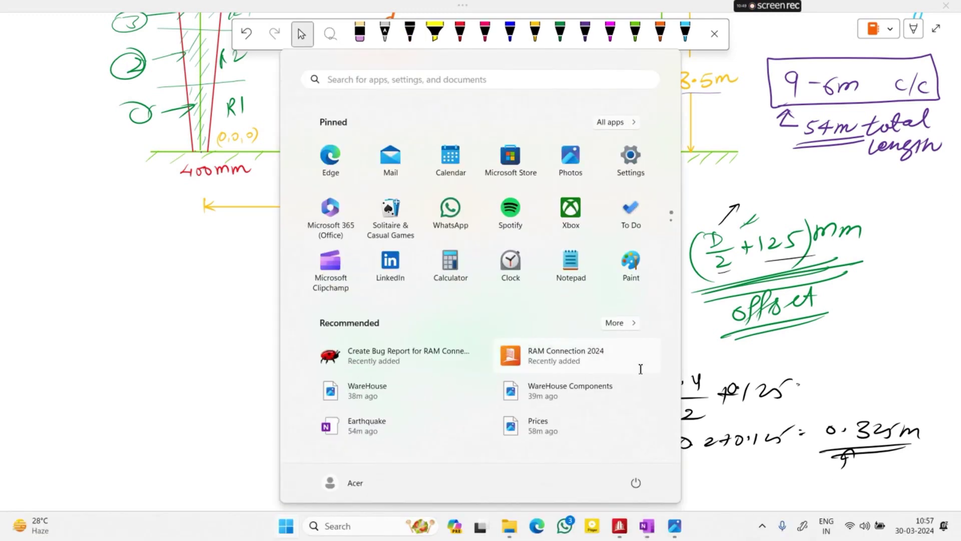
left_click(619, 526)
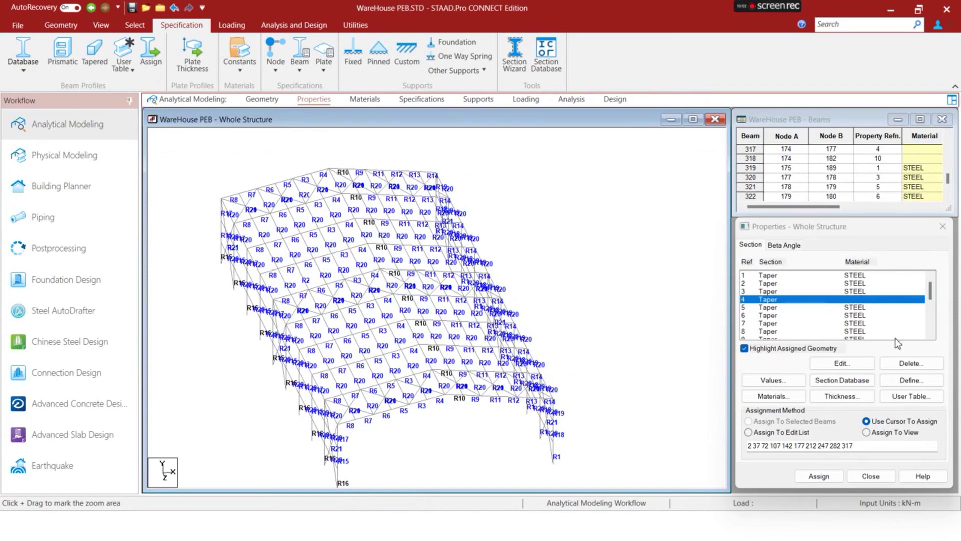
left_click(422, 99)
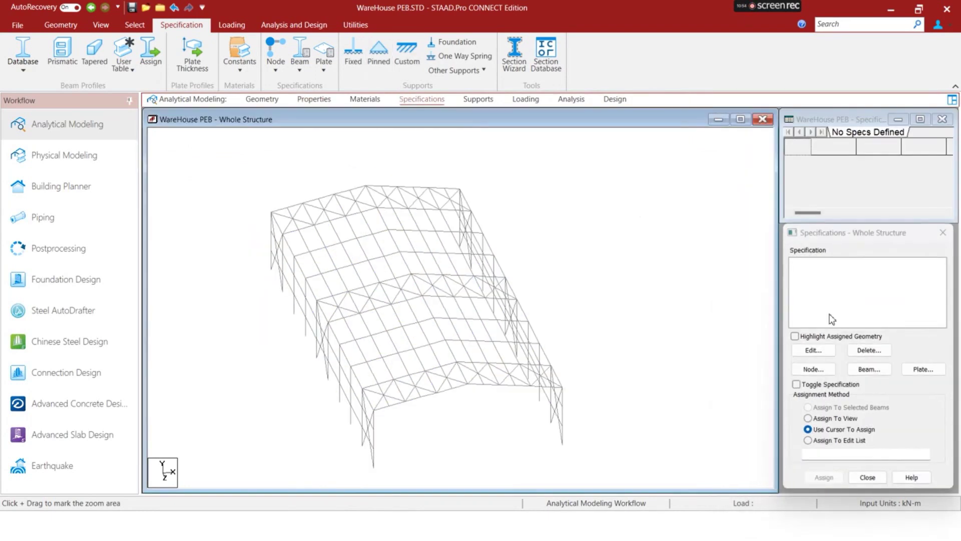
Add a beam offset specification for the start location with 0.325 m in the global Y direction
left_click(874, 365)
left_click(723, 252)
left_click(697, 279)
left_click(698, 278)
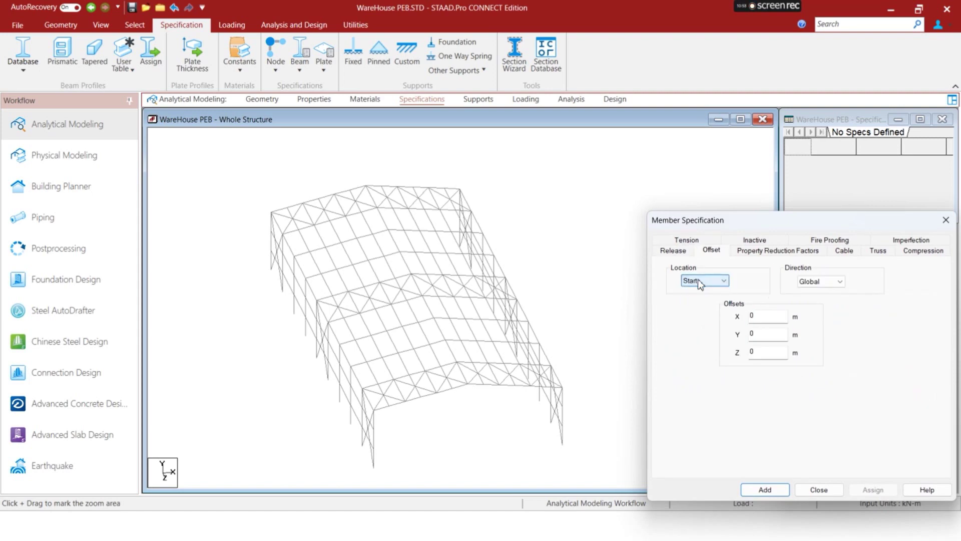
left_click(814, 282)
left_click(813, 291)
left_click(754, 335)
key("Return")
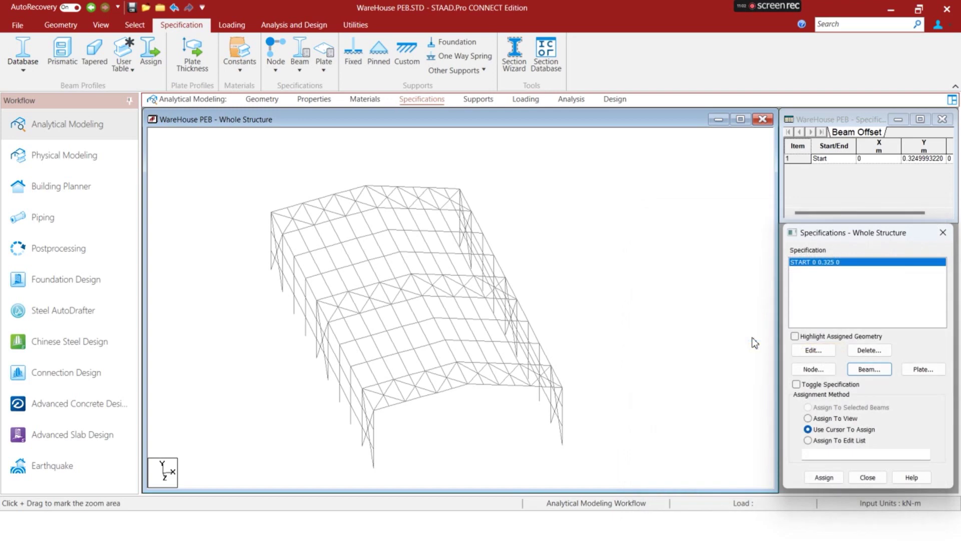
Add a second beam offset specification for the end location with 0.325 m in global Y
left_click(867, 368)
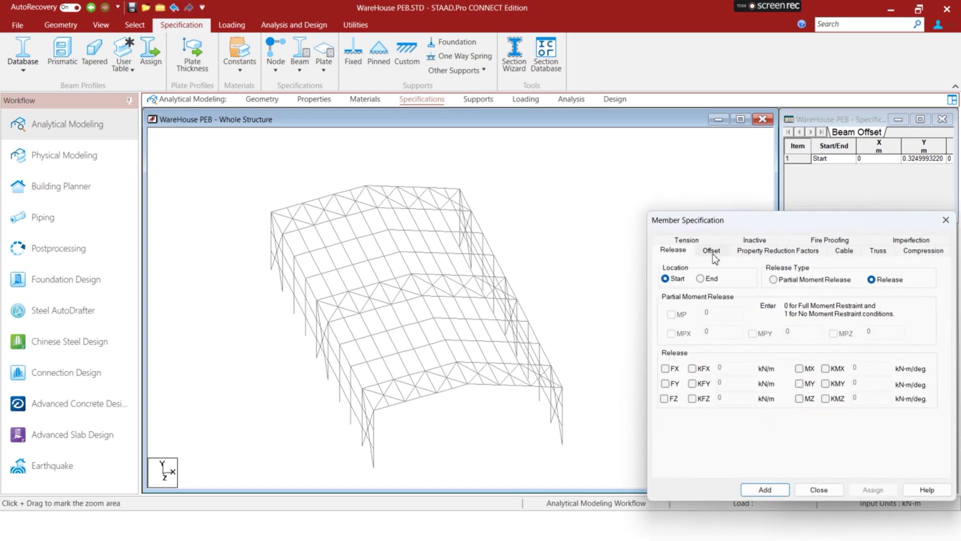
left_click(712, 251)
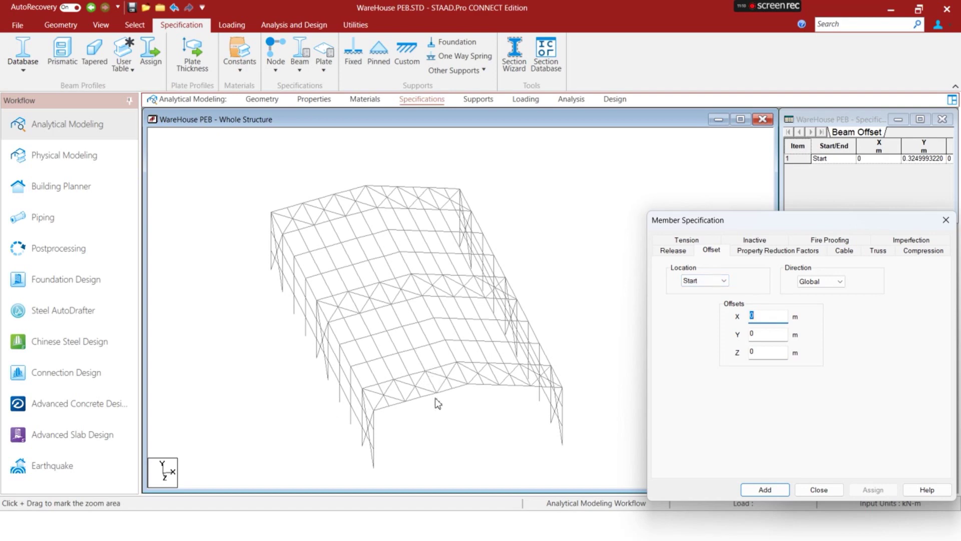
left_click(705, 281)
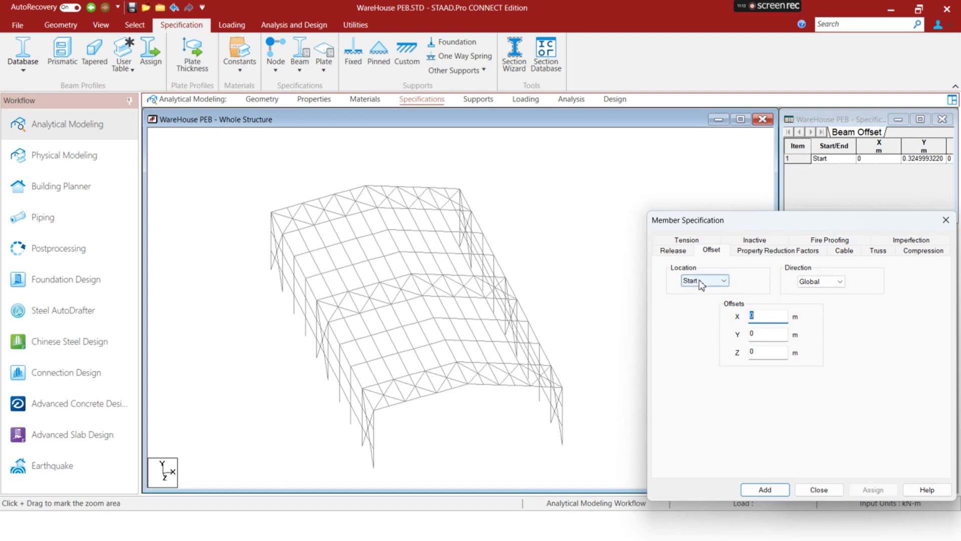
left_click(699, 301)
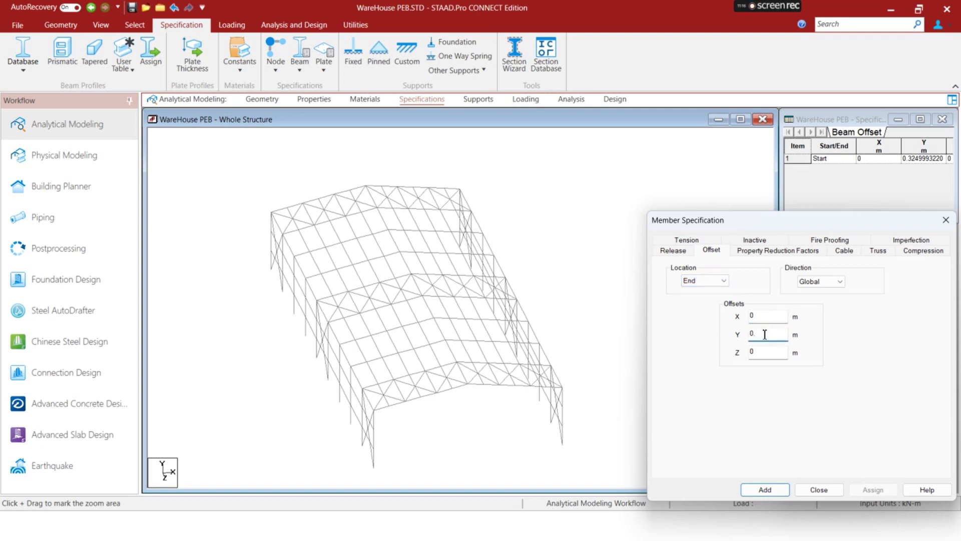
left_click(764, 489)
left_click(756, 349)
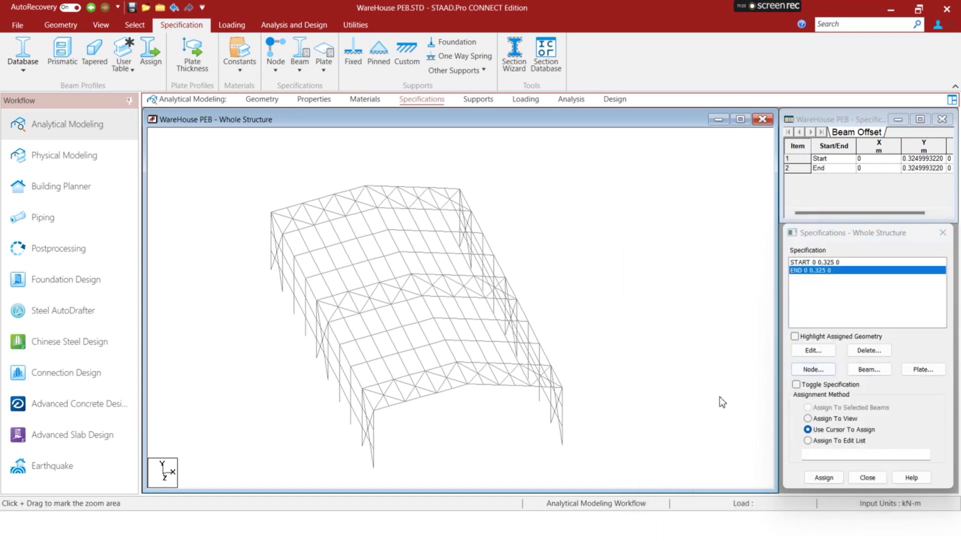
Look back at the offset calculation in the OneNote sketch and return to the STAAD.Pro model
key("super")
left_click(646, 529)
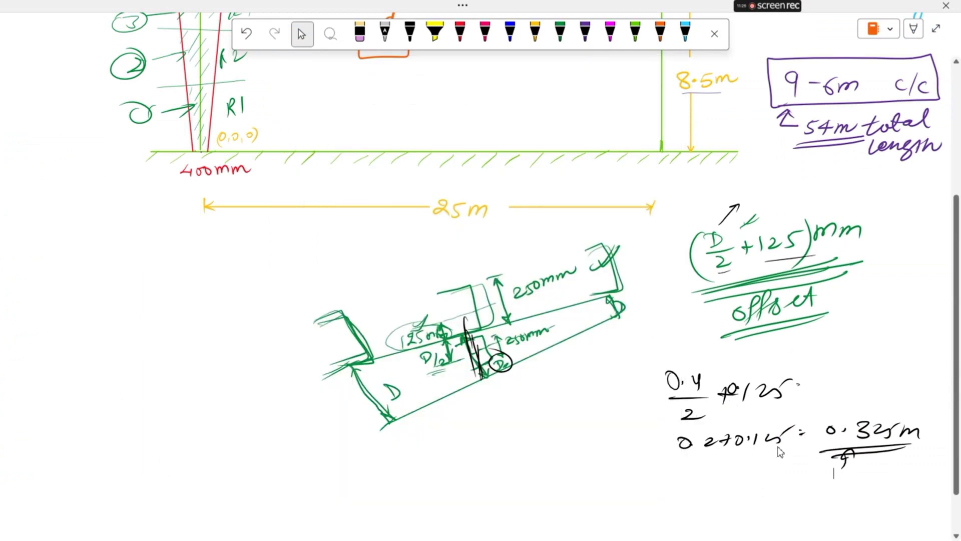
key("super")
left_click(623, 531)
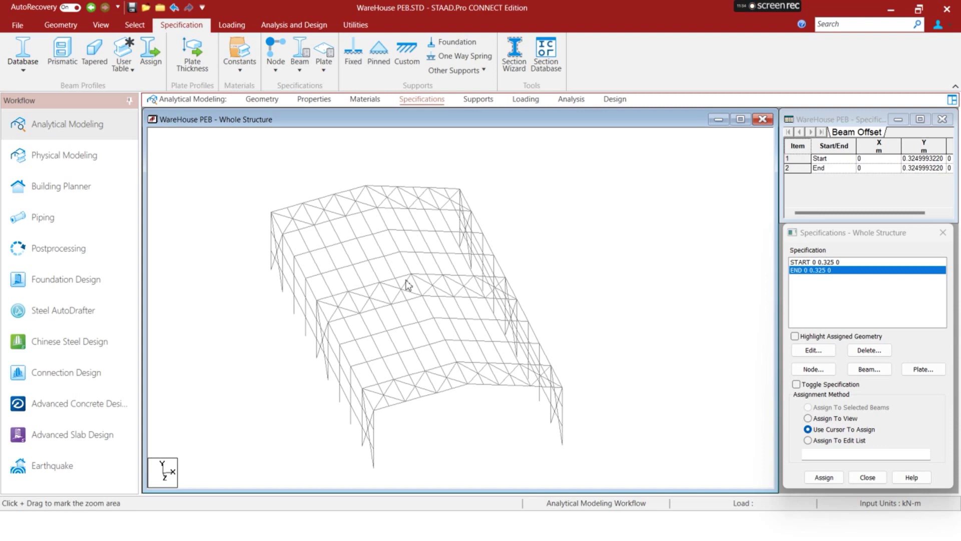
Select the full line of ridge purlins in plan view and show the model in isometric view
right_click(553, 245)
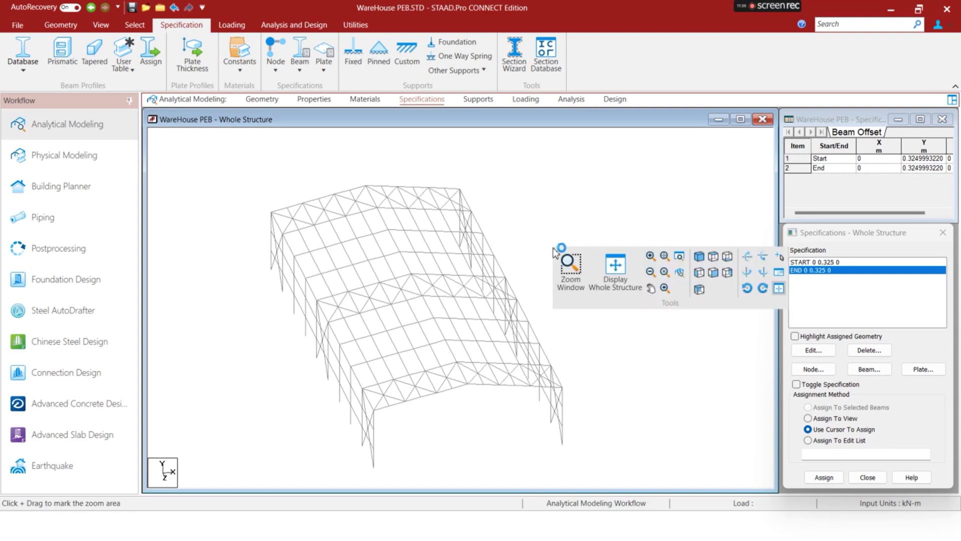
left_click(713, 256)
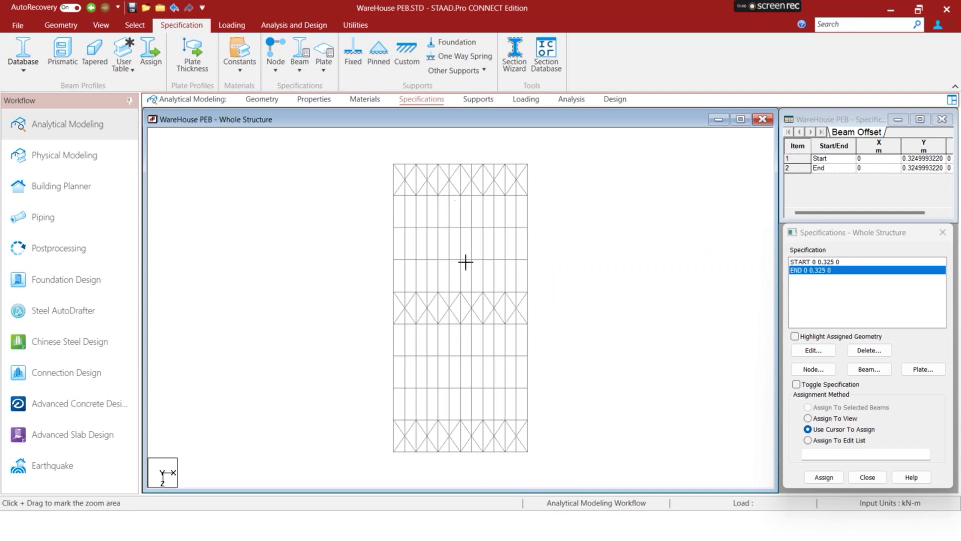
left_click(461, 466)
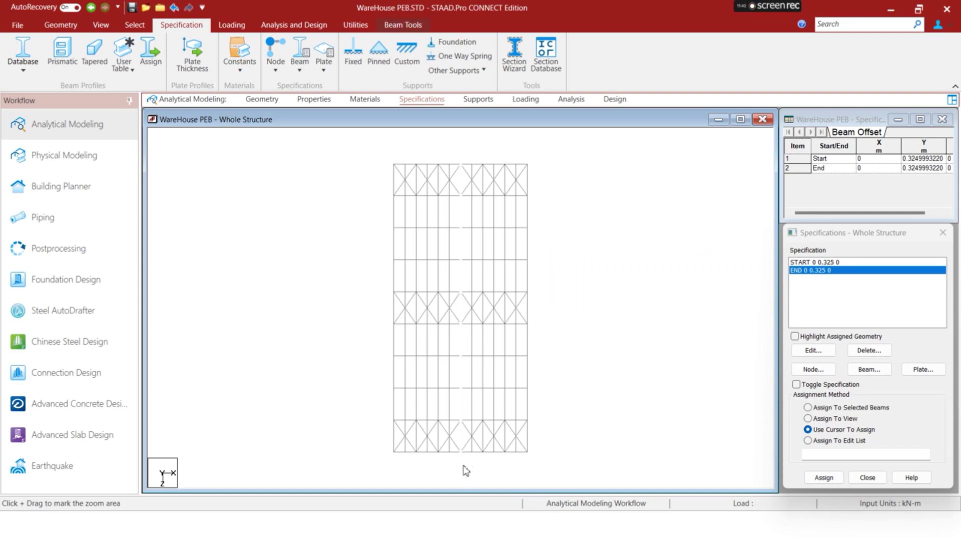
right_click(591, 320)
right_click(556, 286, "shift")
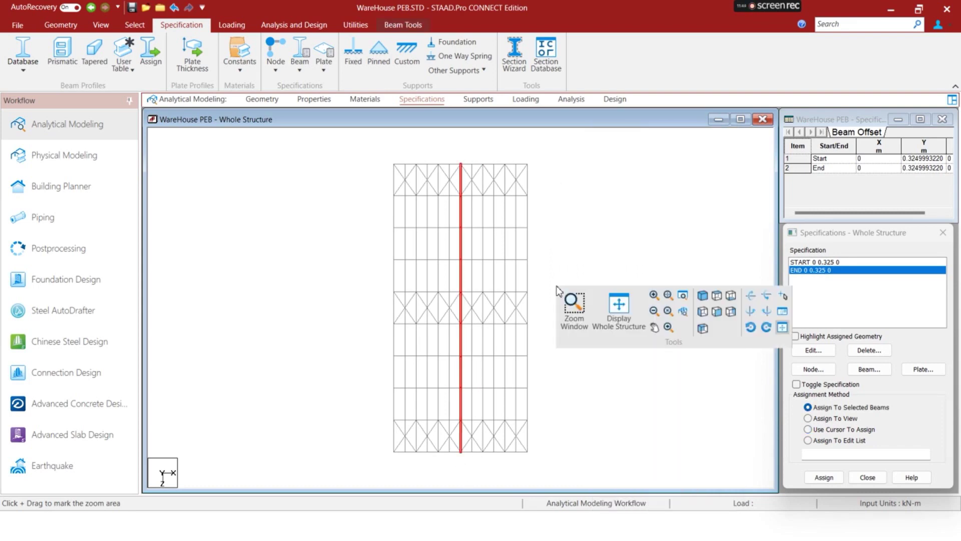
left_click(702, 296)
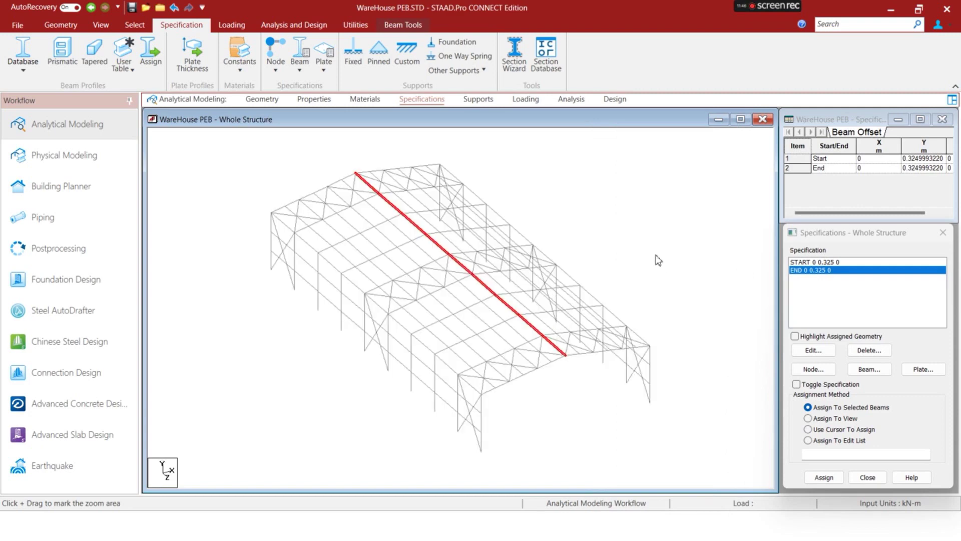
Assign both the end and the start 0.325 m offset specifications to the selected ridge purlins
left_click(826, 480)
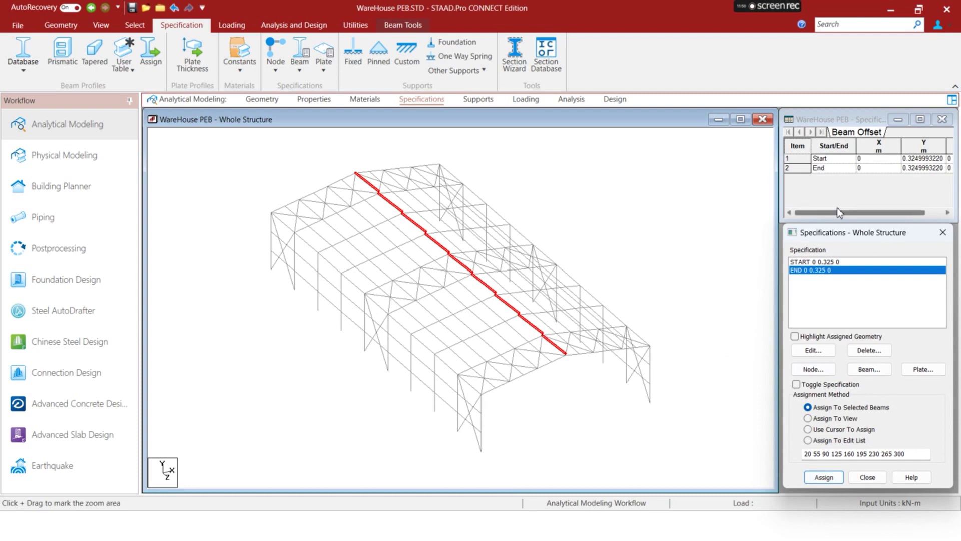
left_click(829, 263)
left_click(824, 477)
key("Return")
Open a 3D rendering of the warehouse and bring the front frame into close view
right_click(646, 255)
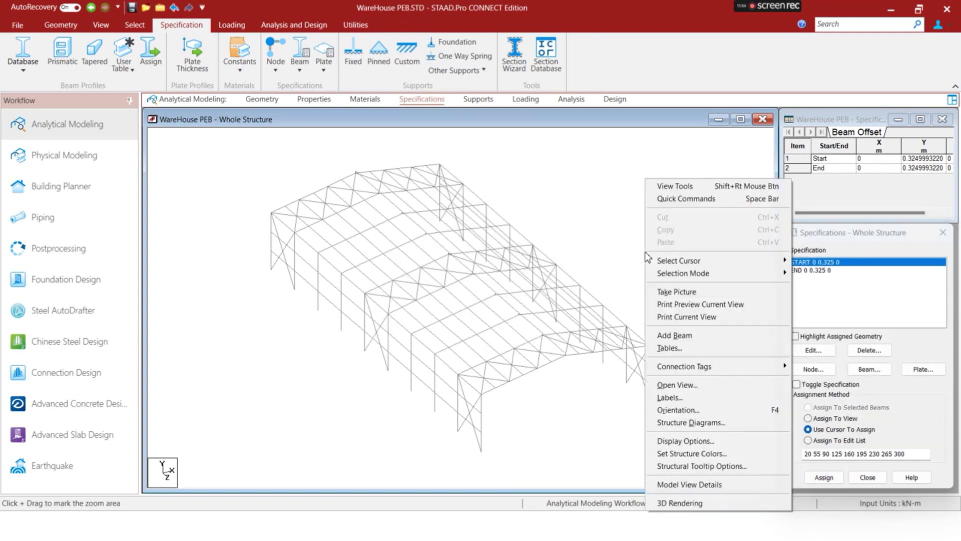
left_click(704, 502)
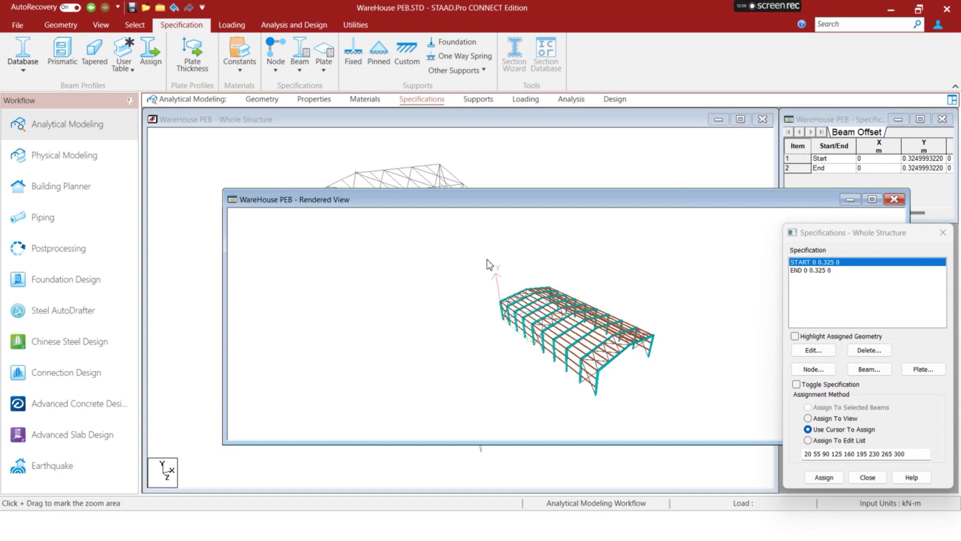
scroll(618, 370, "up", 5)
middle_click_drag(645, 405, 608, 313)
scroll(608, 313, "up", 4)
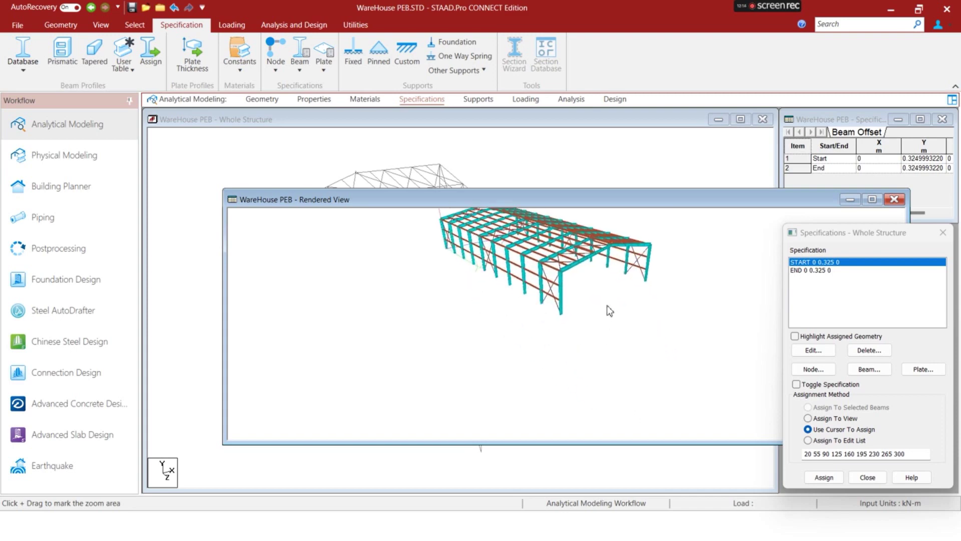
scroll(615, 315, "up", 5)
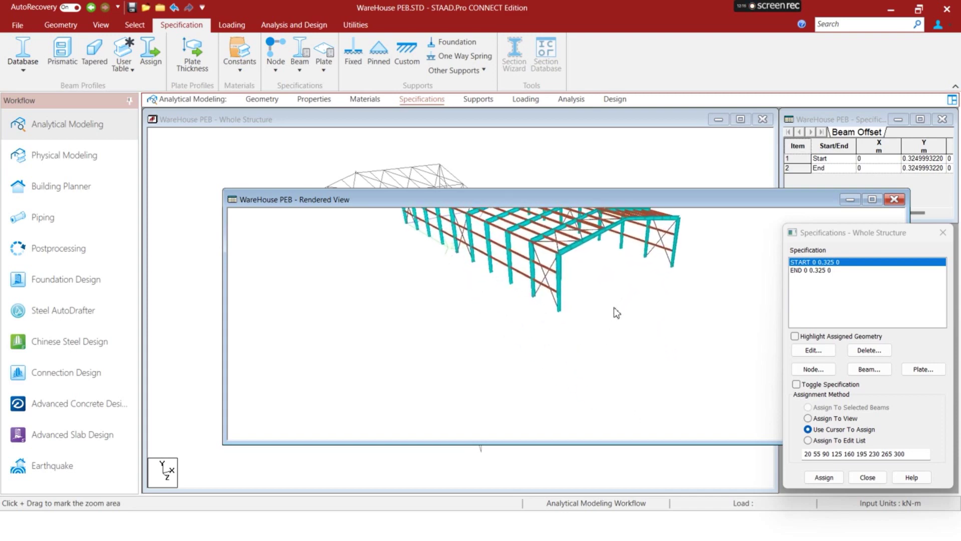
scroll(661, 320, "up", 4)
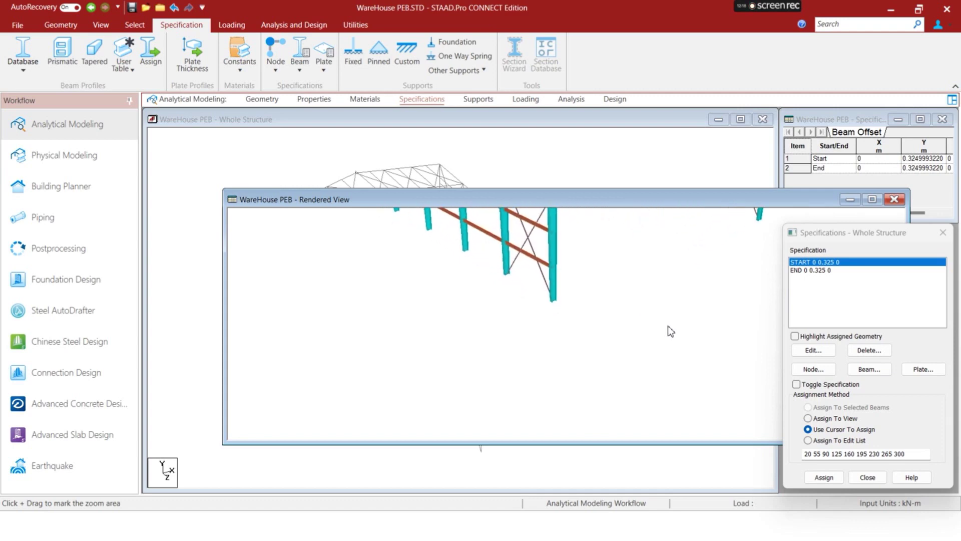
left_click_drag(735, 313, 581, 280)
scroll(534, 240, "up", 5)
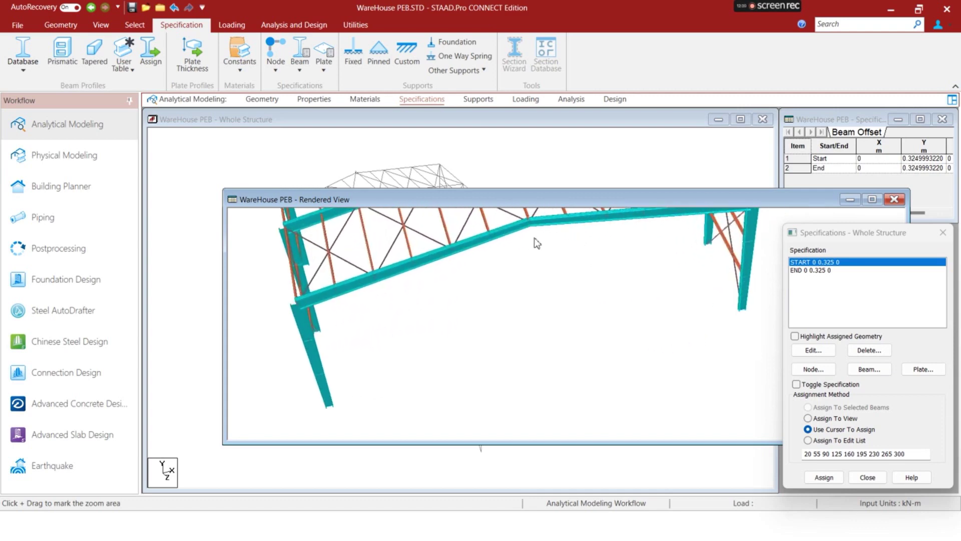
Examine how the offset ridge purlins sit on the rafters in the rendering, and close the rendered view
mouse_move(529, 233)
middle_mouse_down()
mouse_move(539, 327)
mouse_move(560, 277)
mouse_move(552, 254)
middle_mouse_up()
mouse_move(579, 321)
middle_mouse_down()
mouse_move(553, 259)
mouse_move(566, 262)
mouse_move(553, 325)
mouse_move(543, 300)
middle_mouse_up()
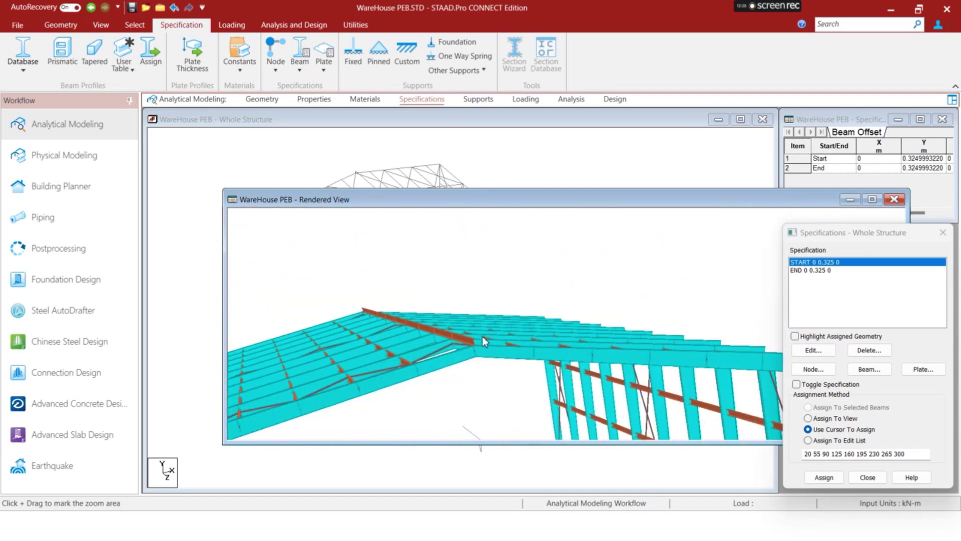
scroll(483, 343, "up", 6)
middle_click_drag(357, 406, 371, 404)
left_click_drag(390, 372, 403, 311)
middle_click_drag(399, 300, 415, 308)
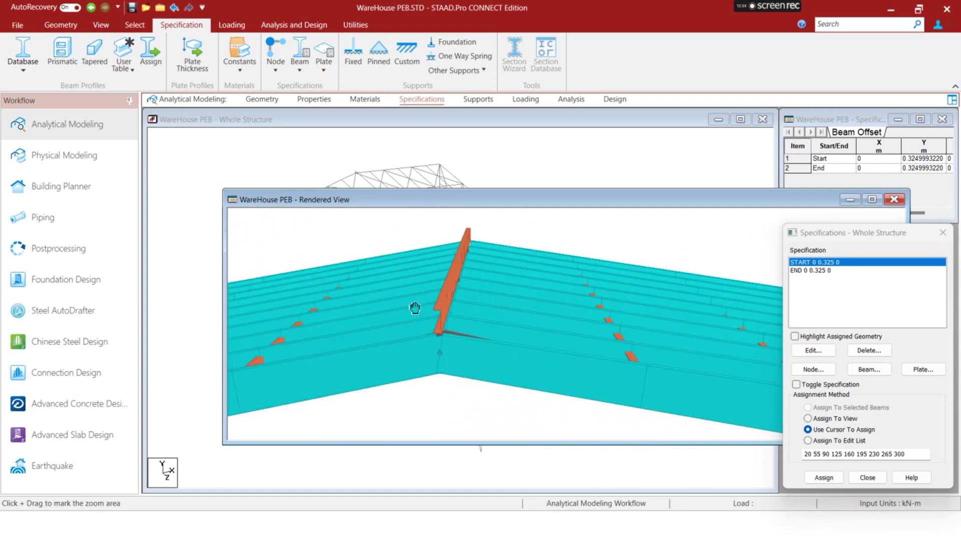
left_click_drag(428, 329, 439, 330)
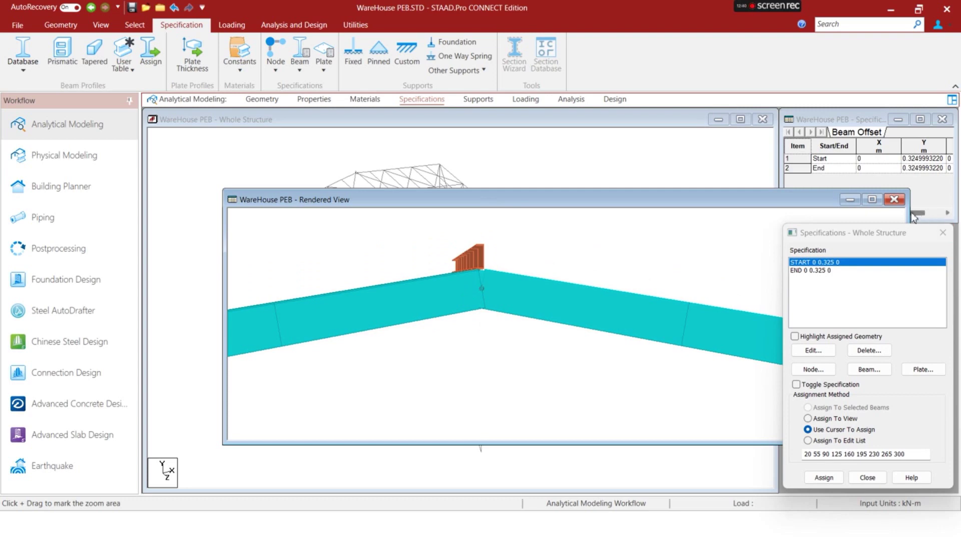
left_click(885, 200)
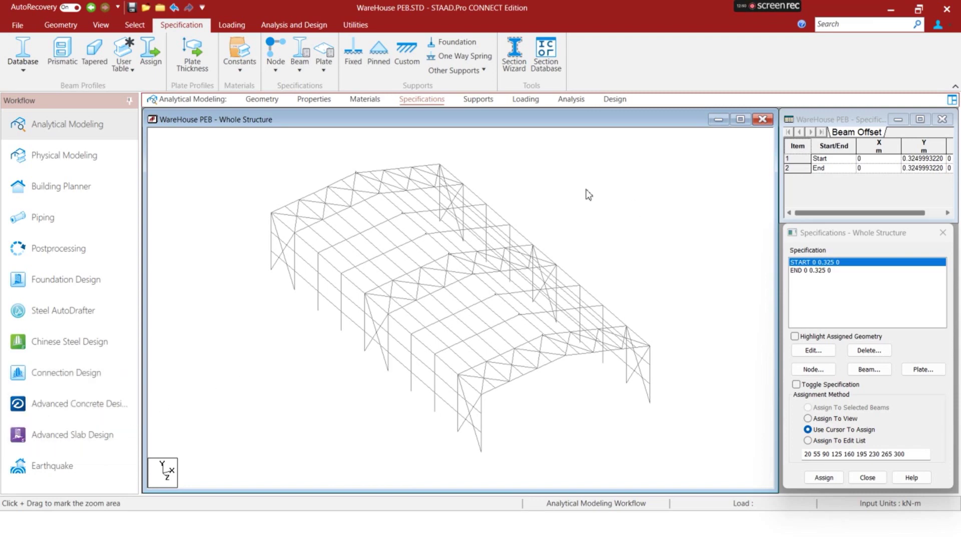
Check the R4 ridge rafter in the section properties from the front, examine its tapered section's node depths, and close the dialog
left_click(314, 100)
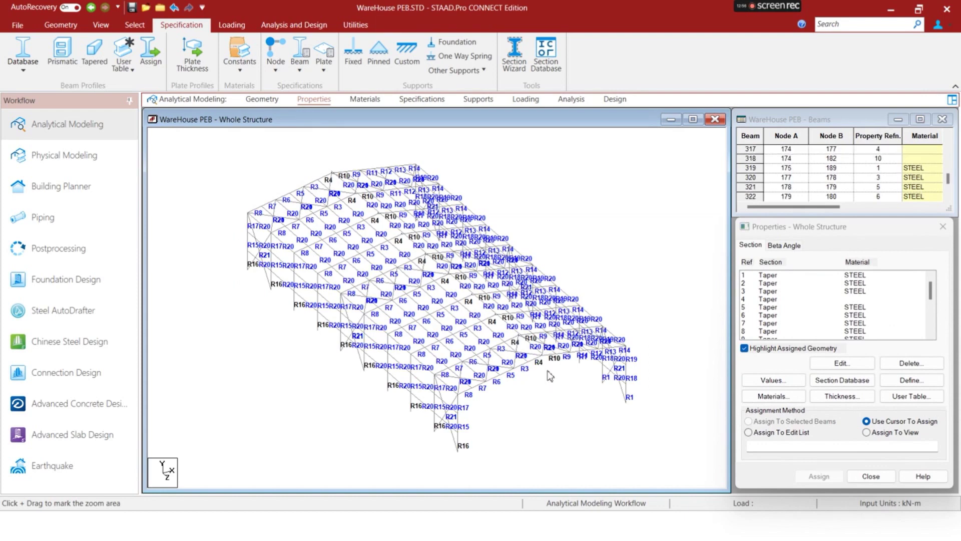
right_click(549, 375)
left_click(707, 396)
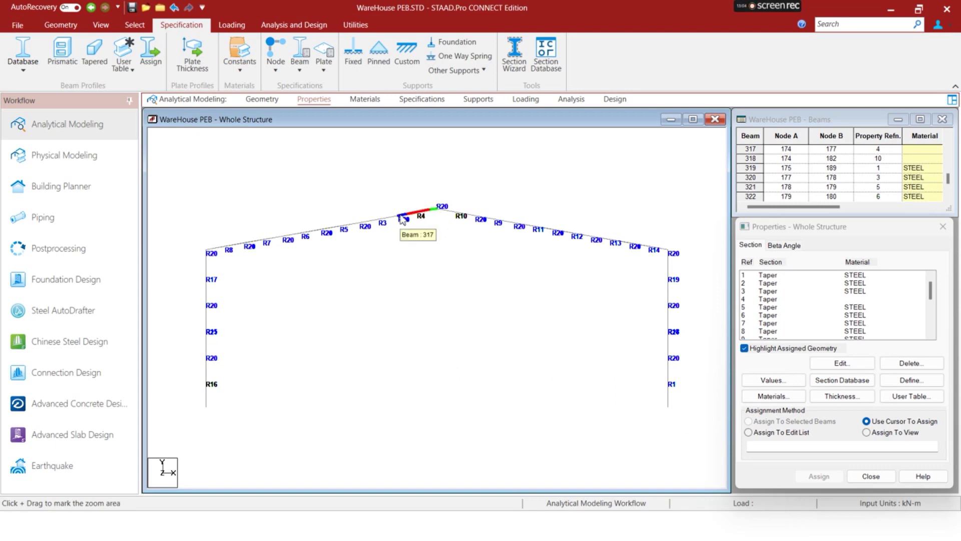
key("Down")
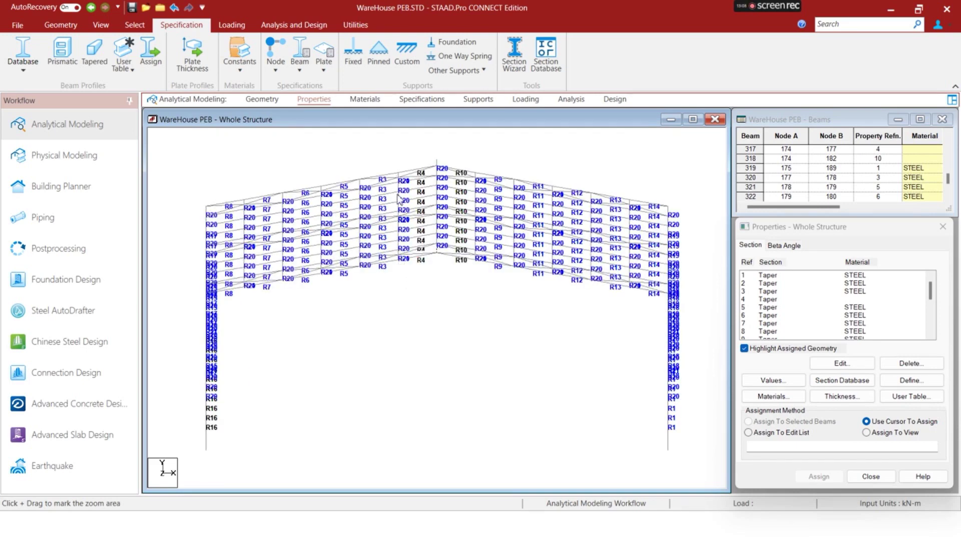
left_click(410, 259)
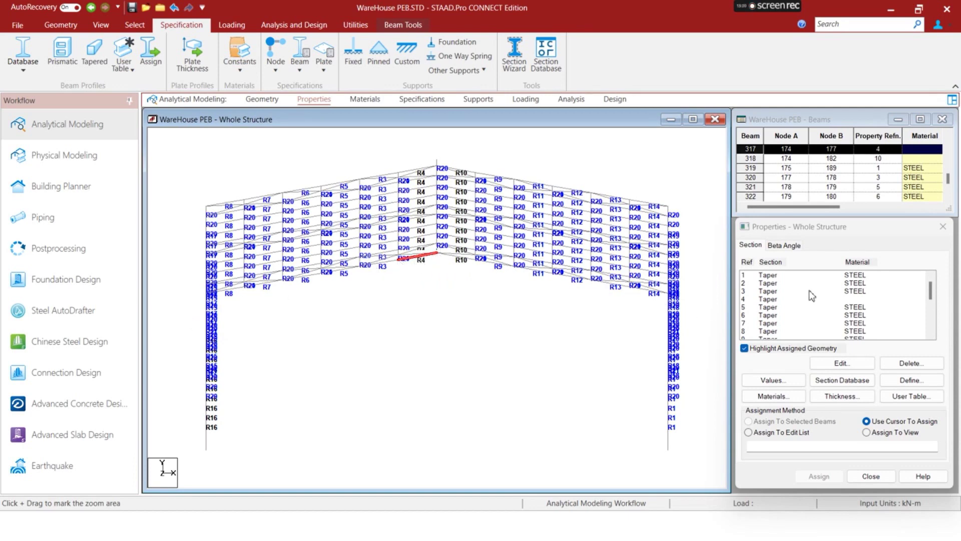
double_click(770, 300)
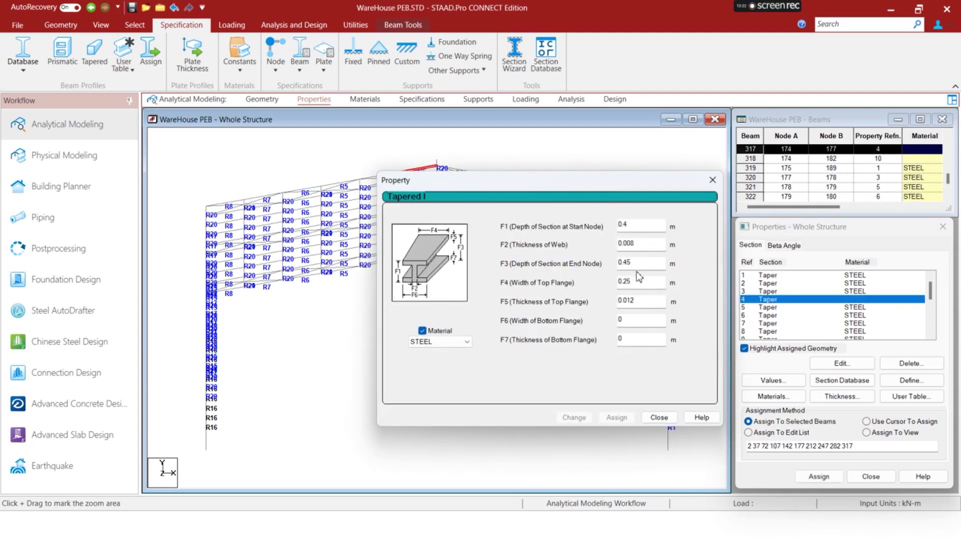
left_click(712, 180)
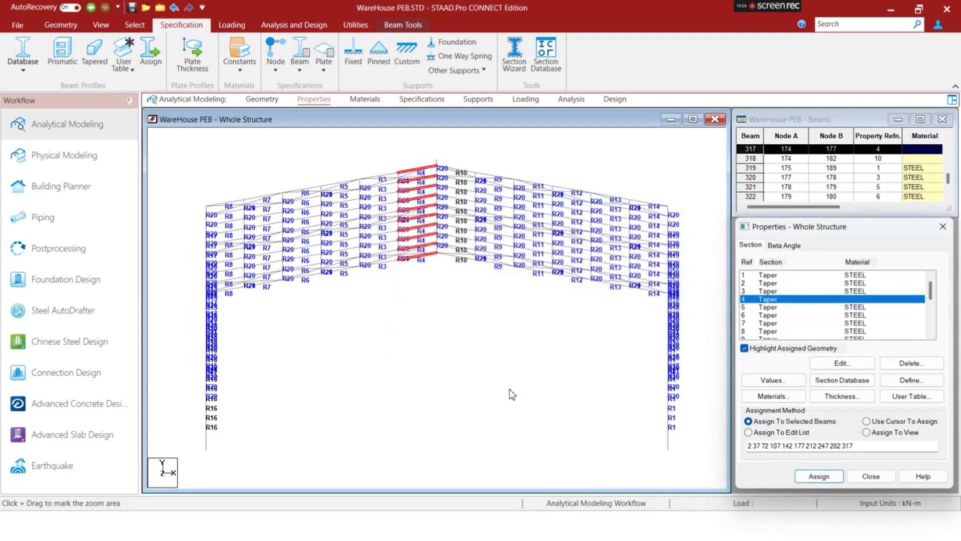
Switch to Calculator and compute the next purlin offset as 0.45 ÷ 2 + 0.125, and return to the STAAD.Pro model
key("super")
type("cal")
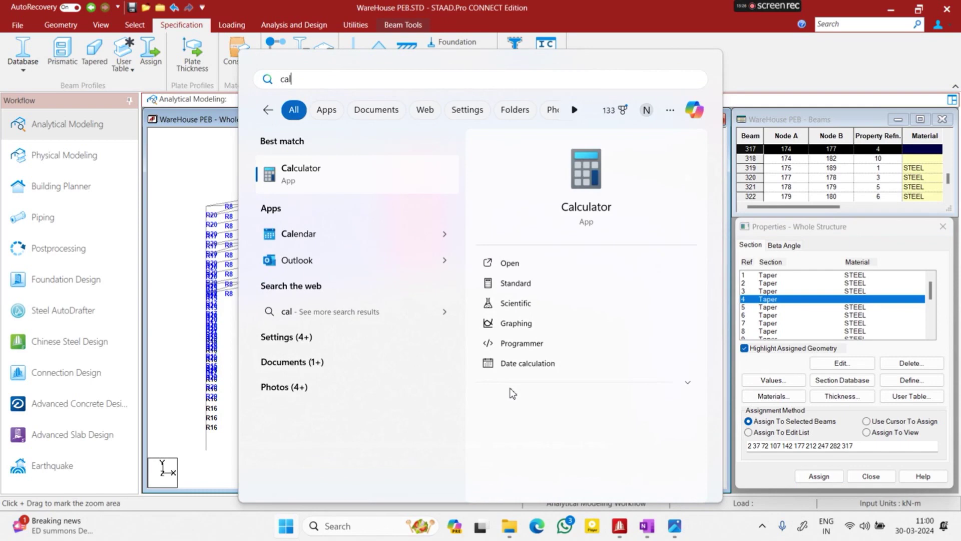
key("Return")
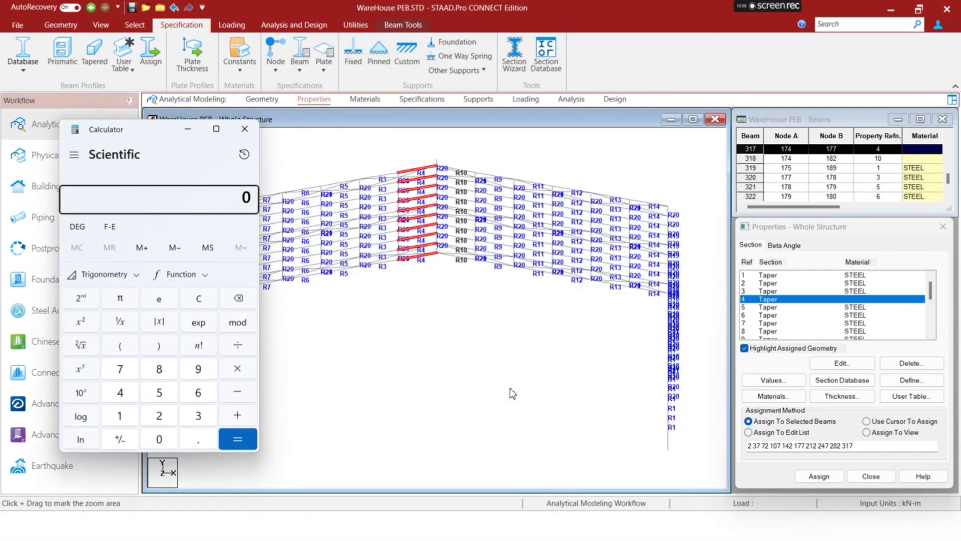
type("0.45 ÷ 2")
key("Return")
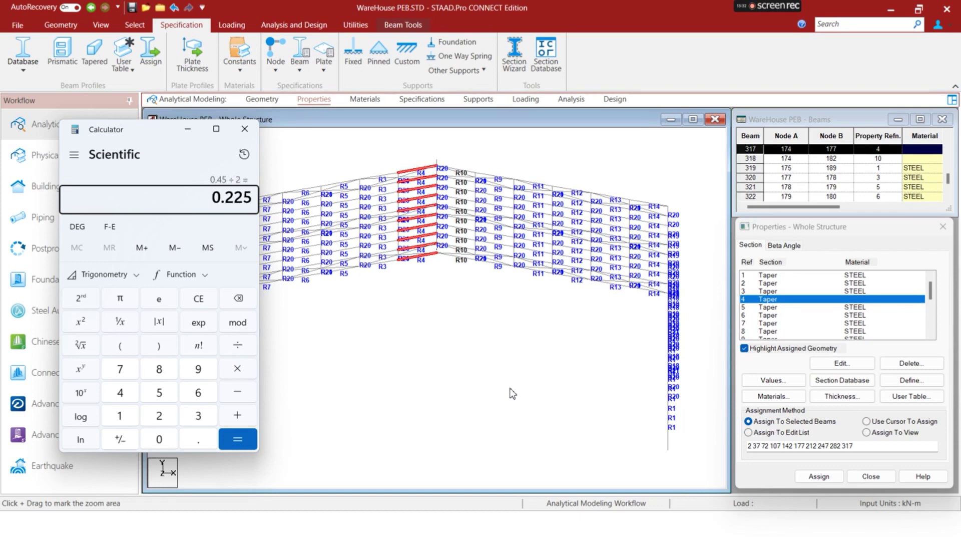
type("+0.125")
key("Return")
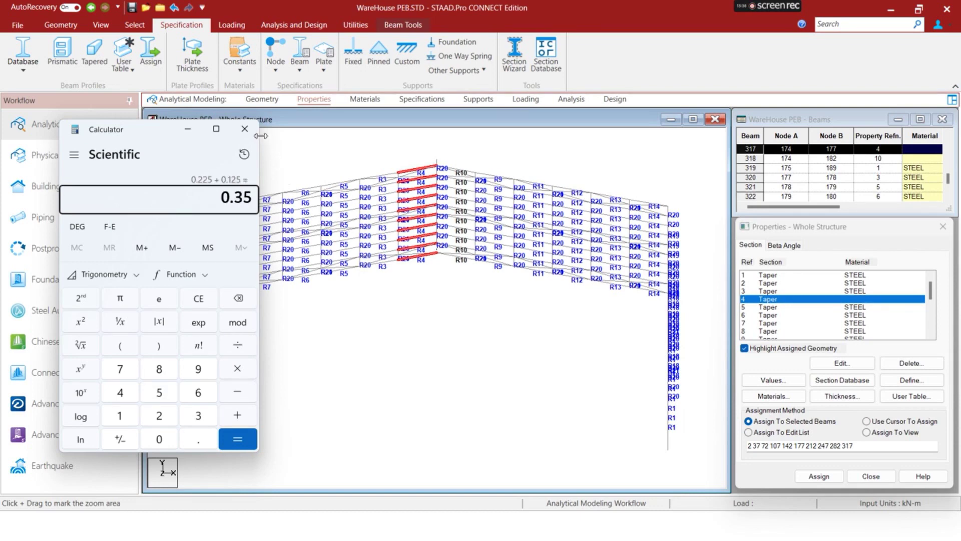
left_click(317, 178)
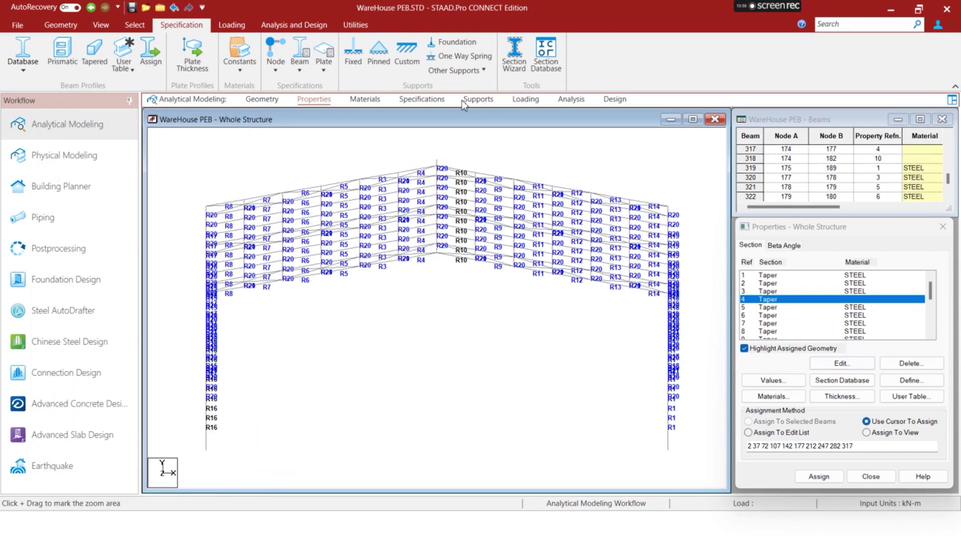
Add a beam offset specification for the member start with 0.35 m in the global Y direction
left_click(422, 99)
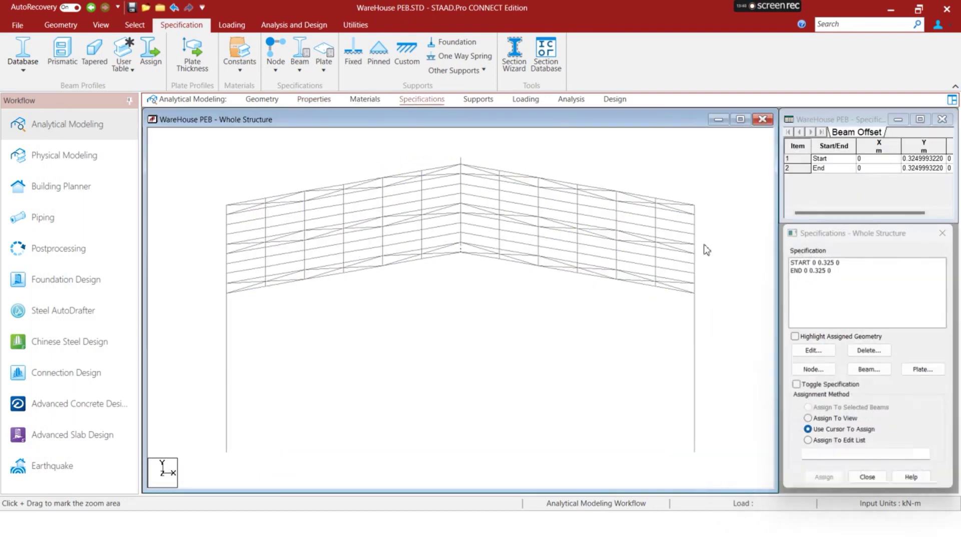
left_click(869, 371)
left_click(712, 250)
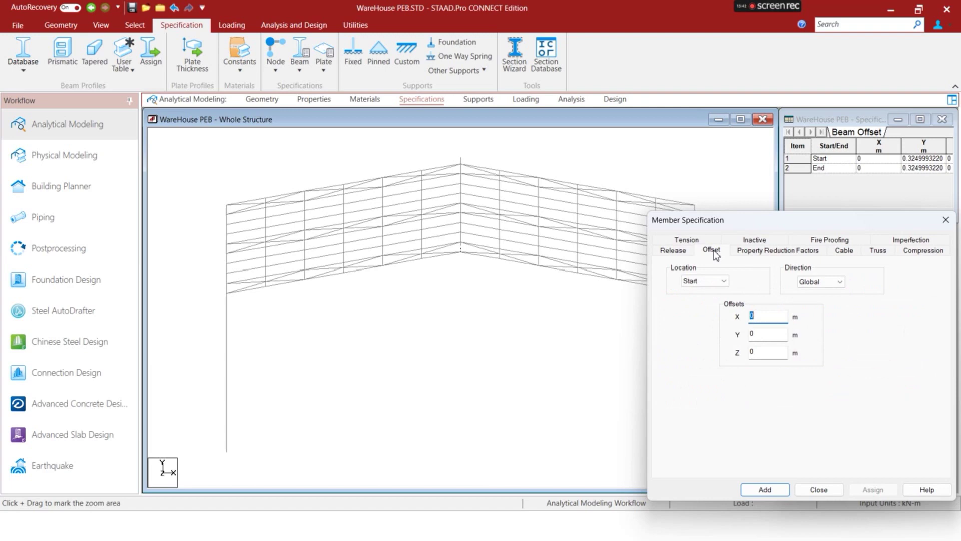
left_click(766, 333)
type(".35")
key("Return")
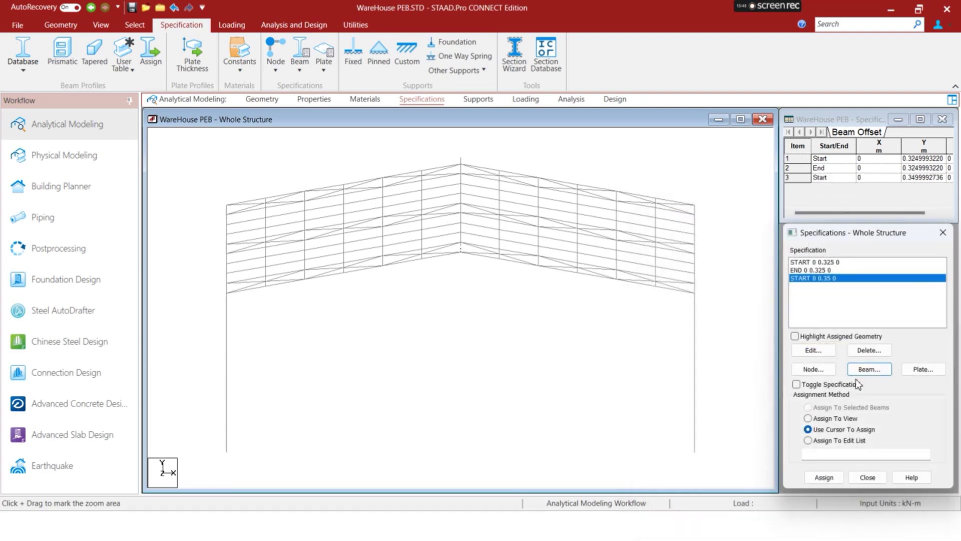
Define a matching beam offset specification for the member end with 0.35 m in global Y
left_click(868, 370)
left_click(710, 250)
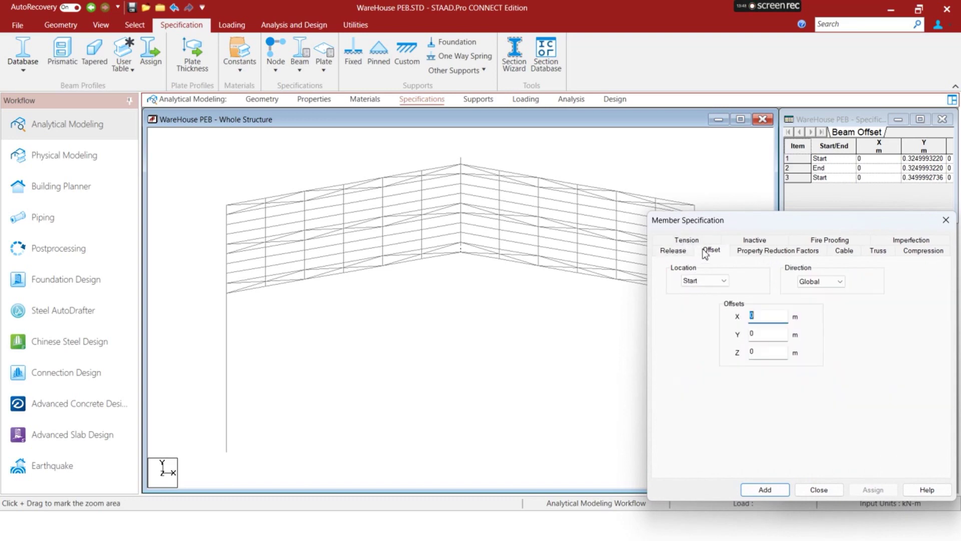
left_click(703, 280)
left_click(694, 301)
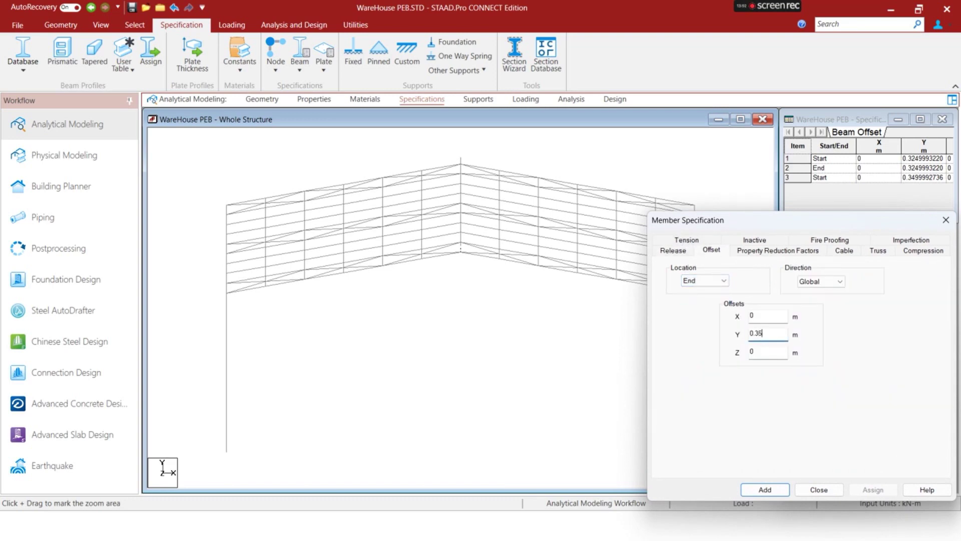
Add a global beam offset at the member end with Y 0.35 m and select the START 0 0.35 0 specification
key("Return")
left_click(819, 278)
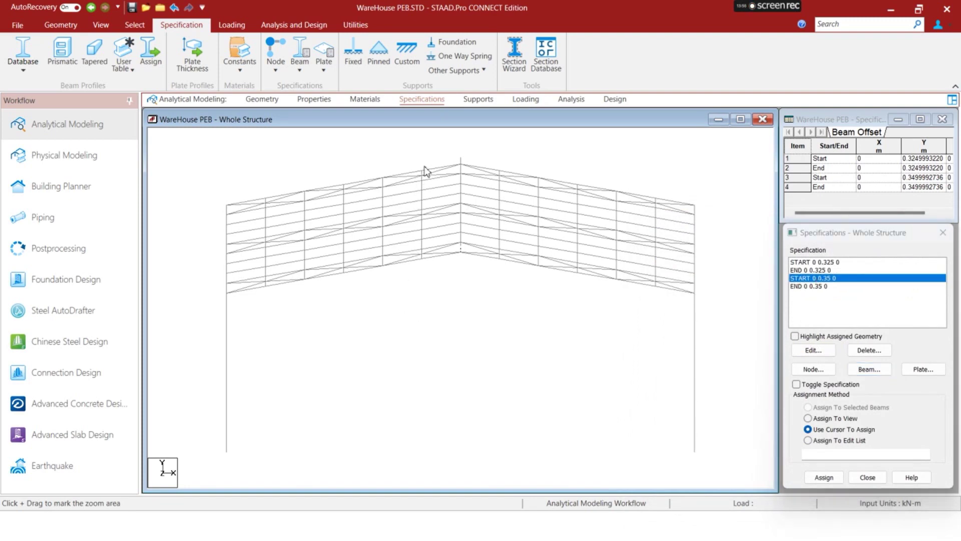
In plan view, select the two full-length purlin lines next to the ridge on both slopes and assign them the START 0 0.35 0 offset
left_click(420, 262)
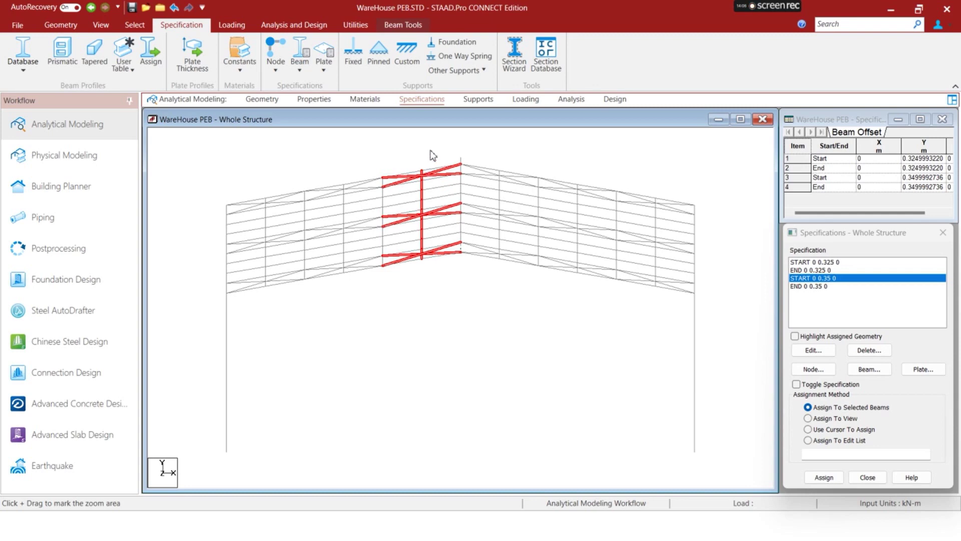
left_click(431, 152)
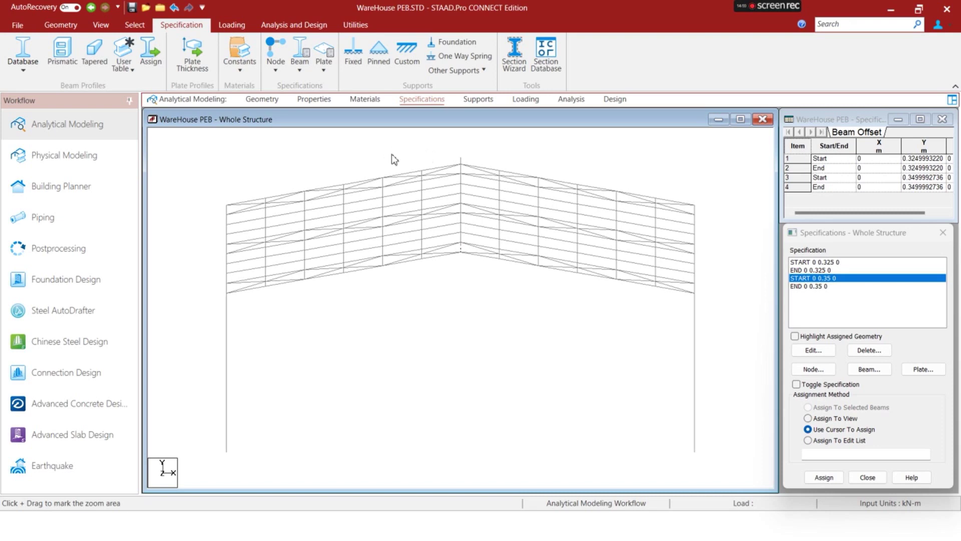
key("space")
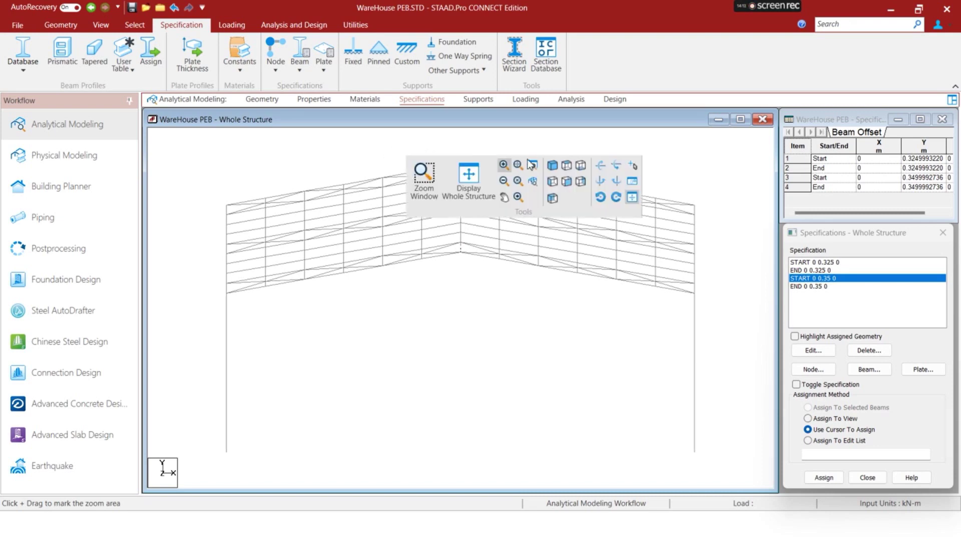
left_click(566, 165)
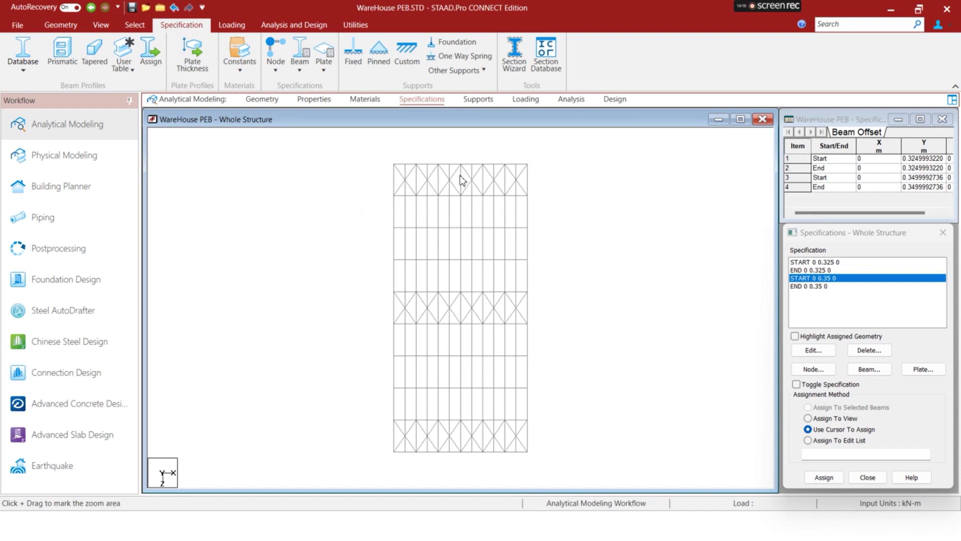
left_click(450, 173)
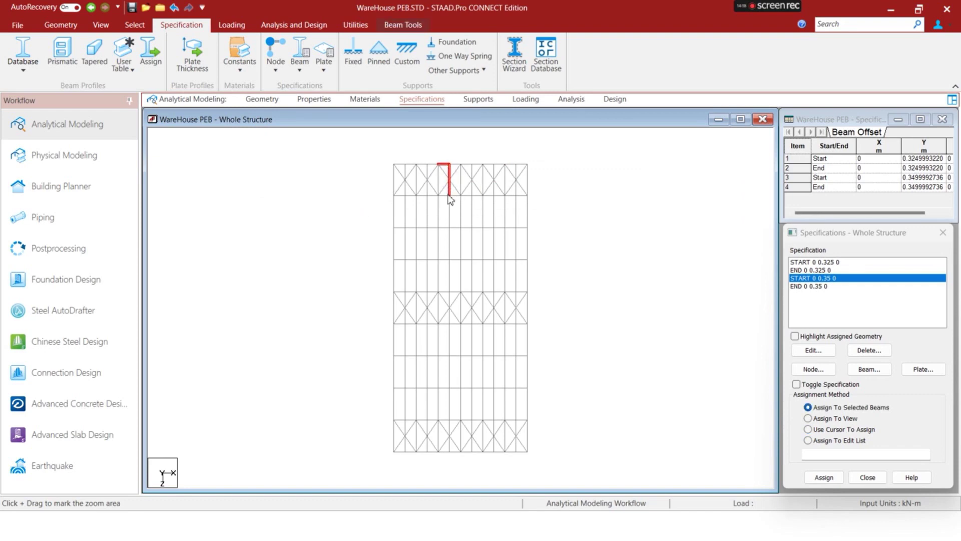
left_click(450, 211)
left_click(452, 173, "ctrl")
left_click(473, 188, "ctrl")
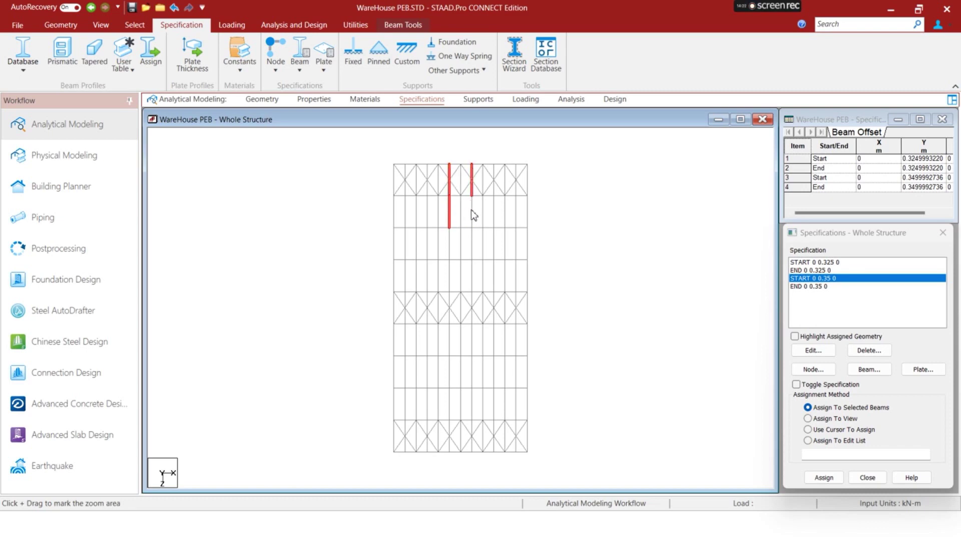
left_click(473, 280, "ctrl")
left_click(470, 304, "ctrl")
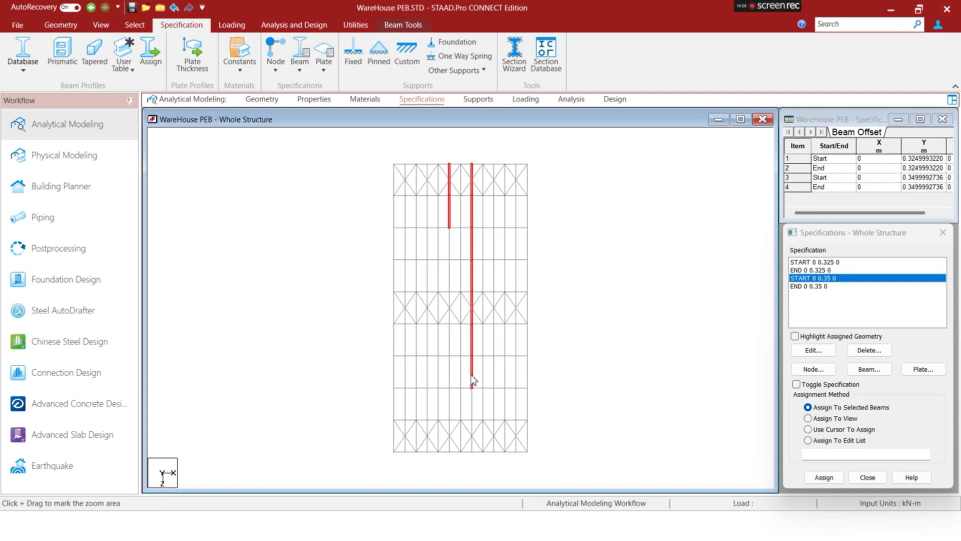
left_click(472, 434, "ctrl")
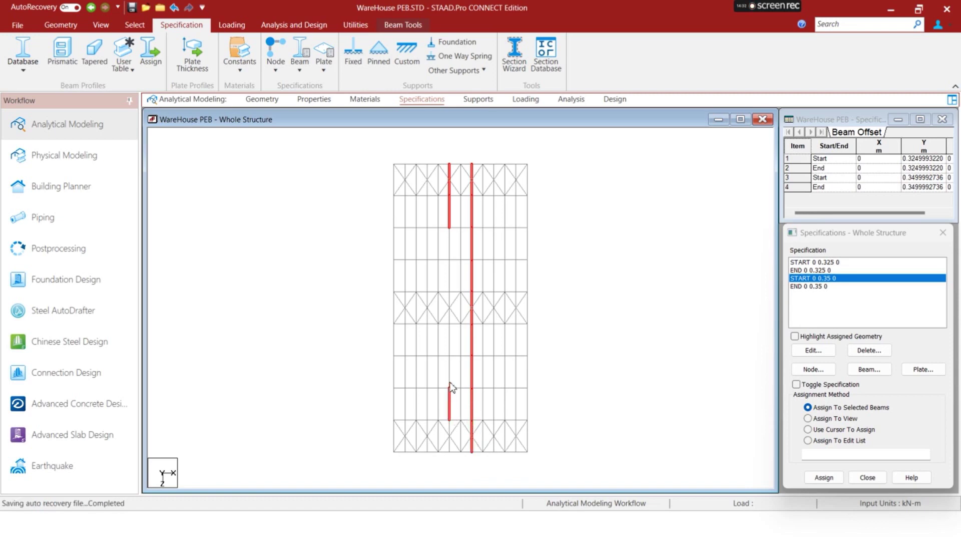
left_click(450, 288, "ctrl")
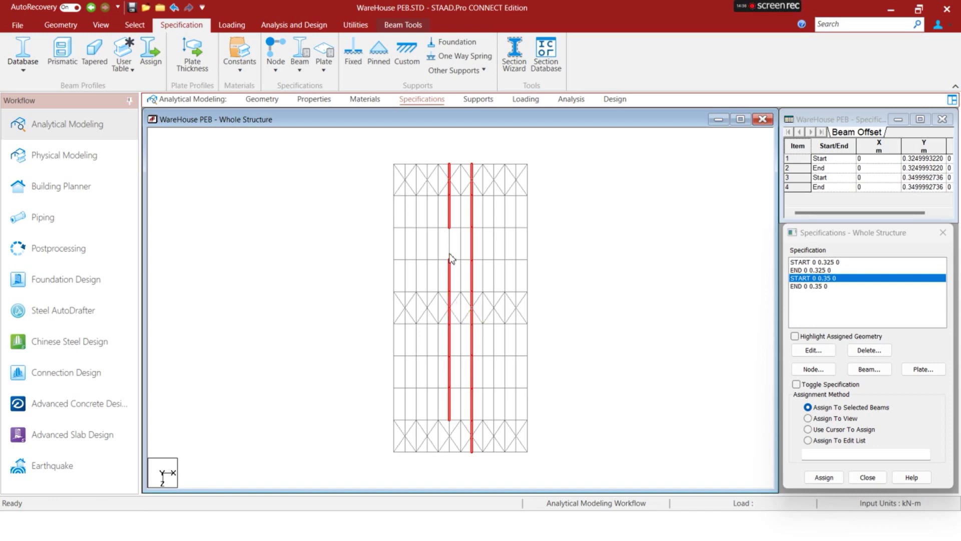
left_click(450, 433, "ctrl")
left_click(827, 478)
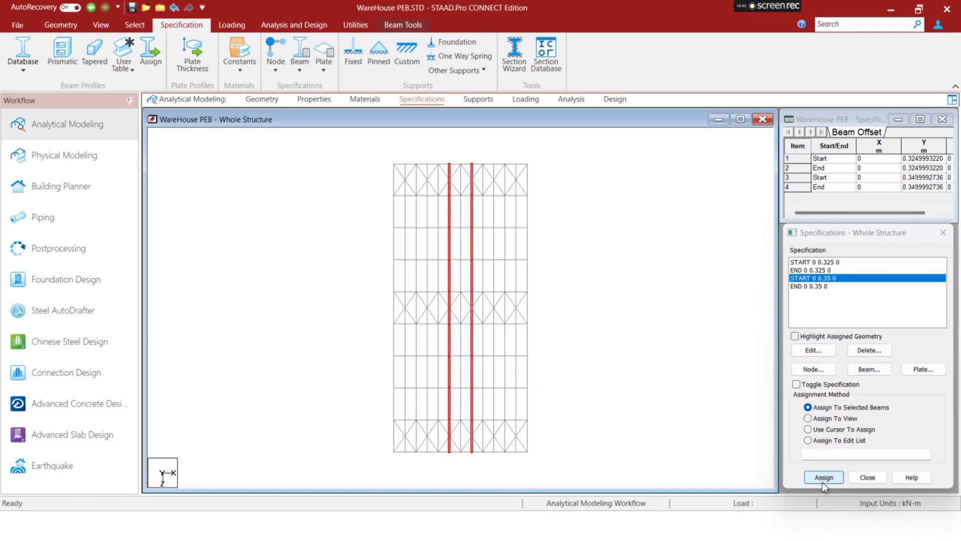
left_click(817, 392)
Assign the END 0 0.35 0 offset to the same two purlin lines beside the ridge
left_click(823, 287)
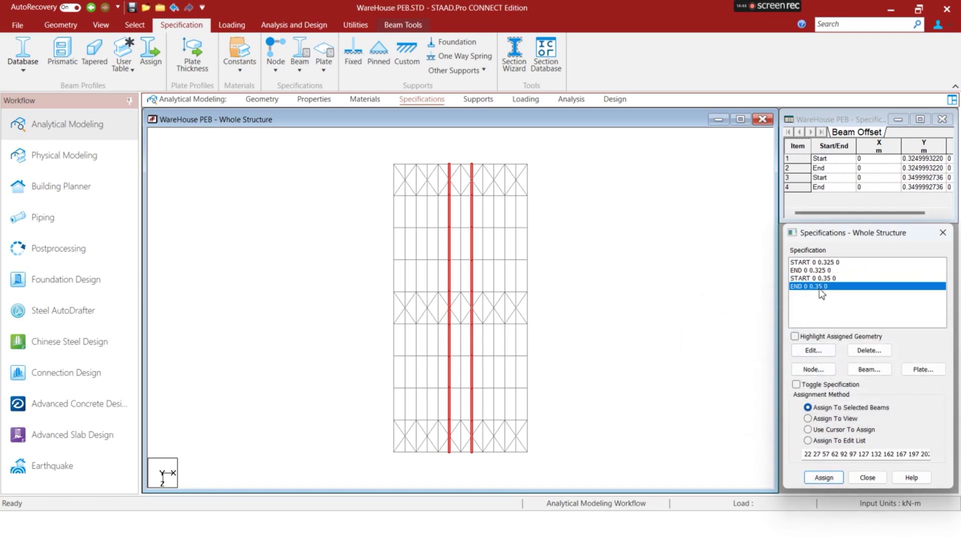
left_click(824, 477)
key("Return")
Show the structure in isometric view, clear the beam selection and open a 3D rendering of the model
right_click(608, 283)
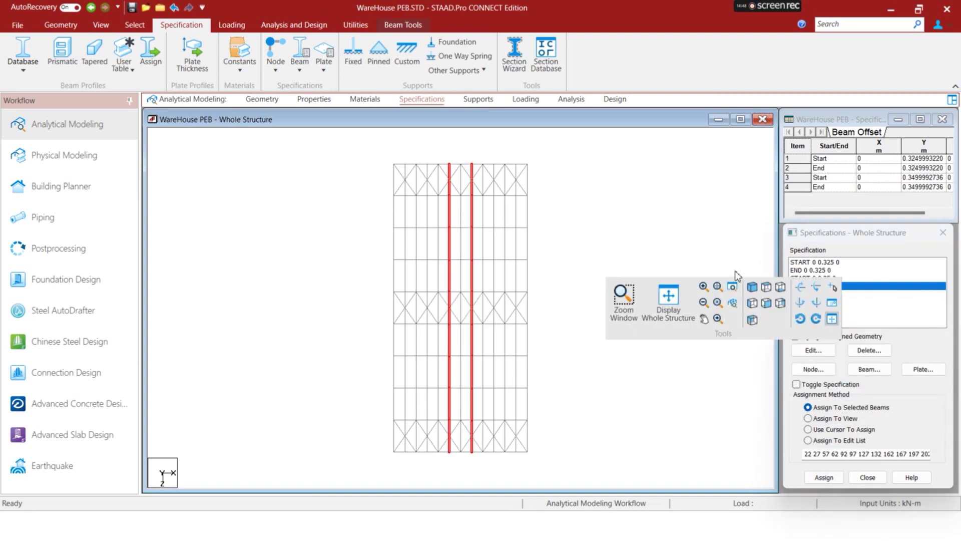
left_click(756, 287)
right_click(646, 235)
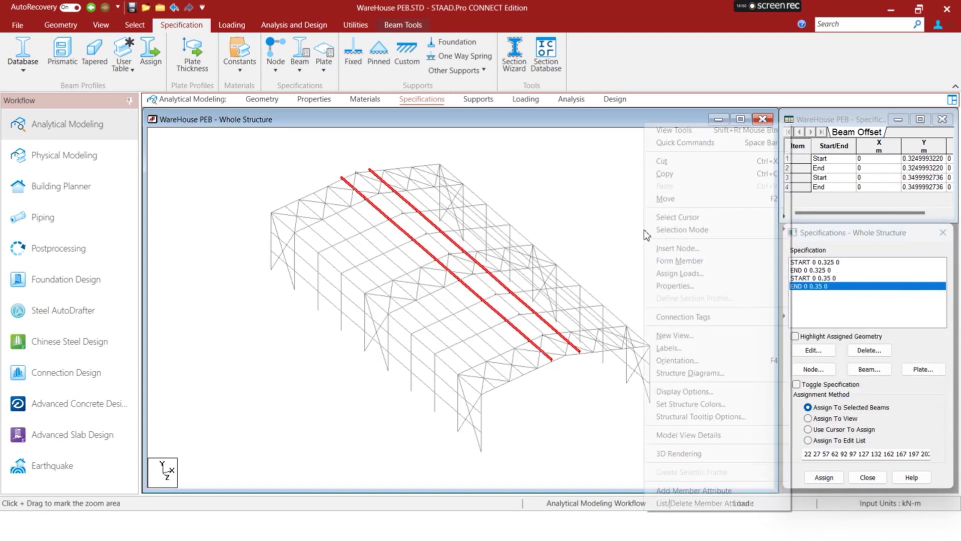
left_click(625, 399)
right_click(624, 399)
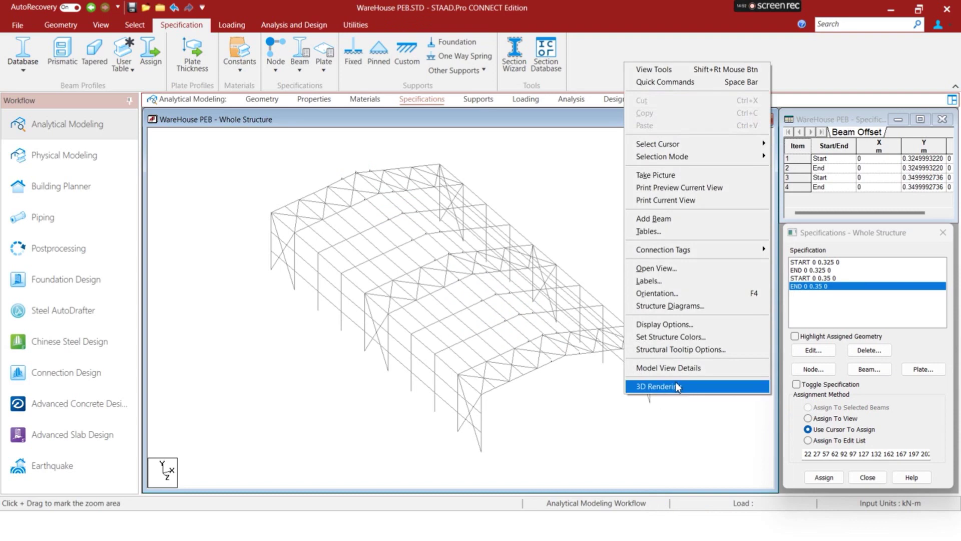
left_click(670, 387)
Examine in the rendered view how the offset purlins sit on the rafters near the ridge, and close the rendering
left_click_drag(632, 376, 653, 345)
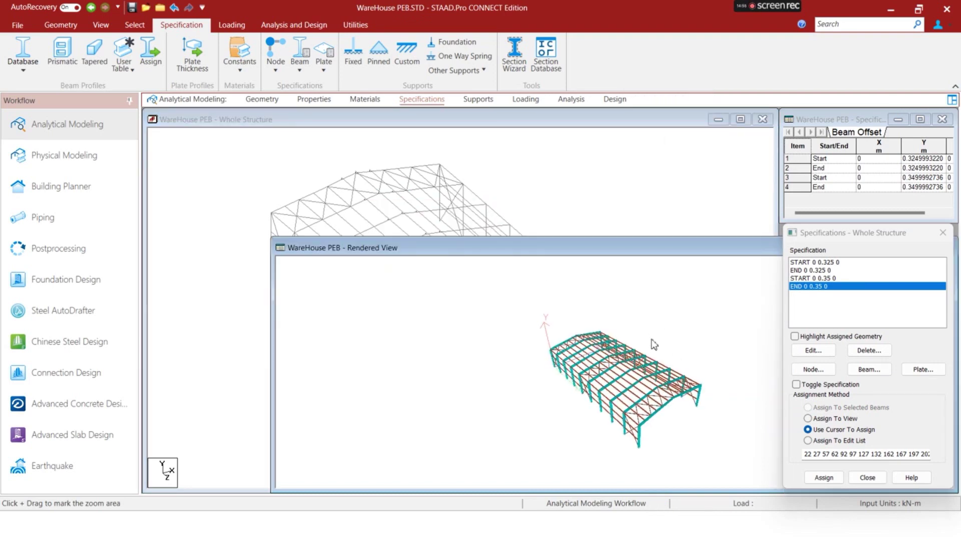
left_click_drag(716, 404, 637, 353)
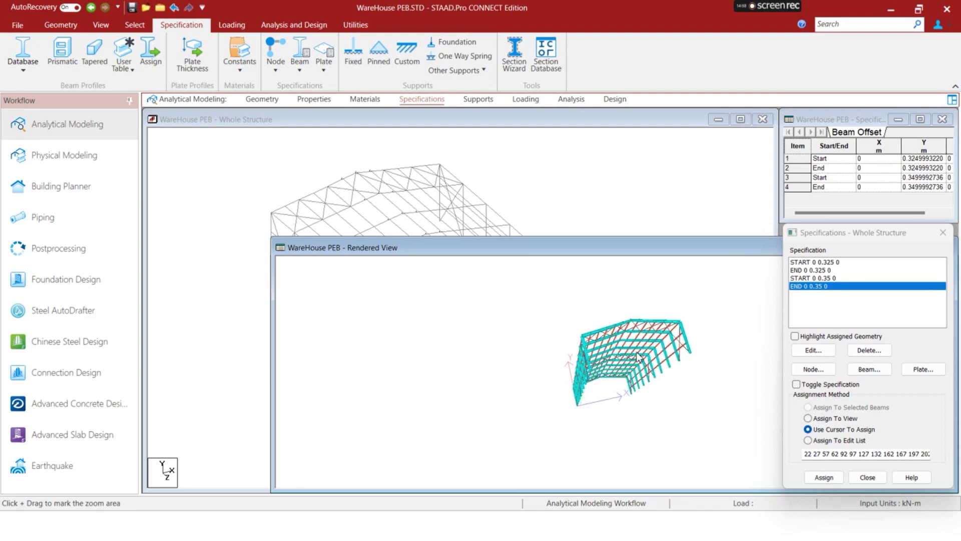
right_click(647, 351)
key("Escape")
scroll(647, 350, "up", 4)
scroll(646, 350, "up", 4)
left_click_drag(648, 350, 670, 340)
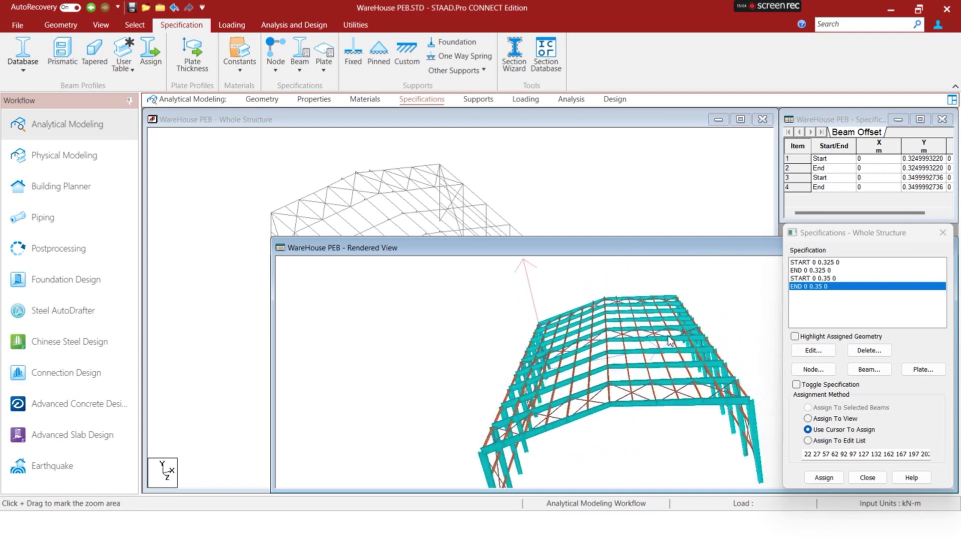
scroll(670, 340, "up", 6)
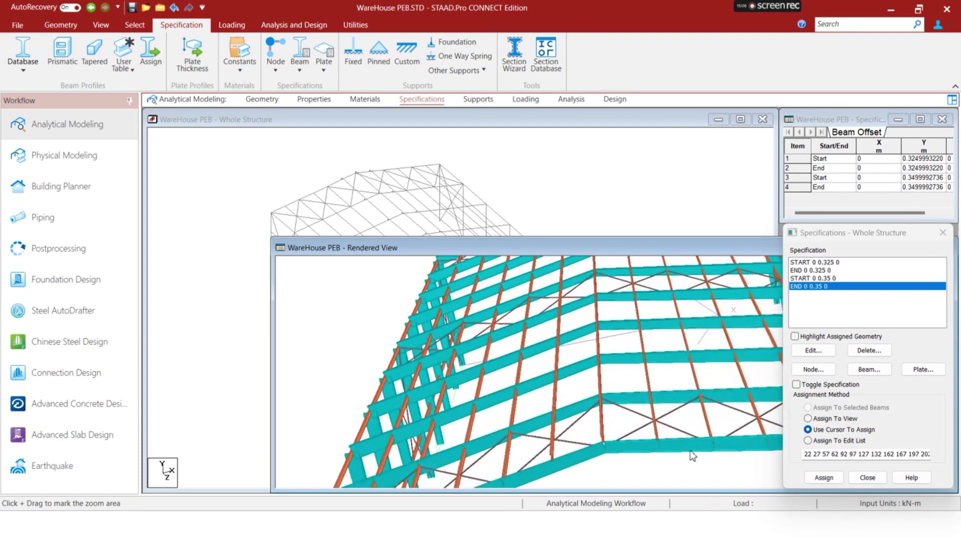
scroll(692, 456, "up", 5)
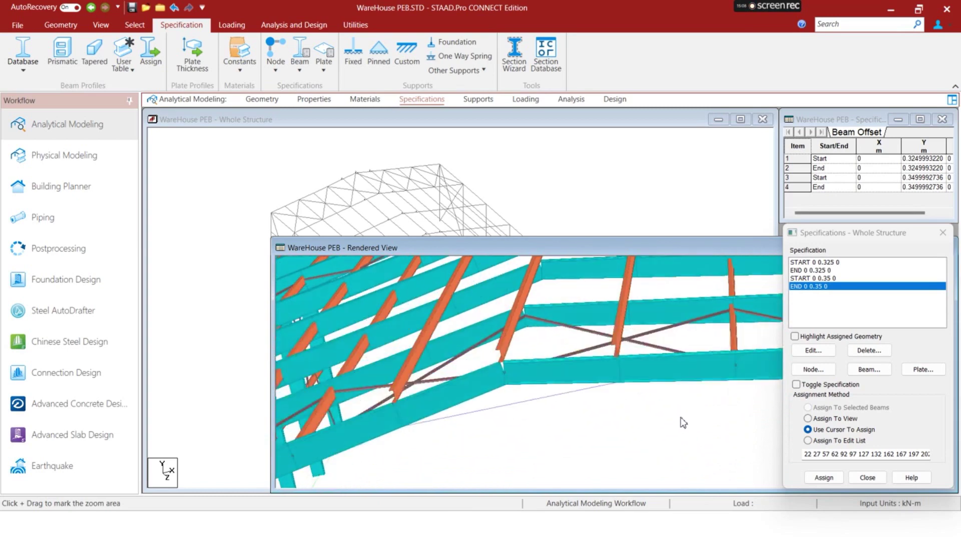
scroll(684, 422, "up", 1)
scroll(653, 394, "up", 4)
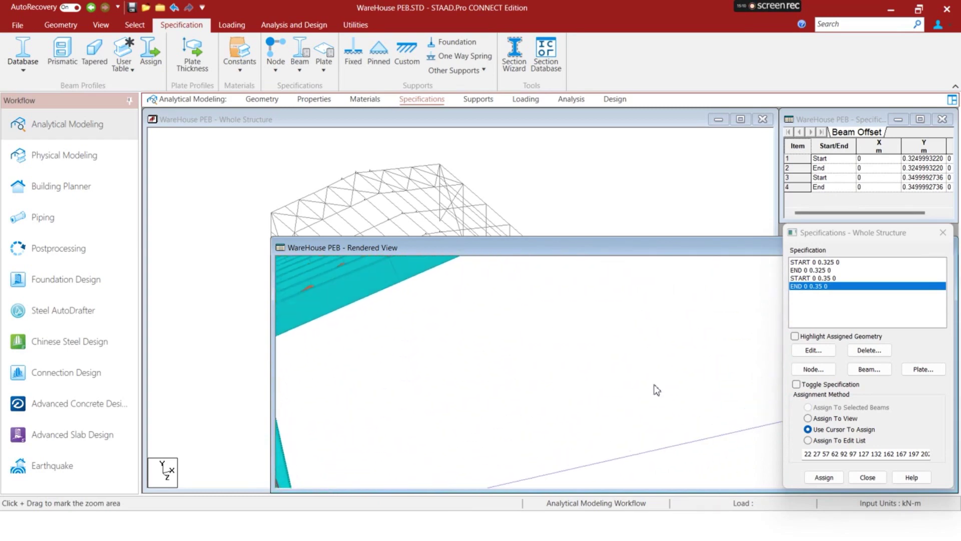
middle_click_drag(658, 365, 683, 372)
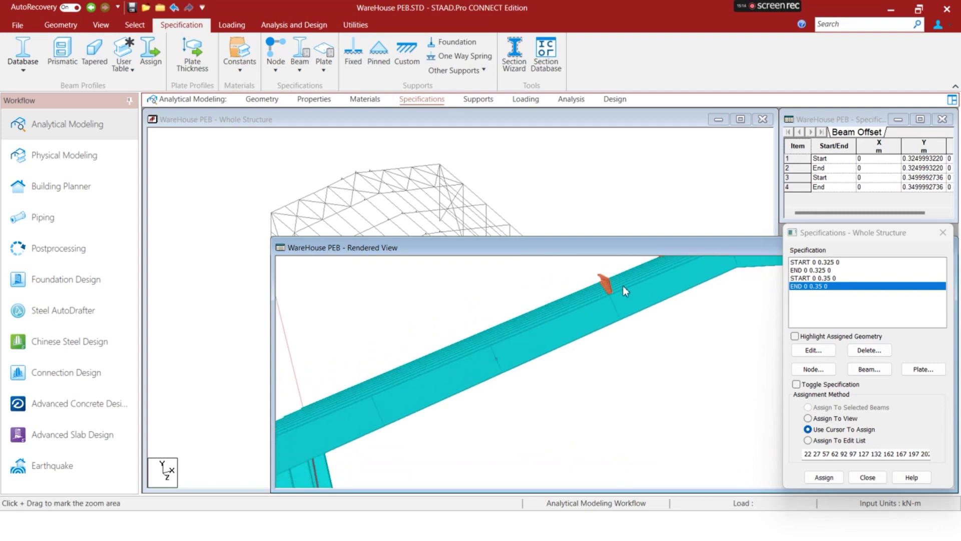
left_click_drag(681, 251, 498, 251)
left_click(756, 247)
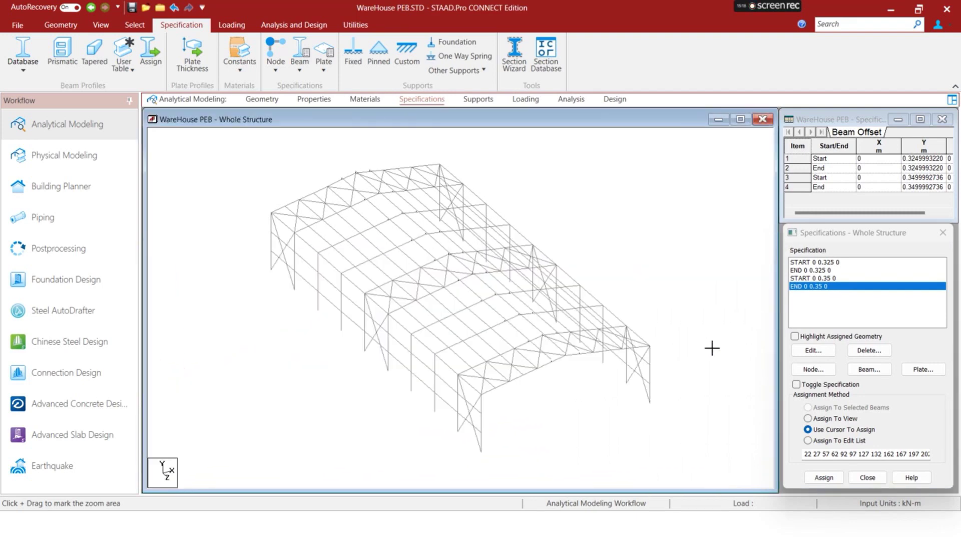
Look up the section dimensions of the tapered rafter segment with property reference 3 near the ridge, without changing them
left_click(549, 371)
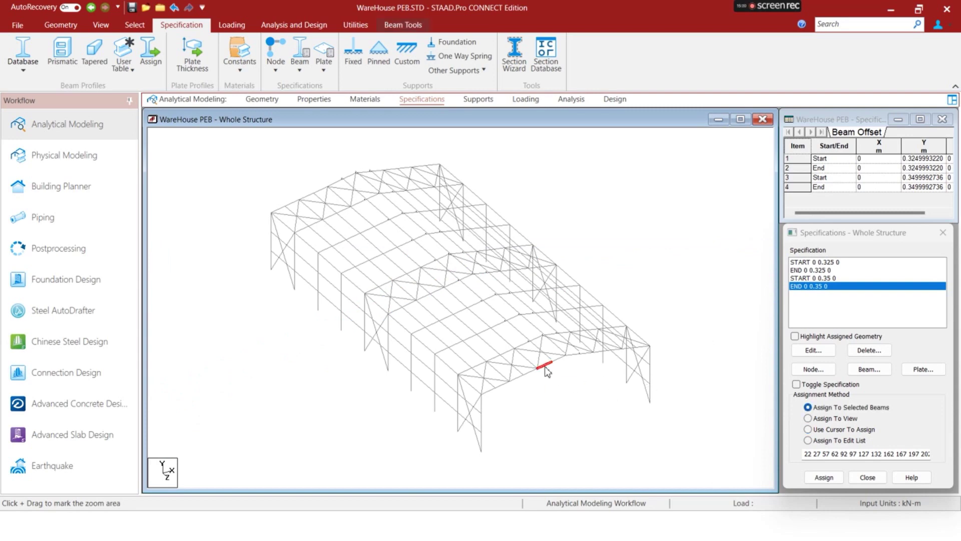
left_click(541, 371)
left_click(545, 365)
left_click(554, 371)
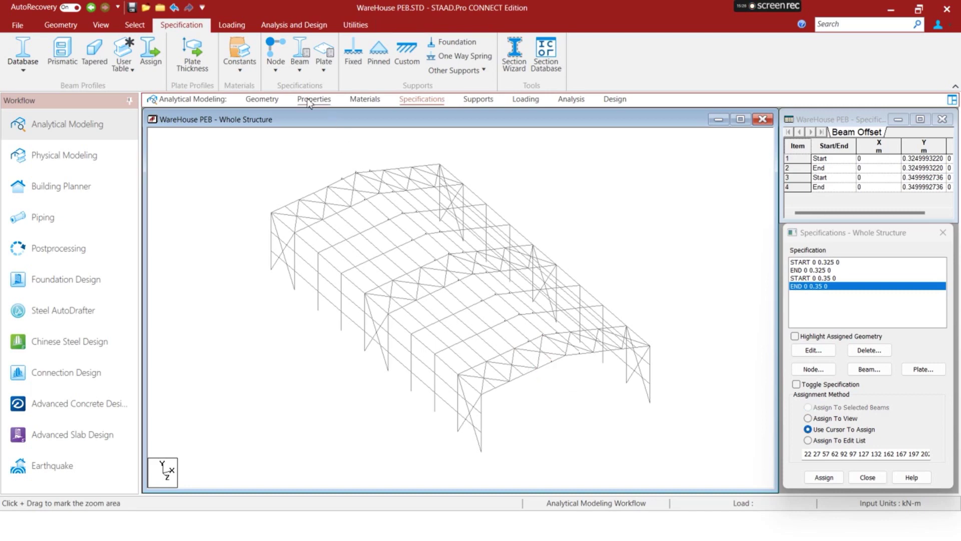
left_click(314, 100)
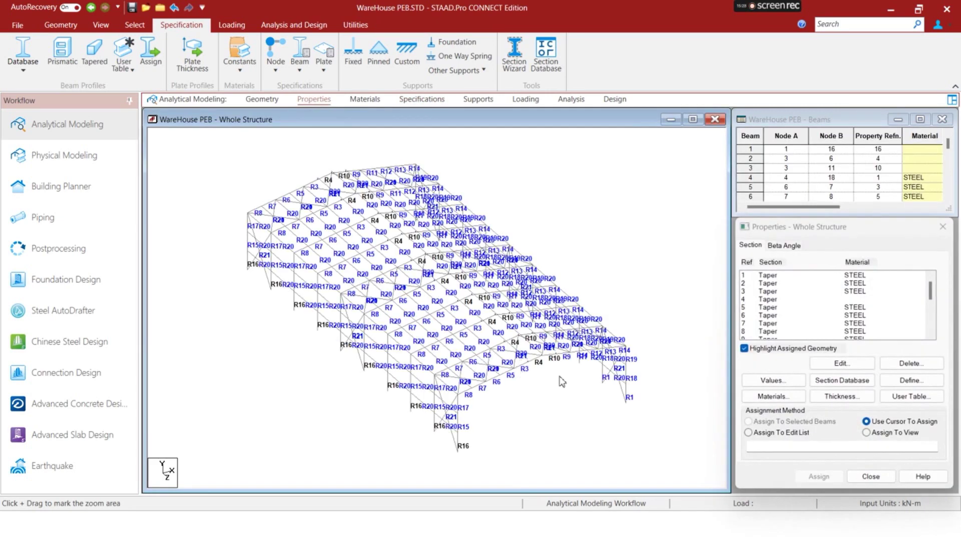
middle_click_drag(541, 385, 522, 355)
scroll(523, 359, "up", 3)
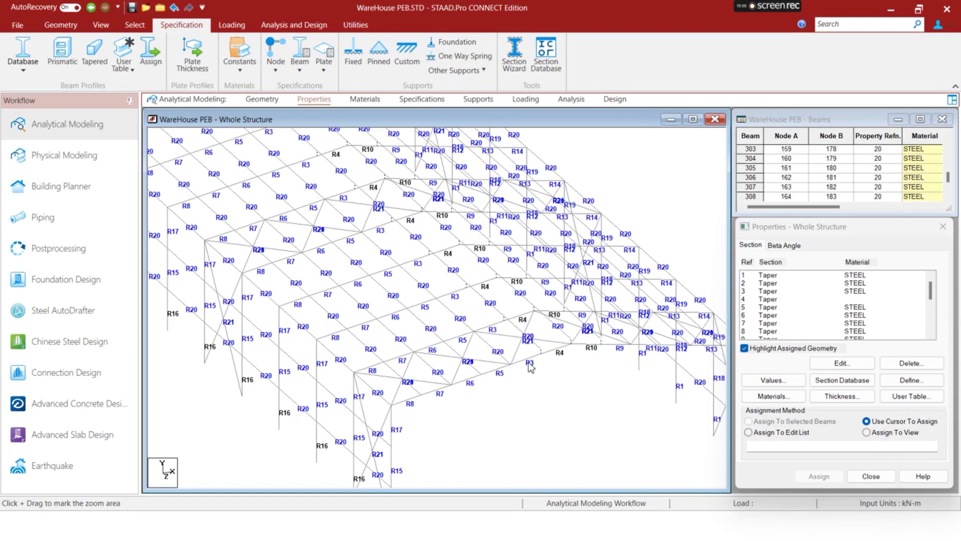
left_click(527, 362)
left_click(534, 373)
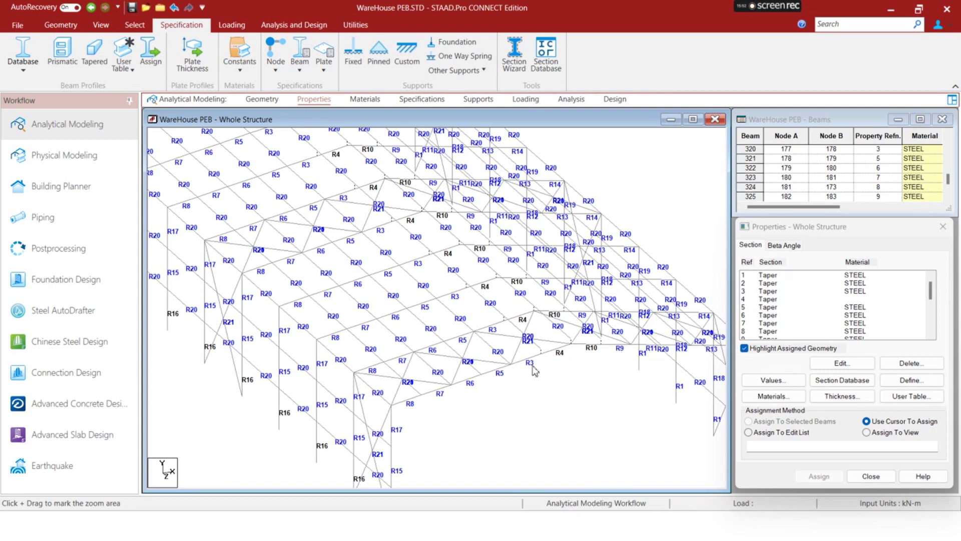
double_click(771, 296)
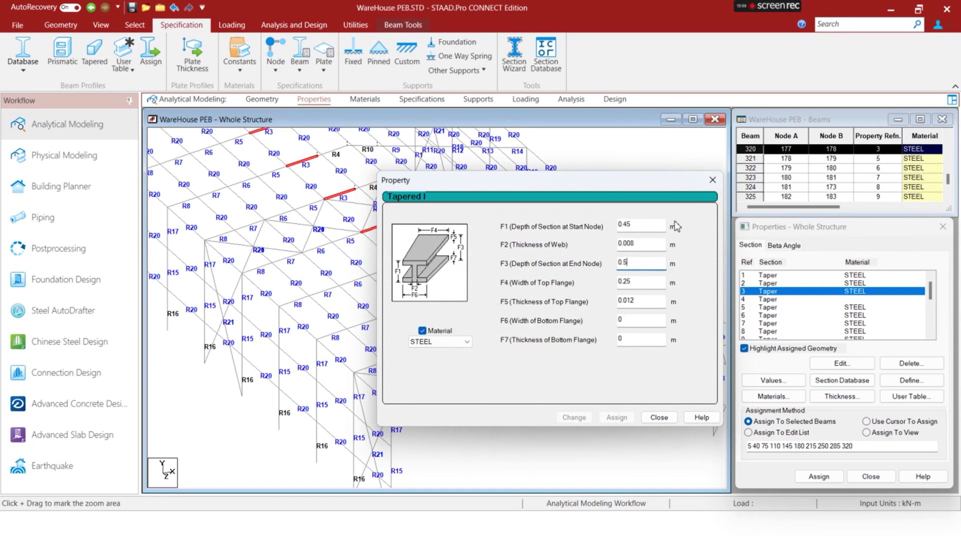
left_click(712, 180)
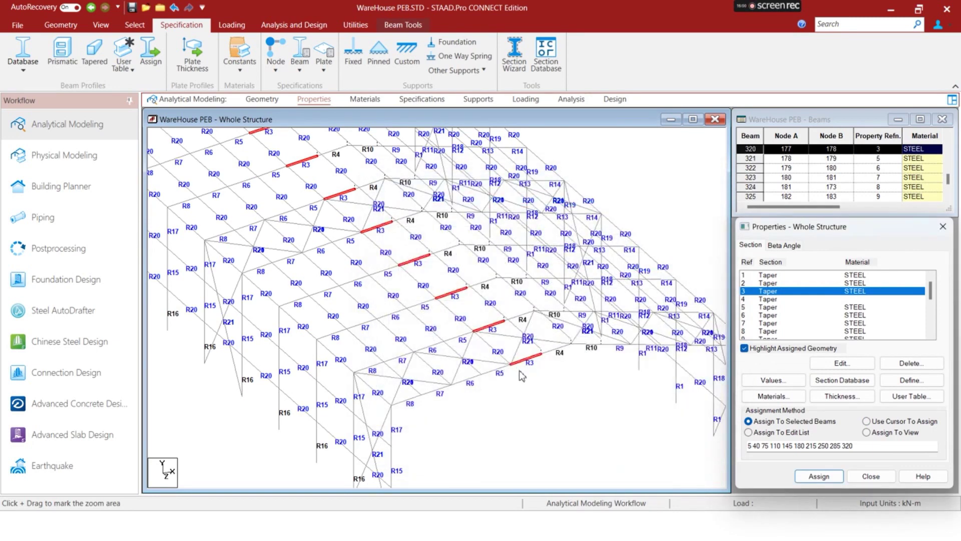
left_click(521, 376)
Switch to Calculator and compute the purlin offset as 0.5 ÷ 2 plus 0.125
key("super")
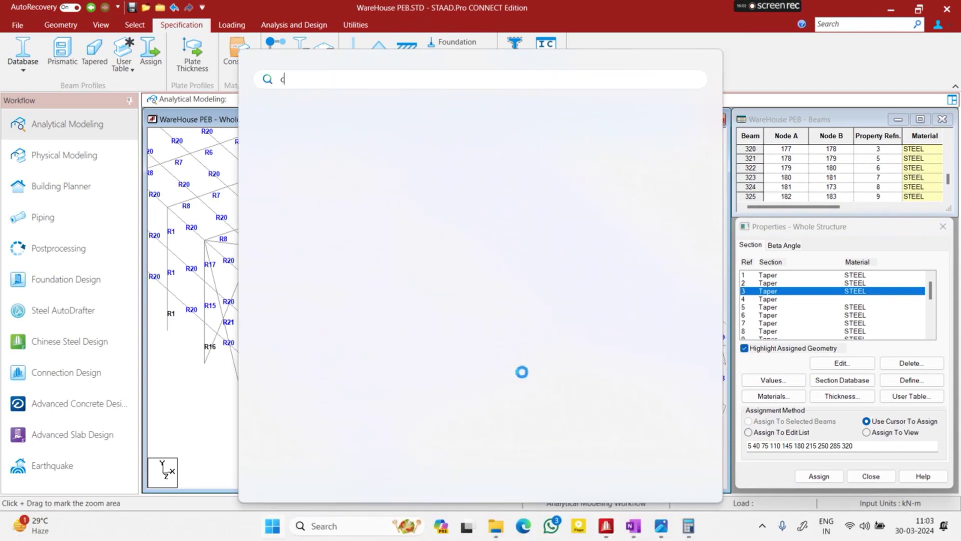
type("call")
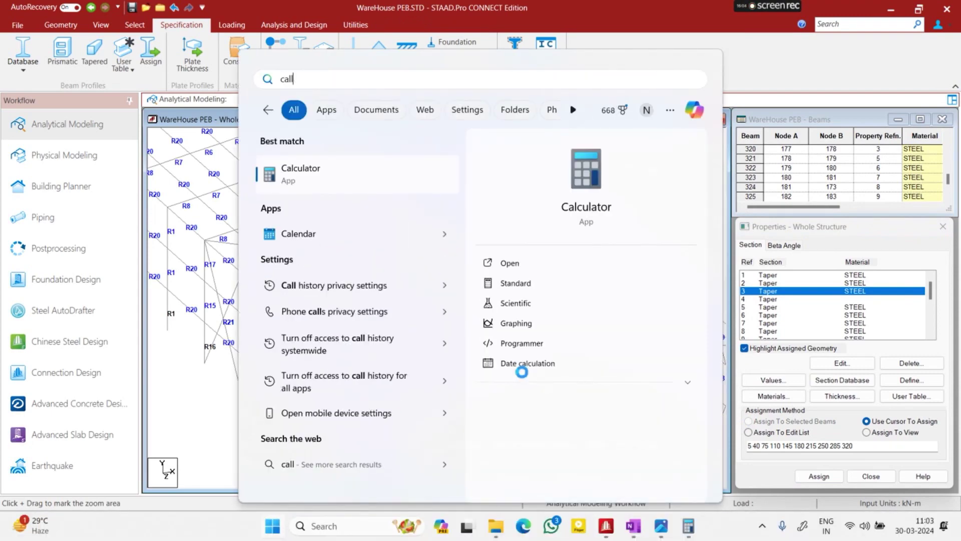
key("Return")
type("0.5 ÷ 2")
key("Return")
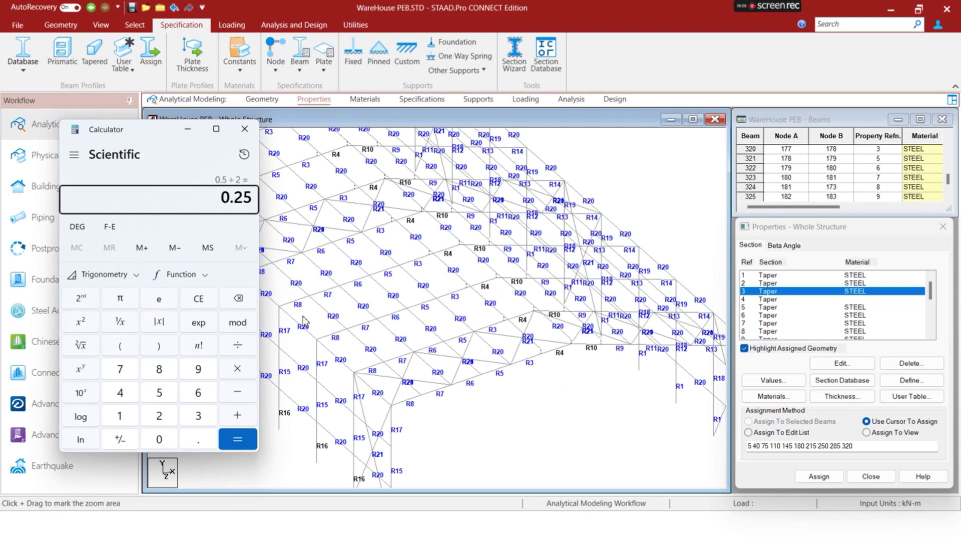
type("+0.125")
key("Return")
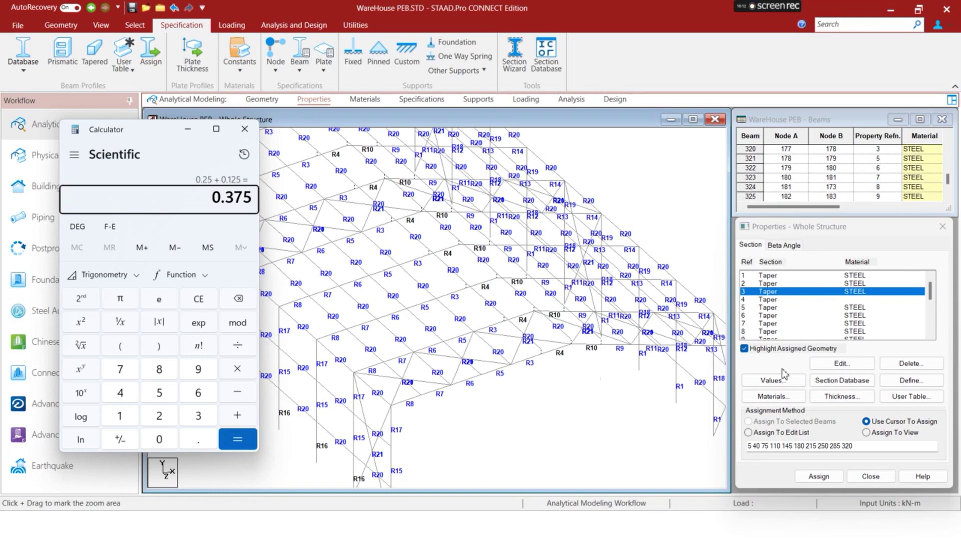
Switch back to STAAD.Pro and add a start beam offset specification of 0.375 m in the global Y direction
left_click(428, 100)
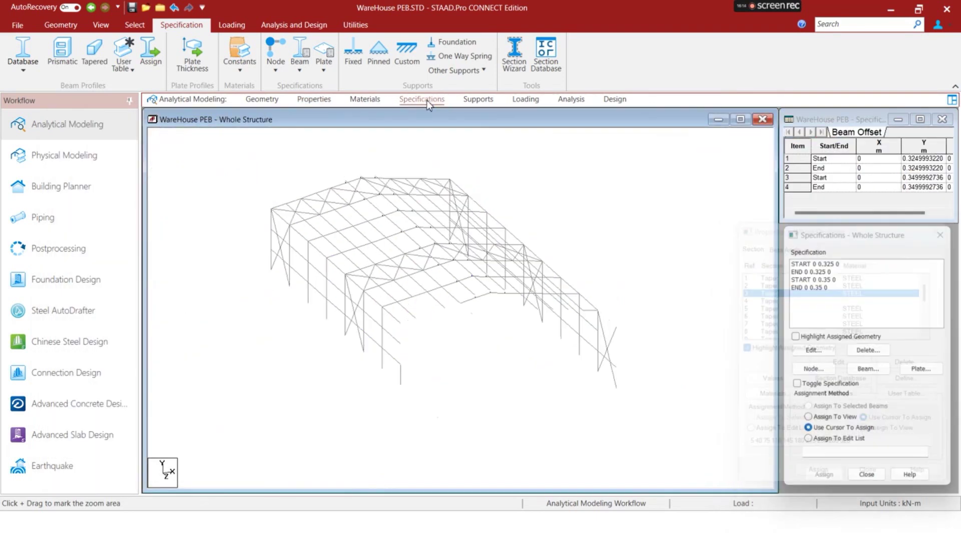
left_click(869, 369)
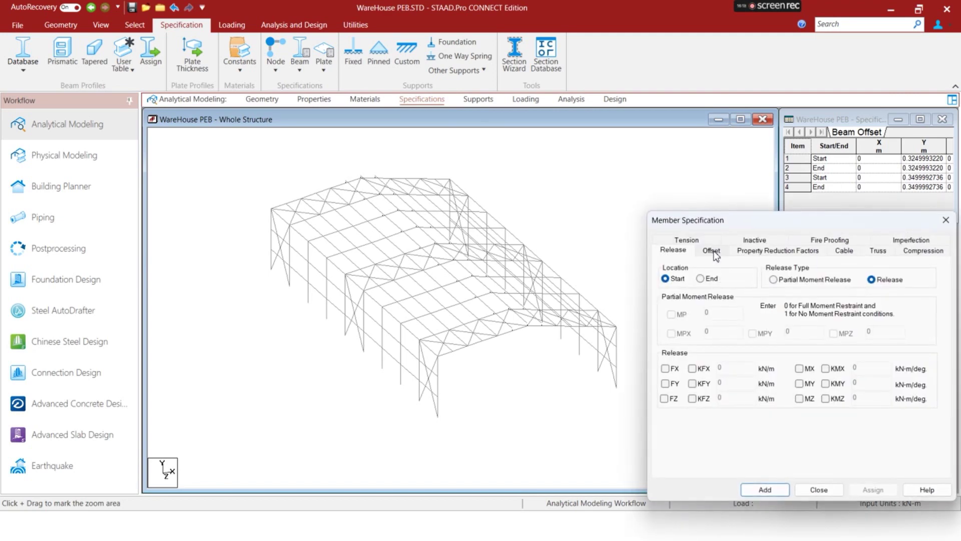
left_click(713, 251)
left_click(763, 339)
type(".375")
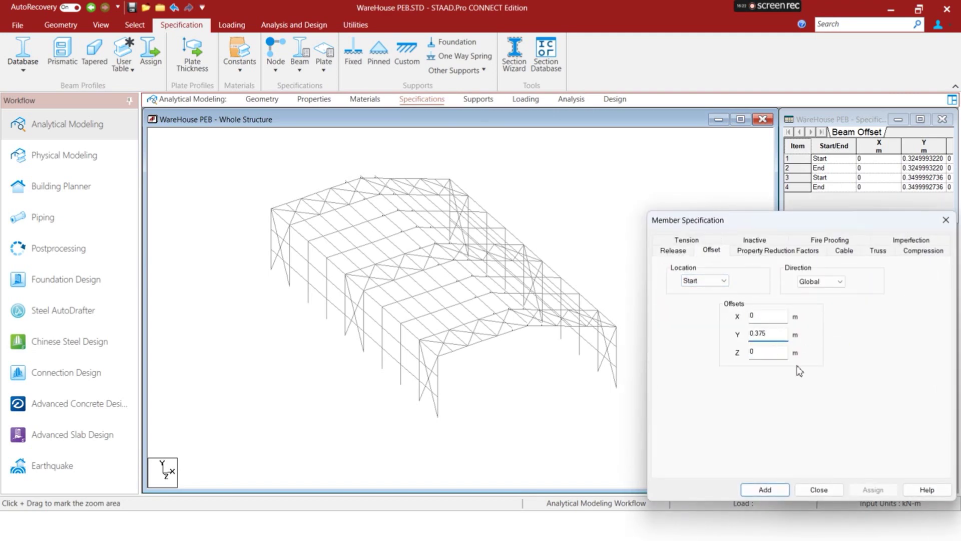
left_click(765, 490)
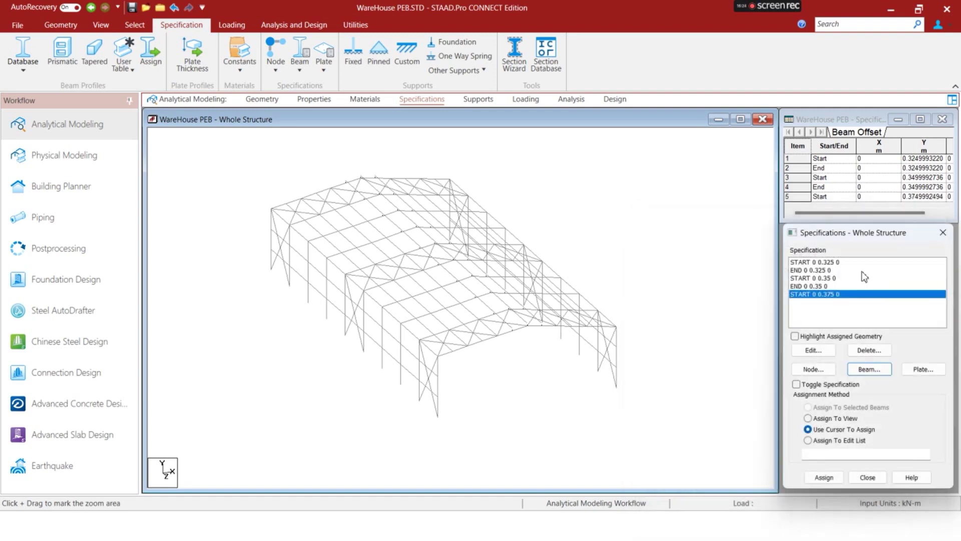
Add an end beam offset specification of 0.375 m in the global Y direction
left_click(875, 371)
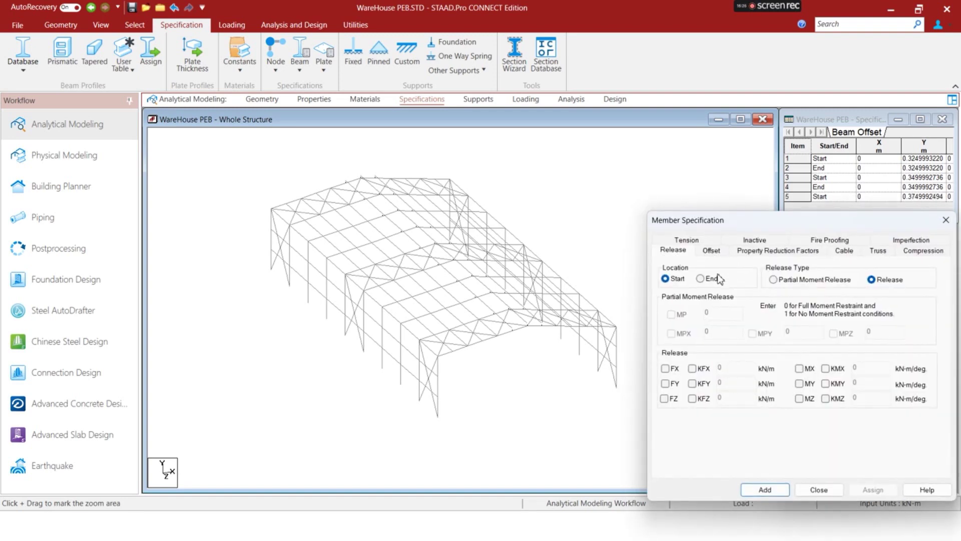
left_click(709, 252)
left_click(697, 281)
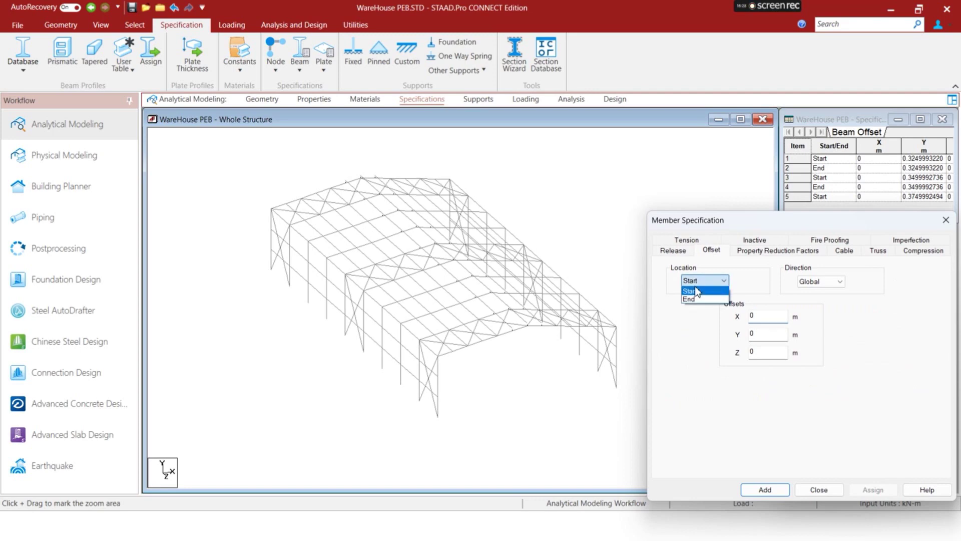
left_click(701, 301)
left_click(772, 336)
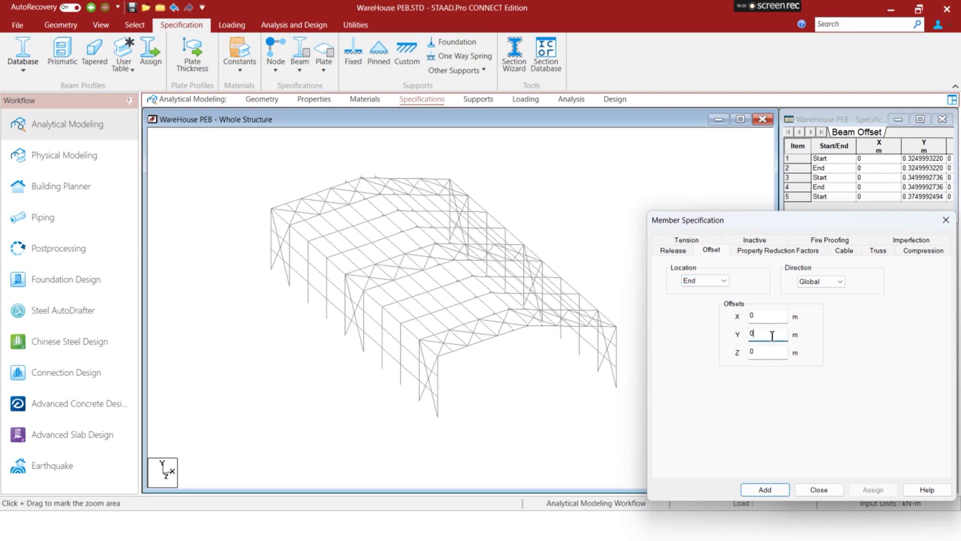
type(".375")
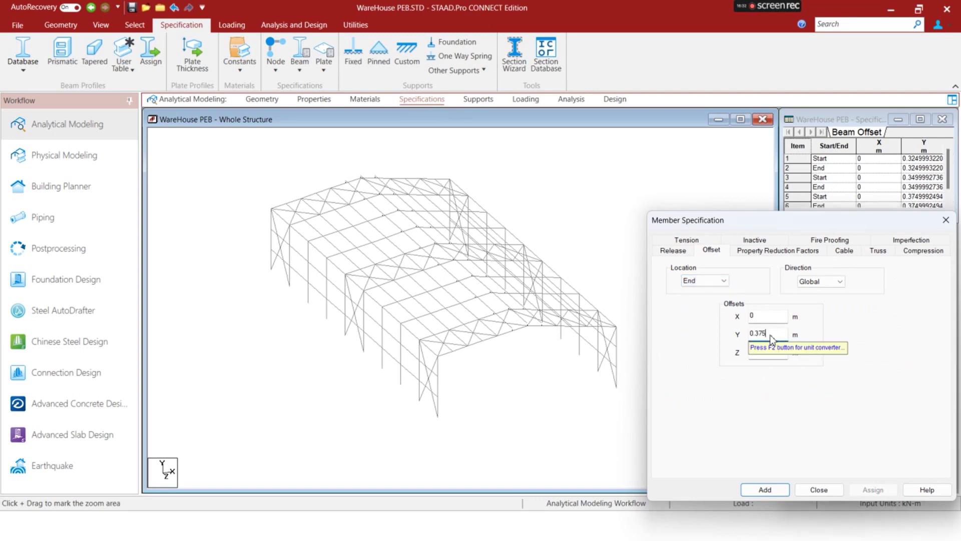
key("Return")
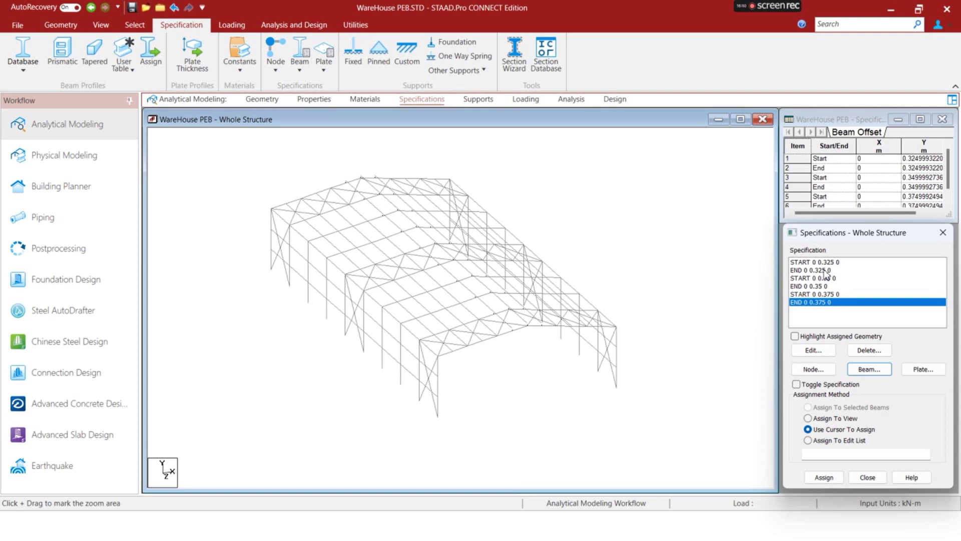
Assign the END and START 0.375 m offsets to the second purlin line on each side of the ridge, selected in plan view
left_click(756, 303)
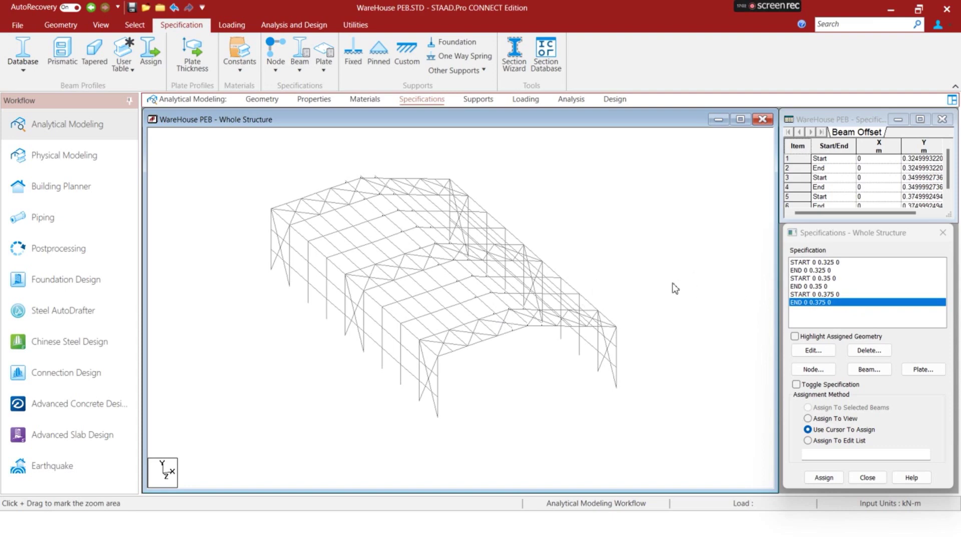
right_click(616, 253)
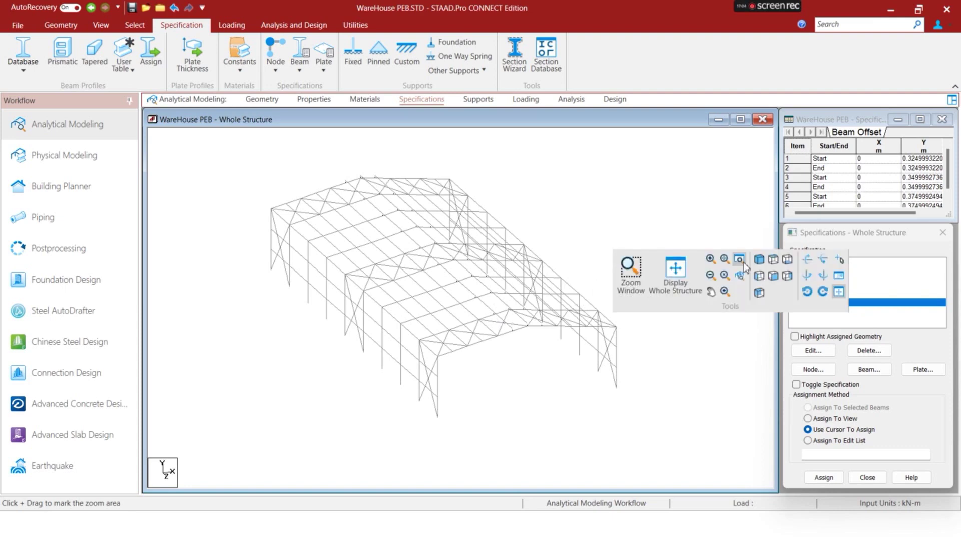
left_click(773, 261)
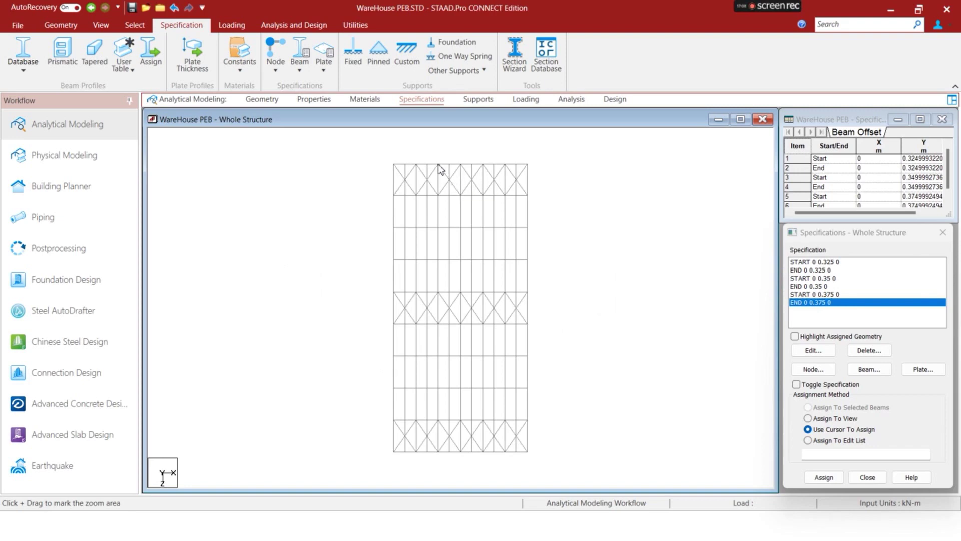
left_click_drag(437, 159, 442, 460)
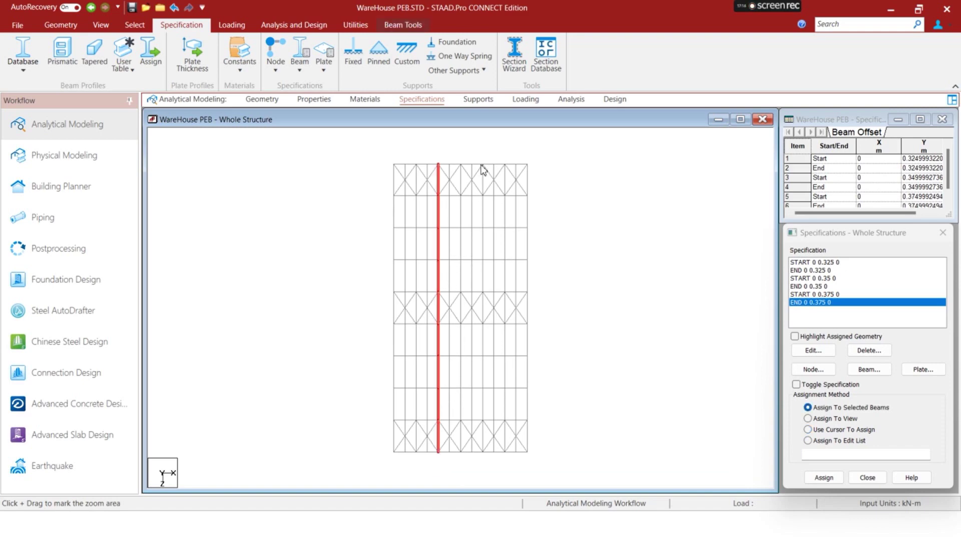
left_click_drag(481, 163, 485, 471, "ctrl")
left_click(824, 477)
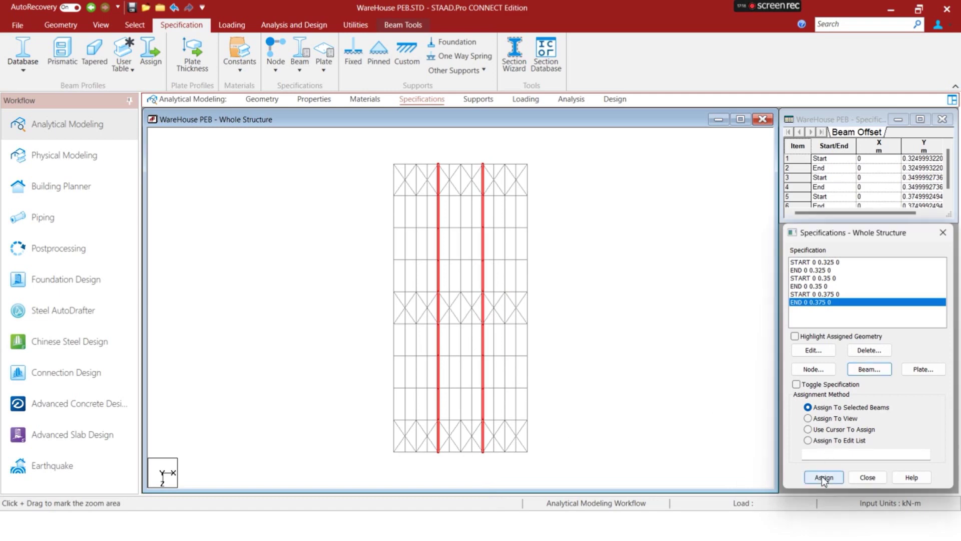
key("Return")
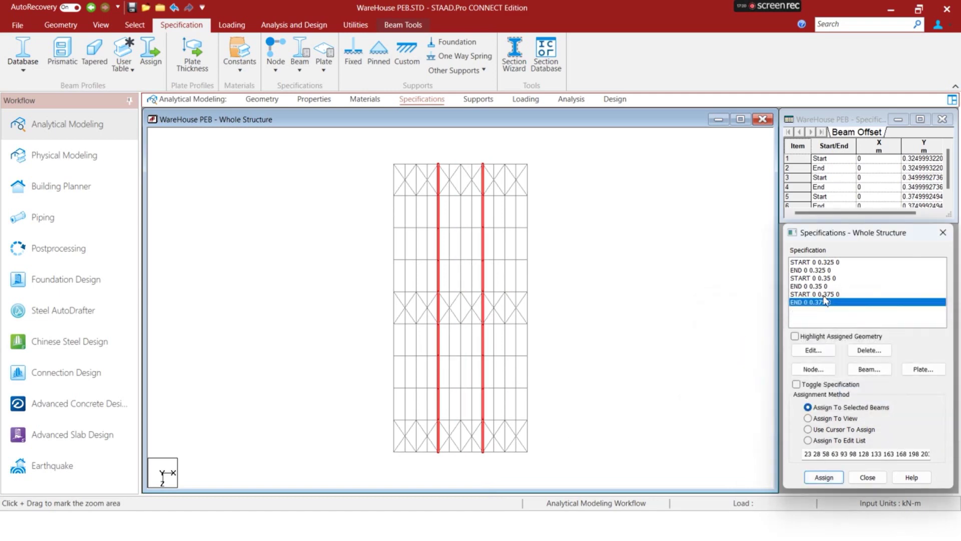
left_click(827, 294)
left_click(834, 479)
key("Return")
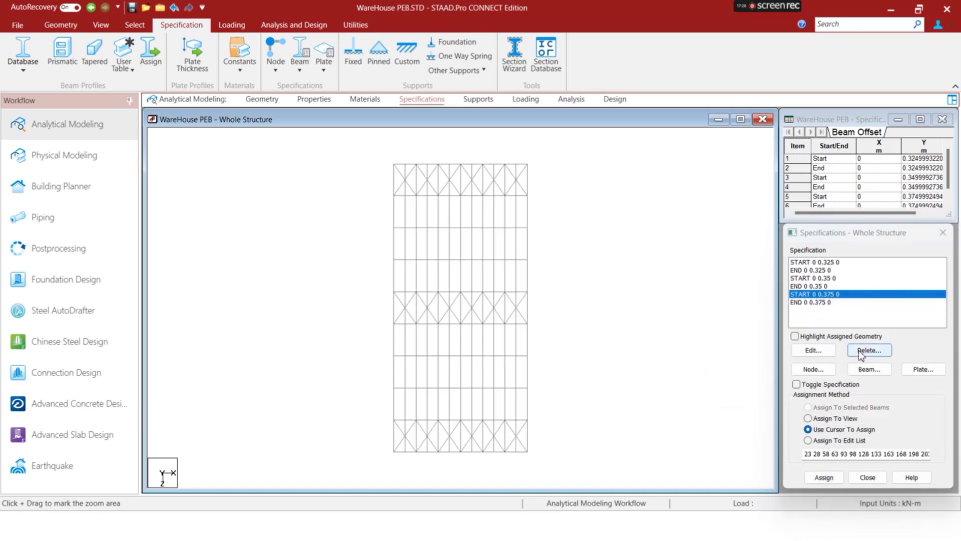
Add a start beam offset specification of 0.4 m in the global Y direction
left_click(867, 374)
left_click(867, 371)
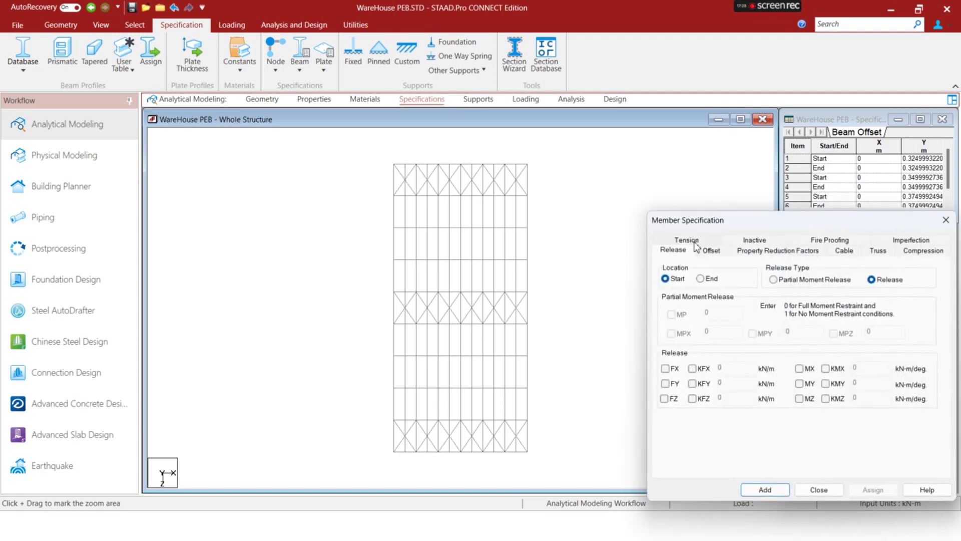
left_click(710, 250)
left_click(770, 337)
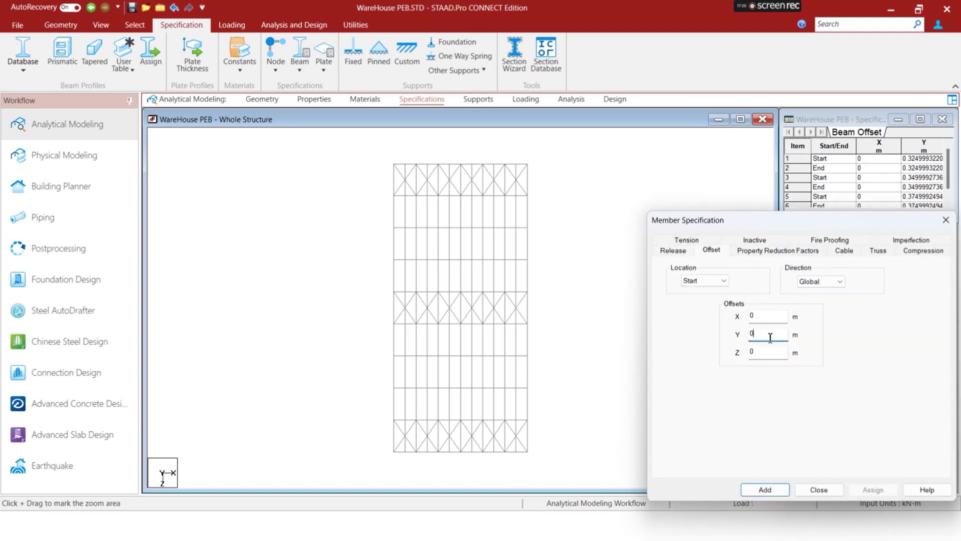
key("Return")
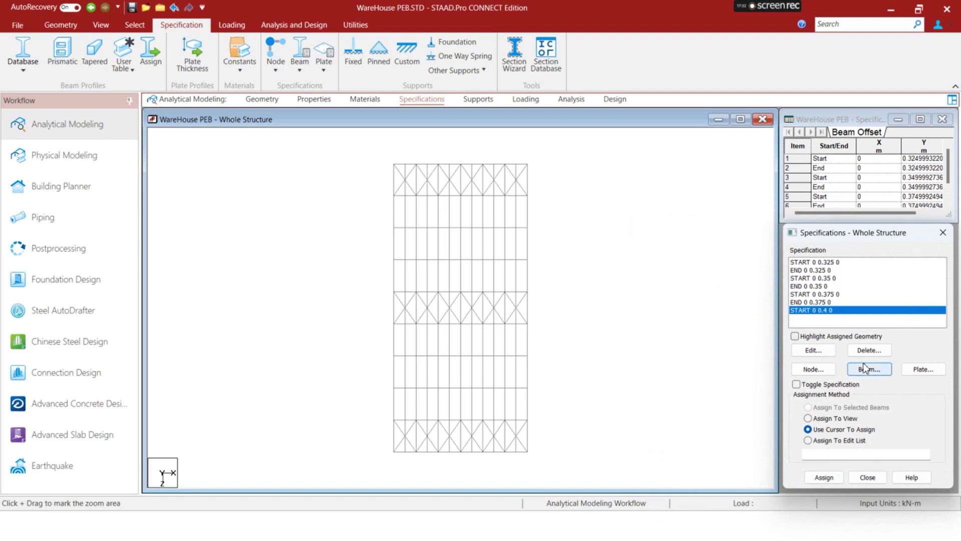
Add an end beam offset specification of 0.4 m in the global Y direction
left_click(868, 369)
left_click(711, 250)
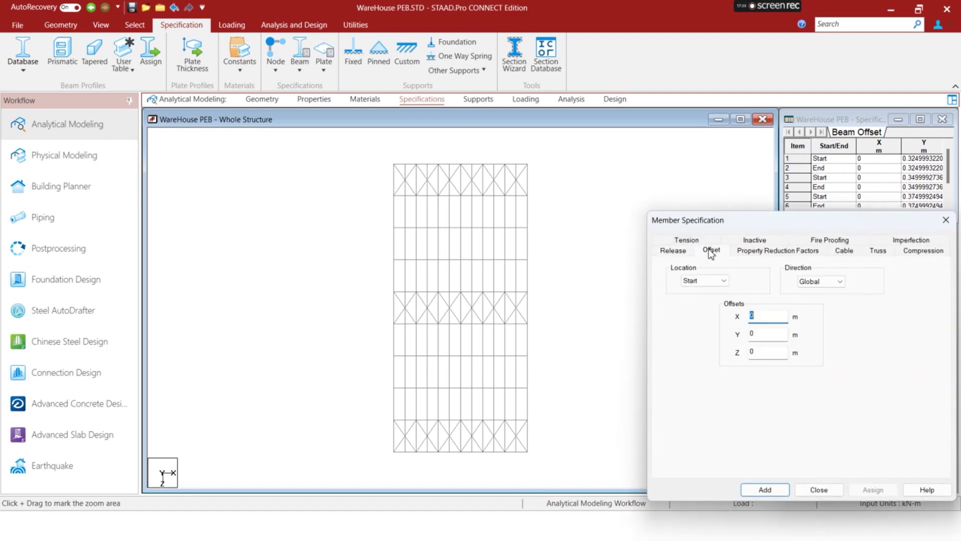
left_click(723, 281)
left_click(712, 300)
left_click(764, 335)
type("0")
key("Return")
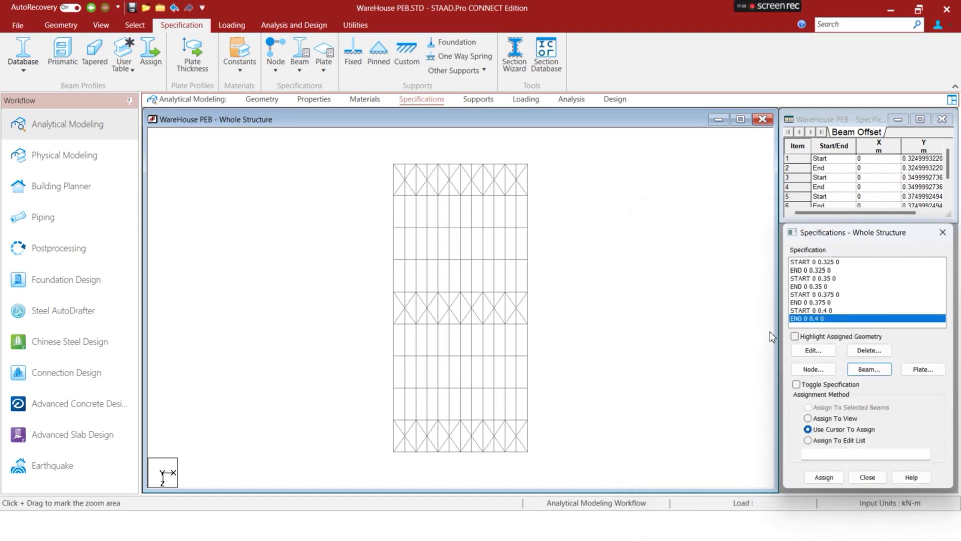
Show the whole structure in front view with the section property references displayed
left_click(553, 303)
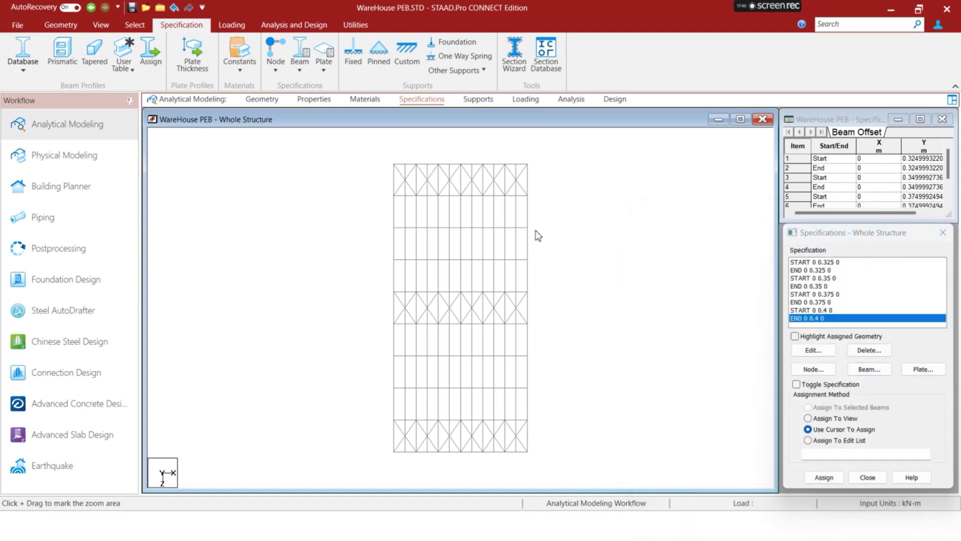
right_click(548, 242)
left_click(696, 260)
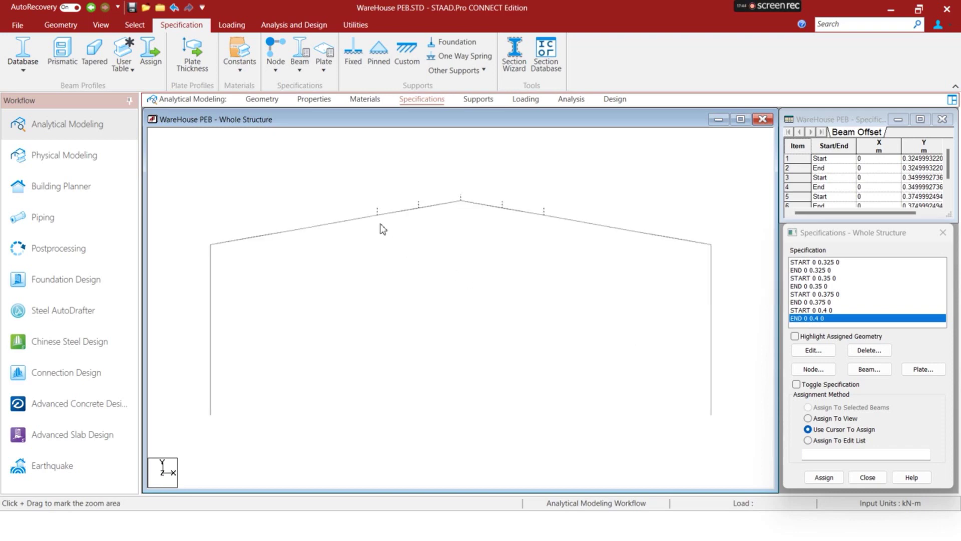
left_click_drag(355, 239, 355, 239)
left_click(339, 212)
left_click(498, 221)
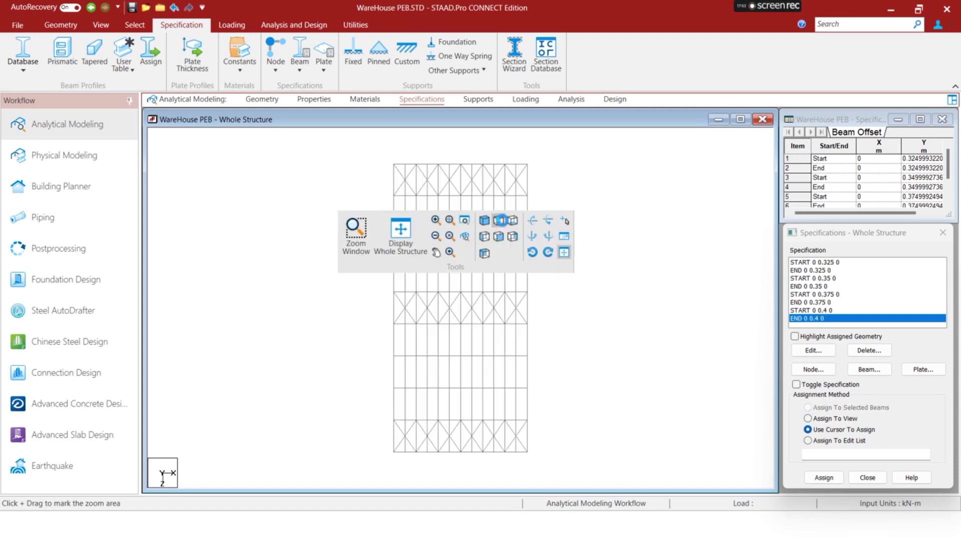
left_click(502, 237)
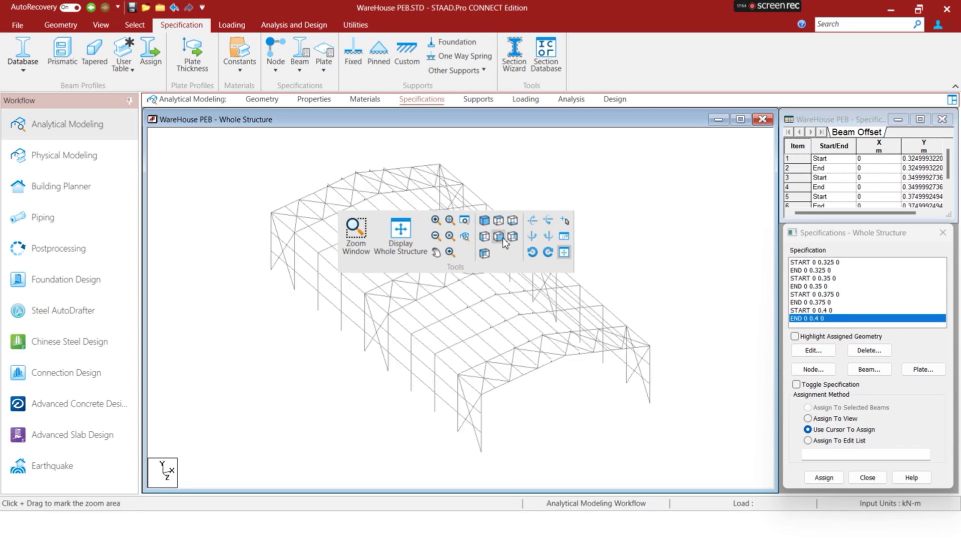
left_click(503, 237)
left_click(308, 101)
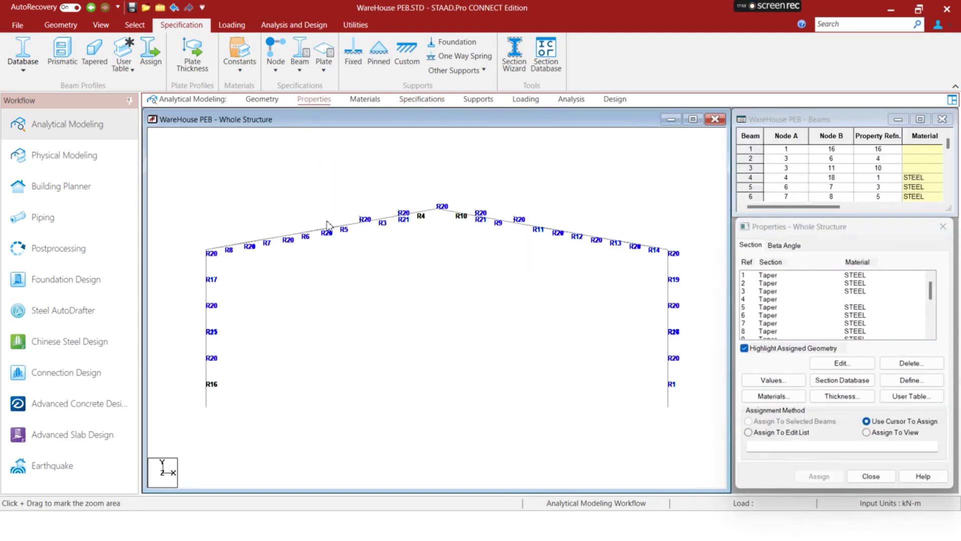
Try to select the purlin line between rafter segments R5 and R6 in front view, and clear the selection
left_click(337, 250)
left_click(322, 218)
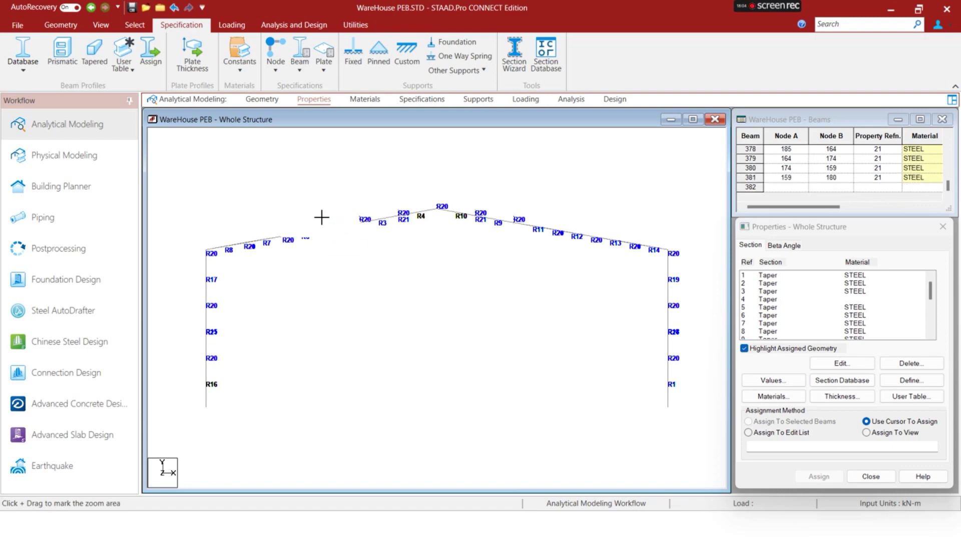
left_click(337, 246)
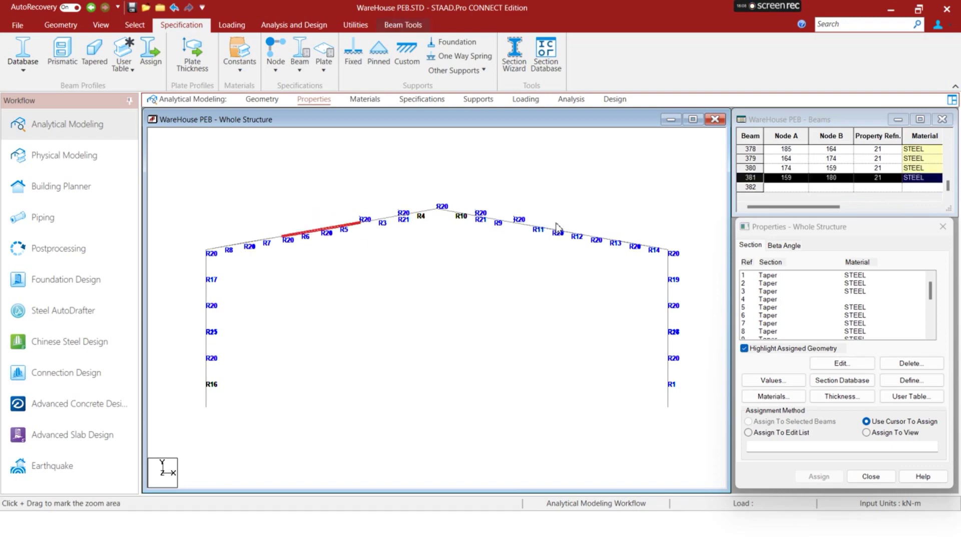
left_click(532, 197)
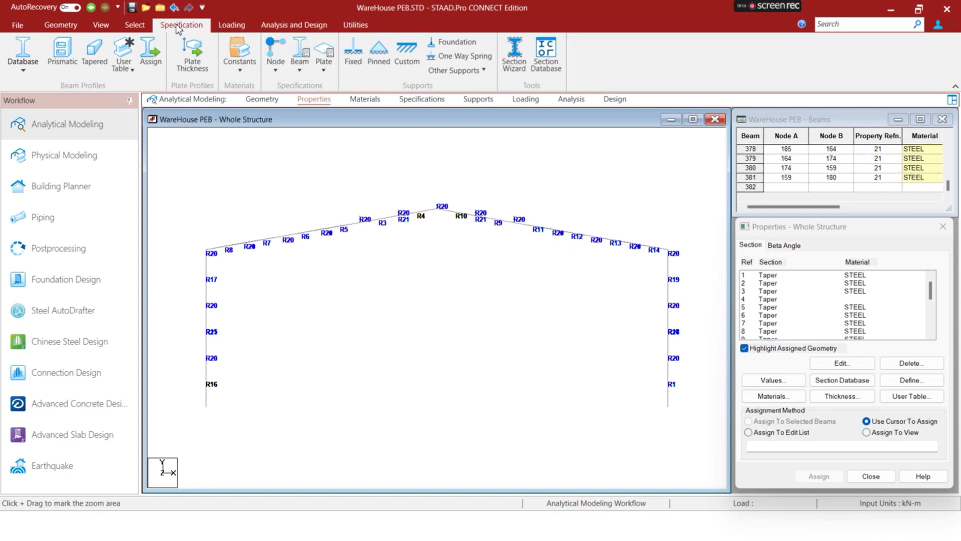
Select the _PURLINS group and display only its members in a new view
left_click(135, 25)
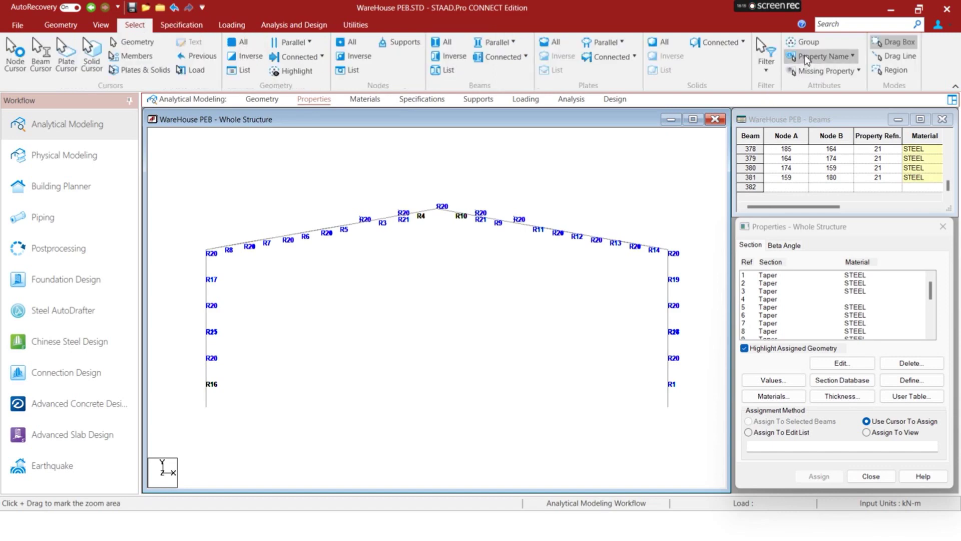
left_click(806, 42)
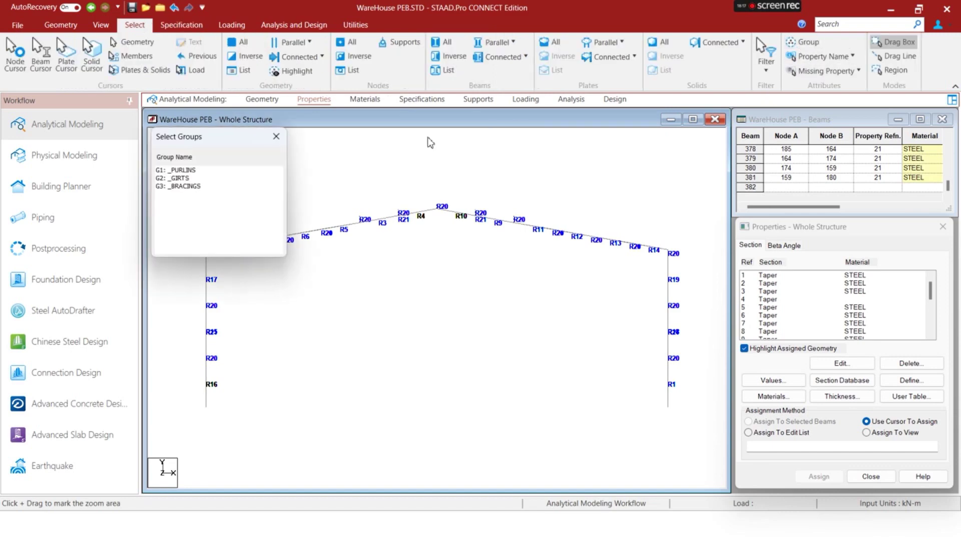
left_click(185, 171)
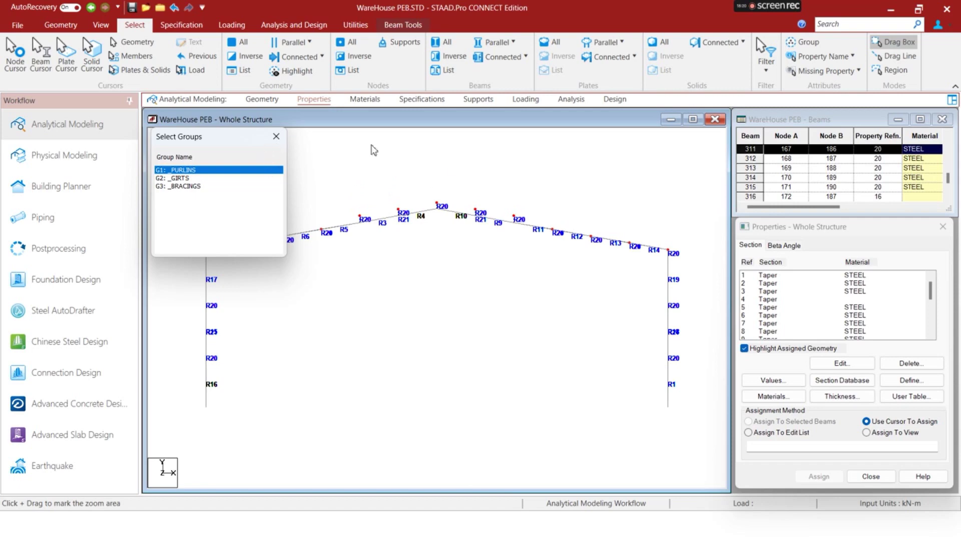
right_click(451, 165)
left_click(493, 335)
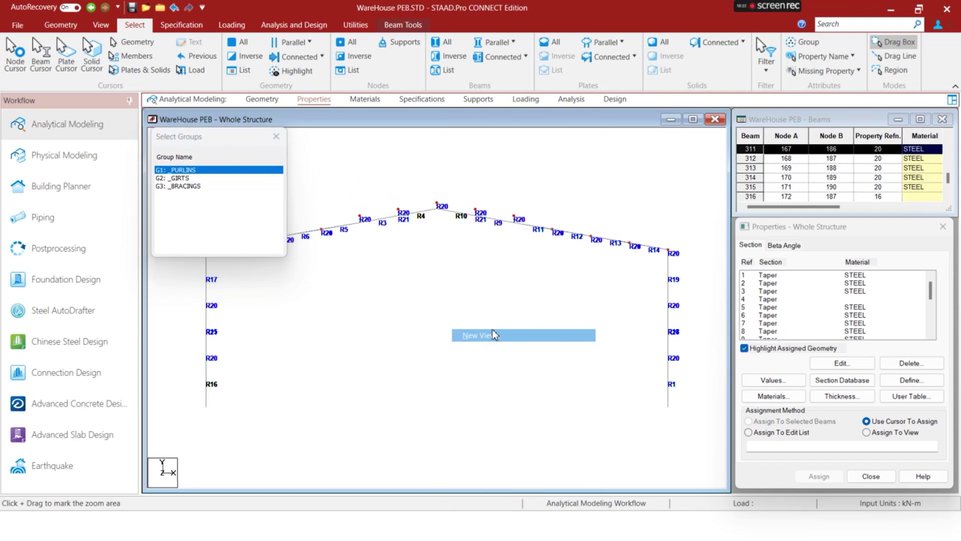
left_click(631, 290)
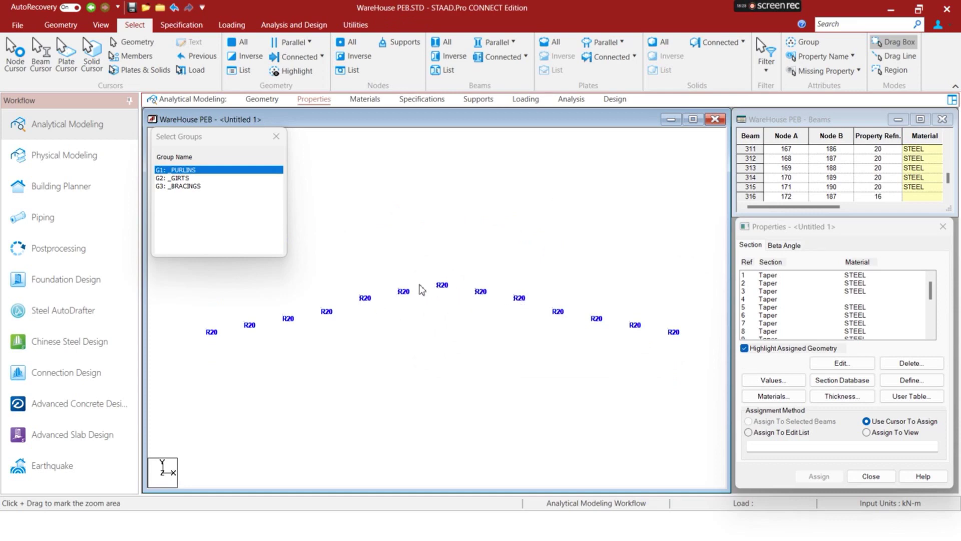
Assign the 0.4 m start and end Y offsets to the third purlin line on each side of the ridge
left_click(345, 328)
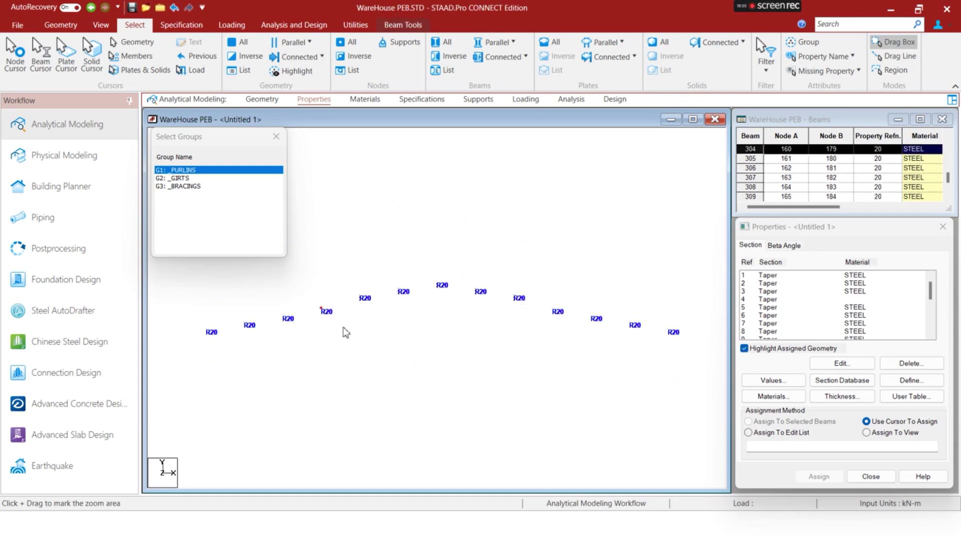
left_click(554, 316)
left_click(427, 100)
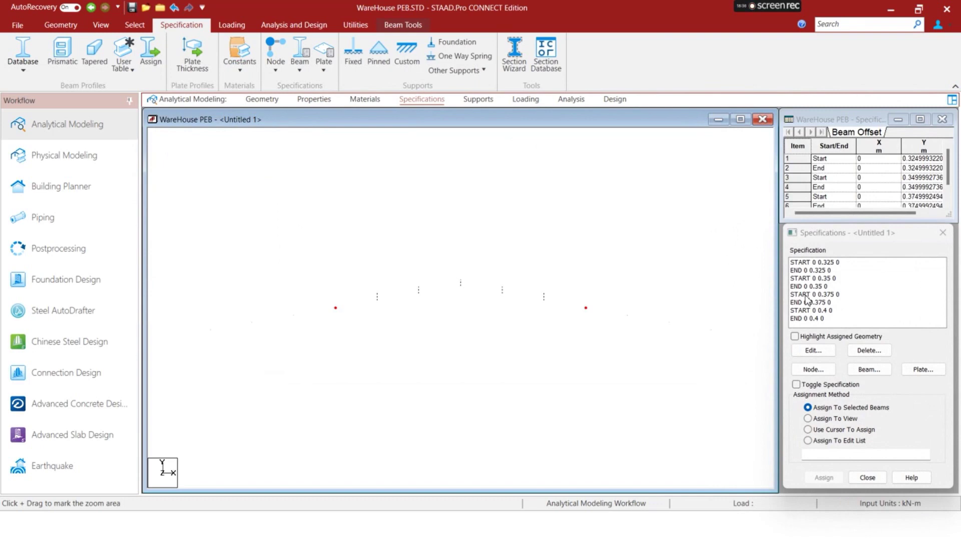
left_click(817, 309)
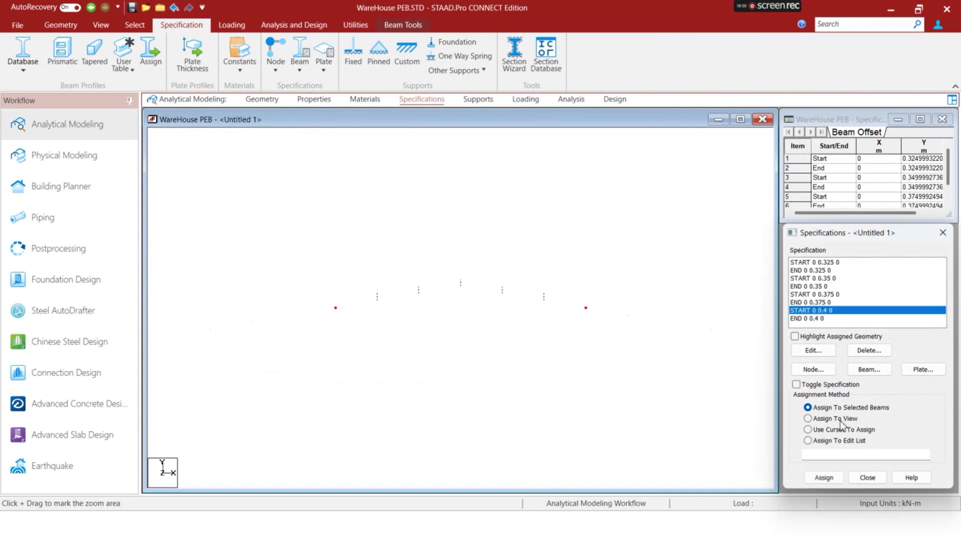
left_click(824, 477)
left_click(857, 392)
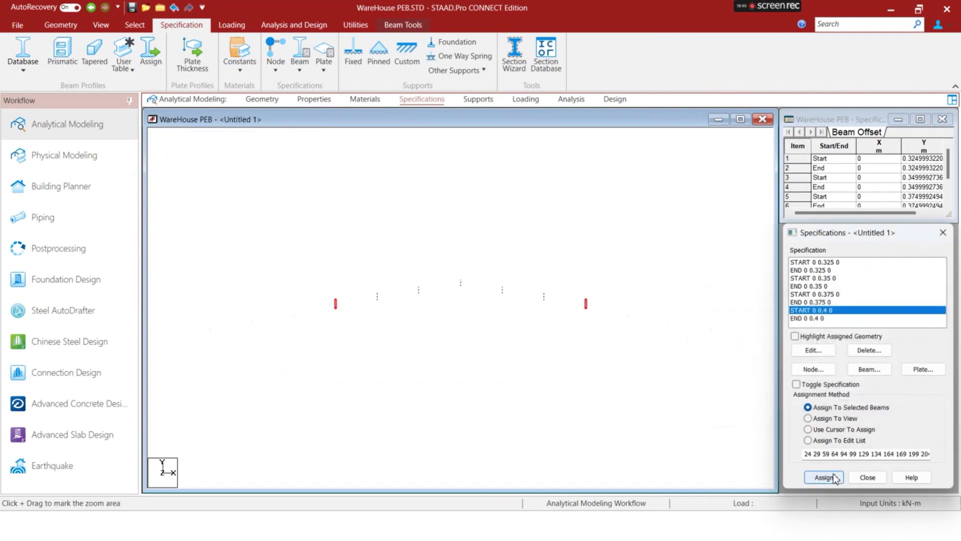
left_click(812, 318)
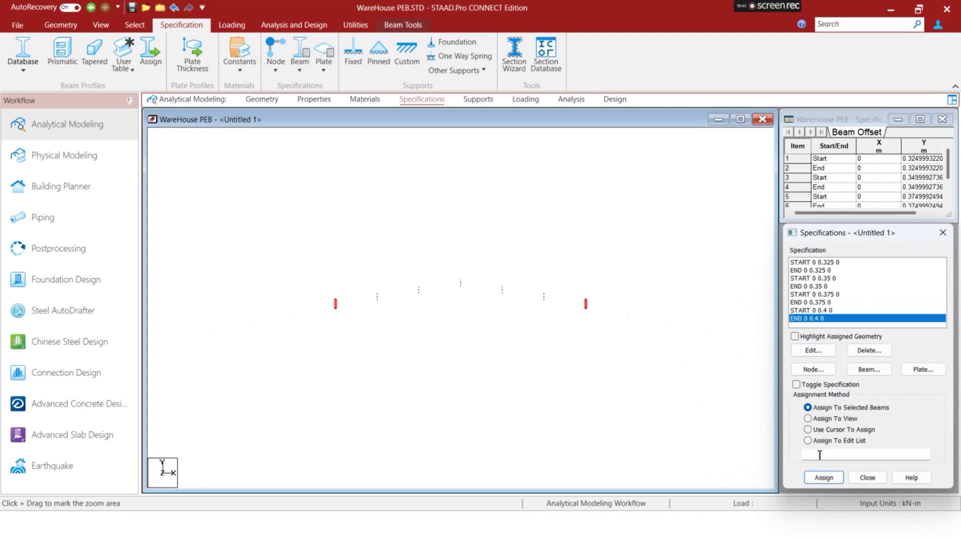
left_click(824, 477)
key("Return")
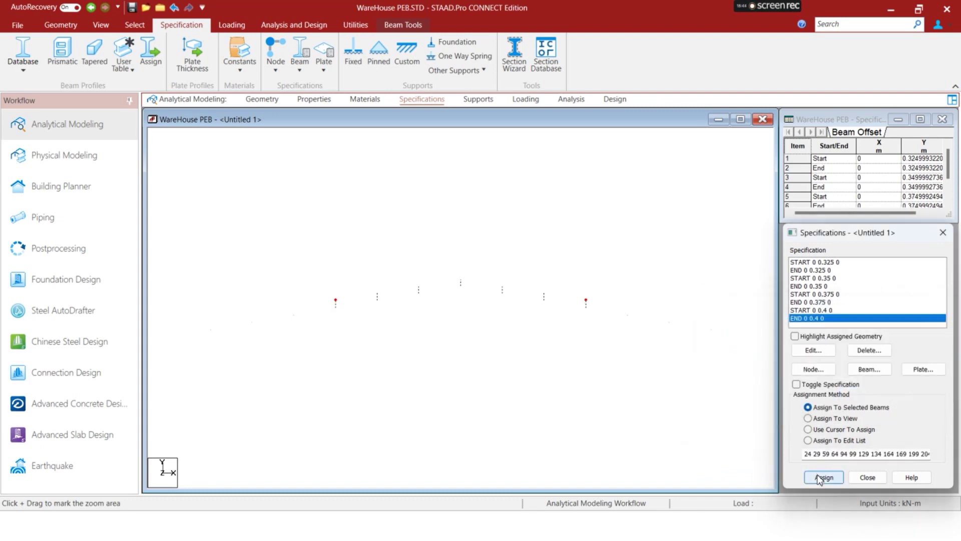
Add a start beam offset specification of 0.425 m in the global Y direction
left_click(301, 100)
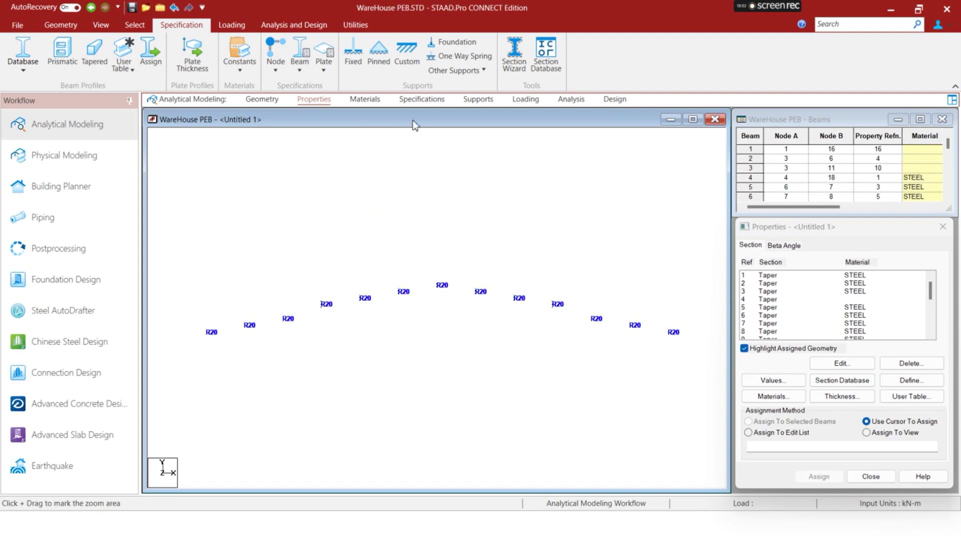
left_click(425, 99)
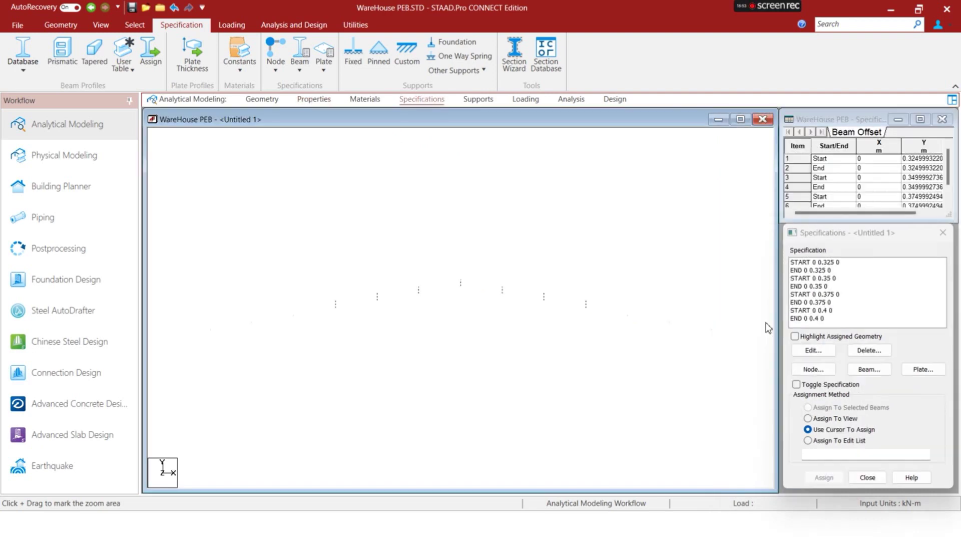
left_click(869, 369)
left_click(716, 252)
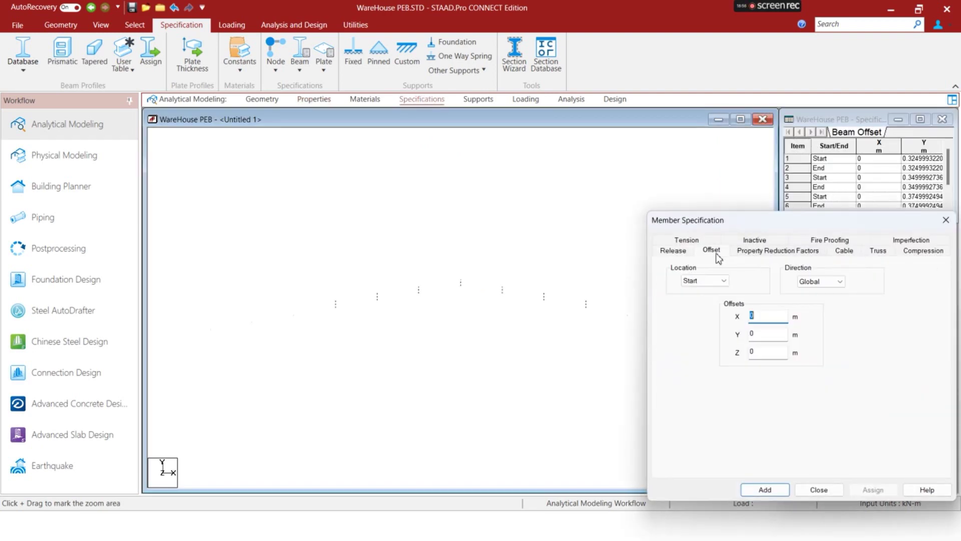
left_click(766, 335)
type(".425")
key("Return")
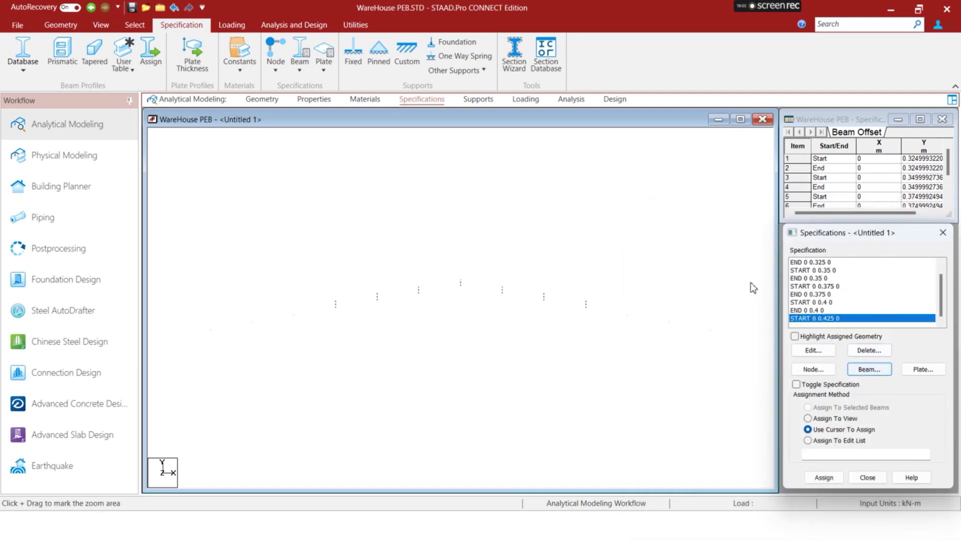
Add an end beam offset specification of 0.425 m in the global Y direction
left_click(860, 371)
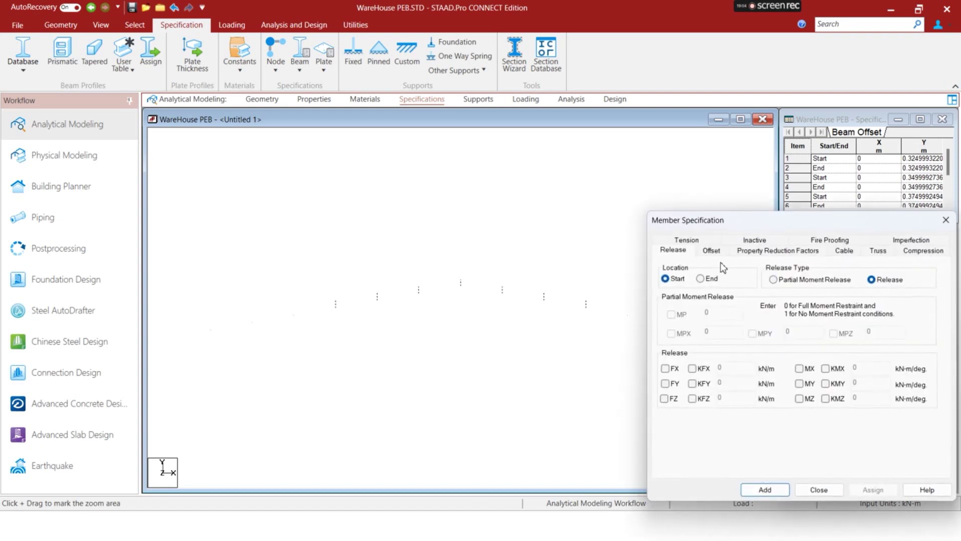
left_click(710, 250)
left_click(693, 279)
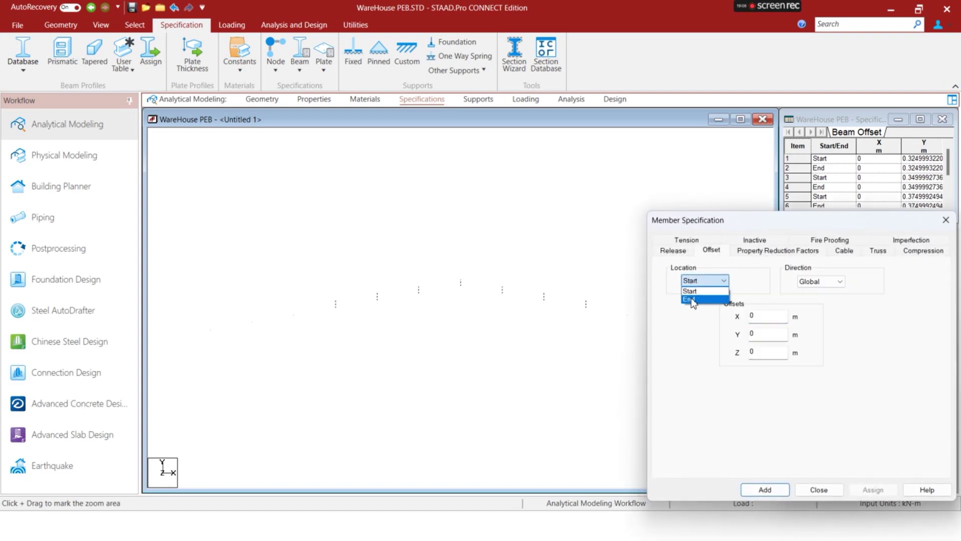
left_click(693, 297)
type("0.425")
key("Return")
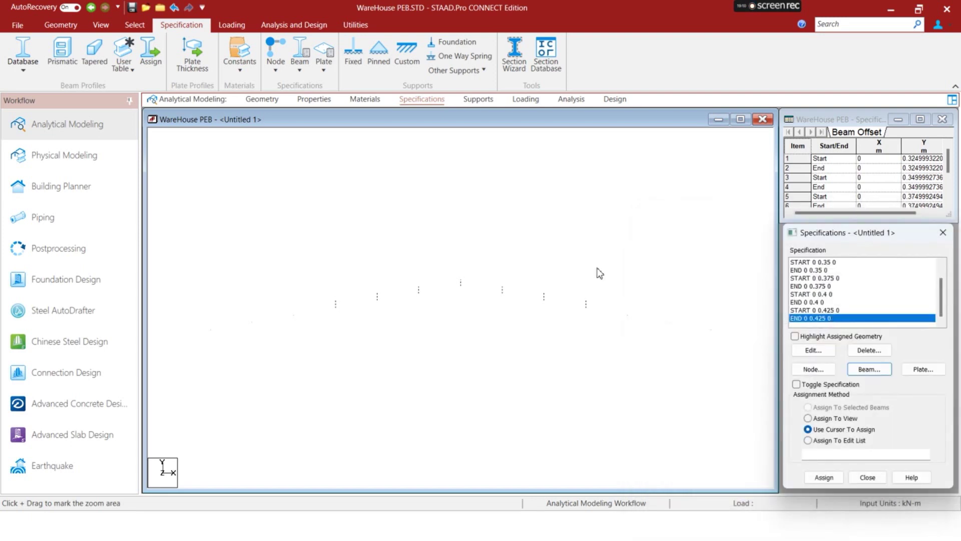
Assign the 0.425 m start and end Y offsets to the fourth purlin line on each side of the ridge
left_click(668, 288)
left_click(316, 99)
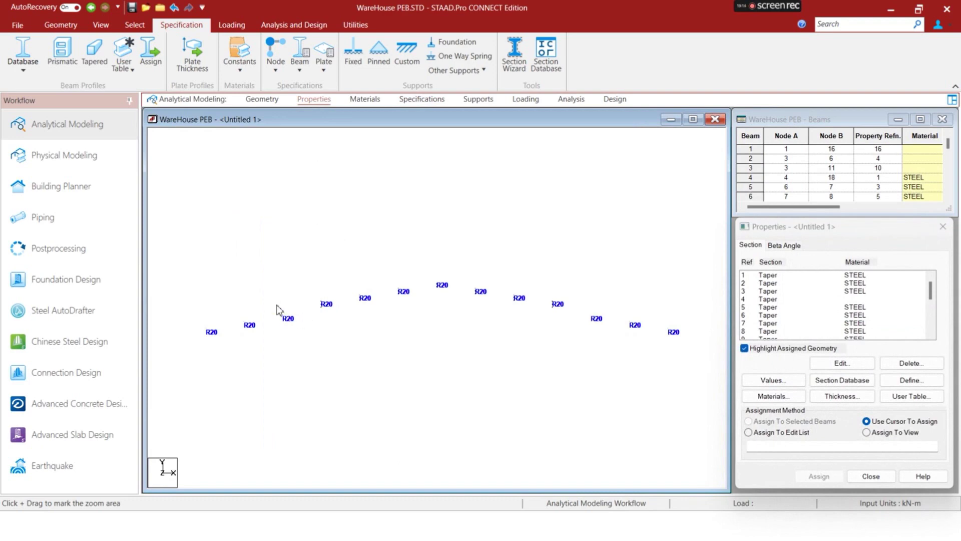
left_click(276, 305)
left_click_drag(603, 314, 573, 344)
left_click(418, 99)
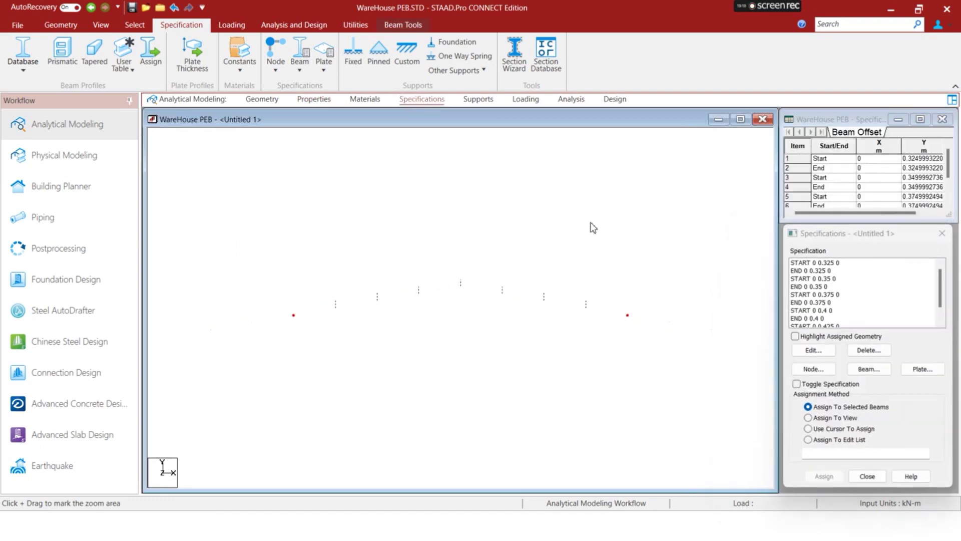
scroll(827, 314, "down", 1)
scroll(827, 314, "down", 1)
left_click(825, 311)
left_click(823, 477)
key("Return")
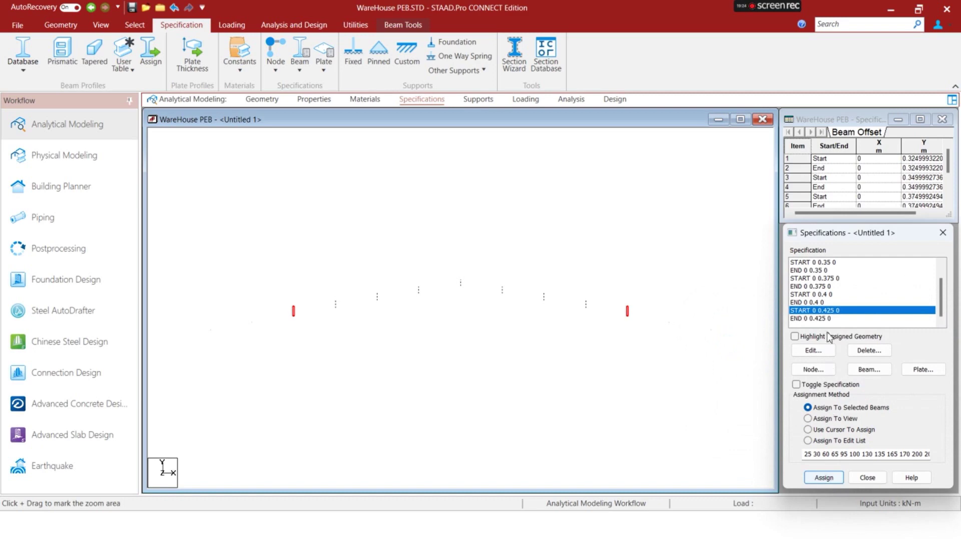
left_click(817, 318)
left_click(834, 477)
key("Return")
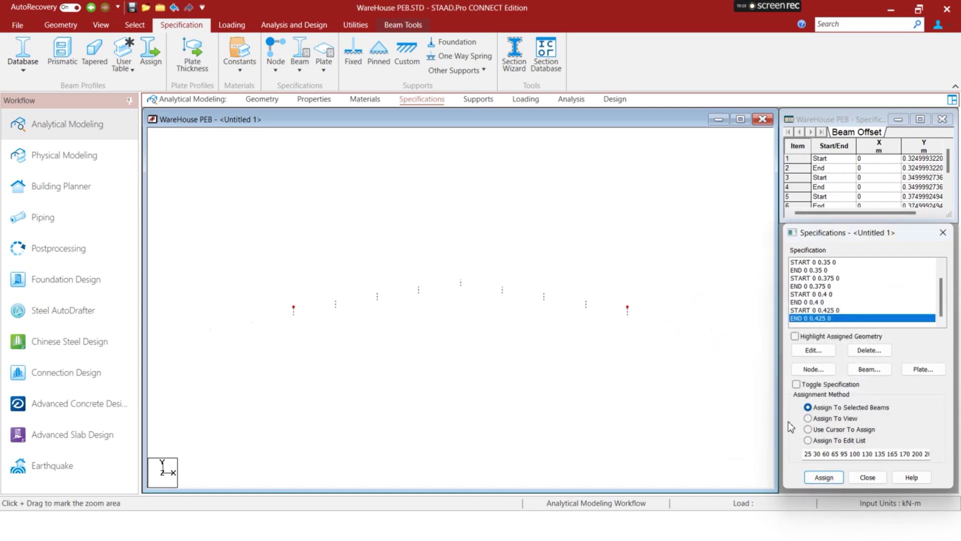
Add a start beam offset specification of 0.45 m in the global Y direction
left_click(877, 369)
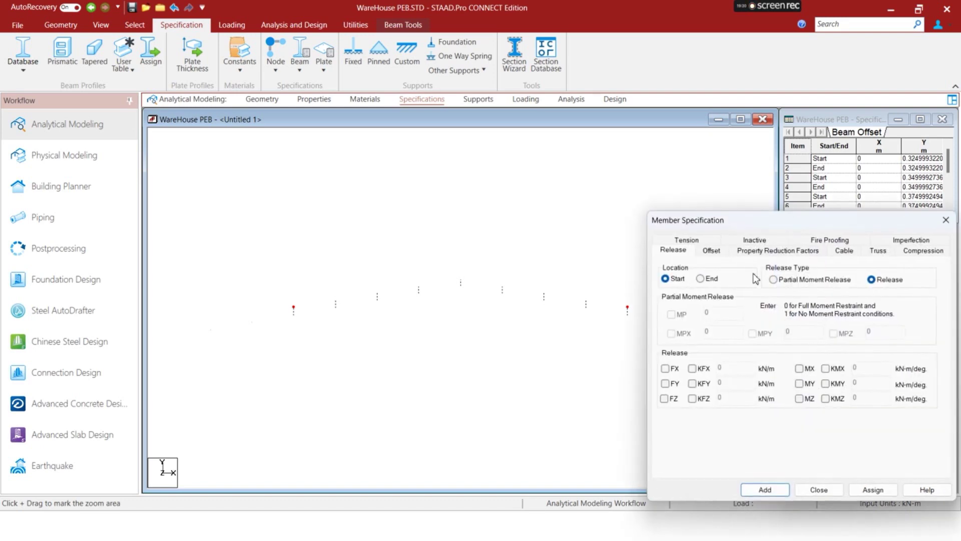
left_click(712, 250)
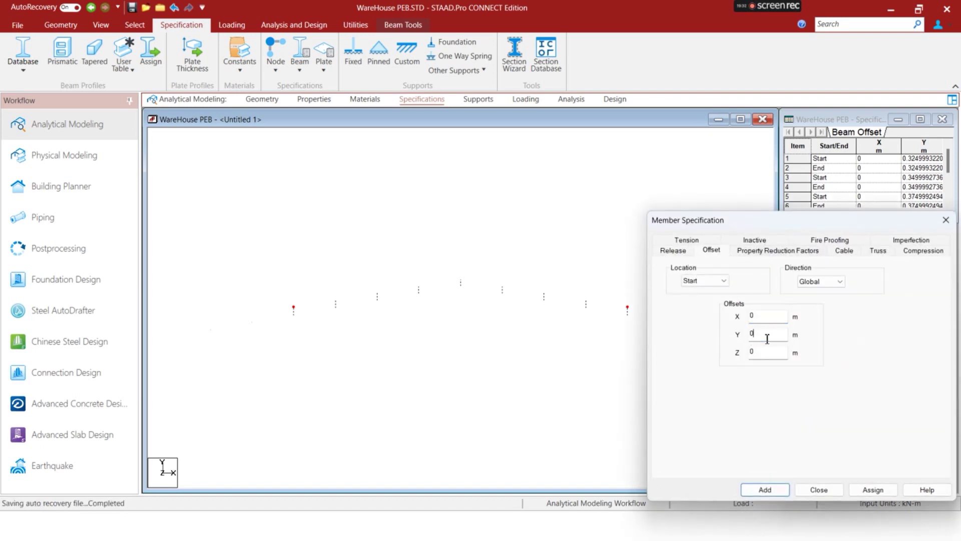
type(".")
key("BackSpace")
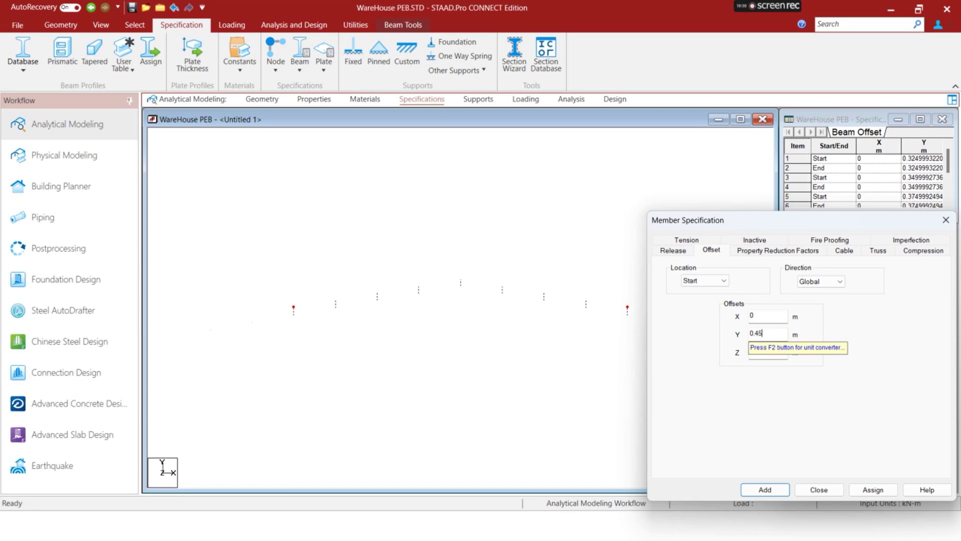
key("Return")
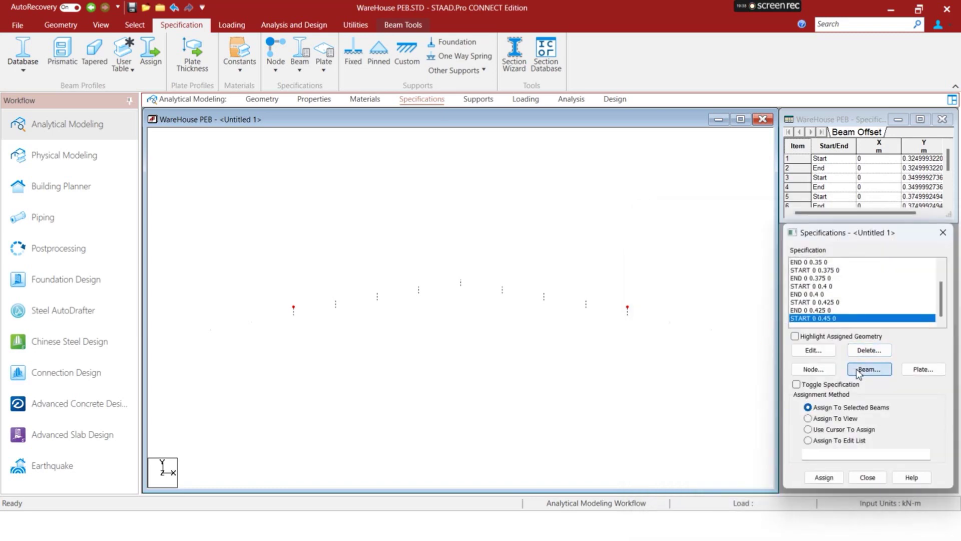
Add an end beam offset specification of 0.45 m in the global Y direction
left_click(810, 369)
left_click(707, 250)
left_click(696, 279)
left_click(699, 301)
left_click(773, 336)
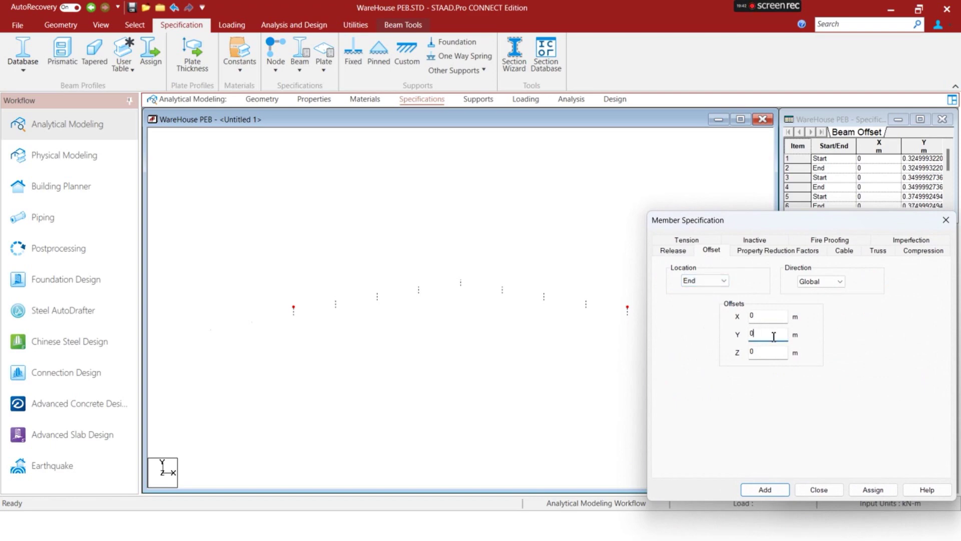
key("Return")
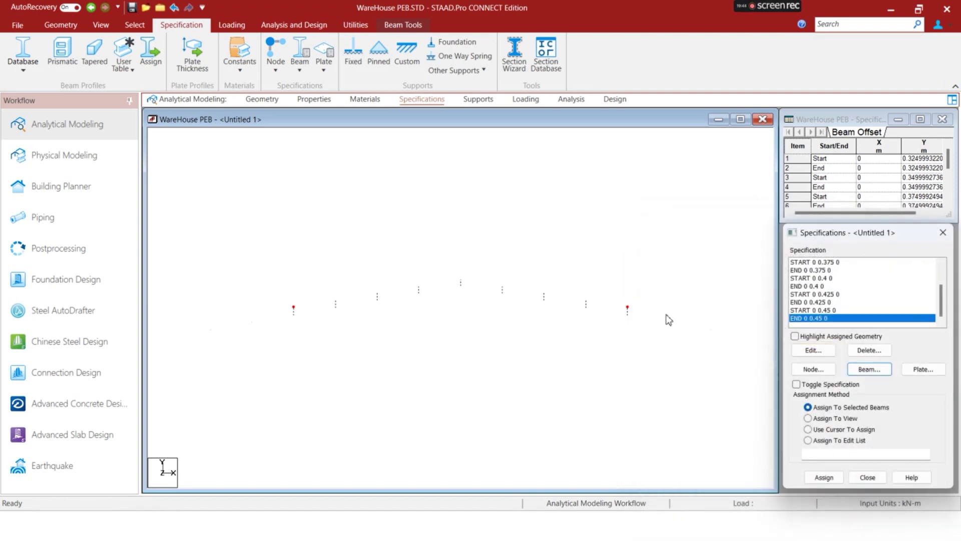
Assign the 0.45 m end and start Y offsets to the fifth purlin line on each side of the ridge
left_click(669, 319)
left_click(304, 100)
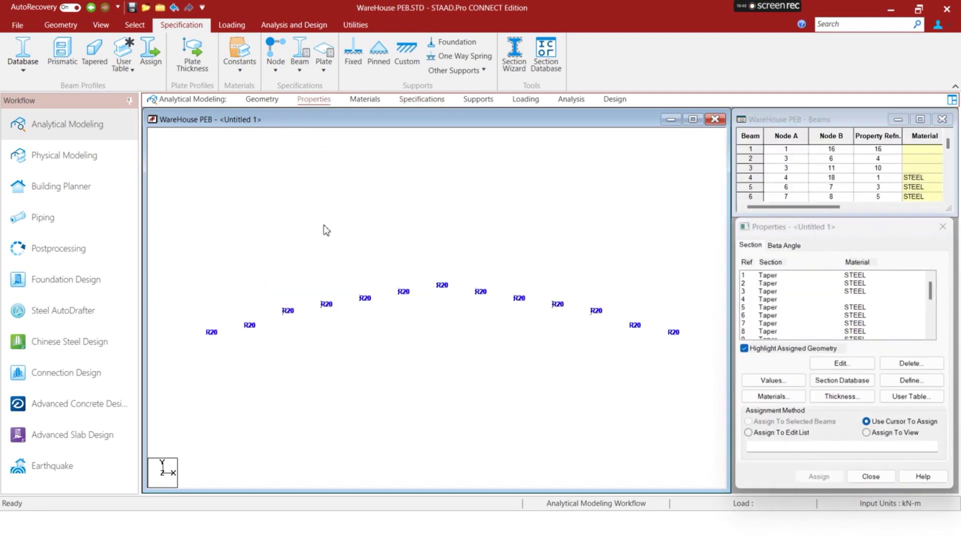
left_click(242, 313)
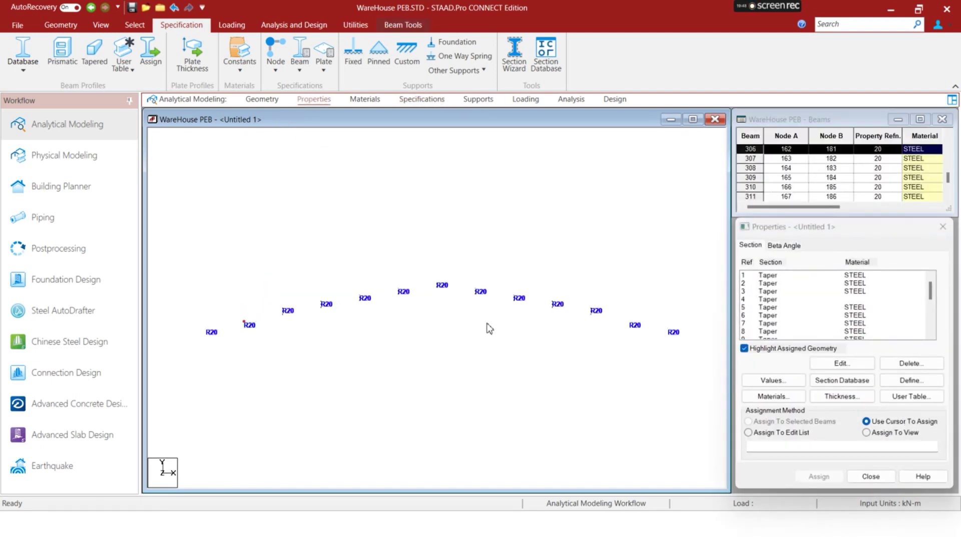
left_click(636, 313)
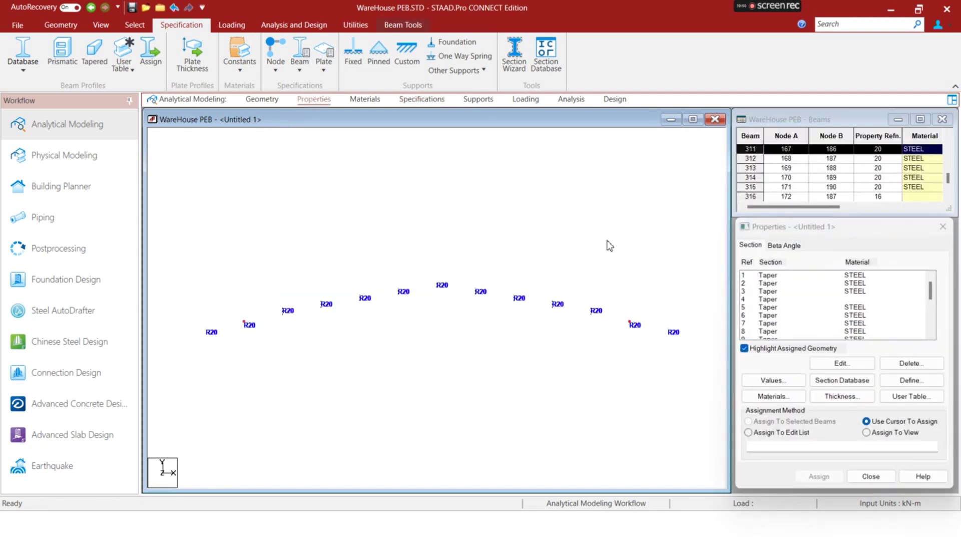
left_click(416, 103)
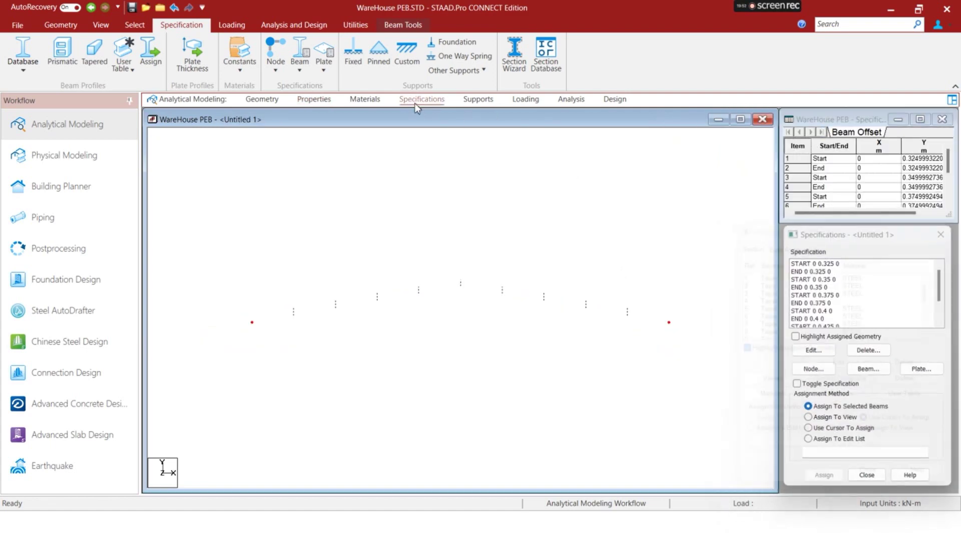
scroll(810, 323, "down", 2)
left_click(823, 318)
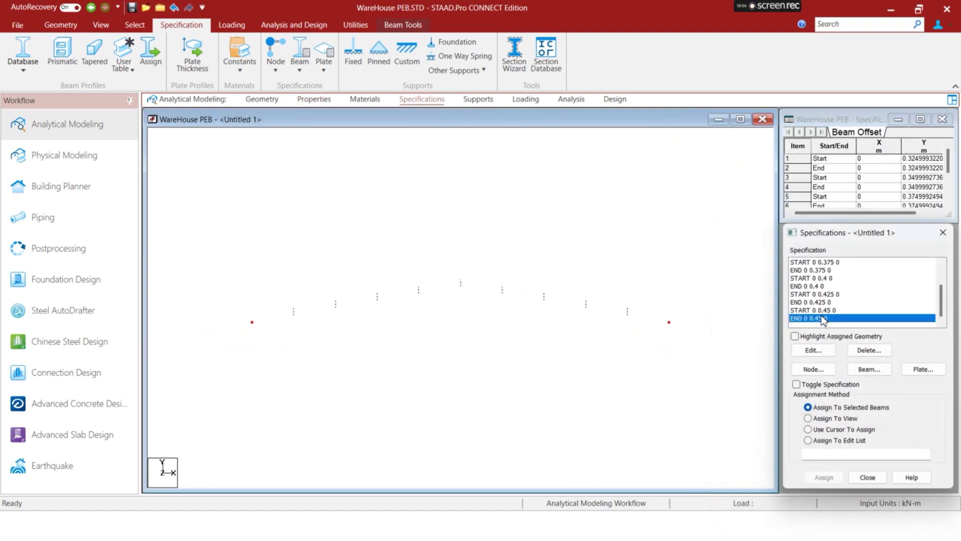
left_click(824, 477)
key("Return")
left_click(832, 312)
left_click(824, 477)
key("Return")
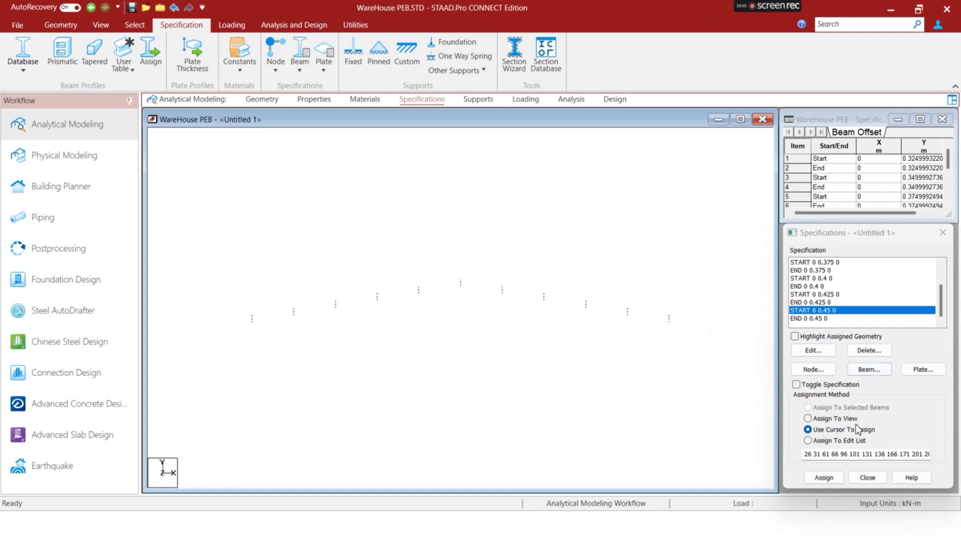
Add a start beam offset specification of 0.475 m in the global Y direction
left_click(869, 369)
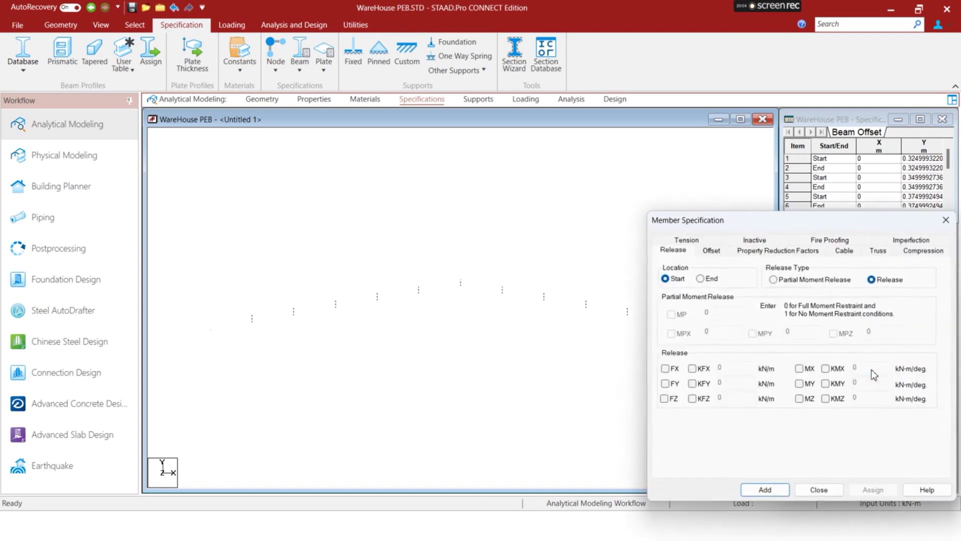
left_click(720, 253)
left_click(759, 331)
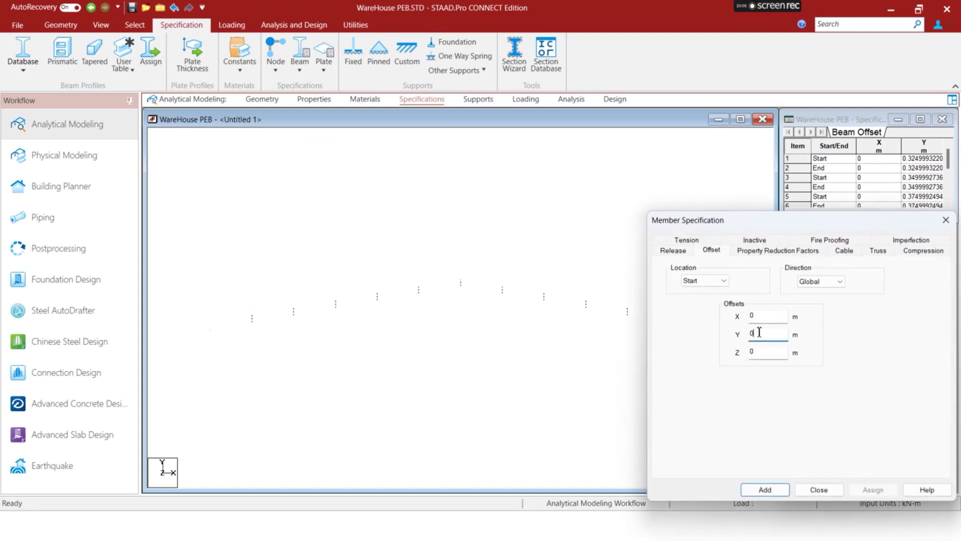
type(".475")
key("Return")
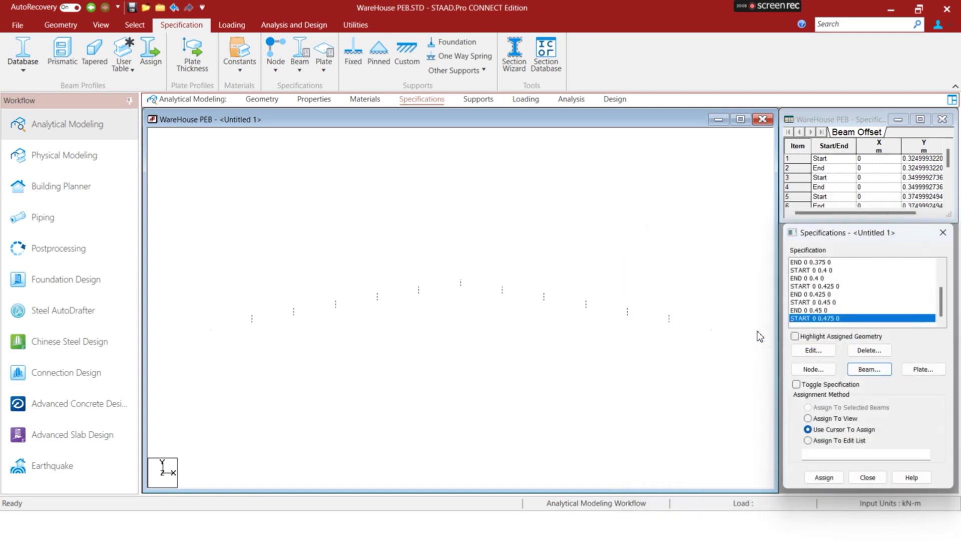
Add an end beam offset specification of 0.475 m in the global Y direction
left_click(869, 369)
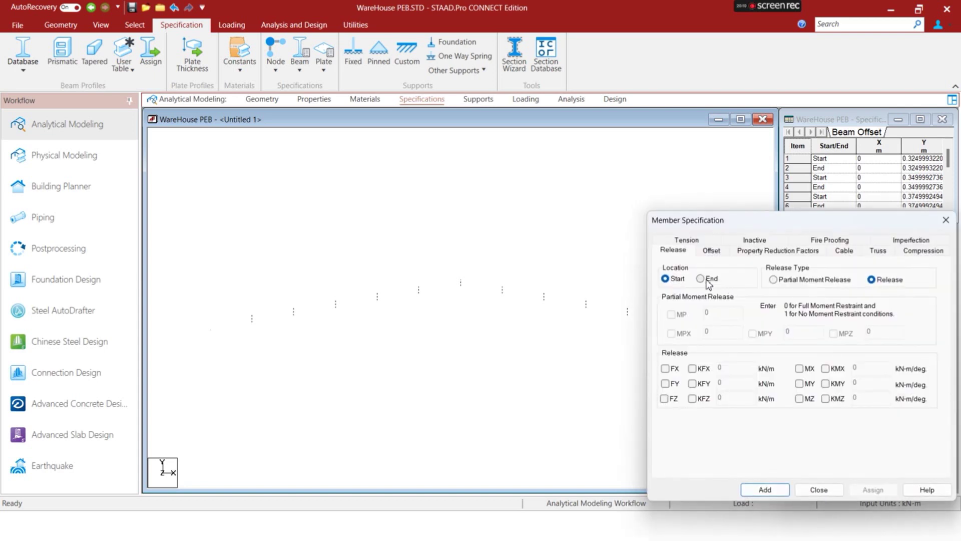
left_click(712, 251)
left_click(703, 280)
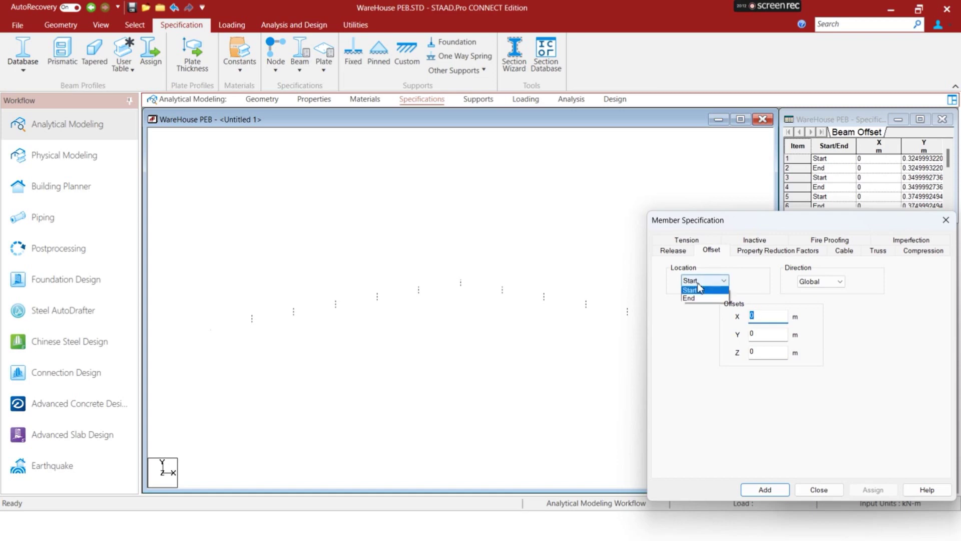
left_click(700, 298)
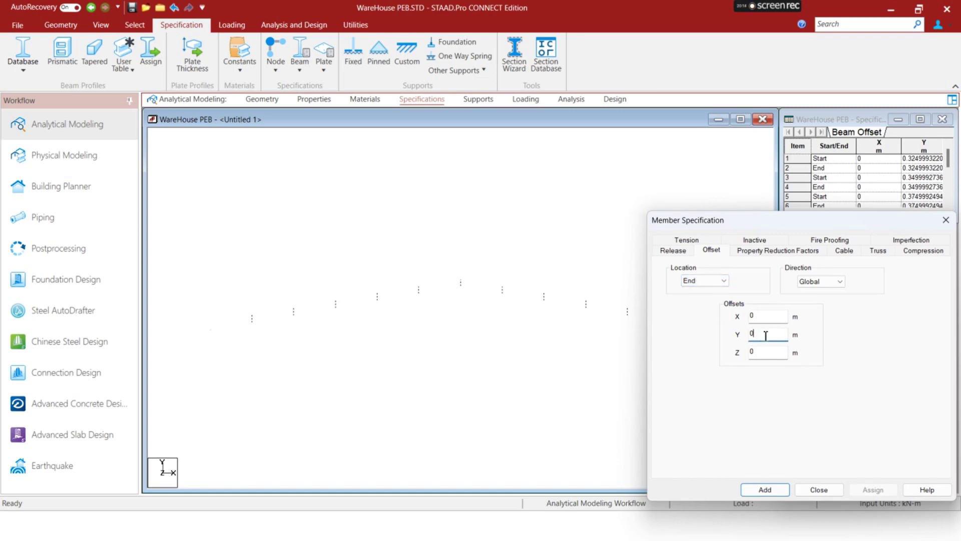
key("BackSpace")
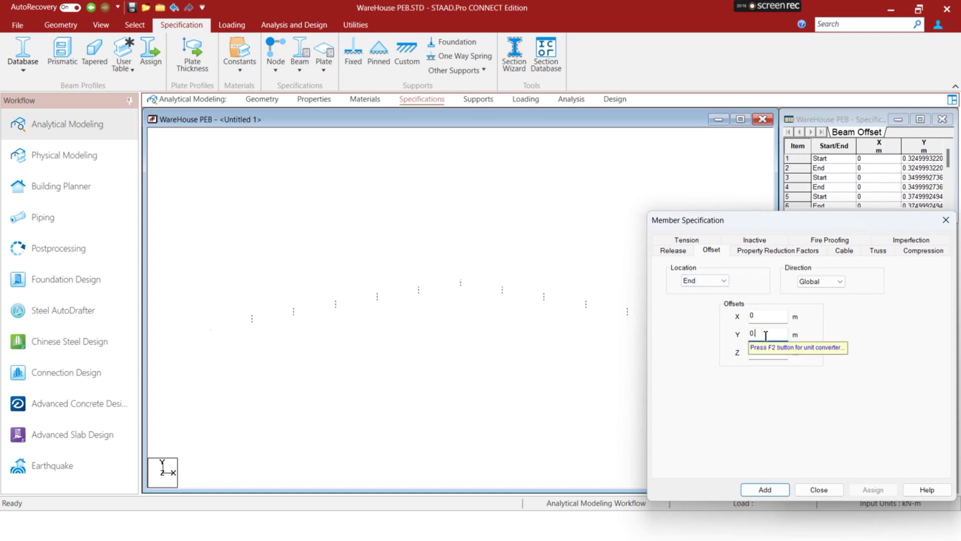
key("Return")
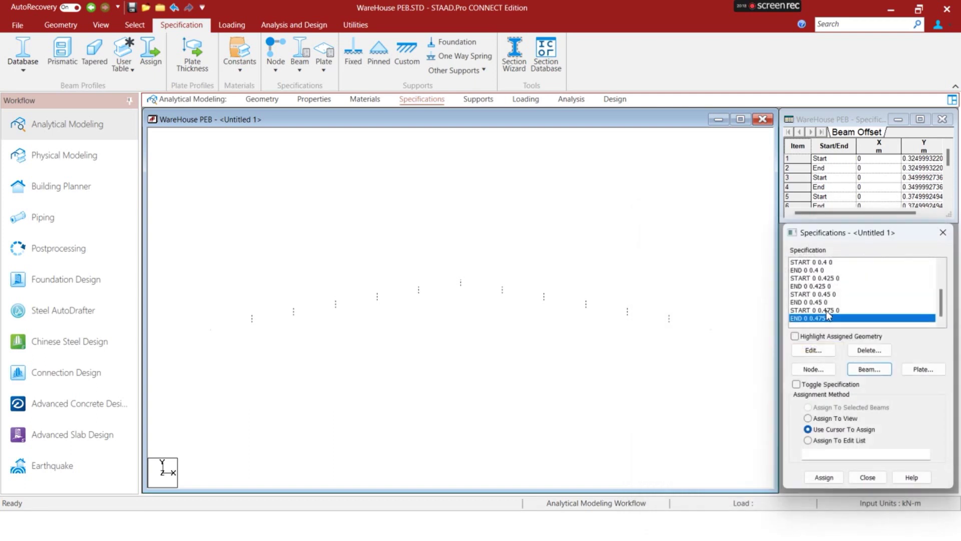
Assign the 0.475 m start and end Y offsets to the outermost purlin line at each eave
right_click(662, 280)
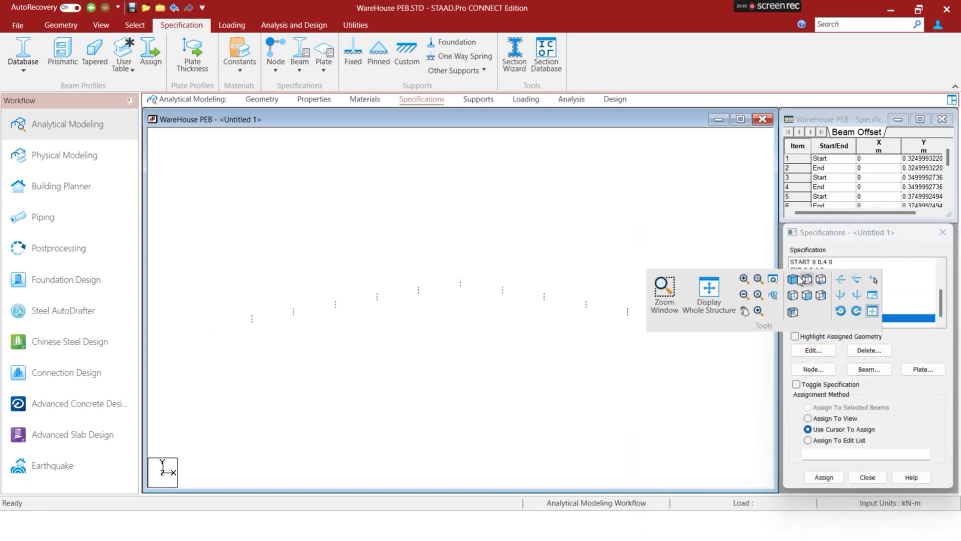
left_click(314, 98)
left_click(224, 349)
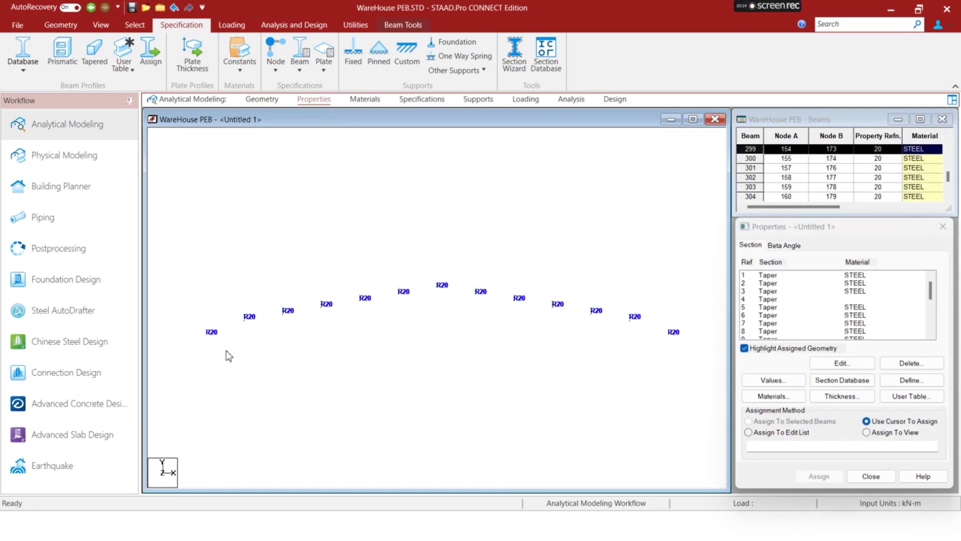
left_click(664, 350)
left_click(422, 99)
scroll(832, 299, "down", 1)
scroll(833, 299, "down", 2)
left_click(816, 311)
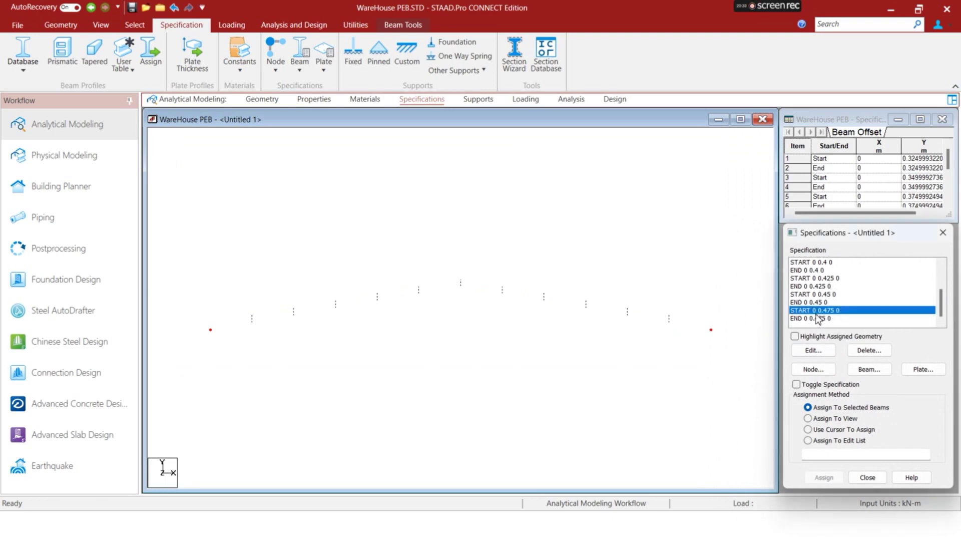
left_click(835, 477)
key("Return")
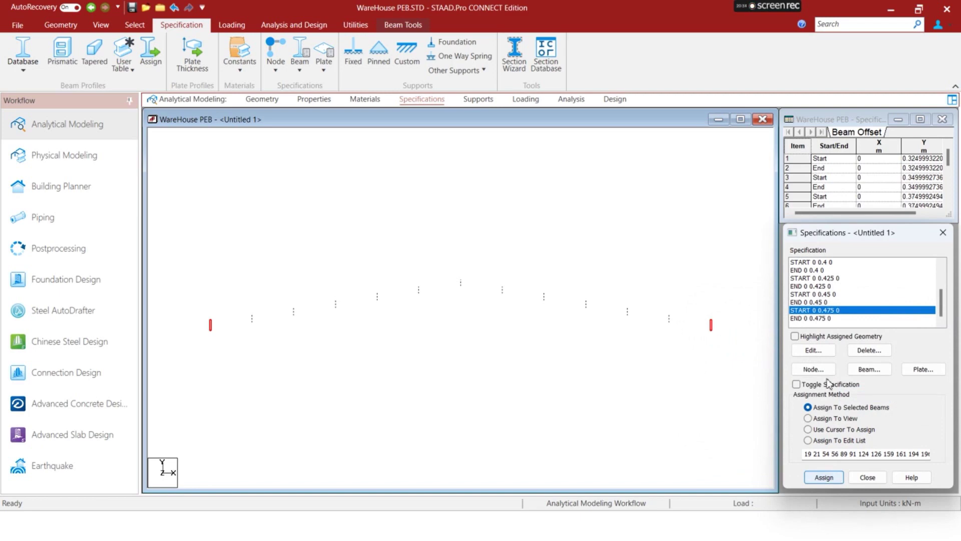
left_click(827, 319)
left_click(823, 477)
key("Return")
Display the whole structure and open its 3D rendering
right_click(650, 339)
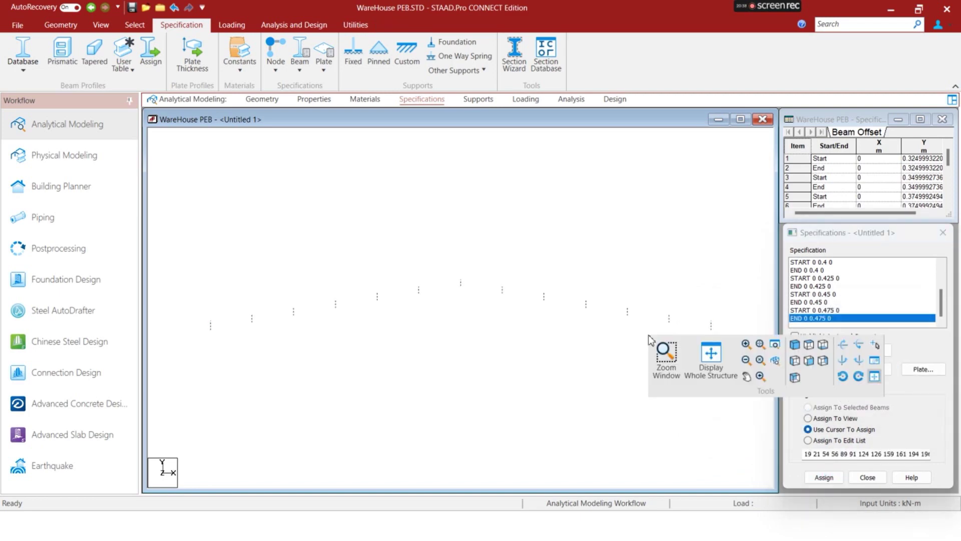
left_click(710, 354)
right_click(614, 230)
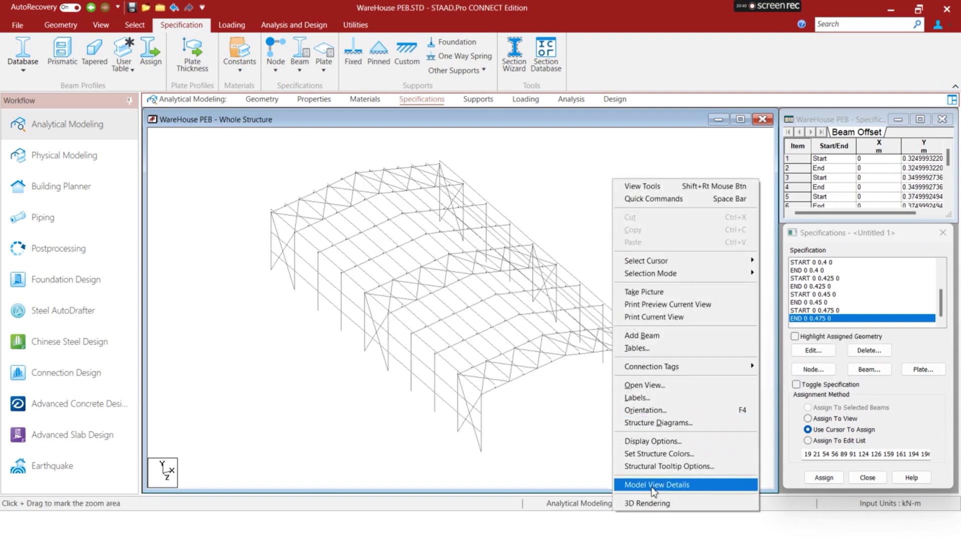
left_click(656, 503)
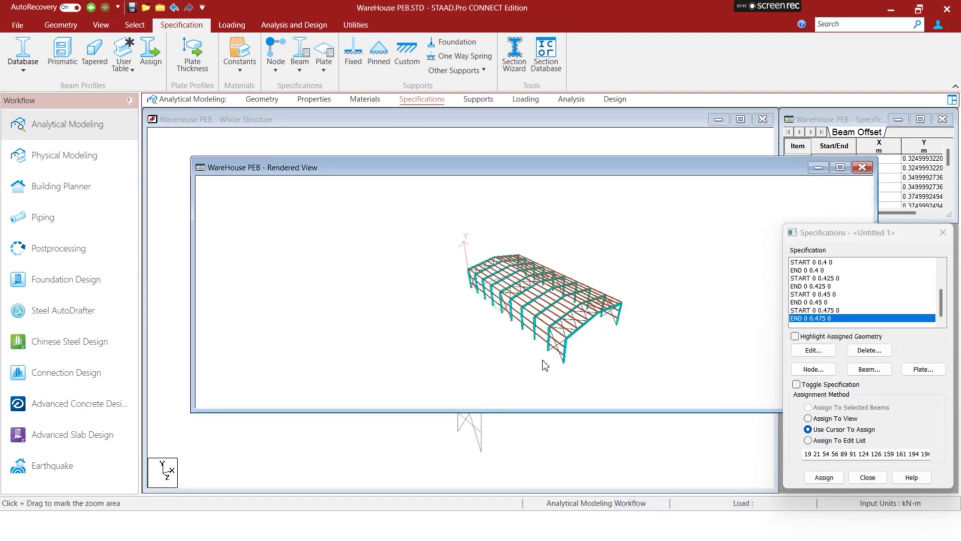
Examine the rendered roof from the front and from above, checking the purlin lines against the rafters
scroll(541, 361, "up", 1)
right_click(541, 360)
left_click(512, 357)
scroll(511, 357, "up", 3)
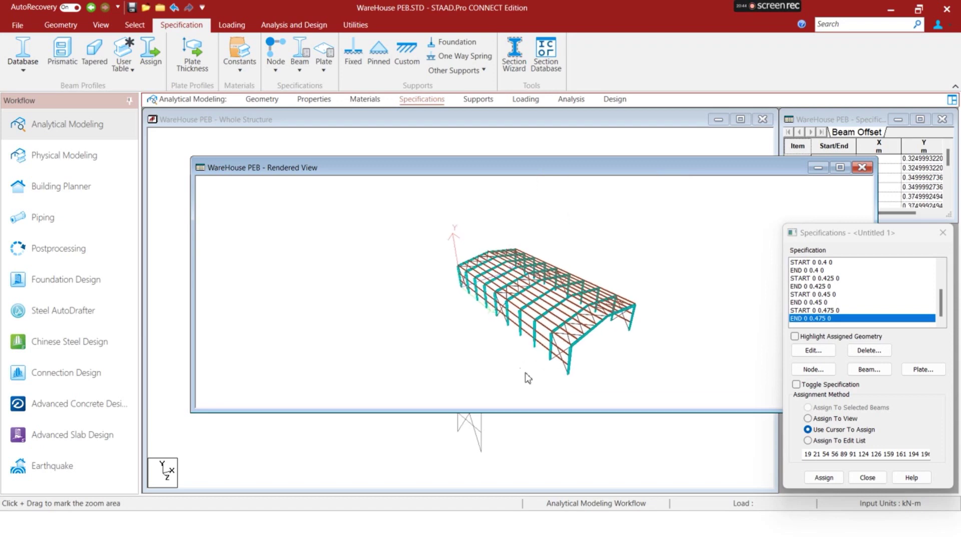
scroll(536, 377, "up", 6)
middle_click_drag(575, 371, 555, 331)
left_click_drag(561, 328, 320, 325)
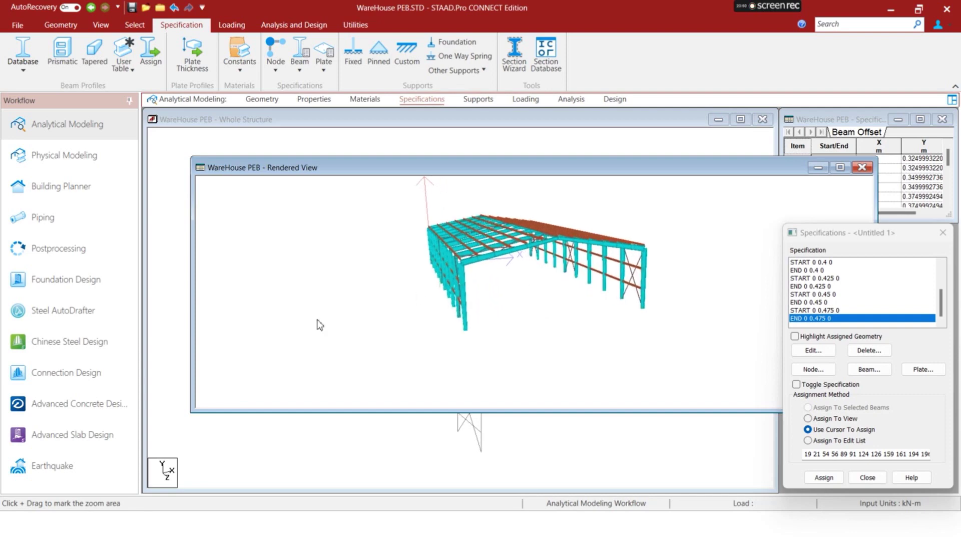
scroll(319, 325, "up", 8)
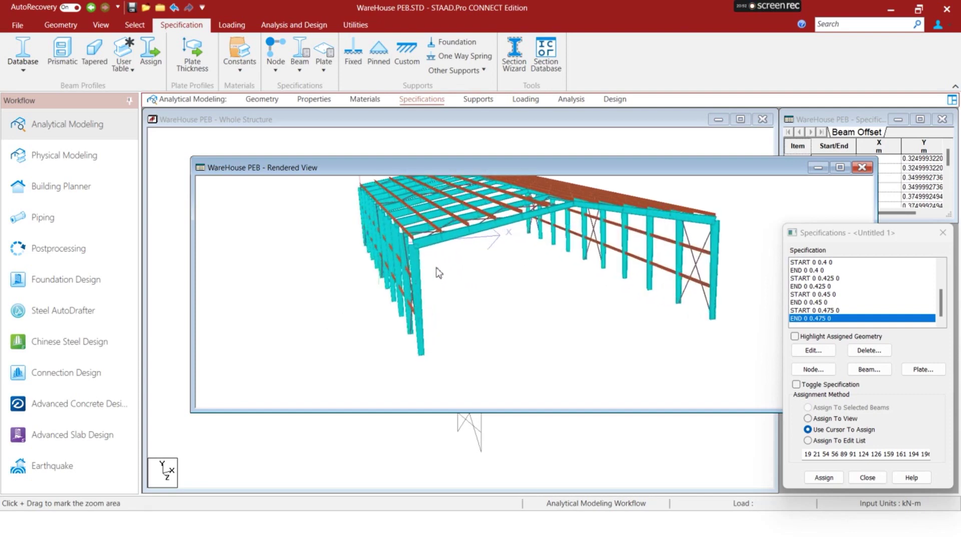
left_click_drag(467, 252, 401, 268)
scroll(572, 318, "up", 8)
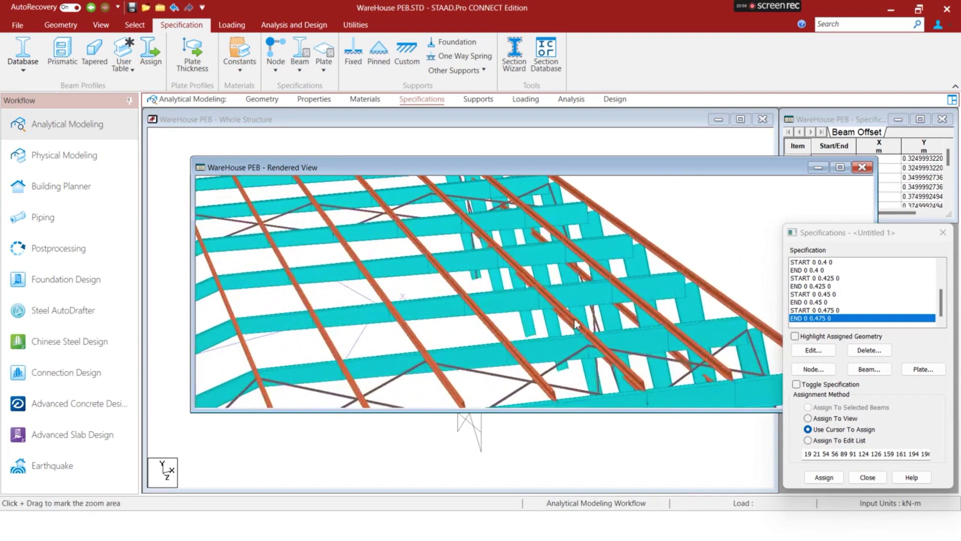
left_click_drag(571, 315, 524, 310)
left_click_drag(521, 242, 515, 322)
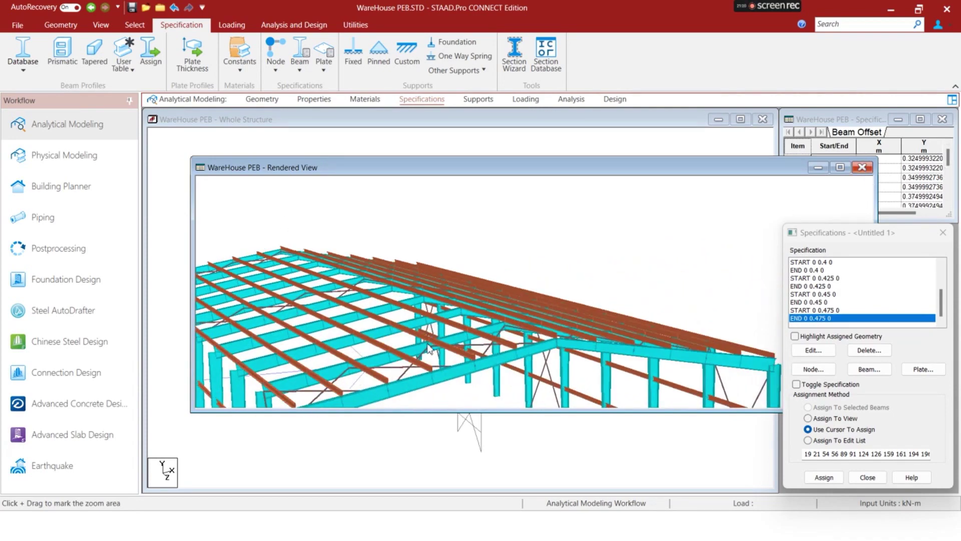
Inspect up close along the end rafter how each purlin sits on the rafter's top flange
scroll(429, 348, "up", 5)
middle_click_drag(425, 324, 422, 297)
left_click_drag(415, 306, 315, 301)
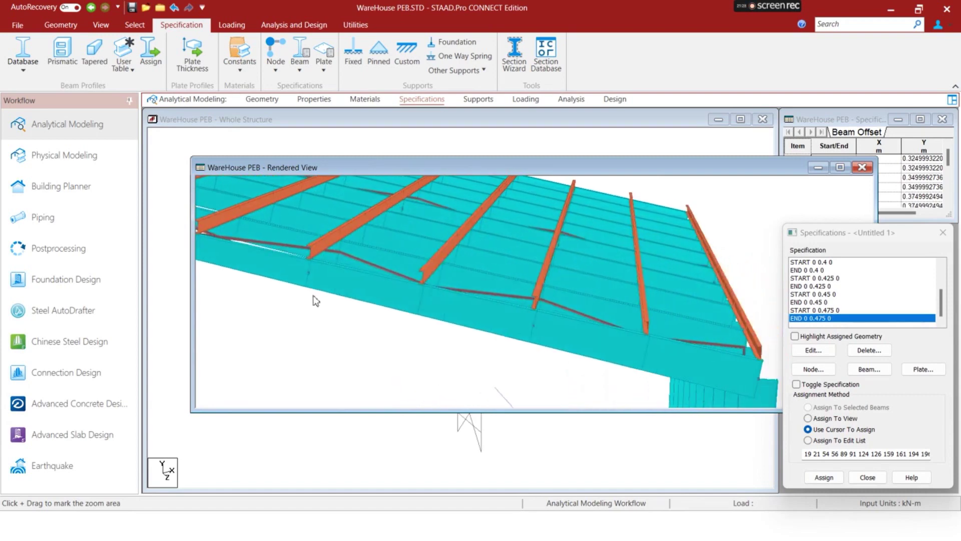
scroll(508, 298, "up", 5)
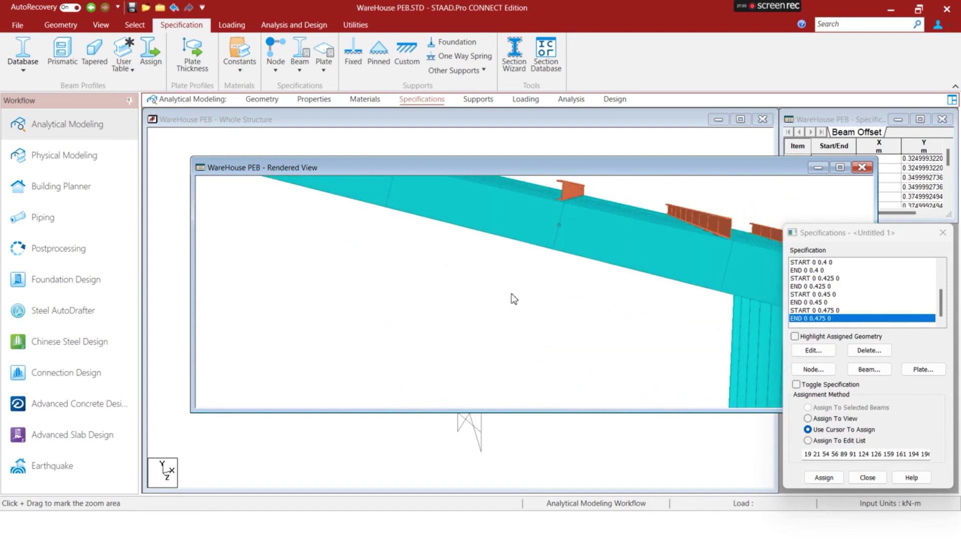
scroll(513, 299, "up", 5)
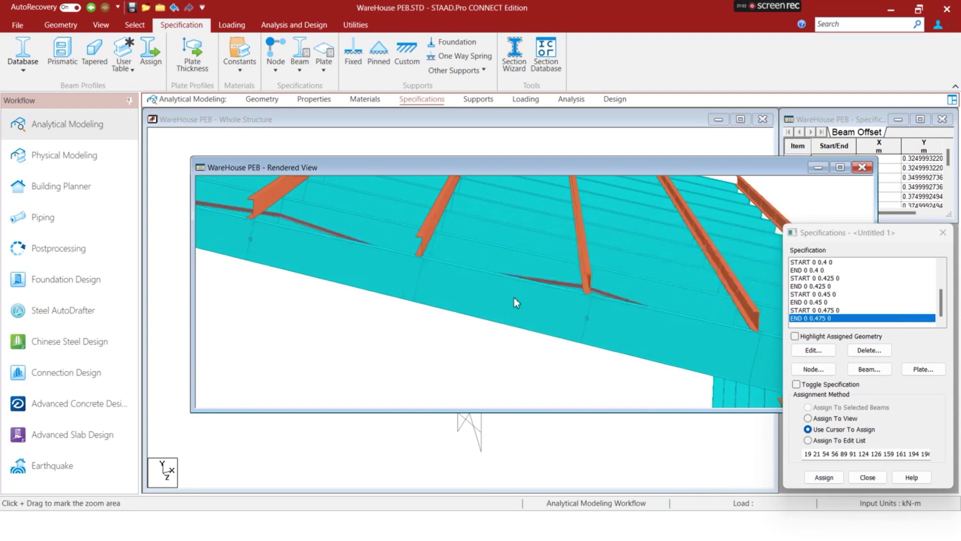
mouse_move(513, 297)
left_mouse_down()
mouse_move(528, 294)
mouse_move(519, 290)
left_mouse_up()
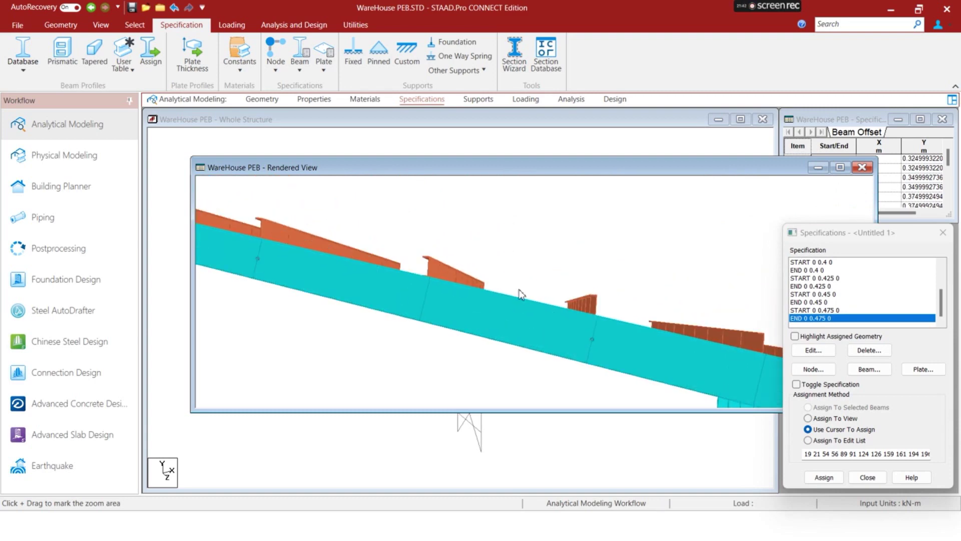
mouse_move(377, 276)
left_mouse_down()
mouse_move(420, 279)
mouse_move(389, 279)
left_mouse_up()
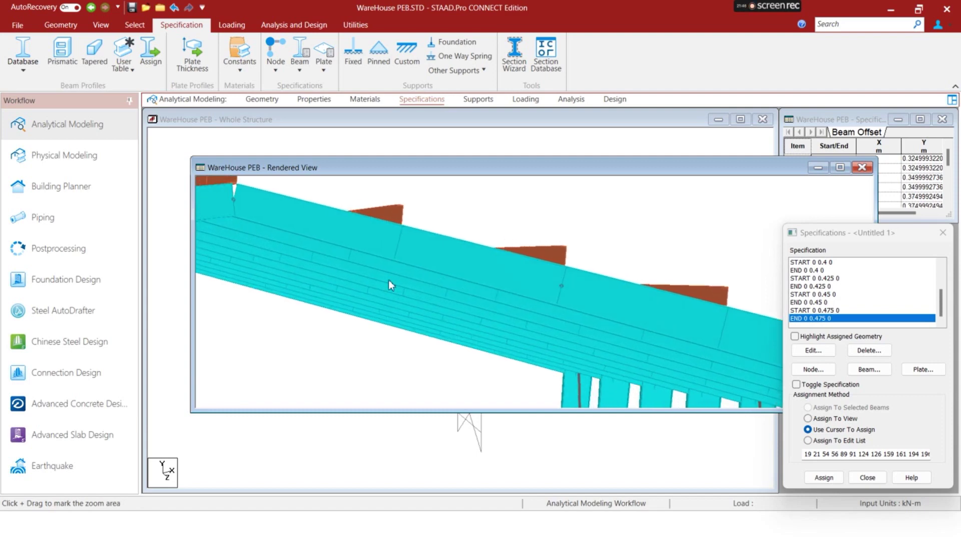
scroll(389, 279, "down", 1)
Switch to the WareHouse.jpeg reference photo and examine how the roof purlins rest on the rafters
key("super")
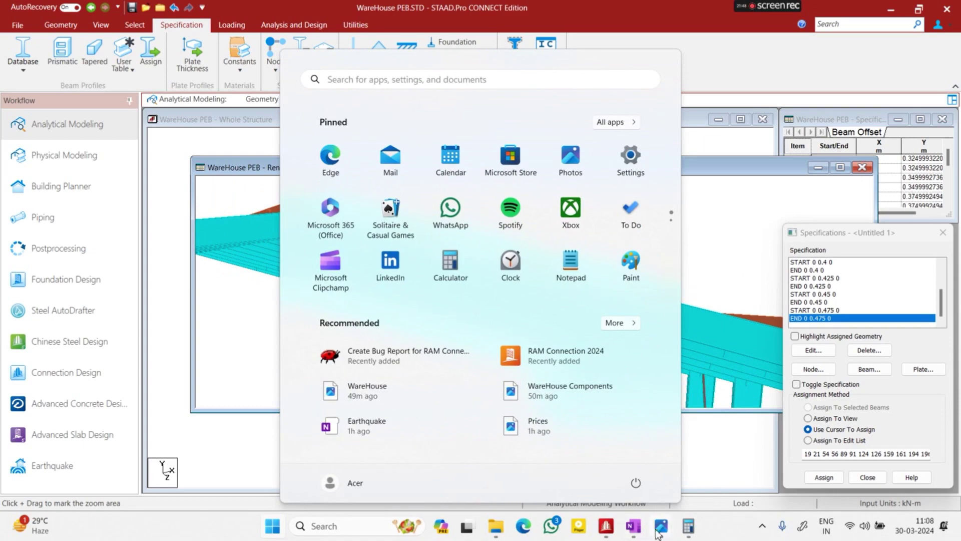
mouse_move(661, 527)
left_click(726, 461)
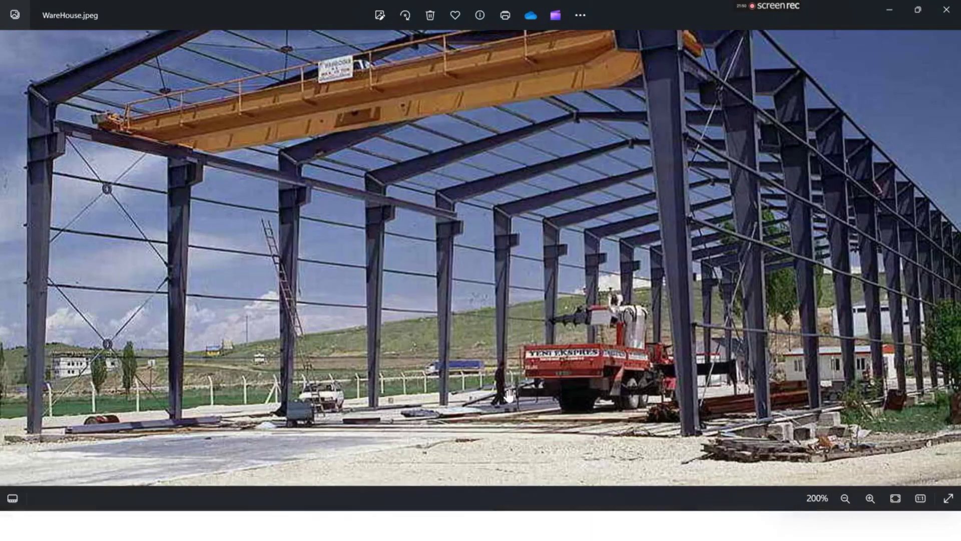
scroll(179, 233, "down", 2)
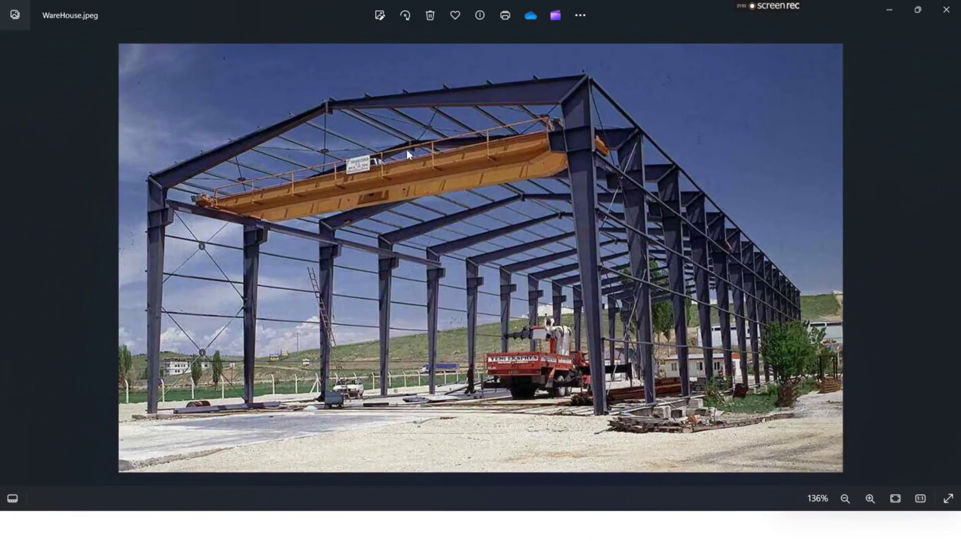
scroll(417, 185, "up", 5)
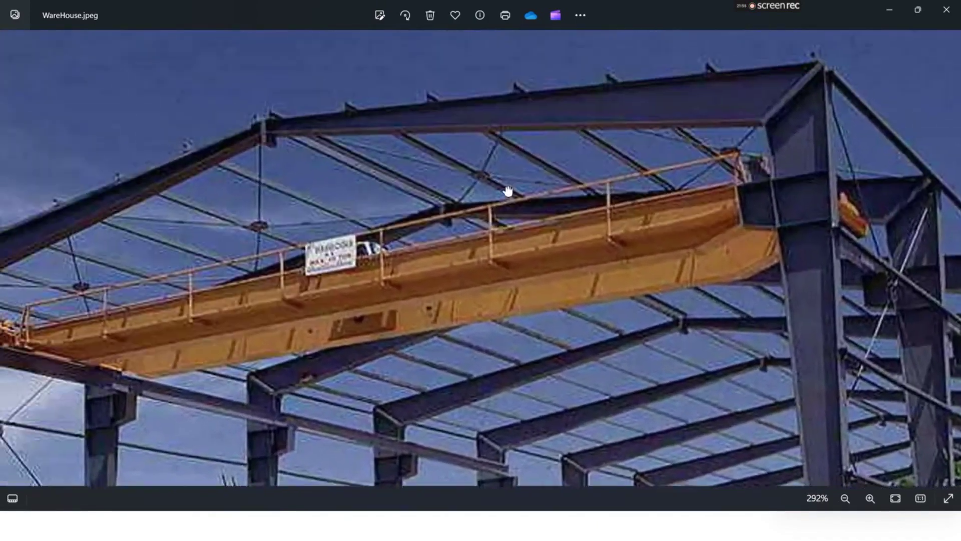
left_click_drag(507, 191, 537, 214)
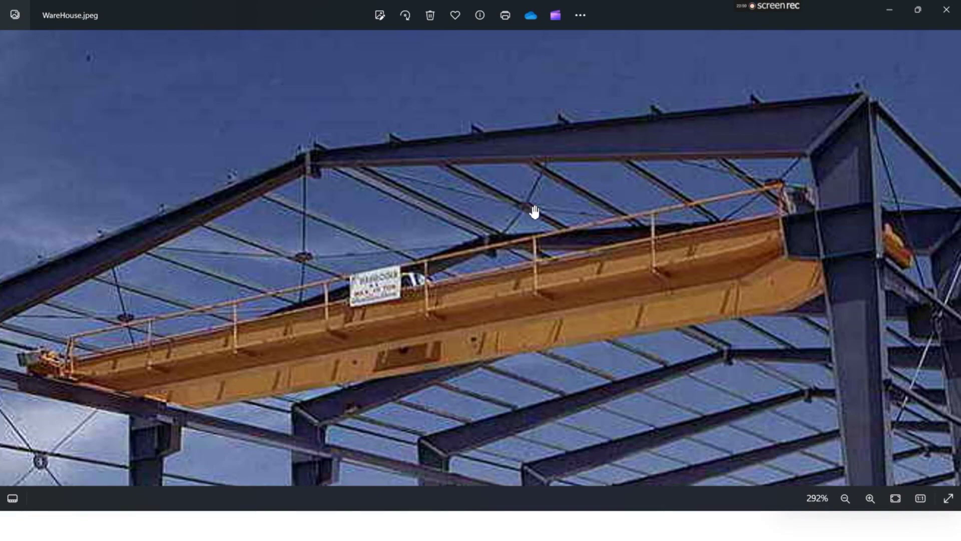
scroll(534, 211, "down", 2)
Switch back to STAAD.Pro, close the open rendered view and render the whole structure again
key("super")
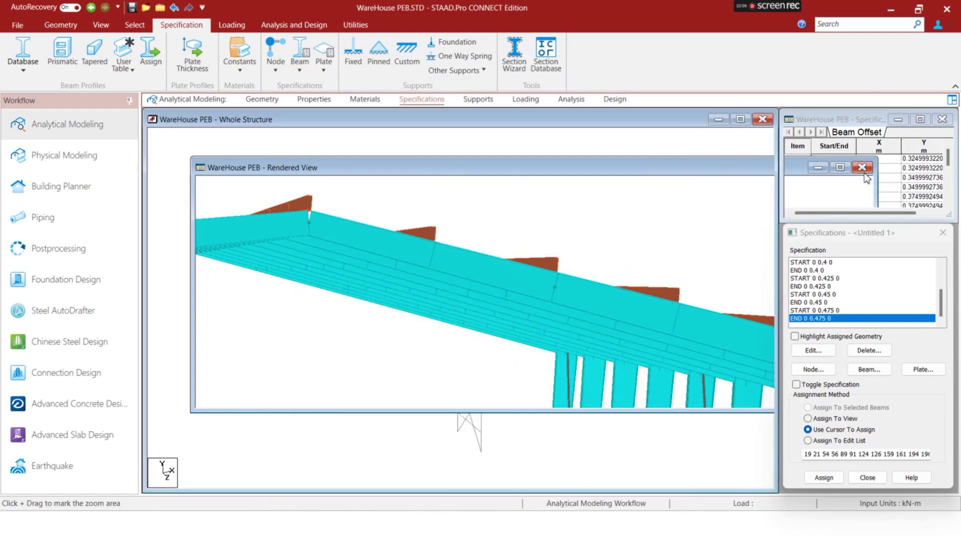
left_click(862, 167)
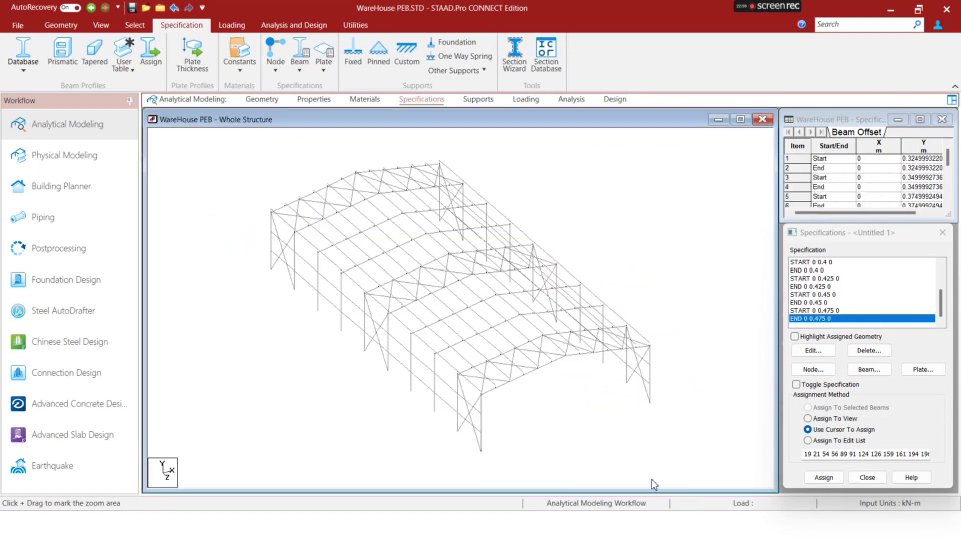
right_click(750, 348)
left_click(798, 501)
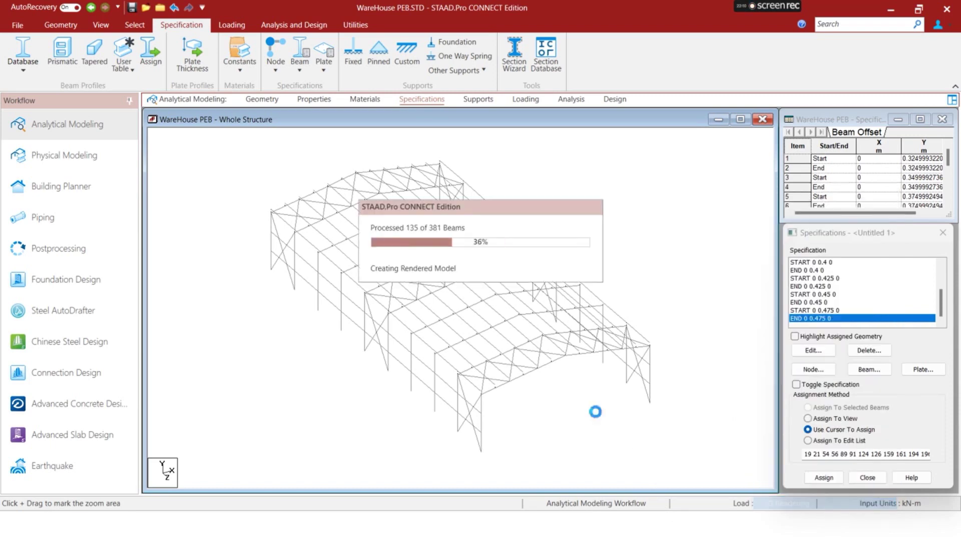
Examine the new rendering up close, checking the purlins at the ridge and along both slopes of the end rafter
scroll(569, 341, "up", 8)
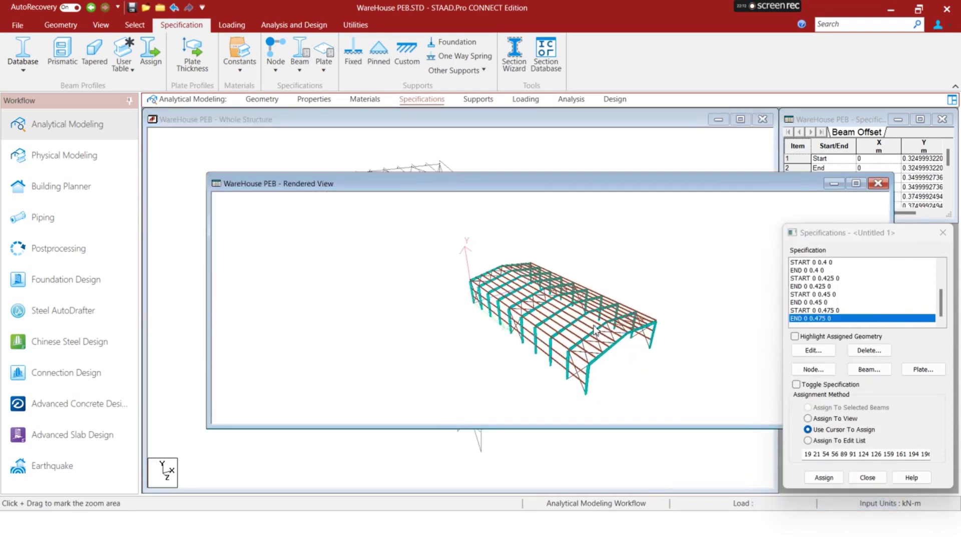
scroll(611, 335, "up", 8)
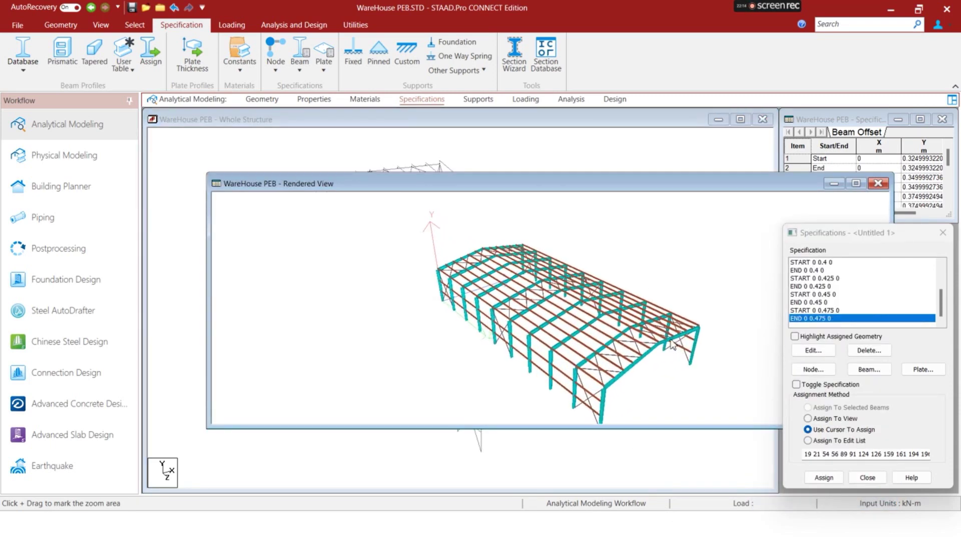
left_click_drag(672, 345, 533, 311)
scroll(534, 312, "up", 10)
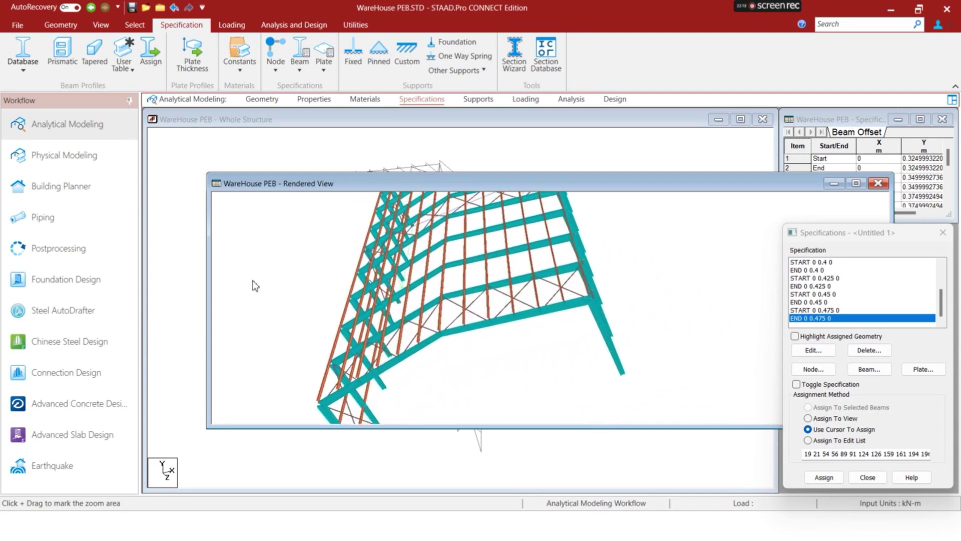
left_click_drag(576, 346, 467, 260)
scroll(403, 231, "up", 4)
scroll(405, 232, "down", 6)
scroll(468, 260, "up", 5)
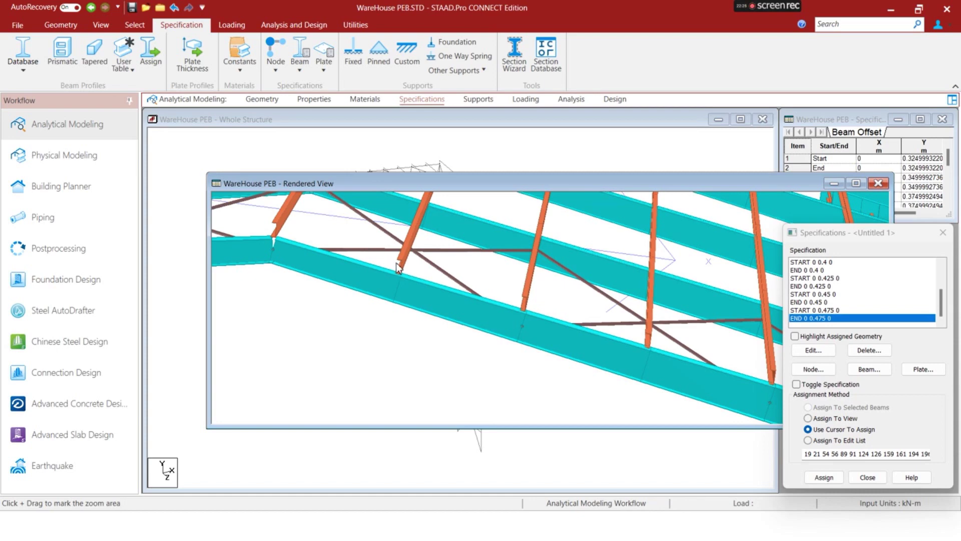
left_click_drag(293, 242, 408, 239)
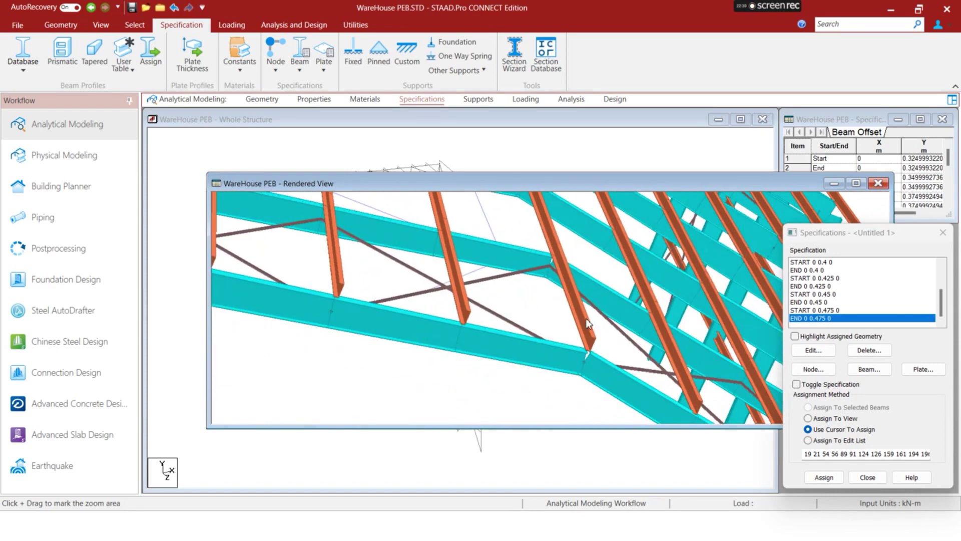
Examine the purlins along the second slope of the end rafter in the rendering and close the rendered view
left_click_drag(594, 335, 556, 333)
scroll(557, 333, "down", 5)
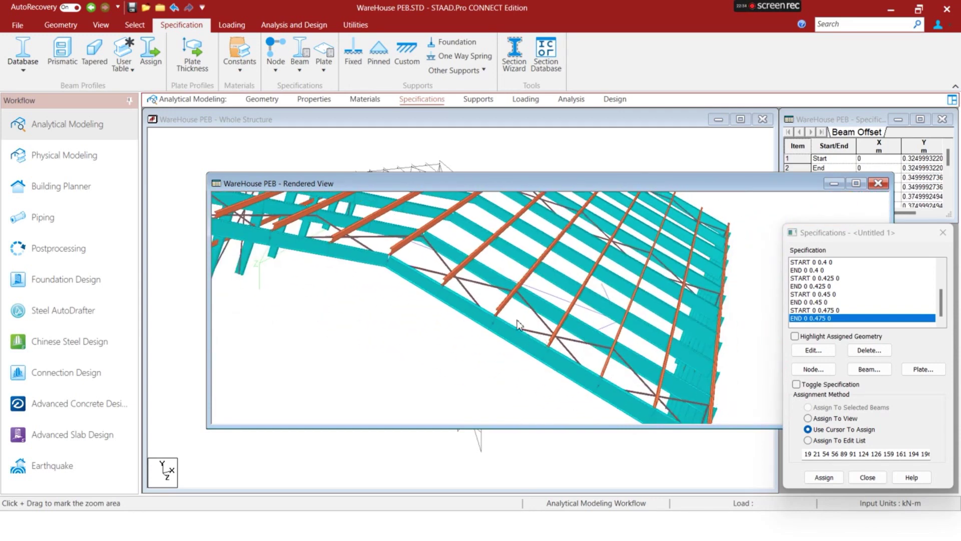
left_click(875, 184)
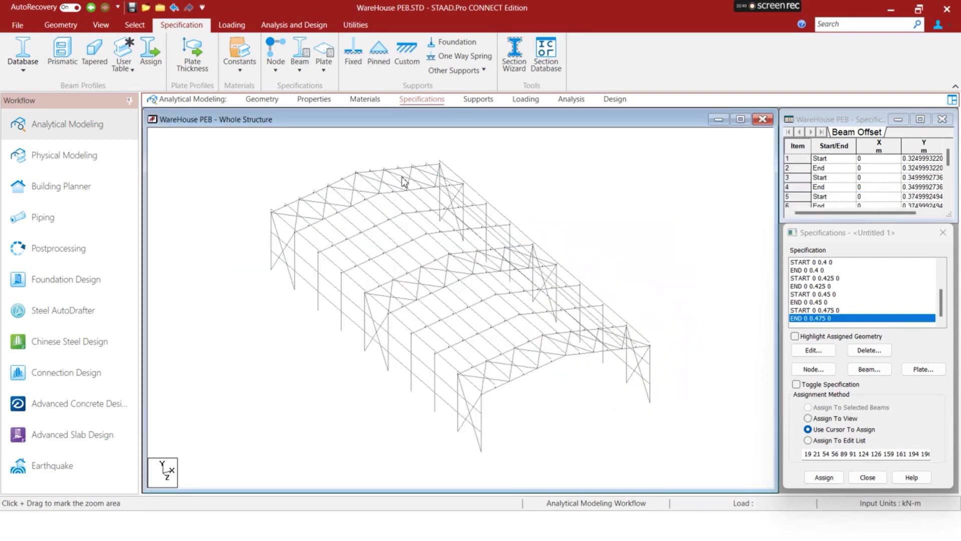
left_click(453, 174)
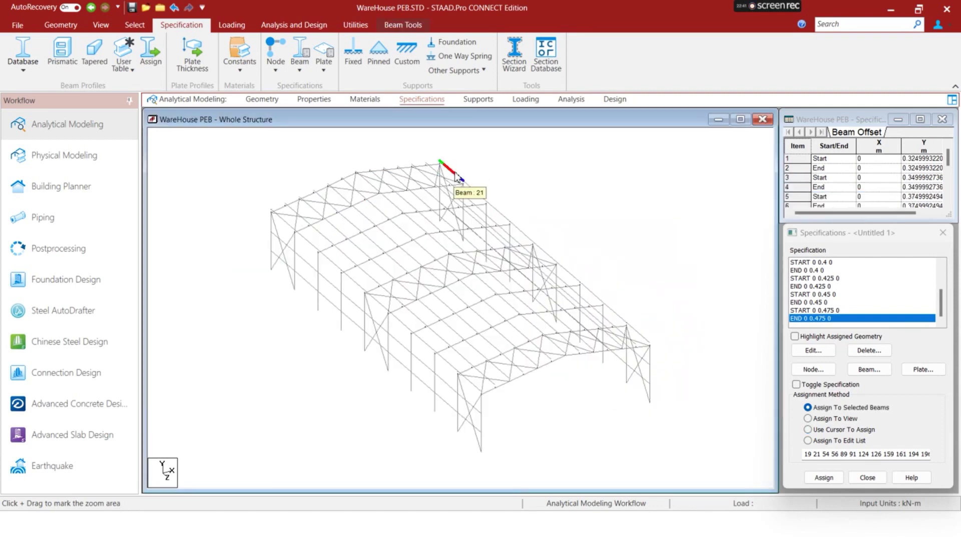
left_click(657, 293)
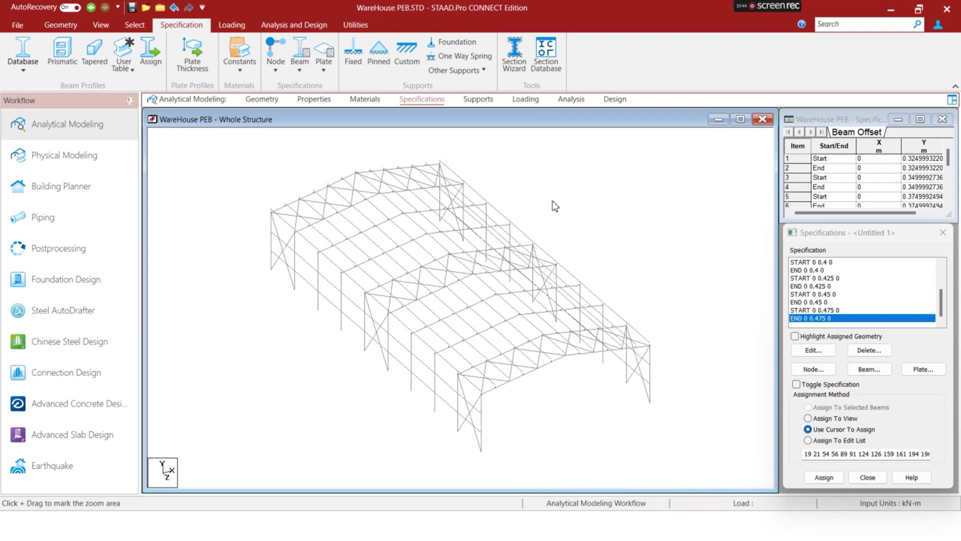
Select the _PURLINS group and display only those members in the active window
left_click(135, 25)
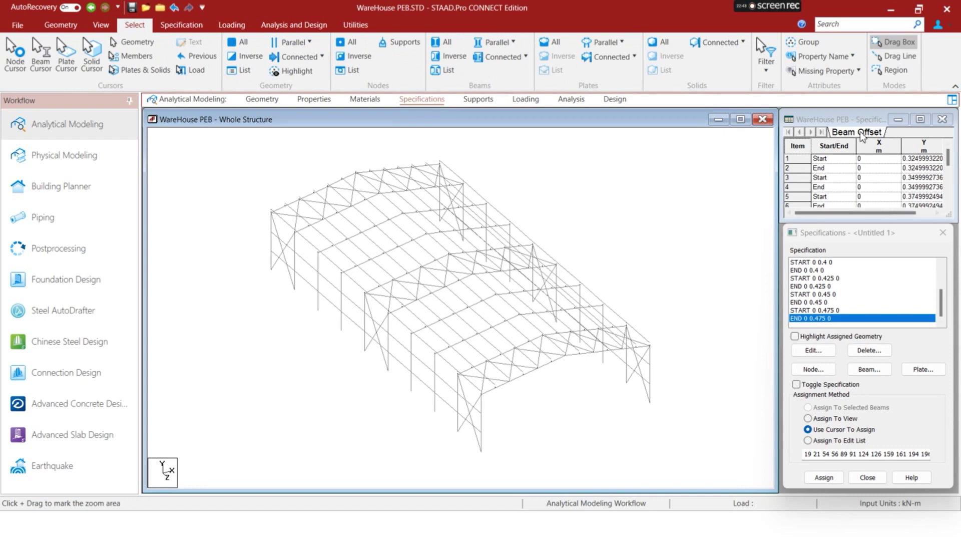
left_click(804, 42)
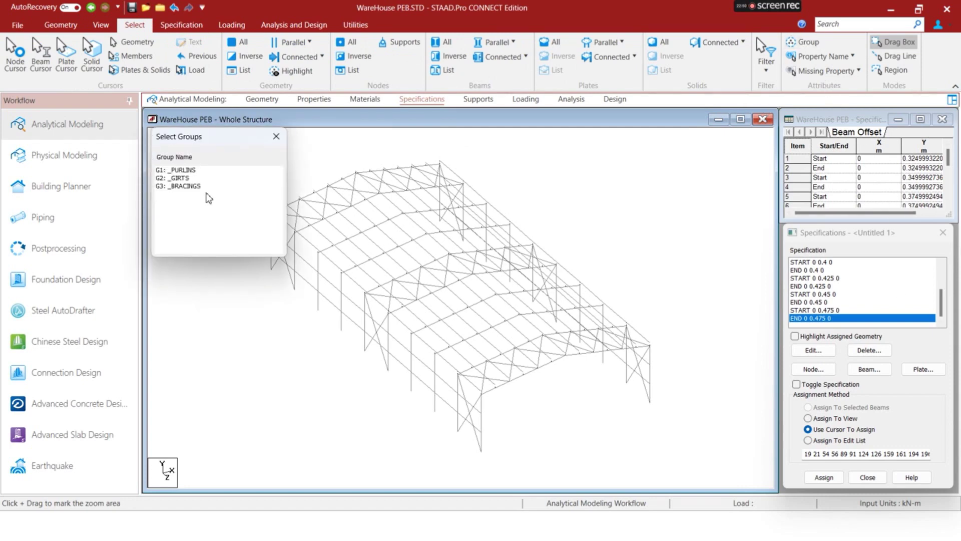
left_click(209, 178)
left_click(212, 171)
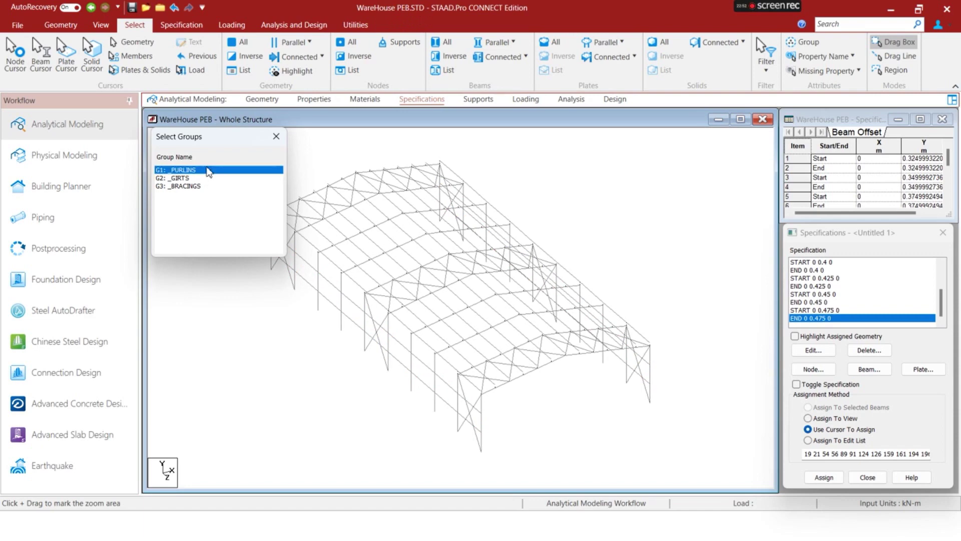
left_click(276, 136)
right_click(339, 167)
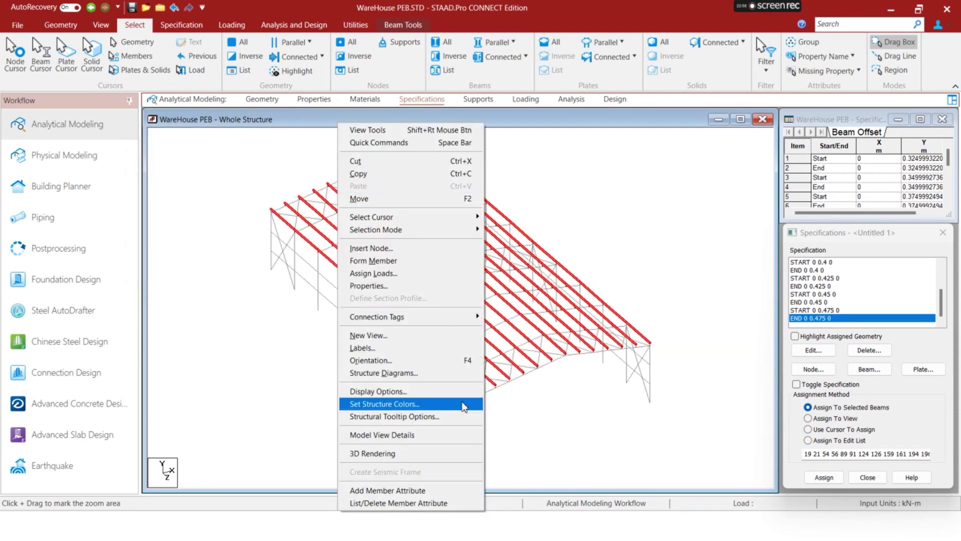
left_click(396, 336)
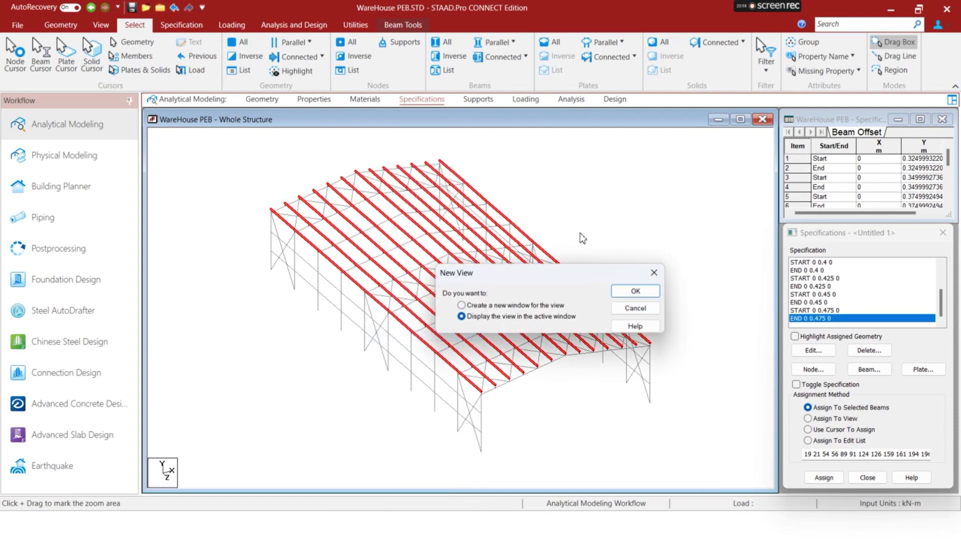
left_click(626, 294)
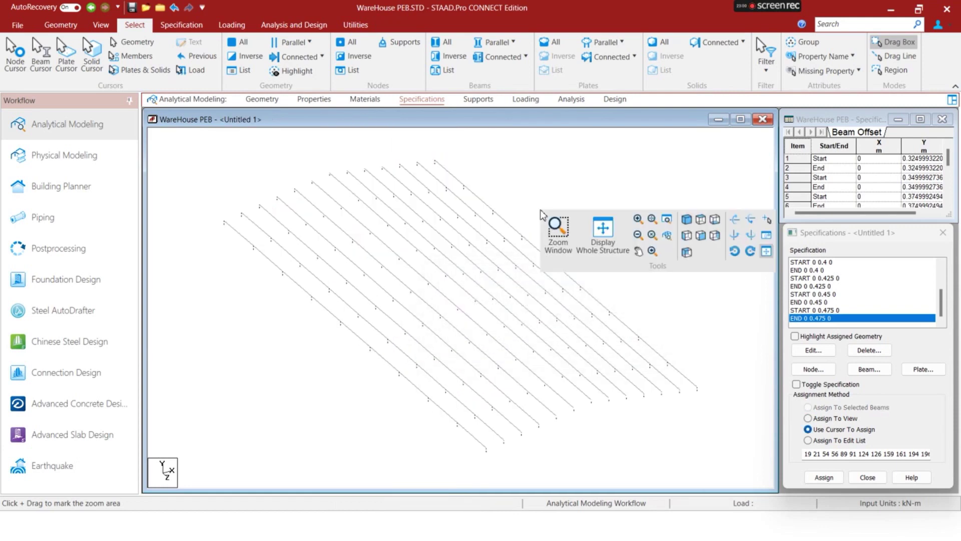
In the front view, select the six purlin lines on the +X side of the ridge and switch their beam incidence
left_click(699, 234)
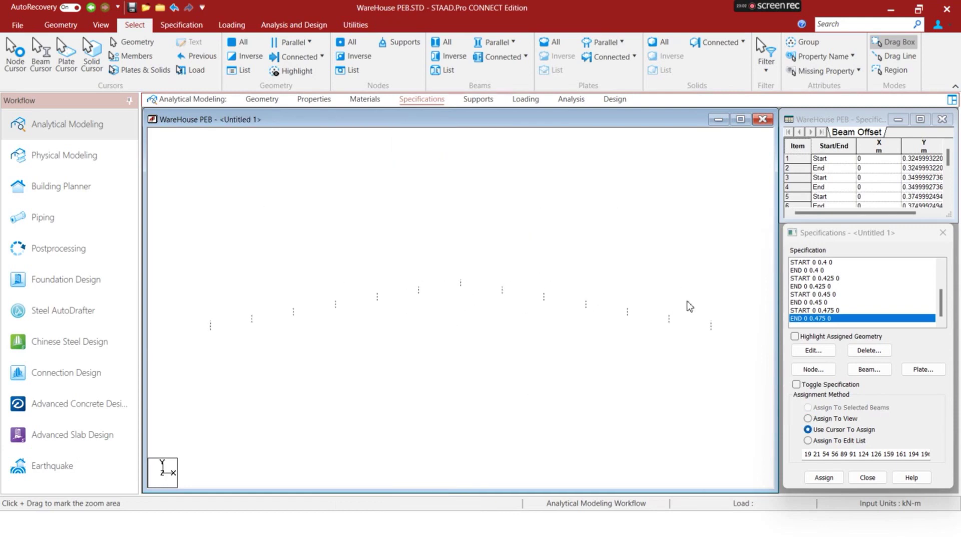
left_click_drag(484, 275, 729, 358)
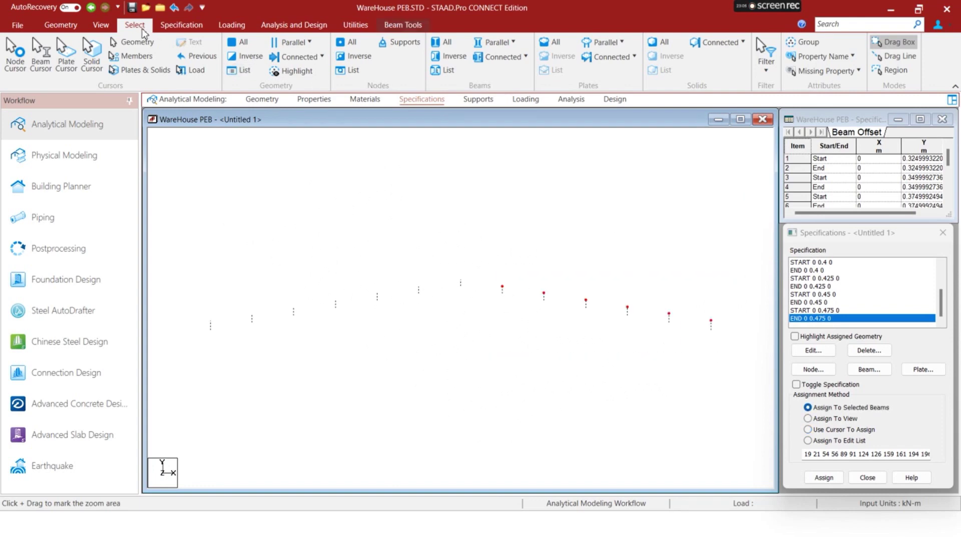
left_click(403, 24)
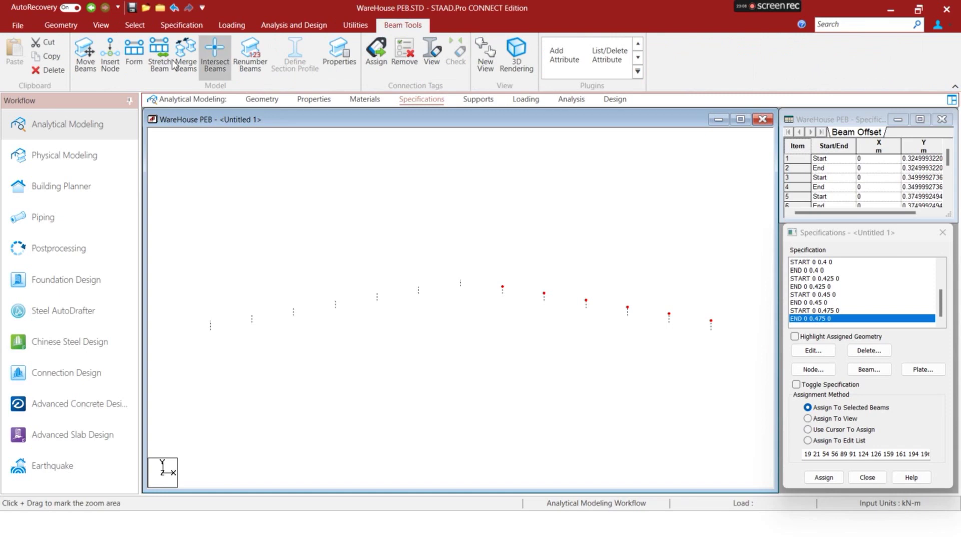
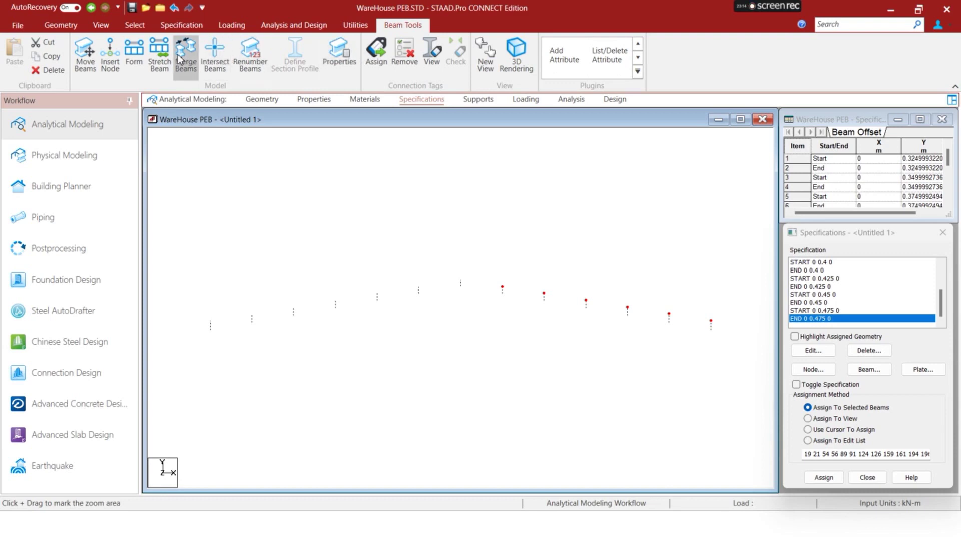
left_click(343, 26)
left_click(36, 71)
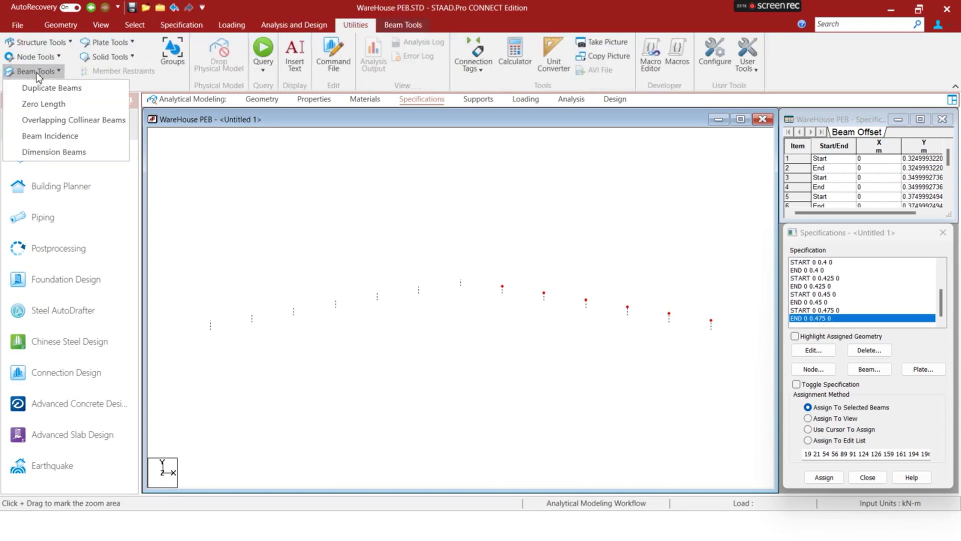
left_click(62, 138)
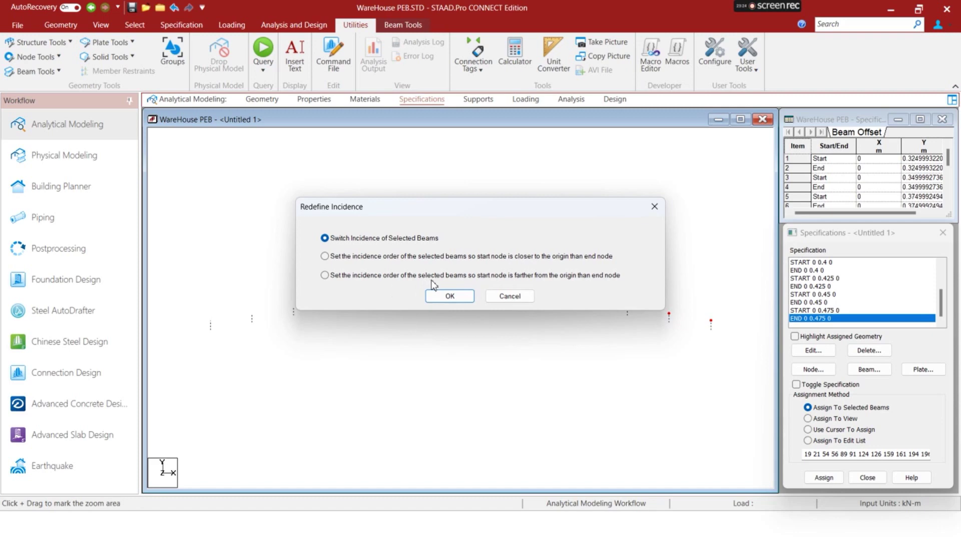
left_click(464, 299)
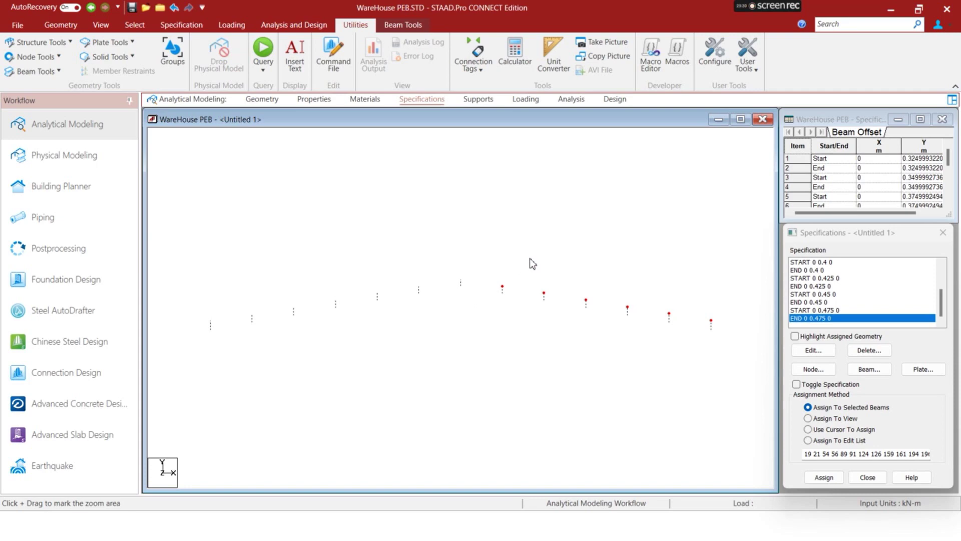
Render the isolated purlins in 3D, inspect their channel profiles up close and close the rendering
right_click(530, 259)
left_click(580, 453)
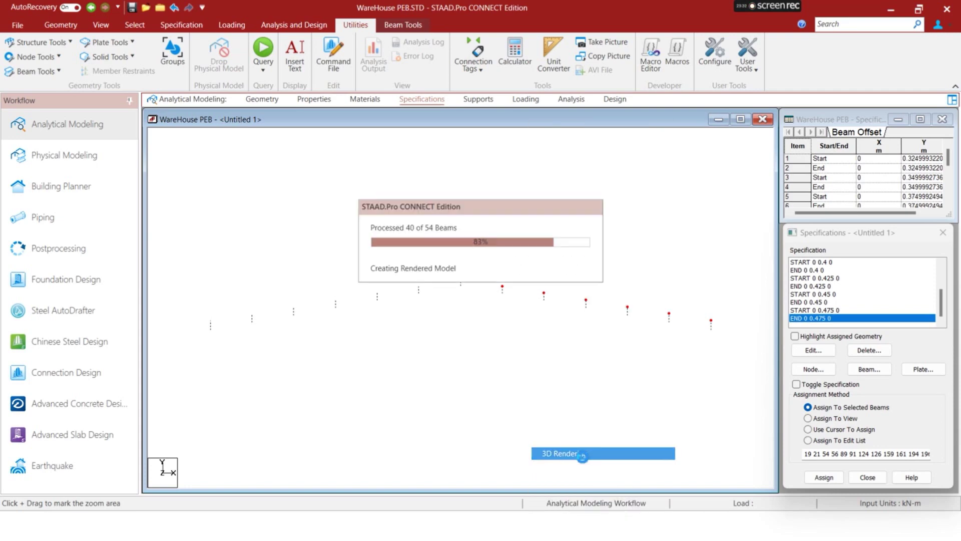
scroll(440, 315, "up", 6)
left_click_drag(529, 334, 461, 308)
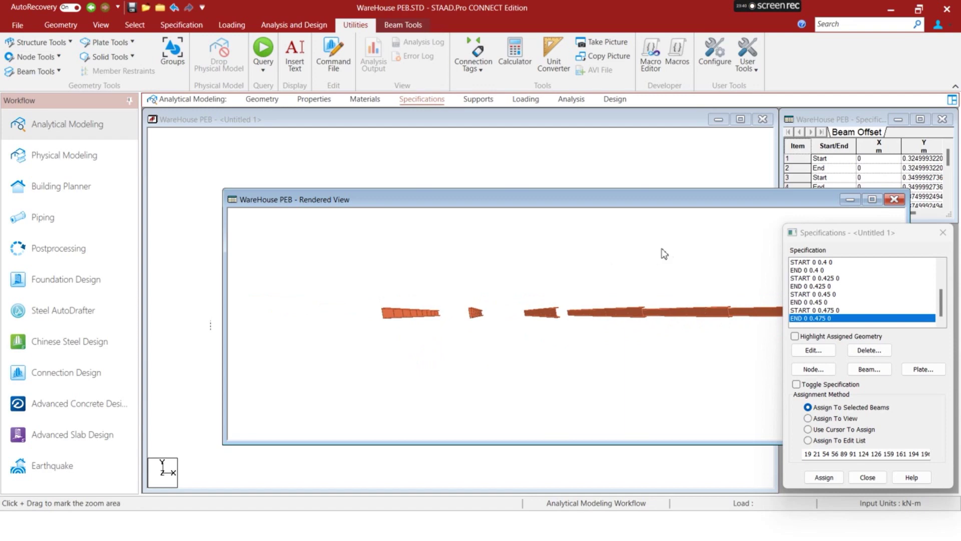
left_click(894, 201)
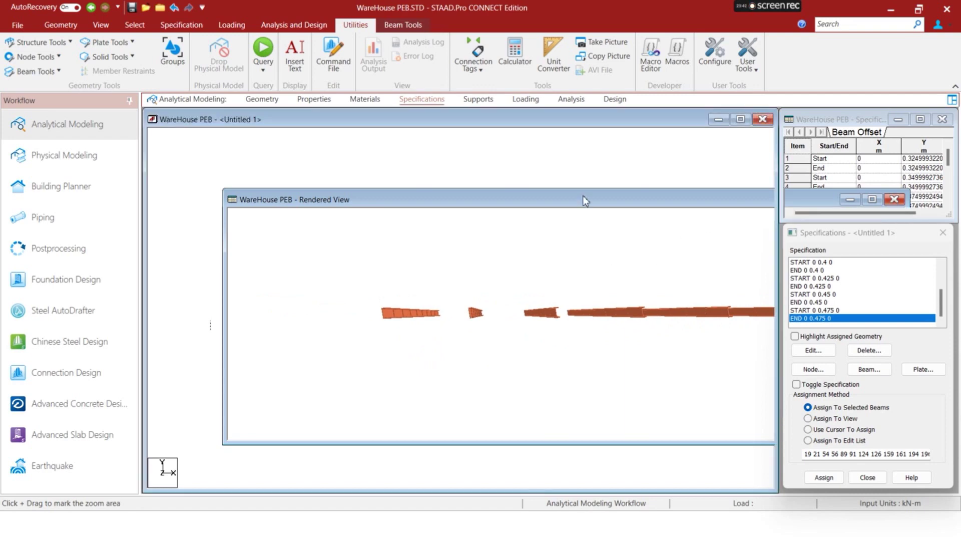
Display the whole structure again and render it in 3D
right_click(457, 161)
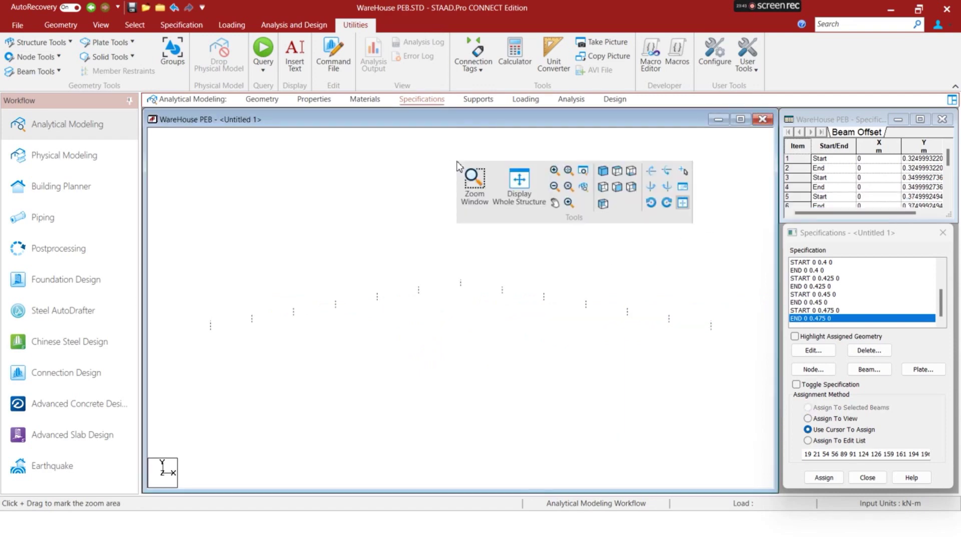
left_click(519, 182)
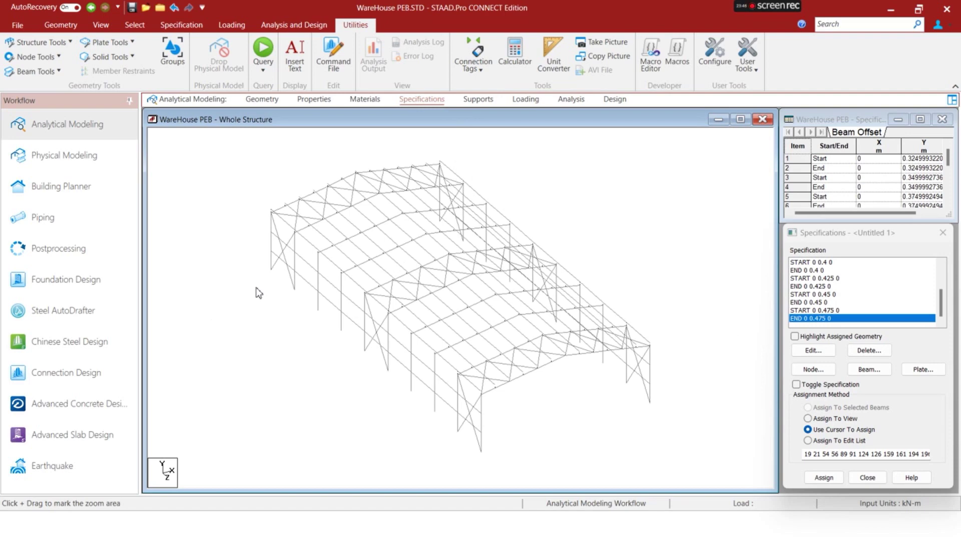
right_click(257, 289)
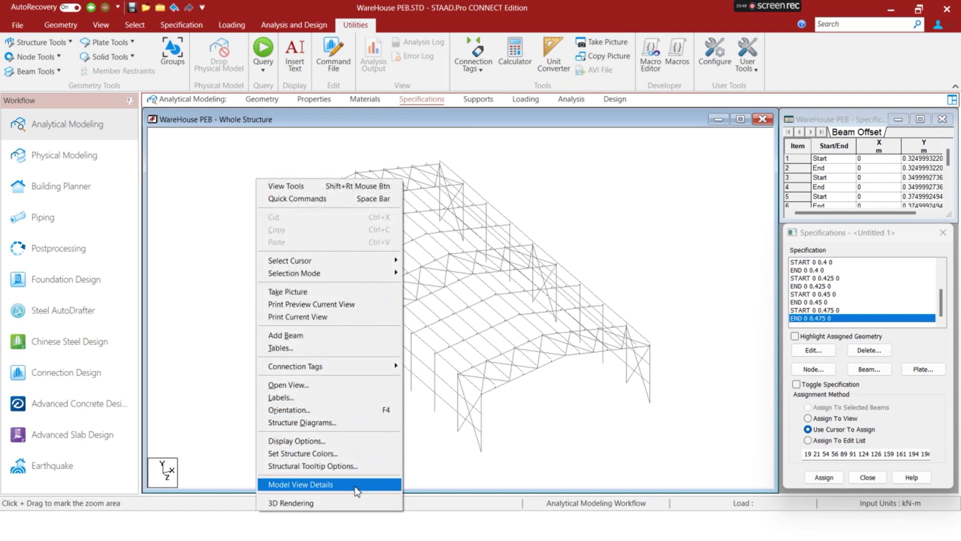
left_click(300, 503)
Examine up close which way the purlin channels face and how they seat on the end rafter near the ridge
left_click_drag(607, 291, 575, 324)
scroll(575, 324, "up", 7)
scroll(576, 327, "up", 6)
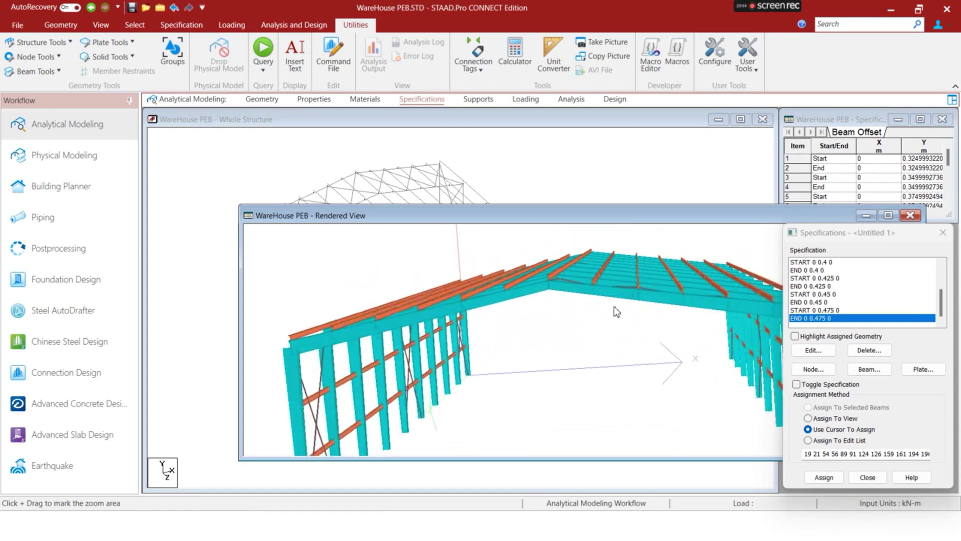
scroll(626, 294, "up", 5)
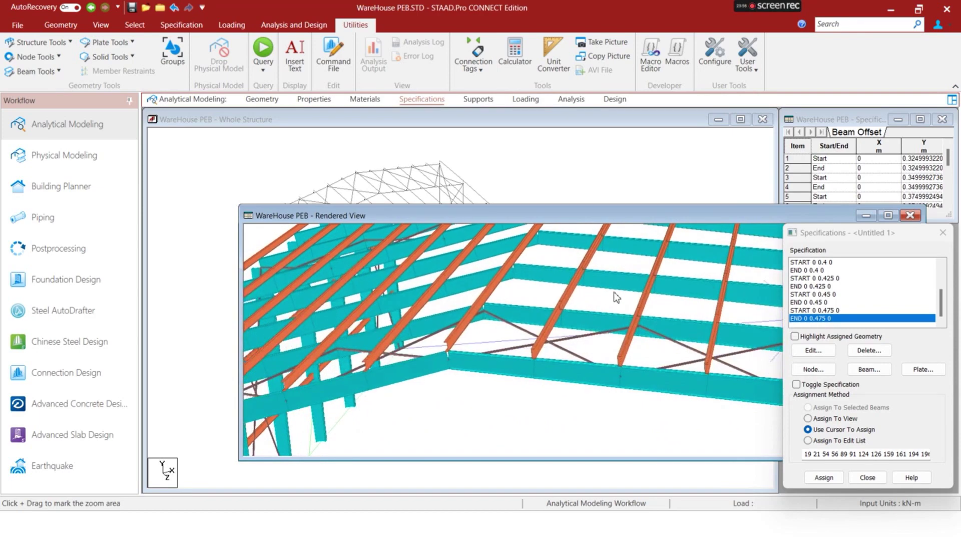
scroll(580, 321, "up", 3)
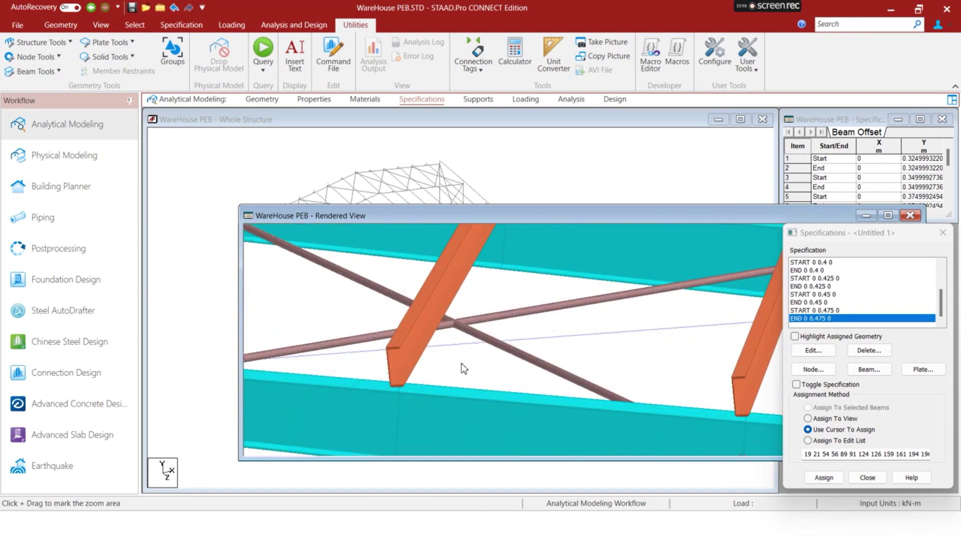
scroll(461, 365, "up", 4)
scroll(469, 369, "up", 4)
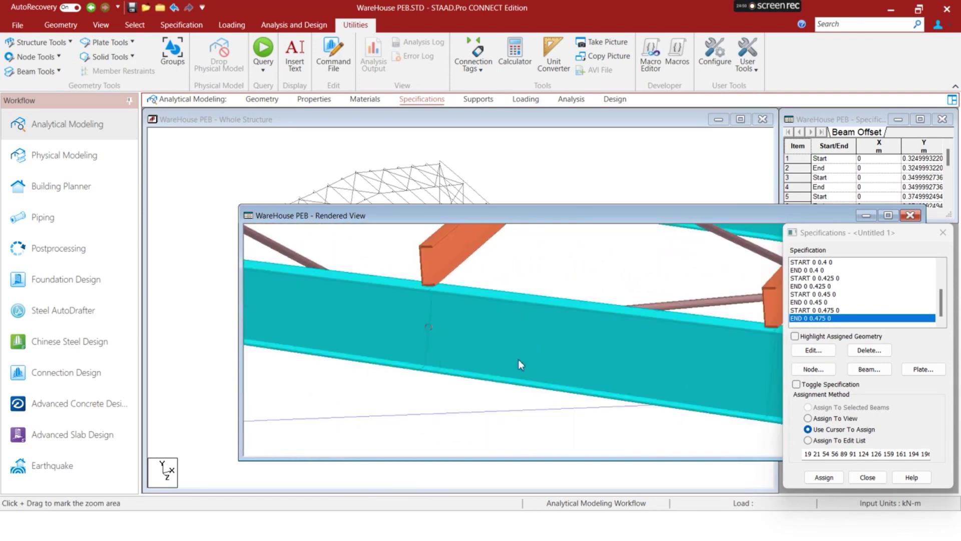
scroll(545, 367, "up", 4)
scroll(519, 366, "down", 10)
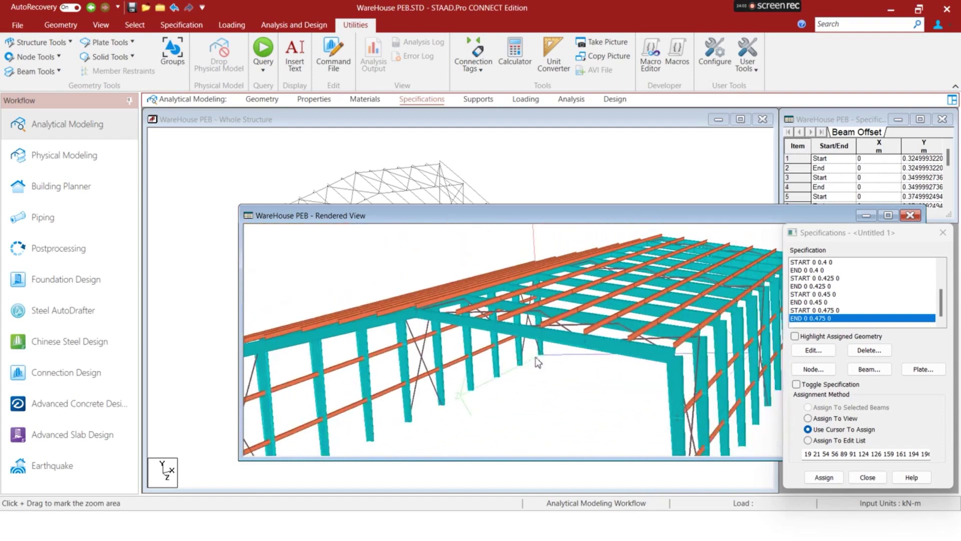
Check the purlin orientation on both roof slopes from the eaves and the end frame, and close the rendered view
left_click_drag(519, 331, 438, 318)
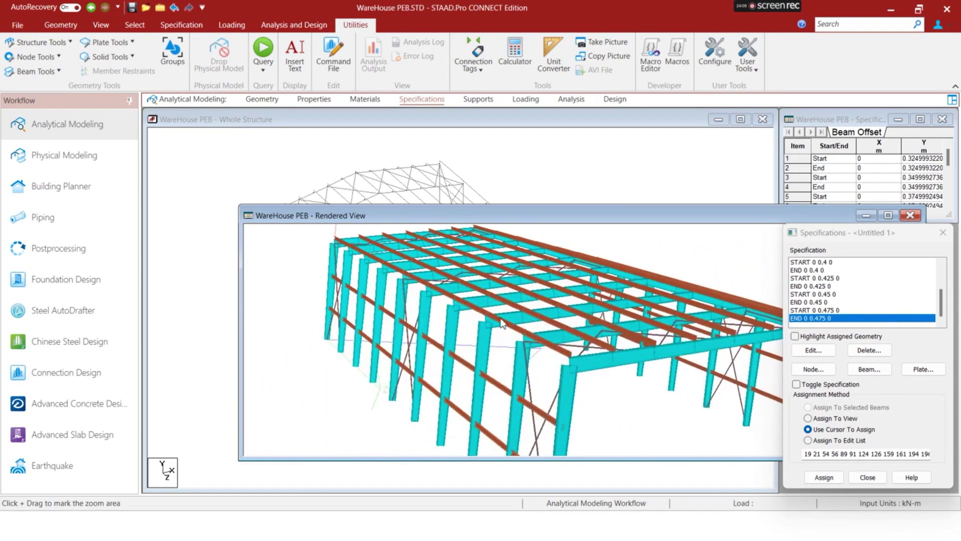
scroll(493, 320, "up", 3)
scroll(493, 324, "up", 1)
scroll(493, 324, "down", 2)
left_click_drag(546, 323, 470, 319)
scroll(471, 319, "up", 2)
scroll(513, 322, "up", 5)
left_click_drag(553, 328, 518, 318)
mouse_move(615, 329)
left_mouse_down()
mouse_move(569, 342)
mouse_move(623, 326)
left_mouse_up()
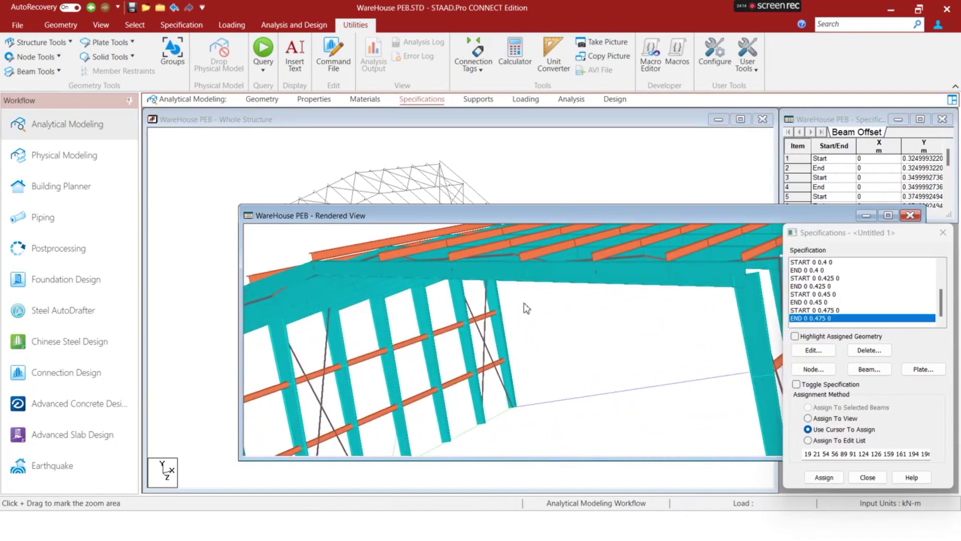
left_click_drag(526, 307, 554, 317)
left_click(910, 215)
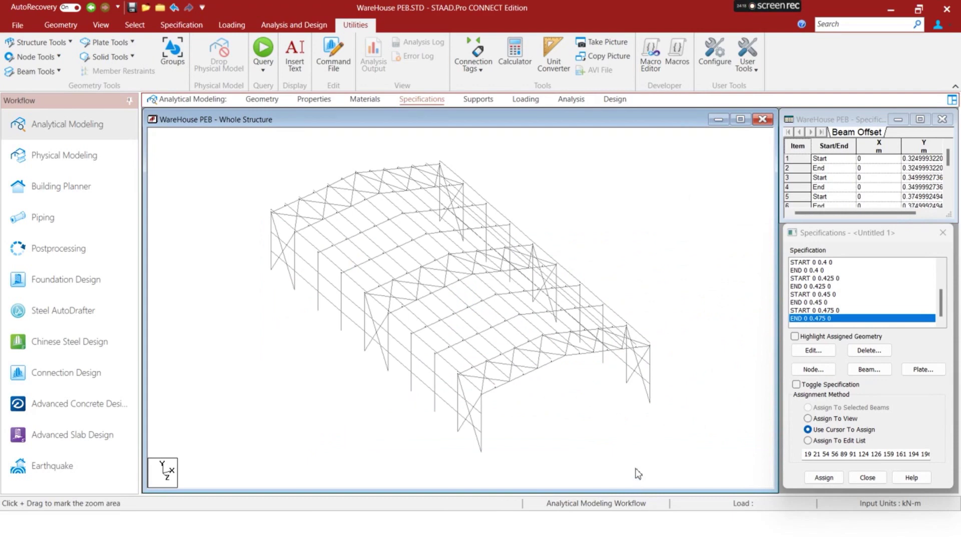
Switch to the handwritten frame sketch and draw a magenta channel section above the +X rafter slope and a line at eave level
key("super")
left_click(644, 529)
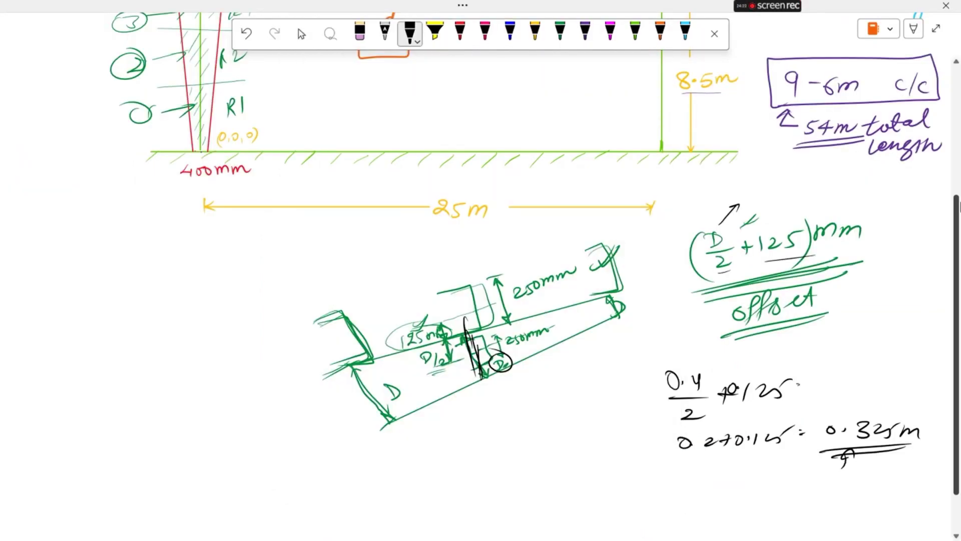
scroll(644, 526, "up", 5)
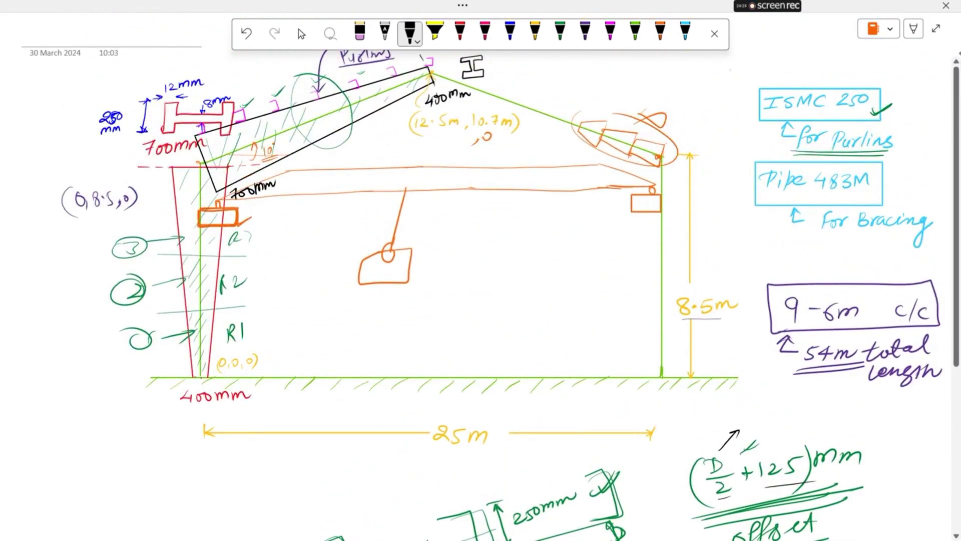
left_click(585, 34)
left_click(610, 34)
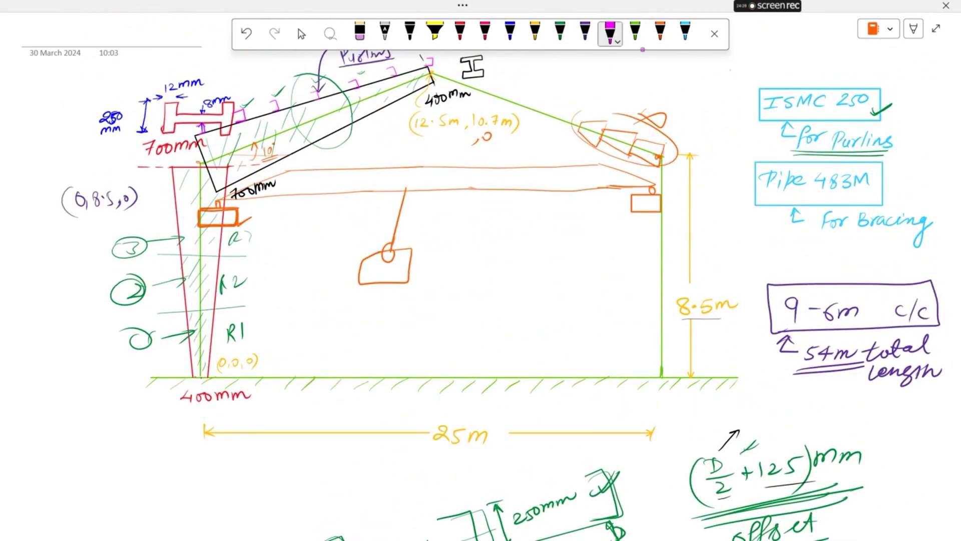
left_click_drag(527, 78, 546, 77)
left_click_drag(231, 169, 284, 165)
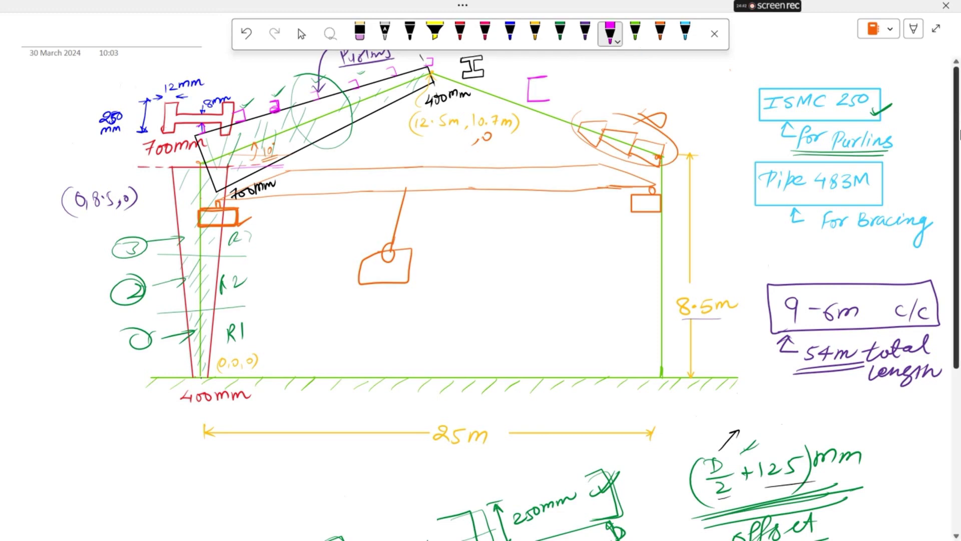
Sketch a magenta upright channel on the rafter detail, mark the 10° slope angle under it, and add the channel's tilted position
scroll(642, 50, "down", 6)
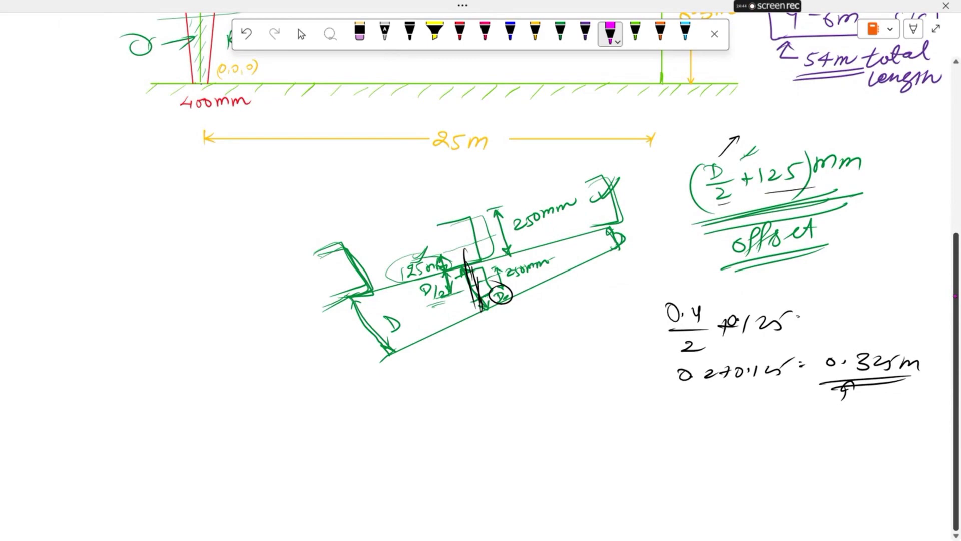
mouse_move(564, 192)
left_mouse_down()
mouse_move(554, 232)
mouse_move(530, 242)
left_mouse_up()
key("ctrl+z")
mouse_move(551, 187)
left_mouse_down()
mouse_move(574, 186)
mouse_move(573, 229)
mouse_move(546, 235)
left_mouse_up()
left_click_drag(529, 253, 545, 249)
left_click_drag(530, 256, 543, 253)
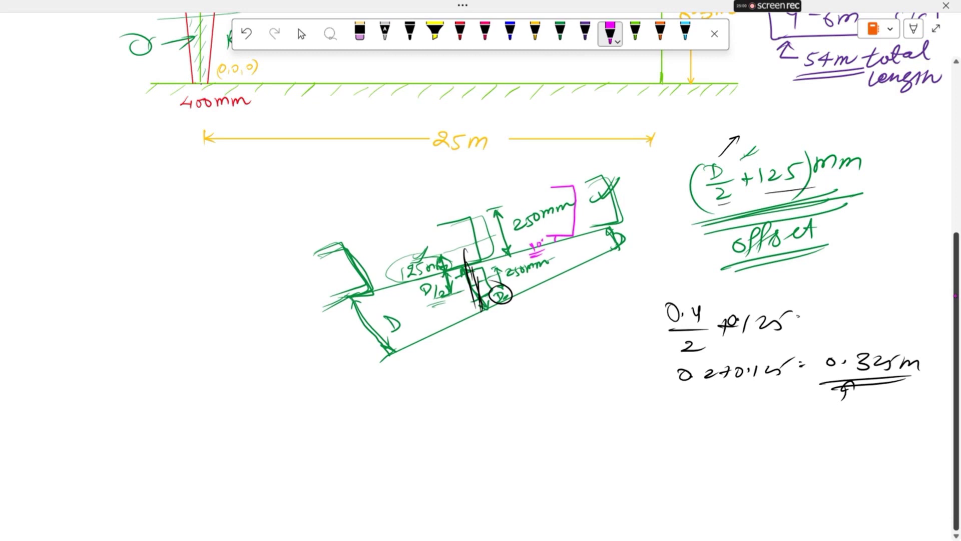
mouse_move(544, 234)
left_mouse_down()
mouse_move(525, 247)
mouse_move(545, 236)
left_mouse_up()
mouse_move(549, 196)
left_mouse_down()
mouse_move(530, 204)
mouse_move(524, 253)
mouse_move(549, 219)
left_mouse_up()
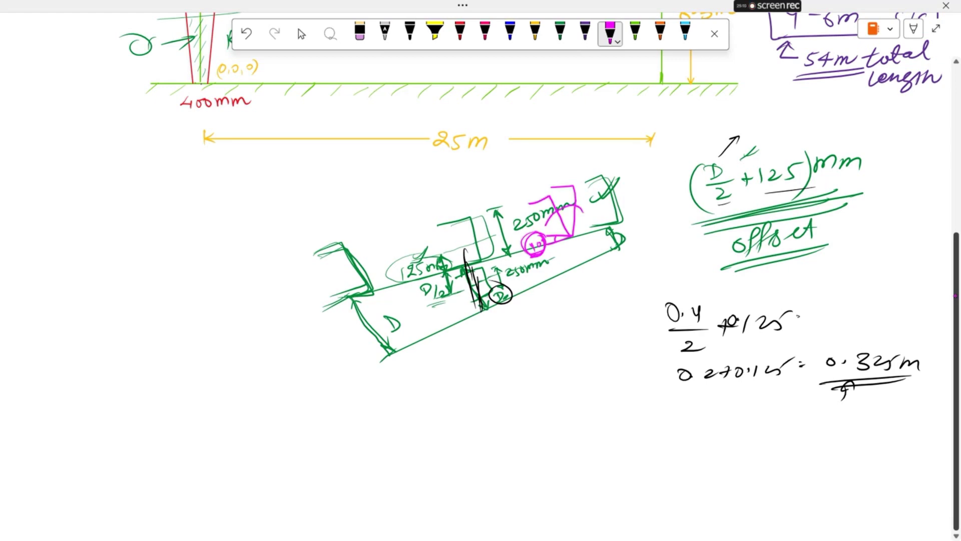
Switch to STAAD.Pro to look at the Beta Angle properties of the whole structure, and return to the handwritten sketch
key("super")
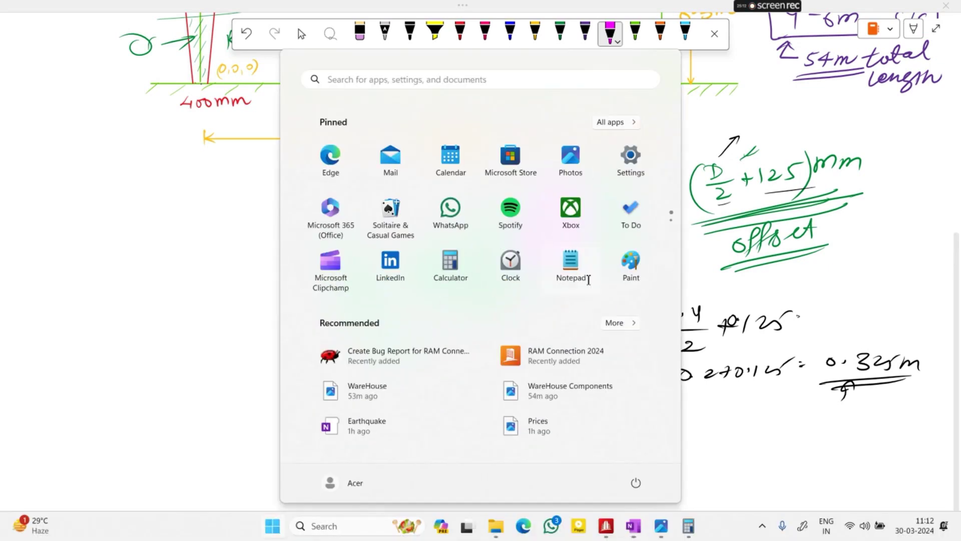
left_click(611, 524)
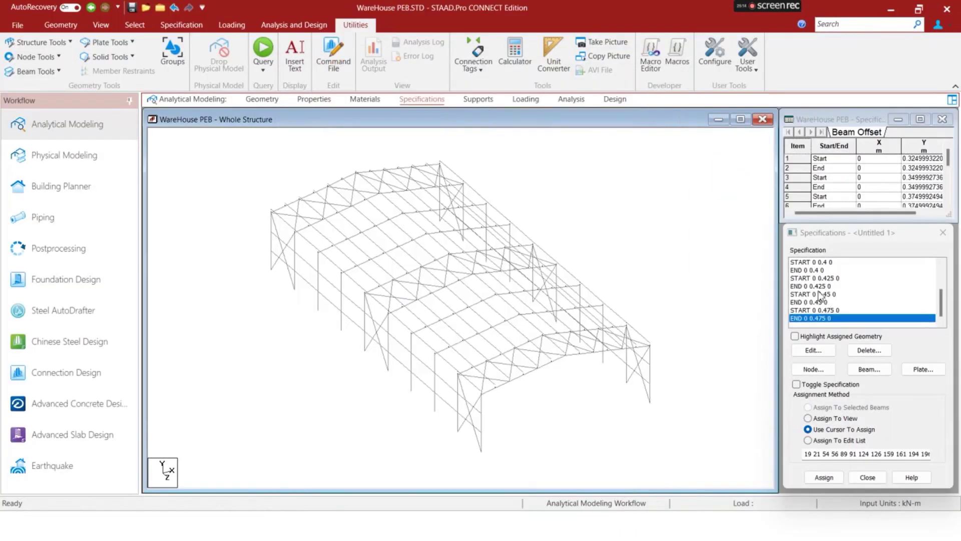
left_click(355, 100)
left_click(314, 101)
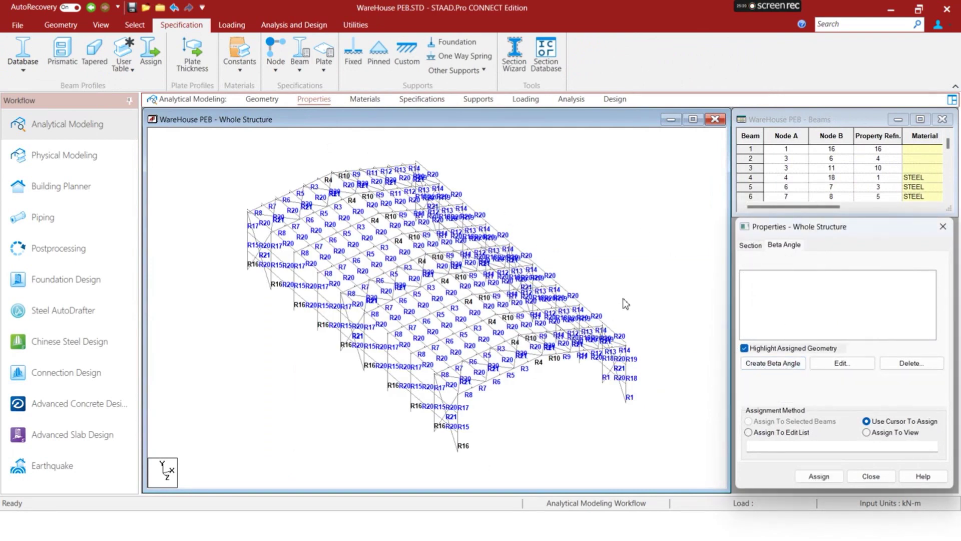
key("super")
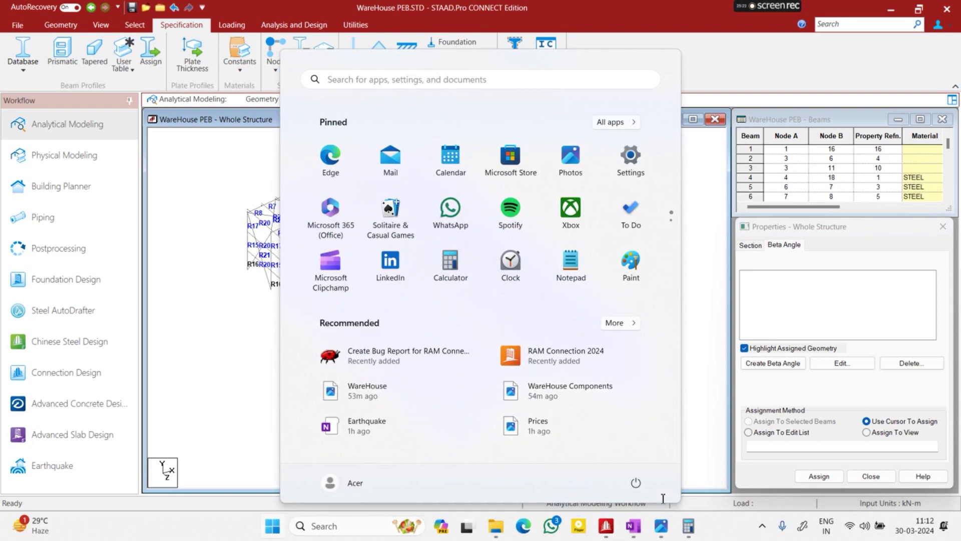
left_click(635, 528)
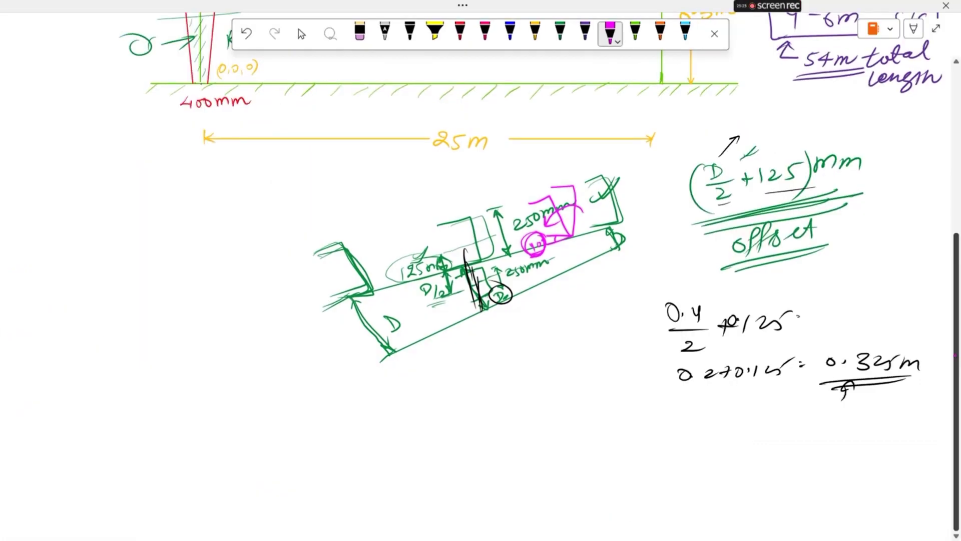
Draw a long, inclined magenta purlin below the rafter detail and add a blue local x-axis arrow labelled X pointing down its length
mouse_move(560, 325)
left_mouse_down()
mouse_move(589, 321)
mouse_move(629, 497)
mouse_move(581, 429)
mouse_move(565, 325)
left_mouse_up()
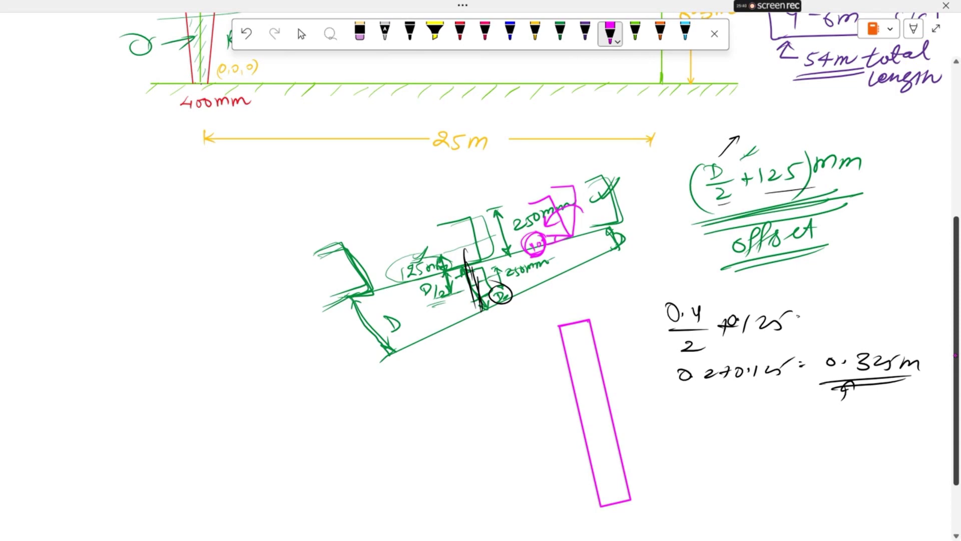
left_click_drag(591, 399, 598, 430)
key("ctrl+z")
left_click(511, 34)
left_click_drag(592, 392, 593, 417)
mouse_move(586, 407)
left_mouse_down()
mouse_move(593, 417)
mouse_move(599, 405)
left_mouse_up()
mouse_move(599, 427)
left_mouse_down()
mouse_move(590, 440)
mouse_move(600, 438)
left_mouse_up()
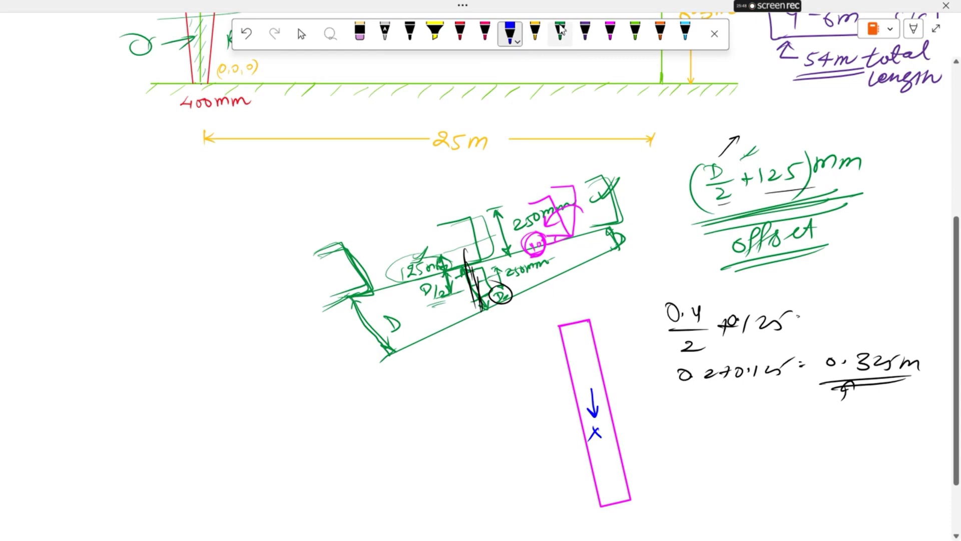
Add a light green Z-axis arrow and a red Y-axis arrow with their labels at the middle of the magenta purlin
left_click(634, 34)
left_click_drag(592, 390, 640, 382)
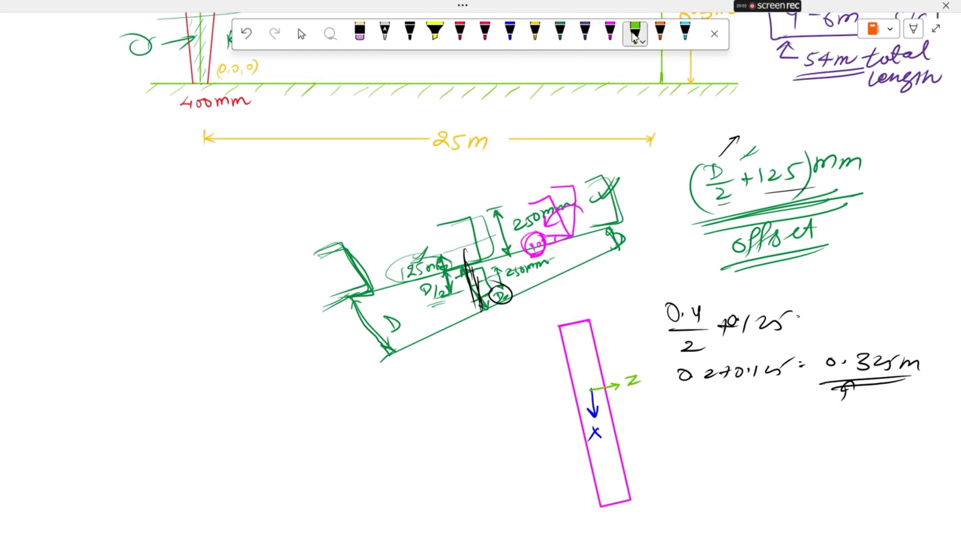
left_click(459, 33)
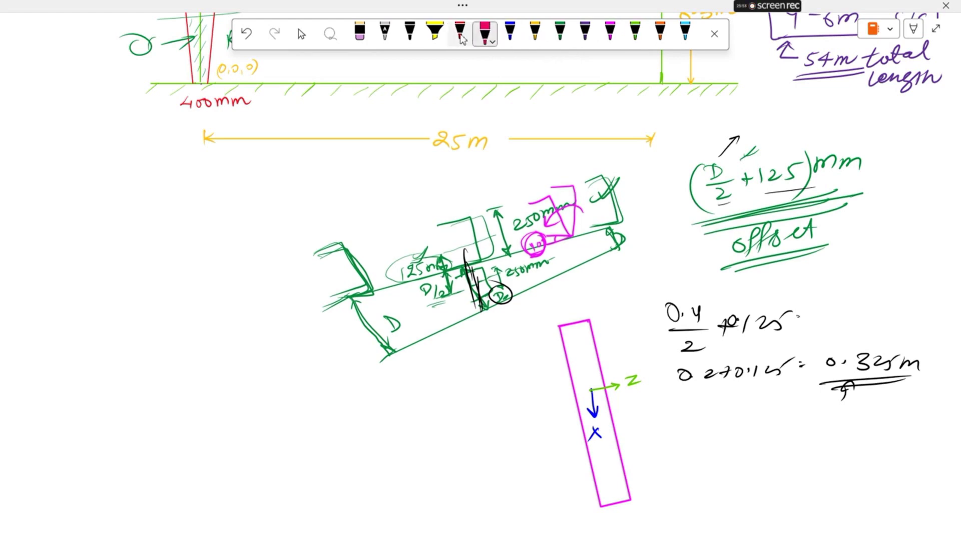
mouse_move(591, 389)
left_mouse_down()
mouse_move(571, 371)
mouse_move(574, 383)
left_mouse_up()
left_click_drag(551, 375, 555, 402)
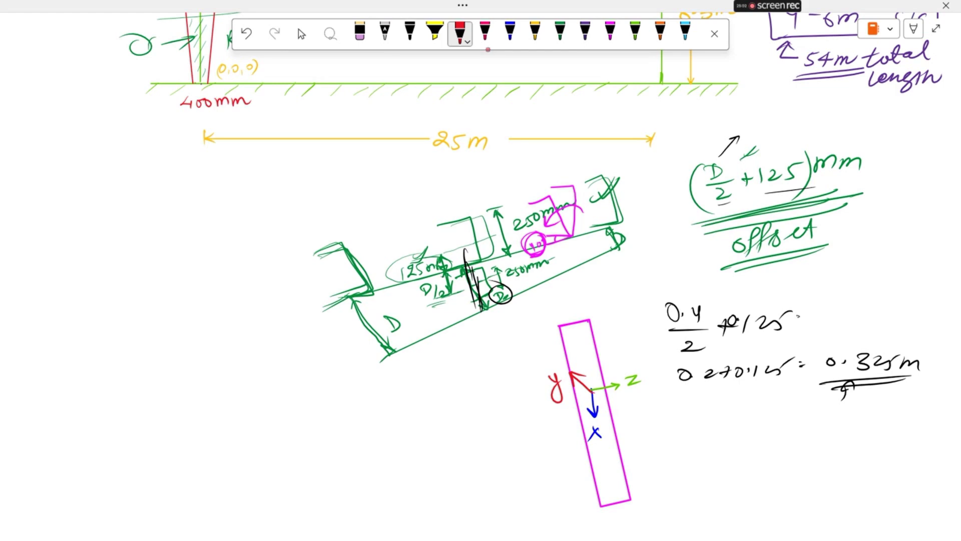
Draw a dark green dashed centreline along the purlin, with a small cross and a counter-clockwise rotation arrow at its upper end
left_click(561, 32)
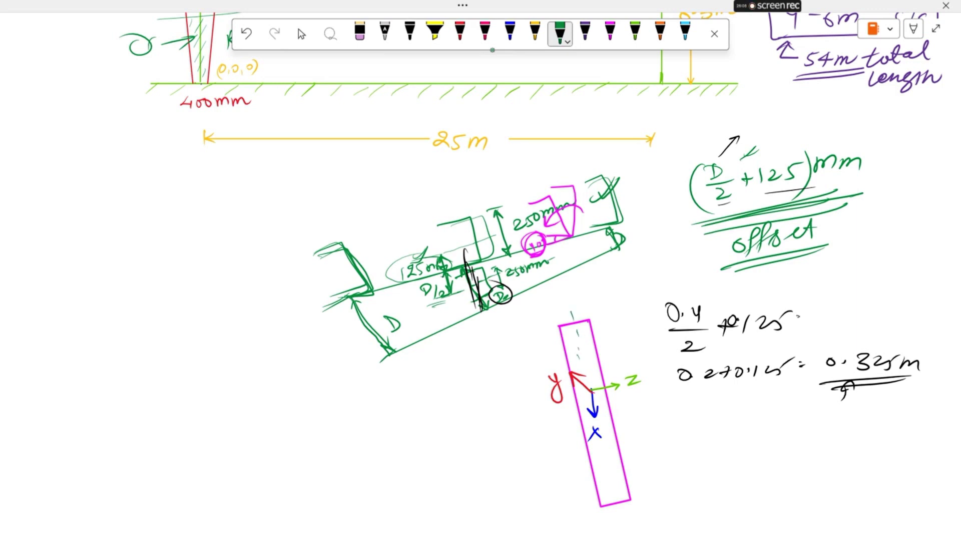
left_click_drag(611, 473, 613, 485)
left_click_drag(612, 493, 620, 527)
left_click_drag(589, 307, 598, 315)
left_click_drag(598, 307, 589, 315)
left_click_drag(615, 335, 544, 354)
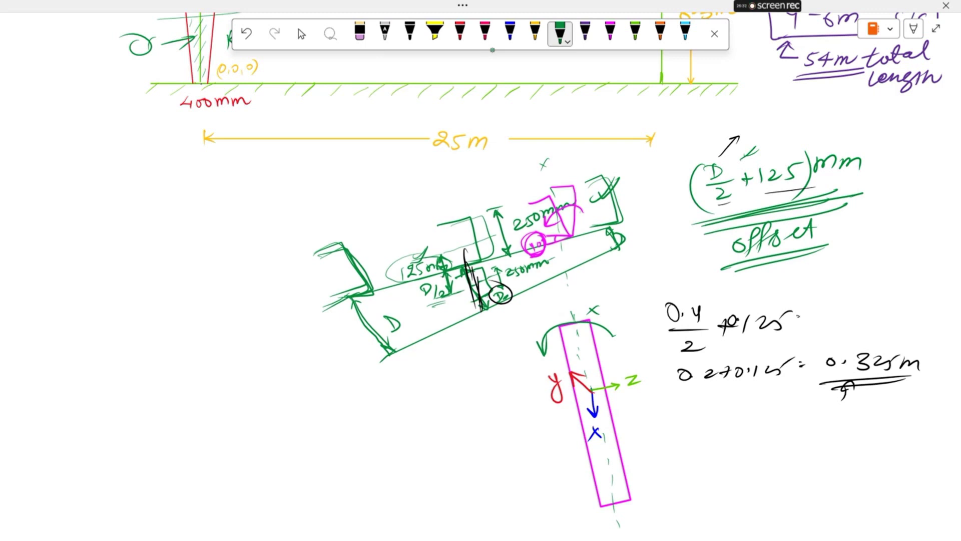
Write an underlined "Beta Angle" heading with arrows to 10° and -10°, and note 350° beside the -10°
mouse_move(43, 253)
left_mouse_down()
mouse_move(55, 271)
mouse_move(70, 240)
mouse_move(88, 248)
mouse_move(158, 212)
left_mouse_up()
left_click_drag(35, 288, 152, 228)
left_click_drag(81, 265, 78, 306)
left_click_drag(79, 305, 85, 273)
left_click_drag(78, 326, 77, 342)
mouse_move(89, 325)
left_mouse_down()
mouse_move(93, 335)
mouse_move(76, 353)
mouse_move(102, 341)
left_mouse_up()
mouse_move(76, 268)
left_mouse_down()
mouse_move(131, 275)
mouse_move(120, 280)
left_mouse_up()
left_click_drag(128, 296, 144, 297)
left_click_drag(154, 287, 161, 284)
left_click_drag(128, 302, 165, 294)
mouse_move(129, 310)
left_mouse_down()
mouse_move(167, 301)
mouse_move(160, 302)
mouse_move(164, 330)
mouse_move(199, 311)
left_mouse_up()
left_click_drag(208, 304, 209, 307)
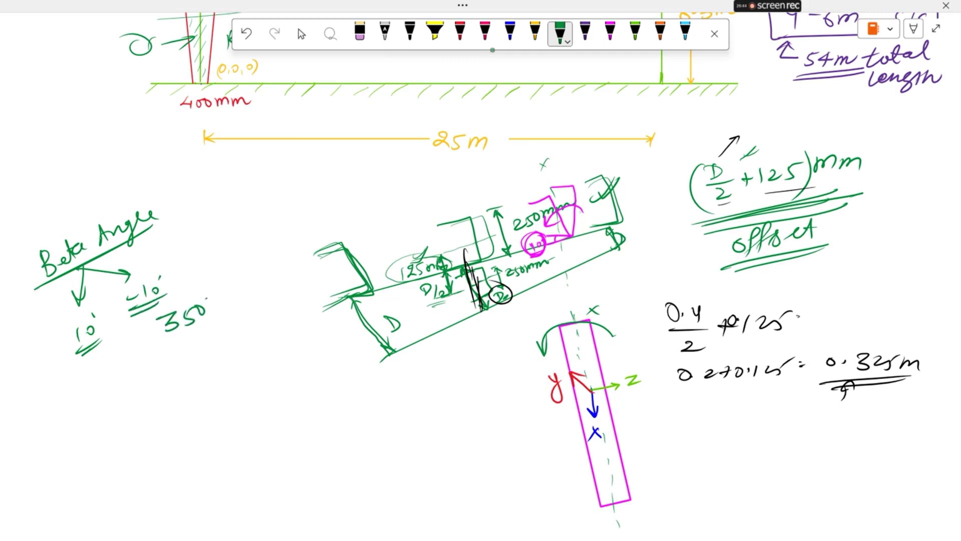
Underline 350° in the Beta Angle note and annotate it with an arrow to an underlined 360-10°
left_click_drag(165, 339, 210, 322)
left_click_drag(170, 346, 213, 329)
left_click_drag(183, 297, 185, 265)
left_click_drag(179, 271, 200, 267)
left_click_drag(214, 250, 215, 263)
left_click_drag(224, 251, 241, 250)
mouse_move(246, 244)
left_mouse_down()
mouse_move(247, 254)
mouse_move(256, 250)
left_mouse_up()
mouse_move(203, 277)
left_mouse_down()
mouse_move(267, 259)
mouse_move(251, 273)
left_mouse_up()
Add a plus sign to the 10° option, circle +10° and 350°, and emphasise the Beta Angle options with further underlines
left_click_drag(82, 361, 99, 350)
left_click_drag(121, 301, 137, 296)
left_click_drag(62, 348, 61, 355)
left_click_drag(57, 353, 67, 350)
mouse_move(81, 307)
left_mouse_down()
mouse_move(109, 328)
mouse_move(92, 306)
left_mouse_up()
mouse_move(208, 294)
left_mouse_down()
mouse_move(212, 325)
mouse_move(186, 292)
left_mouse_up()
left_click_drag(94, 371, 116, 343)
left_click_drag(160, 350, 179, 331)
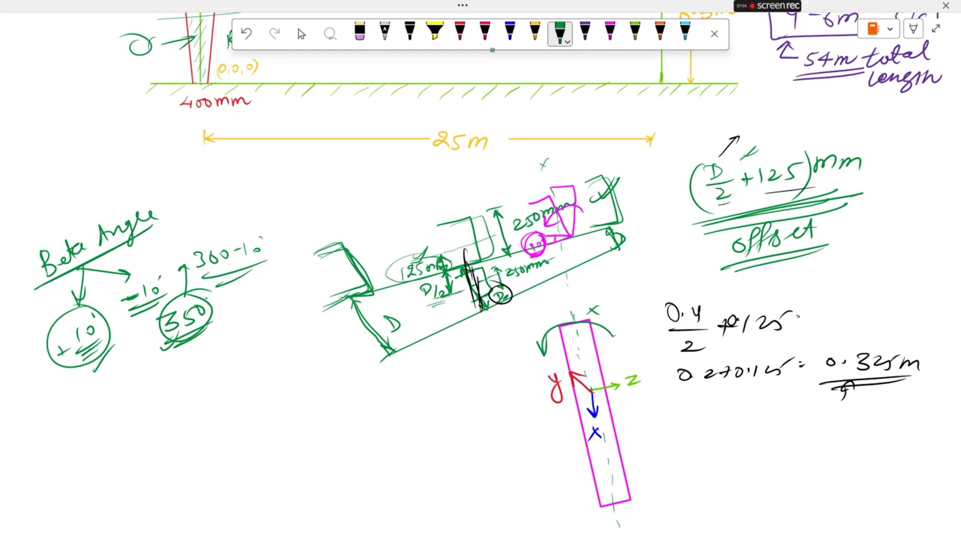
Mark a viewpoint above the purlin, underline its X label, and draw a rotation arrow at its lower end labelled 10°
mouse_move(567, 292)
left_mouse_down()
mouse_move(559, 311)
mouse_move(573, 304)
left_mouse_up()
left_click_drag(592, 444, 608, 438)
mouse_move(649, 485)
left_mouse_down()
mouse_move(580, 503)
mouse_move(597, 486)
left_mouse_up()
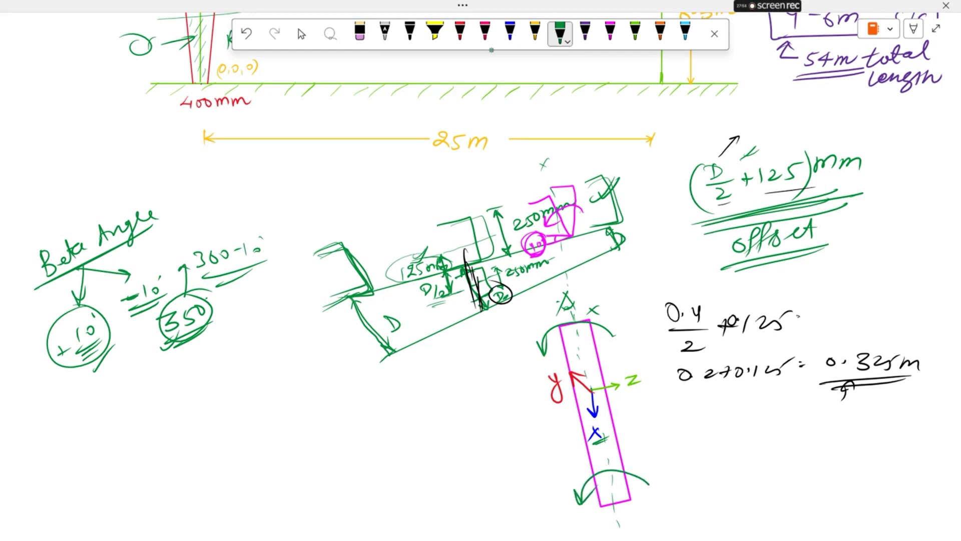
left_click_drag(647, 453, 649, 463)
left_click_drag(660, 453, 657, 454)
left_click_drag(642, 466, 668, 462)
left_click_drag(652, 470, 662, 469)
left_click_drag(668, 445, 669, 447)
Draw a left-pointing arrow over the rafter channels, a ridge line, and the opposite slope carrying a circled channel
left_click_drag(620, 176, 471, 189)
mouse_move(488, 179)
left_mouse_down()
mouse_move(471, 190)
mouse_move(488, 196)
left_mouse_up()
mouse_move(625, 160)
left_mouse_down()
mouse_move(635, 258)
mouse_move(472, 190)
left_mouse_up()
left_click_drag(472, 189, 506, 197)
left_click_drag(621, 220, 797, 249)
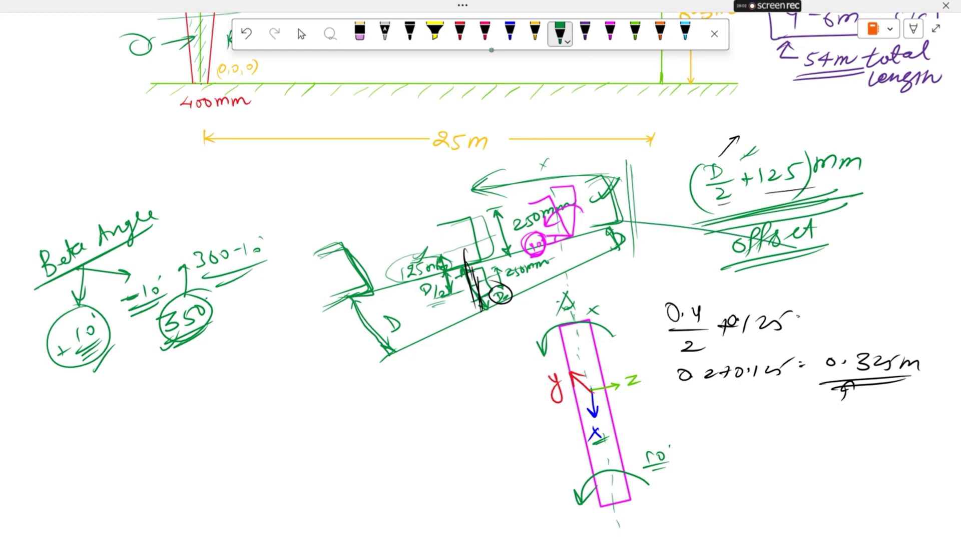
mouse_move(685, 186)
left_mouse_down()
mouse_move(658, 211)
mouse_move(693, 218)
mouse_move(677, 223)
left_mouse_up()
mouse_move(656, 186)
left_mouse_down()
mouse_move(660, 214)
mouse_move(703, 220)
mouse_move(686, 192)
mouse_move(678, 242)
mouse_move(690, 143)
mouse_move(672, 169)
mouse_move(685, 145)
left_mouse_up()
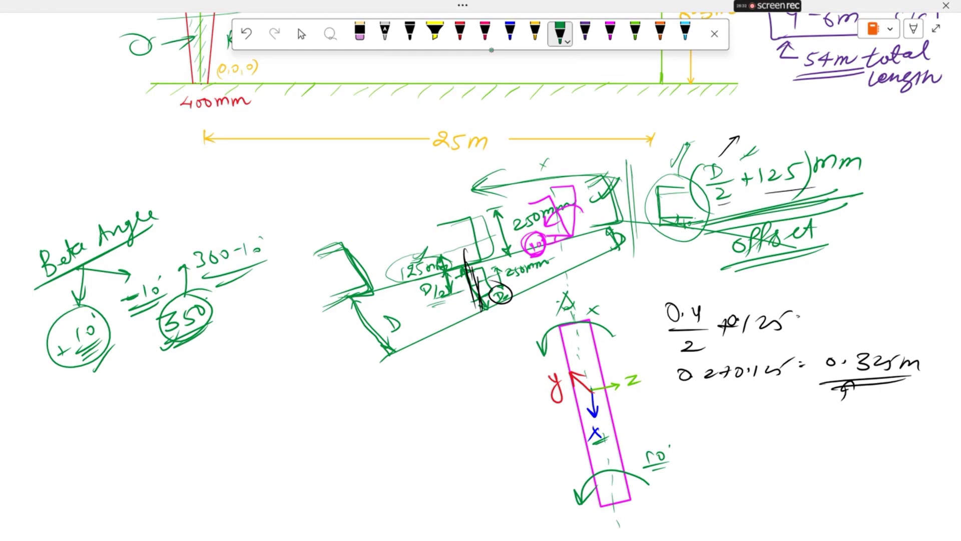
Write an underlined "+ve" with an arrow beside the purlin's upper end, and tick the upper viewpoint and the X label
left_click_drag(609, 302, 654, 286)
left_click_drag(649, 283, 677, 273)
left_click_drag(677, 278, 690, 271)
left_click_drag(650, 299, 700, 281)
left_click_drag(575, 299, 597, 281)
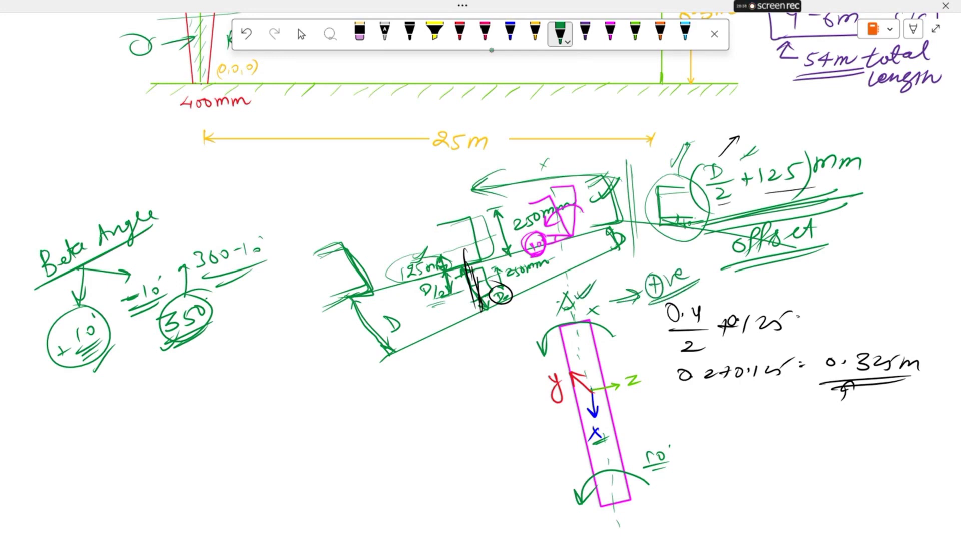
left_click_drag(606, 421, 618, 408)
left_click_drag(577, 294, 595, 281)
Draw a downward arrow onto the magenta channel and retrace the arrow showing its tilt
left_click_drag(558, 139, 552, 186)
left_click_drag(559, 168, 553, 185)
left_click_drag(583, 213, 544, 230)
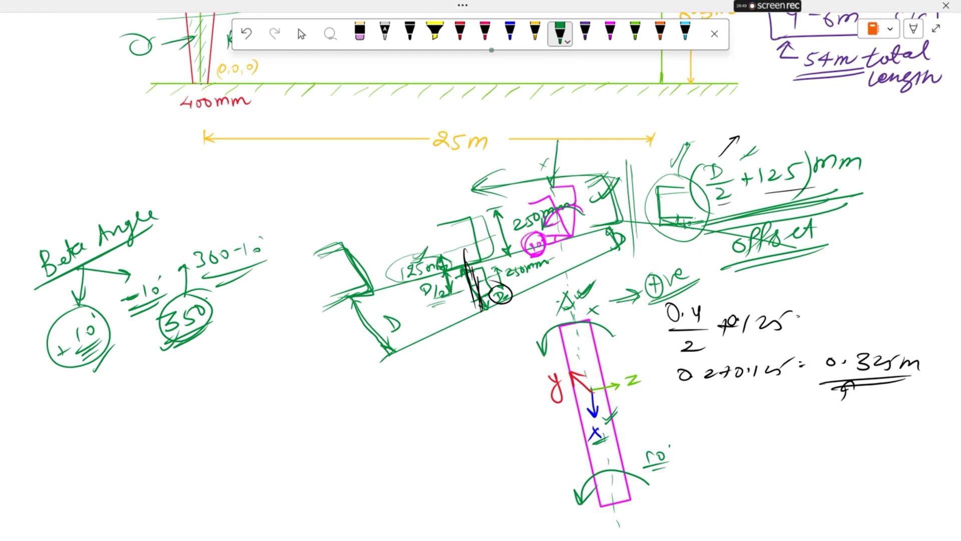
Circle the "+ve" note and write an underlined 350° beside the purlin's upper end
mouse_move(676, 263)
left_mouse_down()
mouse_move(651, 301)
mouse_move(697, 274)
left_mouse_up()
left_click_drag(507, 322, 530, 320)
mouse_move(532, 308)
left_mouse_down()
mouse_move(546, 304)
mouse_move(540, 310)
left_mouse_up()
left_click_drag(548, 300, 547, 304)
mouse_move(511, 339)
left_mouse_down()
mouse_move(556, 324)
mouse_move(517, 323)
mouse_move(523, 315)
left_mouse_up()
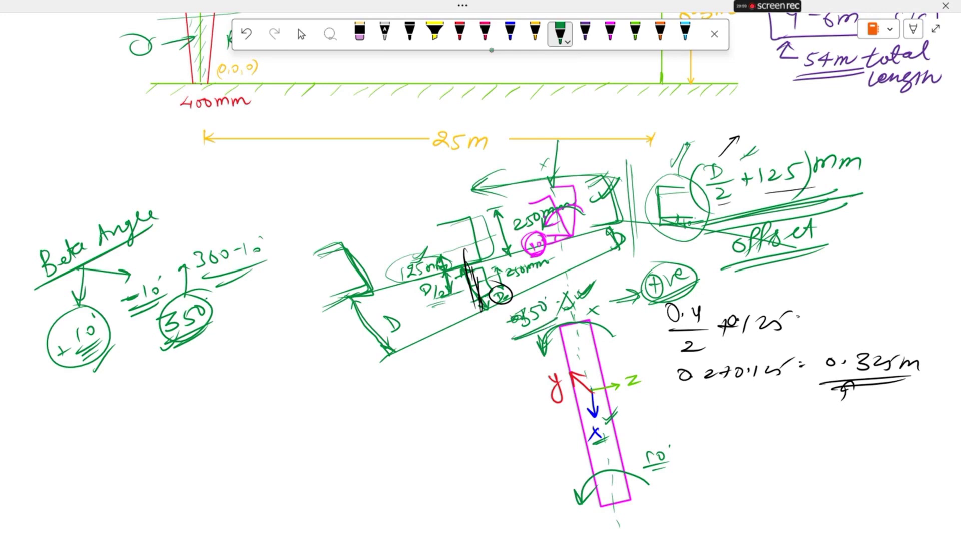
Mark a viewpoint at the purlin's lower end, retrace and label the upper rotation arrow CW, and replace 350° with 10°
left_click_drag(608, 518, 624, 527)
left_click_drag(626, 512, 622, 520)
mouse_move(514, 322)
left_mouse_down()
mouse_move(541, 305)
mouse_move(515, 320)
left_mouse_up()
mouse_move(602, 327)
left_mouse_down()
mouse_move(558, 332)
mouse_move(545, 351)
left_mouse_up()
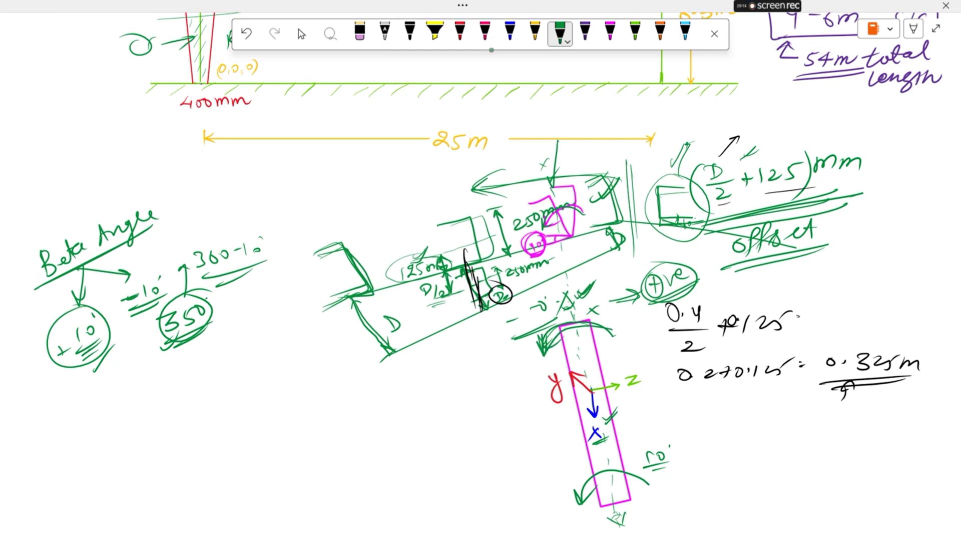
mouse_move(606, 321)
left_mouse_down()
mouse_move(568, 326)
mouse_move(549, 350)
left_mouse_up()
mouse_move(615, 323)
left_mouse_down()
mouse_move(626, 333)
mouse_move(635, 324)
mouse_move(627, 337)
left_mouse_up()
mouse_move(521, 309)
left_mouse_down()
mouse_move(515, 333)
mouse_move(530, 326)
left_mouse_up()
mouse_move(532, 310)
left_mouse_down()
mouse_move(532, 323)
mouse_move(549, 323)
mouse_move(545, 331)
left_mouse_up()
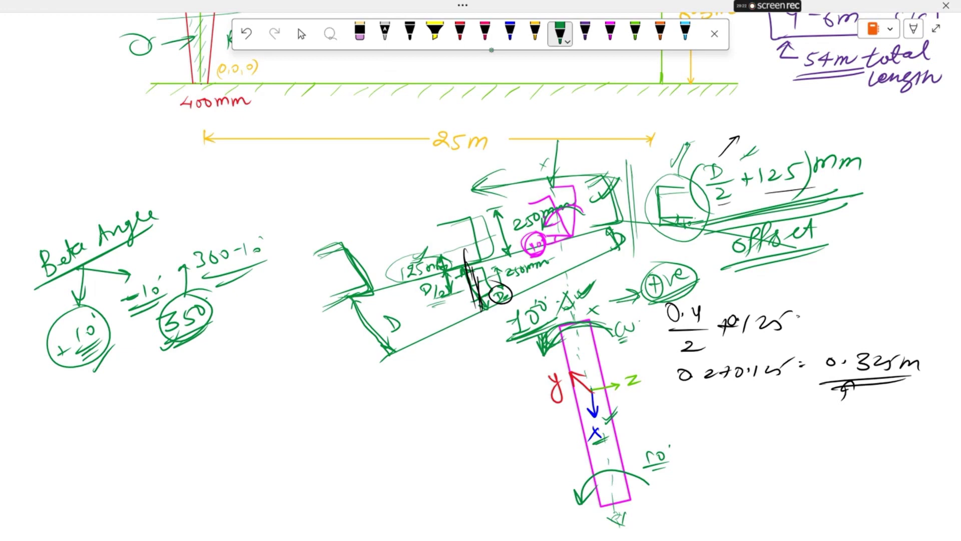
Emphasise the lower rotation arrow and its 10°, add a mid-length rotation arrow and a viewing arrow, and write "ACW +ve"
mouse_move(618, 472)
left_mouse_down()
mouse_move(580, 501)
mouse_move(597, 493)
left_mouse_up()
left_click_drag(643, 473, 656, 466)
mouse_move(645, 421)
left_mouse_down()
mouse_move(541, 445)
mouse_move(555, 434)
left_mouse_up()
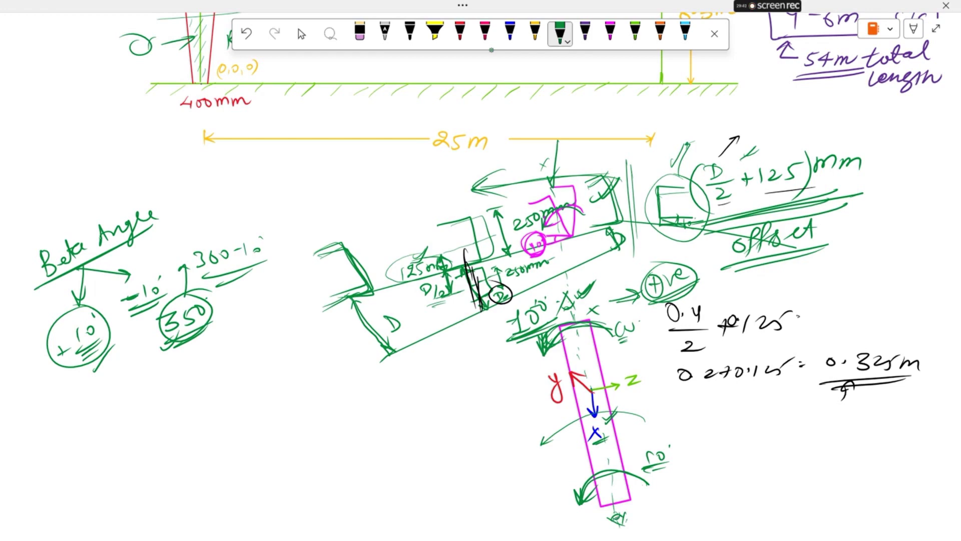
mouse_move(616, 512)
left_mouse_down()
mouse_move(604, 485)
mouse_move(612, 492)
left_mouse_up()
mouse_move(682, 440)
left_mouse_down()
mouse_move(689, 421)
mouse_move(736, 423)
mouse_move(753, 409)
left_mouse_up()
left_click_drag(751, 416, 761, 411)
Draw bold arrows between the upper viewpoint and the magenta channel, and circle the purlin's X label
left_click_drag(556, 294, 559, 240)
left_click_drag(553, 251, 568, 248)
left_click_drag(554, 286, 558, 244)
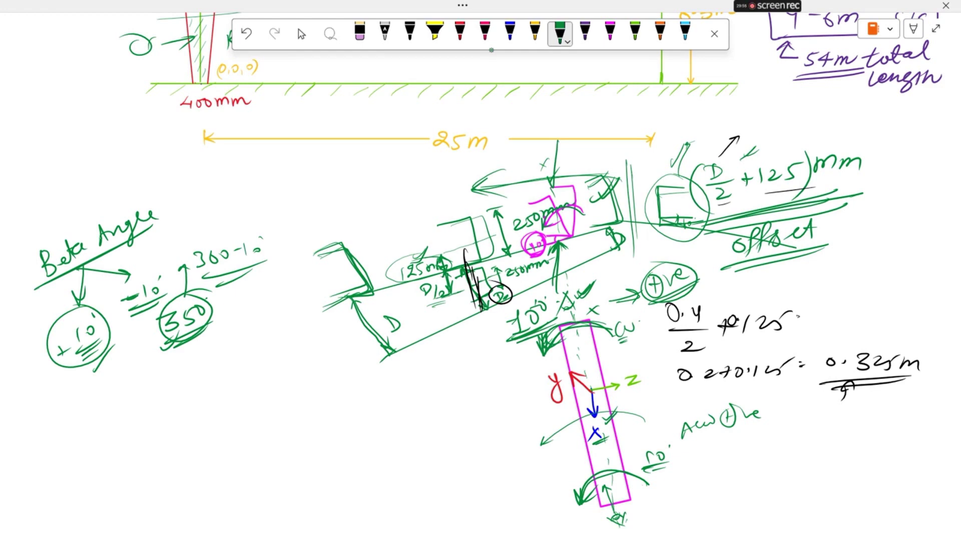
mouse_move(609, 419)
left_mouse_down()
mouse_move(582, 423)
mouse_move(610, 422)
left_mouse_up()
mouse_move(555, 216)
left_mouse_down()
mouse_move(543, 283)
mouse_move(550, 295)
left_mouse_up()
left_click_drag(560, 249, 564, 289)
Underline "ACW +ve", circle the 10° at the purlin's lower end, and put a circled plus sign before it
left_click_drag(682, 437, 765, 418)
mouse_move(666, 440)
left_mouse_down()
mouse_move(680, 455)
mouse_move(635, 450)
left_mouse_up()
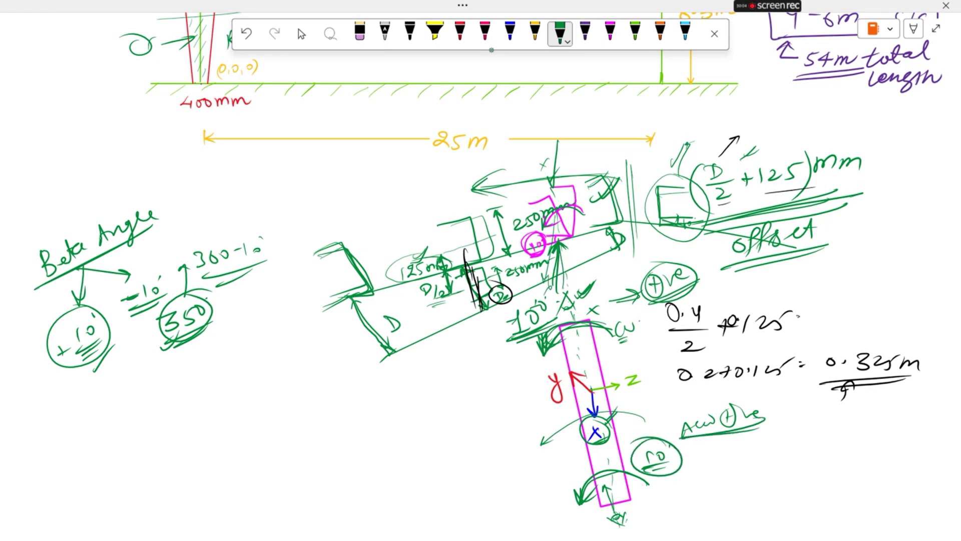
left_click_drag(542, 216, 536, 229)
mouse_move(646, 474)
left_mouse_down()
mouse_move(673, 463)
mouse_move(629, 466)
mouse_move(638, 453)
left_mouse_up()
left_click_drag(634, 443, 632, 442)
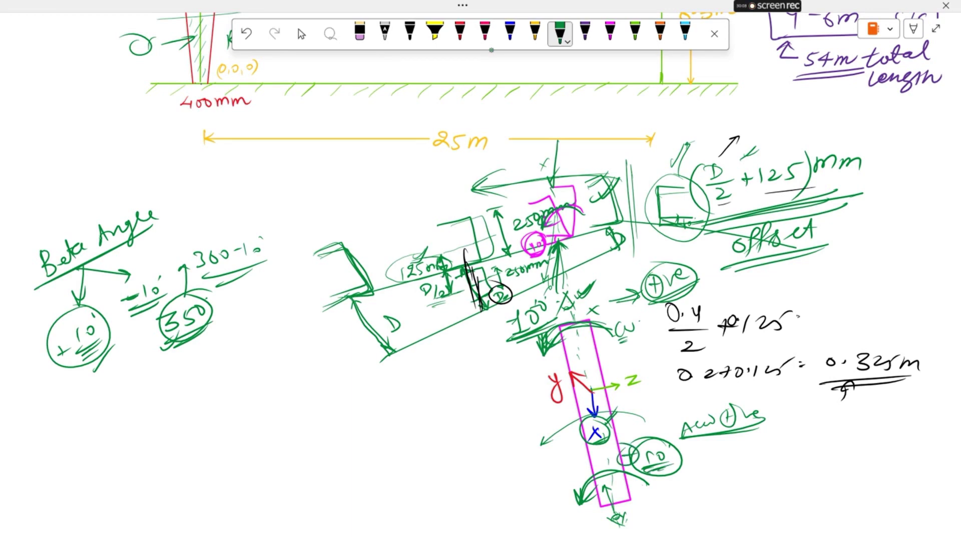
Write an underlined 10° beside the purlin's Y axis, circle it, and highlight the upper viewpoint
left_click_drag(511, 339, 533, 342)
mouse_move(497, 377)
left_mouse_down()
mouse_move(494, 397)
mouse_move(511, 385)
left_mouse_up()
left_click_drag(520, 370, 519, 393)
left_click_drag(490, 406, 516, 399)
left_click_drag(570, 285, 563, 285)
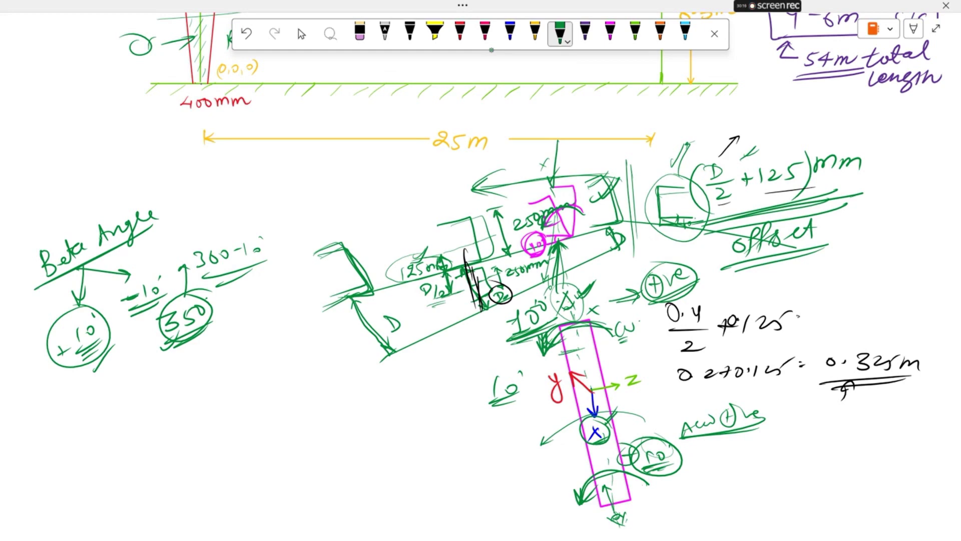
left_click_drag(519, 370, 523, 373)
left_click_drag(478, 416, 518, 407)
mouse_move(490, 423)
left_mouse_down()
mouse_move(524, 412)
mouse_move(460, 431)
mouse_move(486, 425)
left_mouse_up()
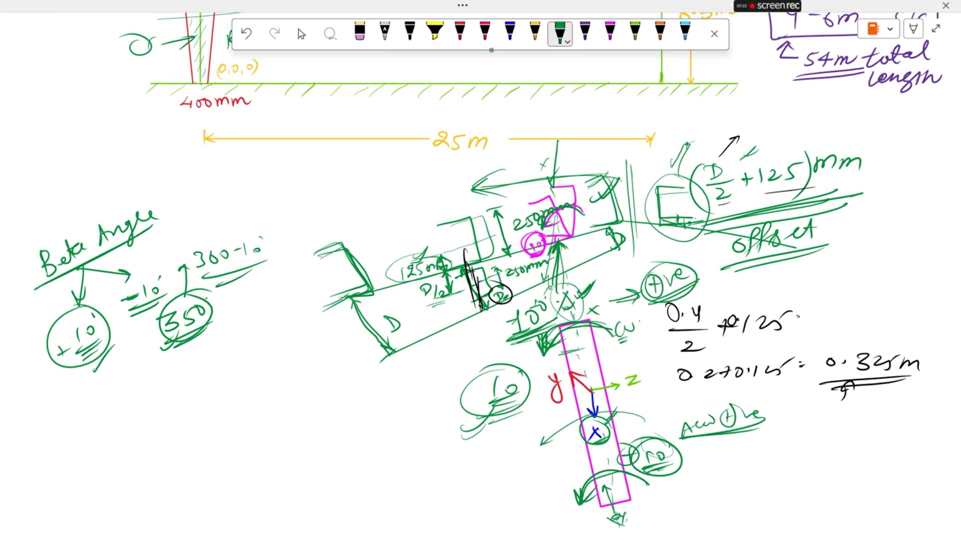
Draw a left-pointing arrow above the lowest rafter channel and label it +10°
mouse_move(388, 203)
left_mouse_down()
mouse_move(333, 197)
mouse_move(353, 202)
left_mouse_up()
mouse_move(361, 205)
left_mouse_down()
mouse_move(365, 219)
mouse_move(374, 209)
mouse_move(393, 219)
left_mouse_up()
mouse_move(358, 232)
left_mouse_down()
mouse_move(387, 228)
mouse_move(336, 226)
mouse_move(350, 220)
left_mouse_up()
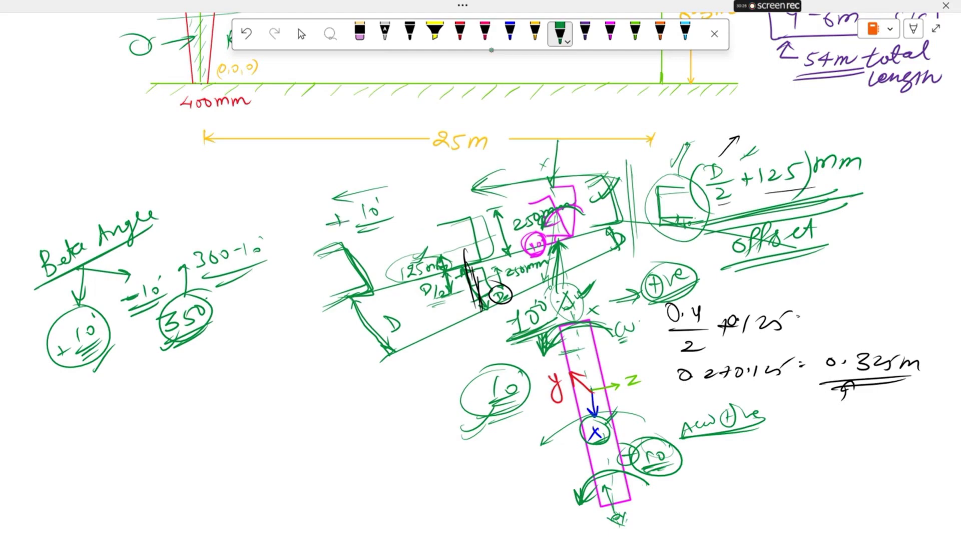
Sketch a channel on a downward-sloping rafter line below the Beta Angle note, with a clockwise rotation arrow across it
scroll(956, 248, "up", 3)
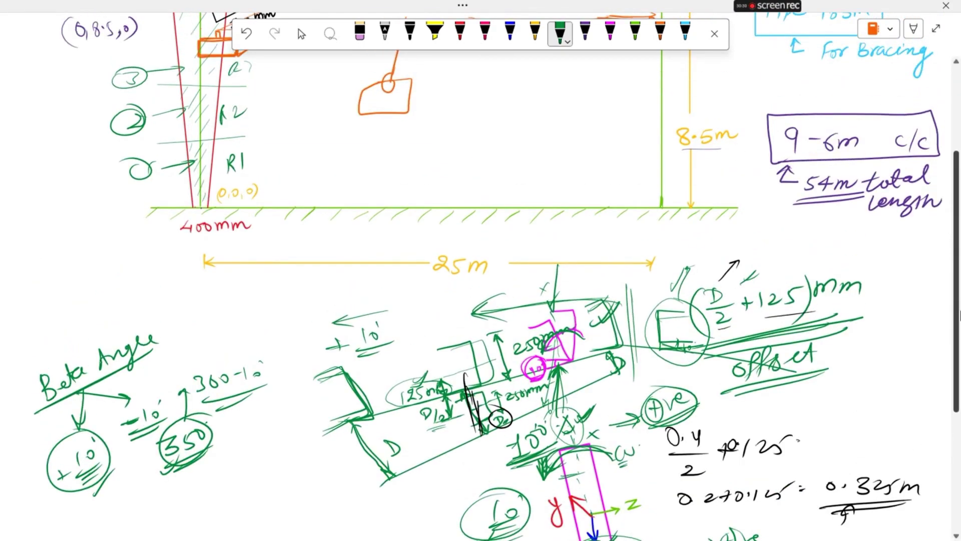
scroll(957, 248, "down", 5)
mouse_move(337, 344)
left_mouse_down()
mouse_move(306, 345)
mouse_move(300, 393)
mouse_move(343, 392)
left_mouse_up()
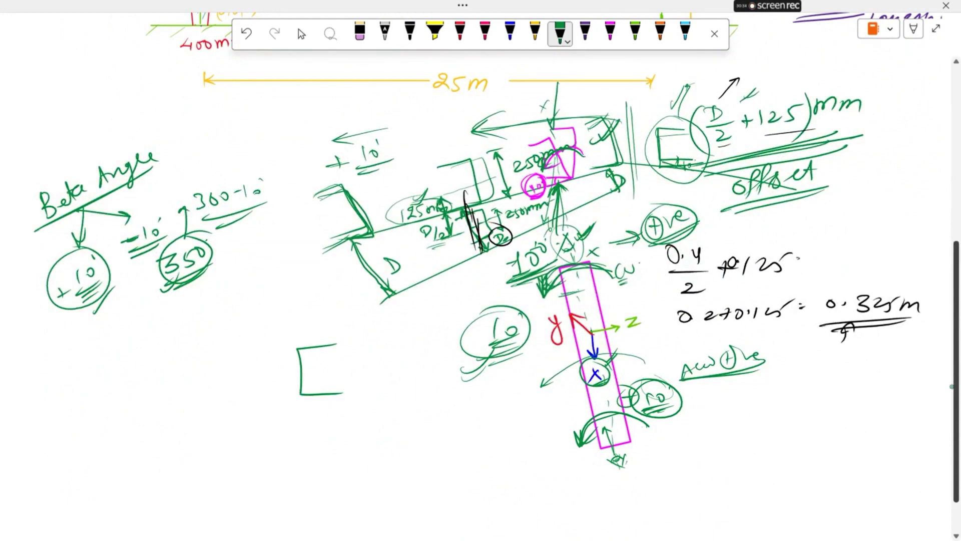
left_click_drag(267, 388, 416, 409)
mouse_move(273, 389)
left_mouse_down()
mouse_move(278, 369)
mouse_move(333, 391)
mouse_move(339, 377)
left_mouse_up()
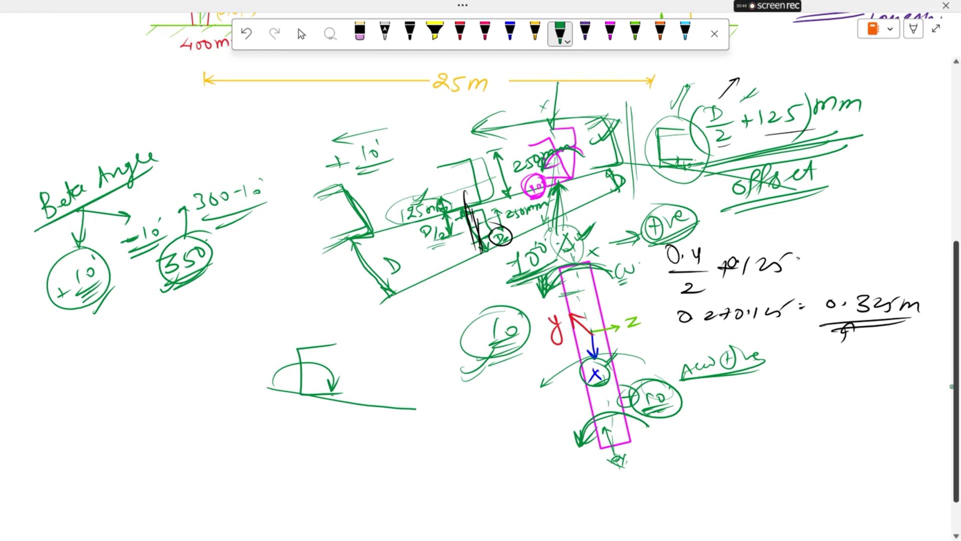
Write an underlined 10° beside the clockwise rotation arrow on the downward-sloping channel sketch
left_click_drag(336, 357, 337, 364)
mouse_move(346, 356)
left_mouse_down()
mouse_move(346, 364)
mouse_move(346, 356)
left_mouse_up()
left_click_drag(335, 368, 349, 368)
left_click_drag(355, 361, 354, 365)
Switch to STAAD.Pro and examine the local axis directions of the roof purlins up close
key("super")
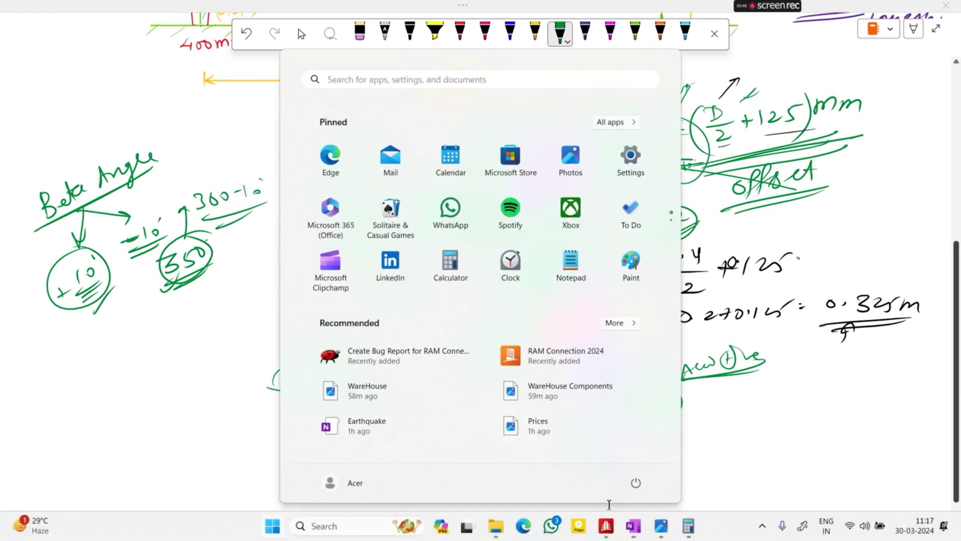
left_click(614, 524)
left_click(624, 294)
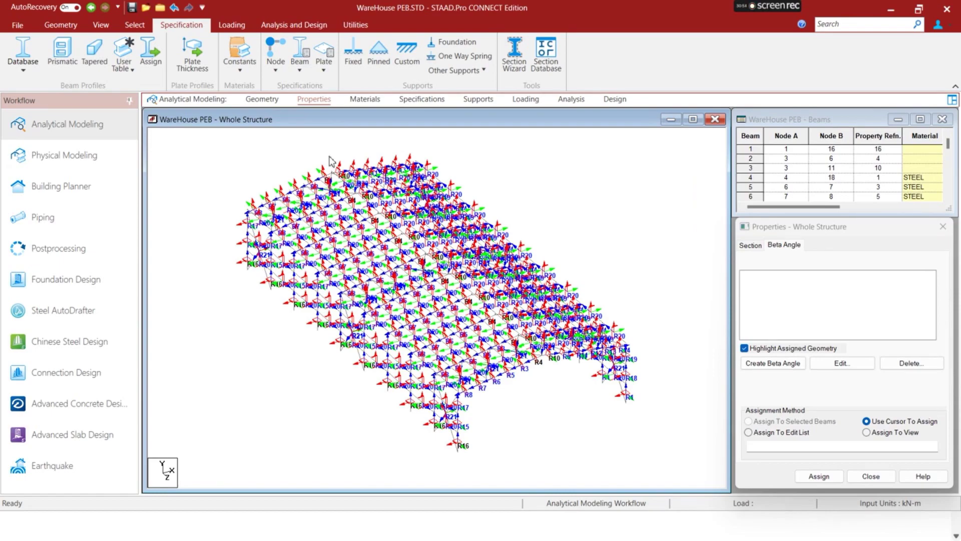
scroll(424, 334, "up", 3)
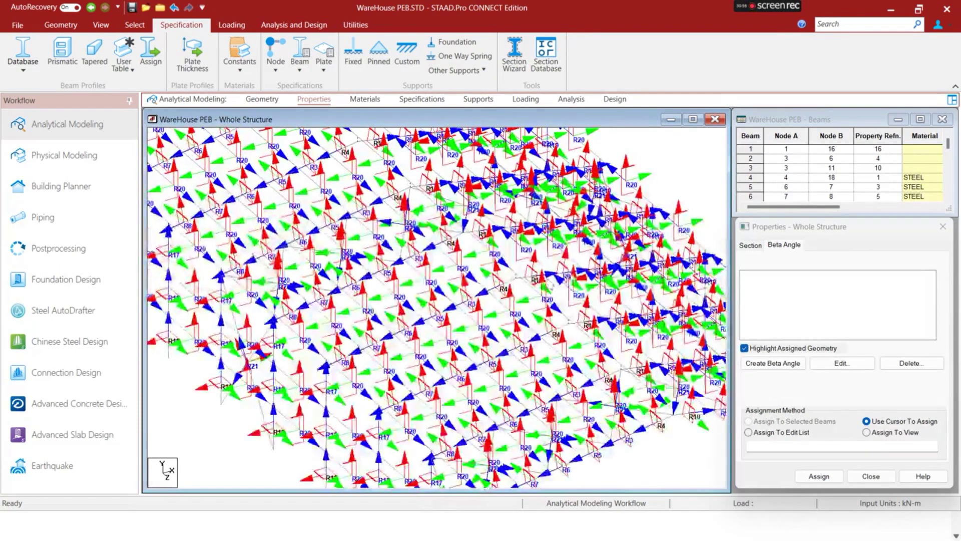
scroll(550, 286, "up", 4)
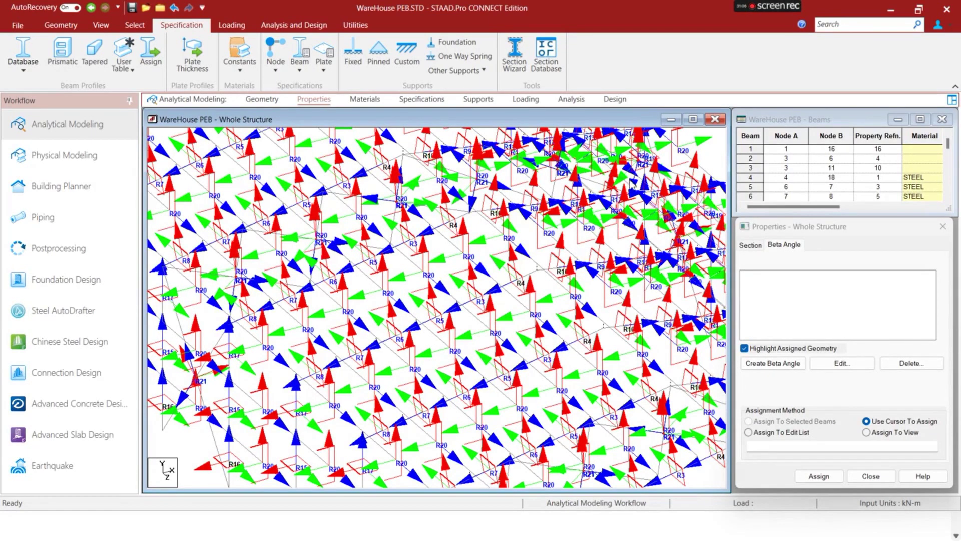
scroll(648, 229, "up", 1)
scroll(648, 230, "down", 1)
Hide the members' local axes in the whole-structure view
left_click(716, 120)
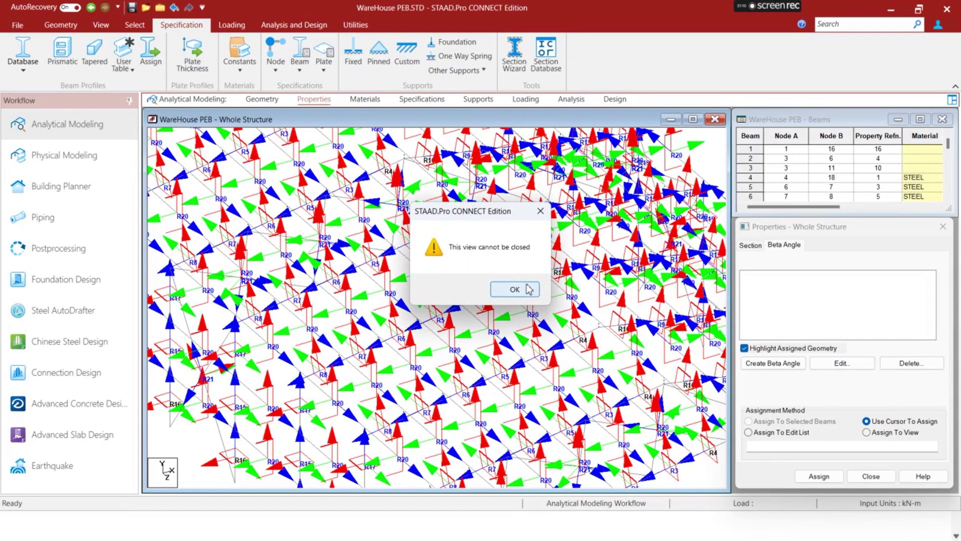
left_click(540, 210)
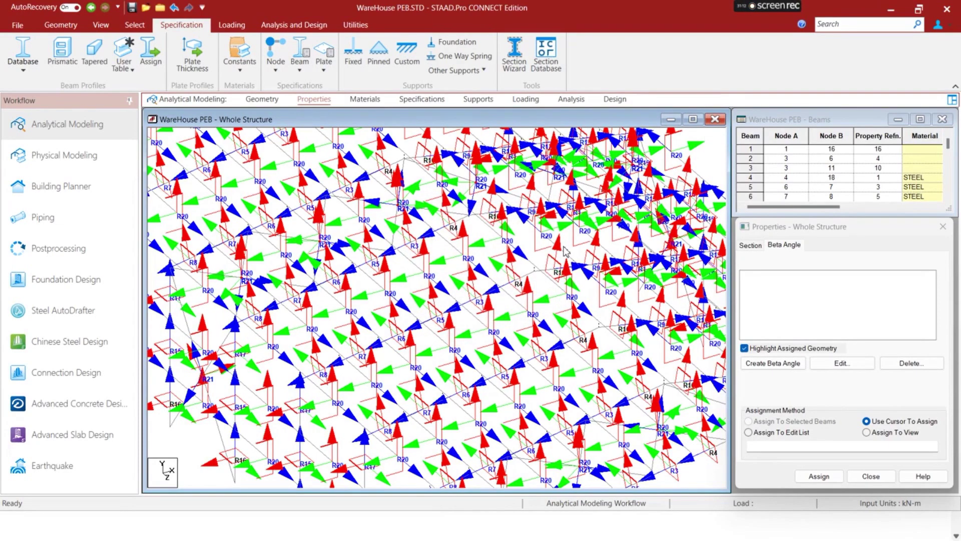
key("shift+o")
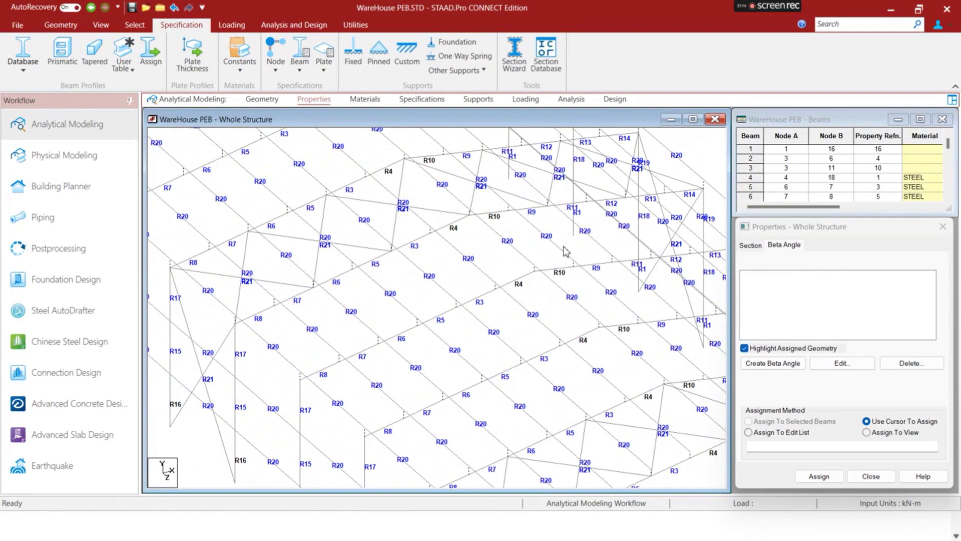
Switch to OneNote and draw a tall upright magenta rectangle for a purlin below the 0.325 m calculation
key("super")
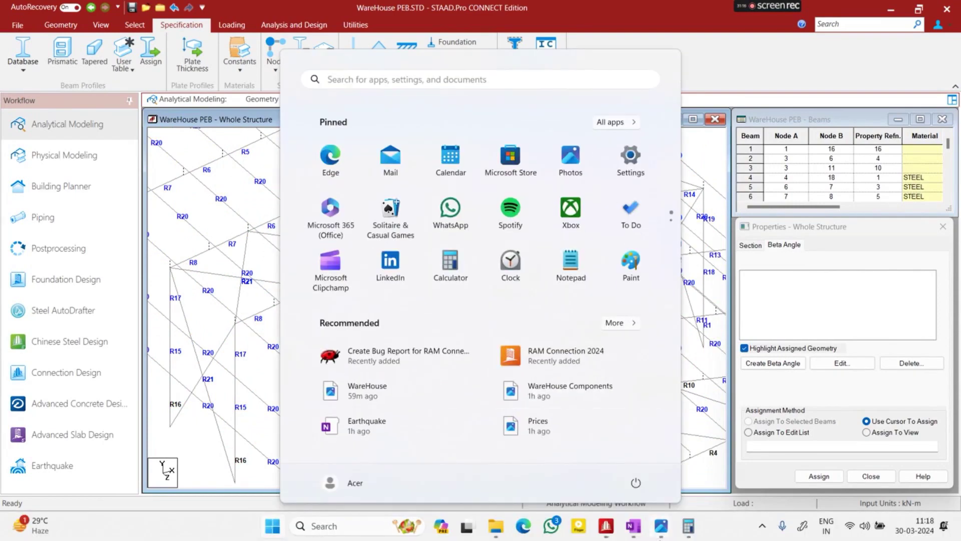
left_click(633, 526)
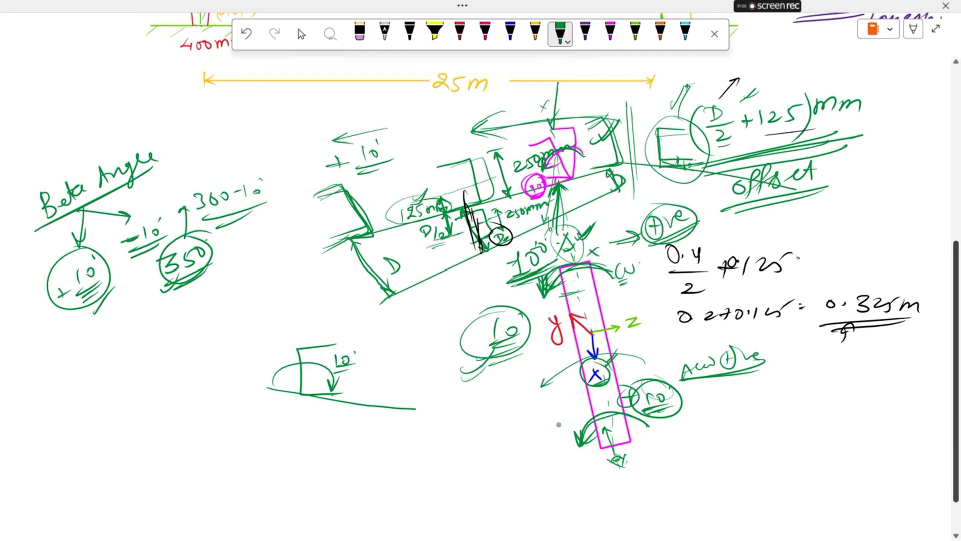
scroll(558, 425, "down", 3)
left_click(613, 37)
mouse_move(795, 311)
left_mouse_down()
mouse_move(838, 425)
mouse_move(793, 407)
mouse_move(794, 314)
left_mouse_up()
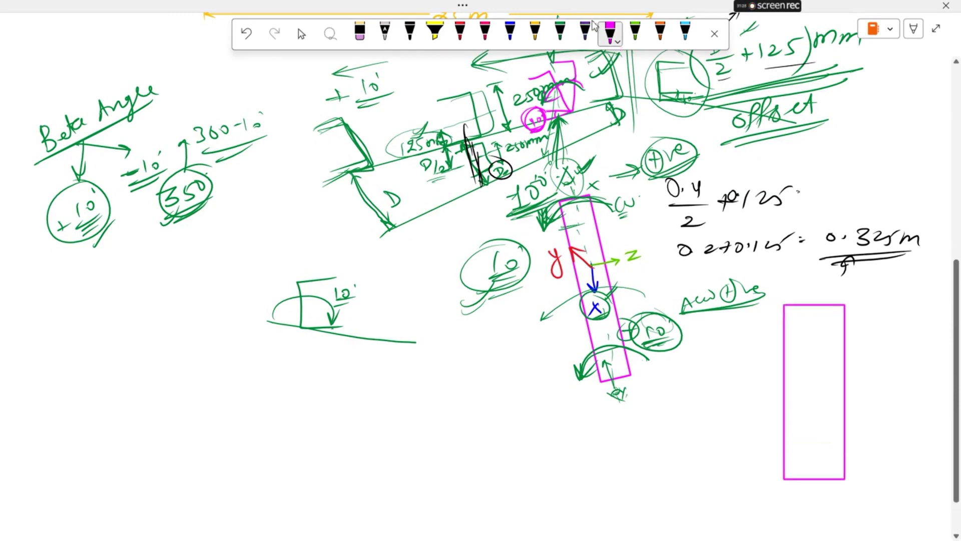
Draw a straight upward blue arrow inside the magenta rectangle and label it X
left_click(510, 33)
mouse_move(814, 399)
left_mouse_down()
mouse_move(797, 366)
mouse_move(810, 364)
left_mouse_up()
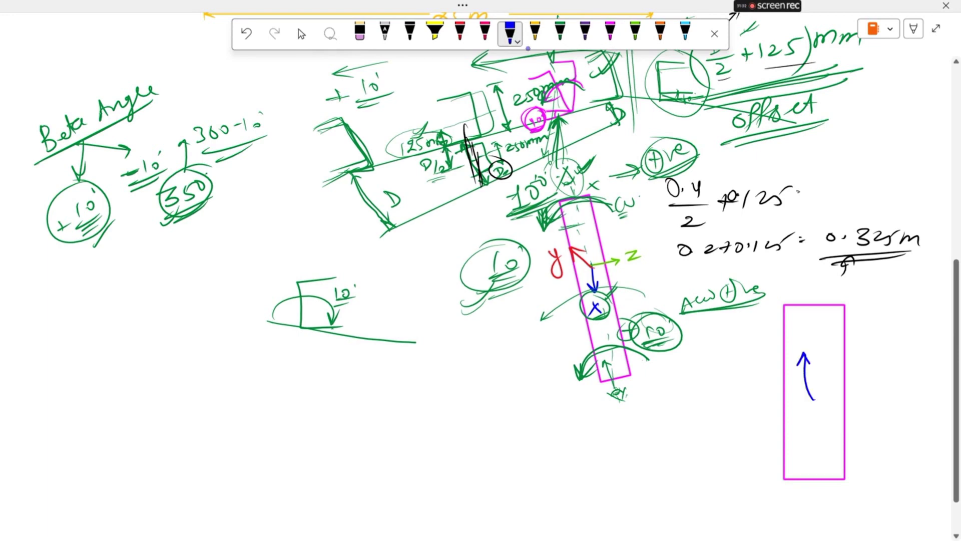
key("ctrl+z")
mouse_move(814, 398)
left_mouse_down()
mouse_move(812, 346)
mouse_move(820, 357)
mouse_move(833, 341)
mouse_move(821, 339)
left_mouse_up()
key("ctrl+z")
left_click_drag(816, 339, 824, 345)
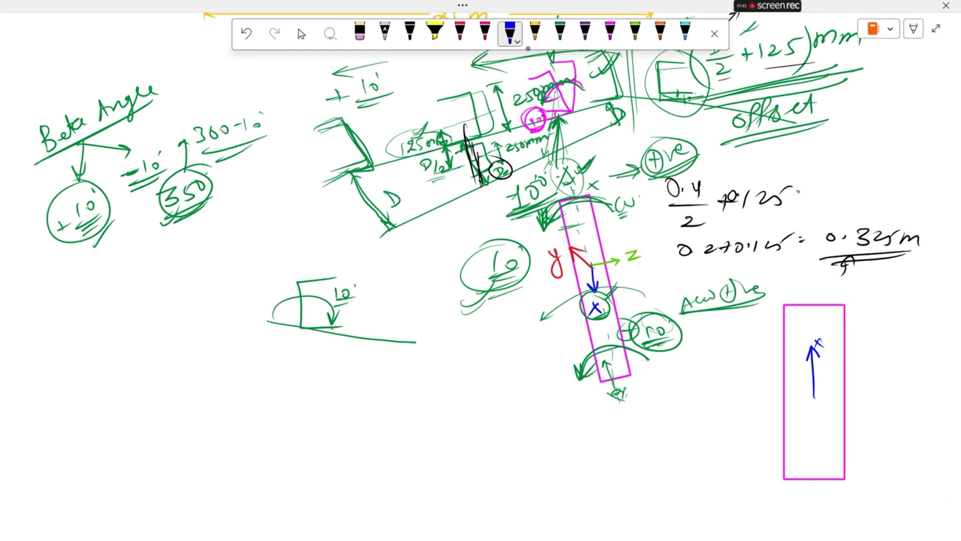
Trace the upper rafter's slope in blue and draw viewing arrows below it, the tilted purlin and the new rectangle's lower end
left_click_drag(640, 464, 620, 419)
left_click_drag(620, 419, 636, 426)
mouse_move(659, 153)
left_mouse_down()
mouse_move(655, 114)
mouse_move(663, 118)
mouse_move(413, 187)
mouse_move(683, 103)
left_mouse_up()
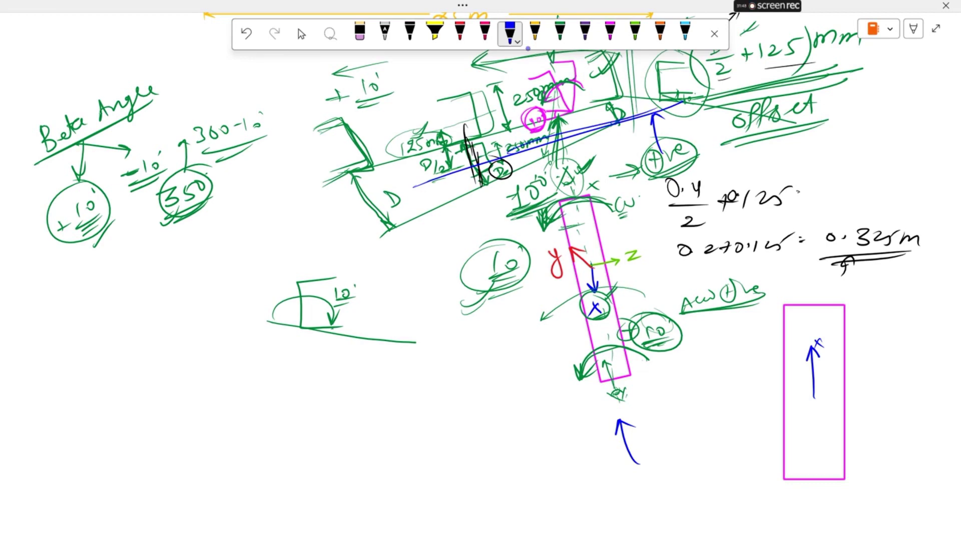
mouse_move(806, 495)
left_mouse_down()
mouse_move(829, 500)
mouse_move(833, 486)
mouse_move(798, 444)
left_mouse_up()
left_click_drag(794, 452, 803, 447)
Circle the downward-slope channel sketch in blue, retrace its clockwise rotation arrow, and point an upward arrow at it
mouse_move(356, 260)
left_mouse_down()
mouse_move(284, 273)
mouse_move(359, 263)
mouse_move(308, 278)
left_mouse_up()
mouse_move(328, 267)
left_mouse_down()
mouse_move(312, 280)
mouse_move(332, 323)
left_mouse_up()
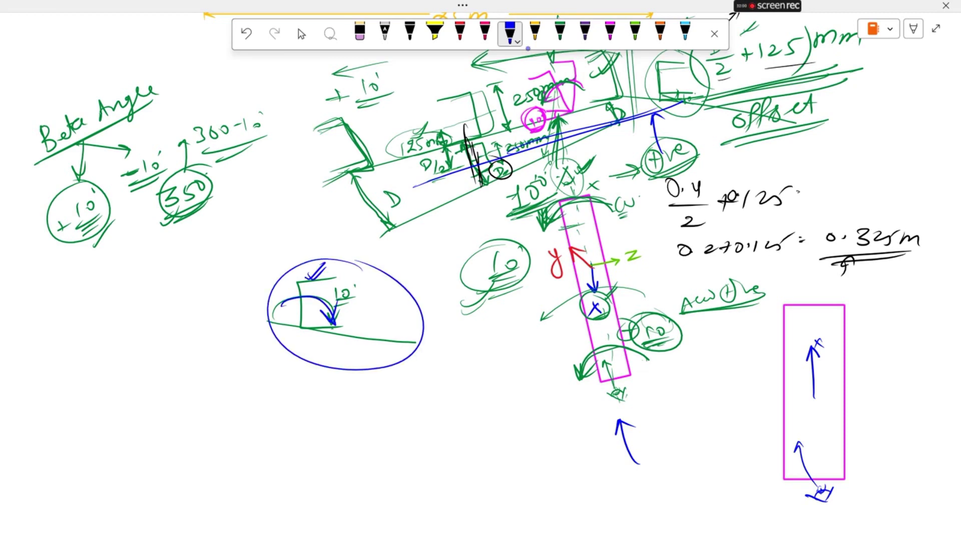
mouse_move(305, 405)
left_mouse_down()
mouse_move(303, 349)
mouse_move(307, 358)
left_mouse_up()
Draw a clockwise rotation arrow across the magenta rectangle and label it with an underlined 10°
left_click_drag(790, 411, 851, 402)
left_click_drag(838, 386, 857, 401)
left_click_drag(869, 394, 868, 396)
left_click_drag(877, 388, 874, 402)
left_click_drag(853, 413, 873, 410)
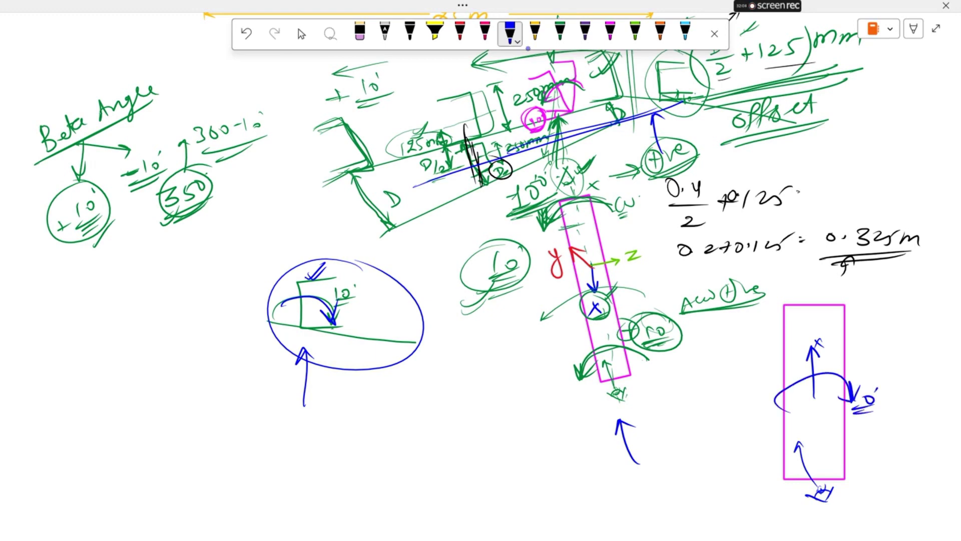
Circle the rectangle's X axis arrow and write an underlined +10° beside the rotation label
mouse_move(817, 319)
left_mouse_down()
mouse_move(827, 361)
mouse_move(824, 342)
left_mouse_up()
left_click_drag(853, 412, 866, 408)
mouse_move(894, 380)
left_mouse_down()
mouse_move(895, 396)
mouse_move(904, 386)
left_mouse_up()
mouse_move(905, 379)
left_mouse_down()
mouse_move(907, 394)
mouse_move(915, 386)
left_mouse_up()
left_click_drag(921, 378, 920, 382)
mouse_move(888, 400)
left_mouse_down()
mouse_move(921, 397)
mouse_move(912, 404)
left_mouse_up()
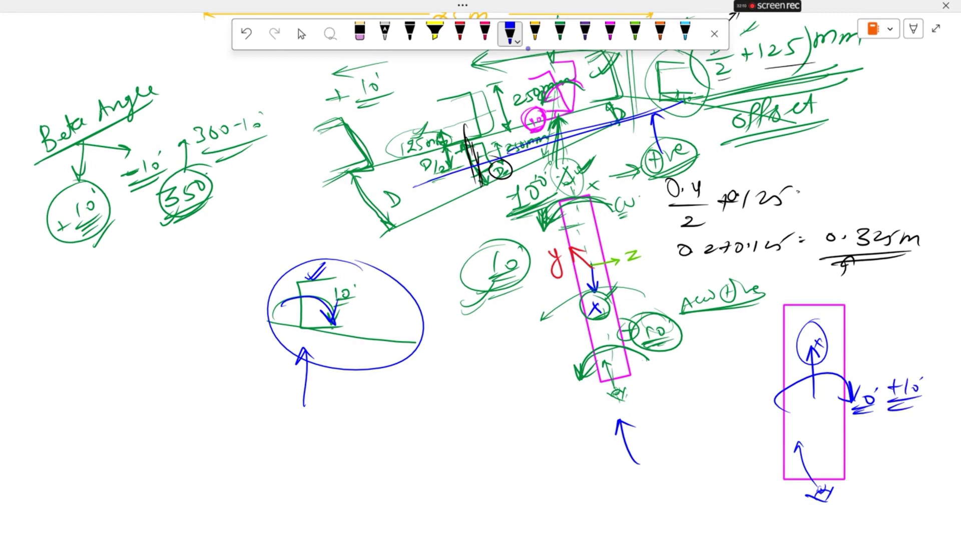
Switch to STAAD.Pro and create a beta angle of 10 degrees
left_click(301, 34)
key("super")
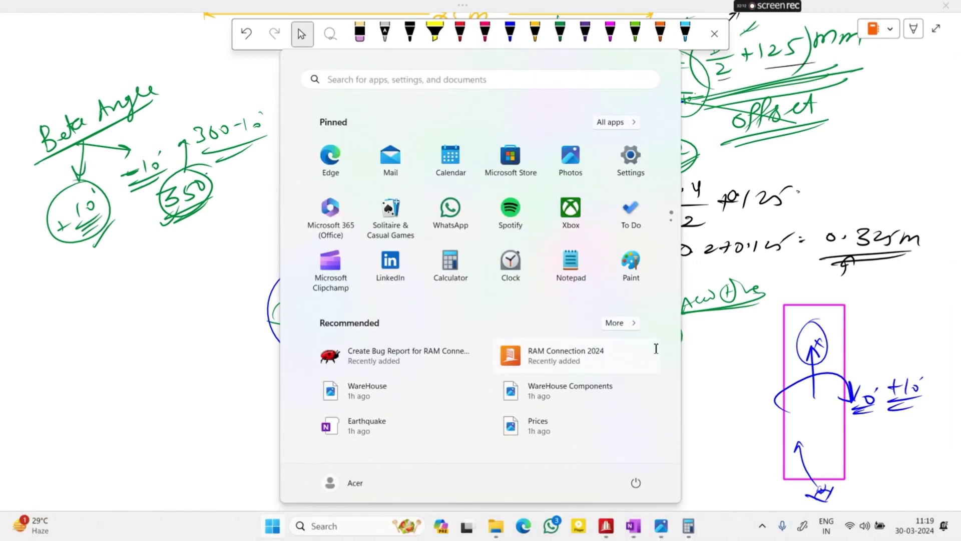
left_click(606, 526)
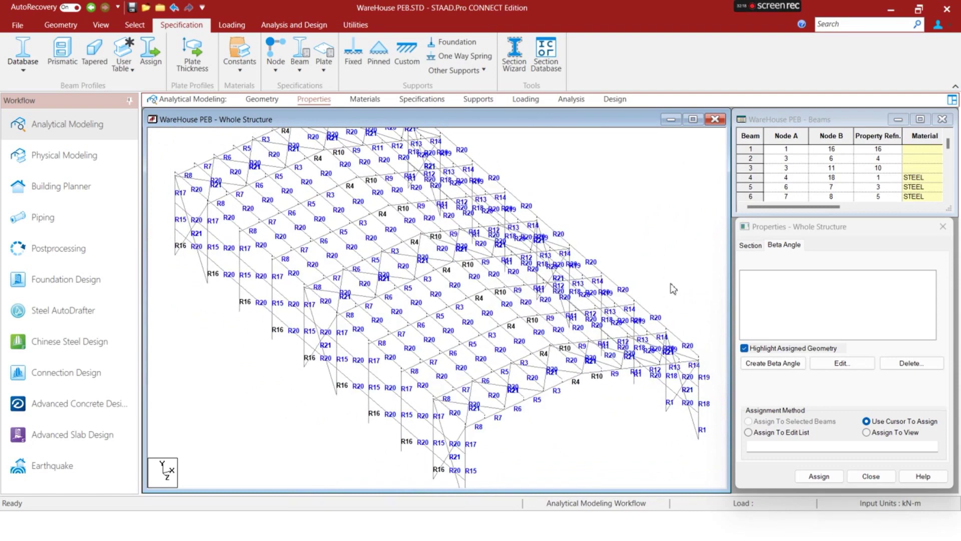
left_click(771, 364)
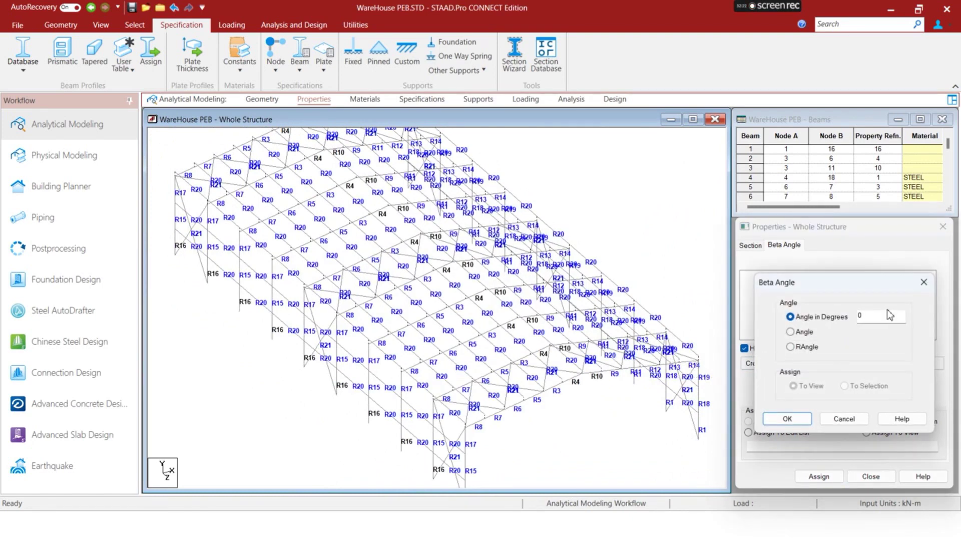
type("10")
left_click(787, 421)
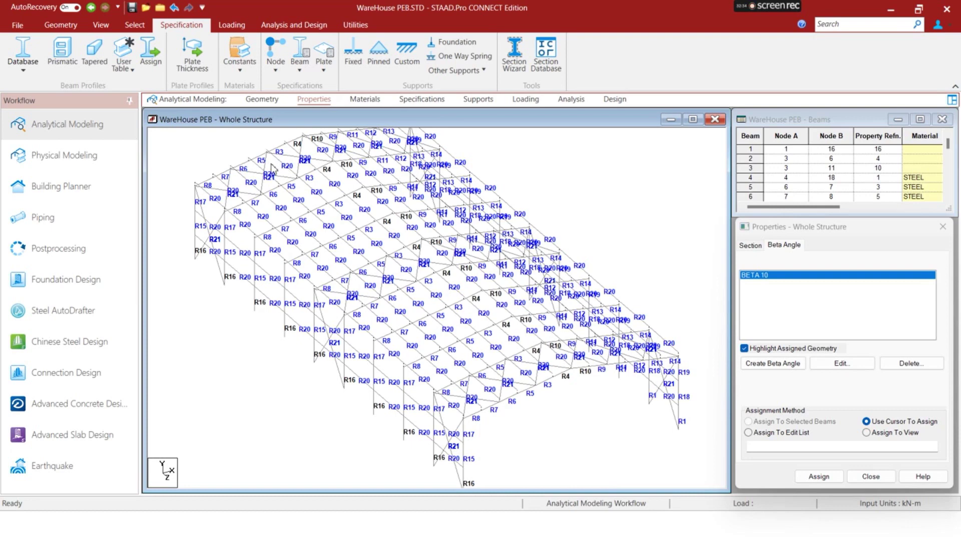
Select the _PURLINS group and assign the 10-degree beta angle to its beams
left_click(133, 25)
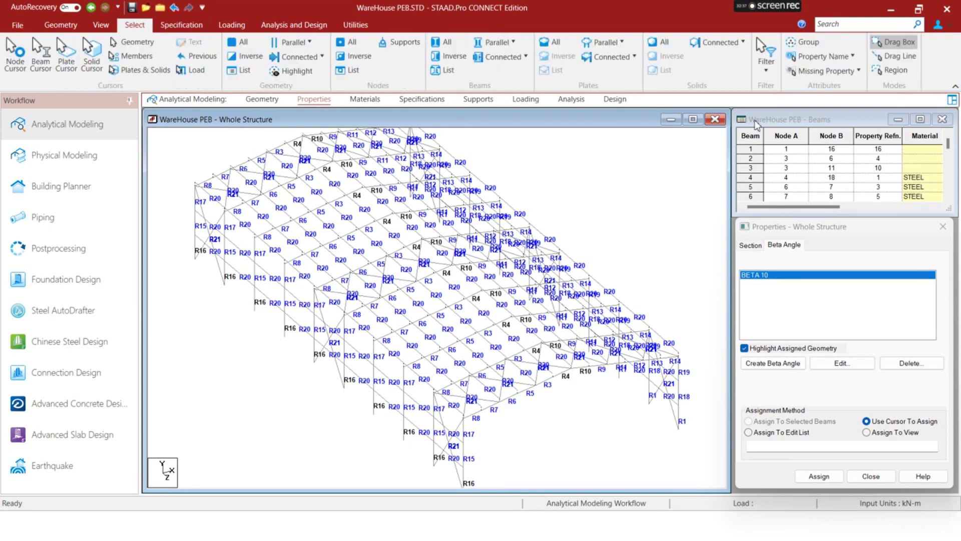
left_click(802, 44)
left_click(204, 171)
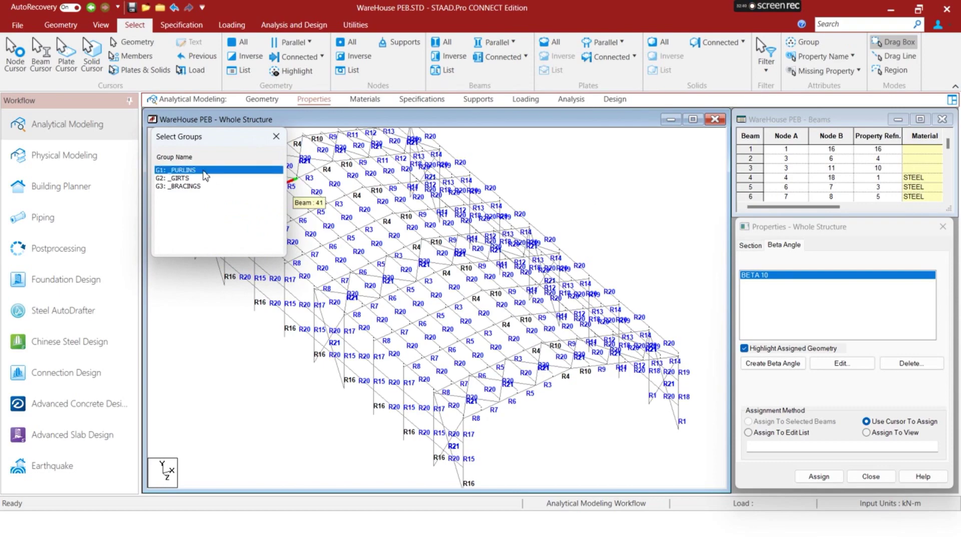
left_click(821, 477)
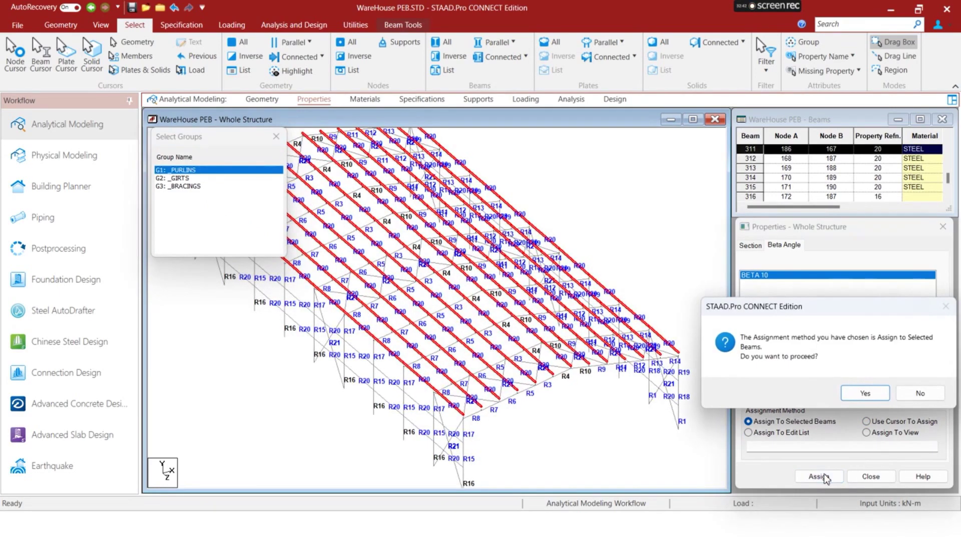
key("Return")
Render the warehouse in 3D, examine how the purlins sit on the rafters on both roof slopes, and close the rendering
left_click(654, 202)
right_click(654, 202)
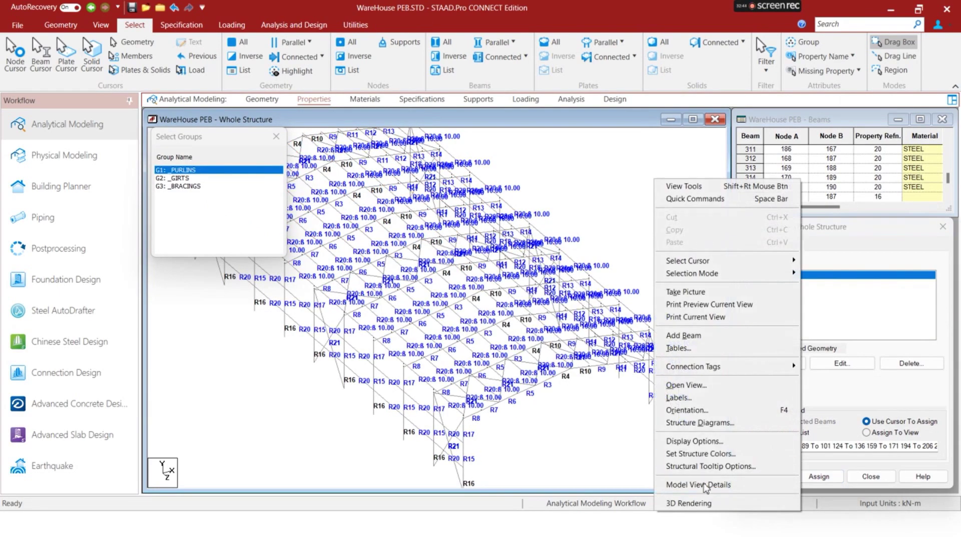
left_click(708, 502)
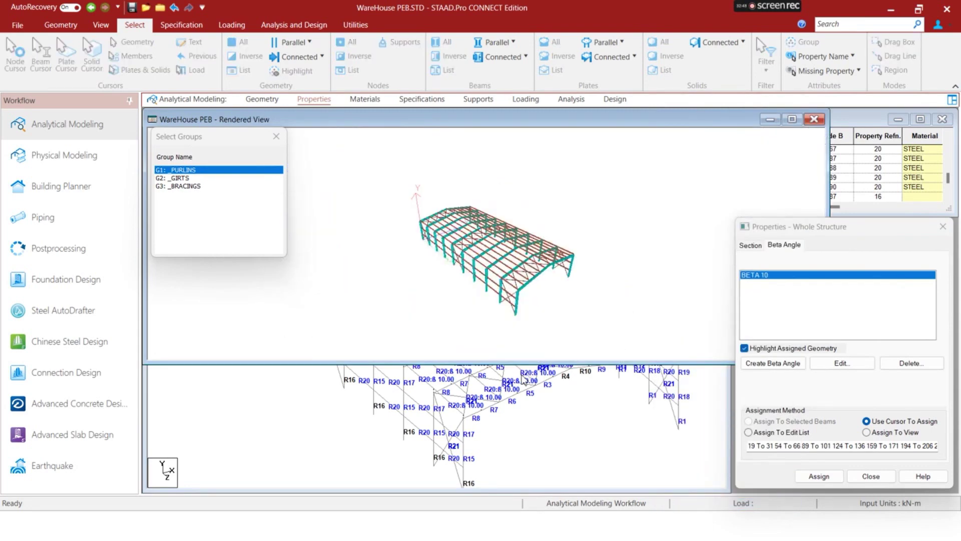
scroll(496, 280, "up", 3)
scroll(630, 290, "up", 5)
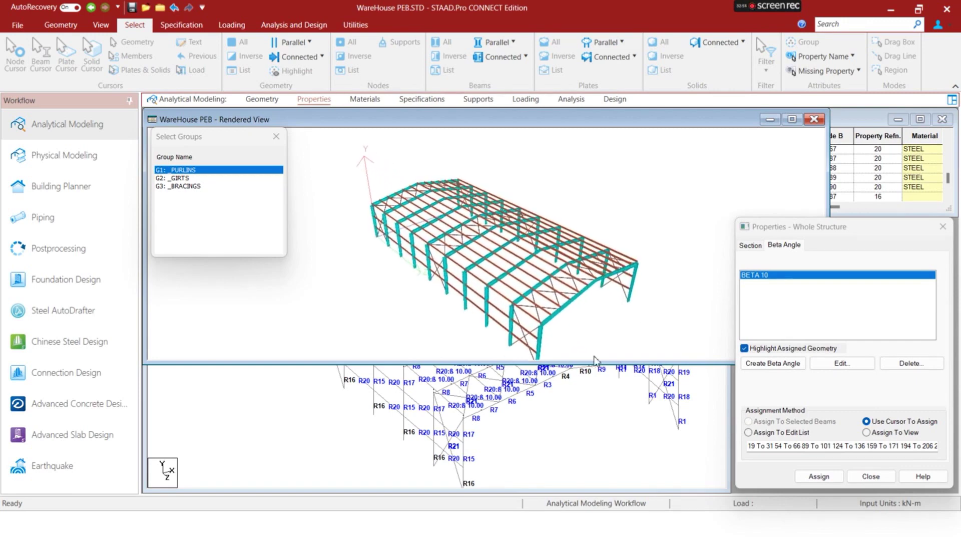
scroll(583, 307, "up", 4)
middle_click_drag(585, 307, 461, 157, "shift")
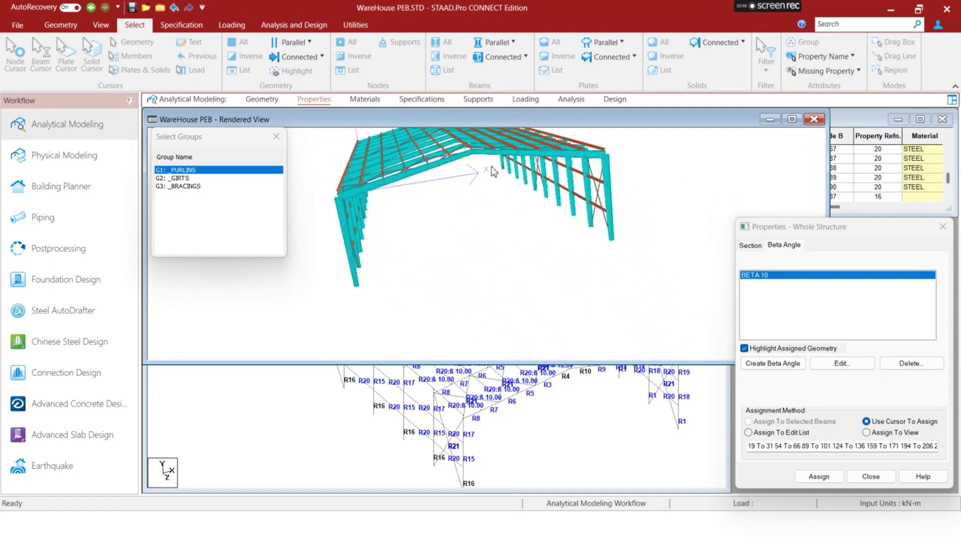
scroll(605, 326, "up", 4)
scroll(605, 326, "up", 5)
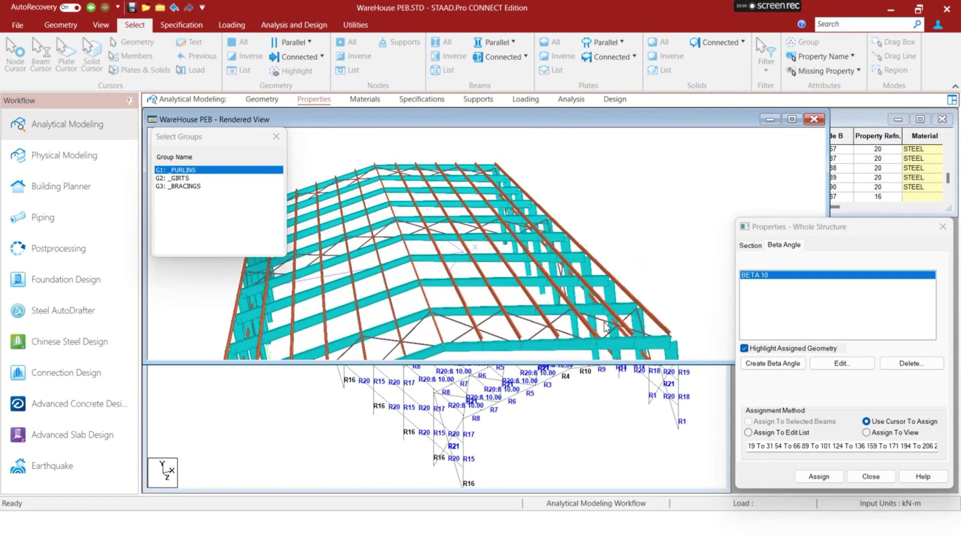
scroll(516, 317, "down", 5)
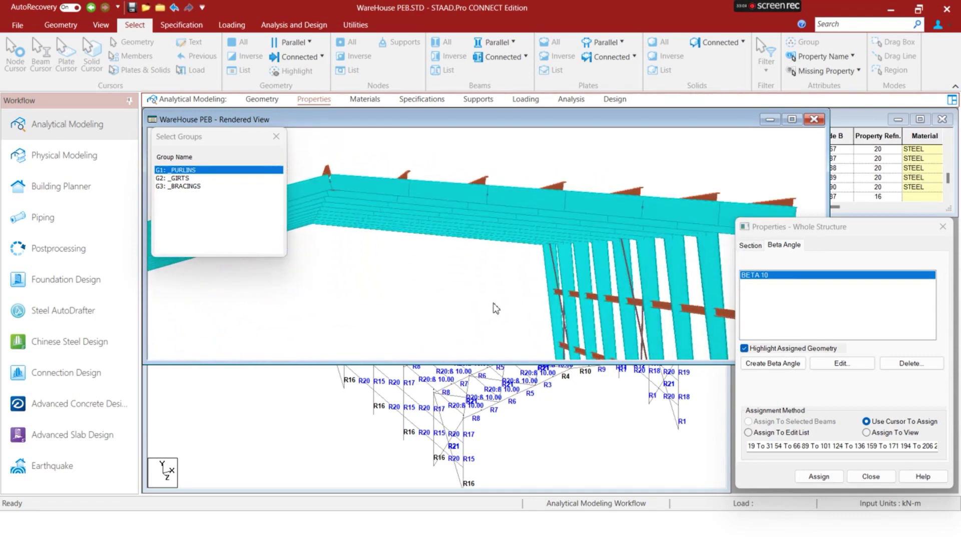
scroll(506, 250, "up", 3)
scroll(494, 260, "up", 5)
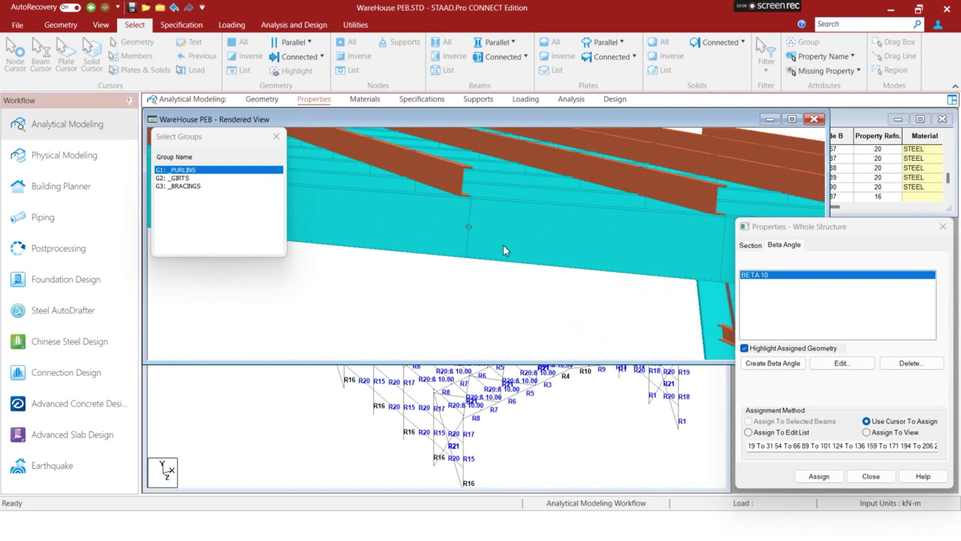
scroll(483, 234, "down", 3)
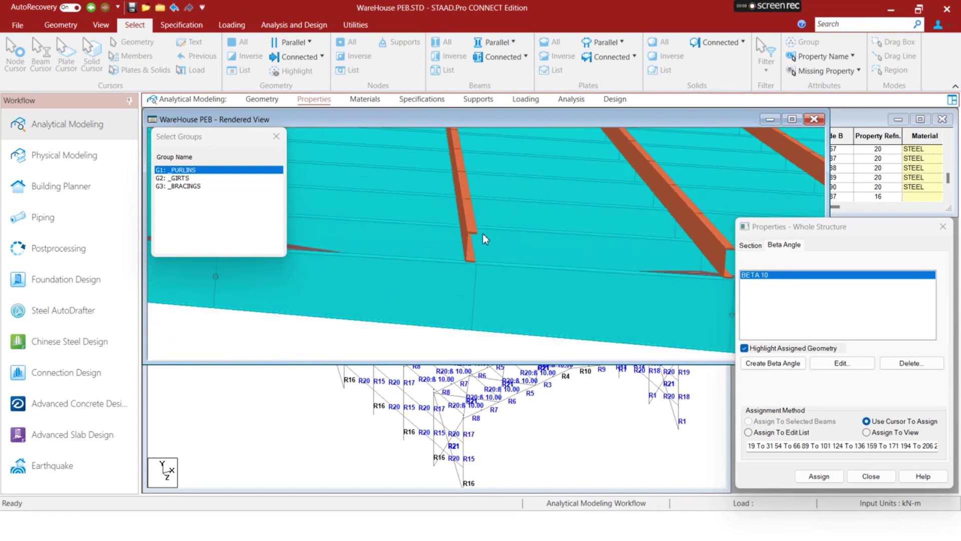
left_click(810, 122)
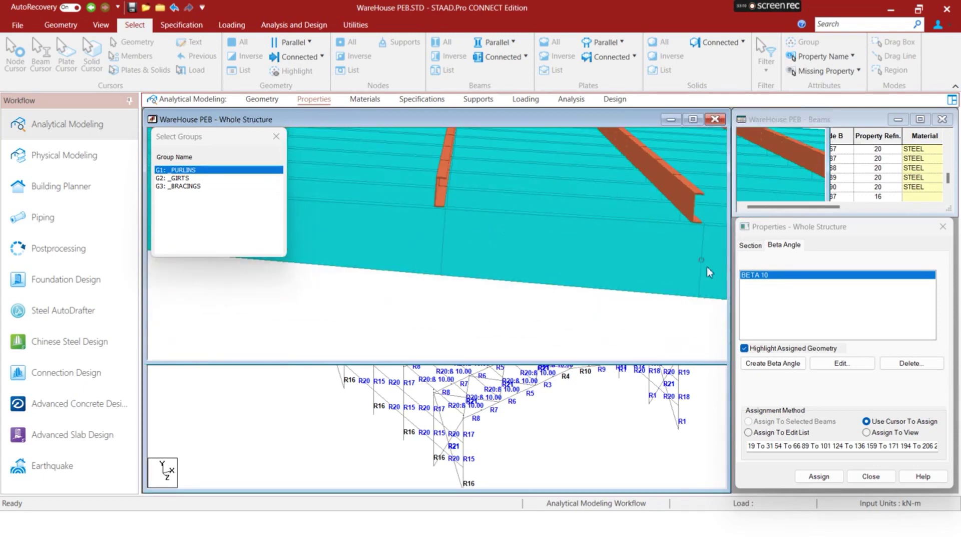
Close the group selection, go to the Specifications page and display the whole structure with full 3D sections
left_click(276, 136)
left_click(419, 103)
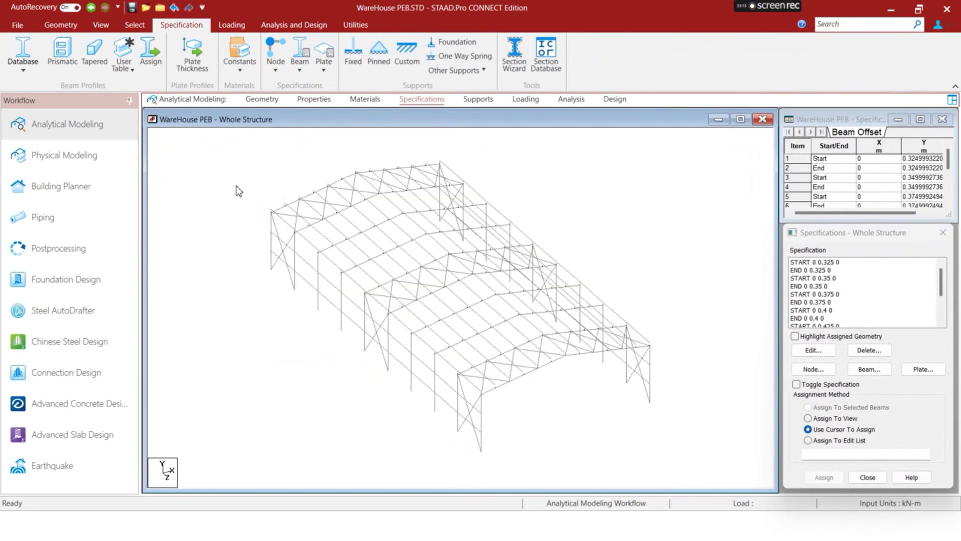
right_click(237, 191)
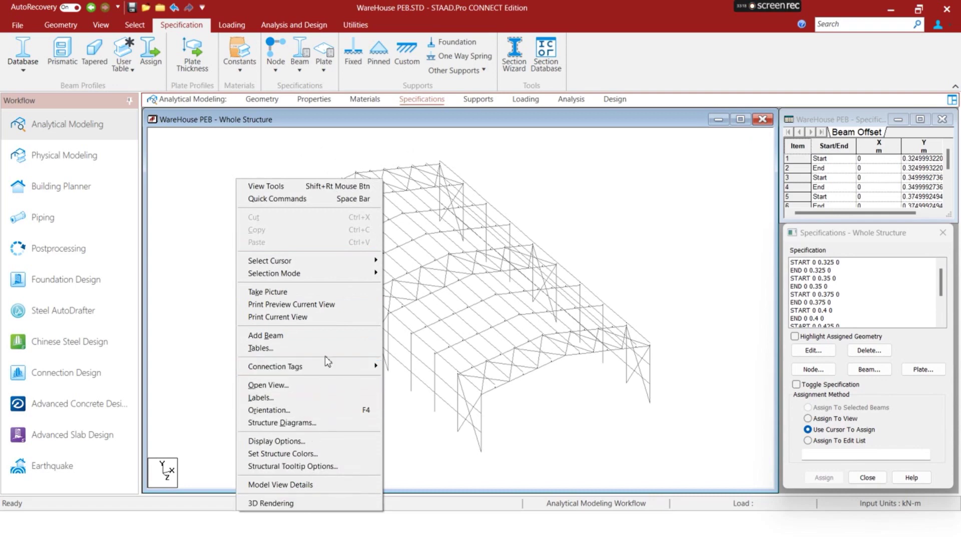
left_click(321, 423)
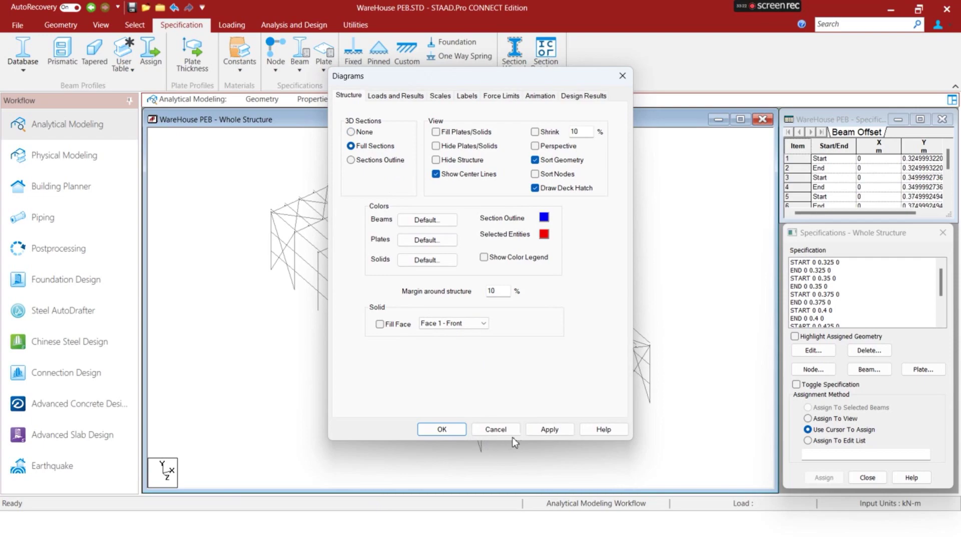
left_click(549, 429)
left_click(441, 429)
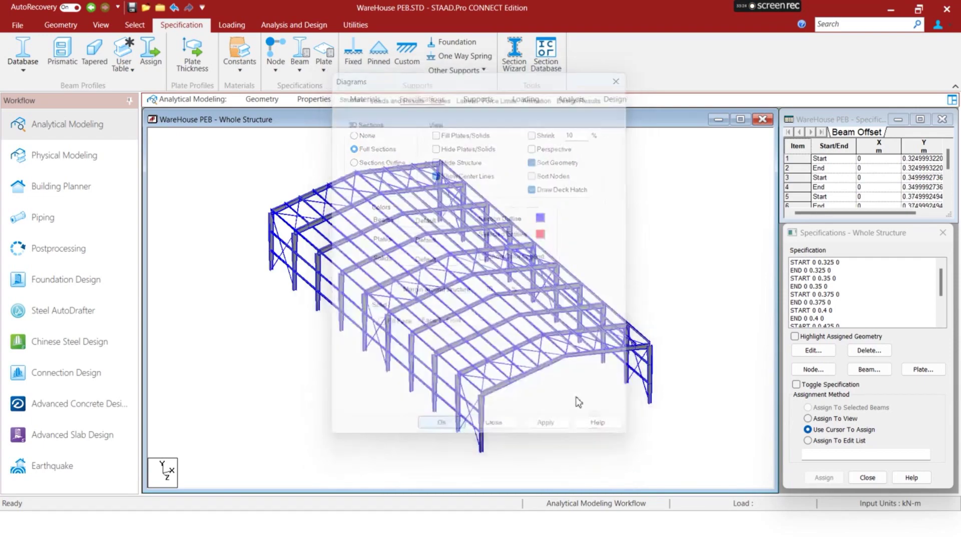
Examine the rotated purlins on both roof slopes, first from an orbited view and then in front view along the rafters
scroll(579, 377, "up", 5)
scroll(579, 385, "up", 2)
middle_click_drag(577, 390, 404, 279)
middle_click_drag(407, 338, 630, 453)
scroll(478, 328, "up", 1)
mouse_move(479, 360)
middle_mouse_down()
mouse_move(483, 326)
mouse_move(470, 368)
middle_mouse_up()
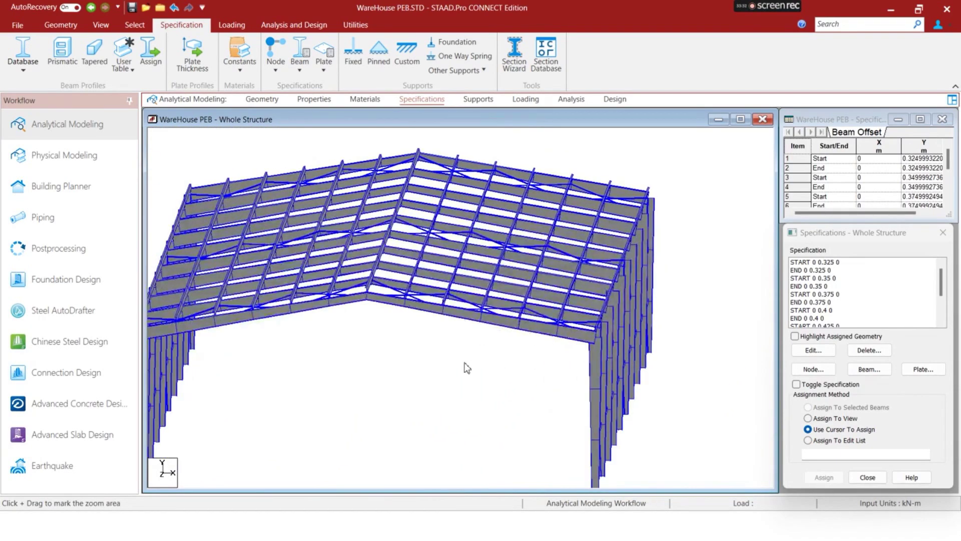
right_click(466, 368)
left_click(621, 395)
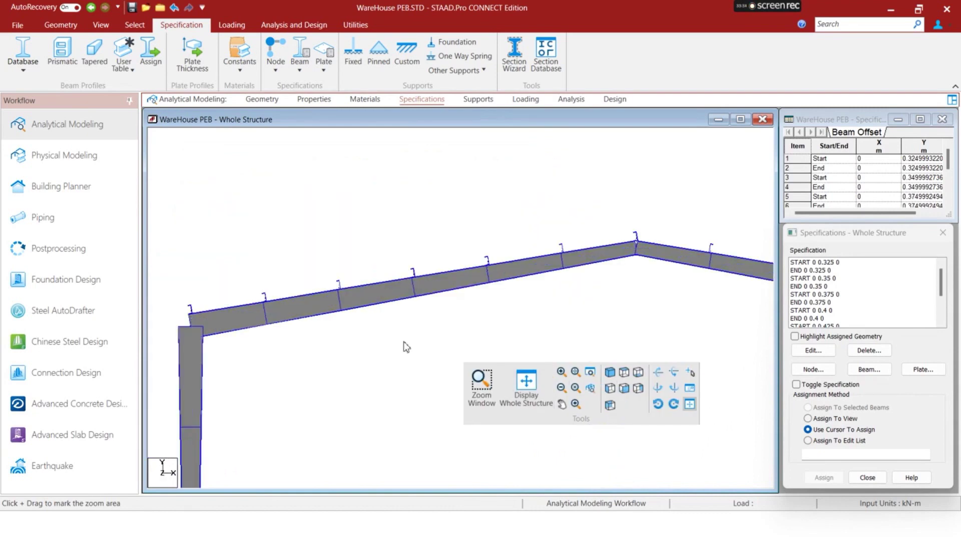
scroll(405, 303, "up", 3)
middle_click_drag(406, 299, 388, 253)
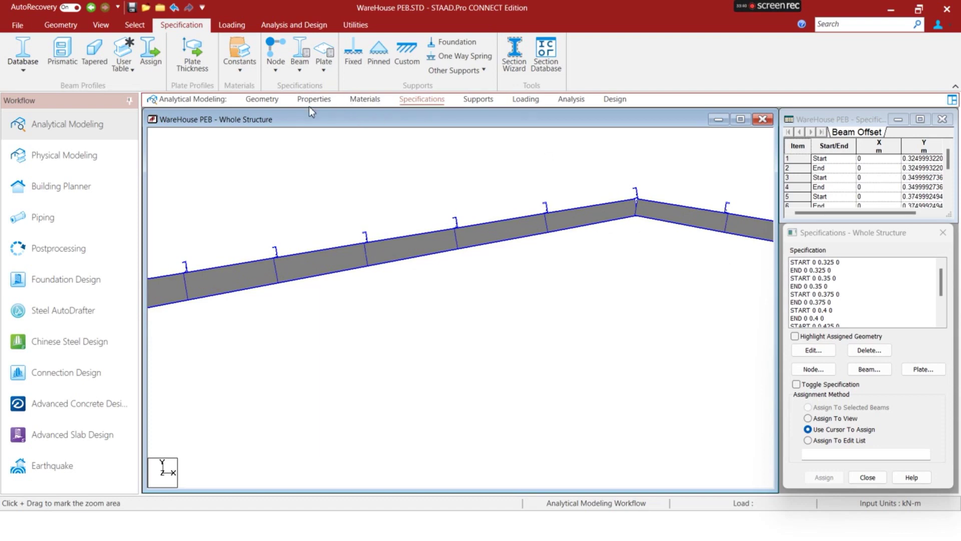
scroll(816, 285, "down", 2)
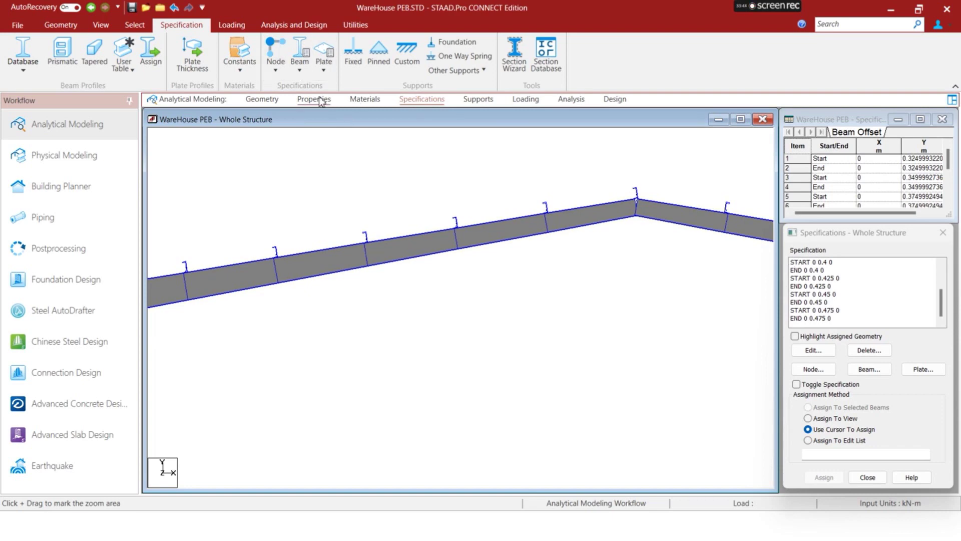
Return to the structure's properties and delete the 10-degree beta angle definition
left_click(314, 99)
scroll(821, 331, "down", 5)
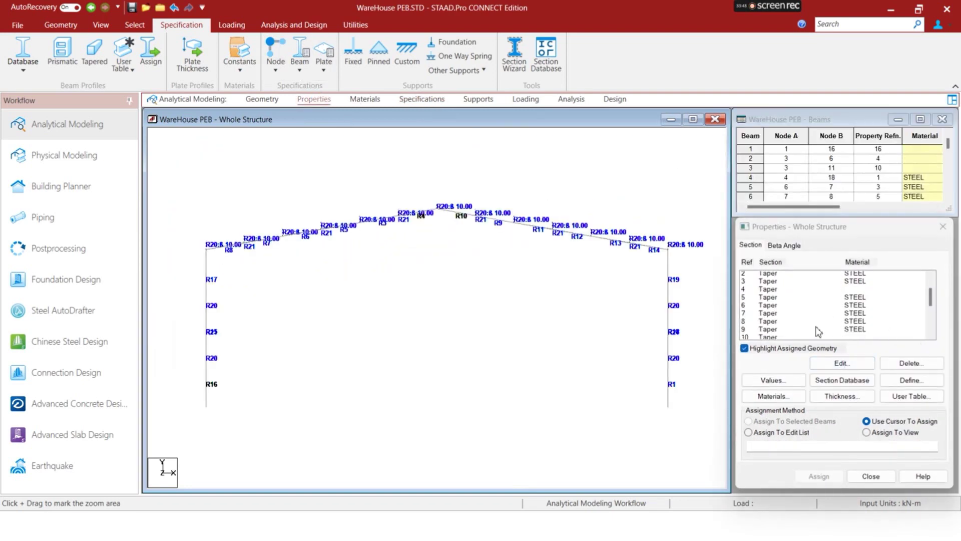
left_click(784, 245)
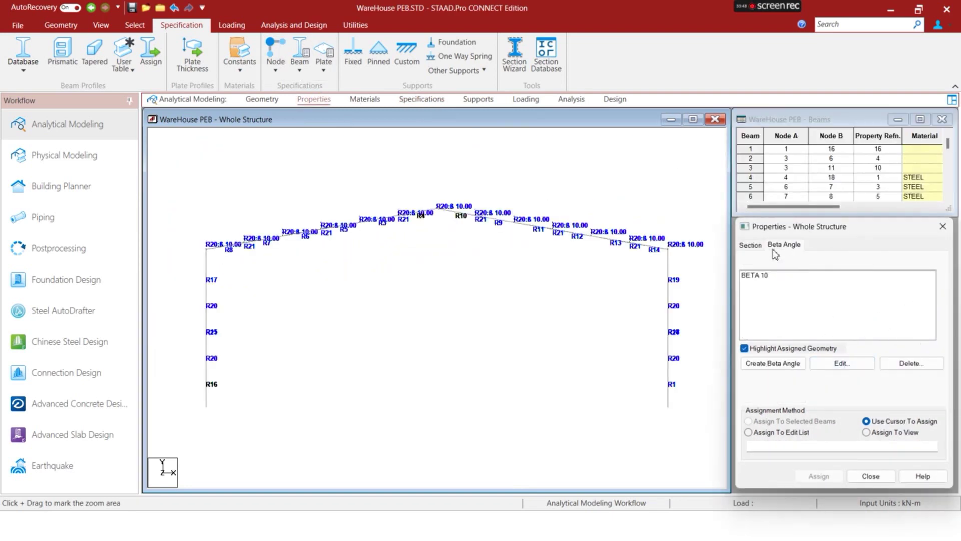
left_click(779, 277)
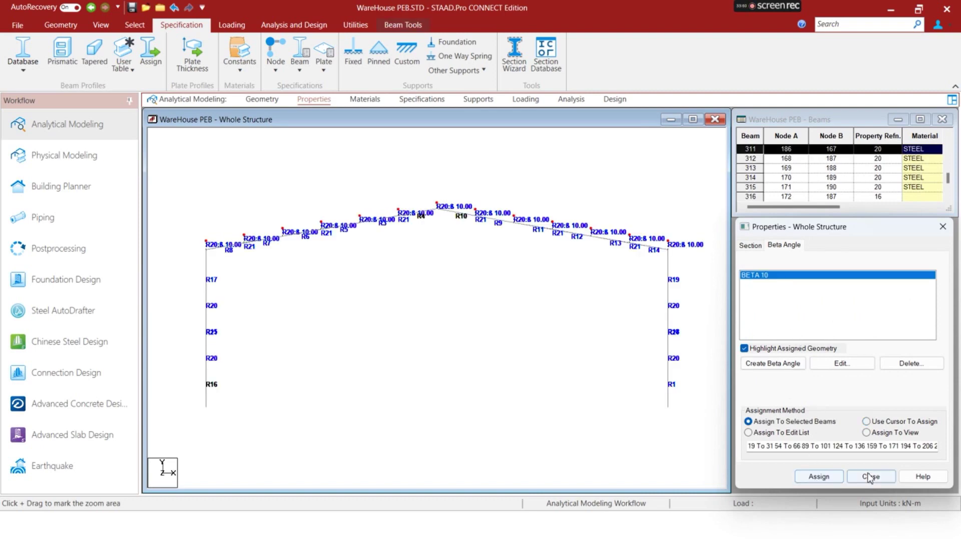
left_click(907, 363)
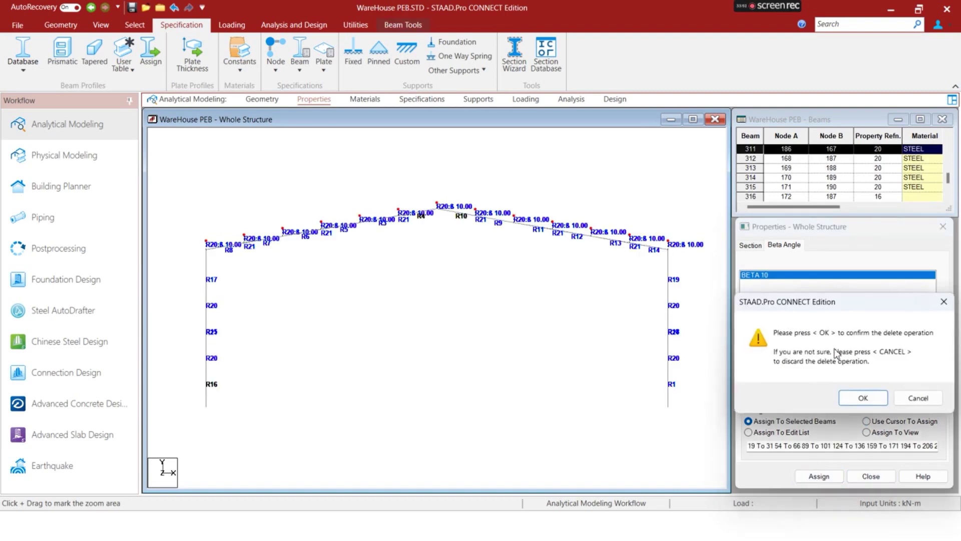
left_click(862, 401)
Turn on full 3D sections for the structure in the Properties view
right_click(305, 154)
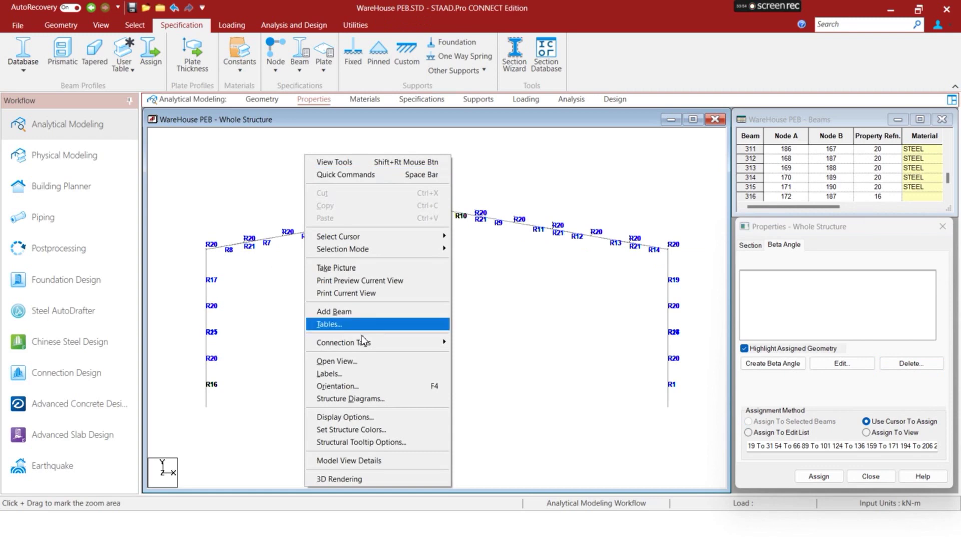
left_click(368, 396)
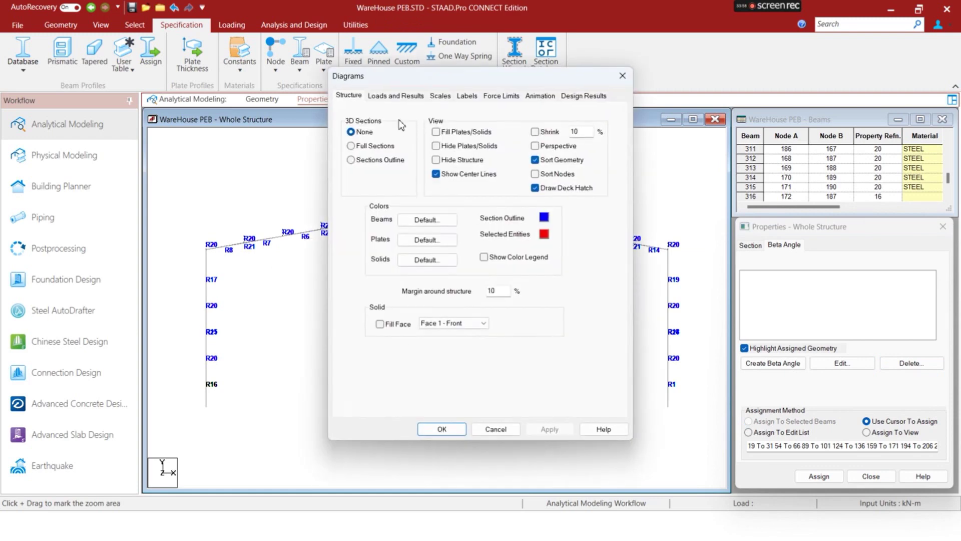
left_click(533, 431)
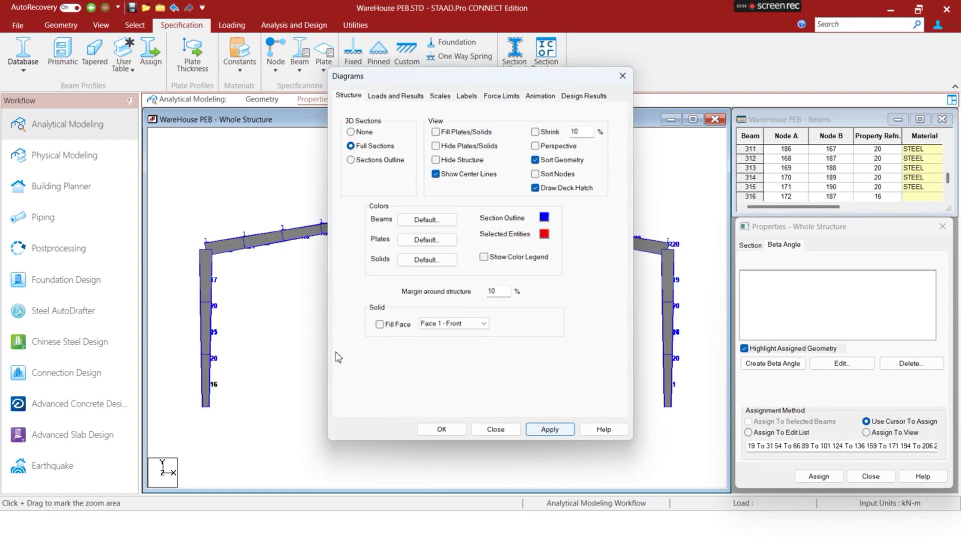
left_click(622, 77)
Examine how the purlins without beta angle sit on the left-hand roof slope of the frame
scroll(370, 185, "up", 4)
scroll(250, 162, "up", 2)
middle_click_drag(334, 218, 555, 374)
scroll(419, 344, "up", 4)
scroll(418, 346, "up", 4)
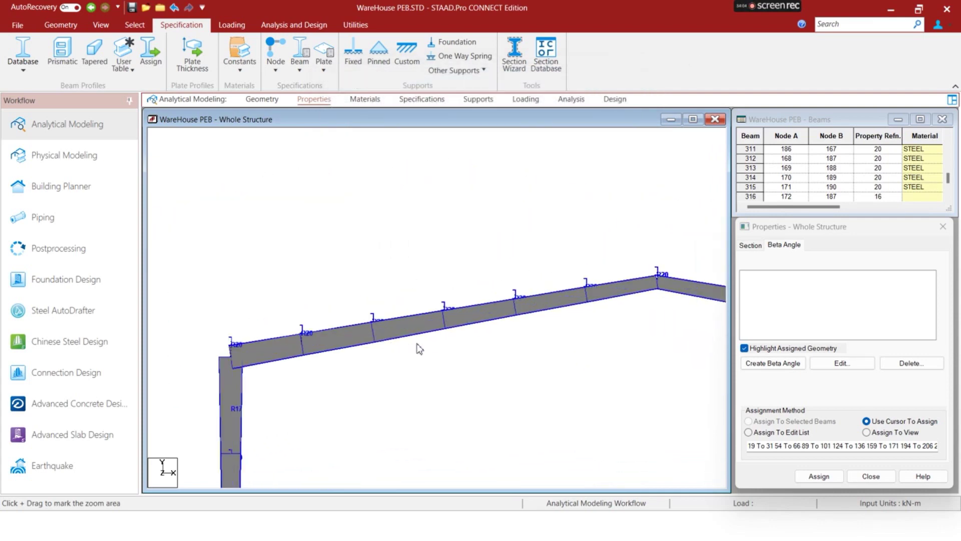
scroll(430, 281, "up", 5)
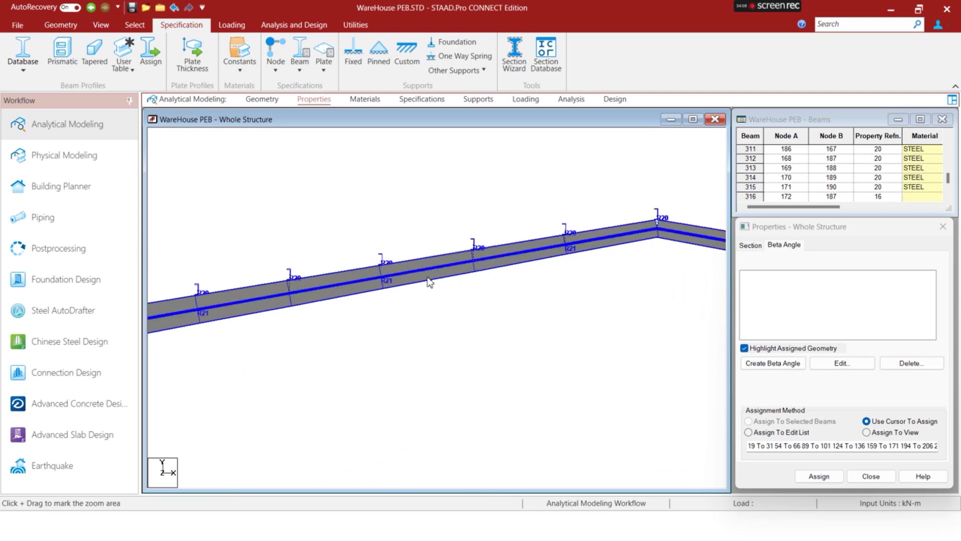
middle_click_drag(461, 235, 535, 307)
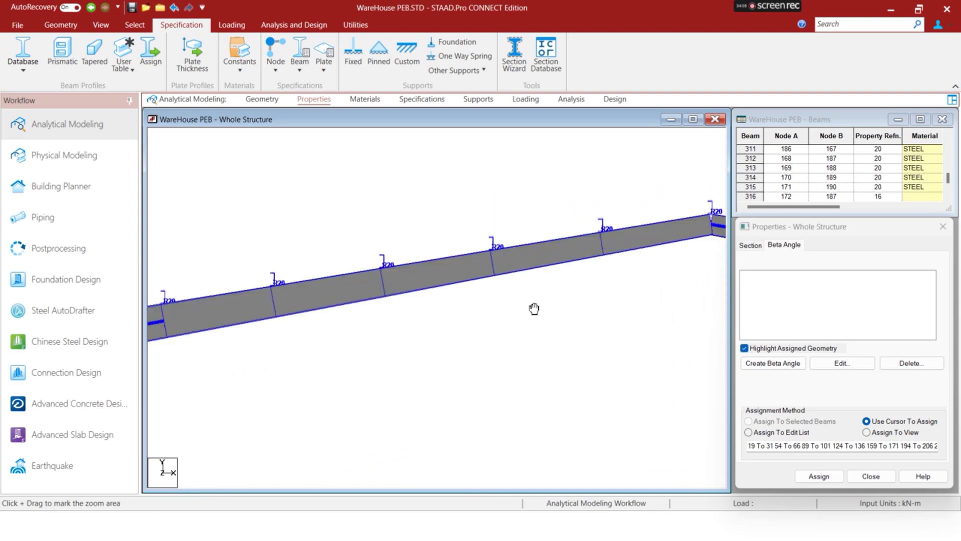
scroll(500, 276, "up", 2)
scroll(502, 276, "up", 1)
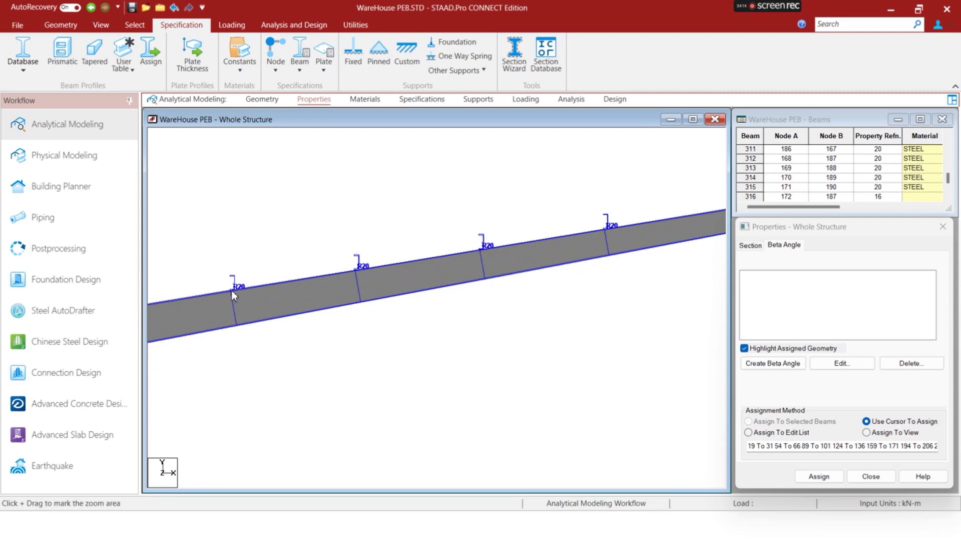
Examine the purlins at the ridge and compare their orientation on the two adjoining roof slopes
scroll(649, 234, "down", 1)
middle_click_drag(652, 235, 385, 277)
scroll(561, 254, "up", 1)
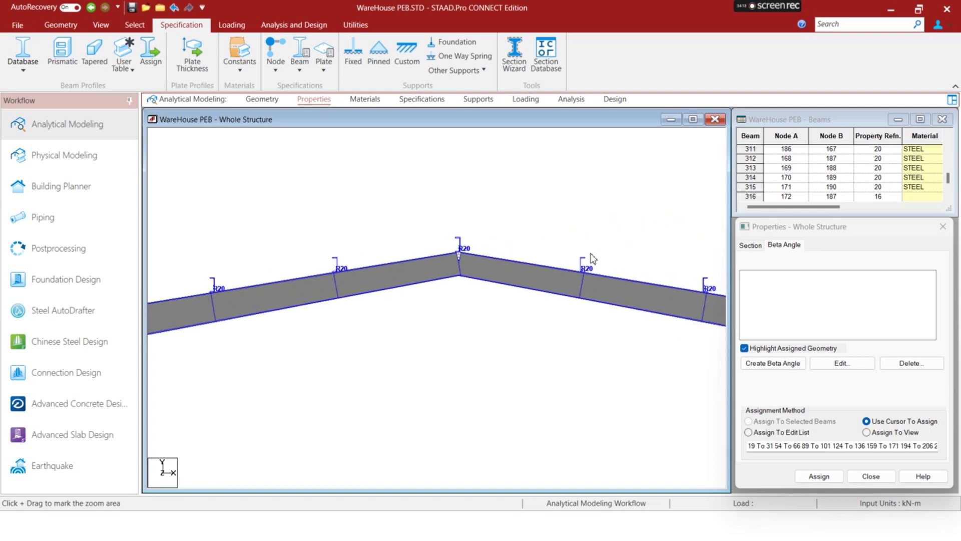
scroll(592, 255, "up", 2)
scroll(590, 255, "up", 5)
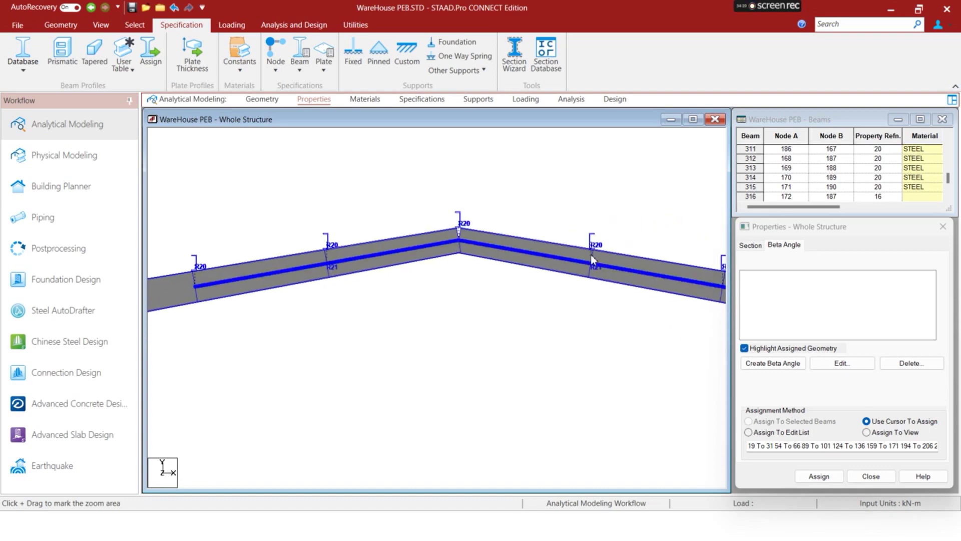
scroll(601, 253, "up", 1)
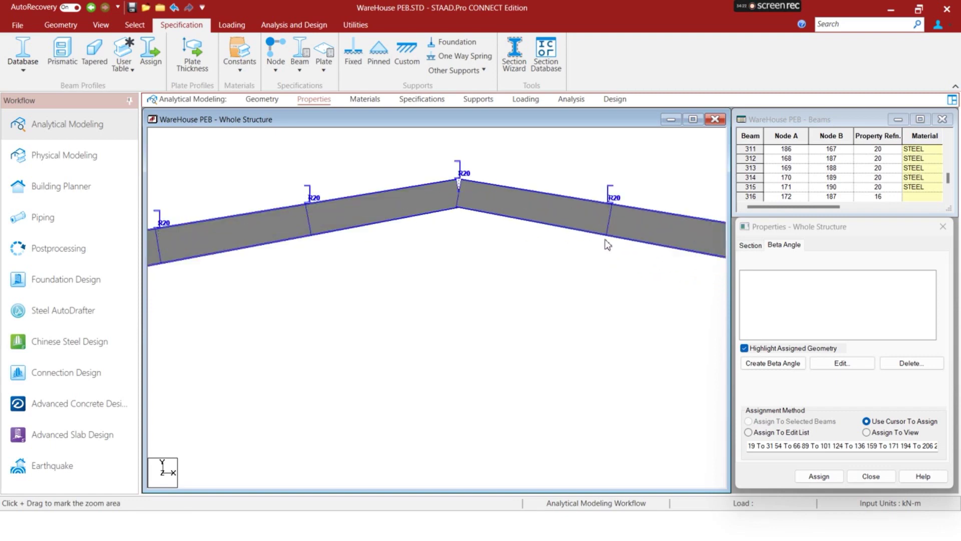
scroll(631, 208, "down", 2)
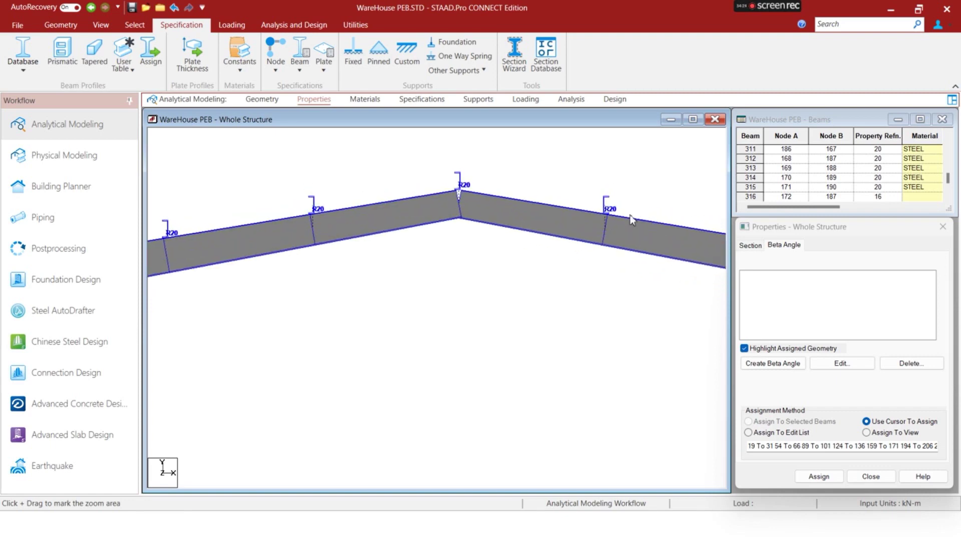
scroll(684, 191, "down", 1)
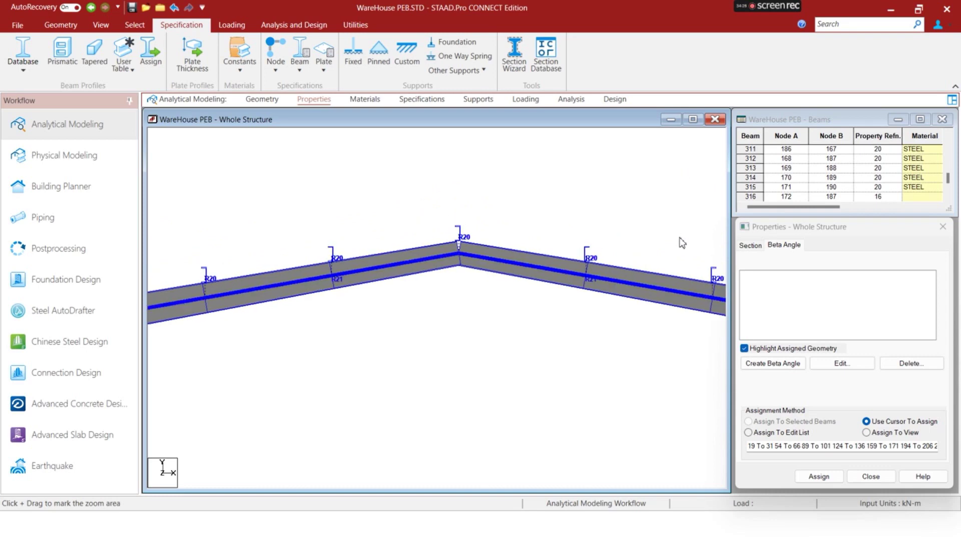
Try to create a new beta angle of 10 degrees
left_click(793, 365)
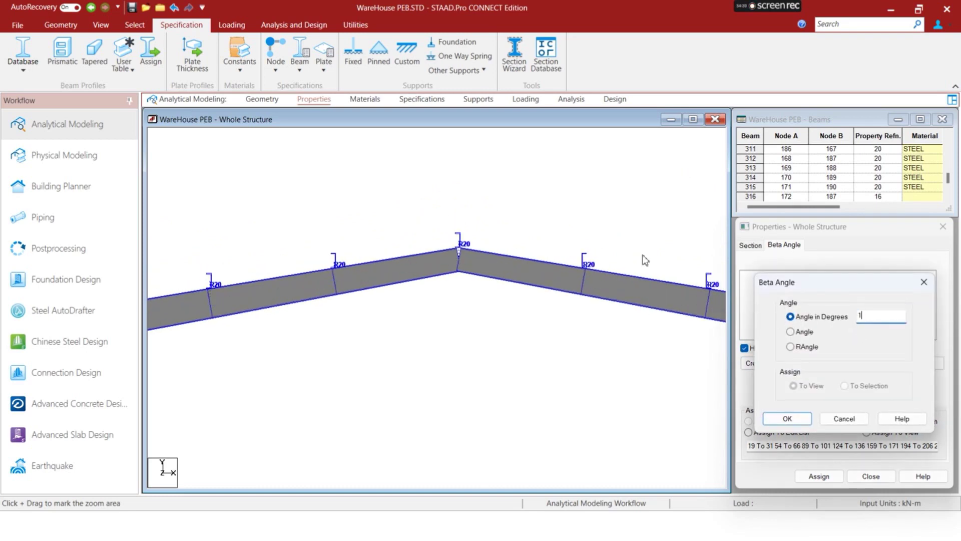
type("10")
key("Return")
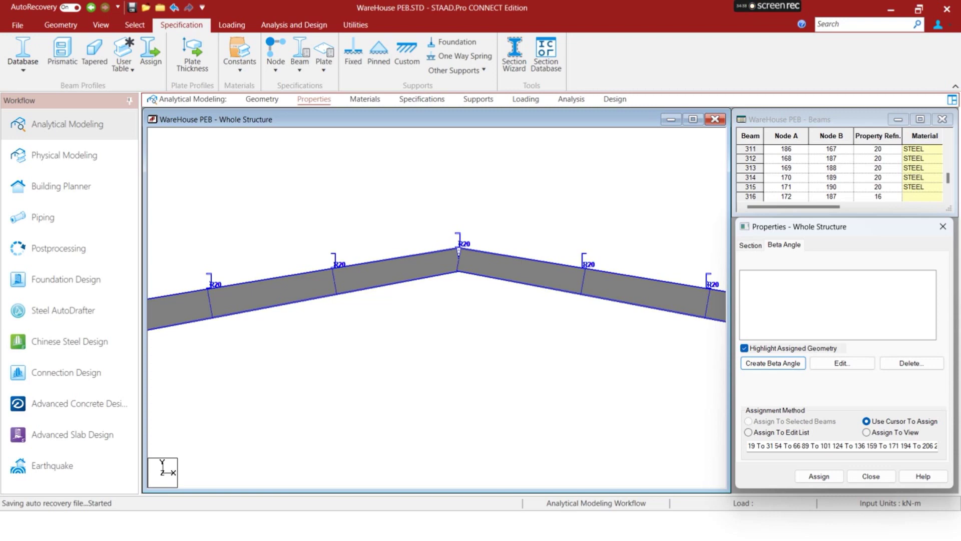
key("super")
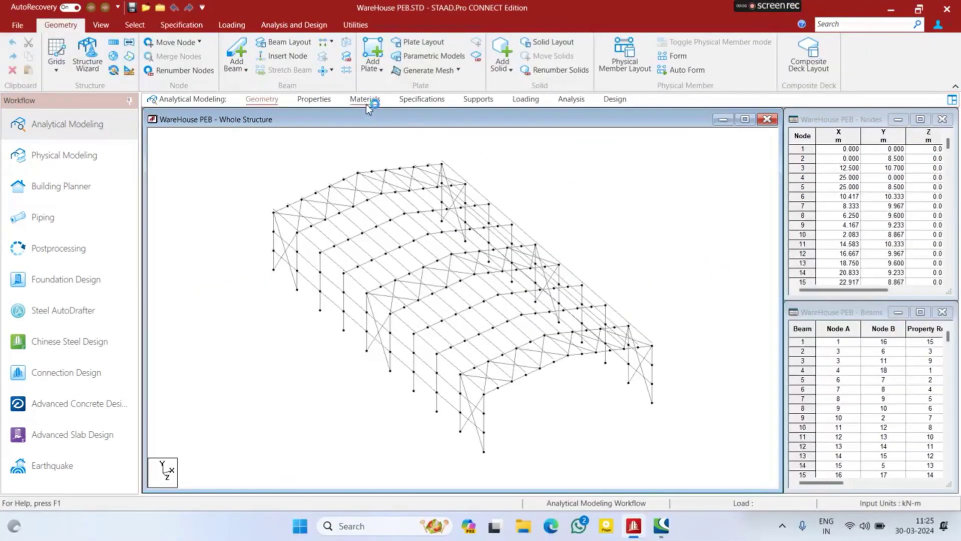
Create a 10-degree beta angle in the properties of the reopened warehouse model
left_click(328, 100)
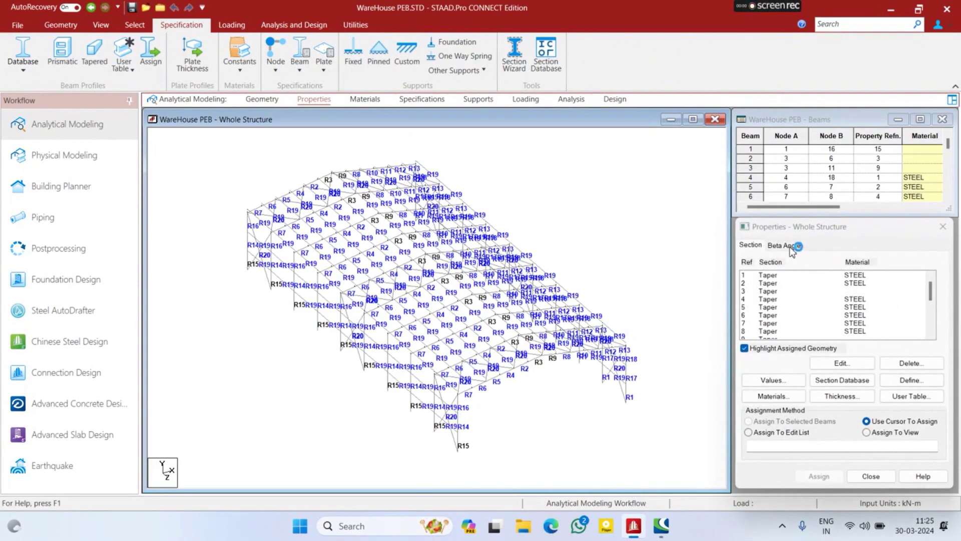
left_click(788, 246)
left_click(773, 364)
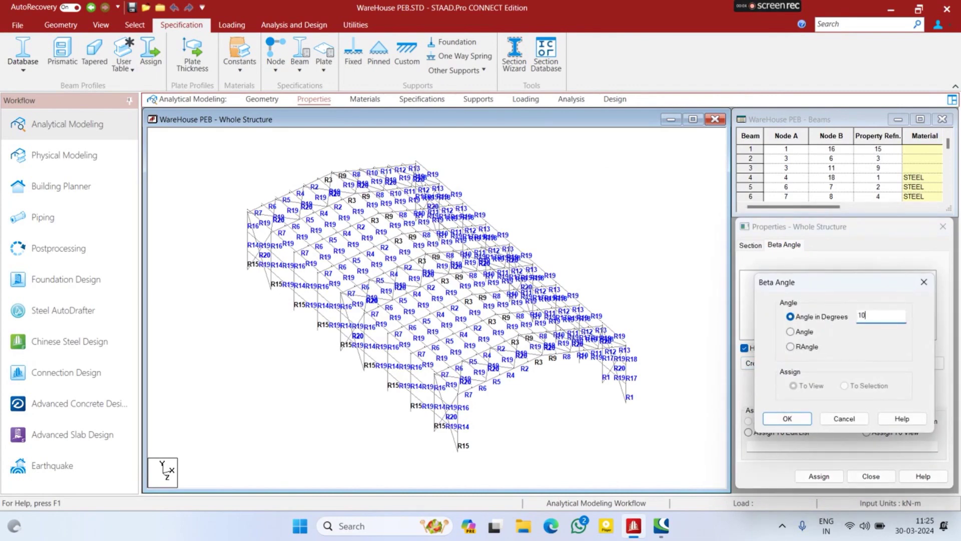
key("Return")
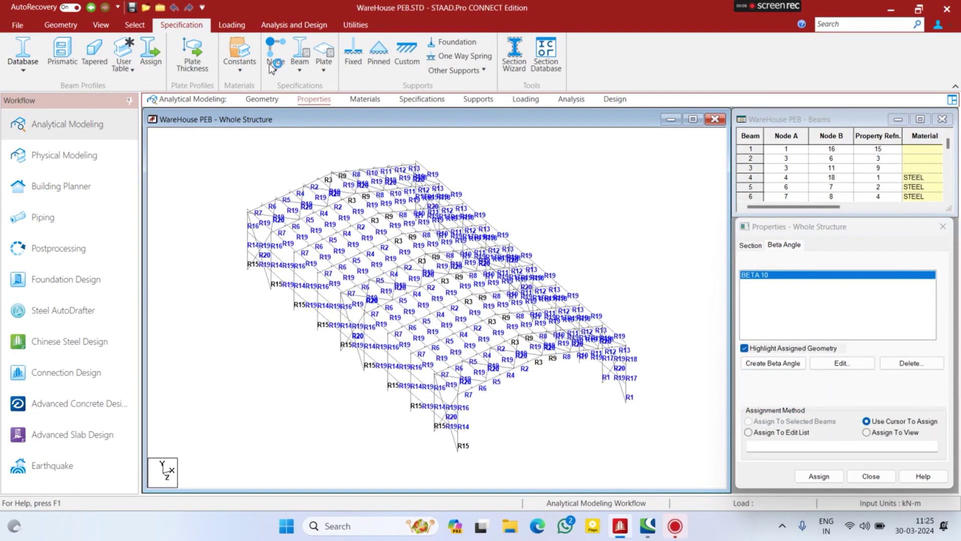
Select the _PURLINS group, assign the 10-degree beta angle to its beams and close the group selection
left_click(134, 25)
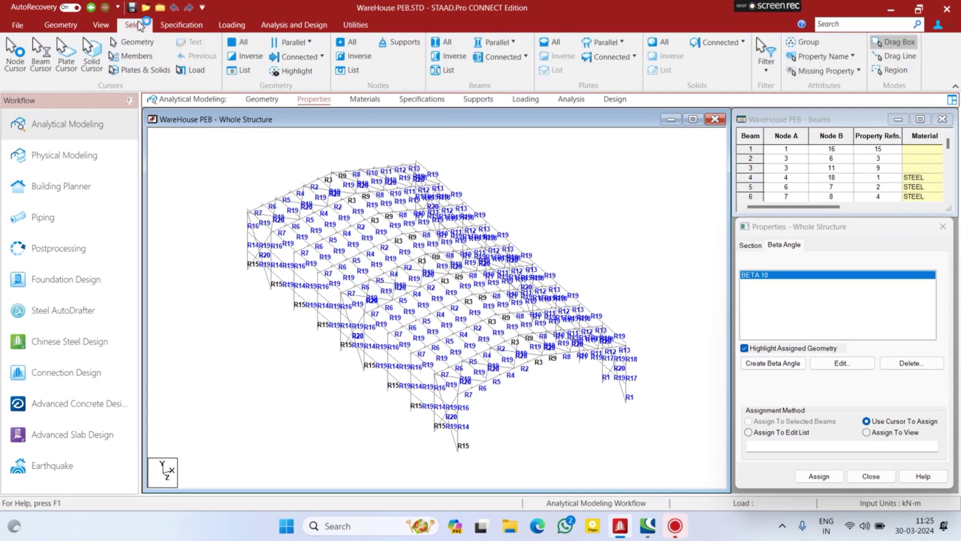
left_click(806, 45)
left_click(183, 170)
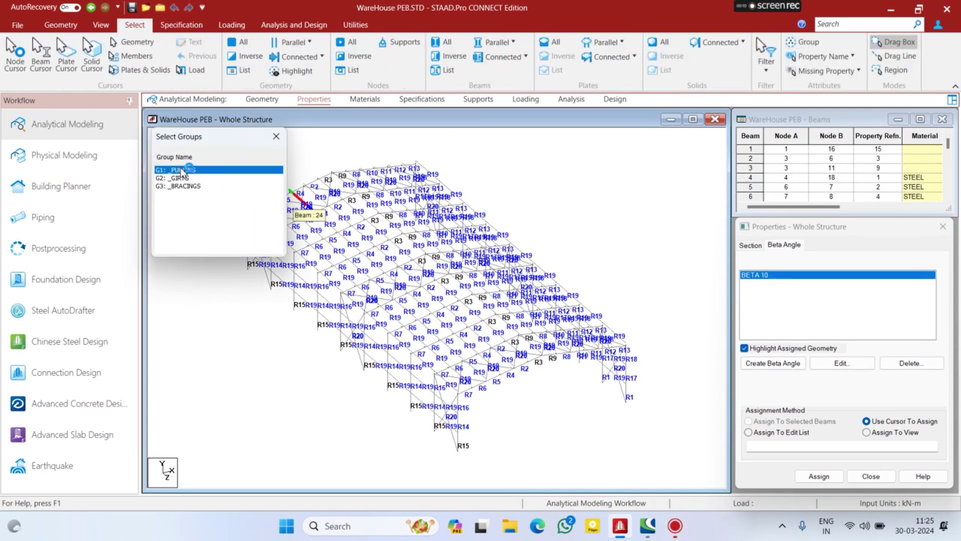
left_click(819, 476)
key("Return")
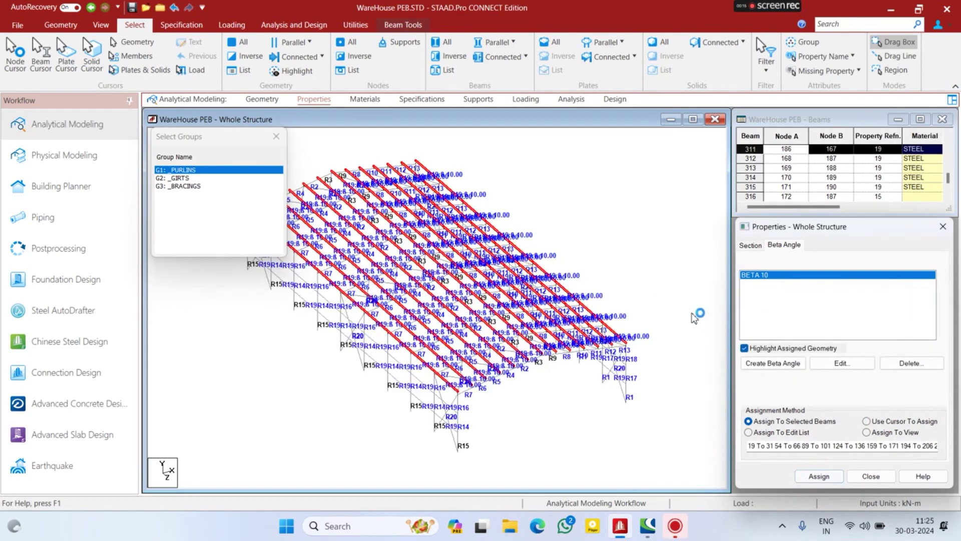
left_click(275, 137)
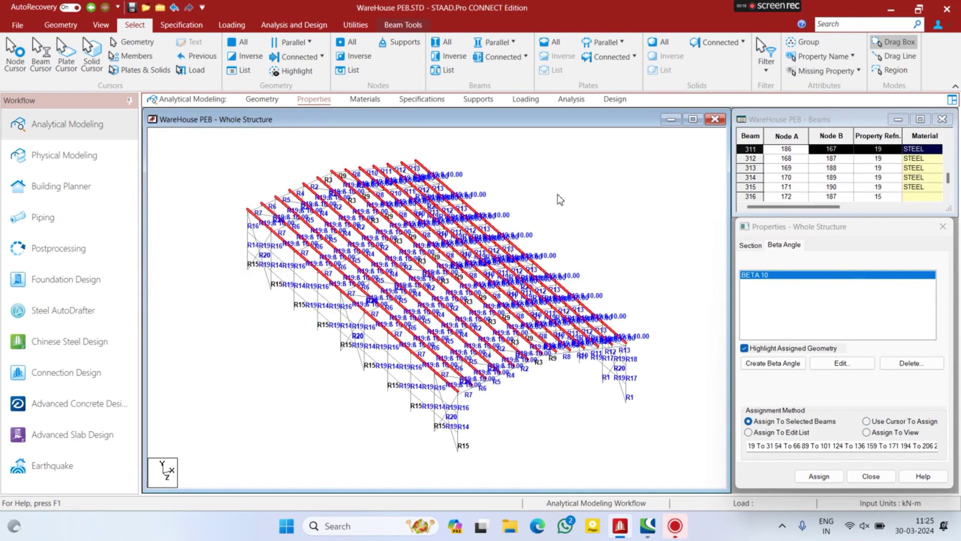
key("XF86AudioMute")
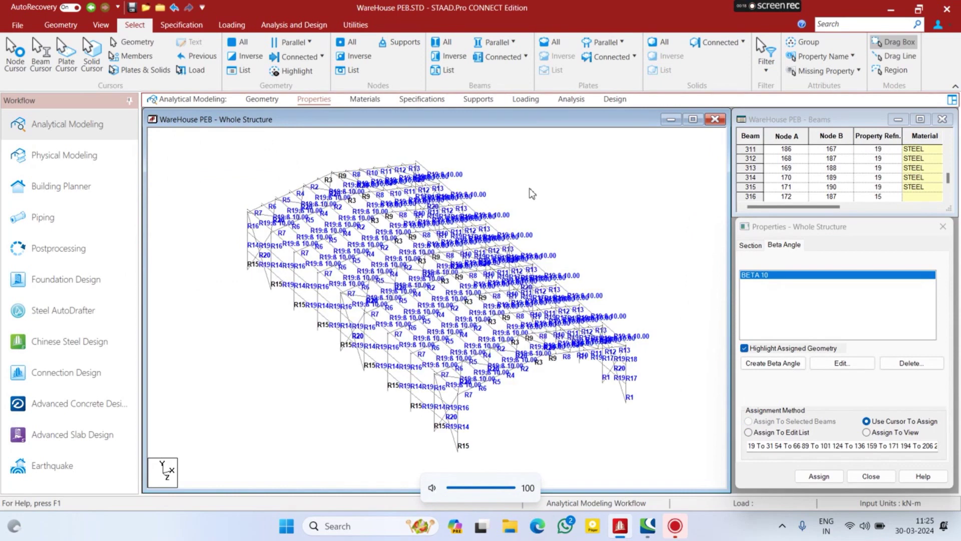
Render the whole structure in 3D, examine the purlins' orientation on the roof rafters up close, and close the rendered view
right_click(543, 185)
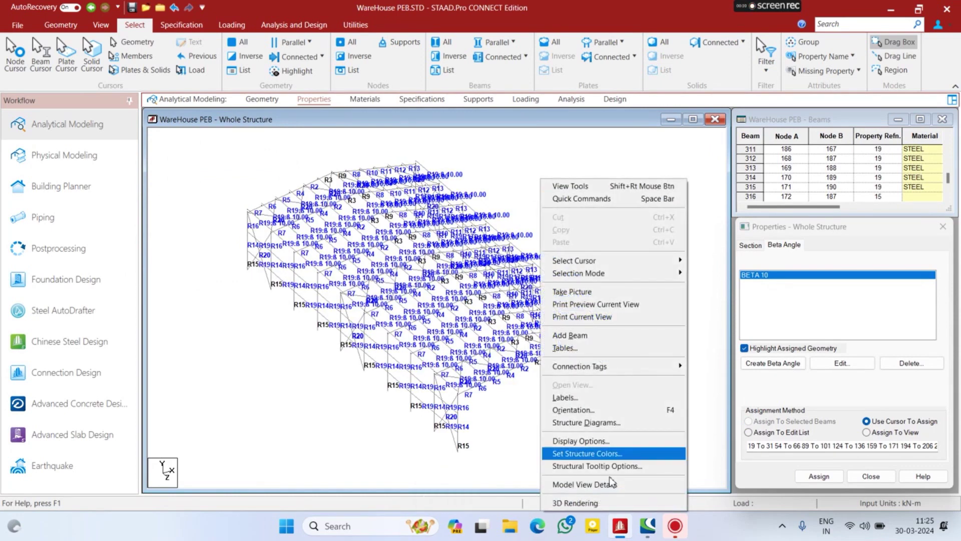
left_click(606, 502)
left_click_drag(563, 366, 463, 263)
scroll(398, 293, "up", 5)
scroll(581, 249, "up", 4)
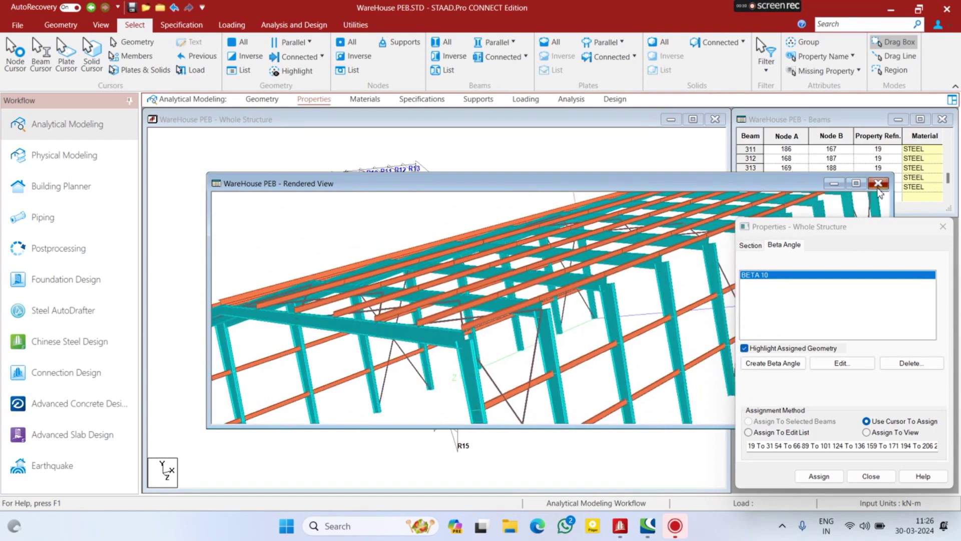
left_click(878, 184)
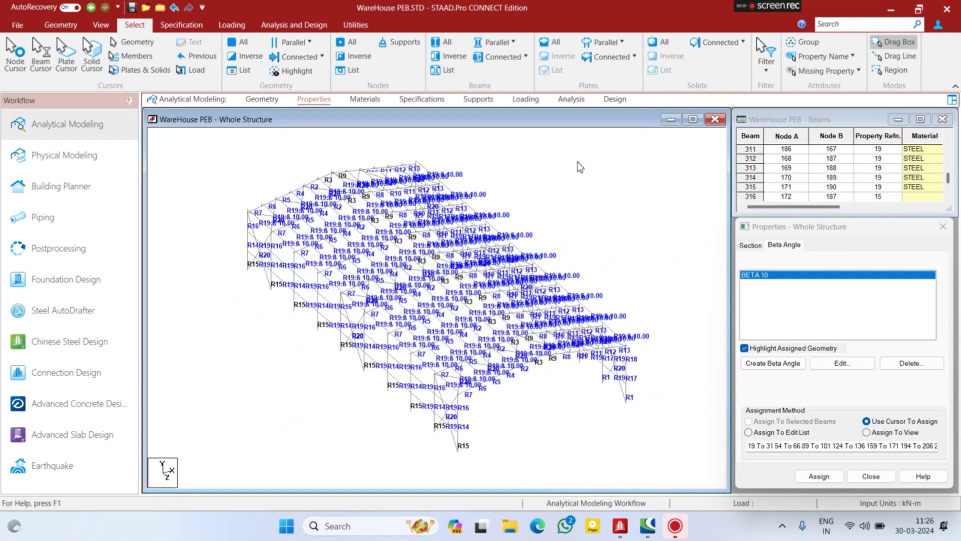
left_click(371, 100)
left_click(418, 100)
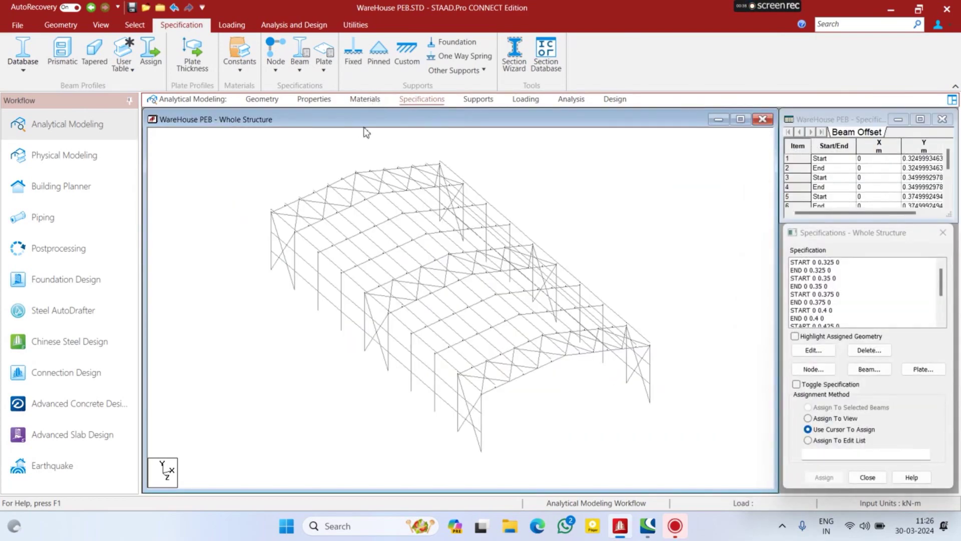
left_click(365, 99)
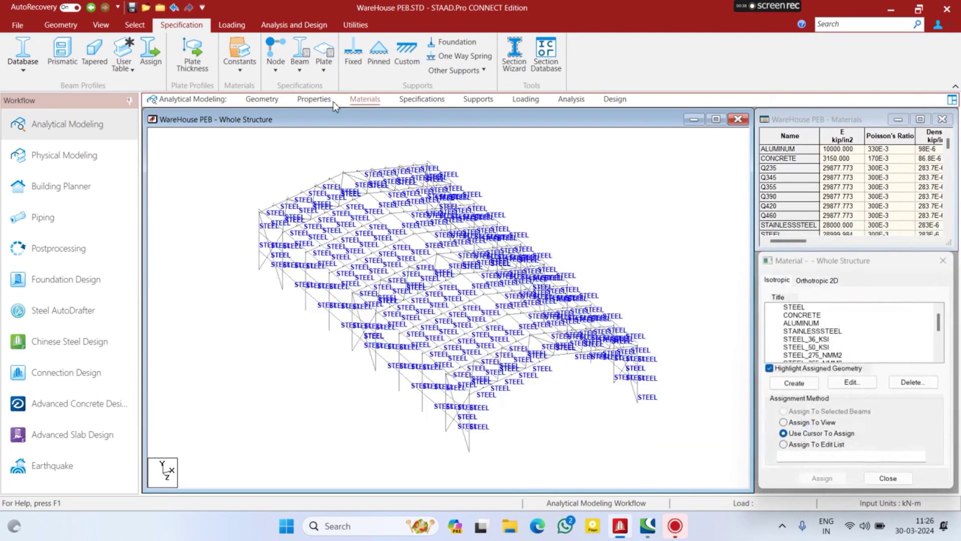
left_click(314, 100)
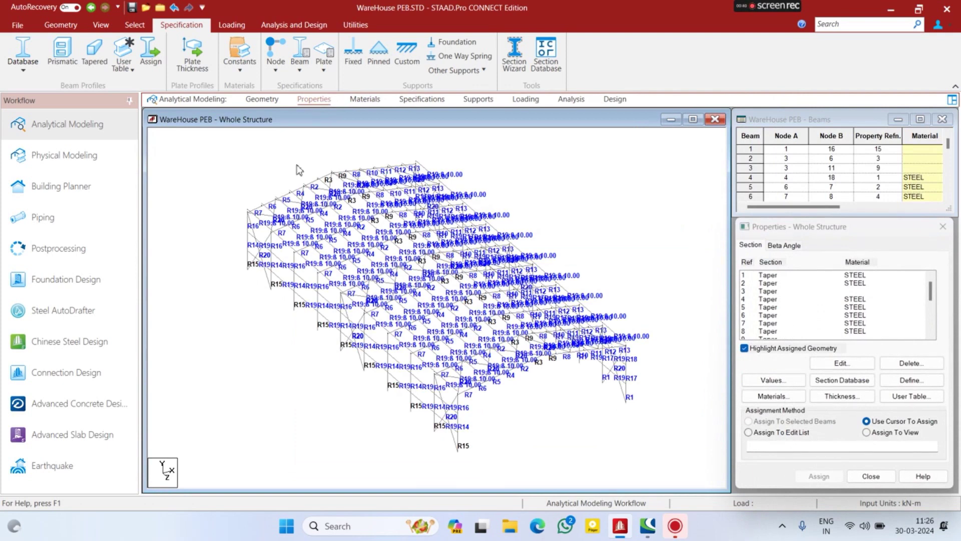